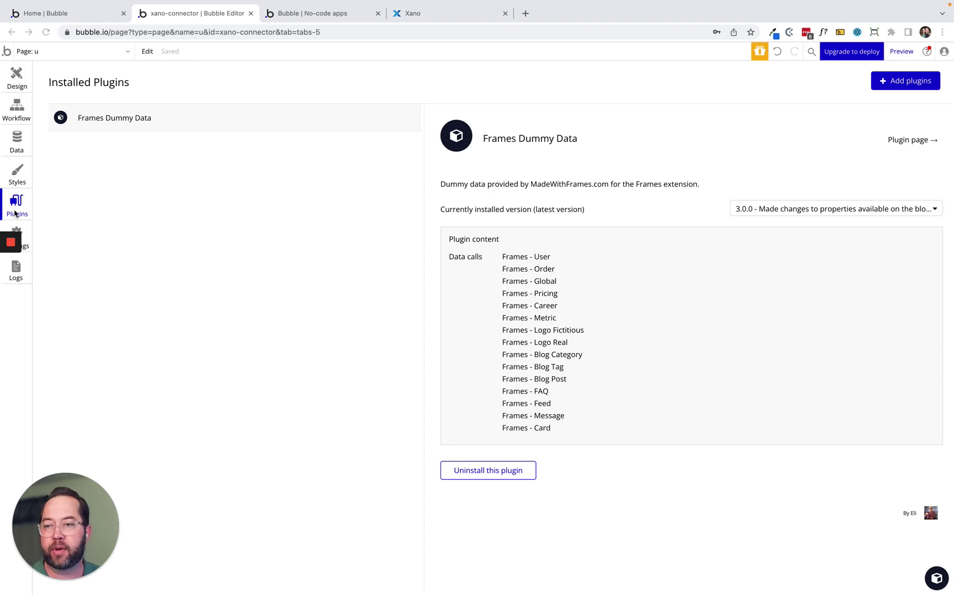
Find the Xano Connector plugin in the Bubble plugin catalogue and install it.
click(897, 82)
click(897, 82)
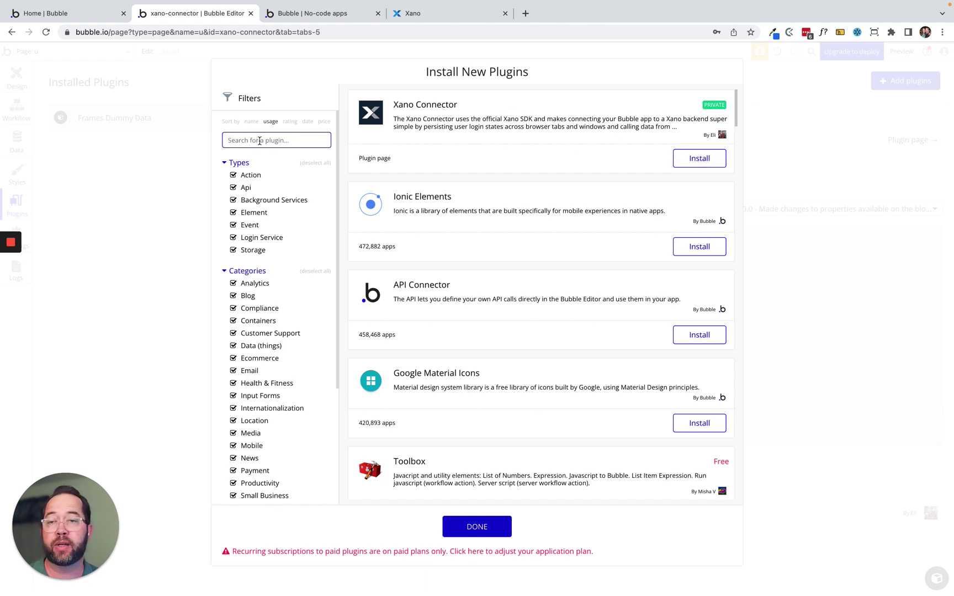
text(Xano connector)
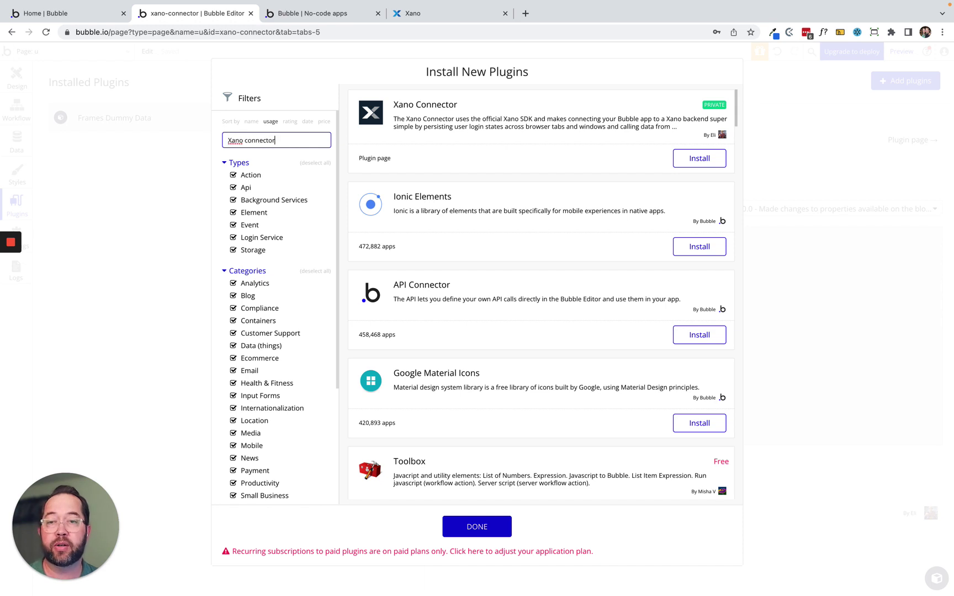
click(699, 158)
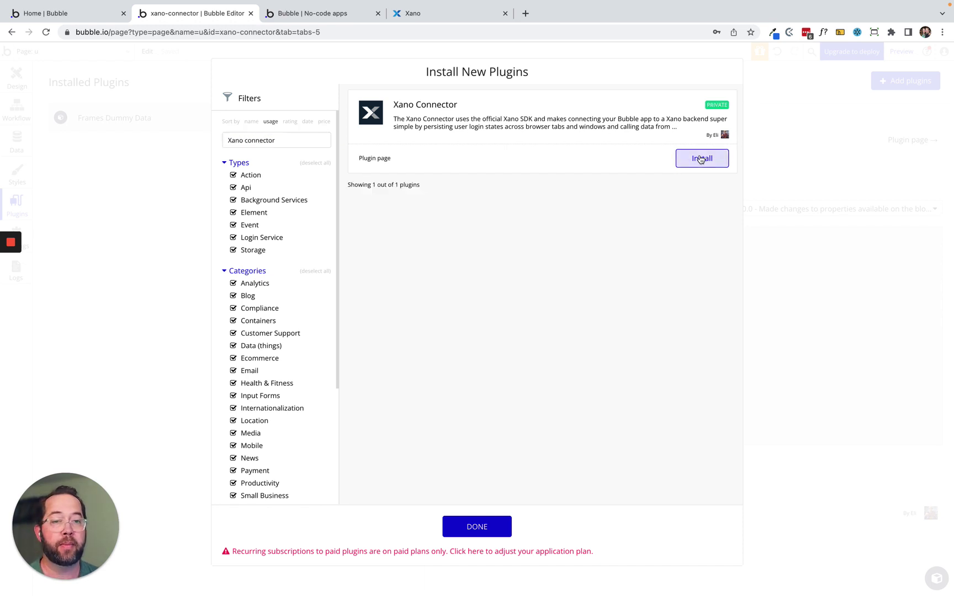
Search for 'API connector', install the API Connector plugin, and close the catalogue.
triple_click(308, 133)
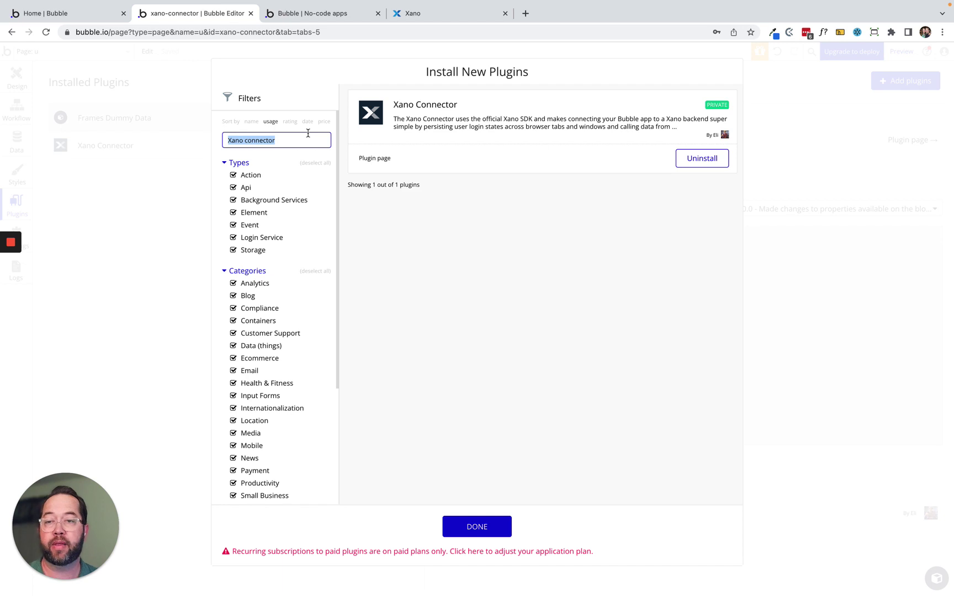
key(BackSpace)
text(Api)
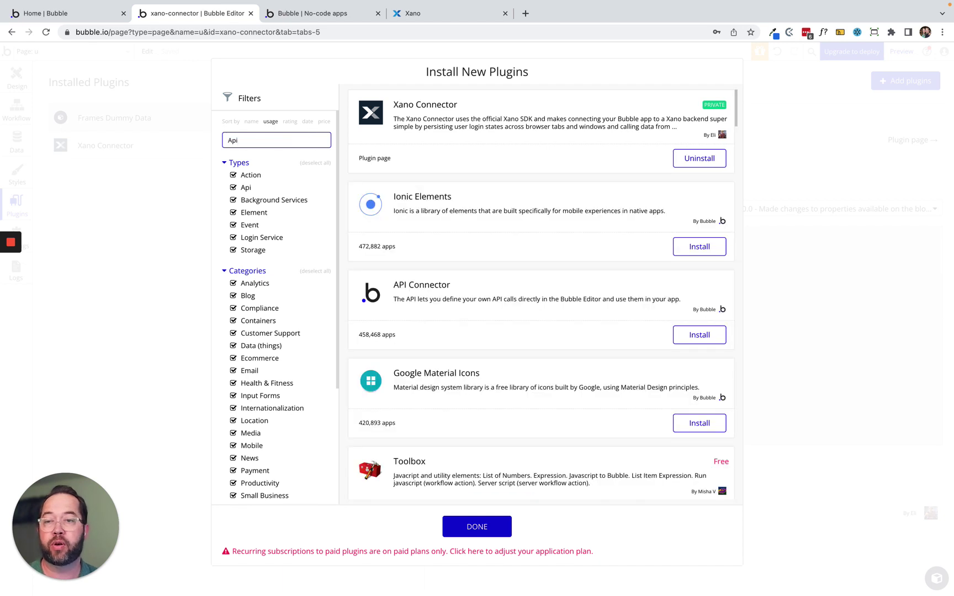
text( connecot)
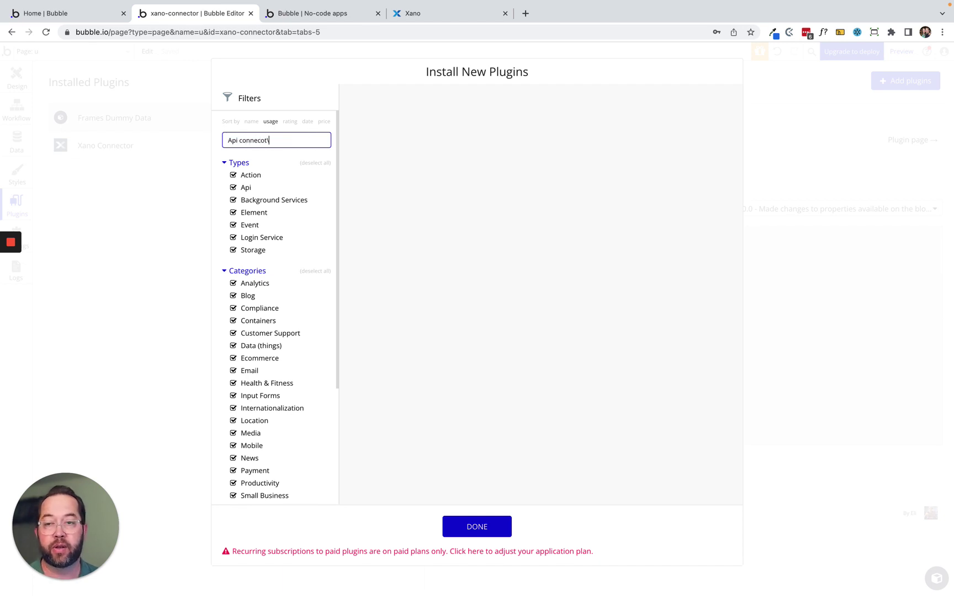
key(BackSpace)
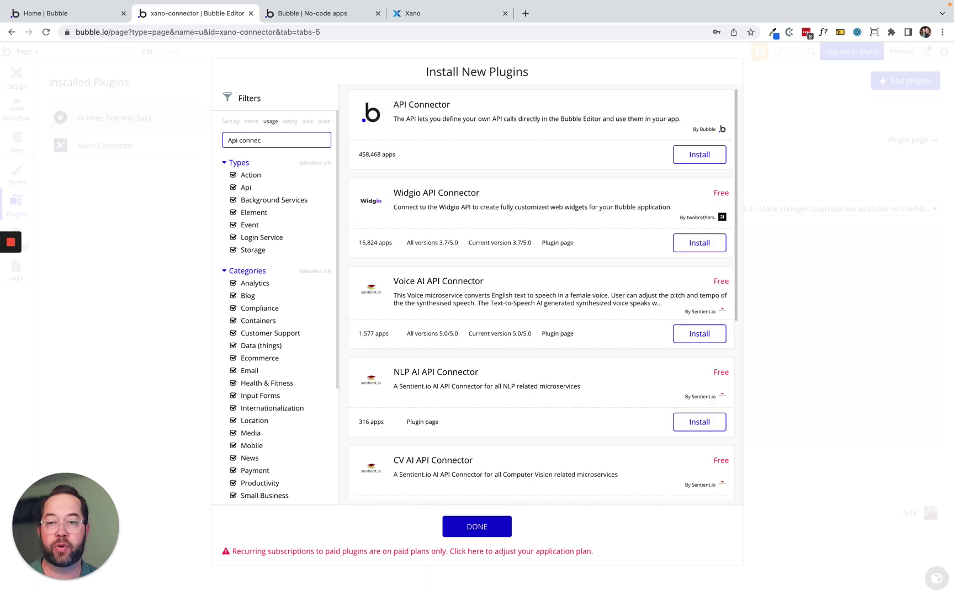
click(699, 155)
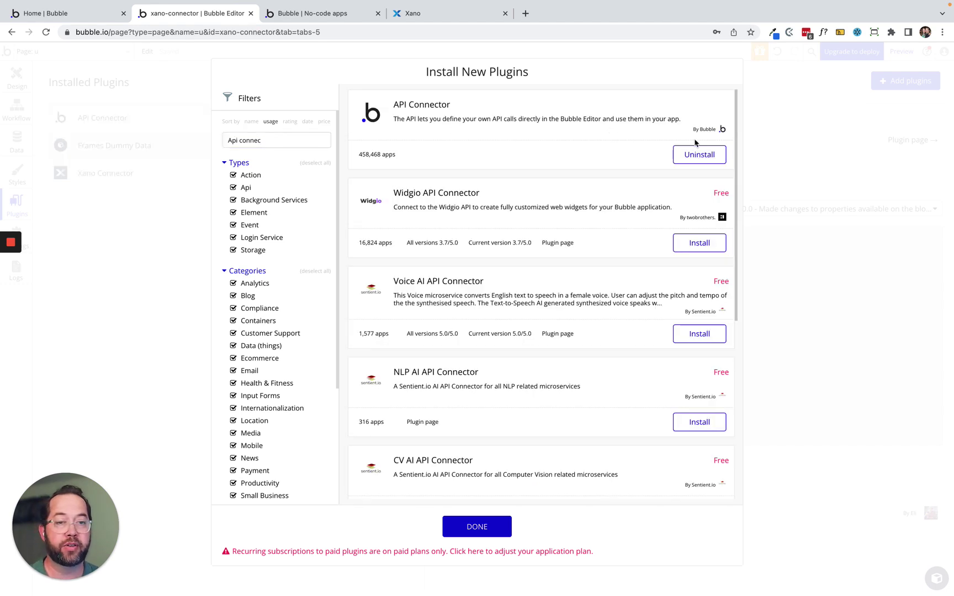
click(476, 526)
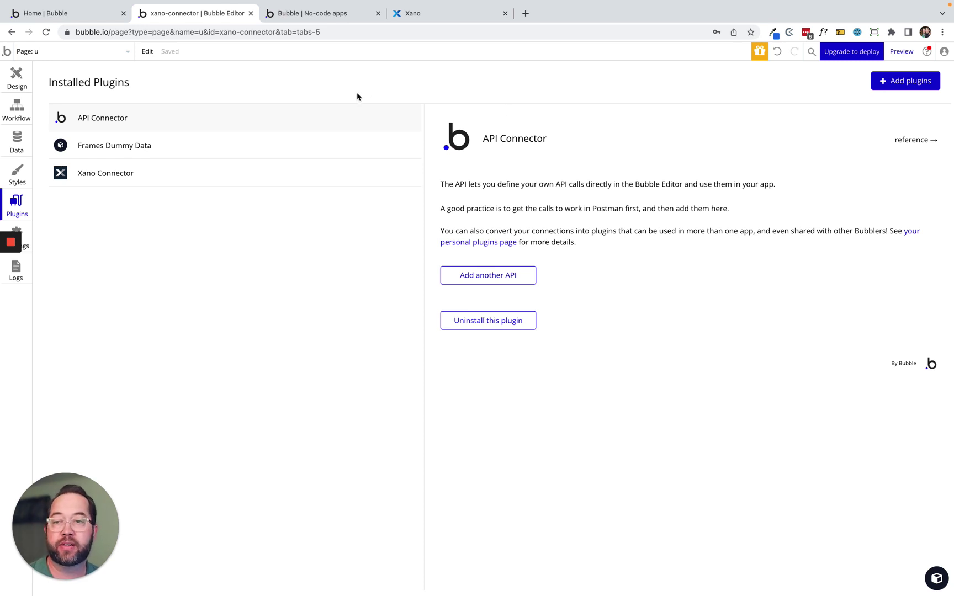
Show the Xano Connector plugin's details and scroll down to its Group URL and data-source fields.
click(125, 176)
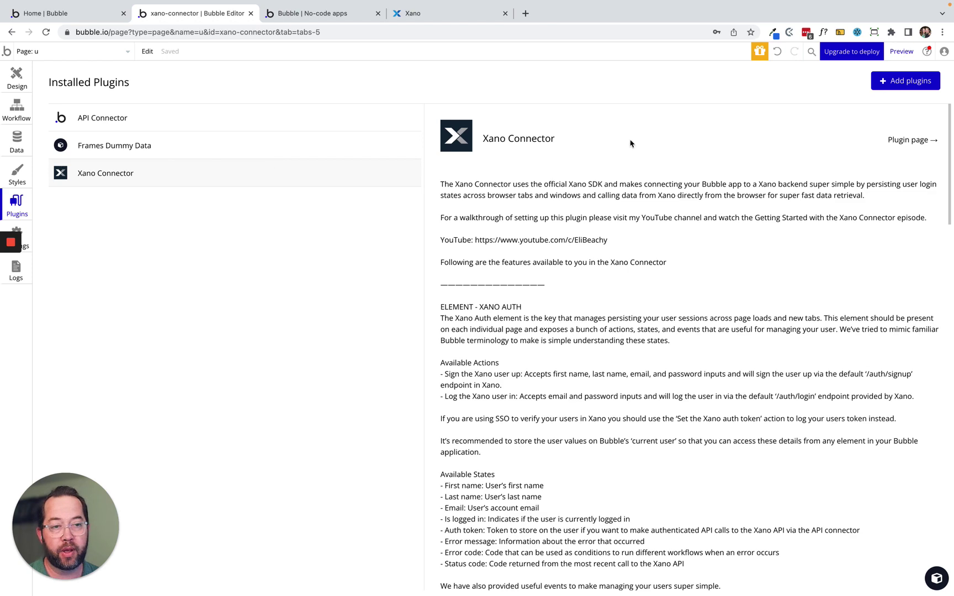
scroll(547, 398, down, 4)
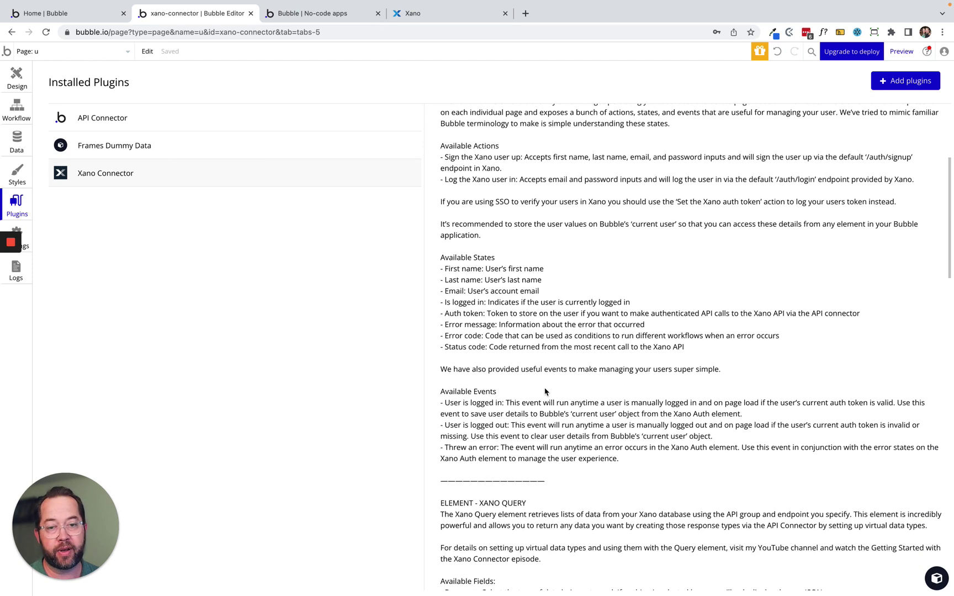
scroll(548, 401, down, 5)
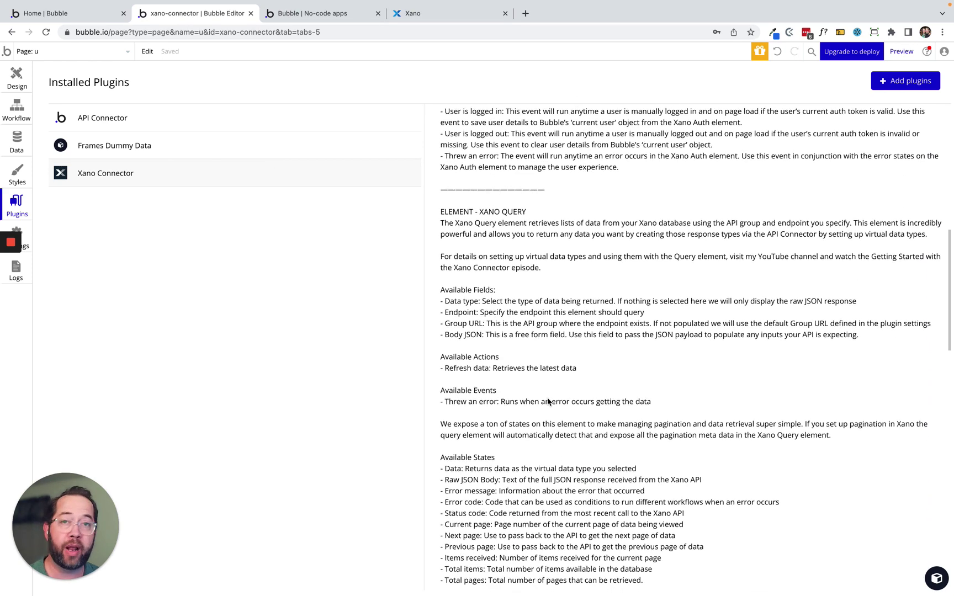
scroll(548, 401, down, 15)
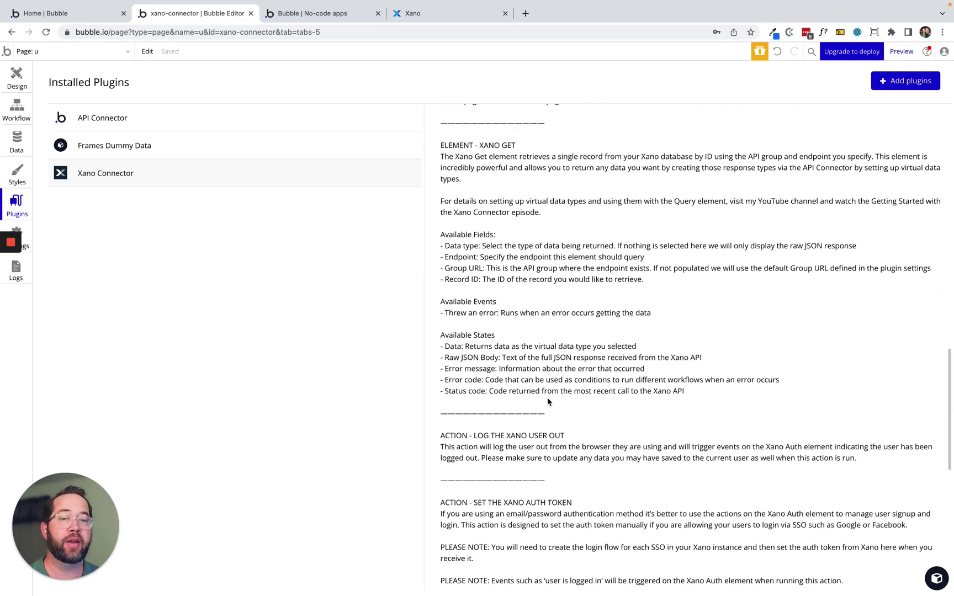
scroll(548, 401, down, 1)
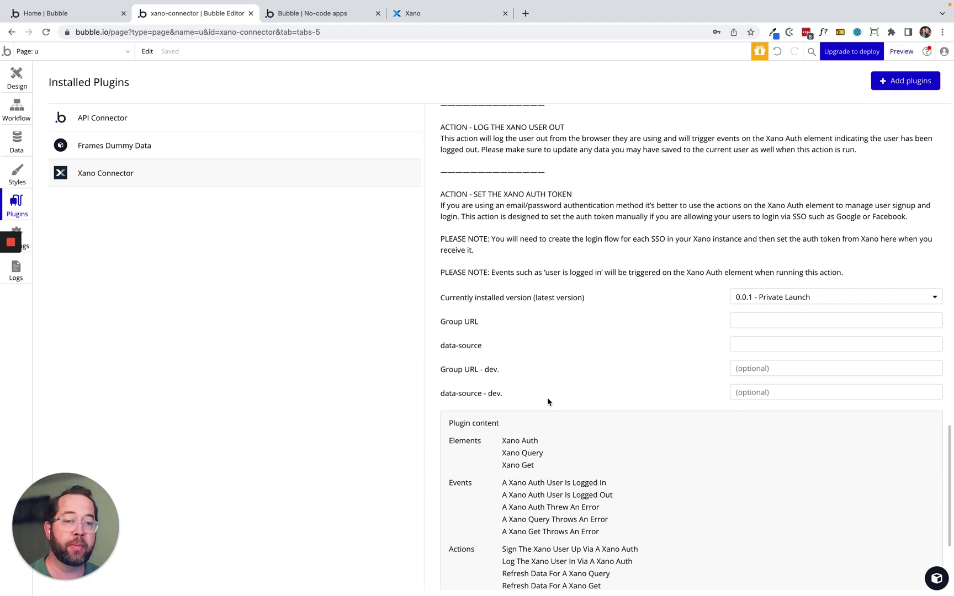
scroll(541, 339, down, 3)
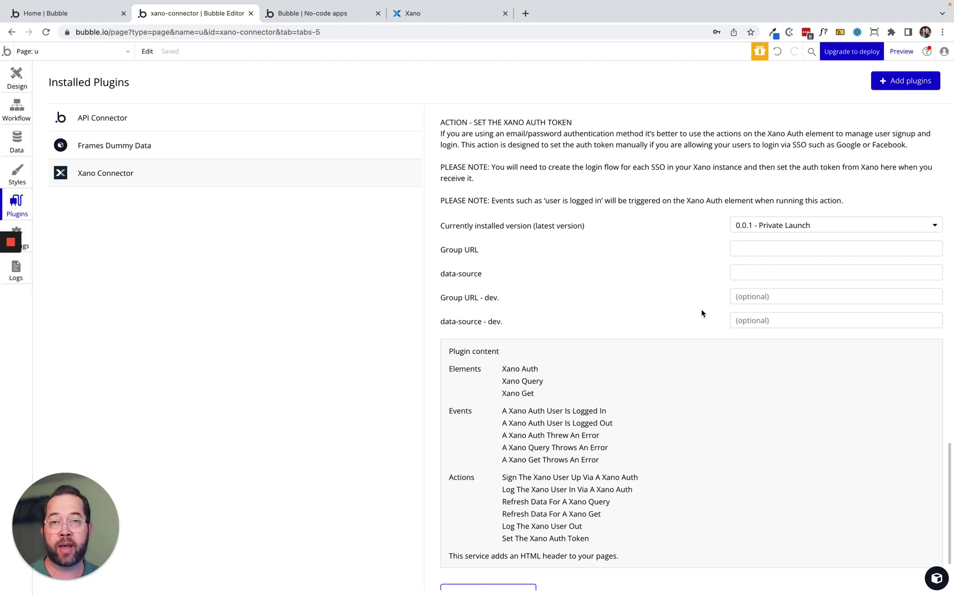
click(774, 319)
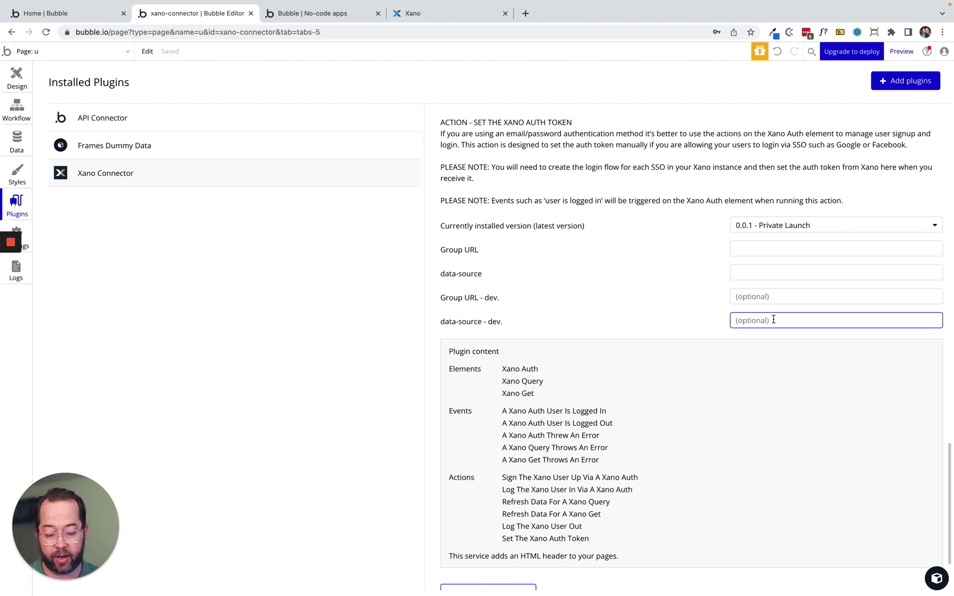
text(test)
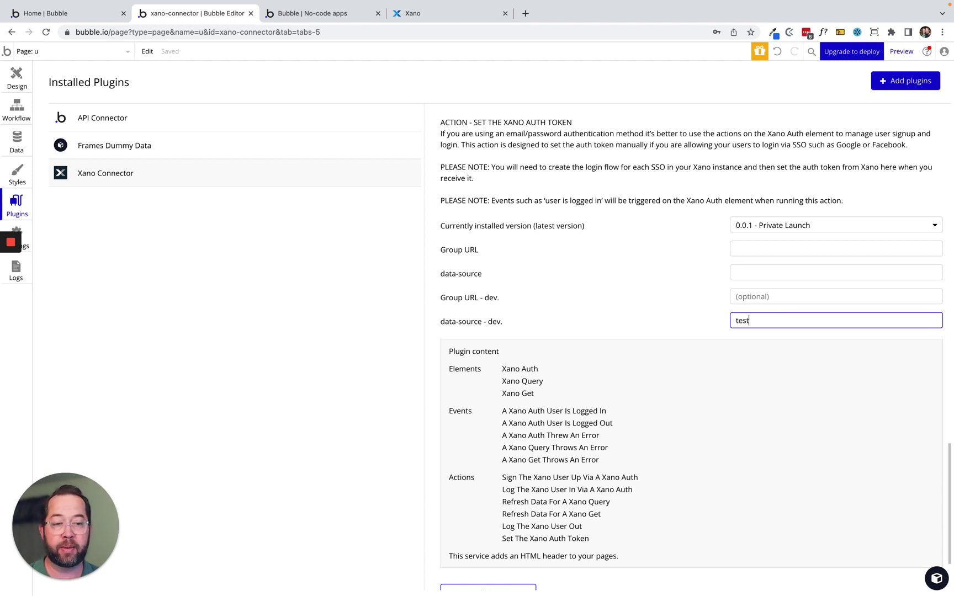
click(644, 295)
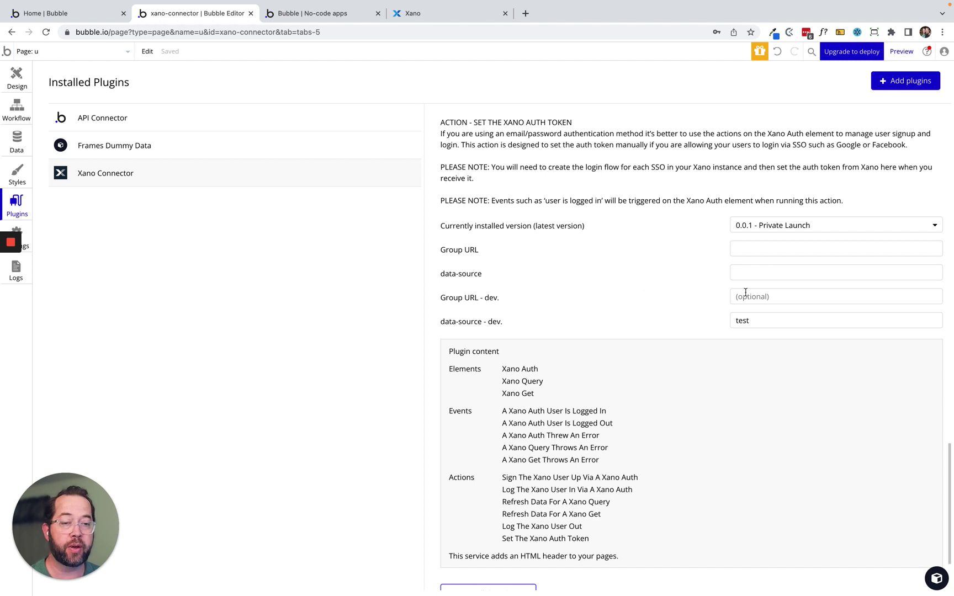
double_click(755, 322)
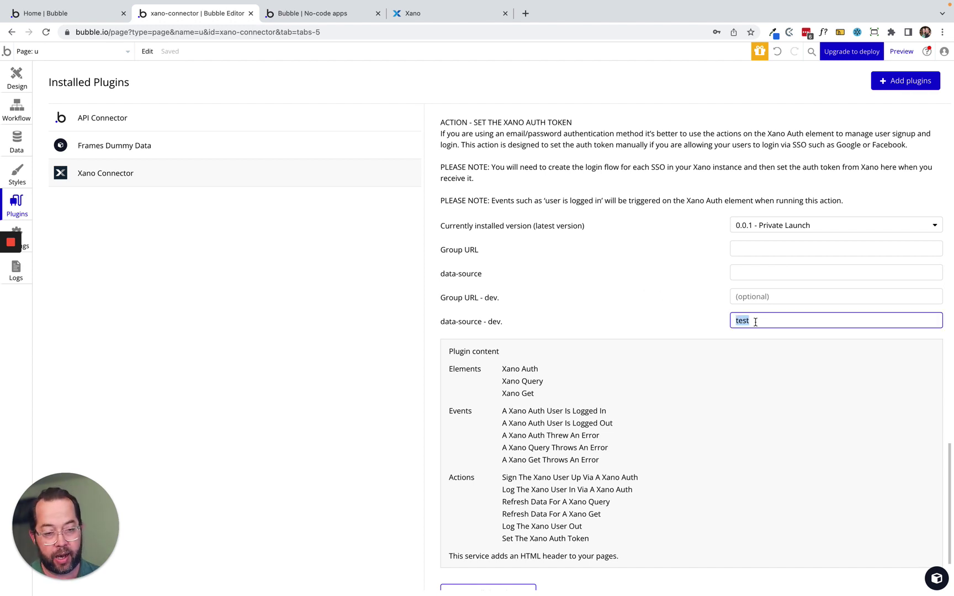
key(BackSpace)
click(695, 300)
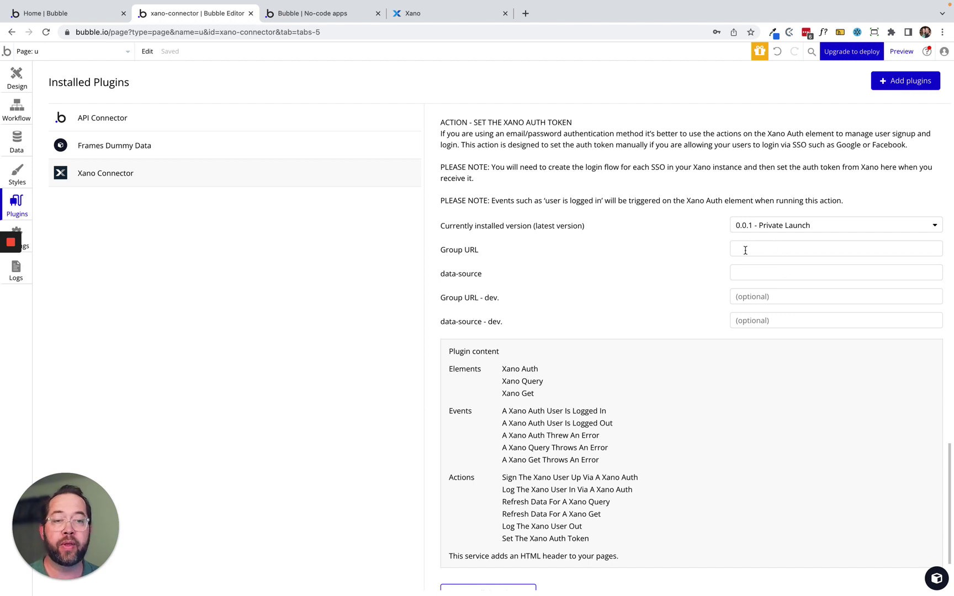
click(762, 251)
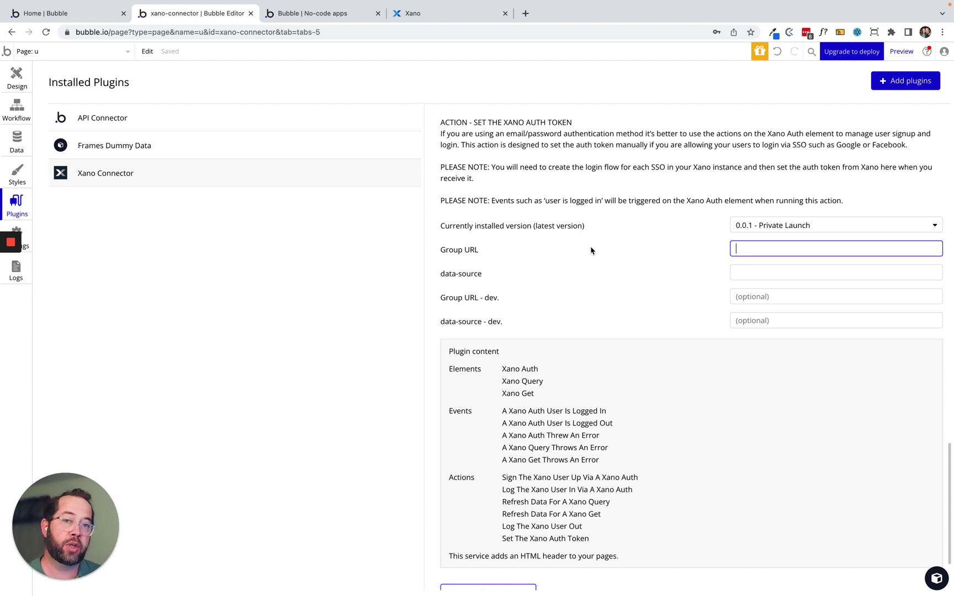
Start a new Xano workspace with Advanced backend knowledge, a Bubble front-end and no data import.
click(428, 16)
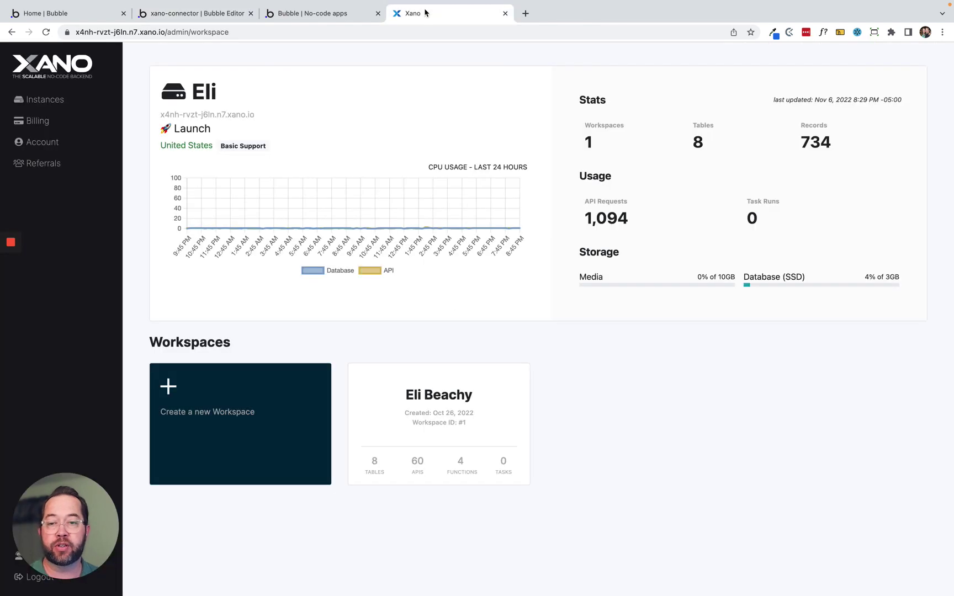
click(253, 404)
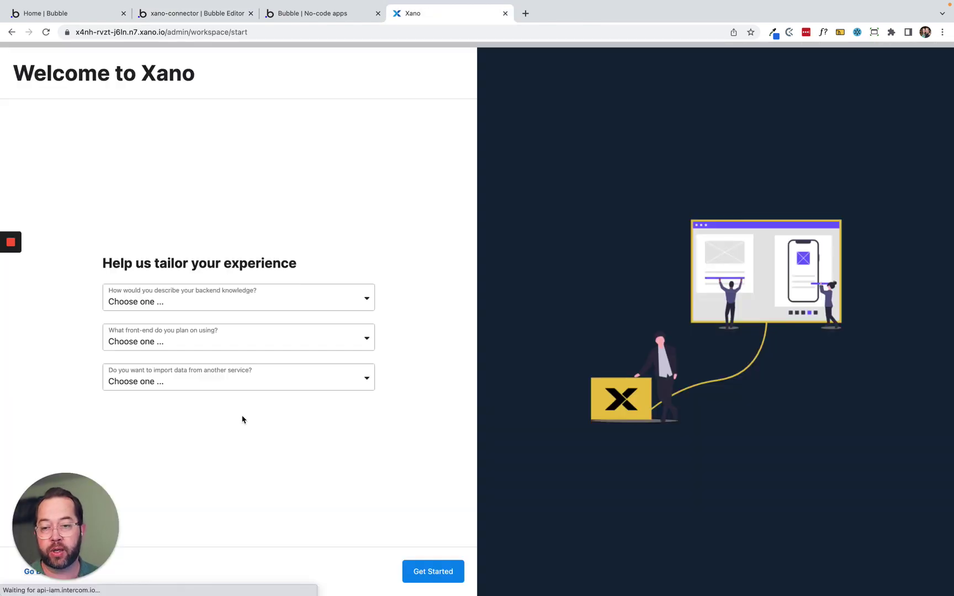
click(232, 306)
click(227, 340)
click(196, 336)
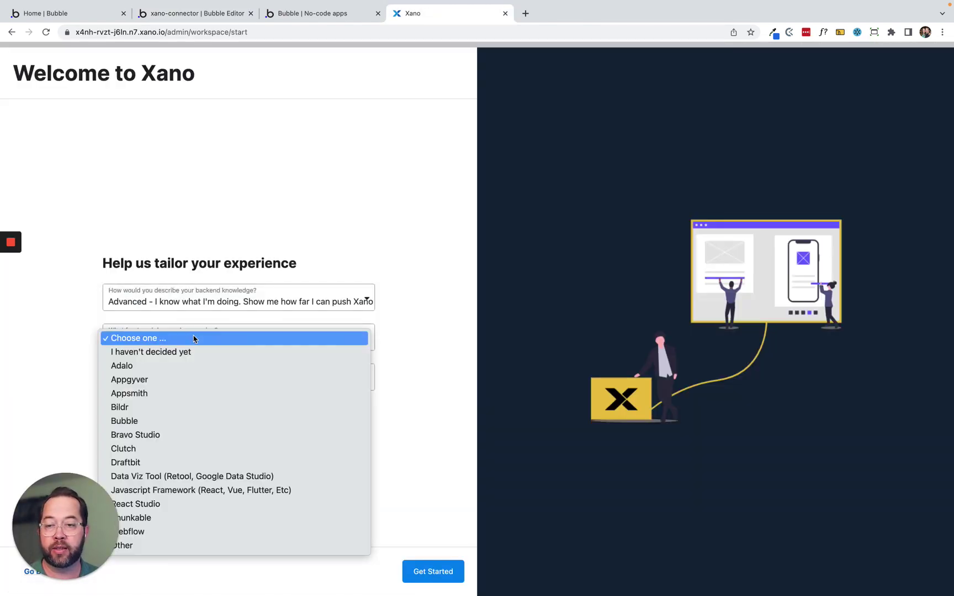
click(187, 421)
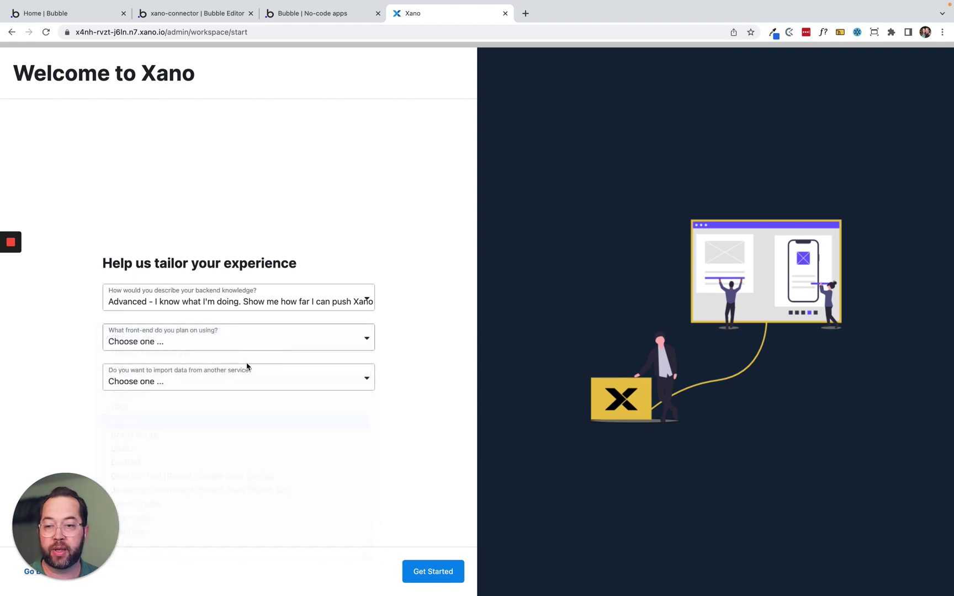
click(202, 378)
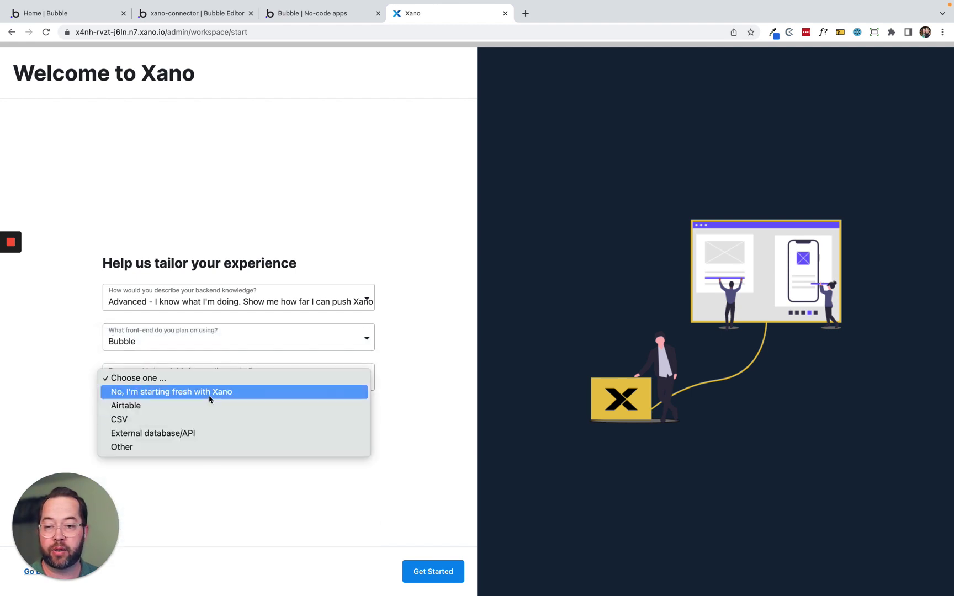
click(210, 394)
click(433, 572)
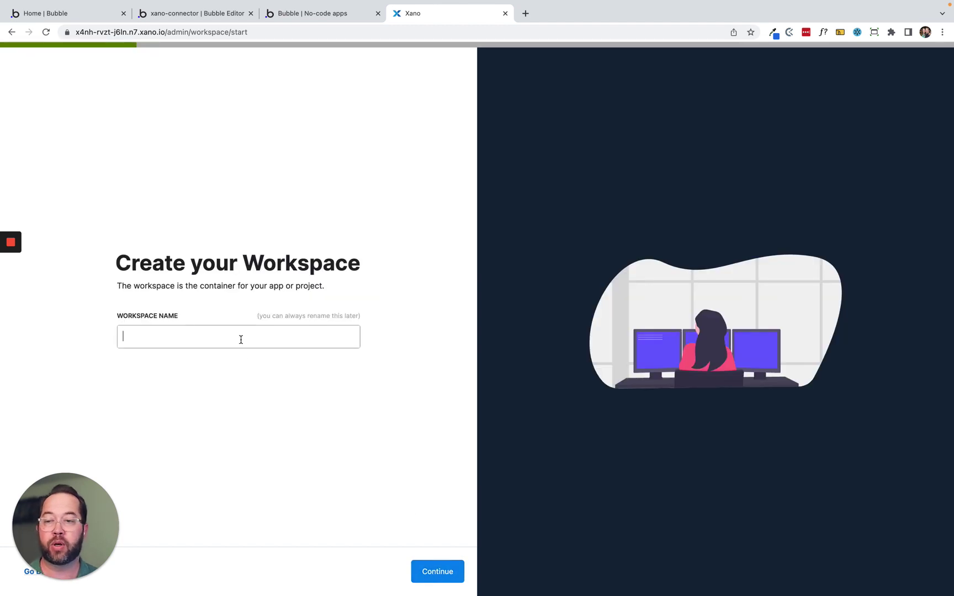
Name it Xano Connector Demo, build from scratch, and set email login on the user table.
text(Xano Co)
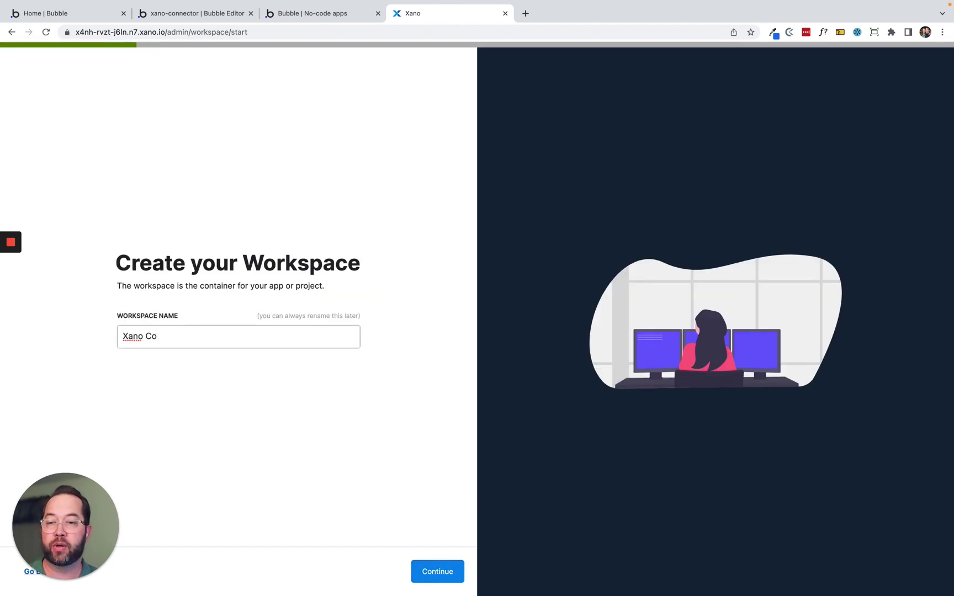
text(onnector Cdel)
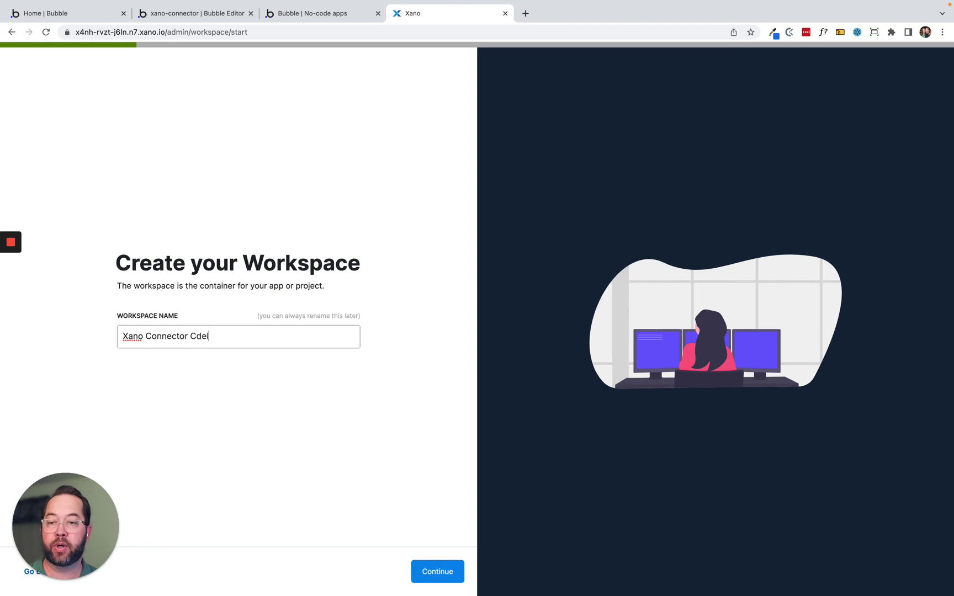
key(BackSpace)
key(BackSpace)
key(BackSpace)
key(BackSpace)
text(Demo)
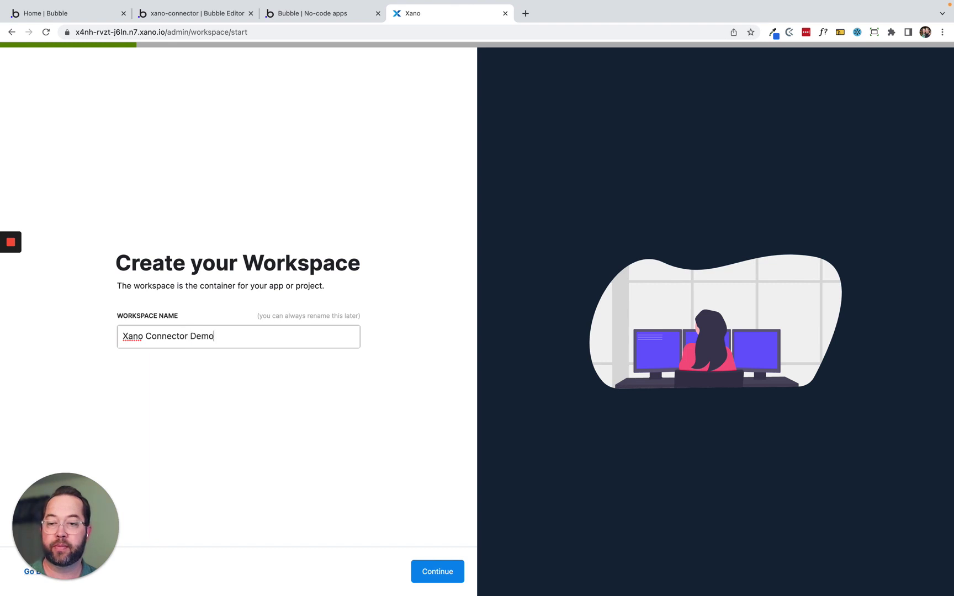
click(435, 572)
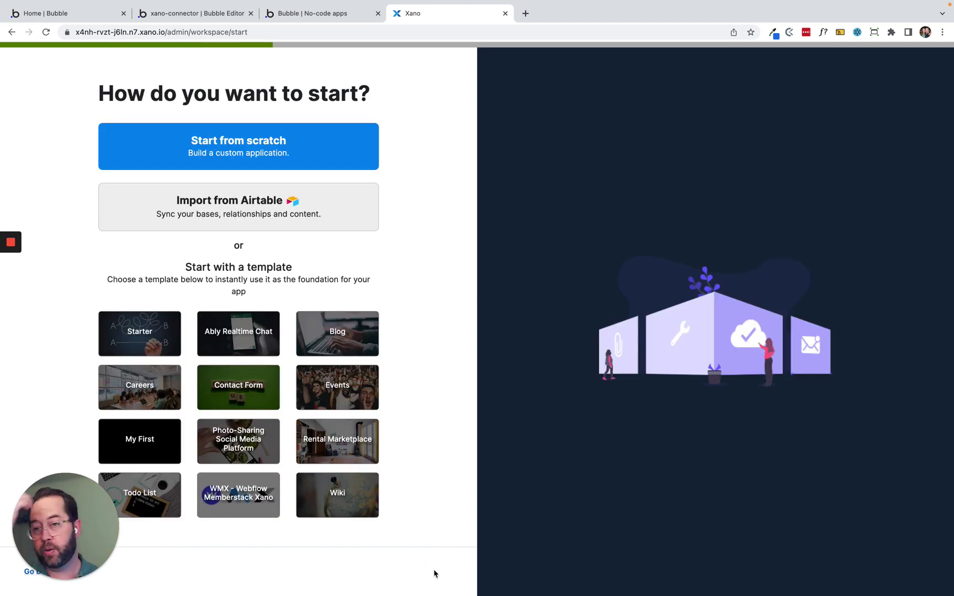
click(247, 141)
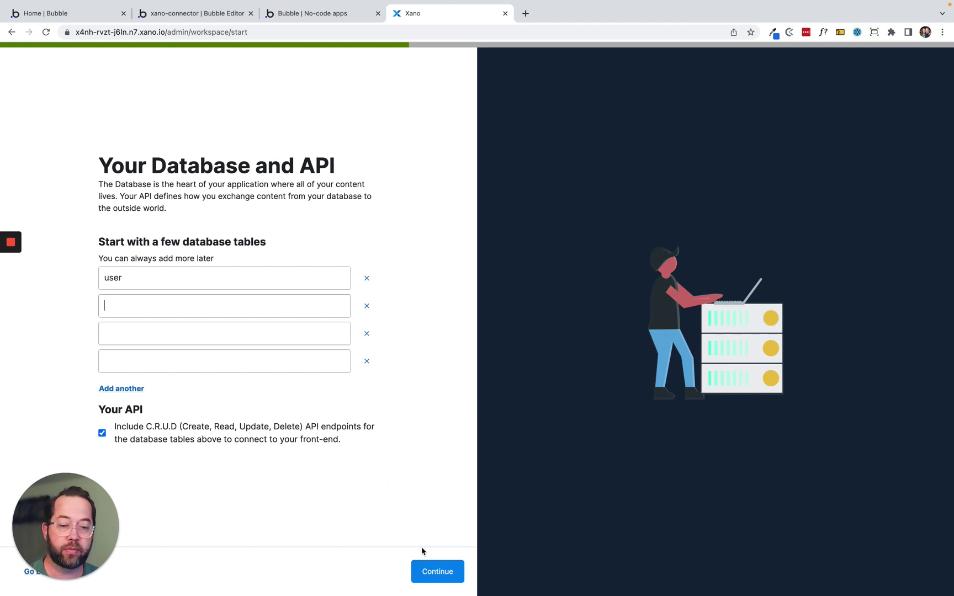
click(436, 576)
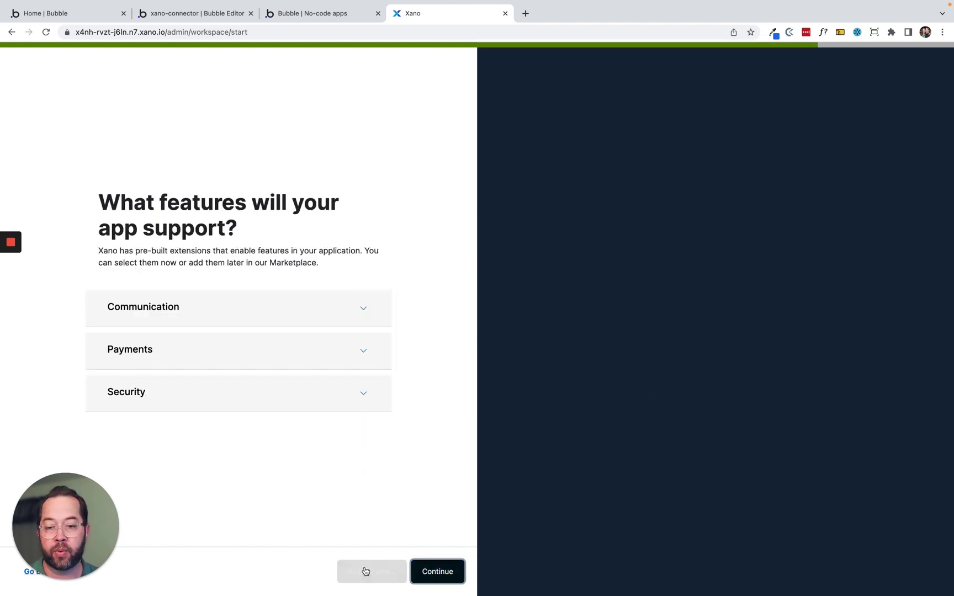
click(365, 571)
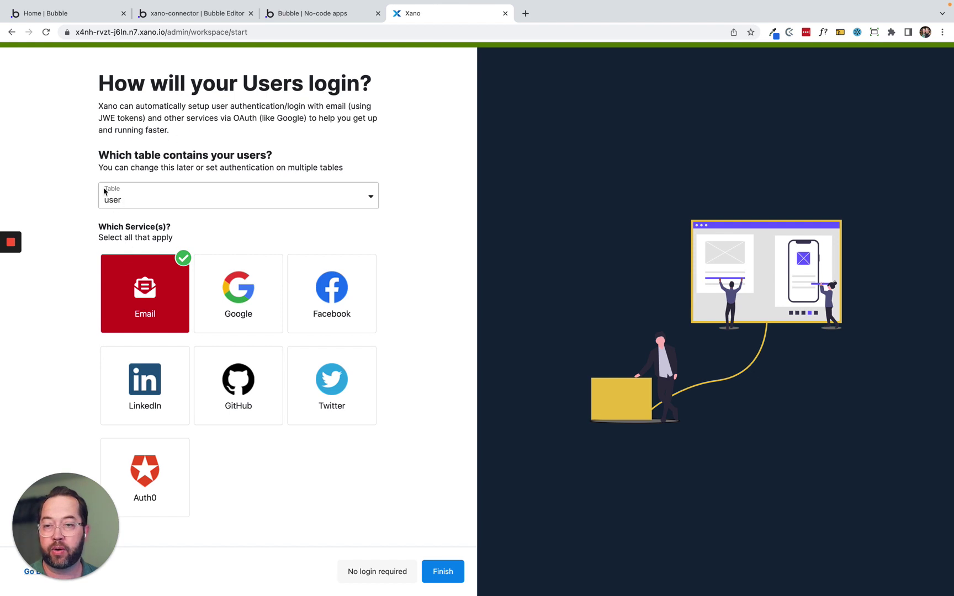
click(138, 202)
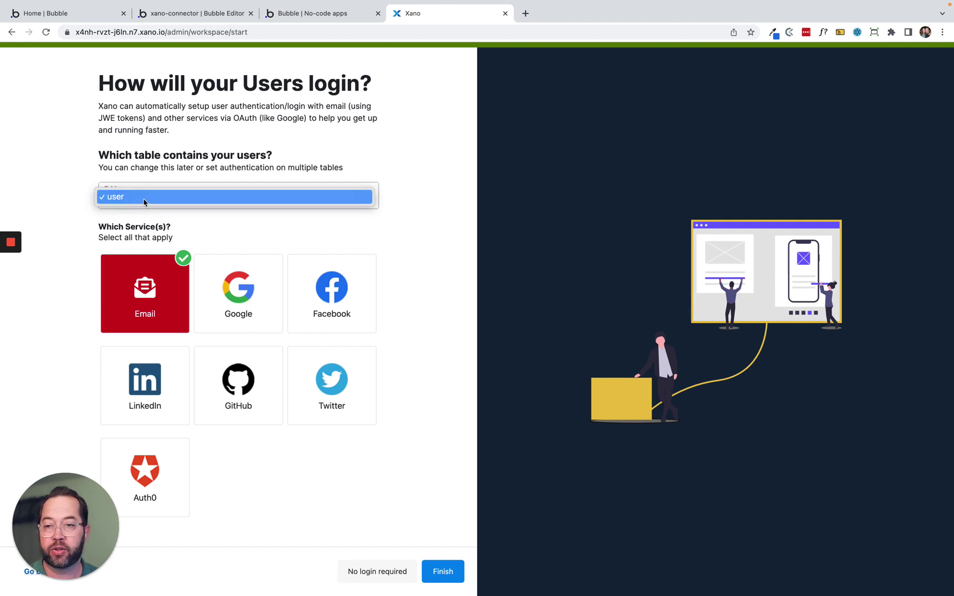
click(144, 200)
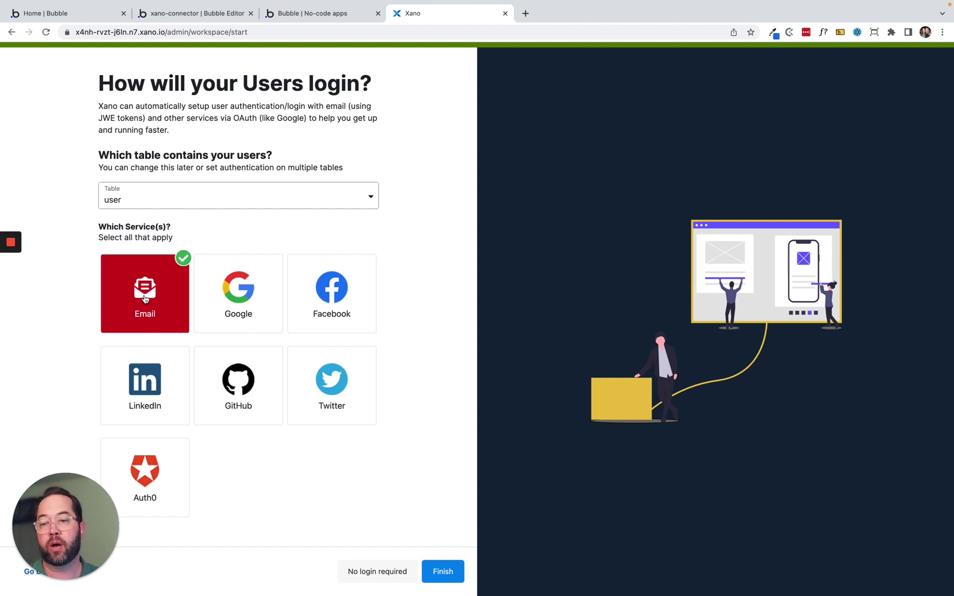
click(454, 574)
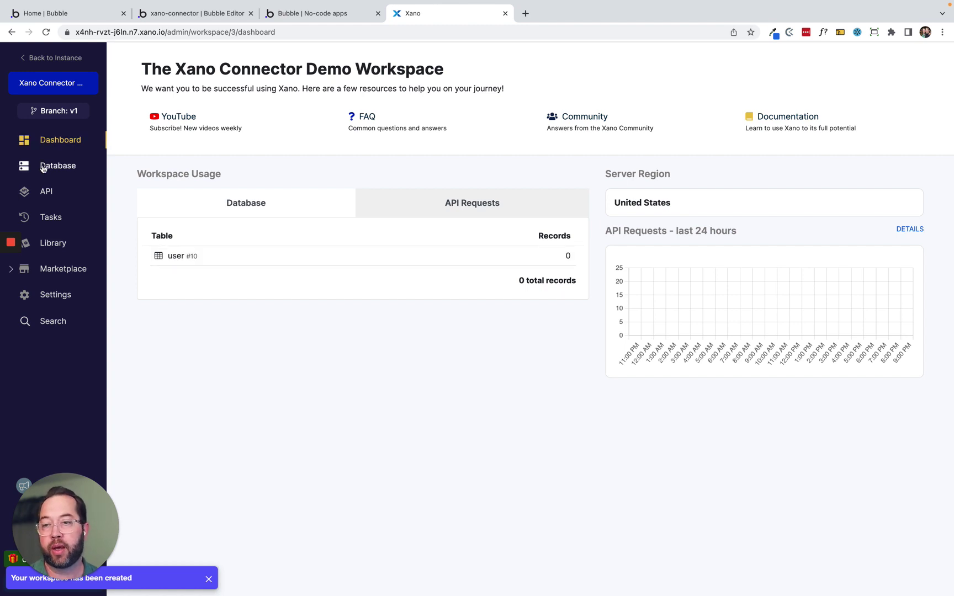
Open the Default API group's AUTH and USER endpoints and select its API Group Base URL.
click(49, 191)
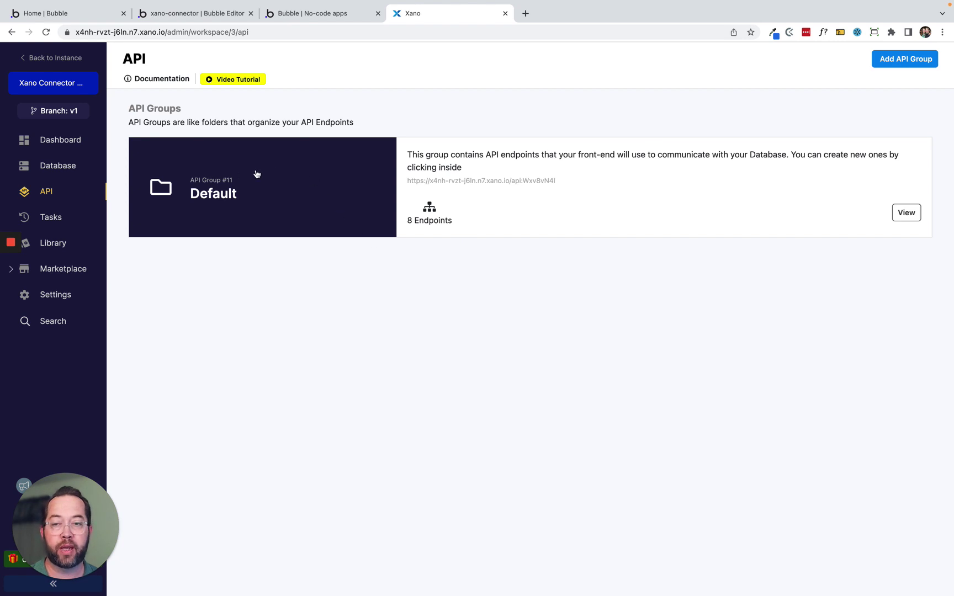
click(299, 175)
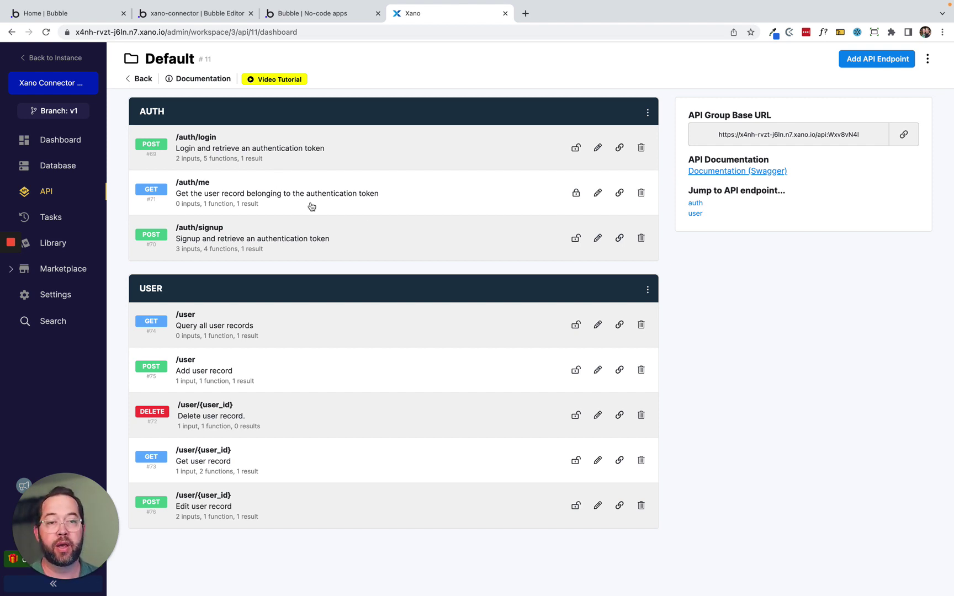
click(195, 16)
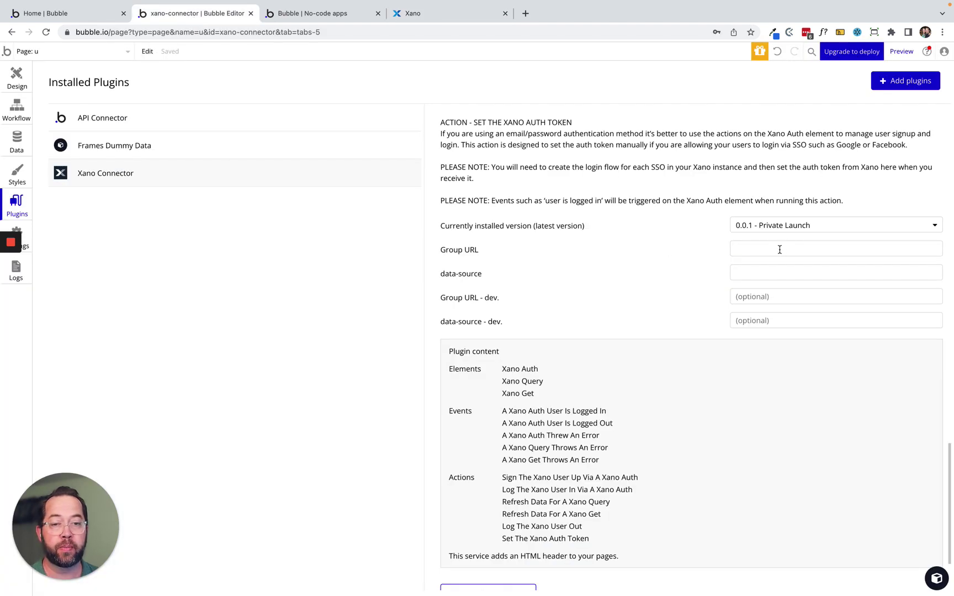
click(436, 14)
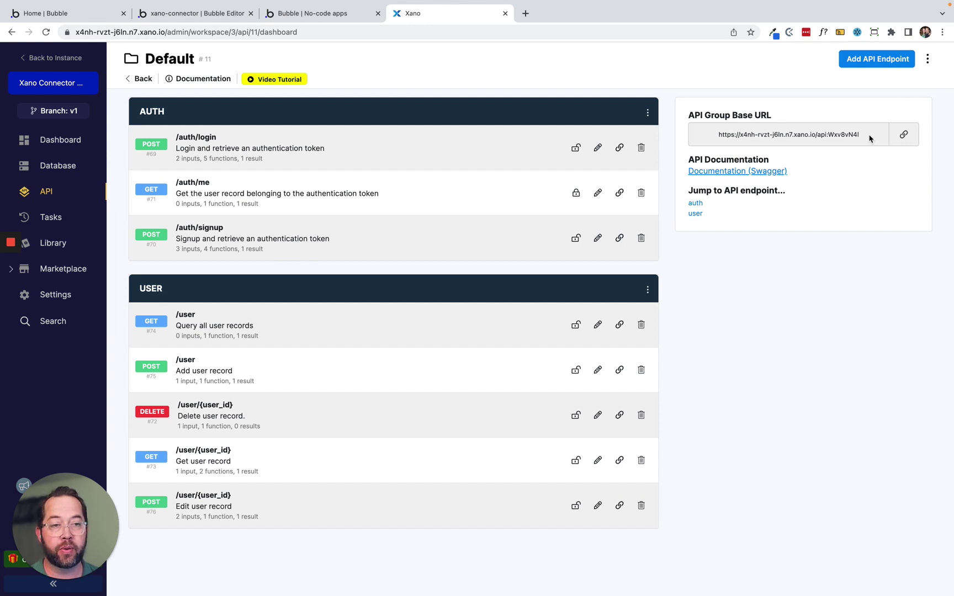
drag(868, 135, 721, 139)
triple_click(722, 142)
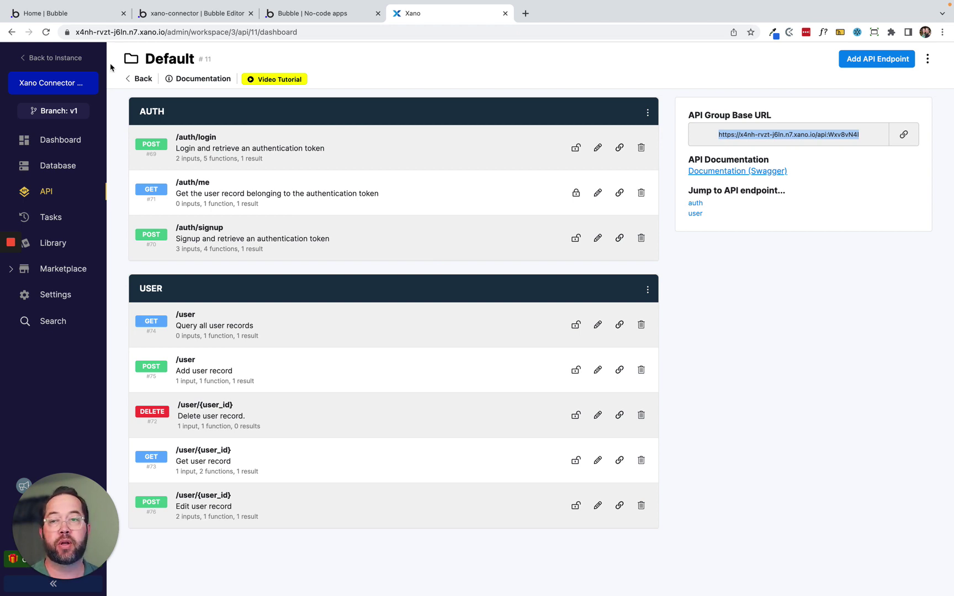
click(128, 80)
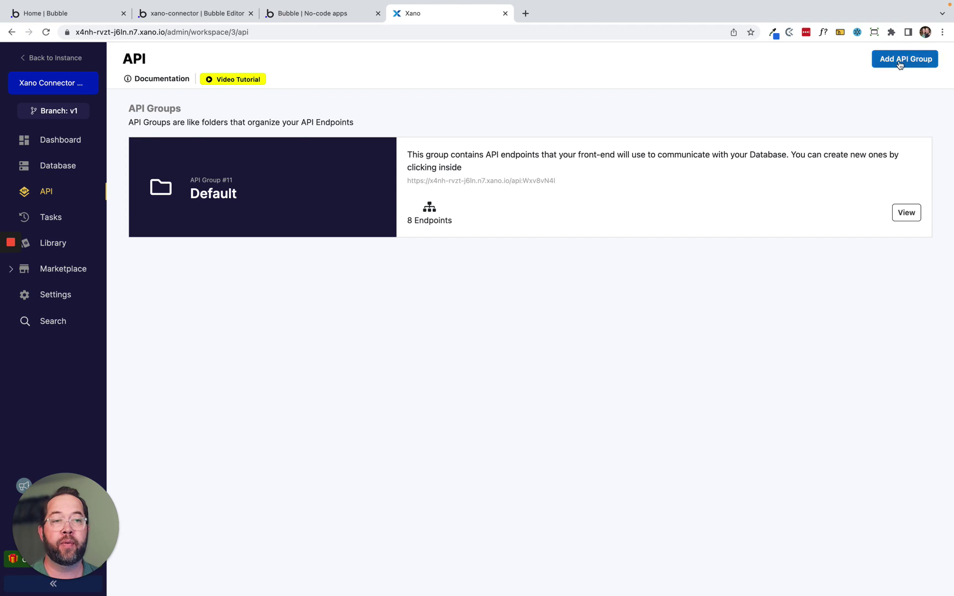
Create an empty API group named Contacts, then reopen the Default group.
click(900, 61)
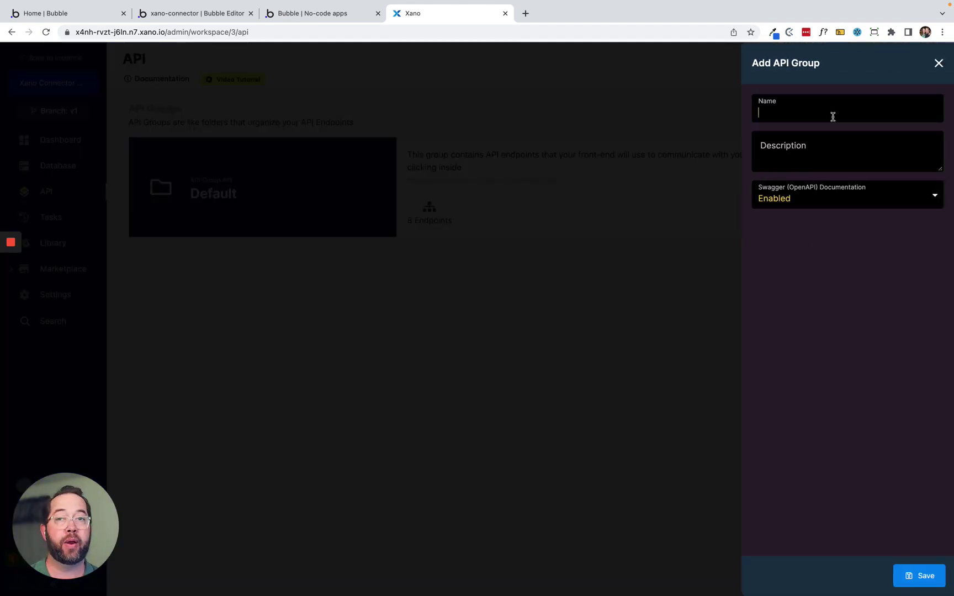
text(Contacts)
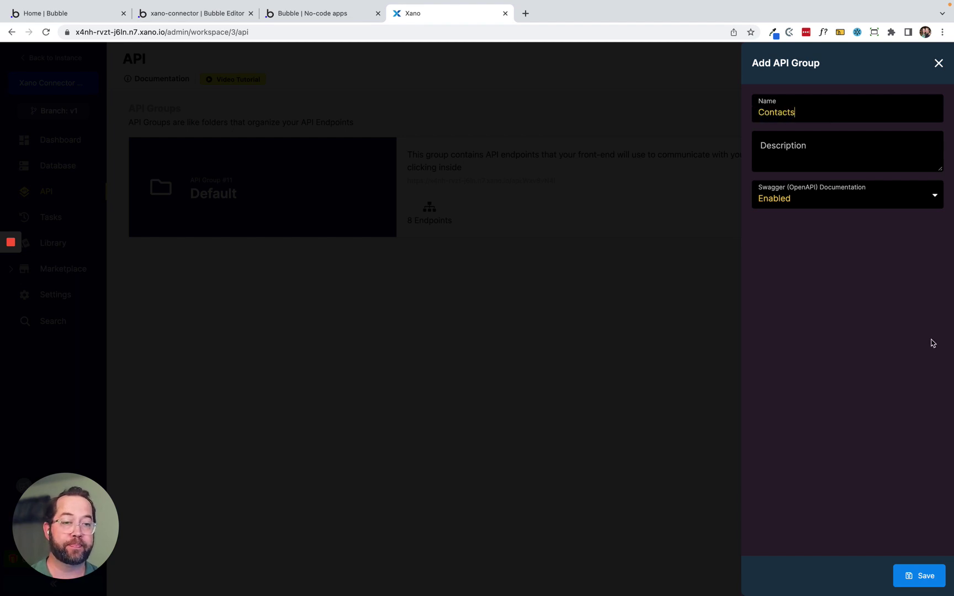
click(925, 578)
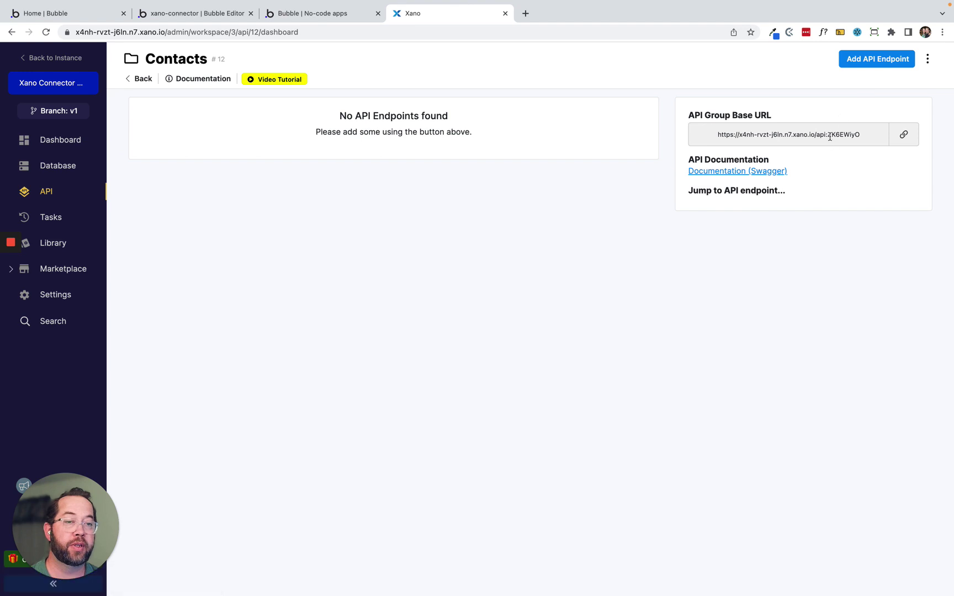
click(138, 78)
click(533, 301)
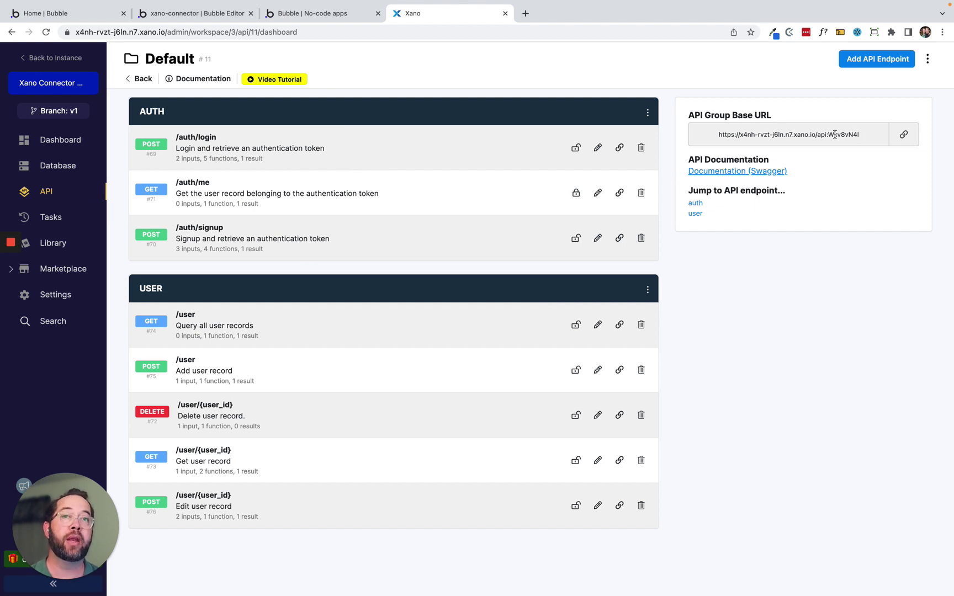
Copy the Default API group's base URL to the clipboard with the copy-link button.
click(905, 138)
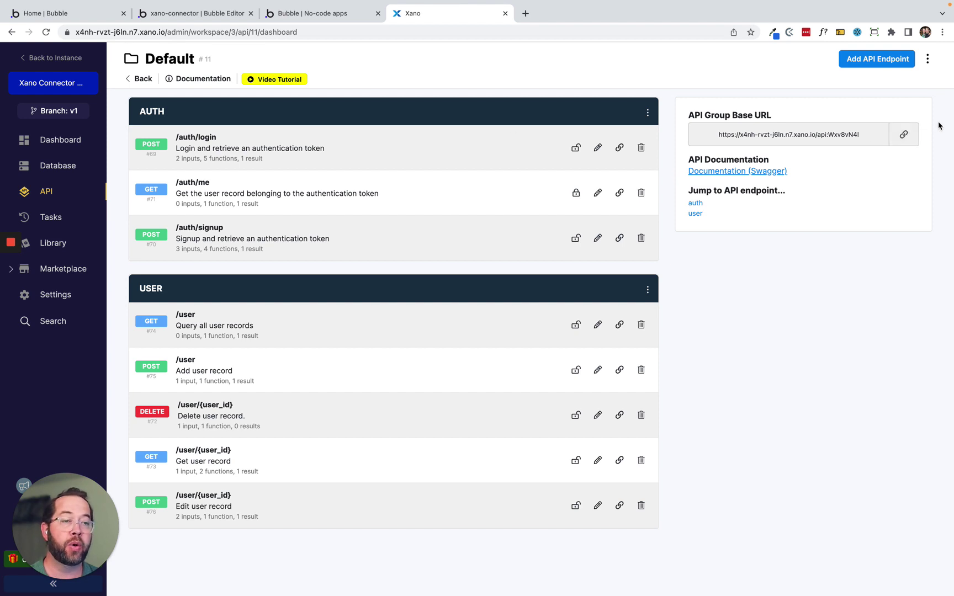
click(903, 134)
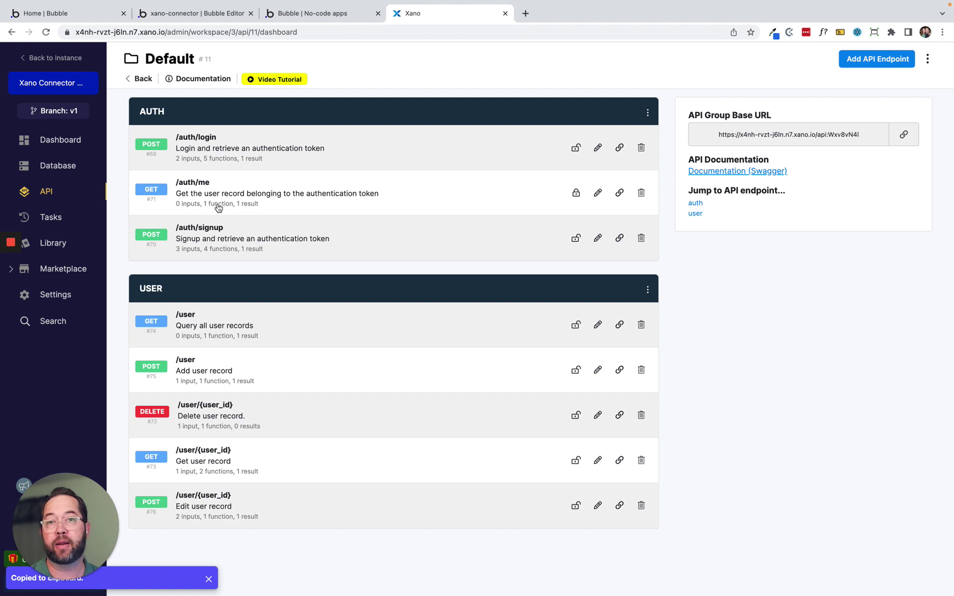
click(180, 19)
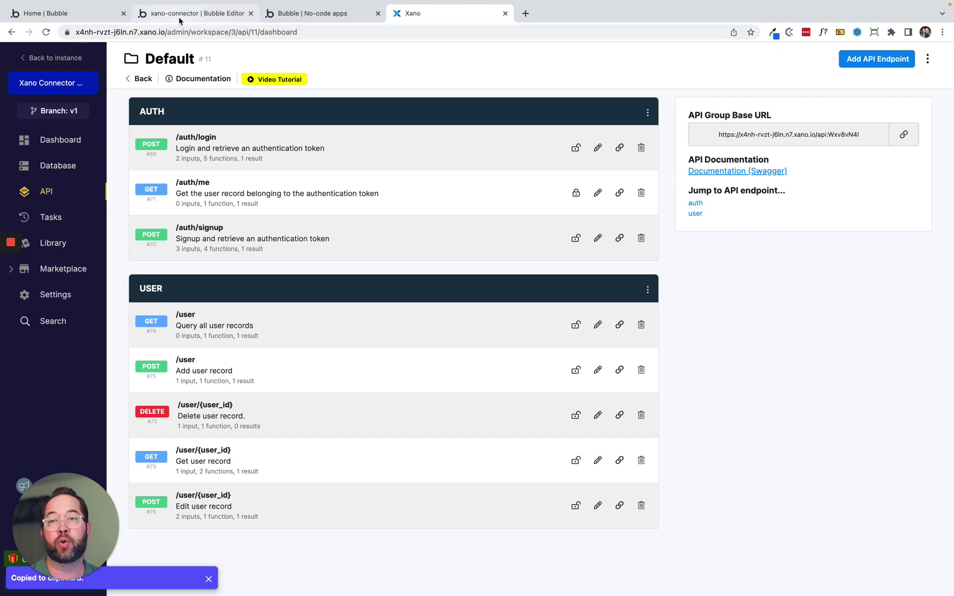
Paste the copied Xano base URL into the Xano Connector's Group URL setting.
click(745, 248)
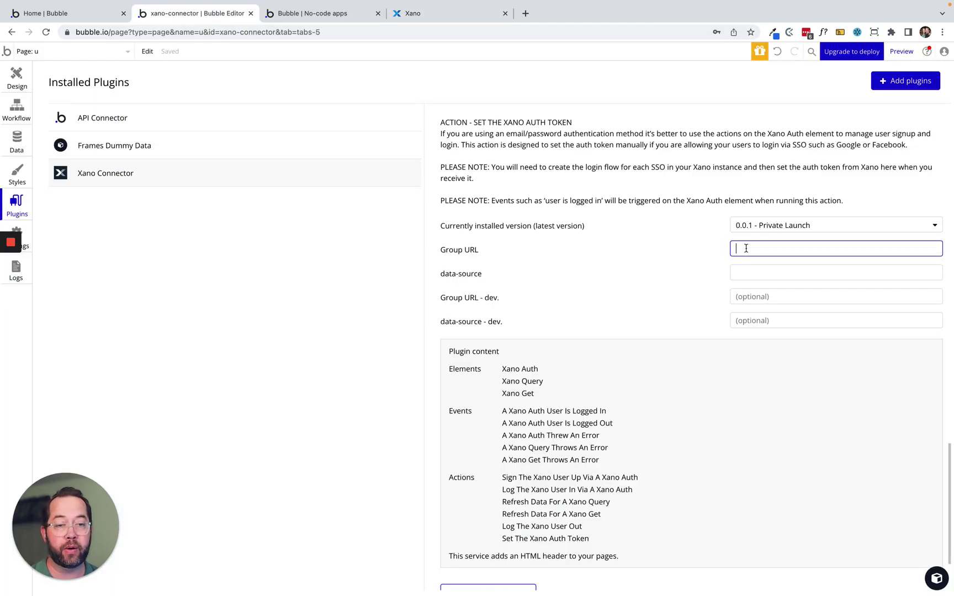
key(super+v)
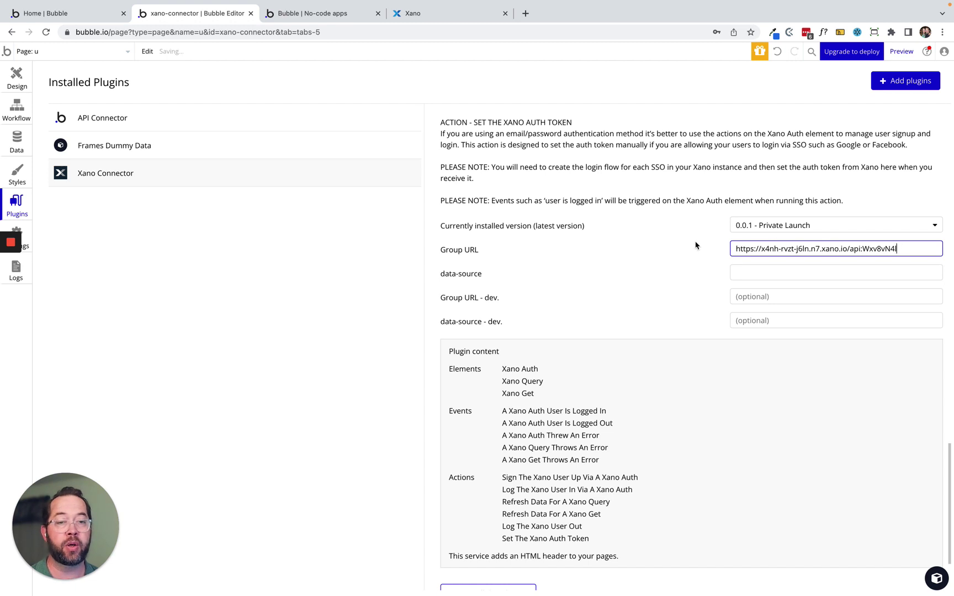
click(698, 246)
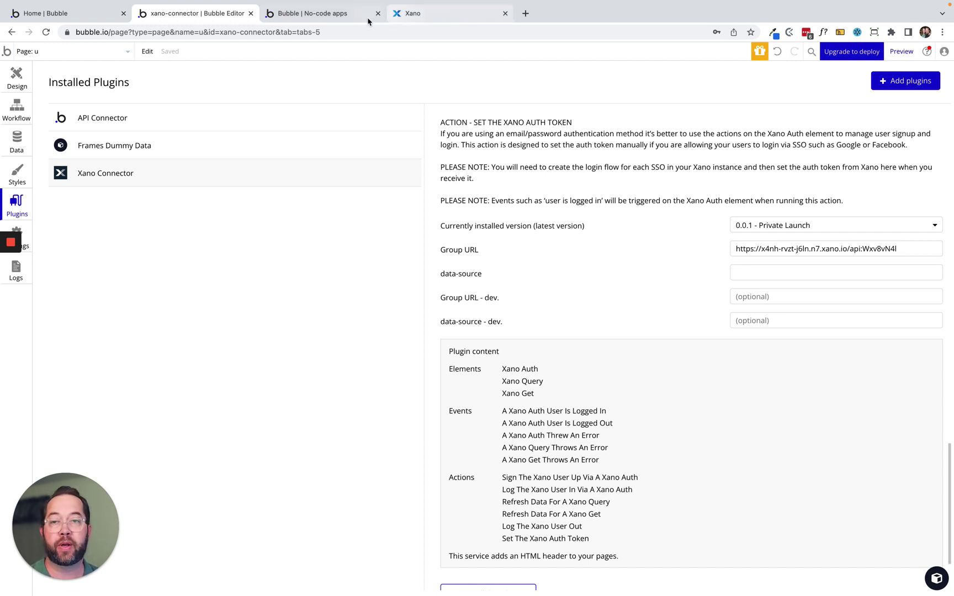
click(431, 15)
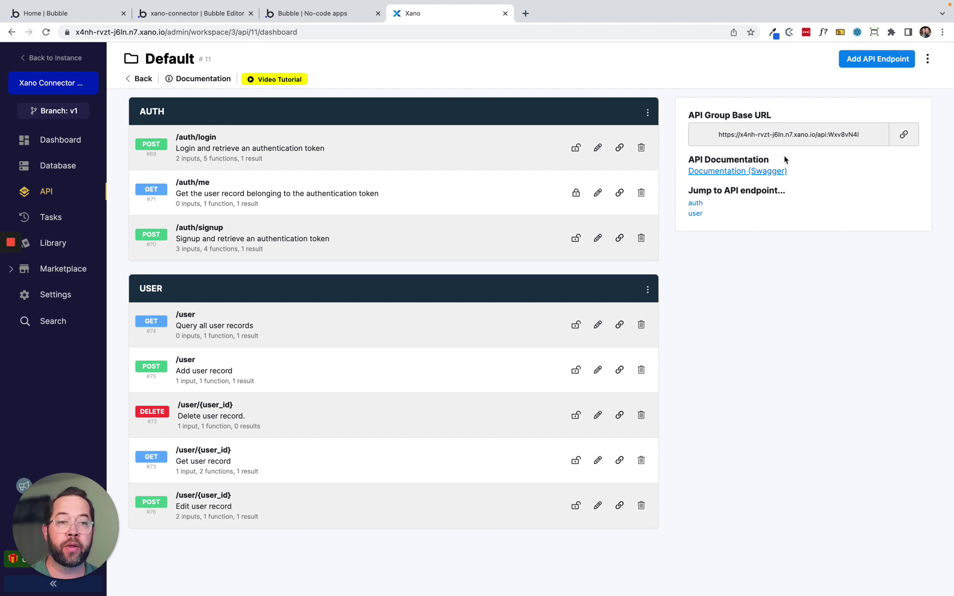
Re-copy the Xano base URL and paste it over the existing Group URL value.
click(904, 134)
click(207, 21)
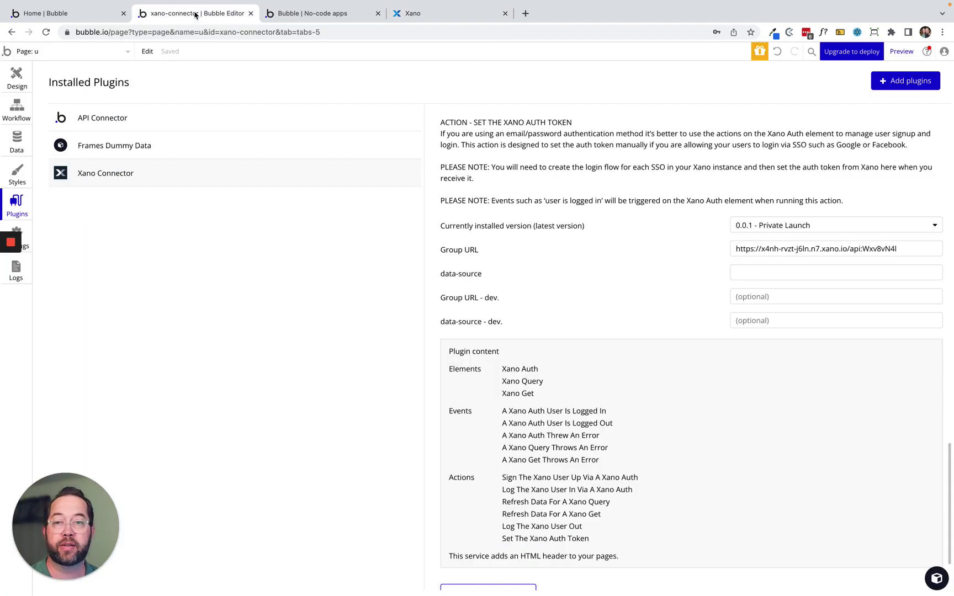
click(771, 248)
triple_click(771, 248)
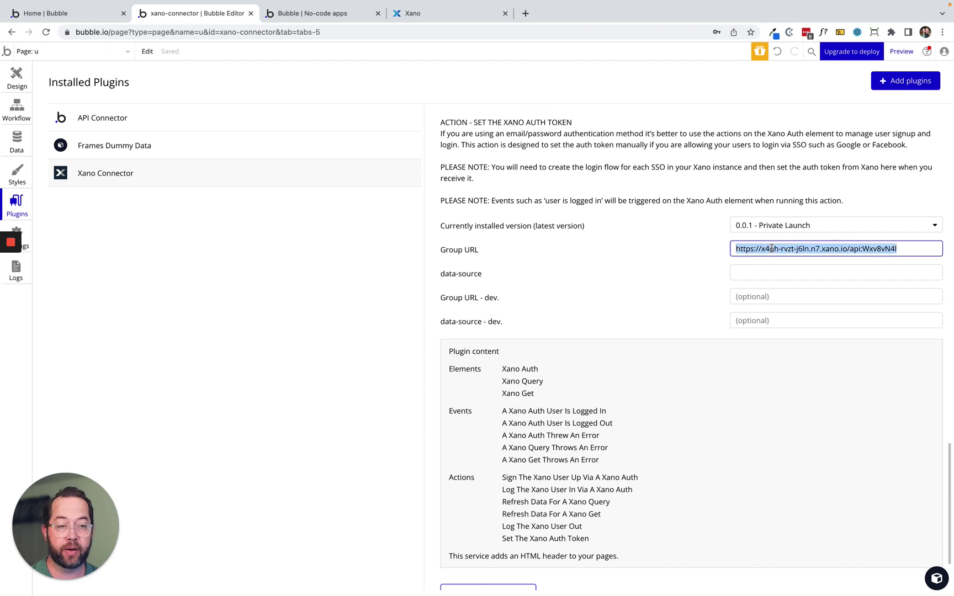
key(ctrl+v)
click(619, 255)
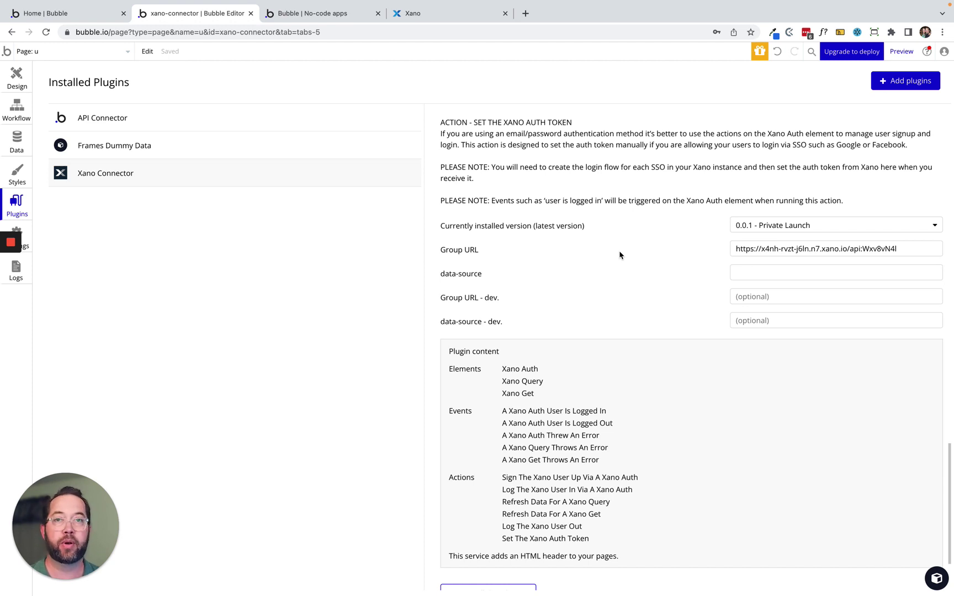
scroll(557, 310, down, 3)
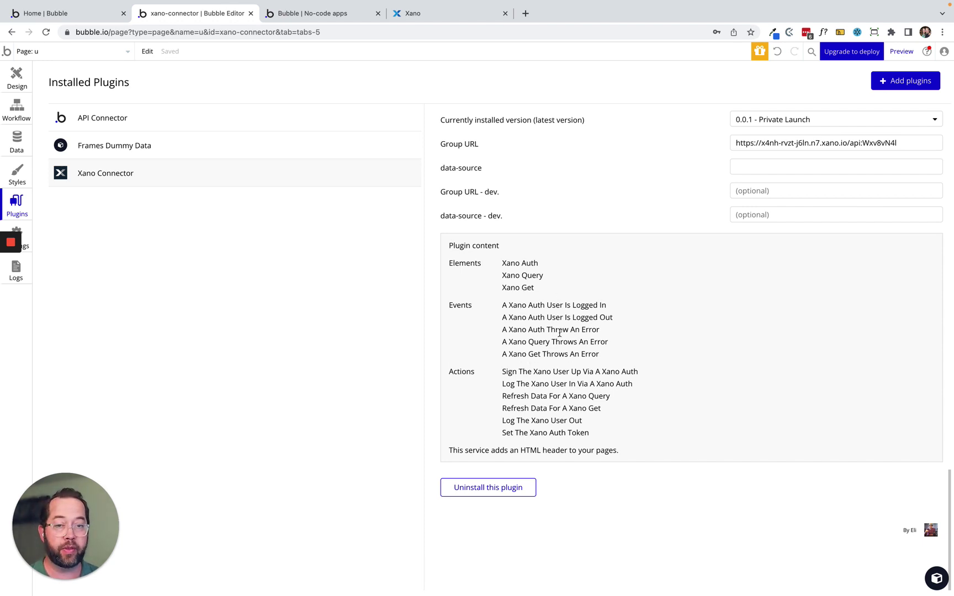
scroll(567, 218, up, 5)
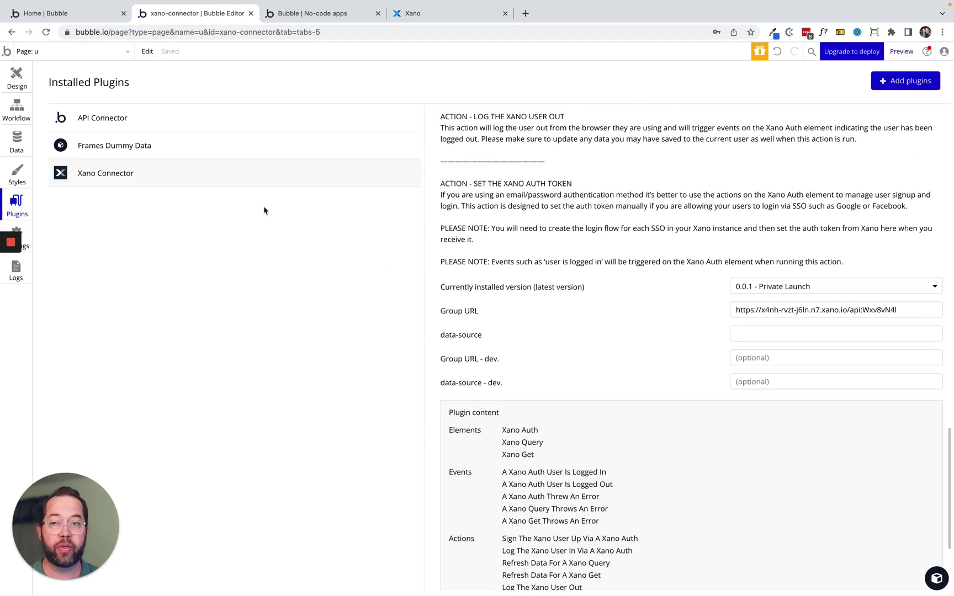
click(432, 15)
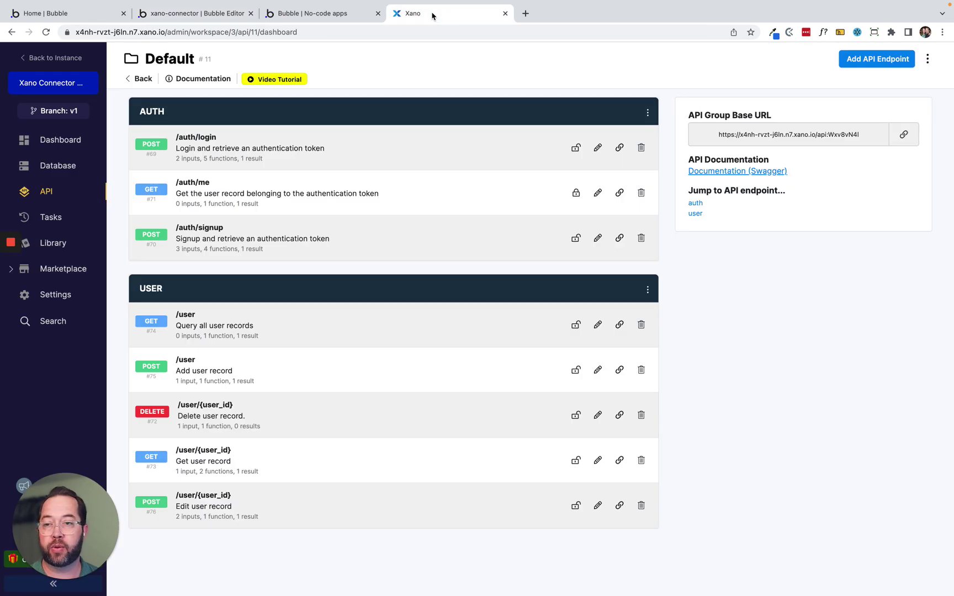
Add a name_first text column to Xano's user table.
click(50, 165)
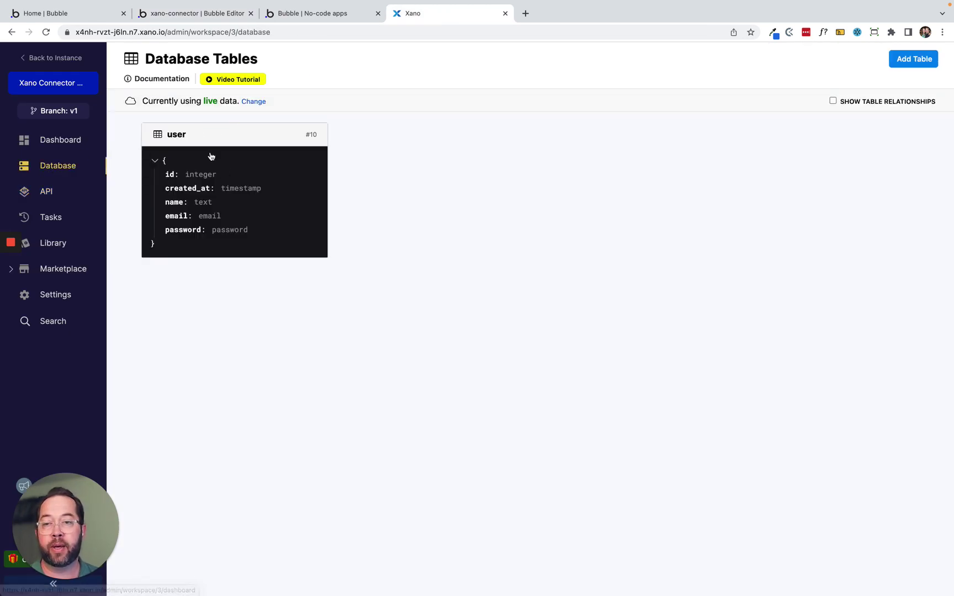
click(202, 194)
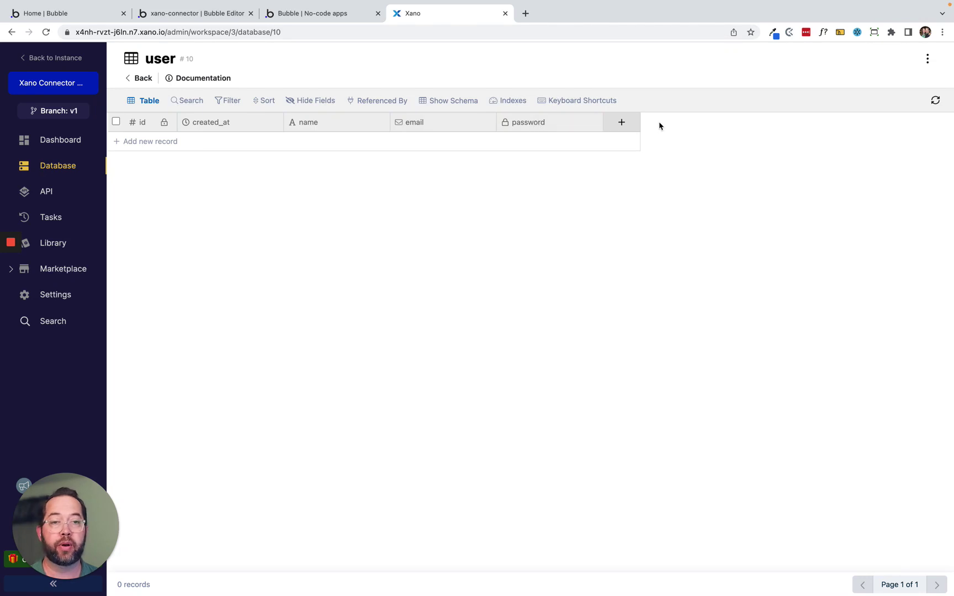
click(621, 124)
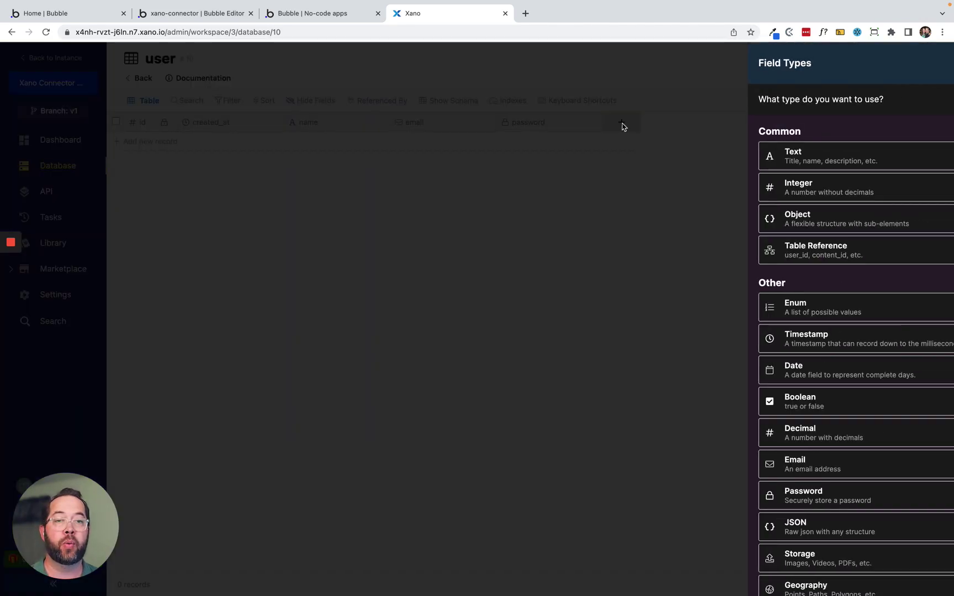
click(783, 157)
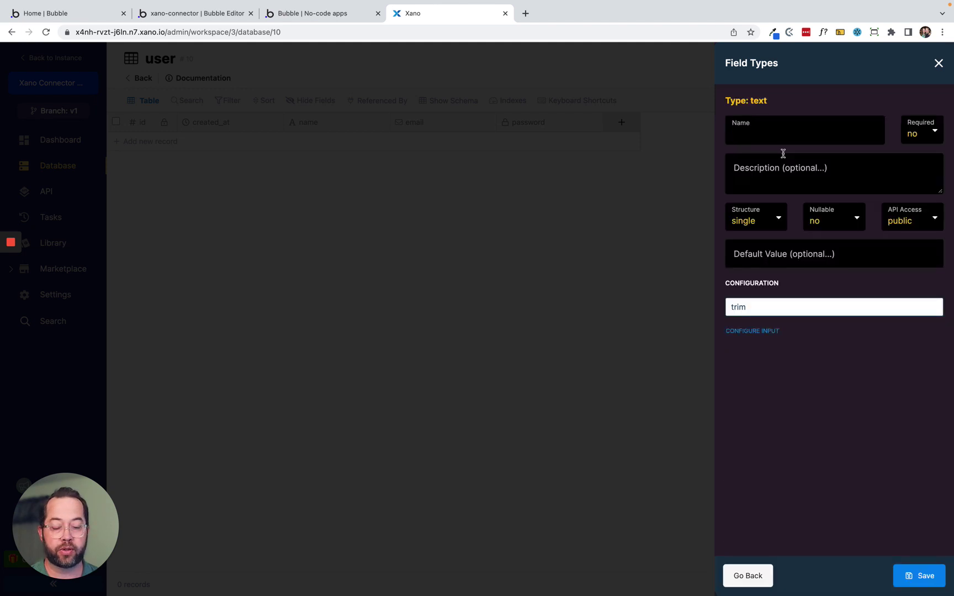
text(name_first)
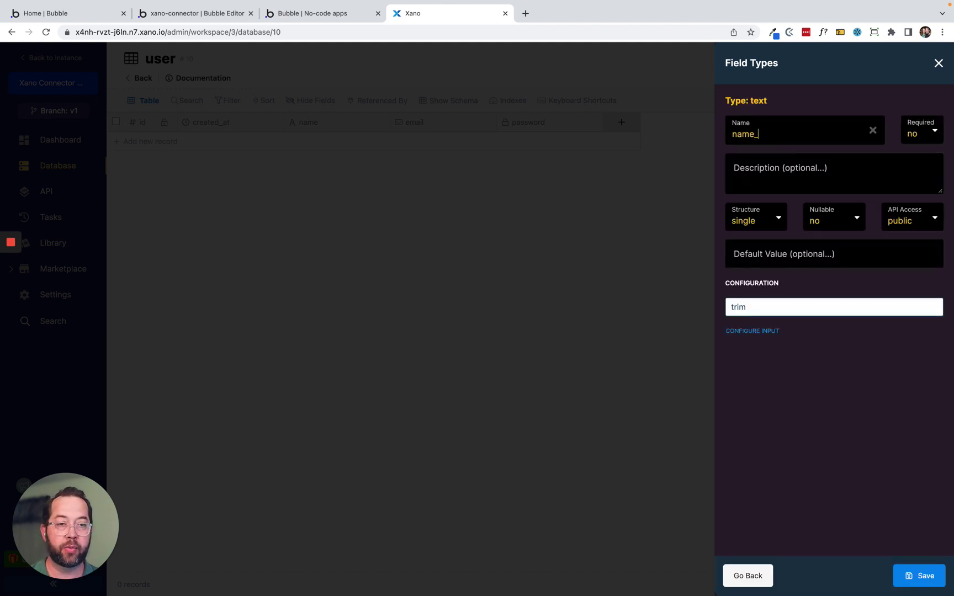
click(929, 569)
Add a second text column, name_last, to the user table.
click(727, 122)
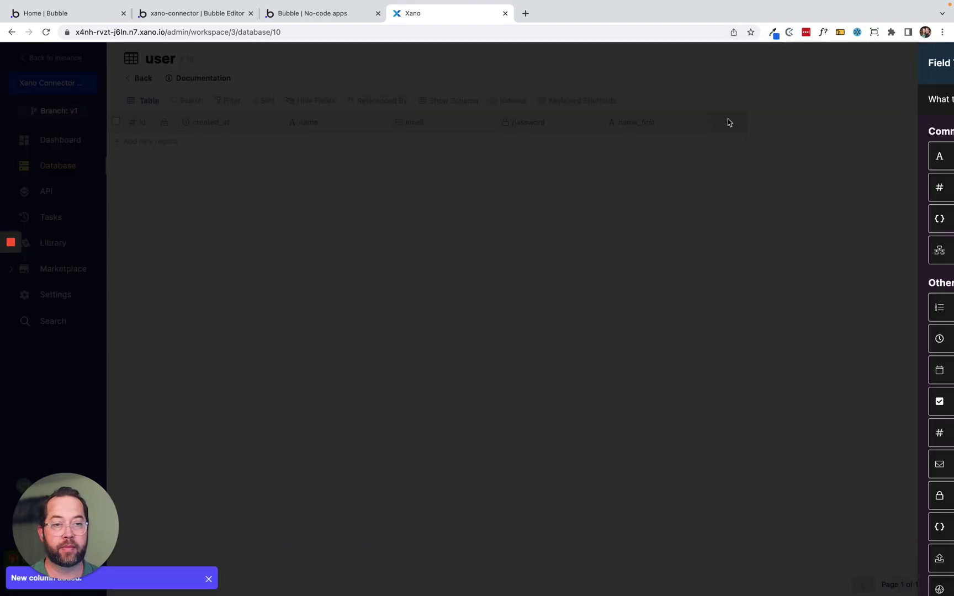
click(773, 154)
text(name_last)
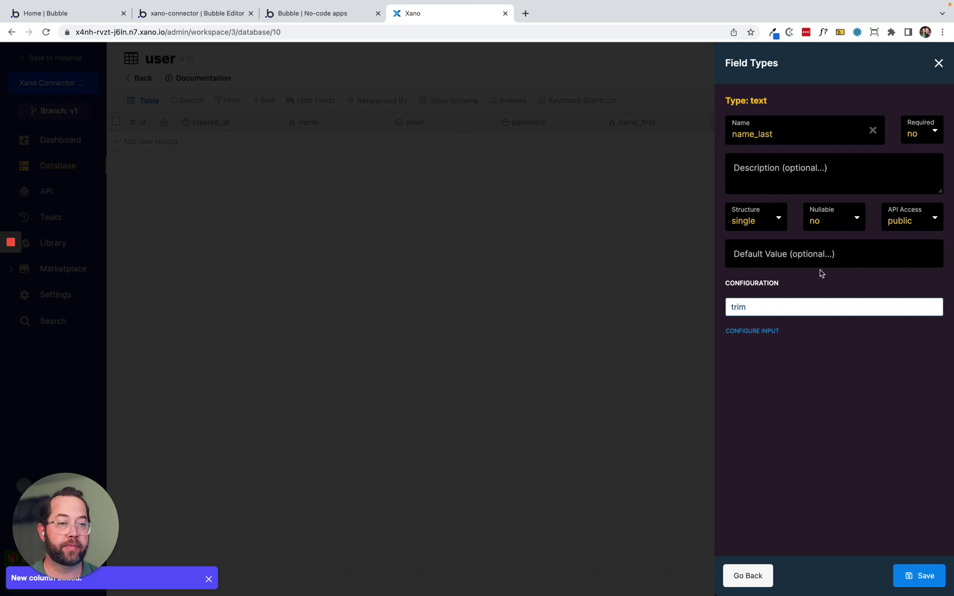
click(927, 577)
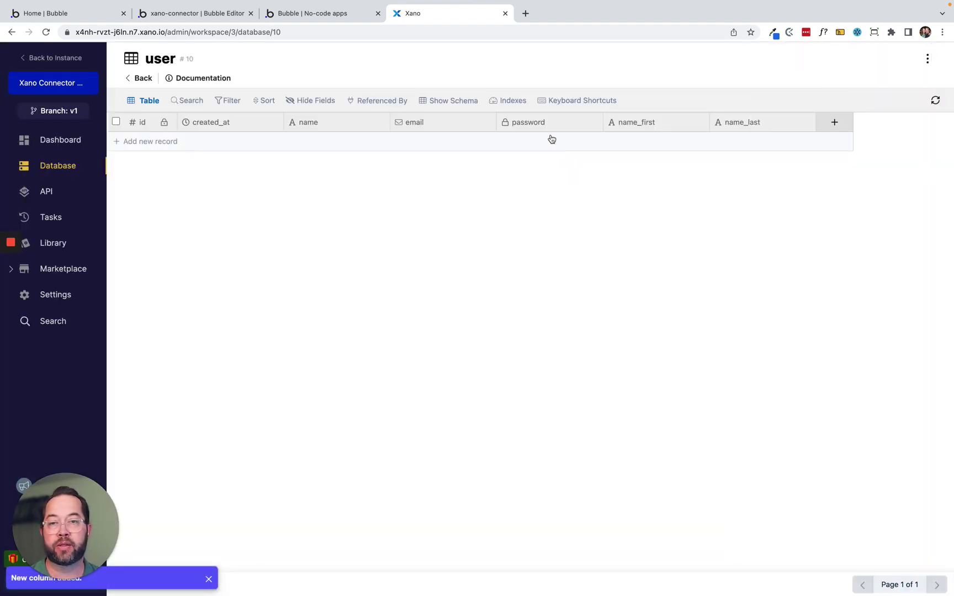
click(47, 194)
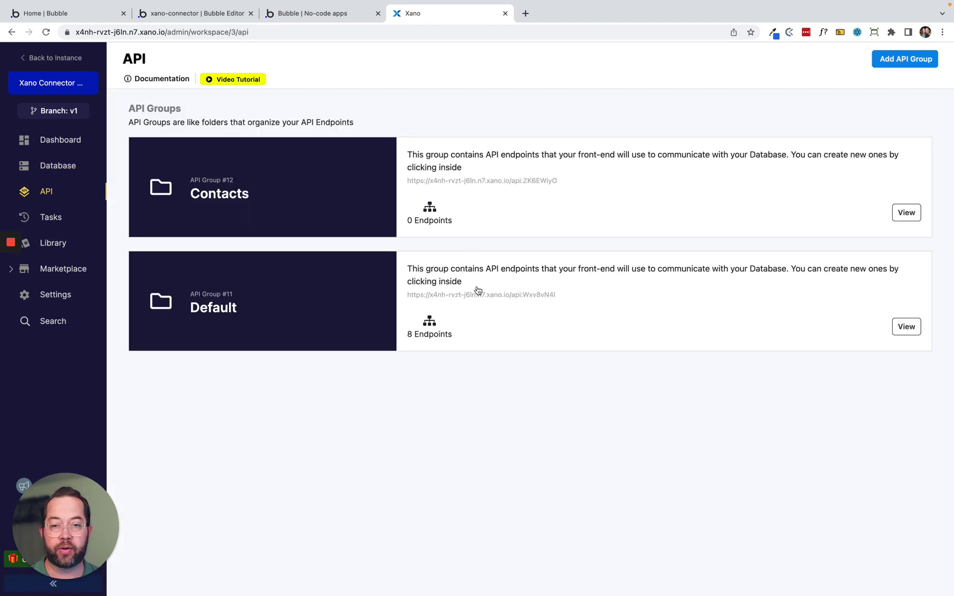
Add a name_first text input to the /auth/signup endpoint.
click(478, 290)
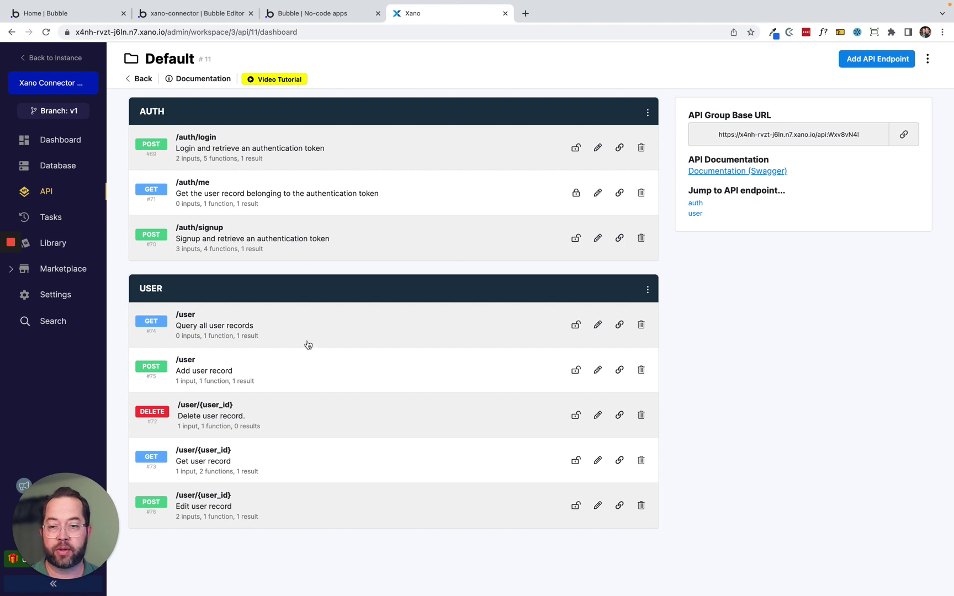
click(339, 236)
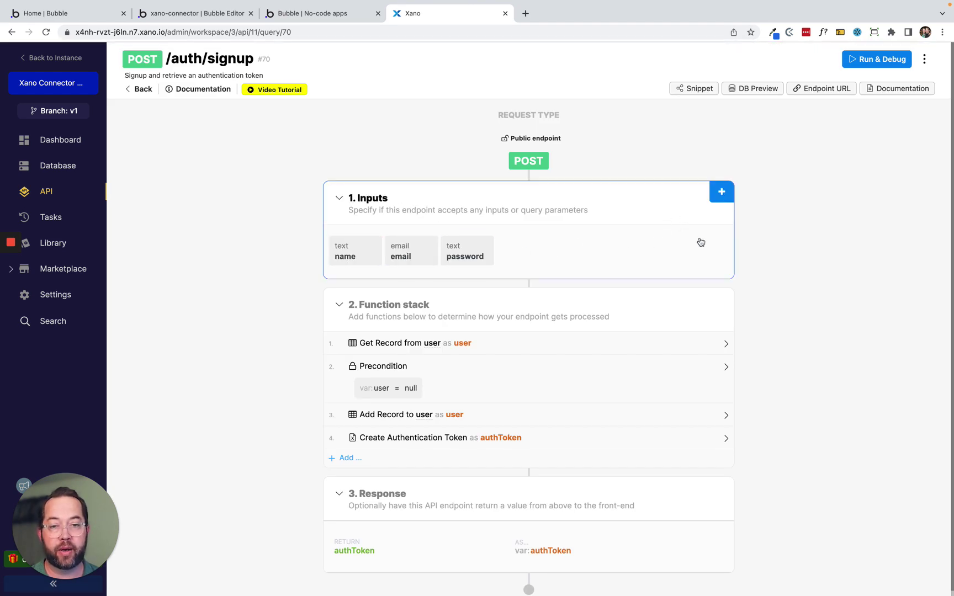
click(722, 193)
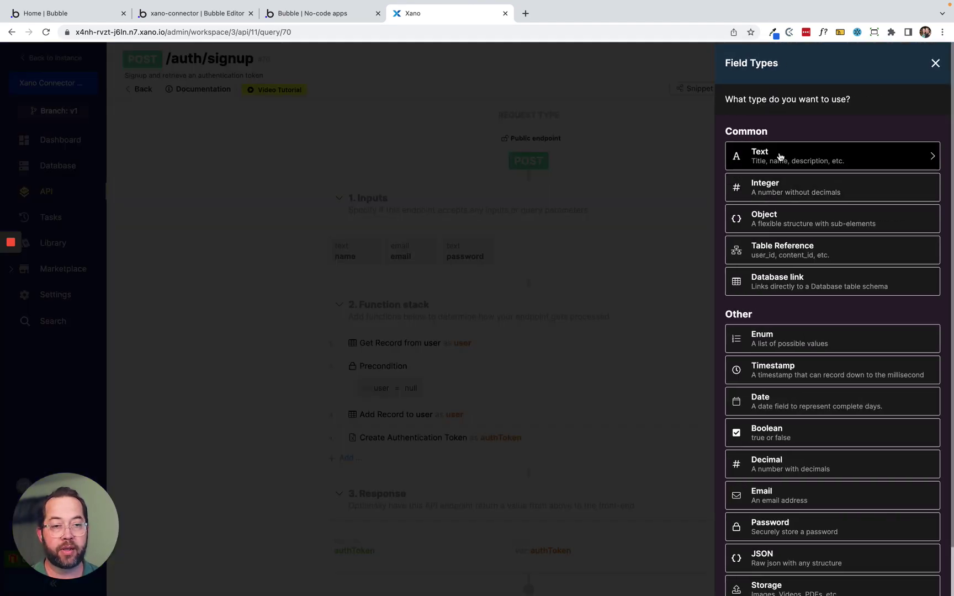
click(779, 155)
text(nam)
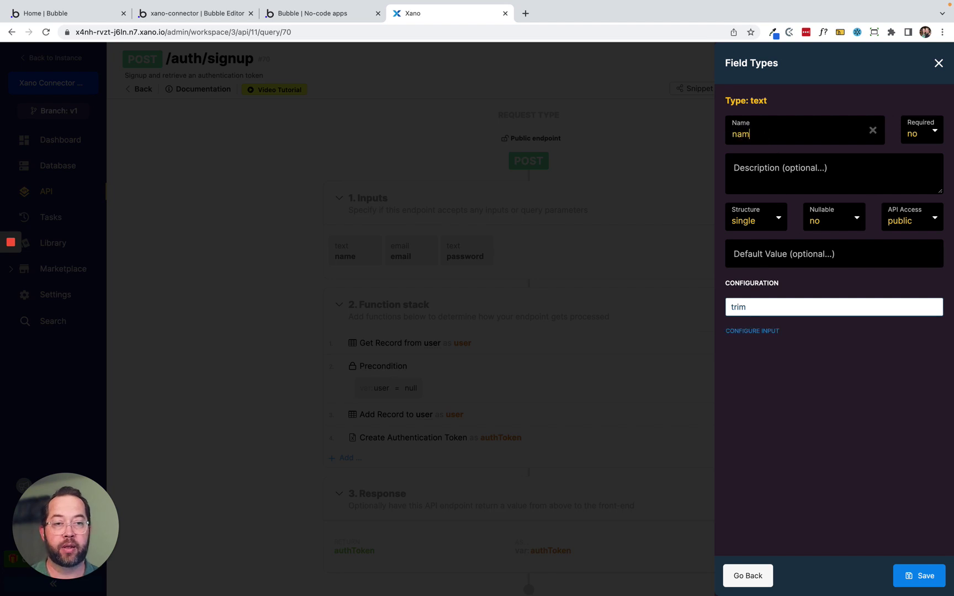
text(e_first)
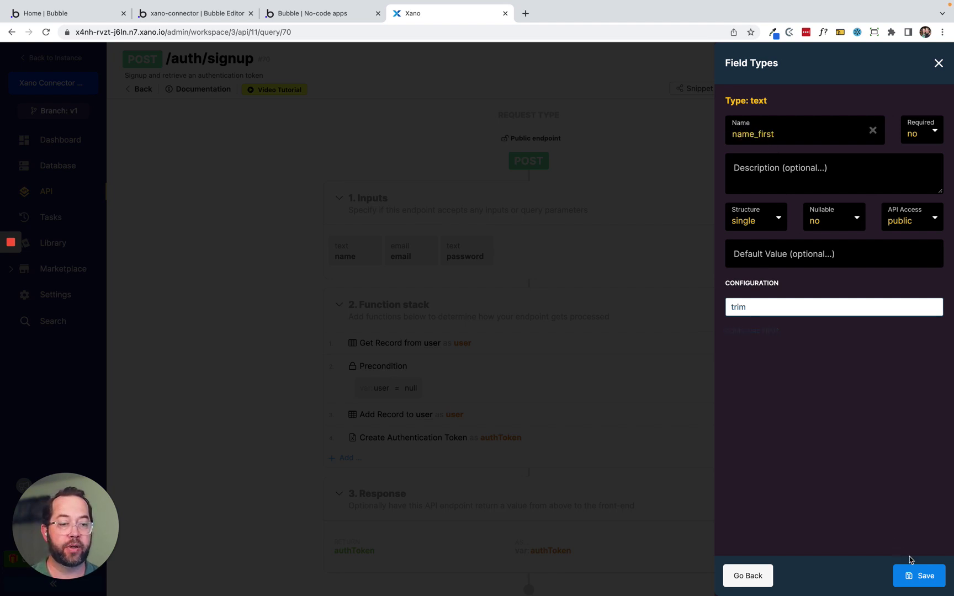
click(928, 577)
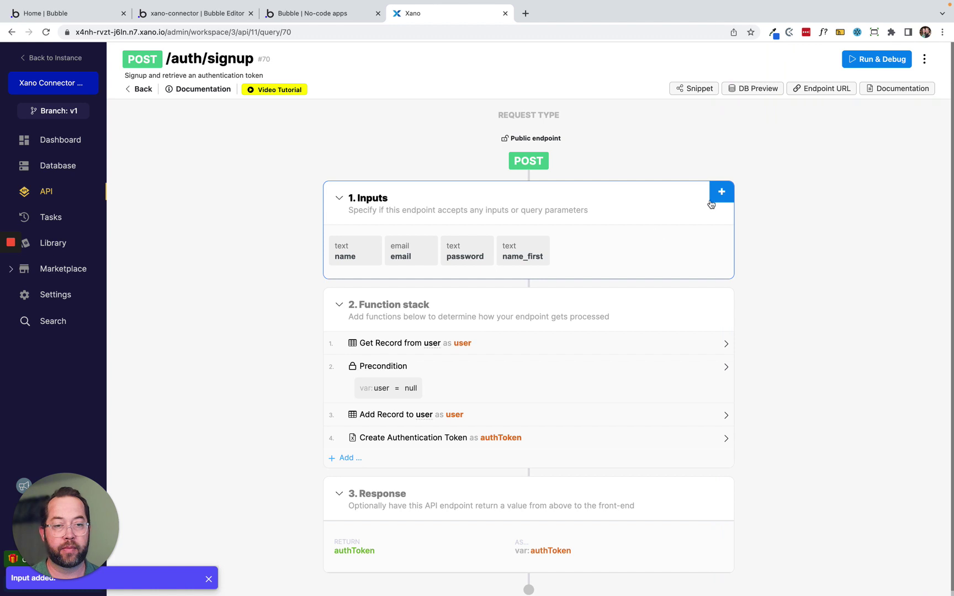
Add a name_last text input to the /auth/signup endpoint.
click(720, 193)
click(765, 156)
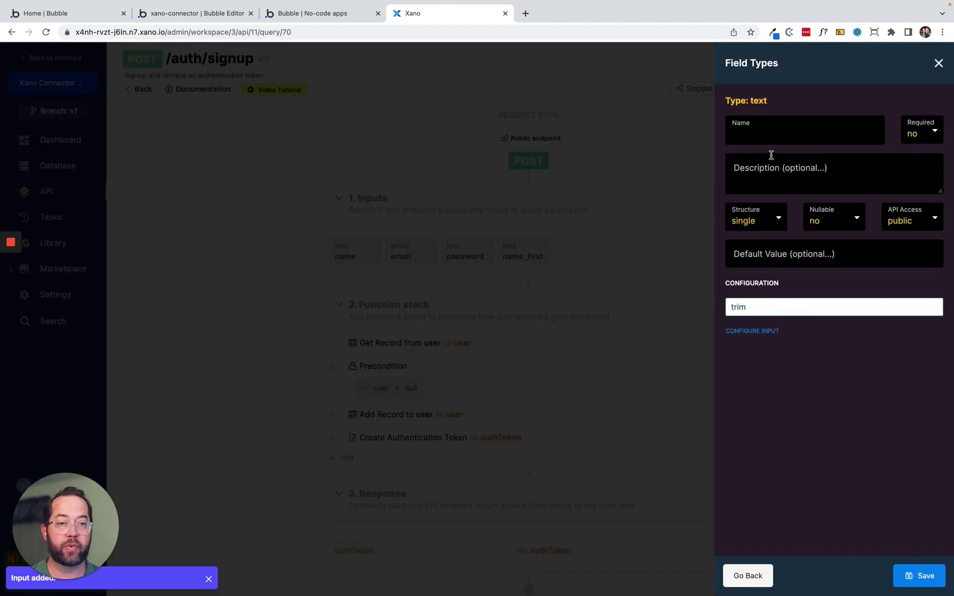
text(name_last)
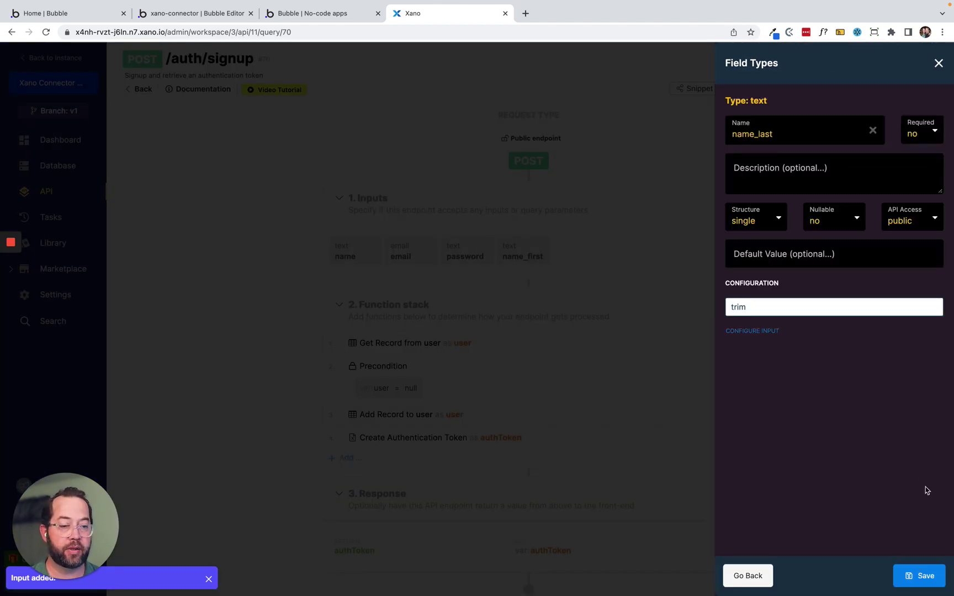
click(926, 576)
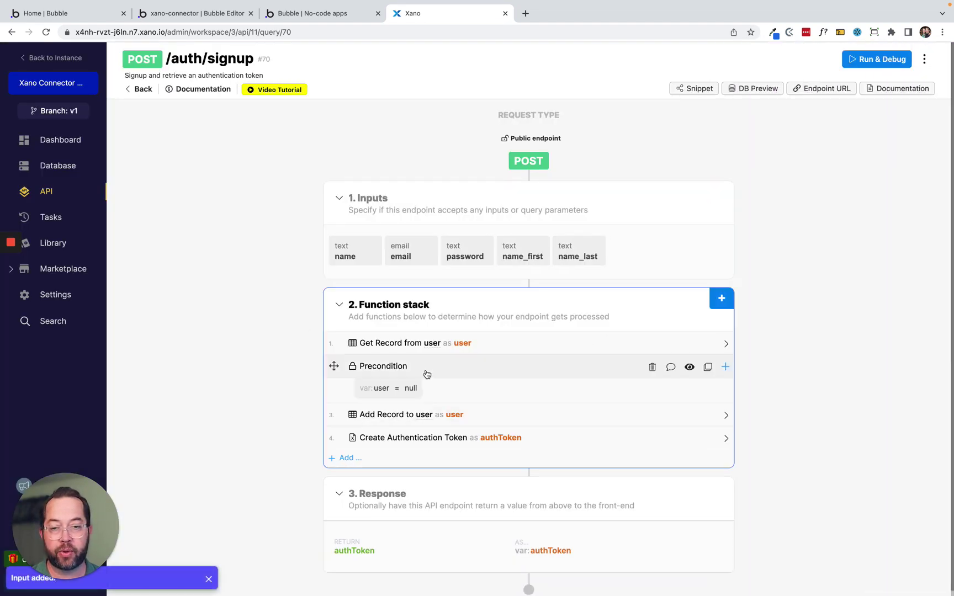
scroll(489, 382, down, 1)
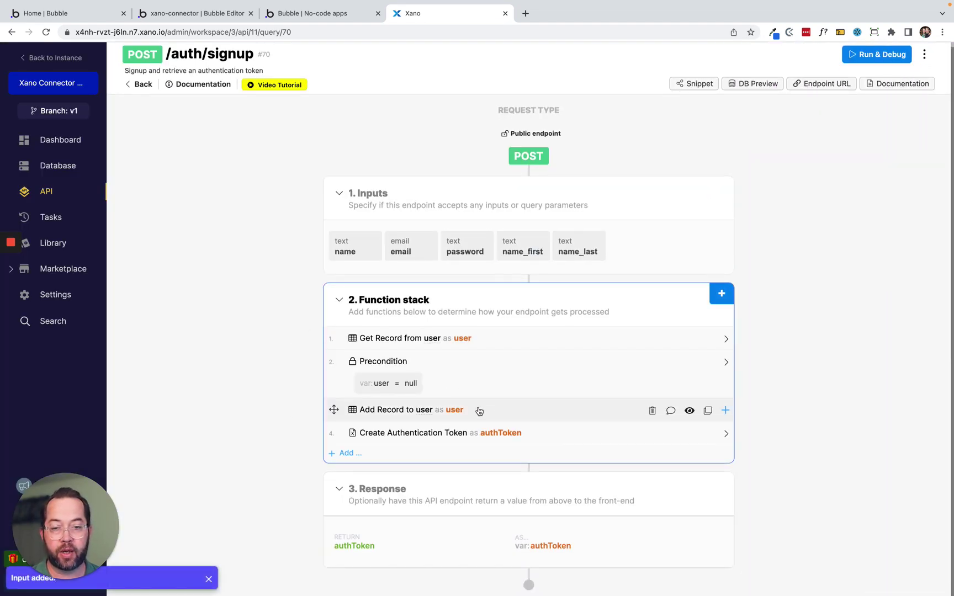
In the Add Record - user step, map the name field to name_first.
click(480, 410)
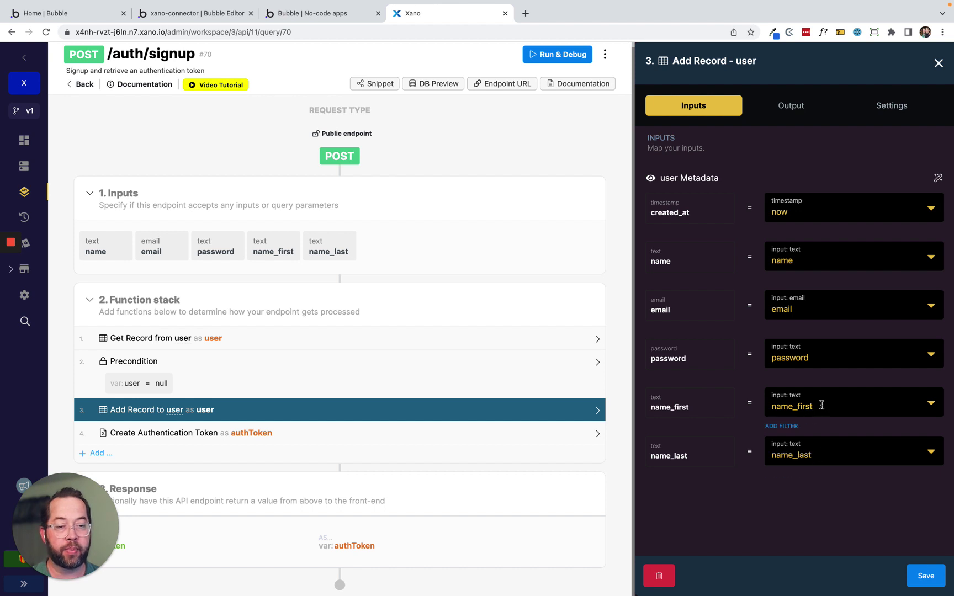
click(799, 259)
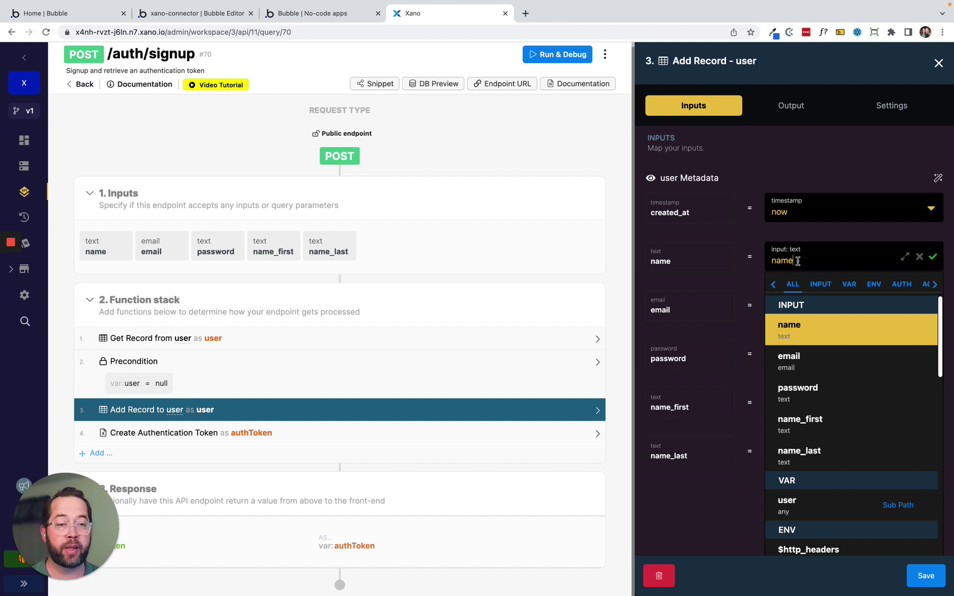
double_click(798, 262)
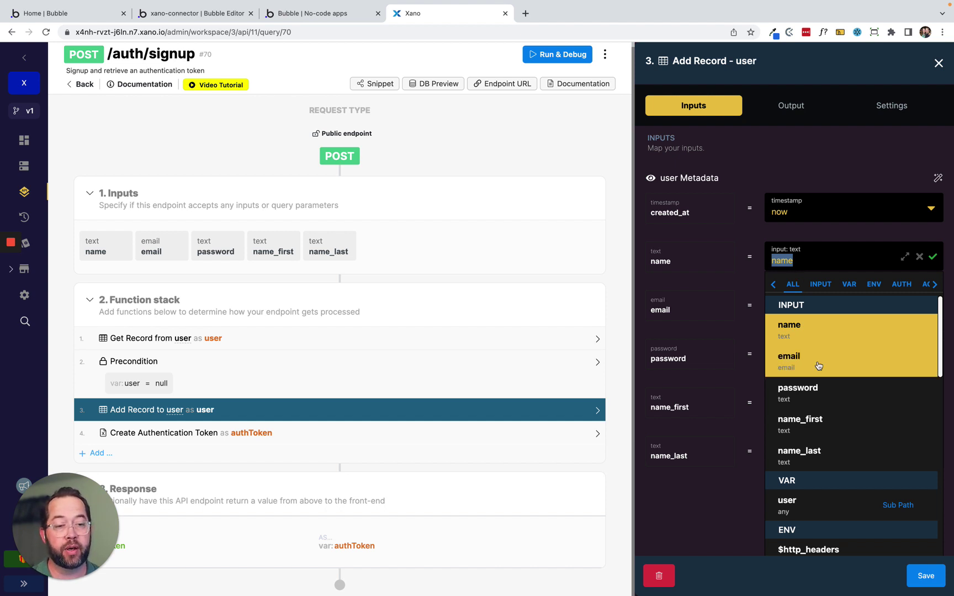
click(809, 423)
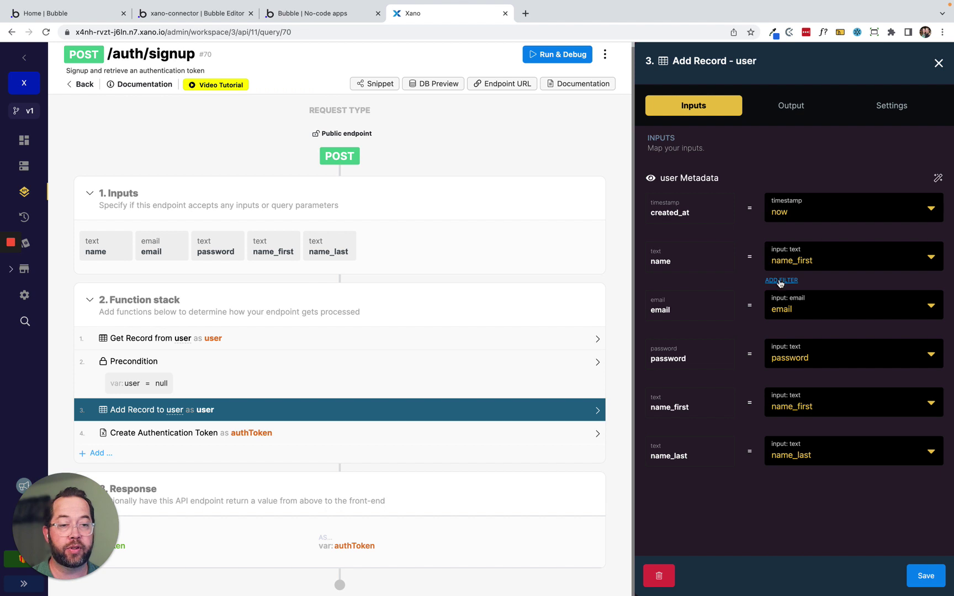
Apply a concat filter appending name_last to the name, and save the step.
click(780, 280)
click(807, 165)
text(c)
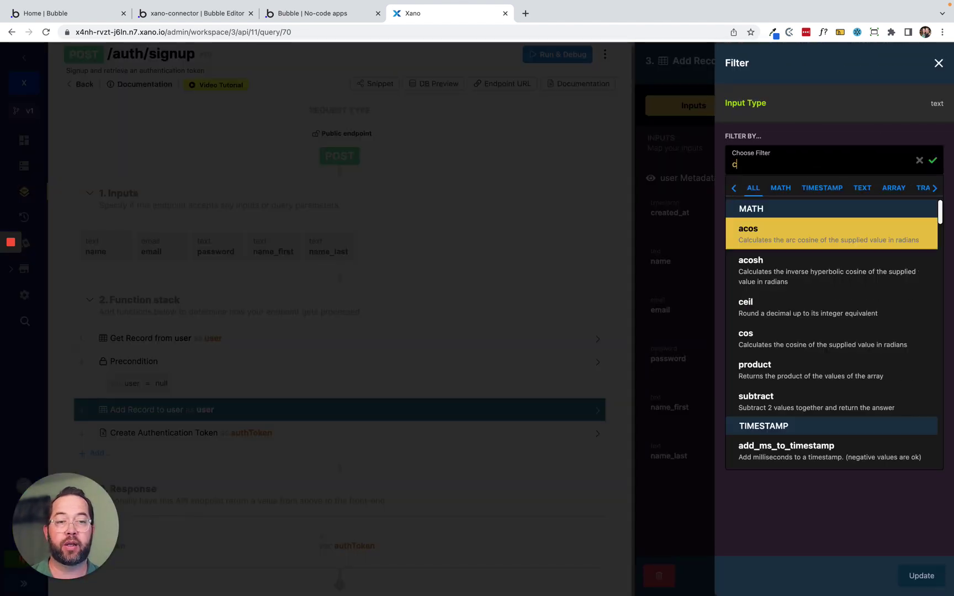
text(on)
key(BackSpace)
text(onc)
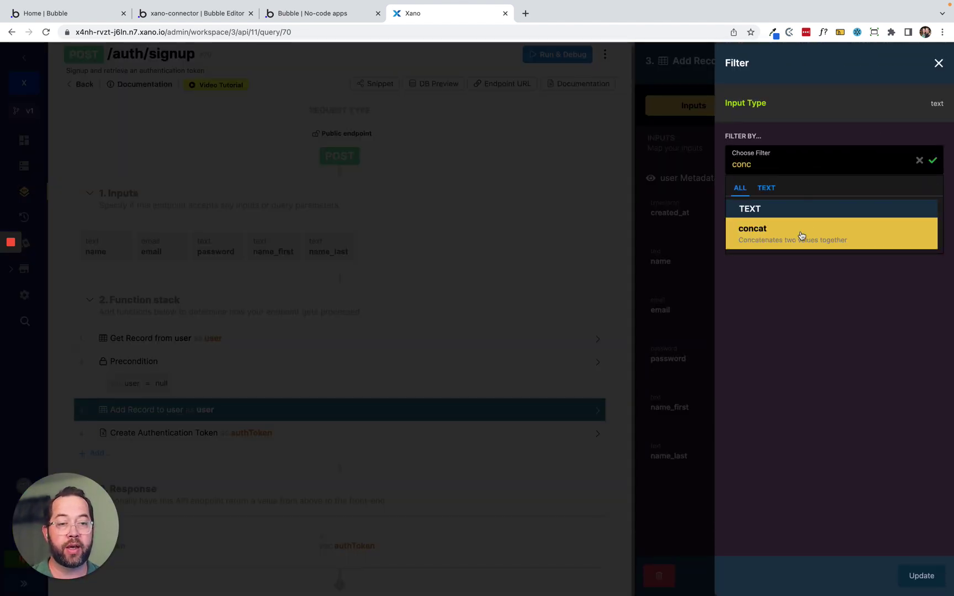
click(801, 236)
click(762, 330)
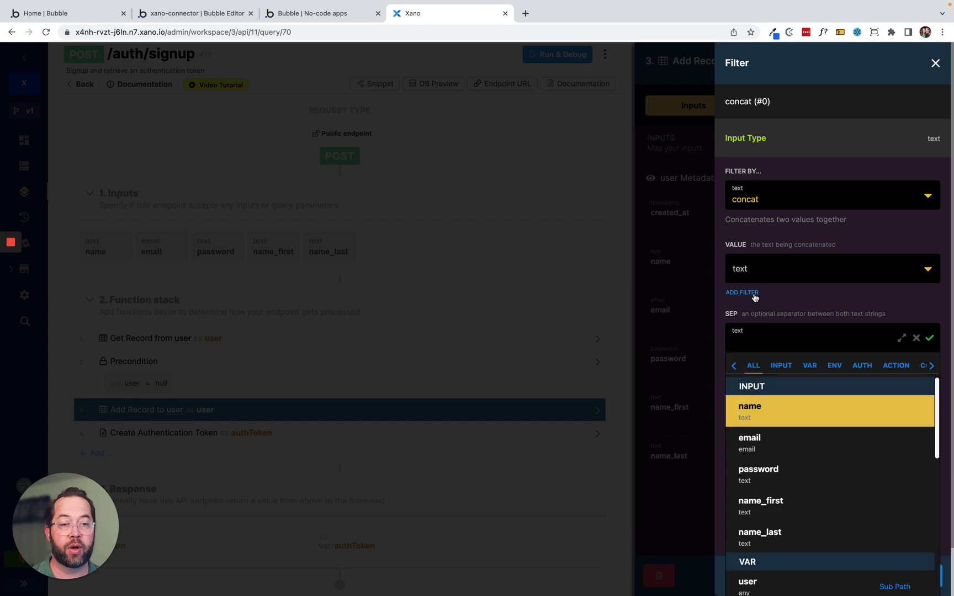
click(750, 270)
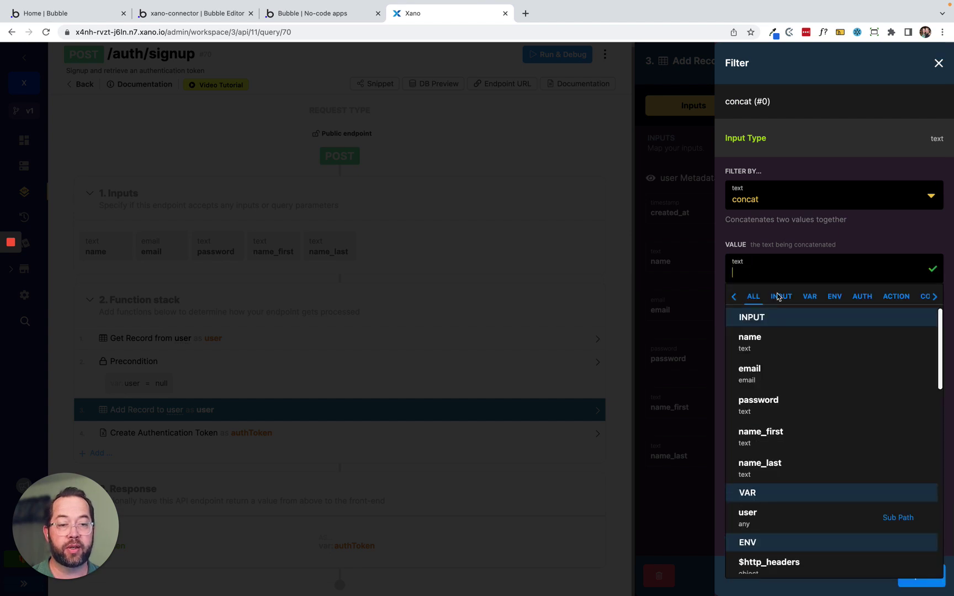
click(794, 460)
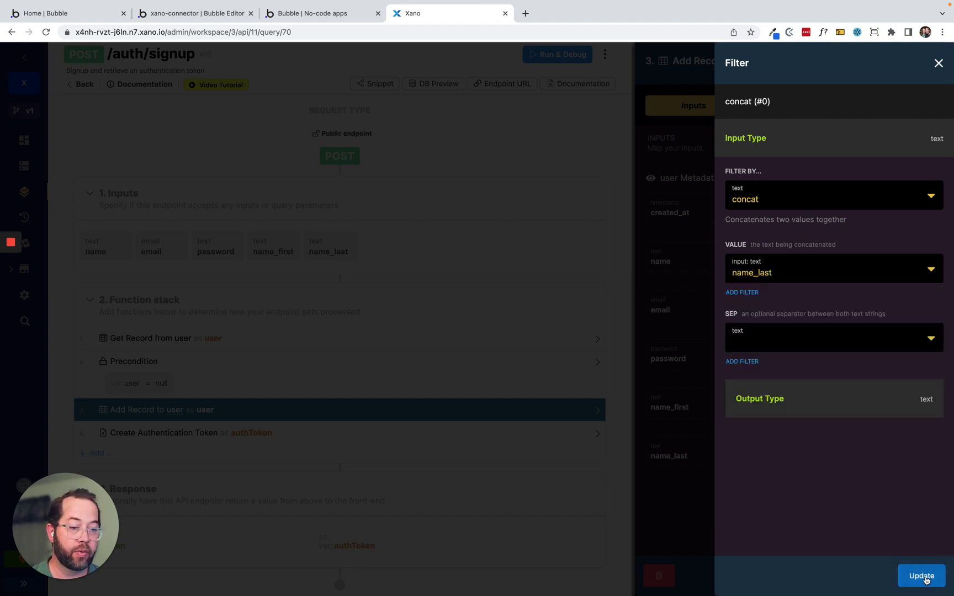
click(921, 577)
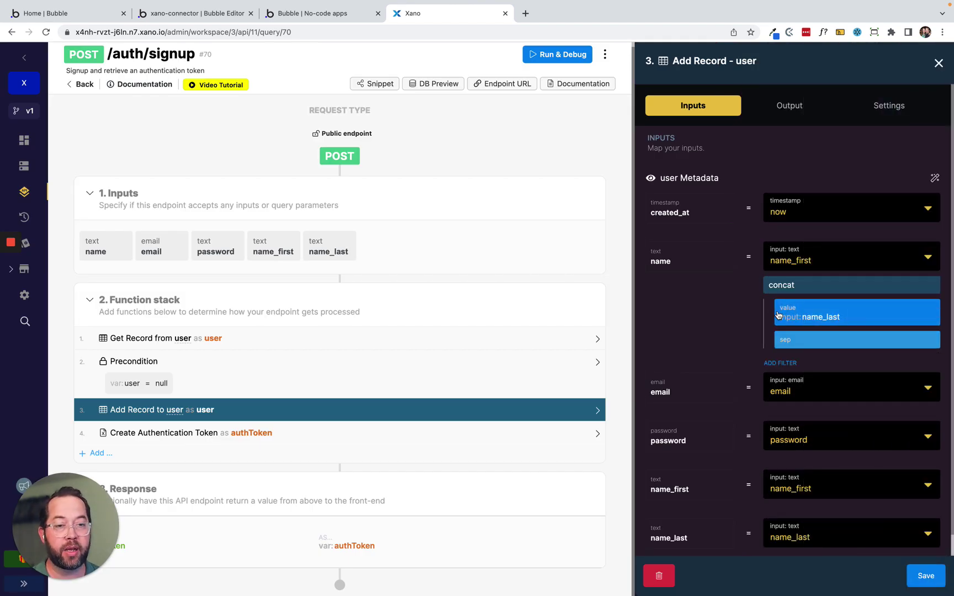
scroll(778, 315, down, 1)
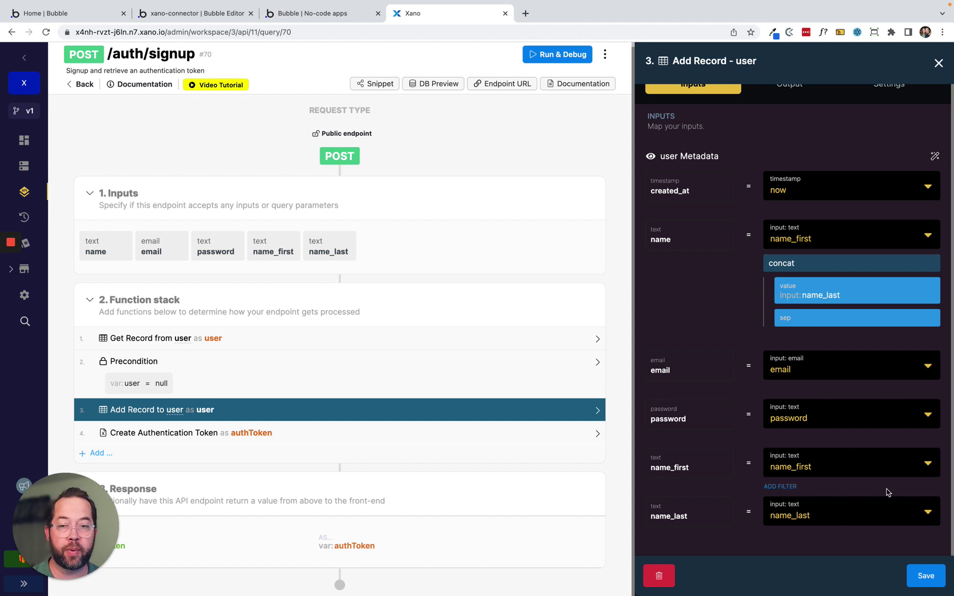
click(919, 580)
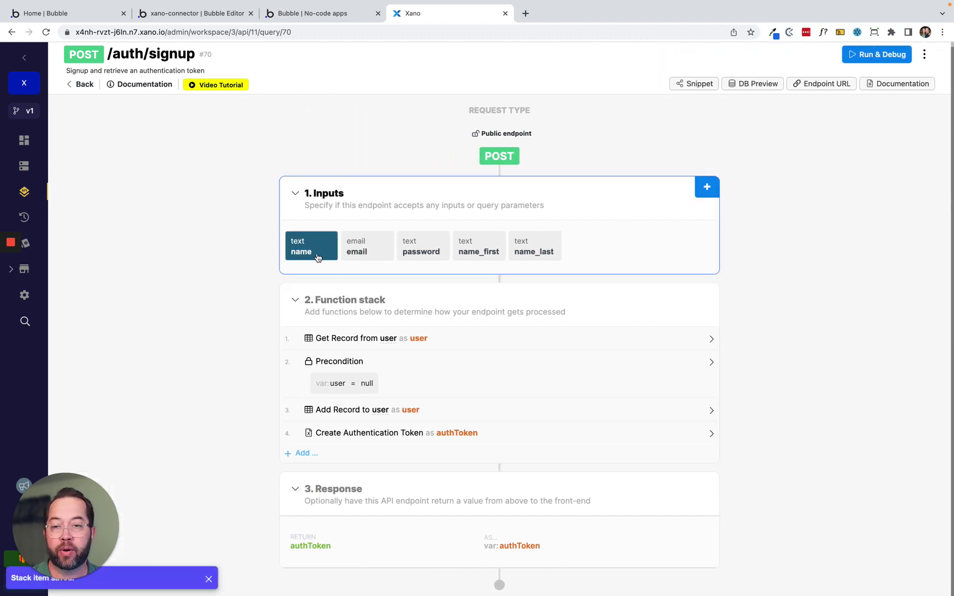
Delete the name input from Xano's /auth/signup endpoint, then return to the Bubble editor.
click(307, 247)
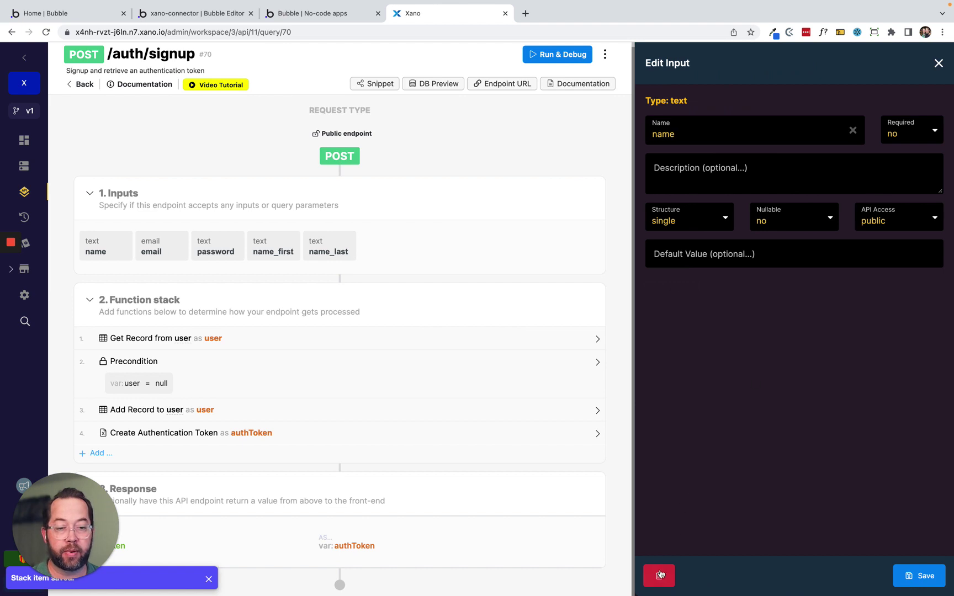
click(659, 576)
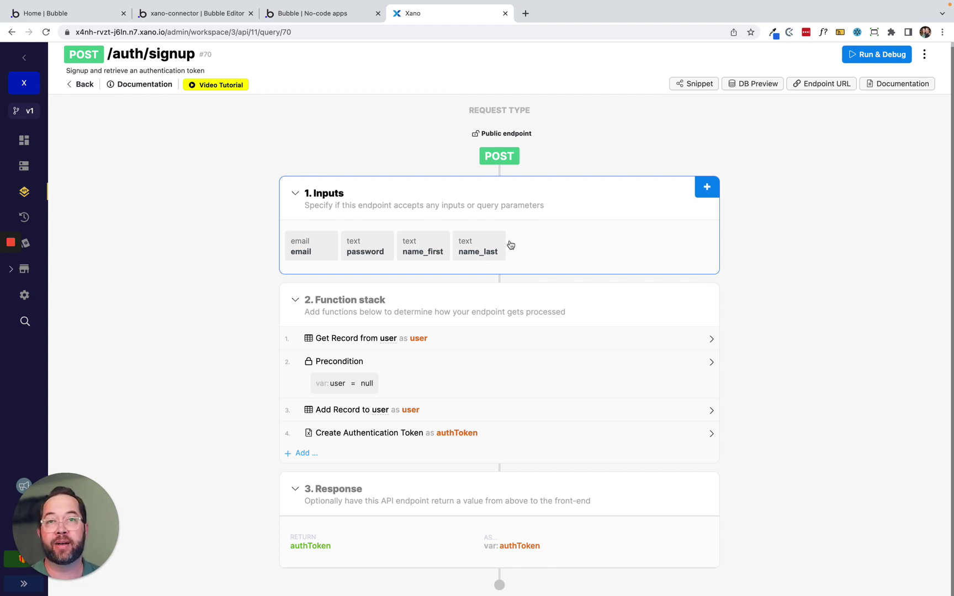
click(193, 21)
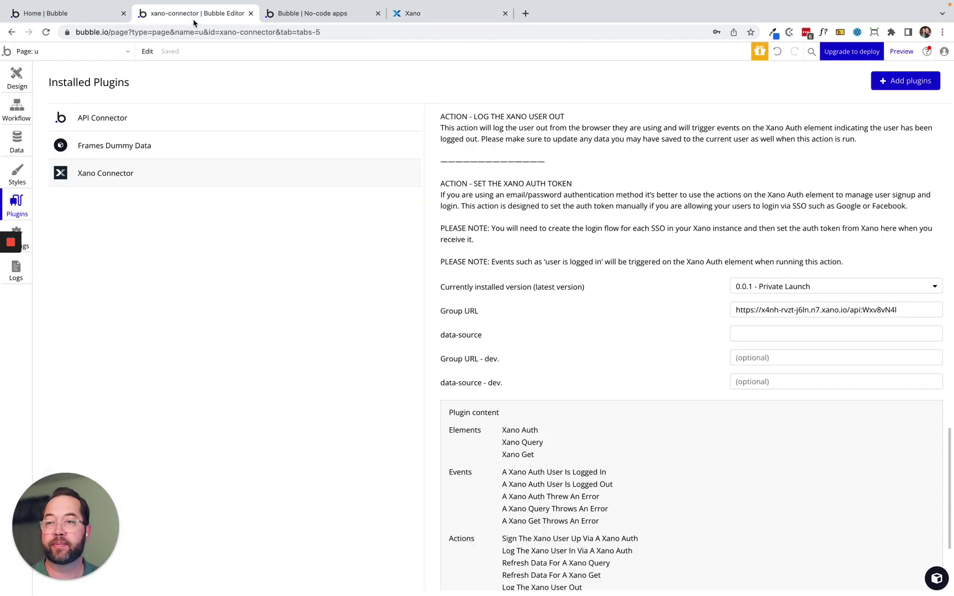
Reload the live app and check its signup and login pages via the Login here and Get one here links.
click(16, 78)
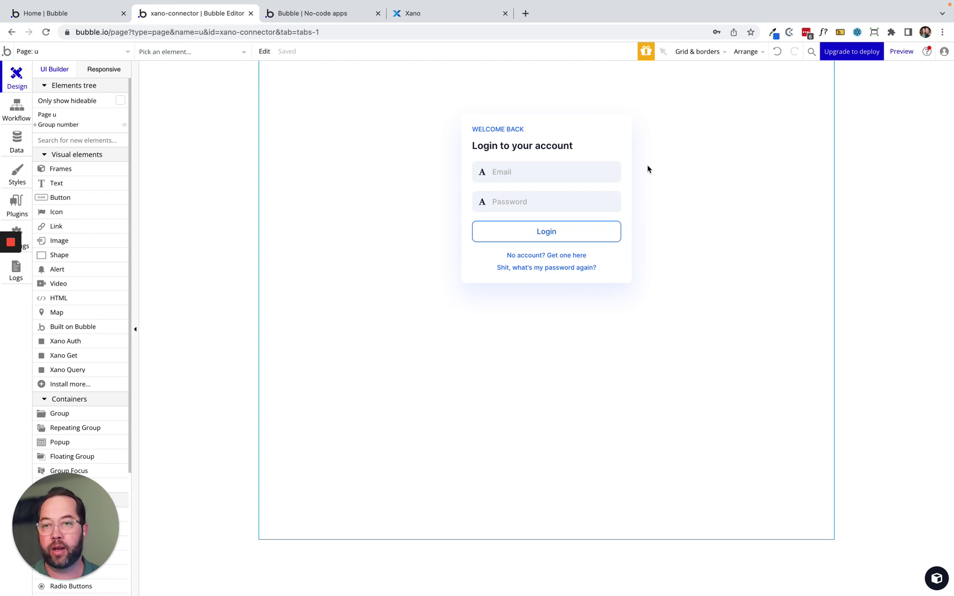
click(296, 12)
click(246, 57)
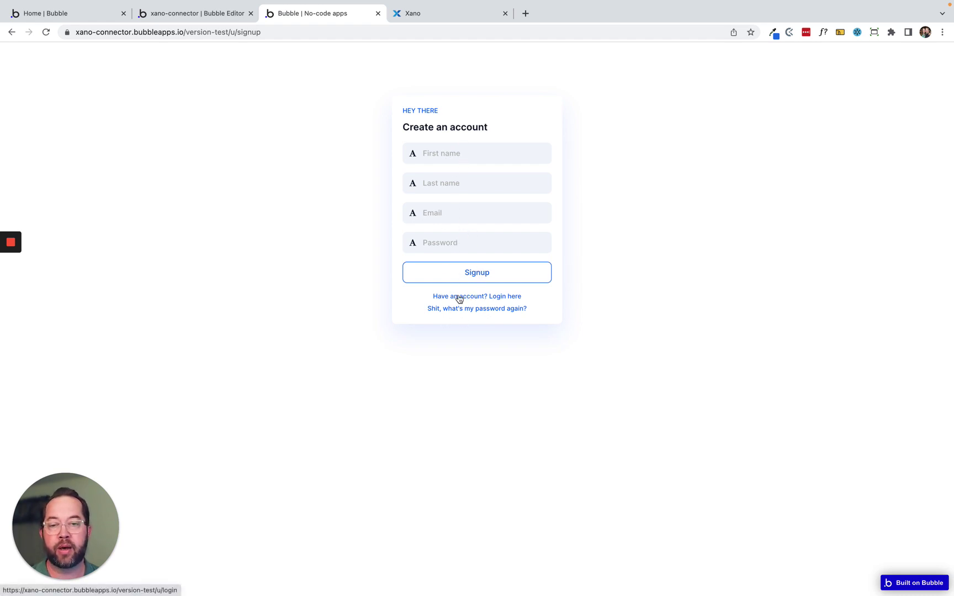
click(500, 296)
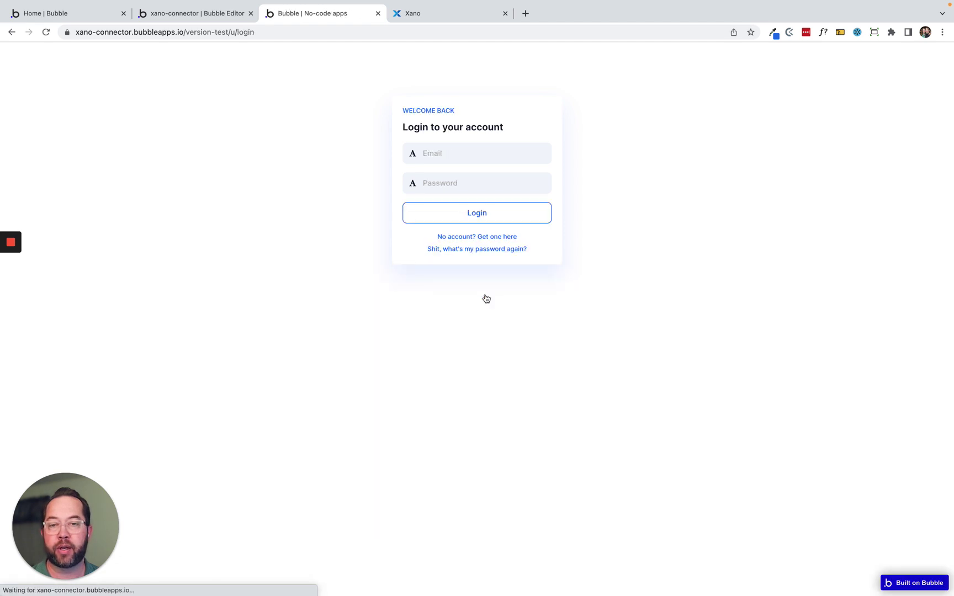
click(458, 182)
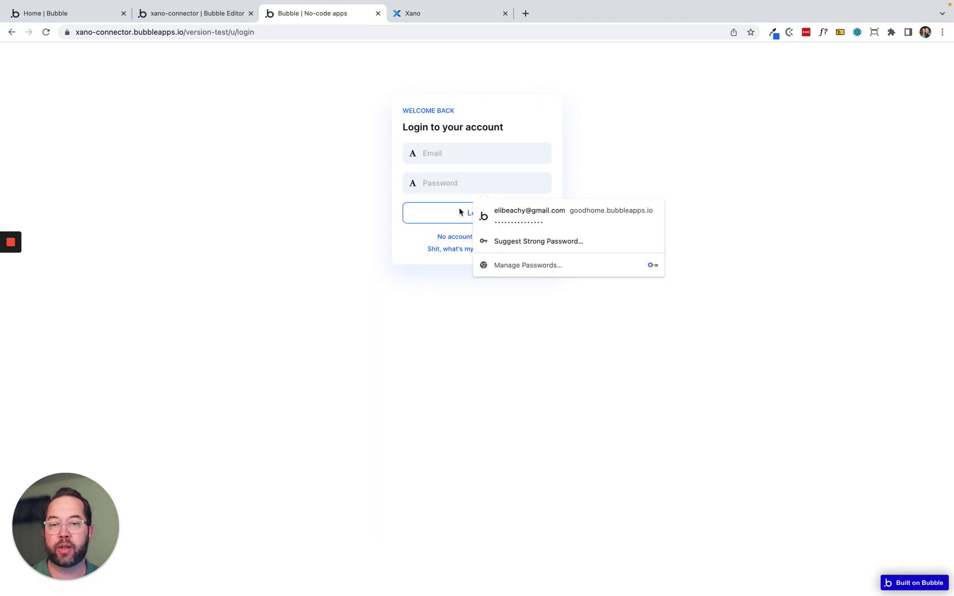
click(457, 237)
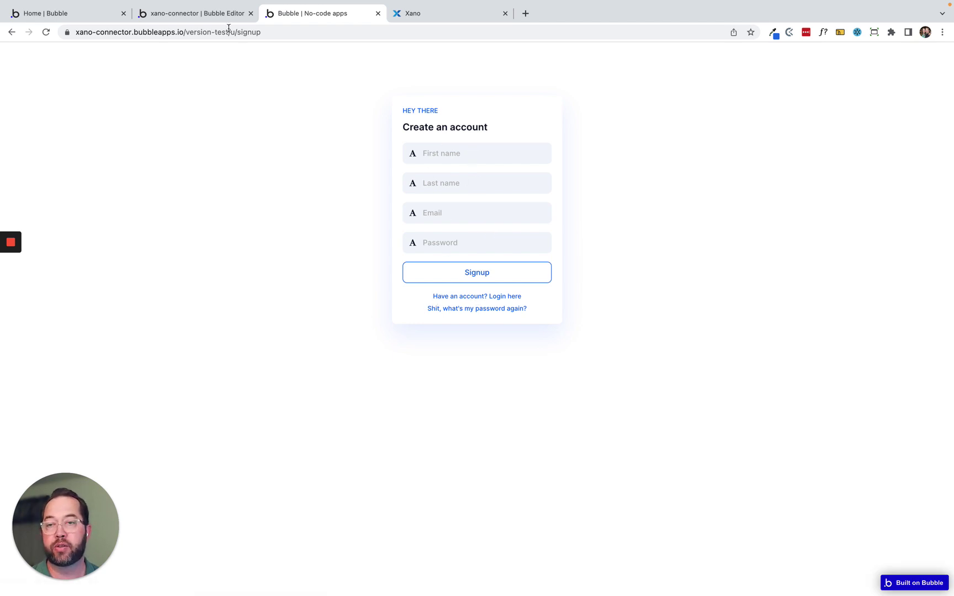
click(202, 15)
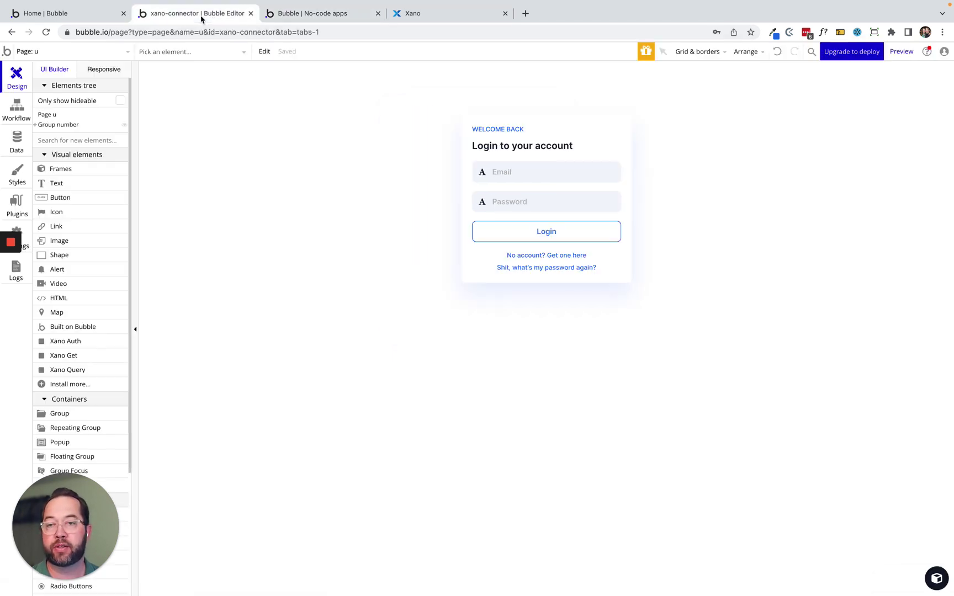
Rename the First name and Last name field groups to grp_name_first and grp_name_last.
click(36, 125)
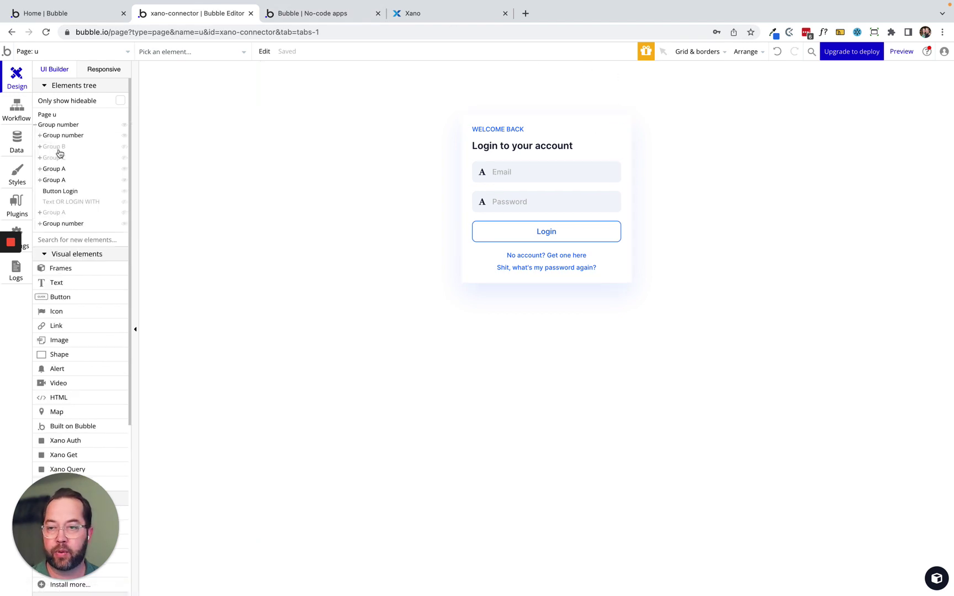
click(57, 148)
click(56, 158)
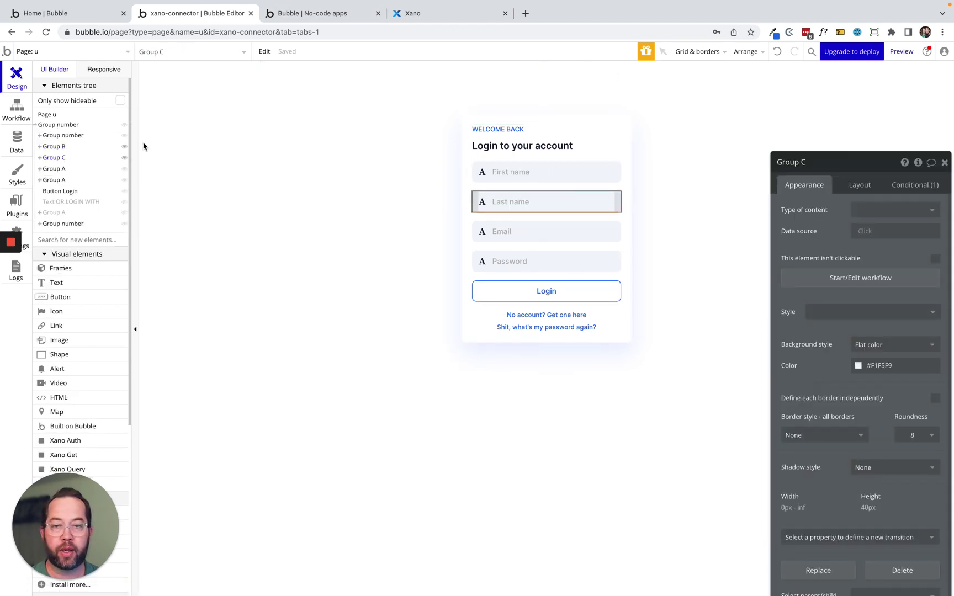
click(55, 146)
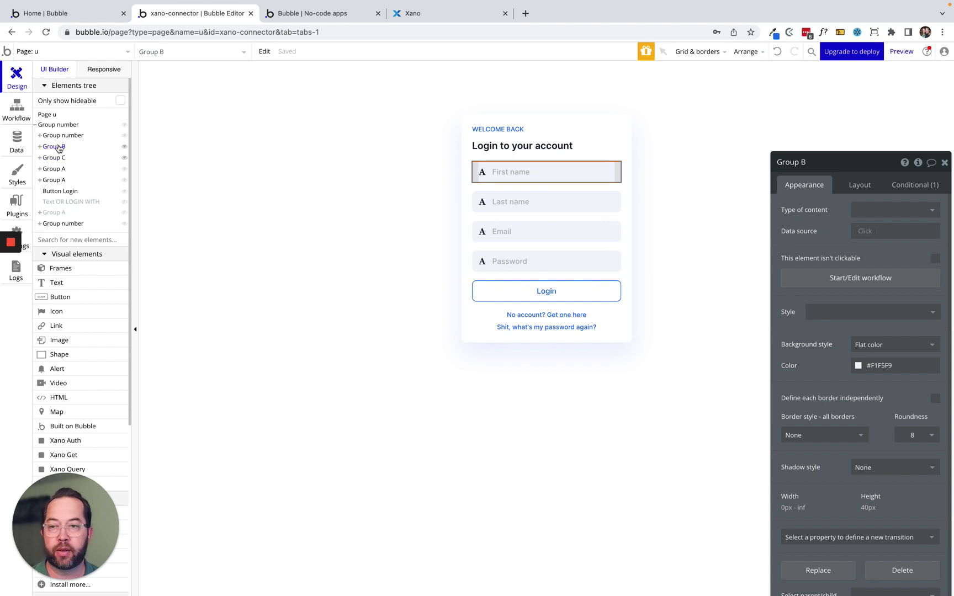
triple_click(788, 159)
text(grp_name_first)
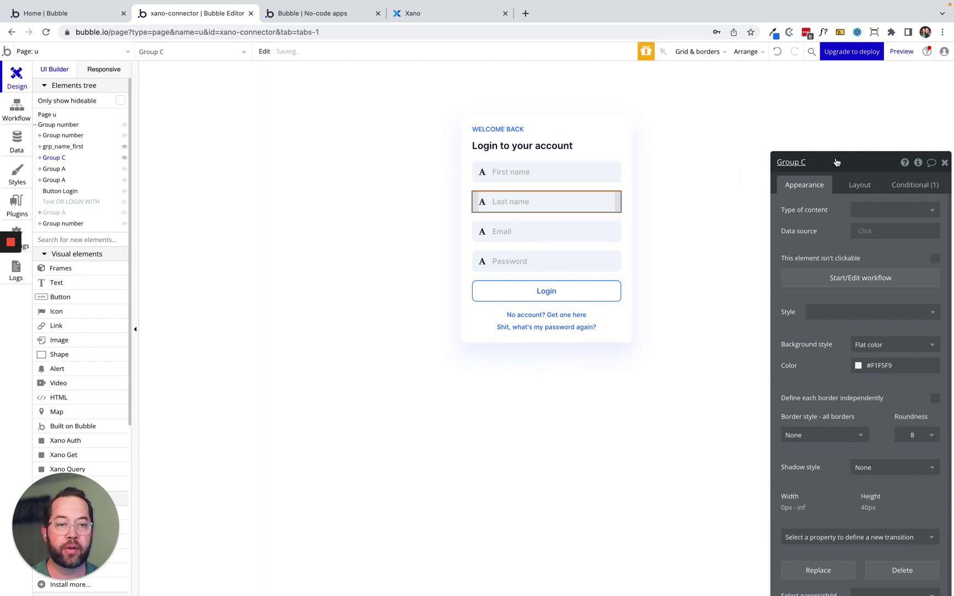
click(781, 162)
text(grp_name)
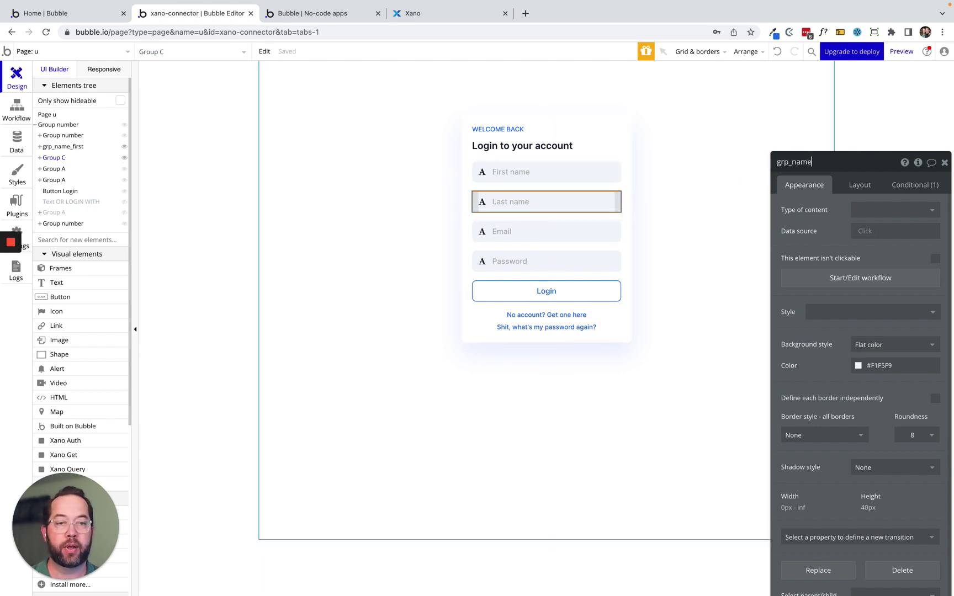
text(_last)
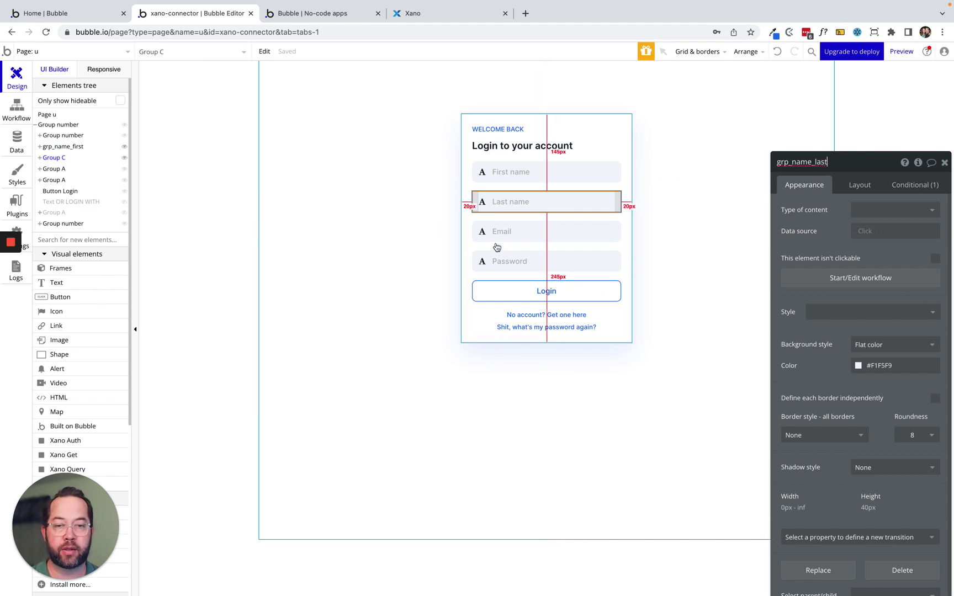
Rename the Email and Password field groups to grp_email and grp_password.
click(489, 241)
click(781, 162)
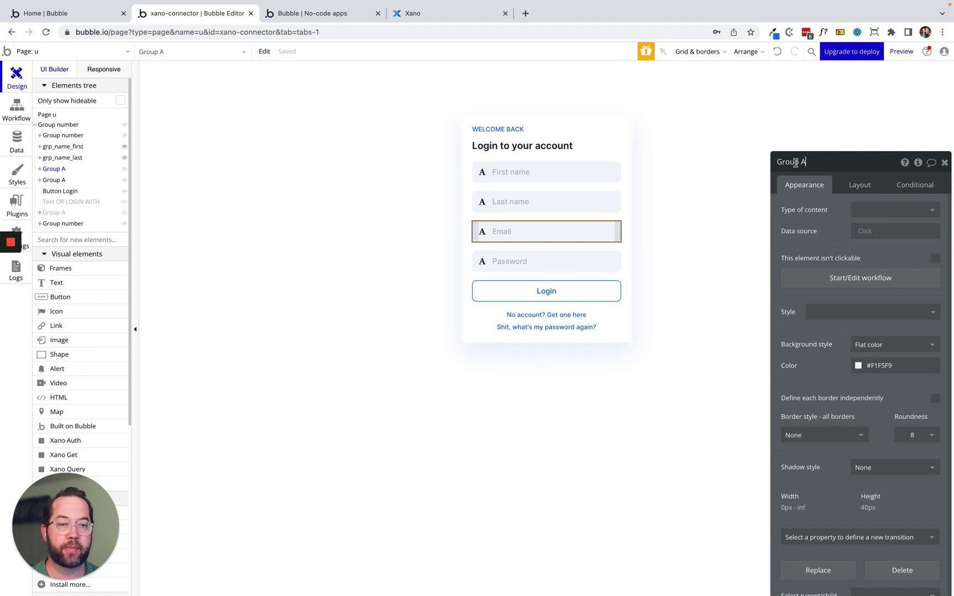
text(grp_email)
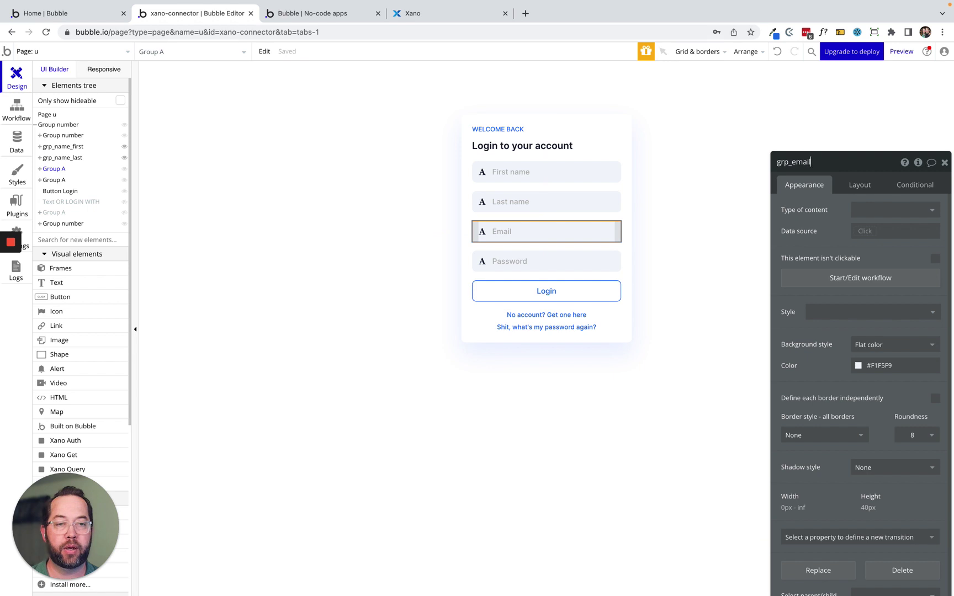
click(490, 268)
click(811, 162)
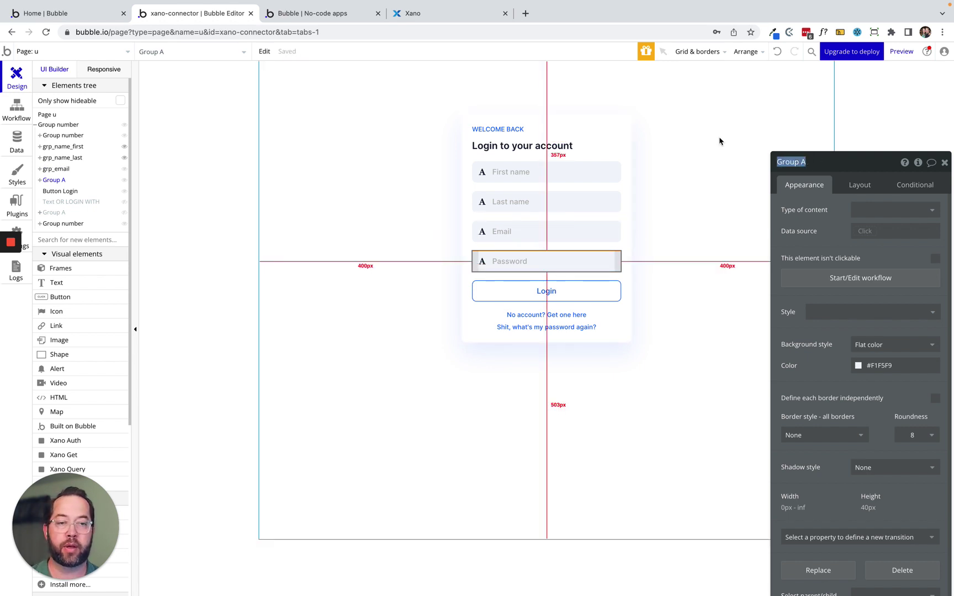
text(grp_pass)
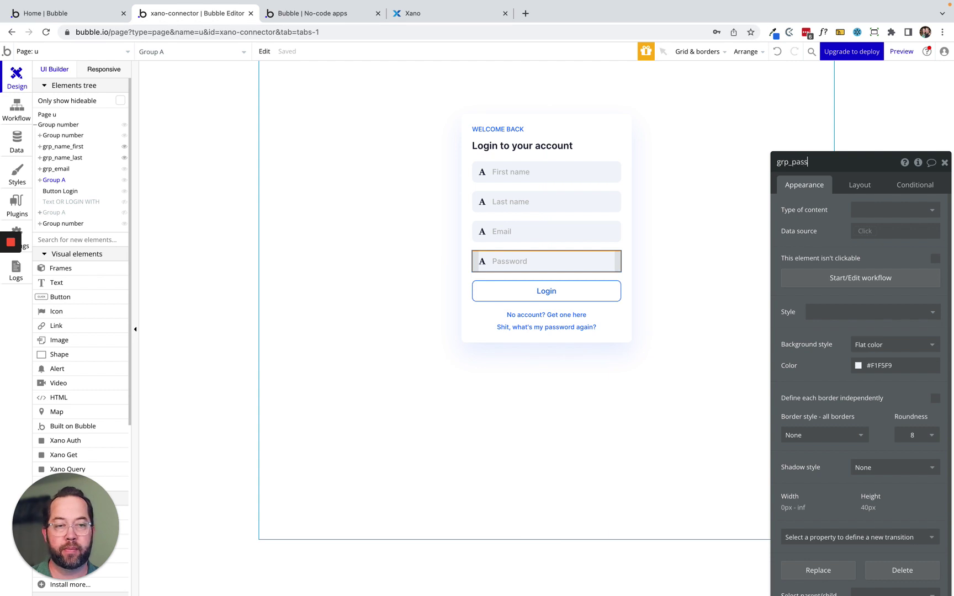
text(ower)
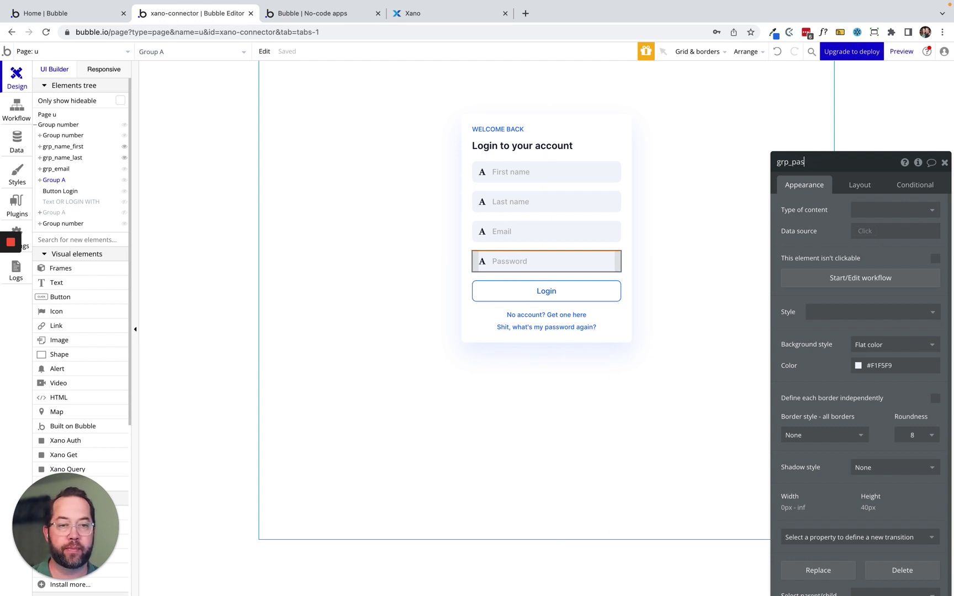
click(732, 197)
Rename the Login button to btn_login.
drag(831, 219, 815, 148)
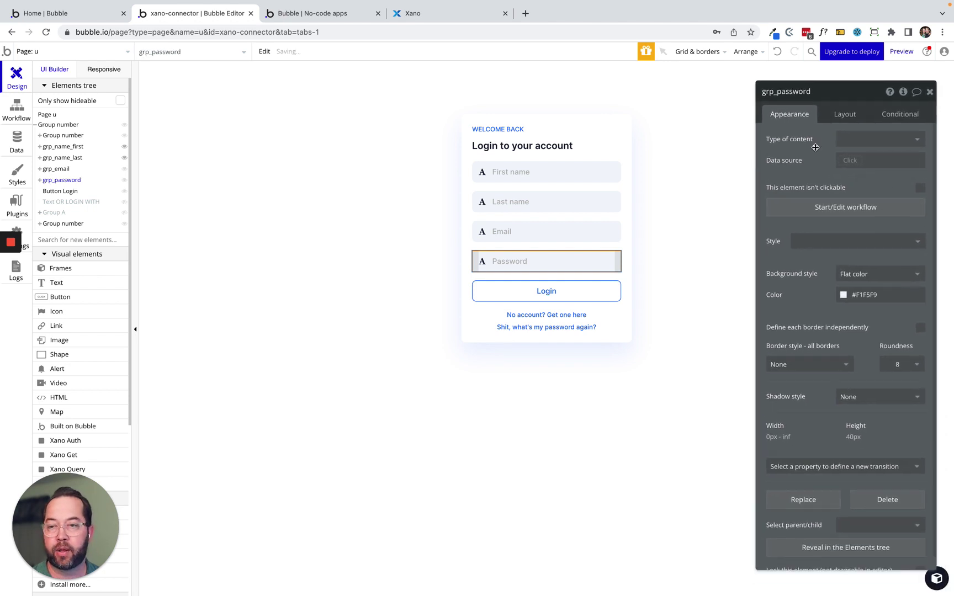
click(546, 291)
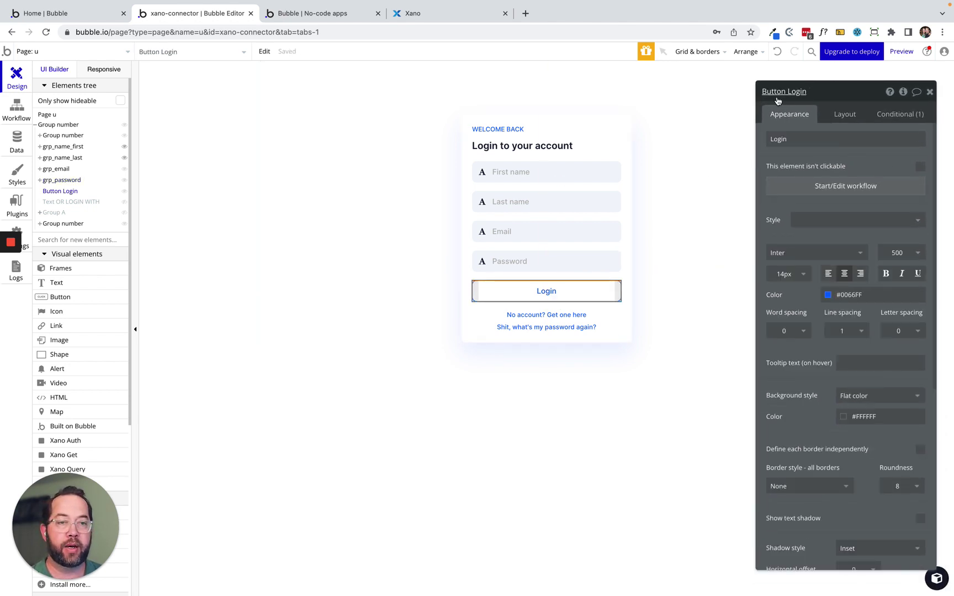
triple_click(794, 91)
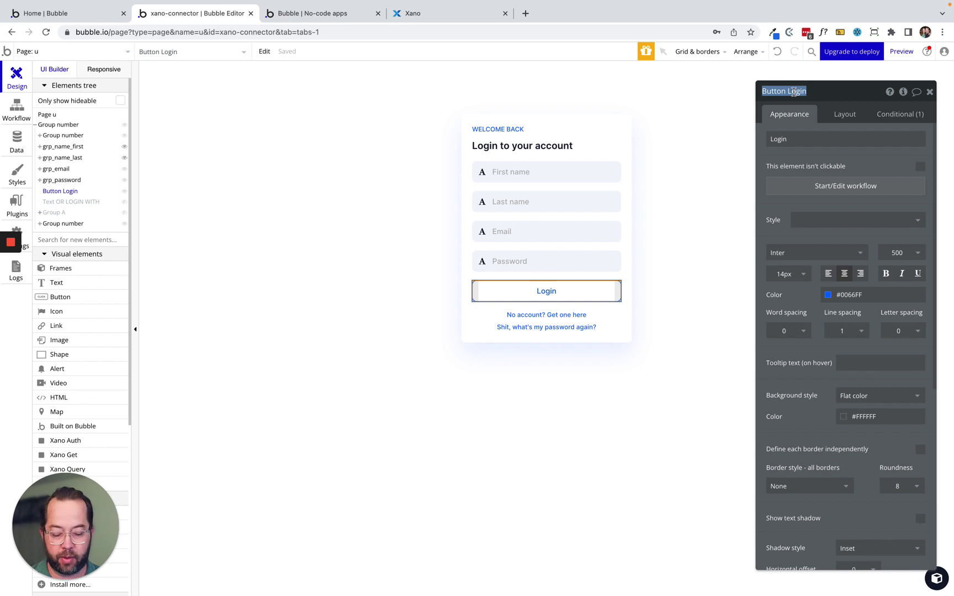
text(btn_l)
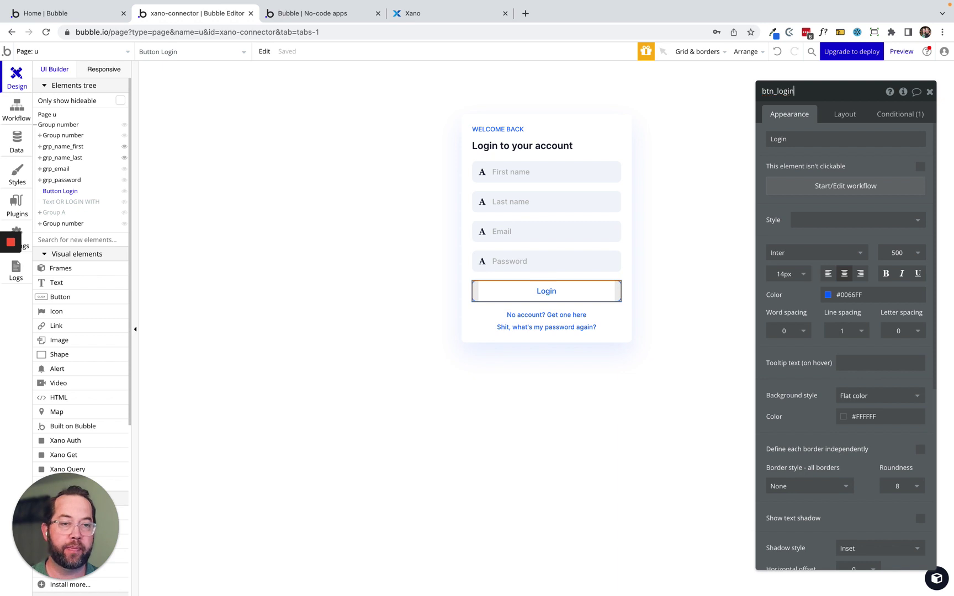
key(Return)
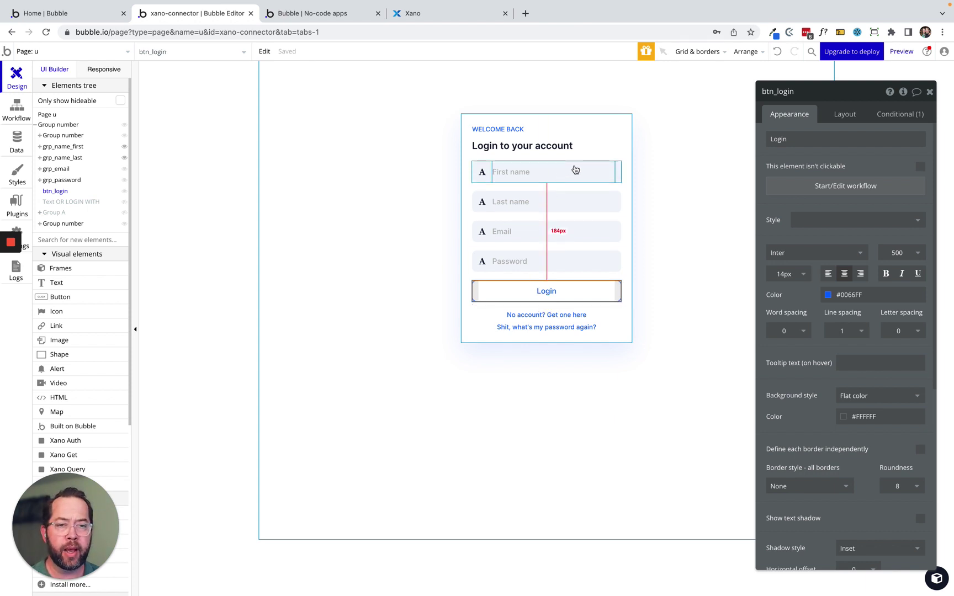
Inspect the Group number container's conditional data source rule.
click(628, 192)
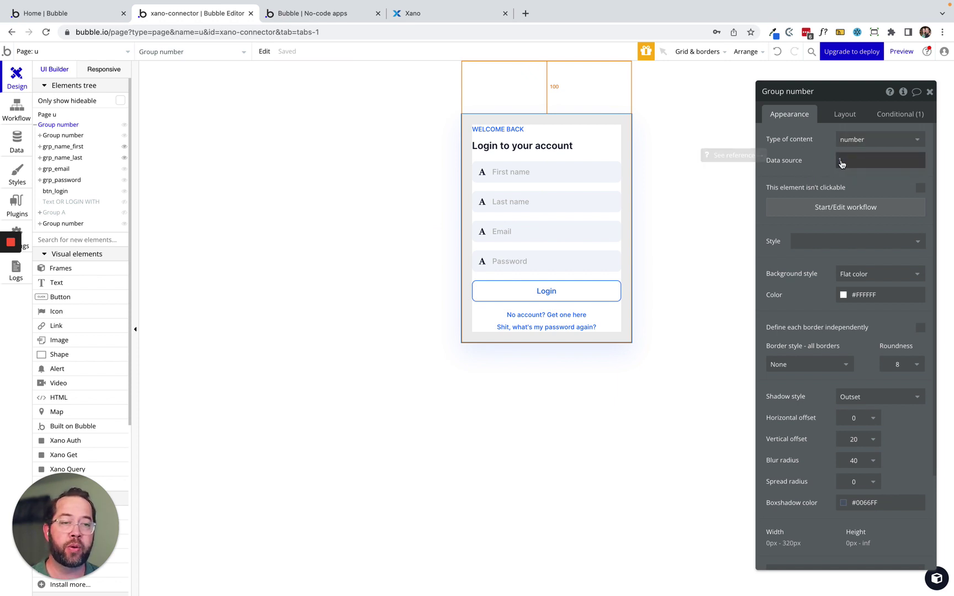
click(892, 114)
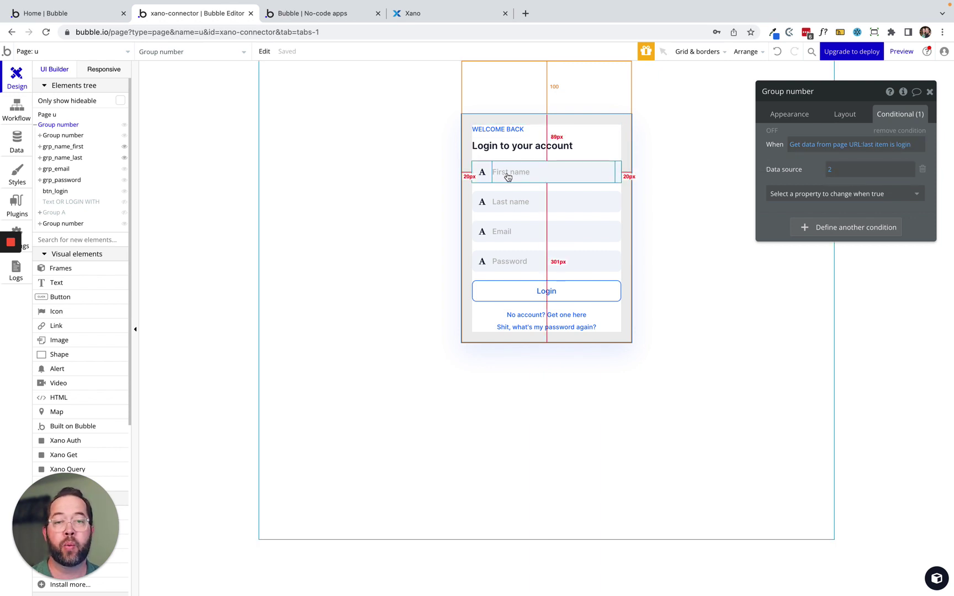
click(787, 114)
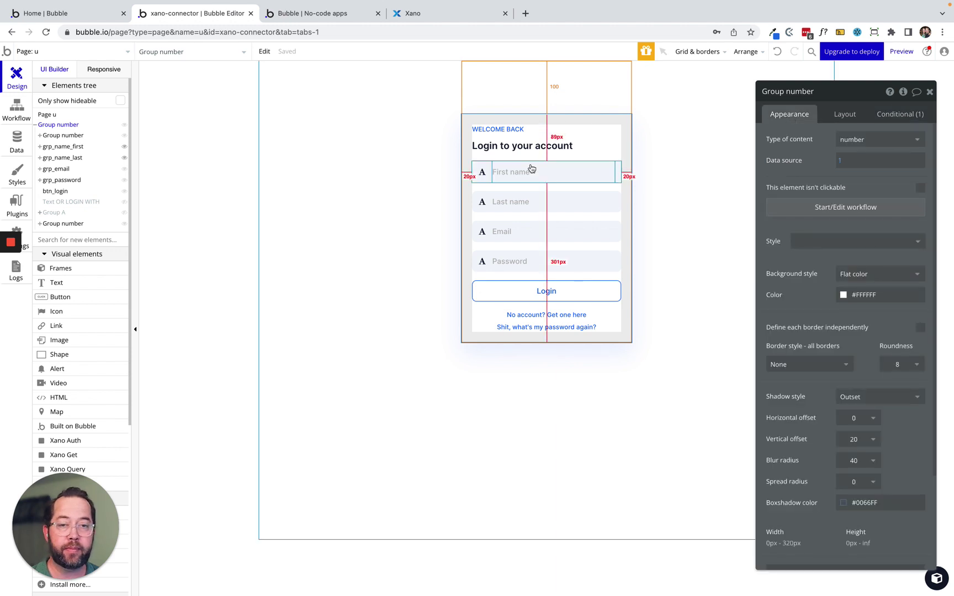
Review grp_name_first's layout and visibility condition, then view btn_login's Signup text condition.
click(489, 181)
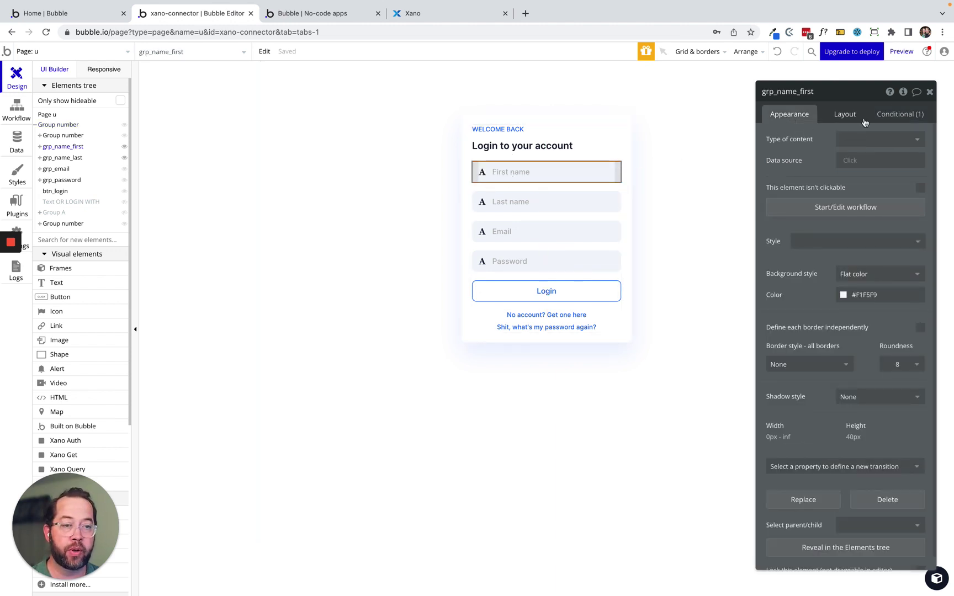
click(845, 114)
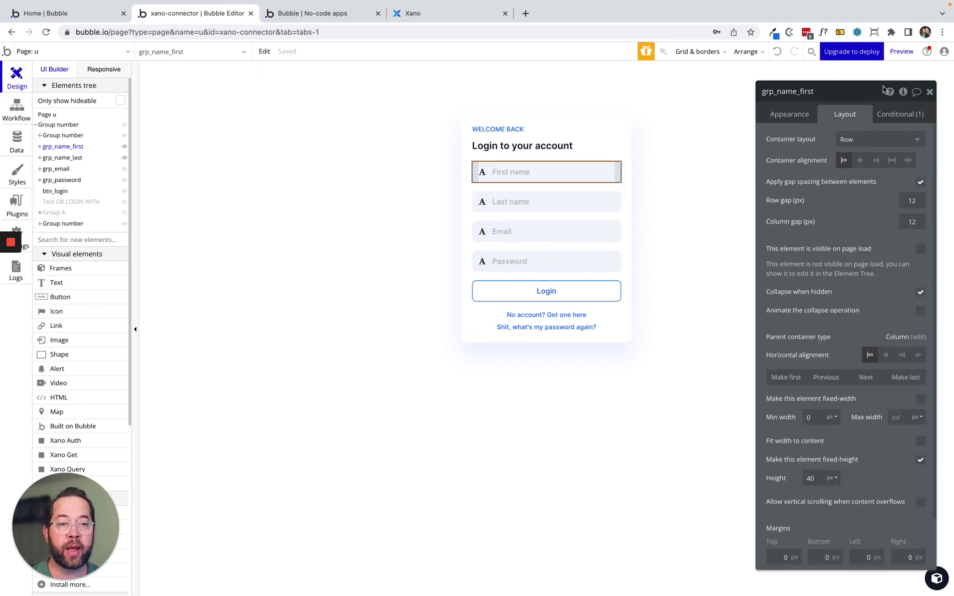
click(904, 113)
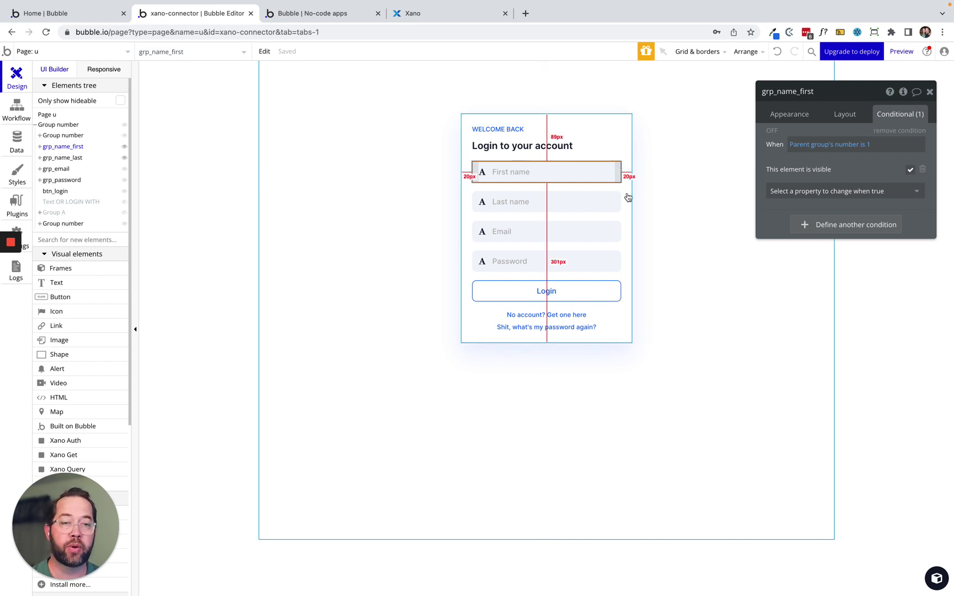
click(785, 114)
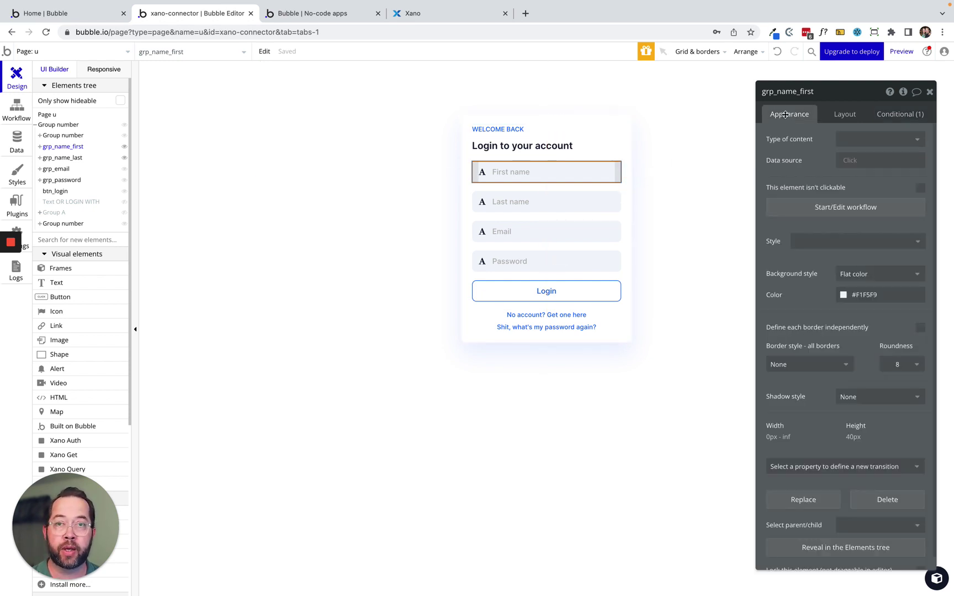
mouse_move(805, 148)
mouse_down()
mouse_move(790, 149)
mouse_move(797, 140)
mouse_up()
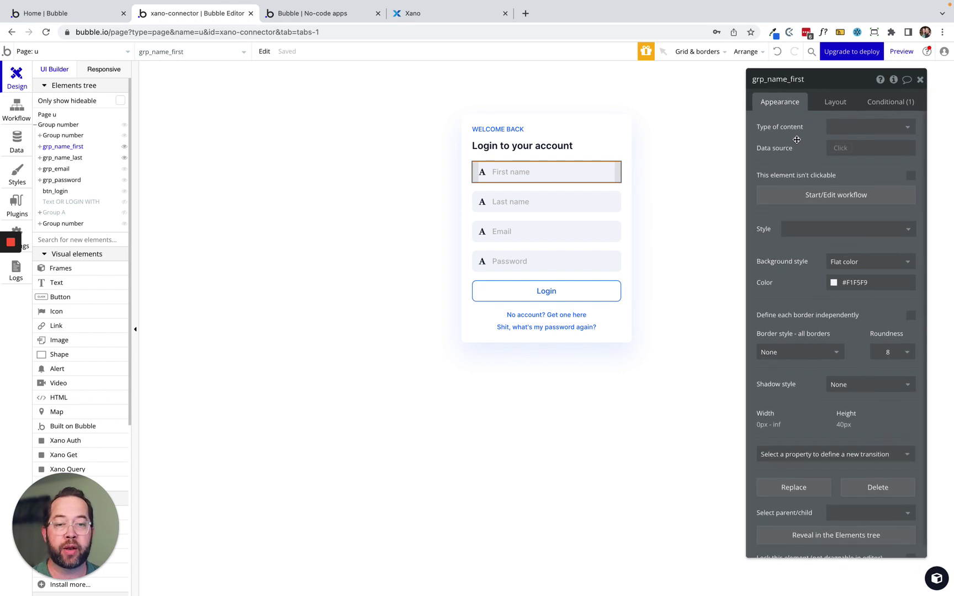
click(545, 294)
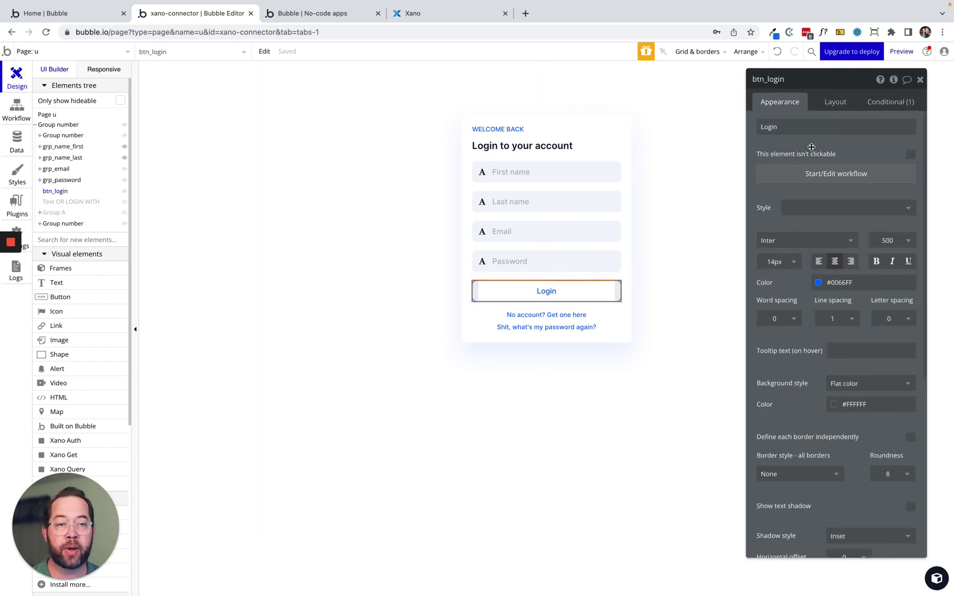
click(904, 104)
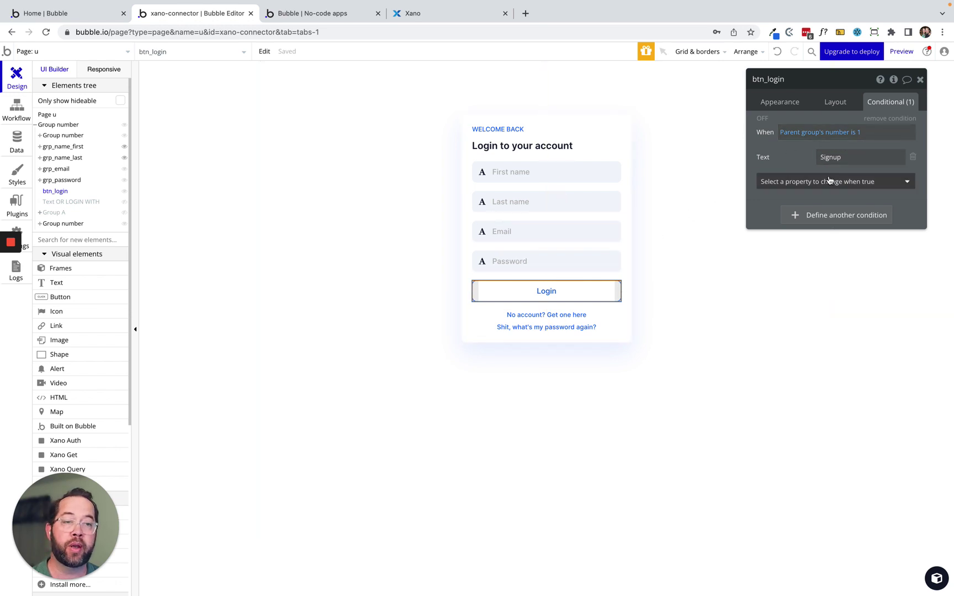
click(444, 15)
click(325, 13)
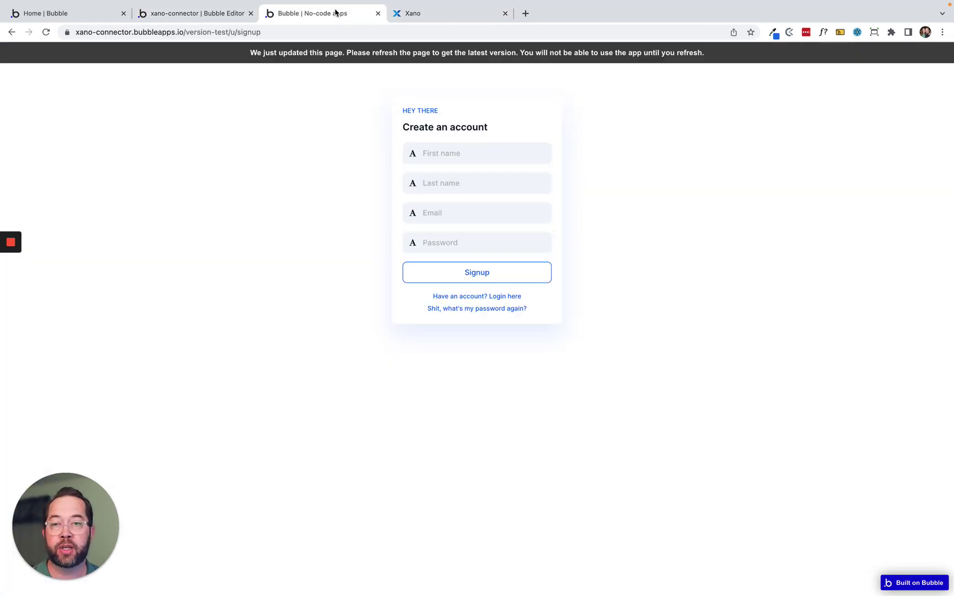
click(472, 296)
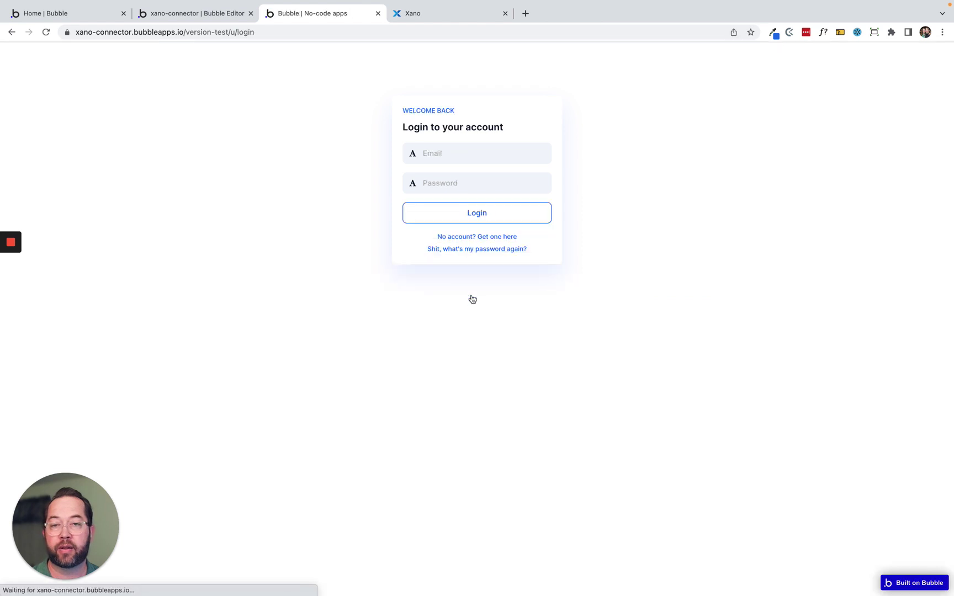
click(464, 237)
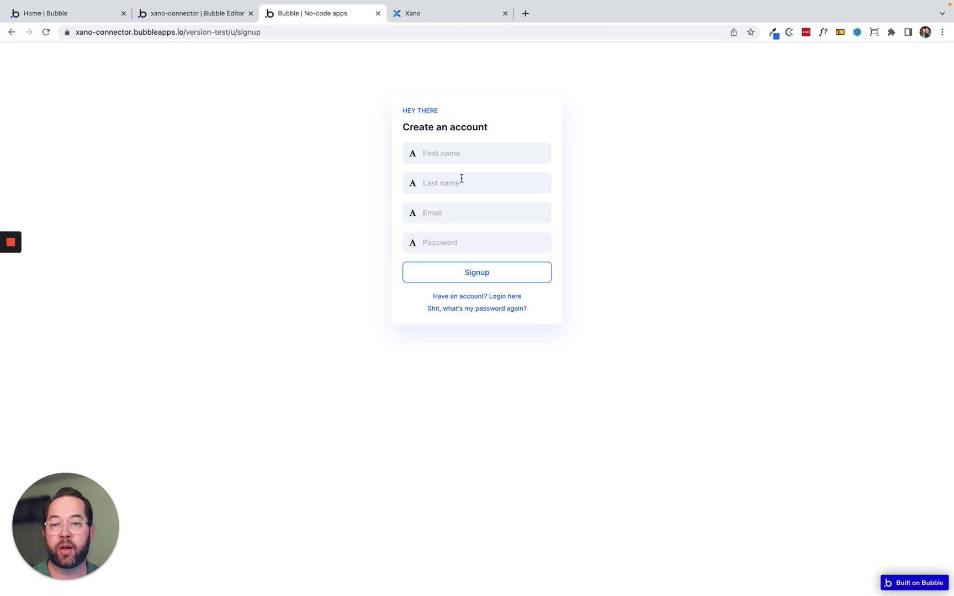
click(196, 13)
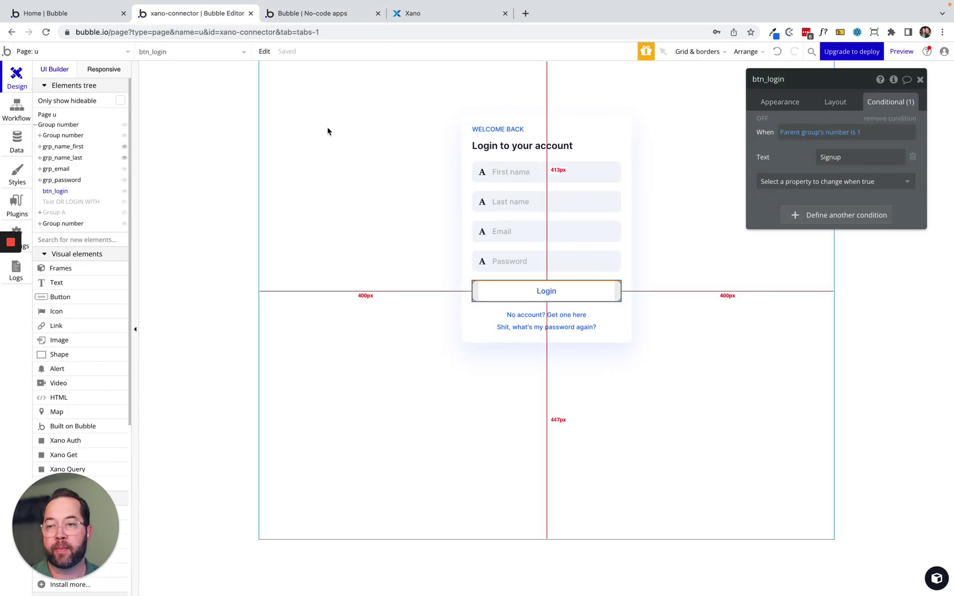
Place a Xano Auth element at the top-left of the u page.
scroll(61, 375, down, 5)
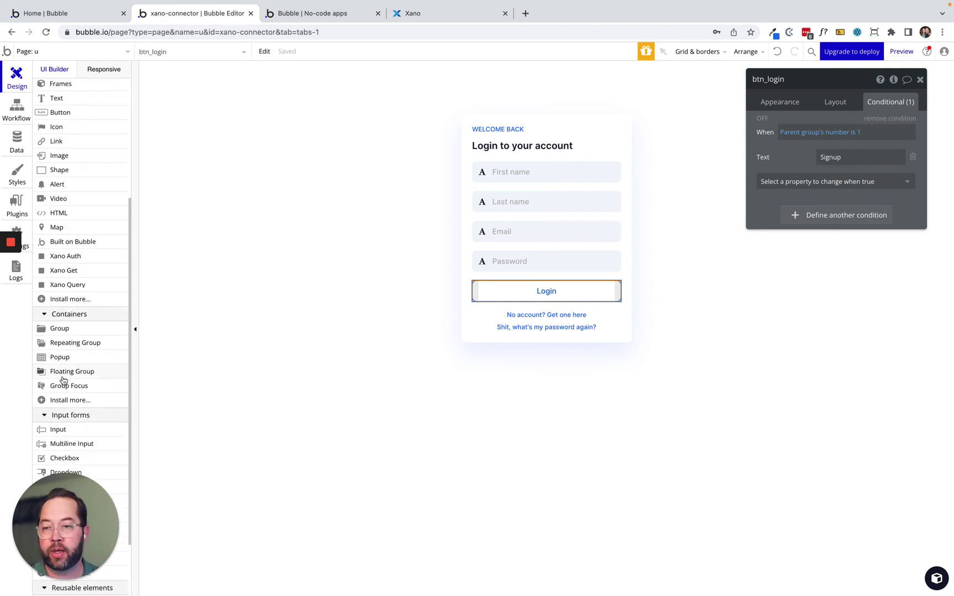
click(64, 257)
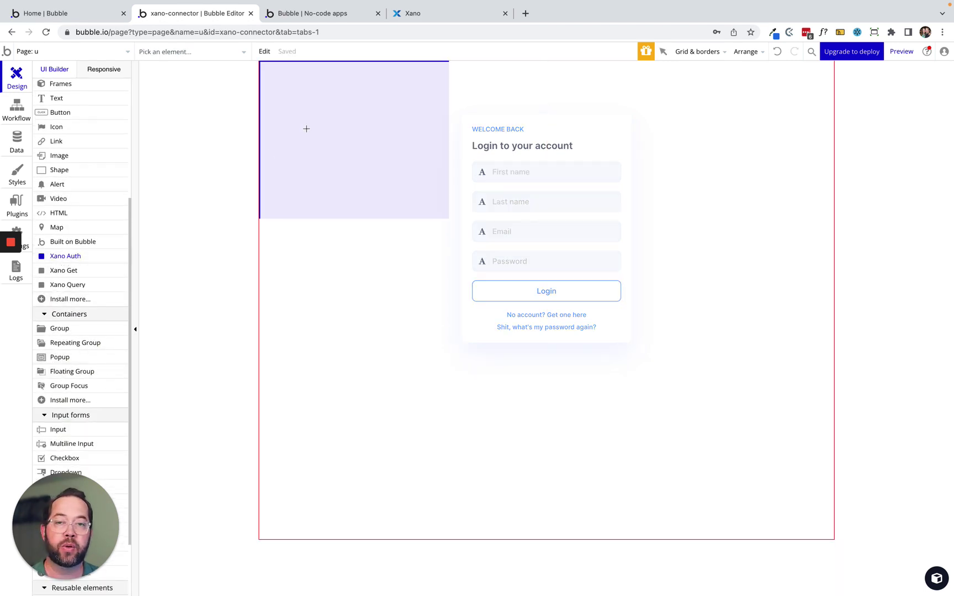
click(298, 102)
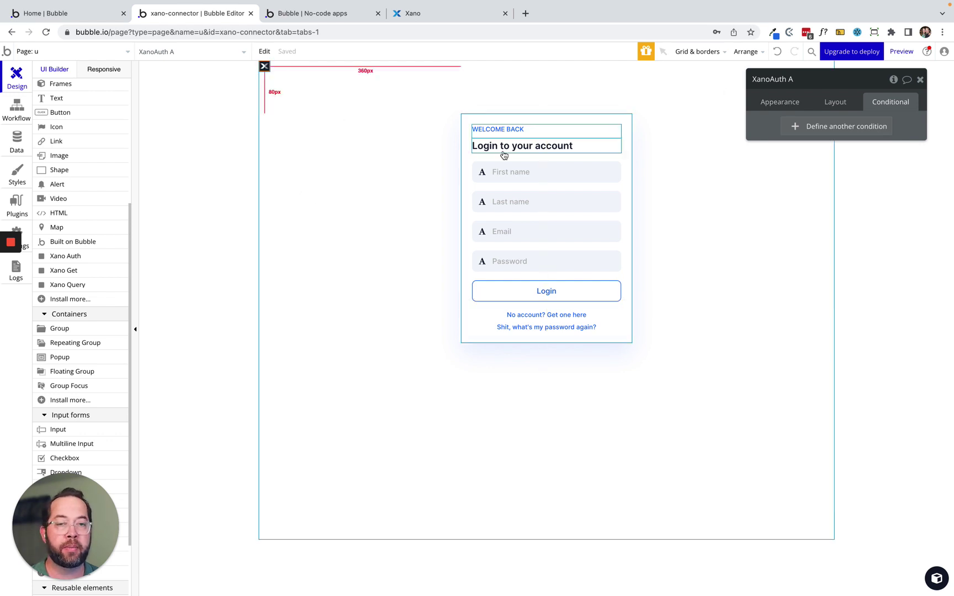
click(263, 183)
click(838, 102)
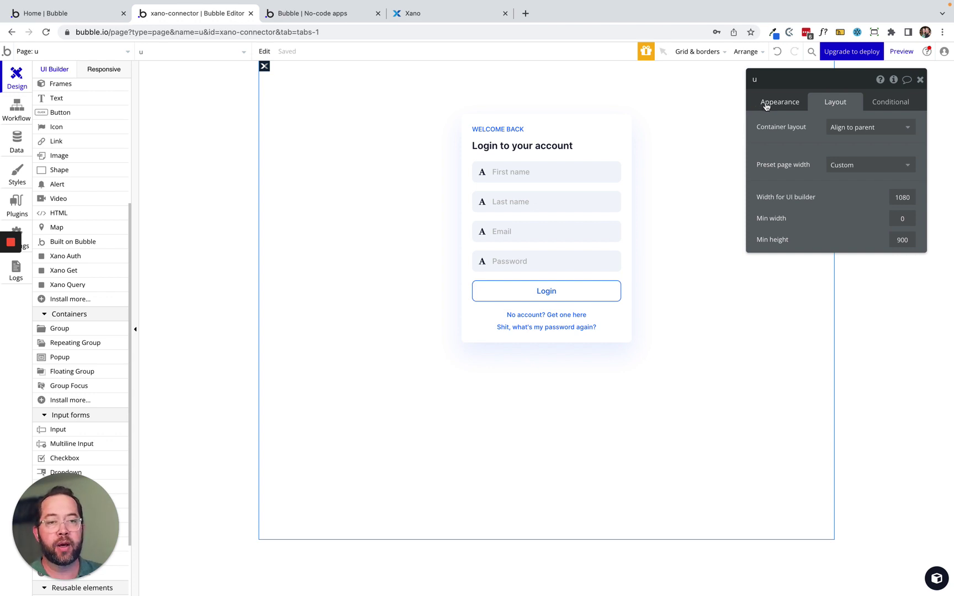
click(766, 104)
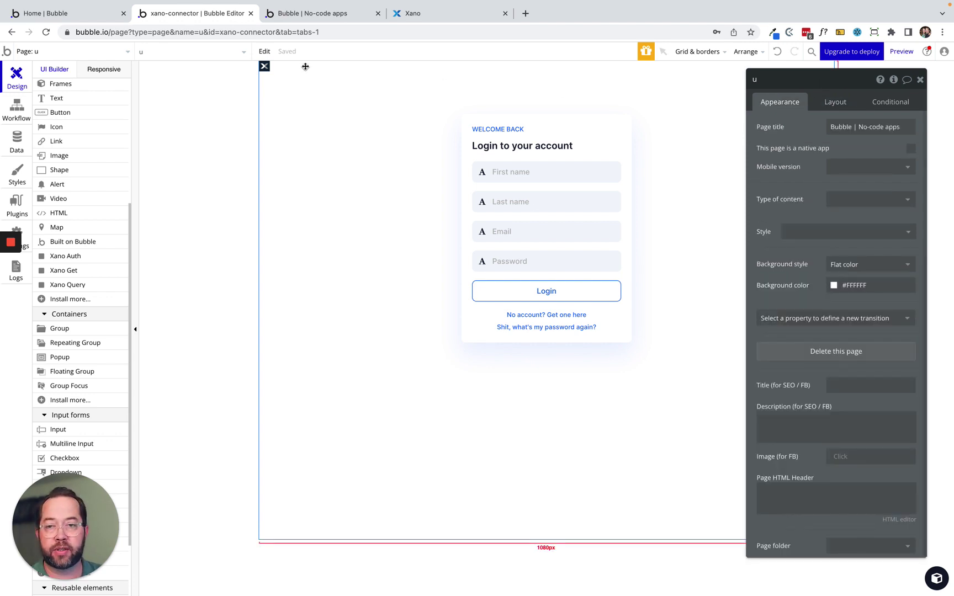
Rename the Xano Auth element to XanoAuth User.
click(266, 69)
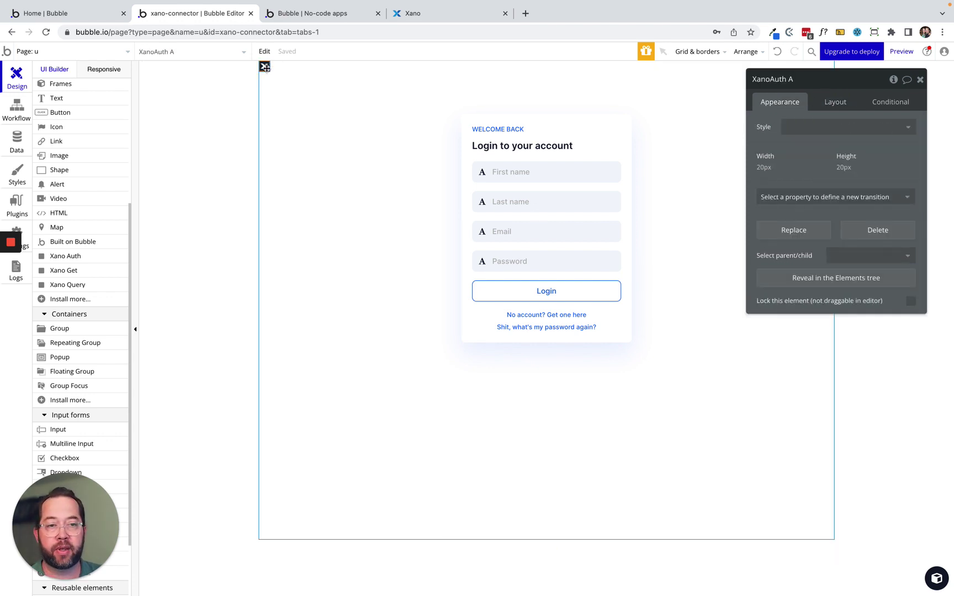
double_click(810, 79)
text(User)
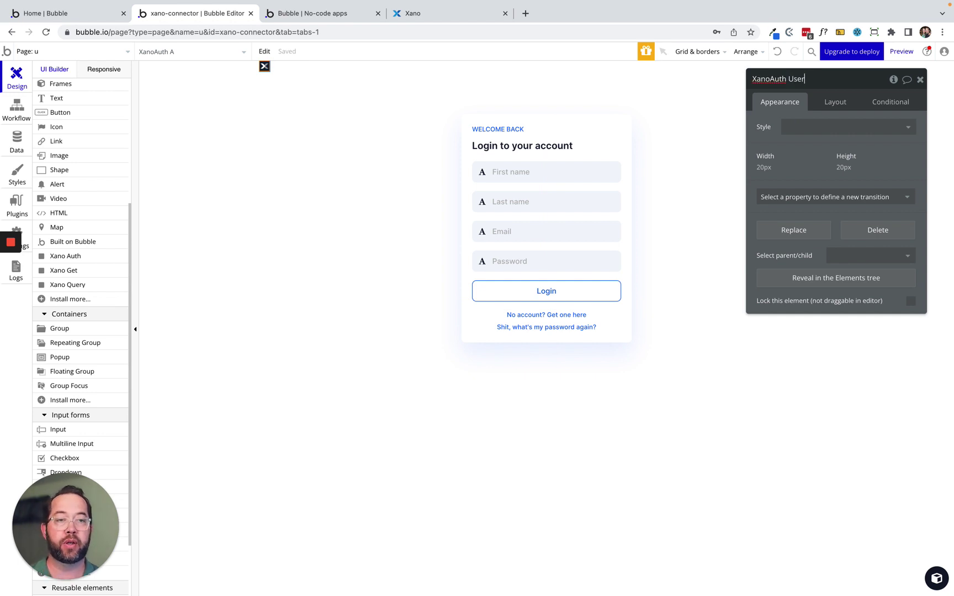
key(Return)
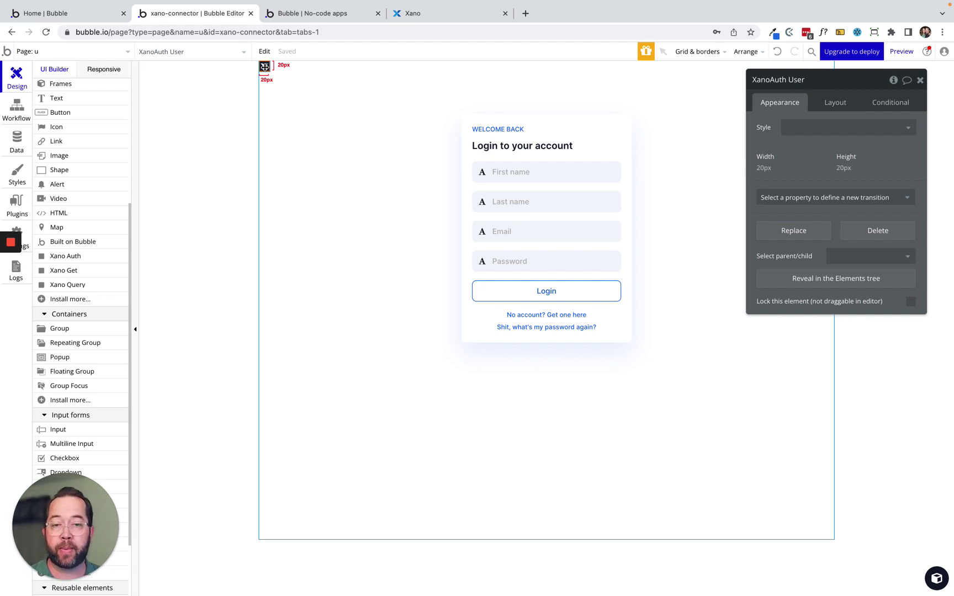
Activate btn_login's condition so the button previews as Signup.
click(503, 294)
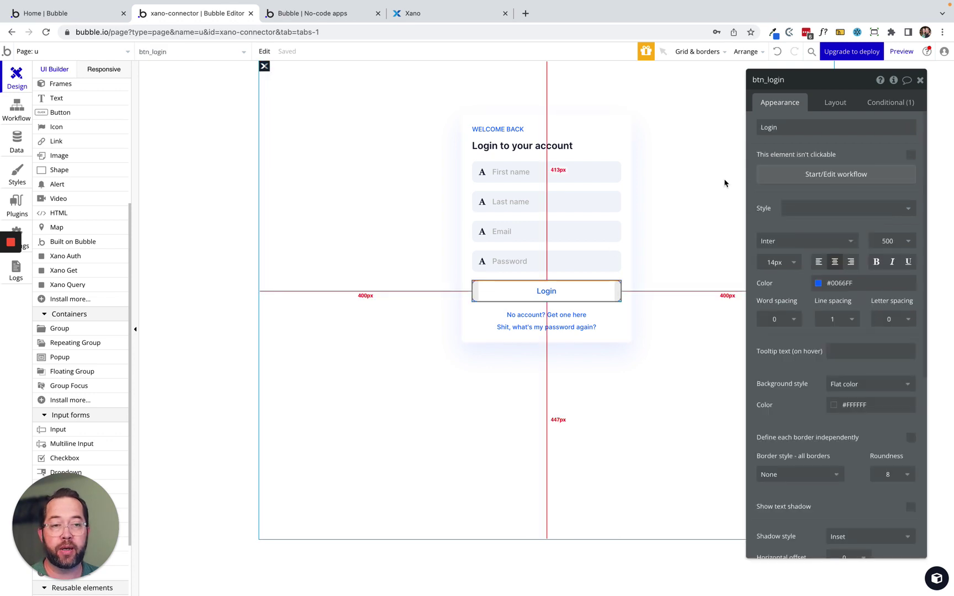
click(890, 102)
click(761, 120)
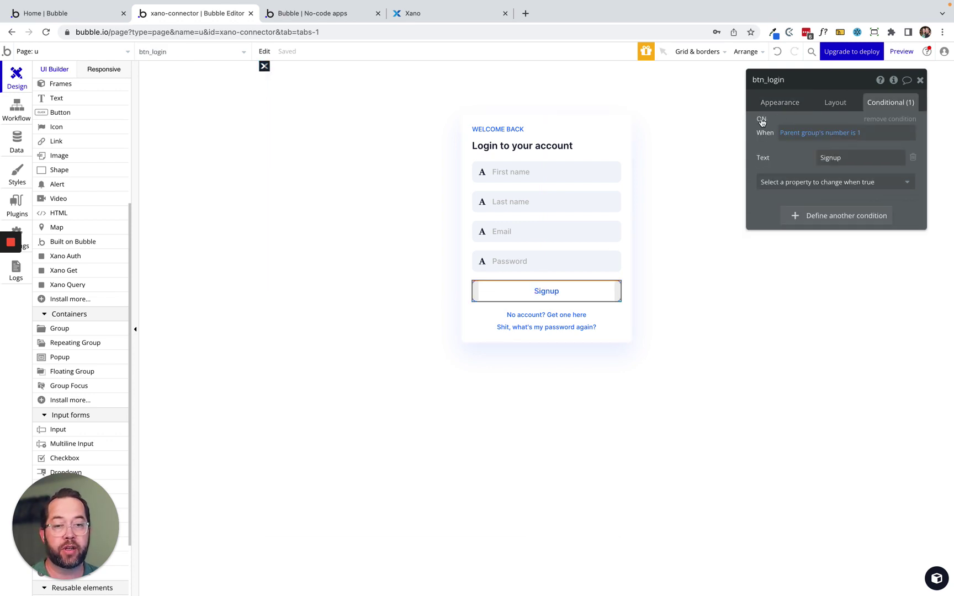
click(771, 104)
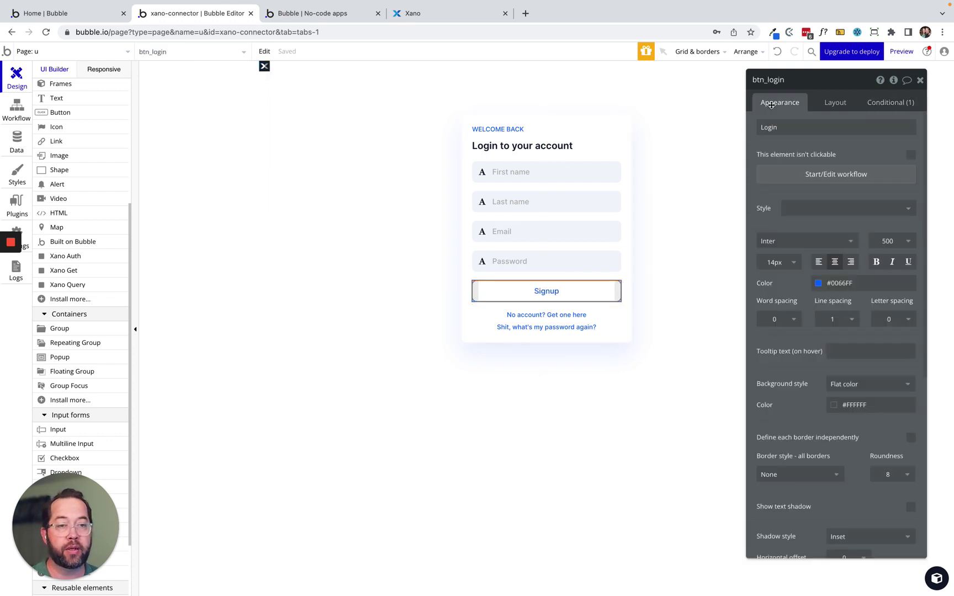
Create a btn_login click workflow that runs only when the parent group's number is 1.
click(823, 174)
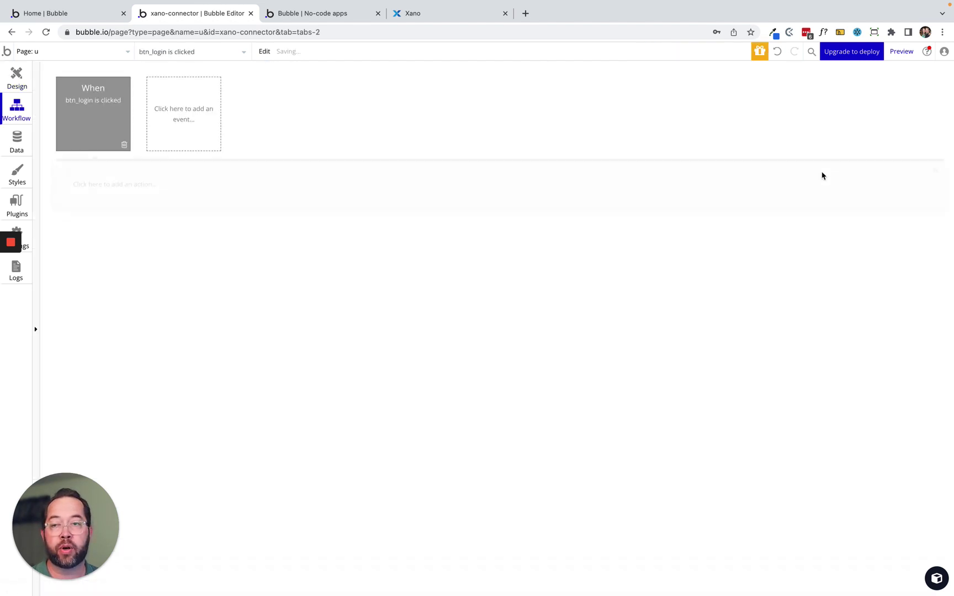
click(103, 110)
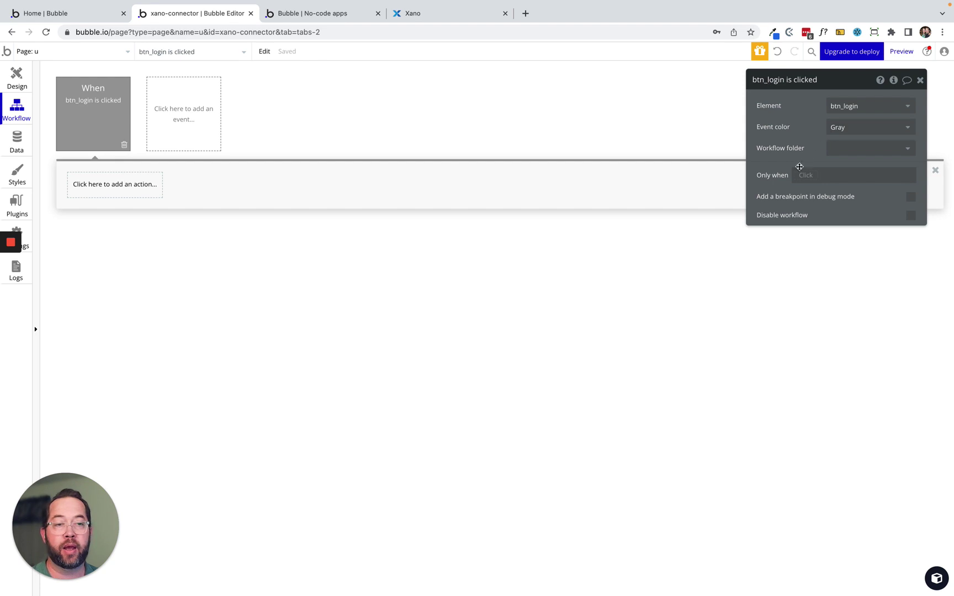
click(806, 175)
click(830, 221)
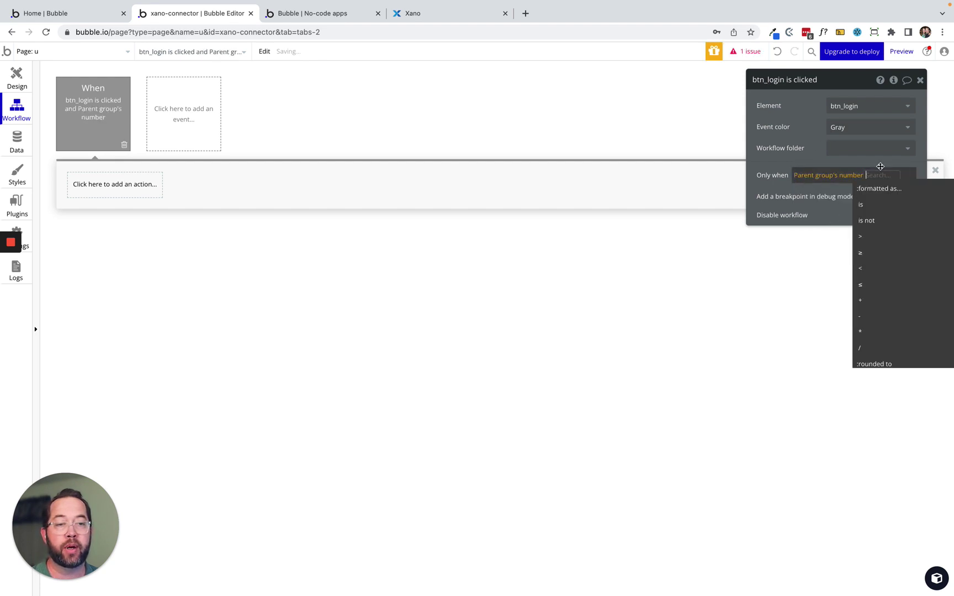
click(875, 190)
text(1)
key(Return)
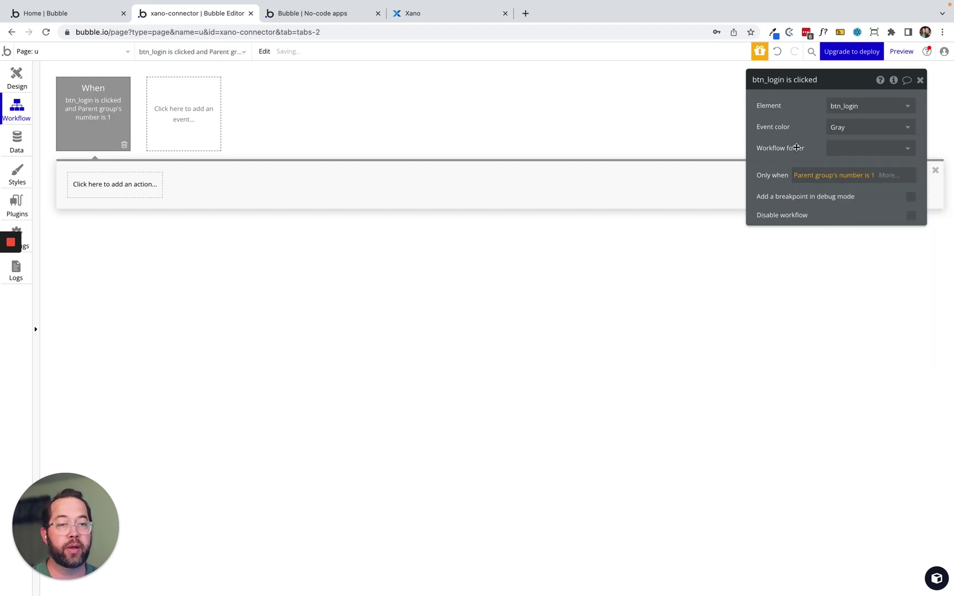
drag(797, 147, 576, 141)
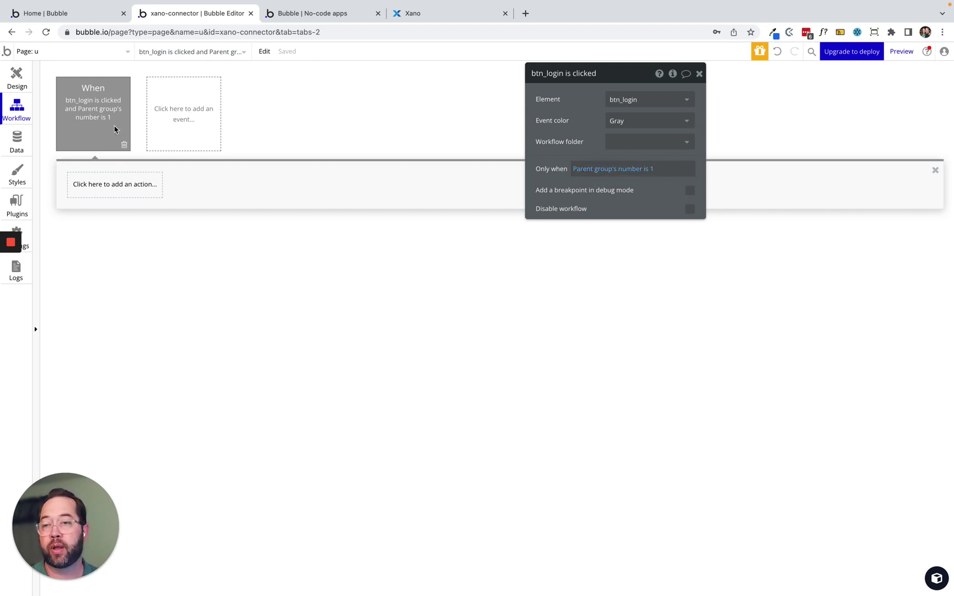
click(103, 188)
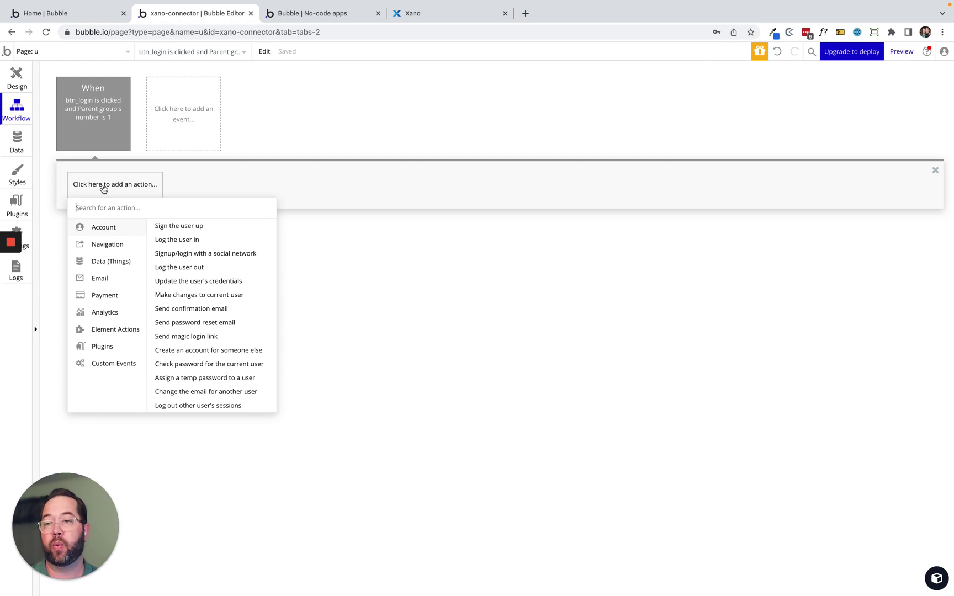
text(sing)
key(BackSpace)
text(gn)
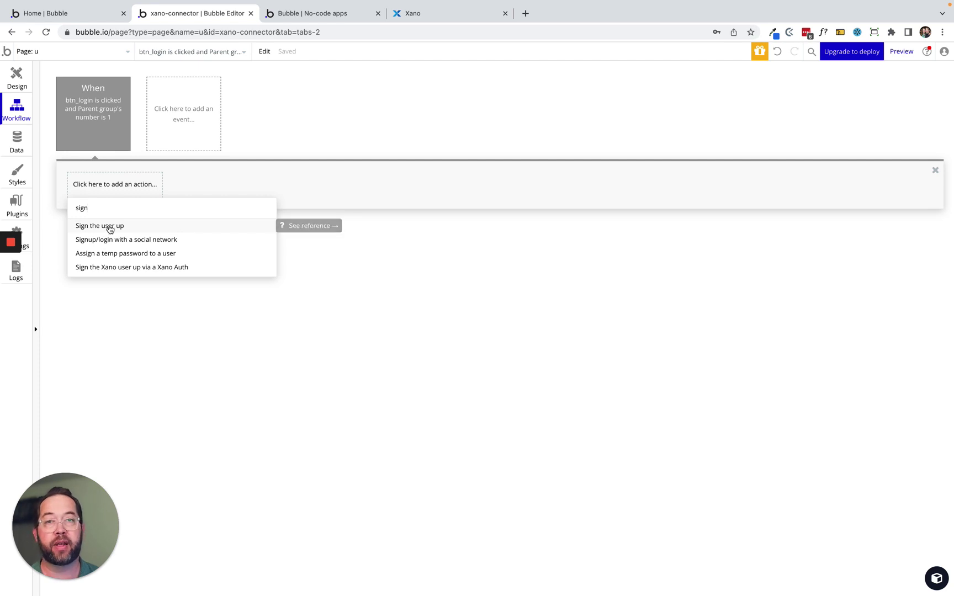
click(113, 268)
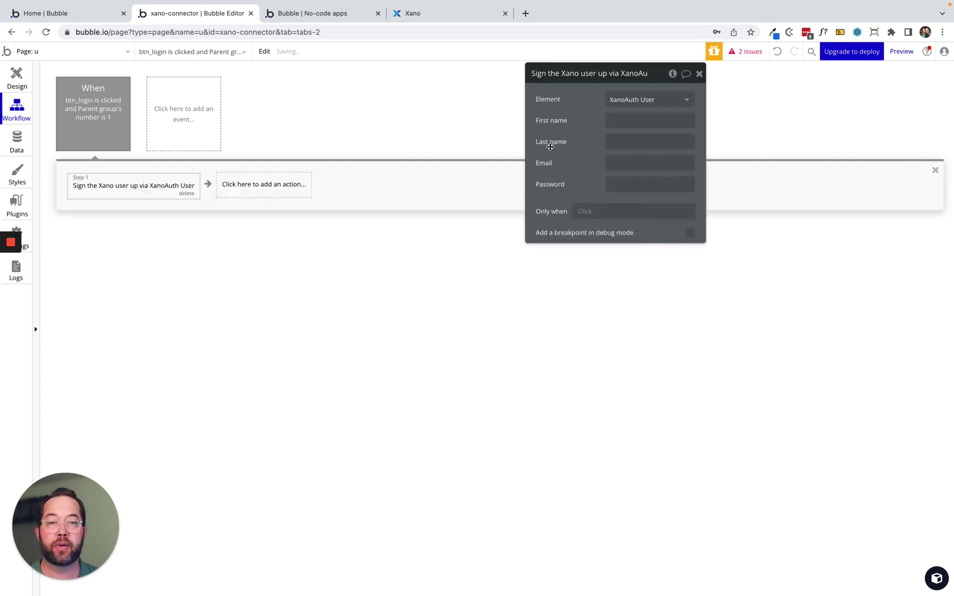
drag(548, 138, 526, 145)
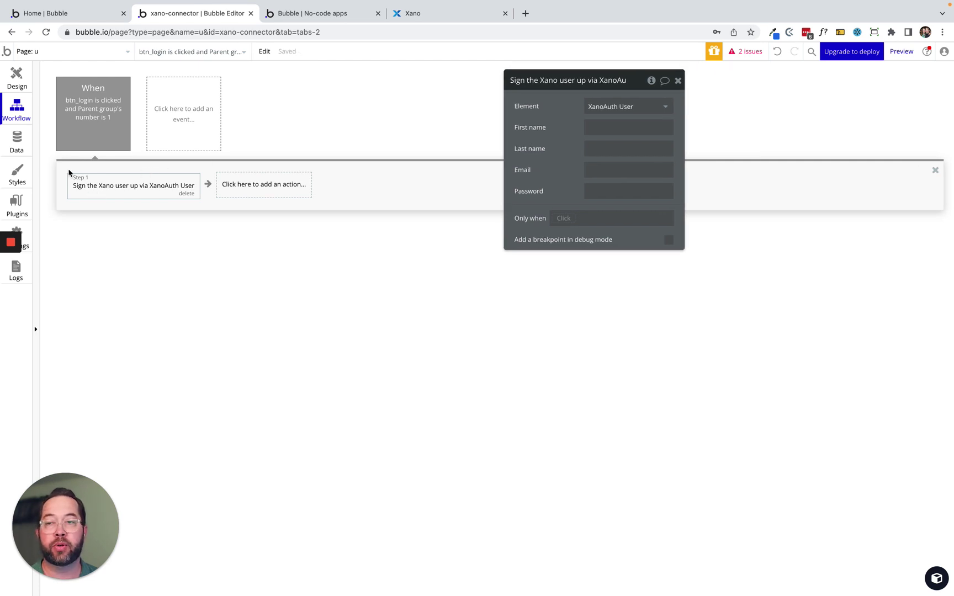
click(11, 76)
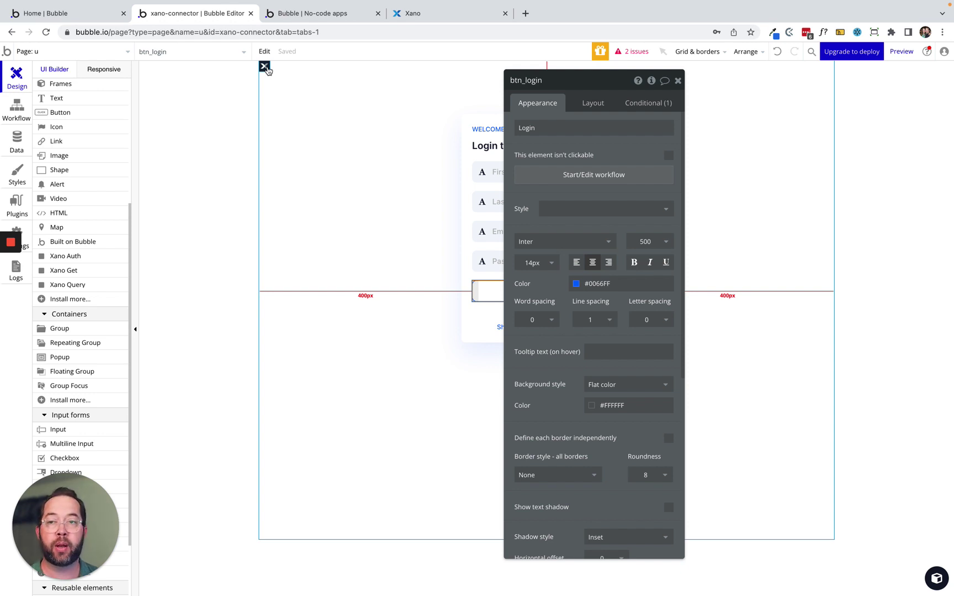
click(103, 52)
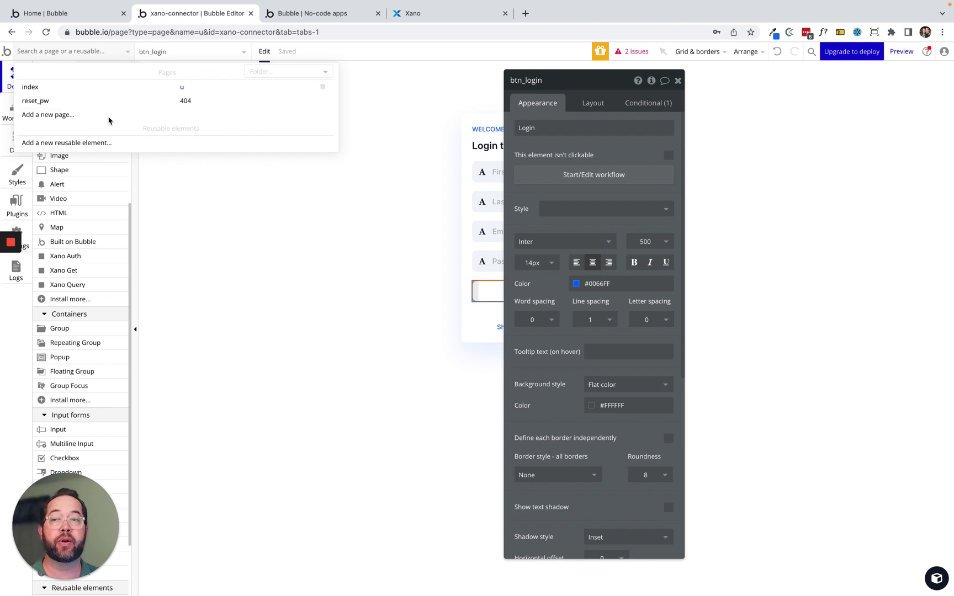
click(222, 215)
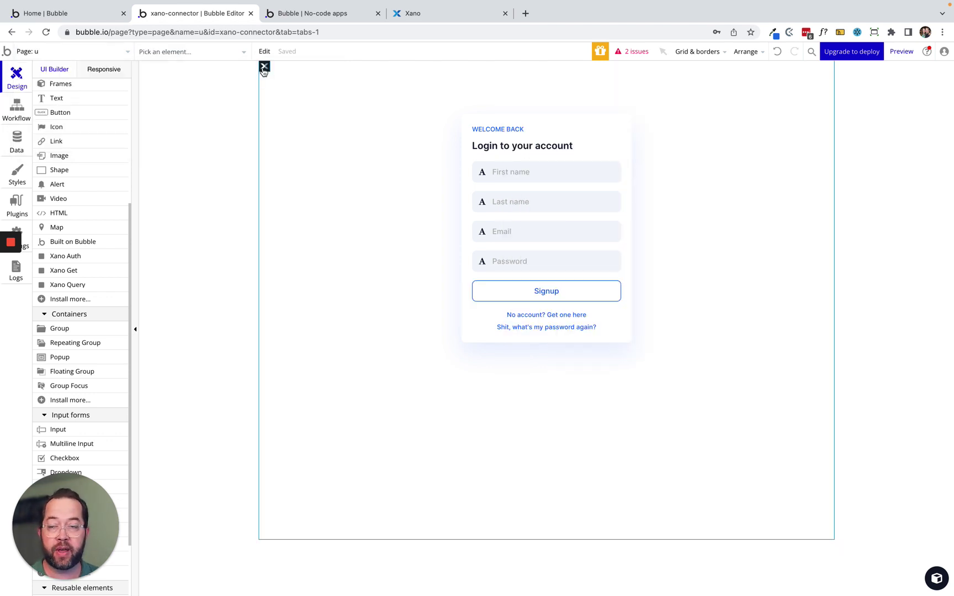
click(13, 110)
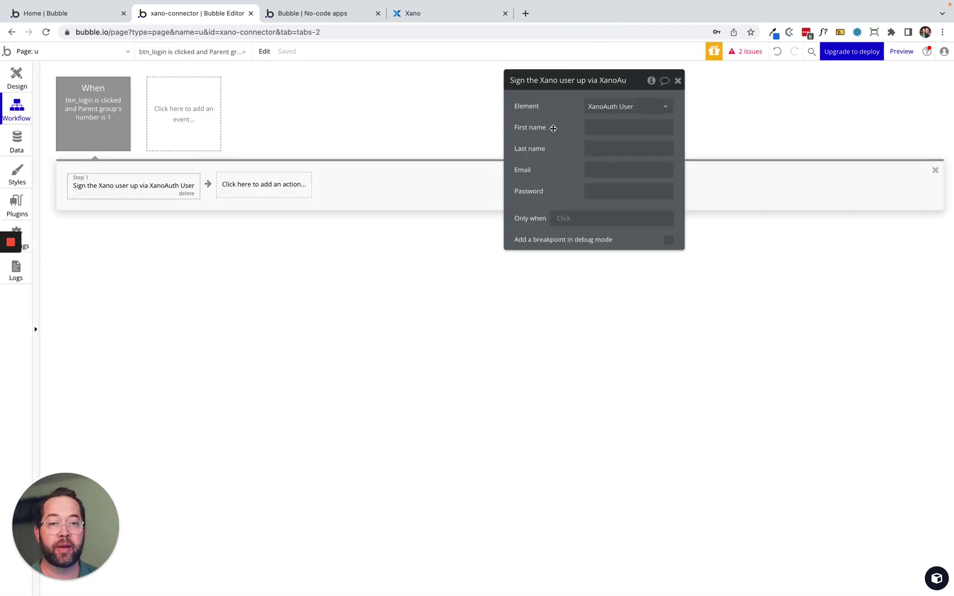
Map the signup step's First name and Last name to nameFirst's and nameLast's values.
drag(553, 128, 449, 128)
click(511, 128)
click(627, 125)
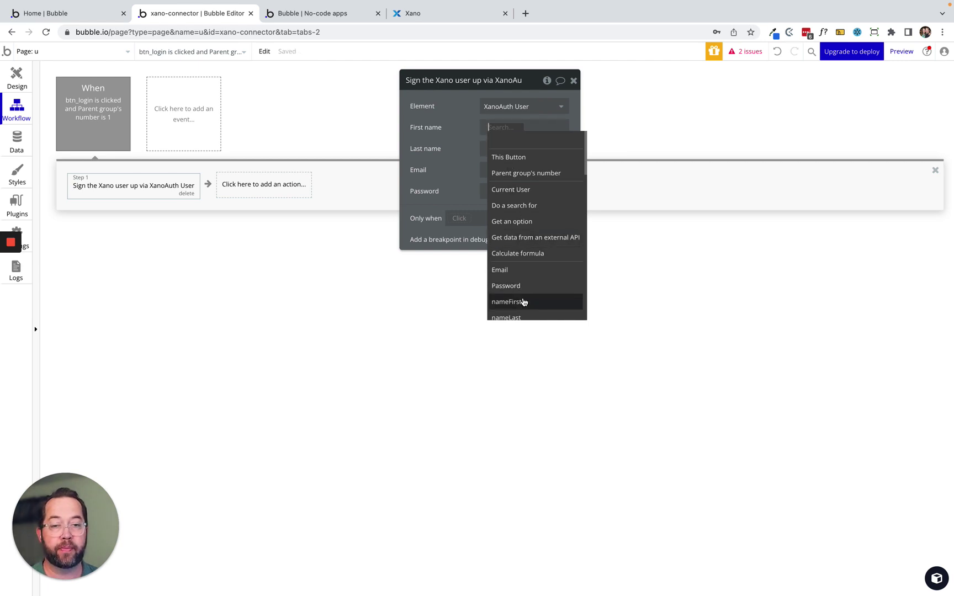
scroll(522, 301, down, 1)
click(511, 273)
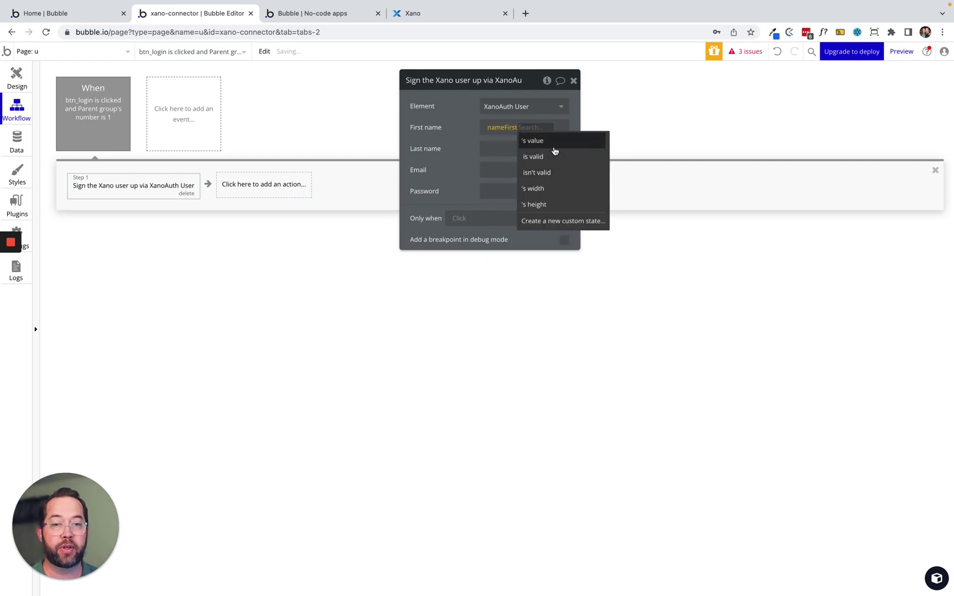
click(532, 141)
click(509, 148)
click(616, 146)
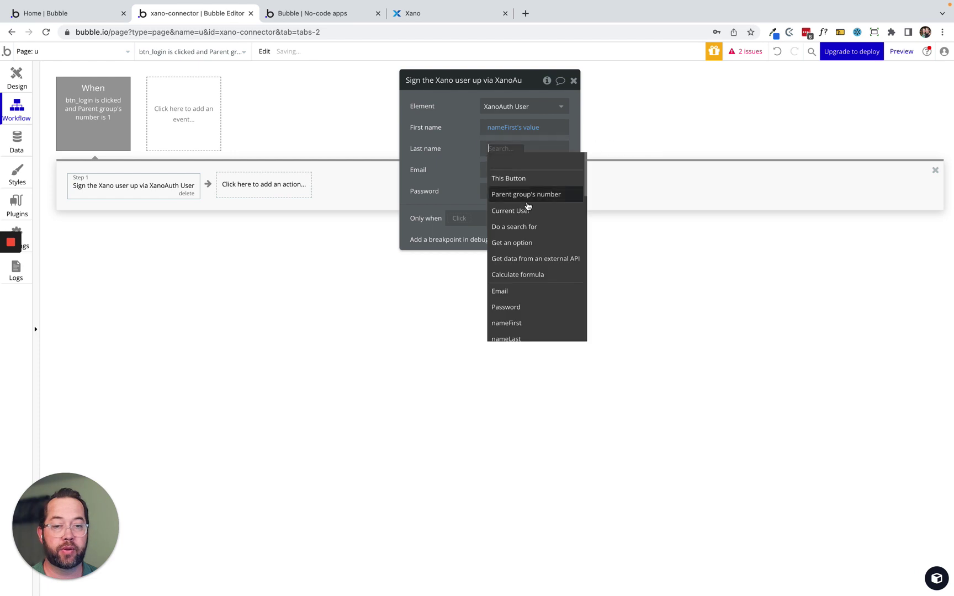
scroll(528, 291, down, 1)
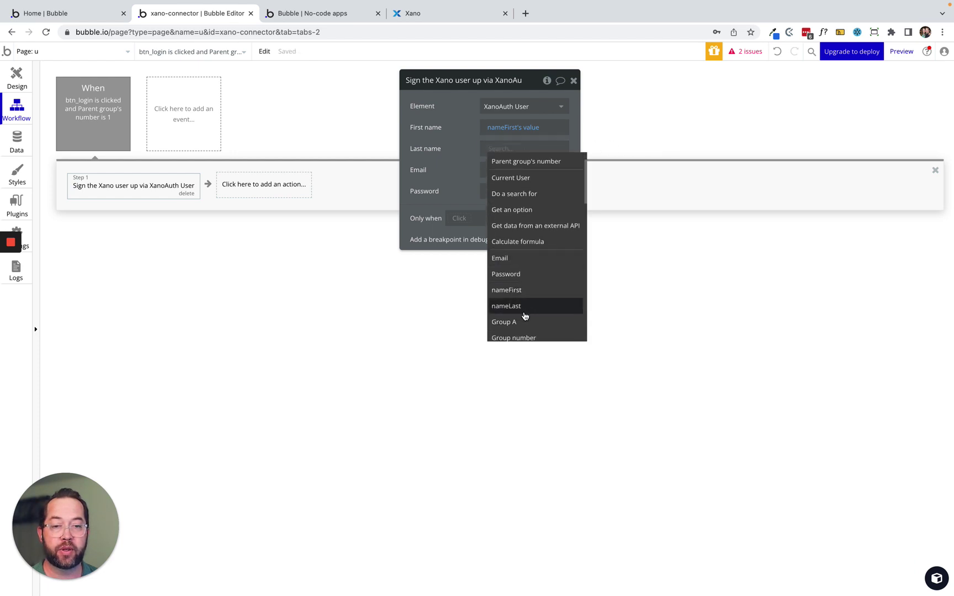
click(524, 307)
click(551, 162)
Map the signup step's Email and Password to the Email and Password inputs' values.
click(514, 169)
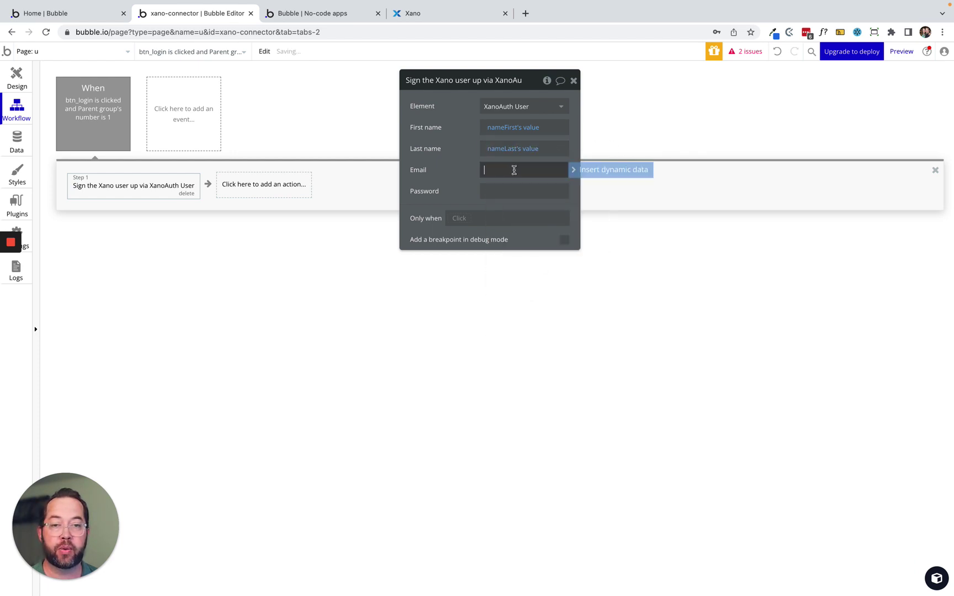
click(588, 173)
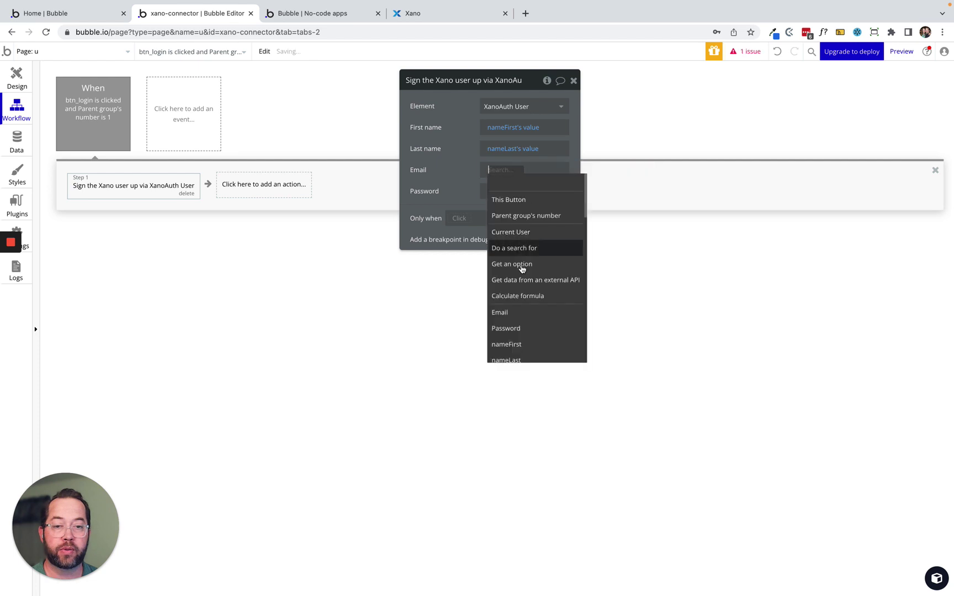
click(531, 315)
click(534, 186)
click(511, 191)
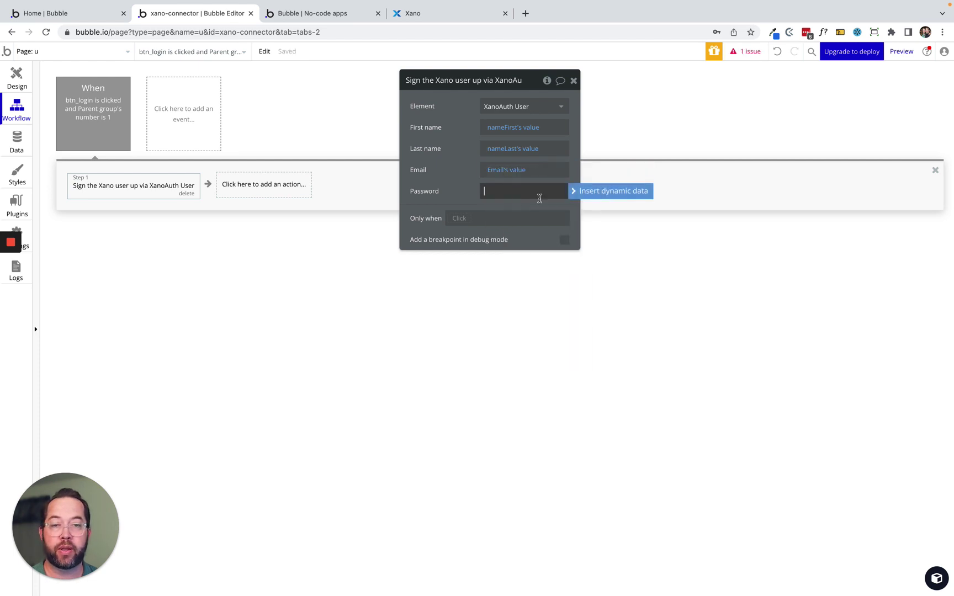
click(599, 190)
scroll(505, 254, down, 2)
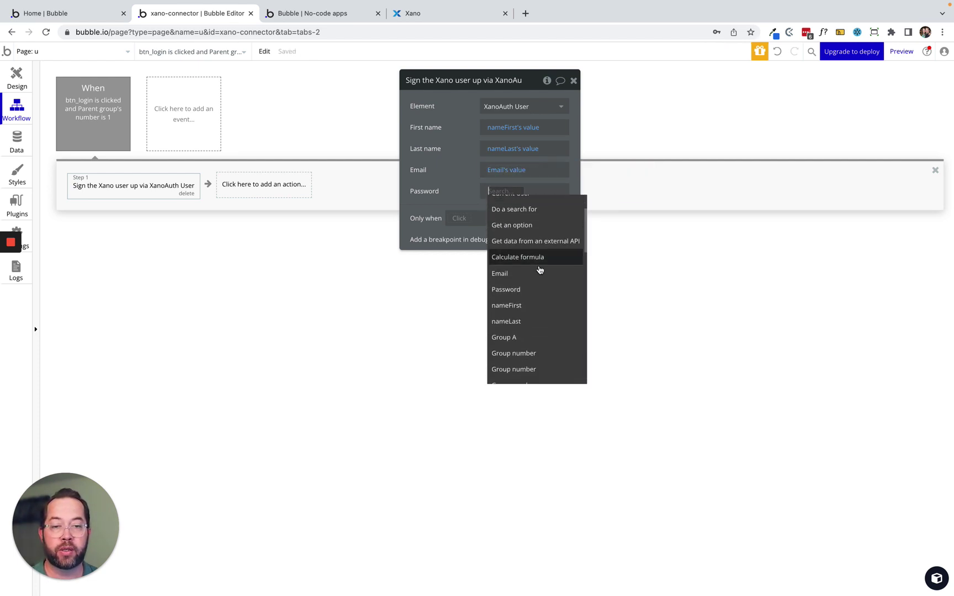
click(539, 291)
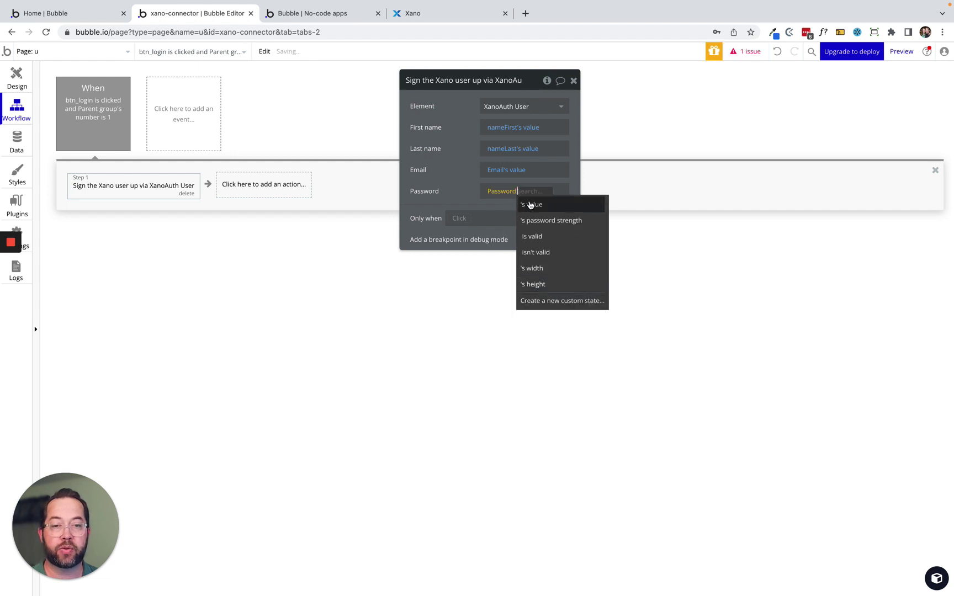
click(532, 205)
drag(462, 160, 532, 187)
click(87, 116)
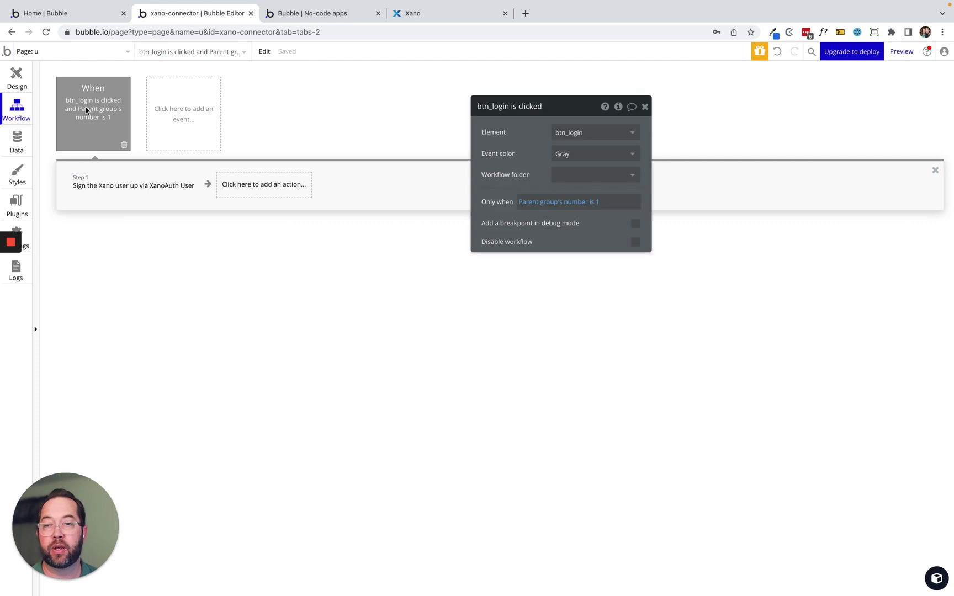
click(102, 197)
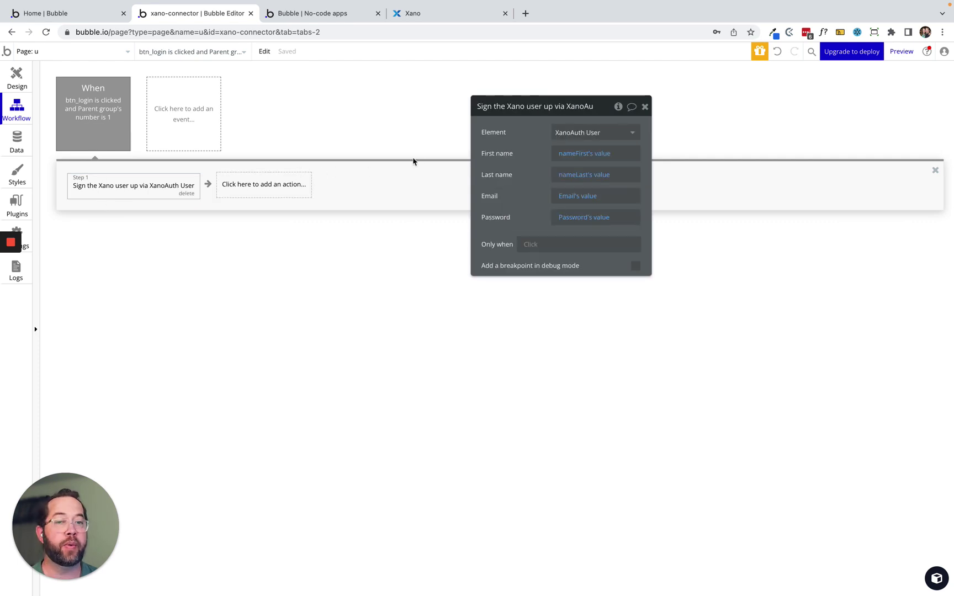
drag(514, 144, 499, 191)
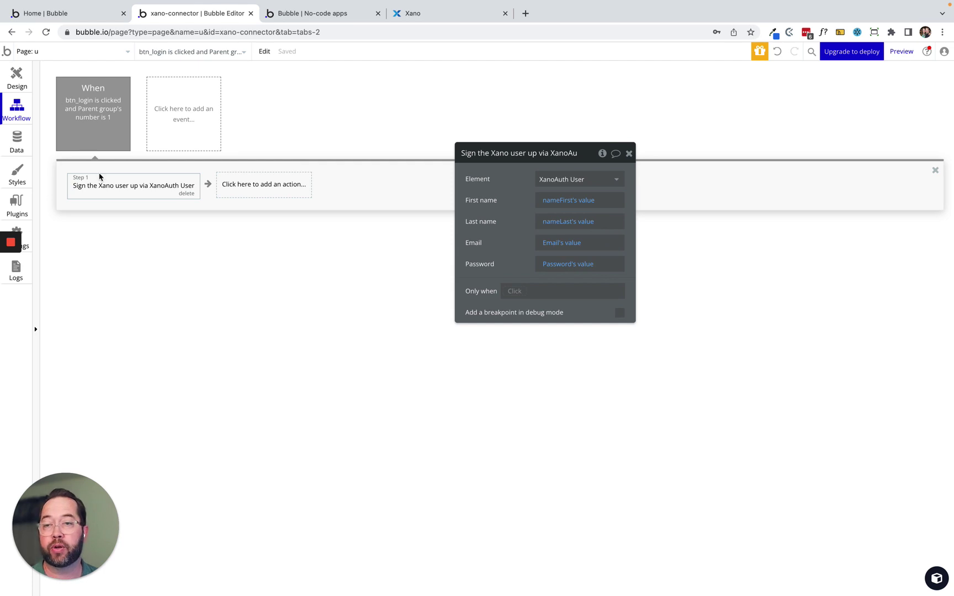
Add a workflow event triggered when a Xano Auth user is logged in.
click(189, 109)
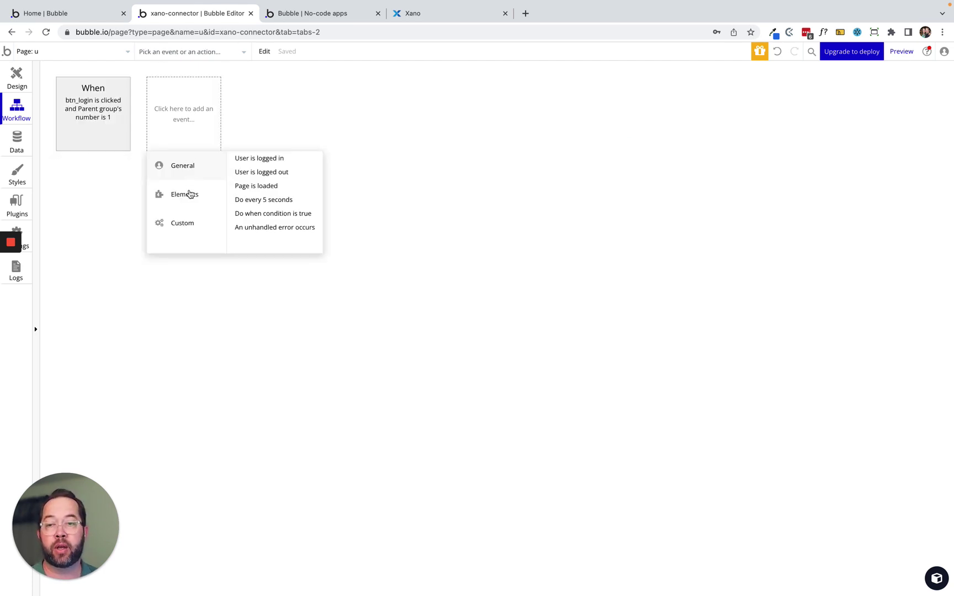
mouse_move(190, 198)
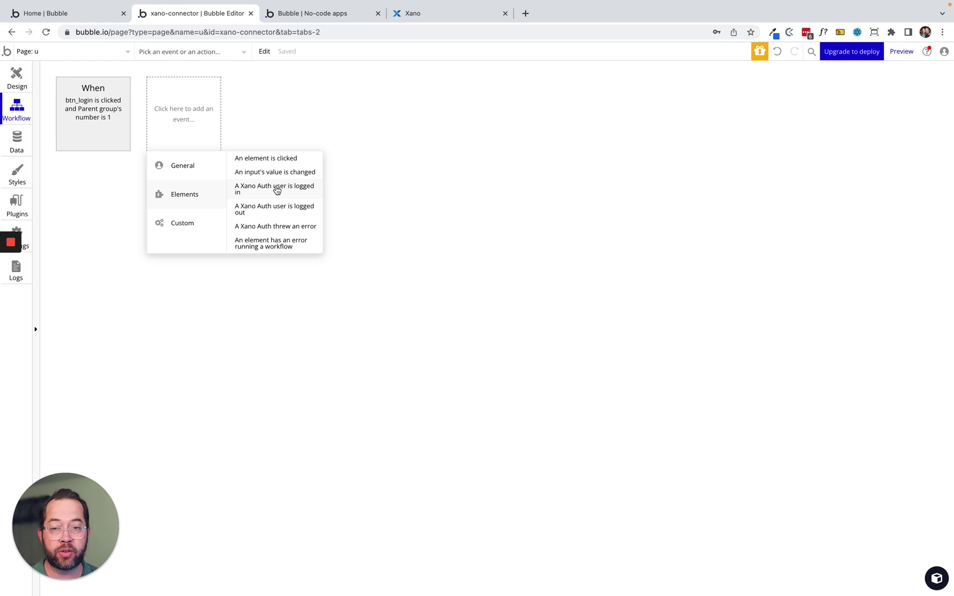
click(276, 190)
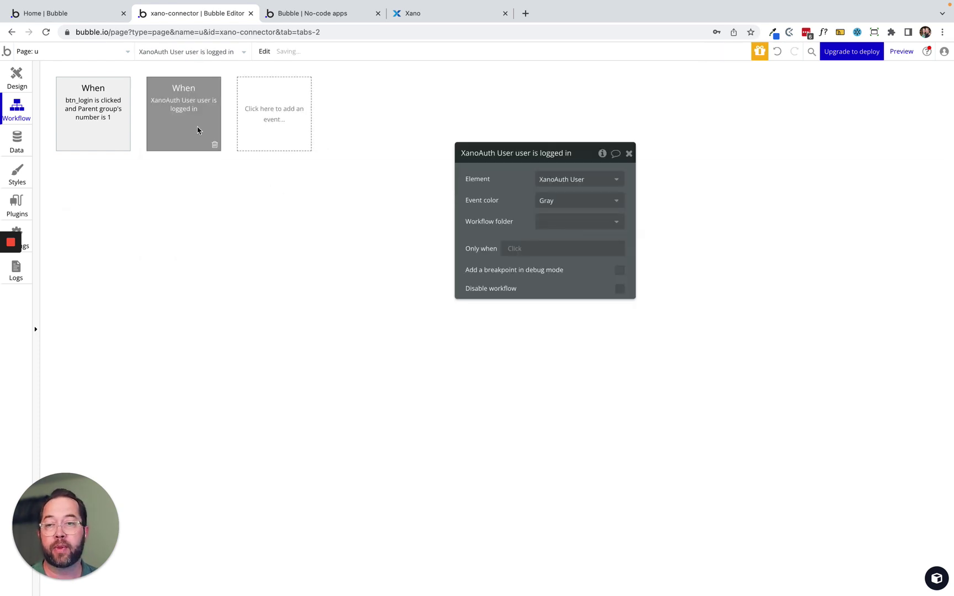
click(94, 192)
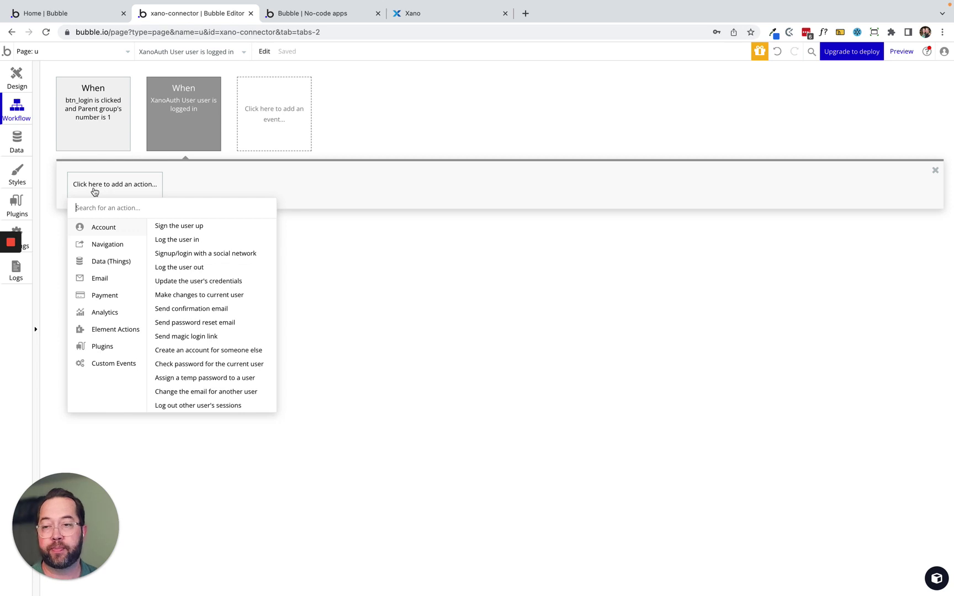
Install the free Toasty Notifications plugin from the plugin browser.
click(18, 206)
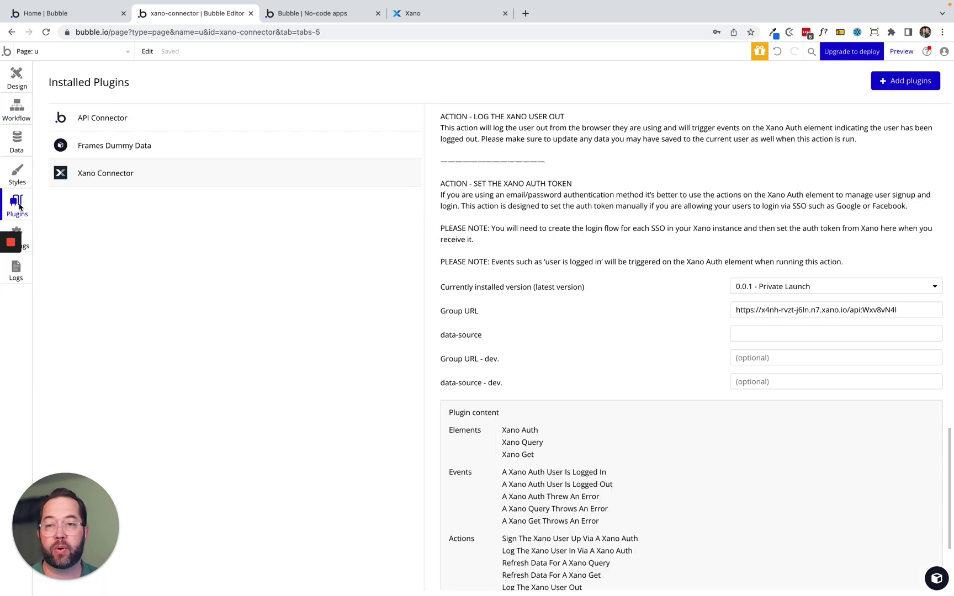
click(906, 80)
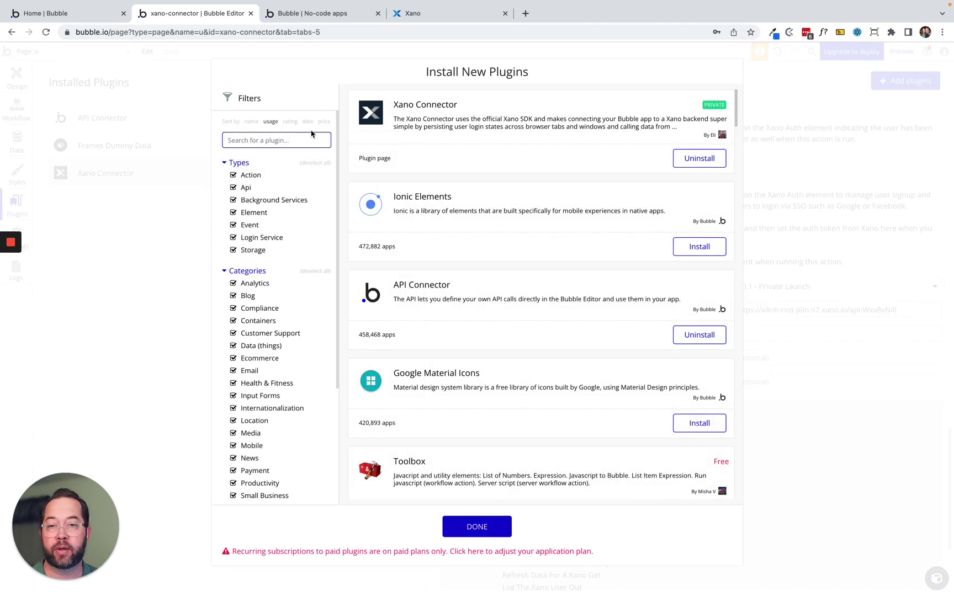
text(toasty)
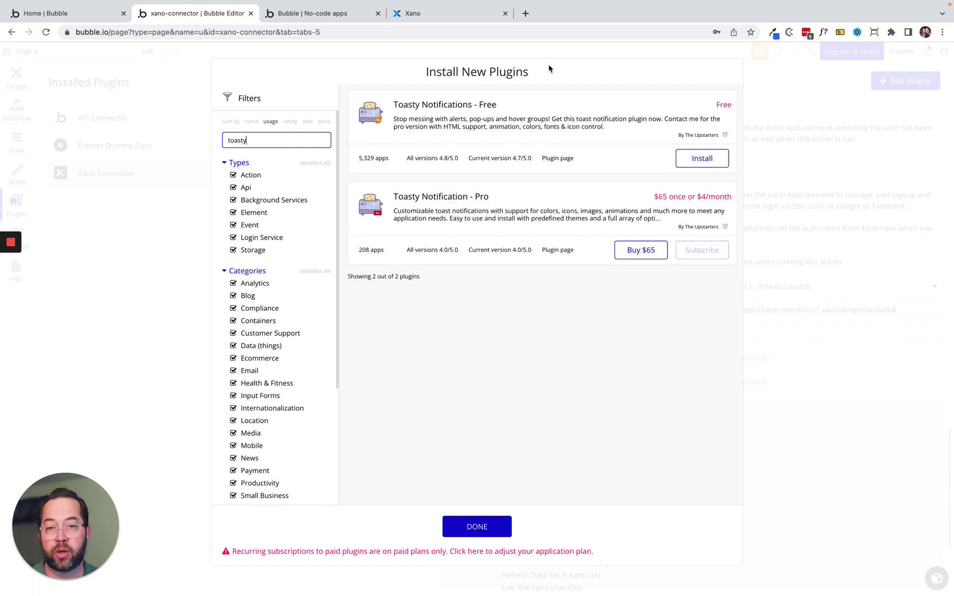
click(702, 158)
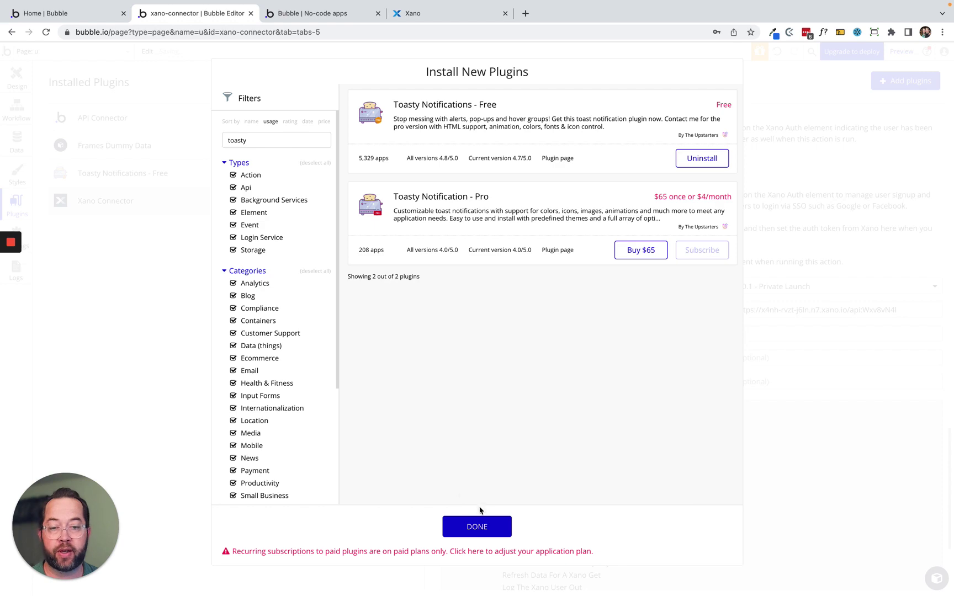
click(478, 527)
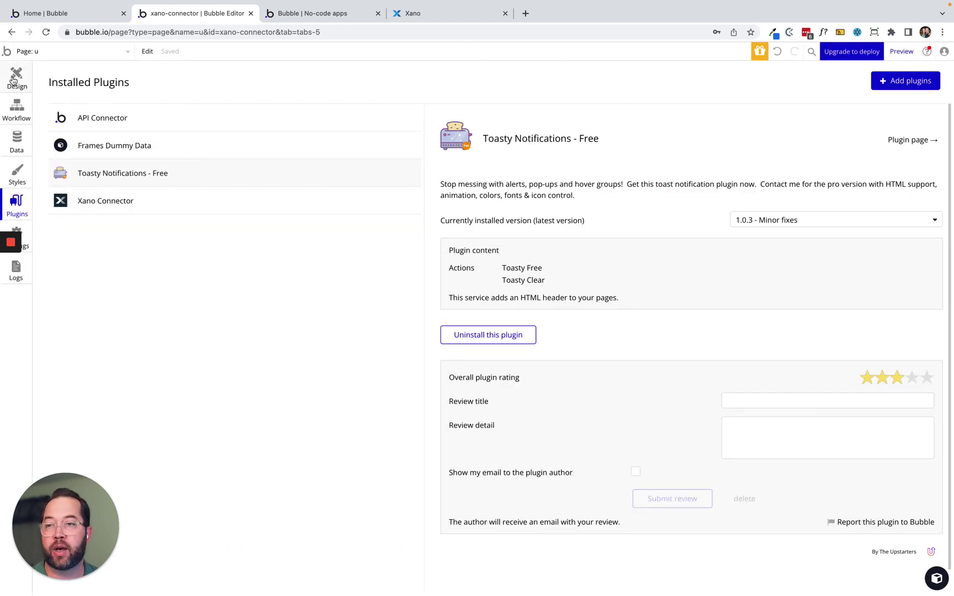
click(13, 80)
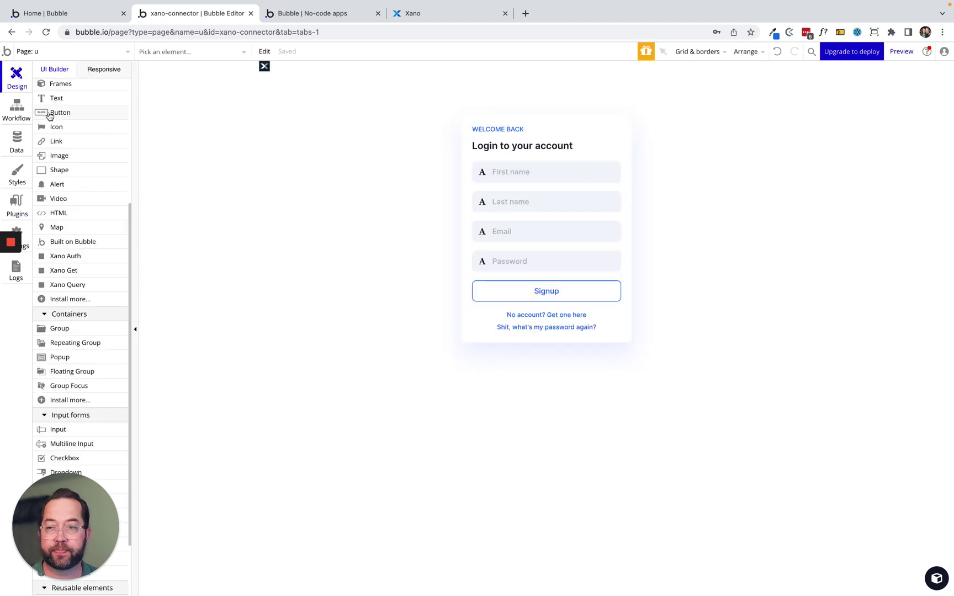
Add a Toasty Free action to the login event and replace 'Hey there!' with XanoAuth dynamic data.
click(17, 110)
click(189, 100)
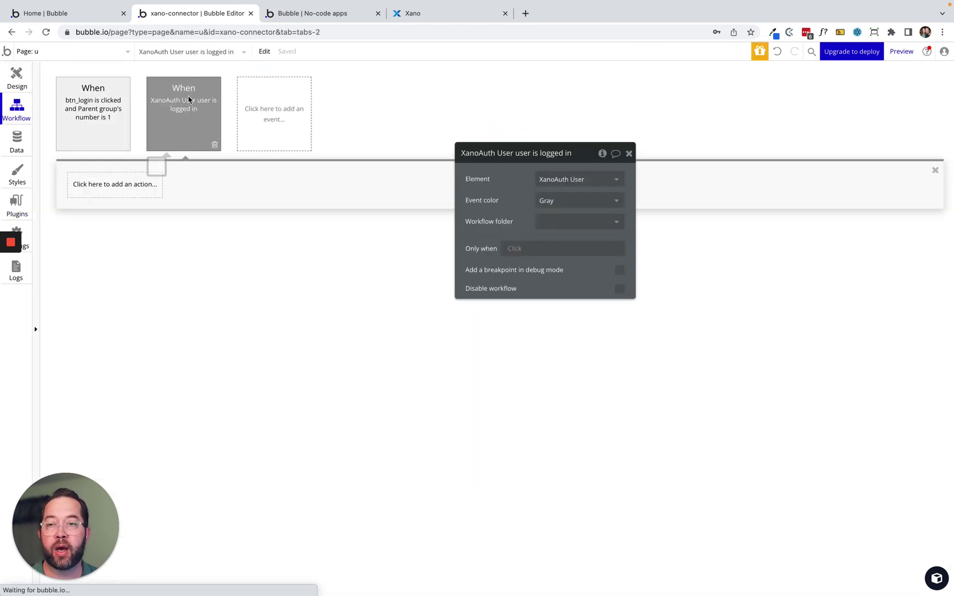
click(100, 187)
text(toas)
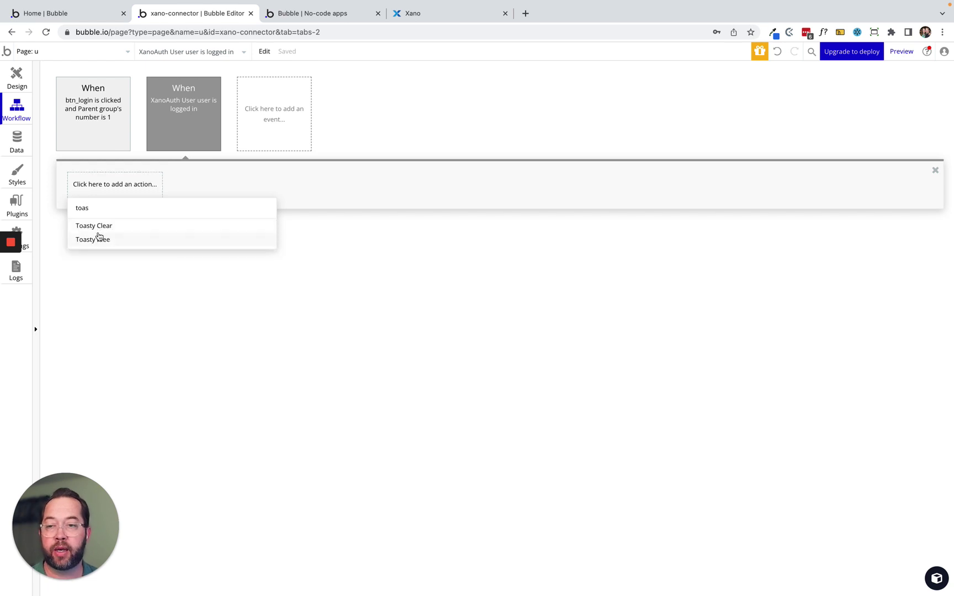
click(98, 239)
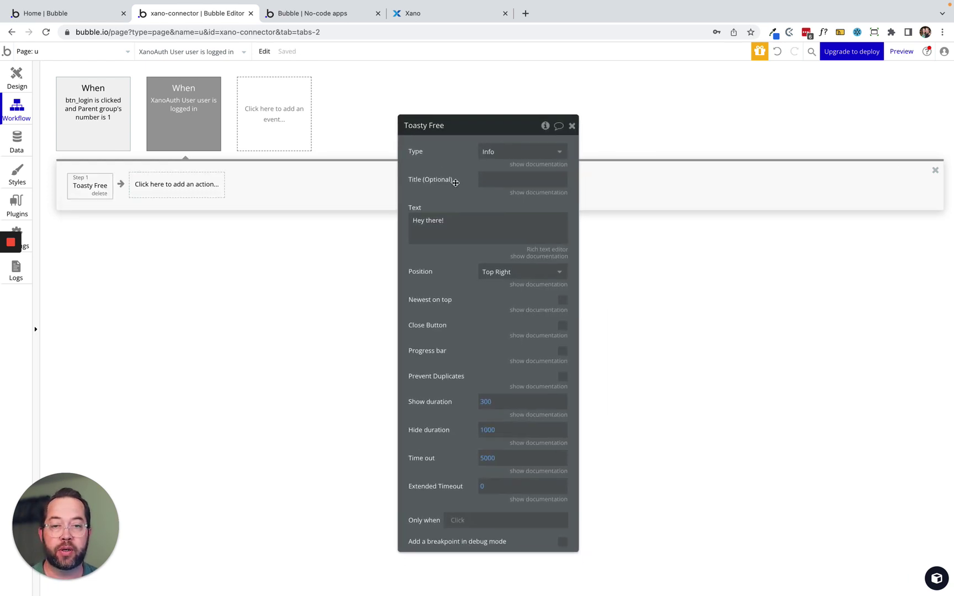
triple_click(447, 222)
click(587, 225)
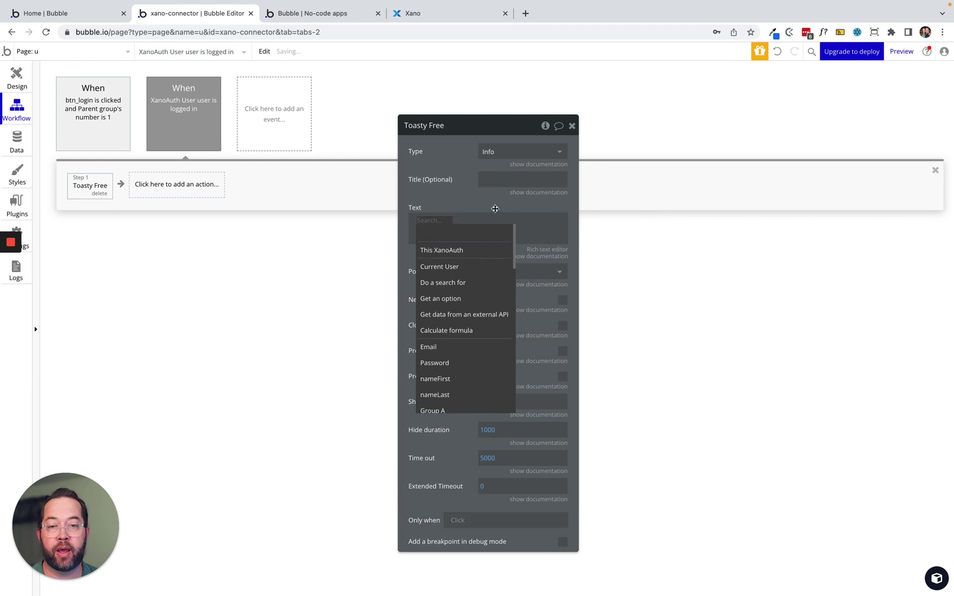
click(432, 222)
click(431, 221)
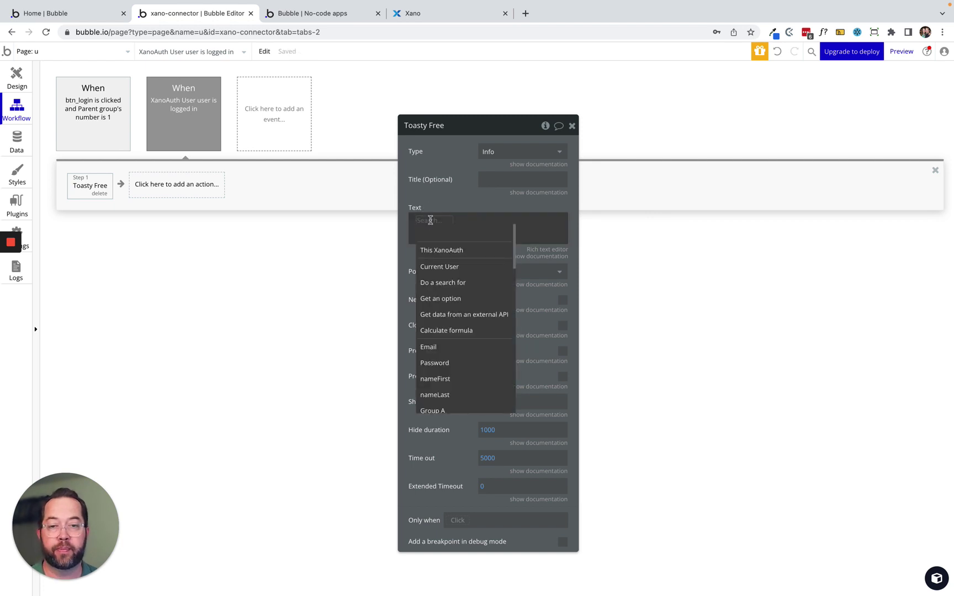
click(439, 252)
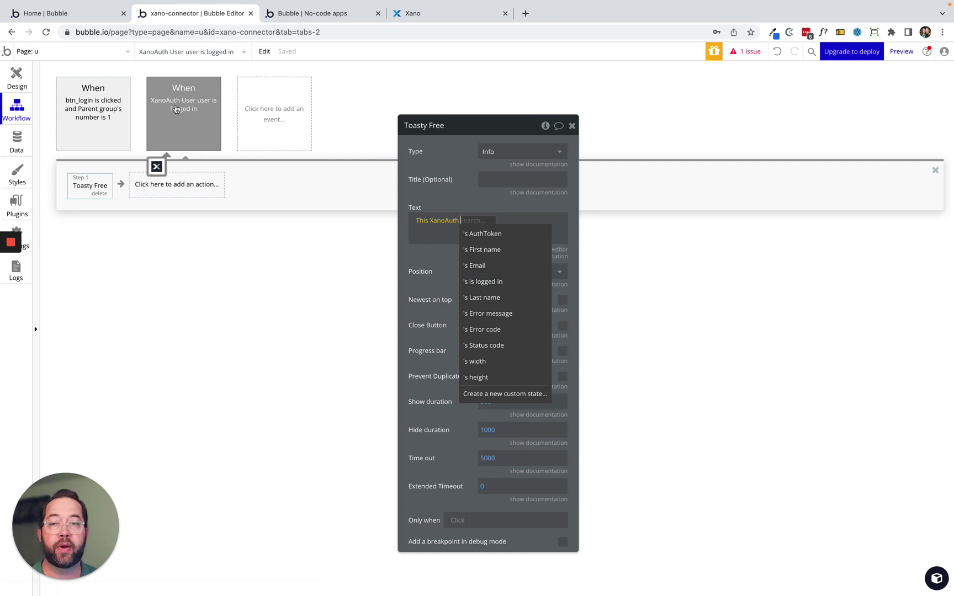
Set the toast text to the XanoAuth user's First name followed by 'has been logged in'.
click(253, 104)
mouse_move(266, 195)
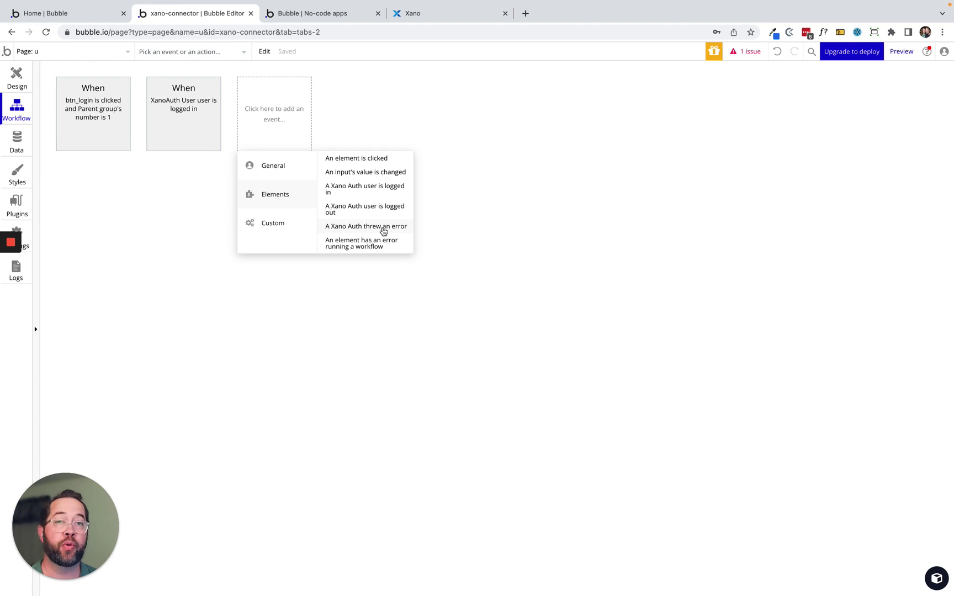
click(187, 108)
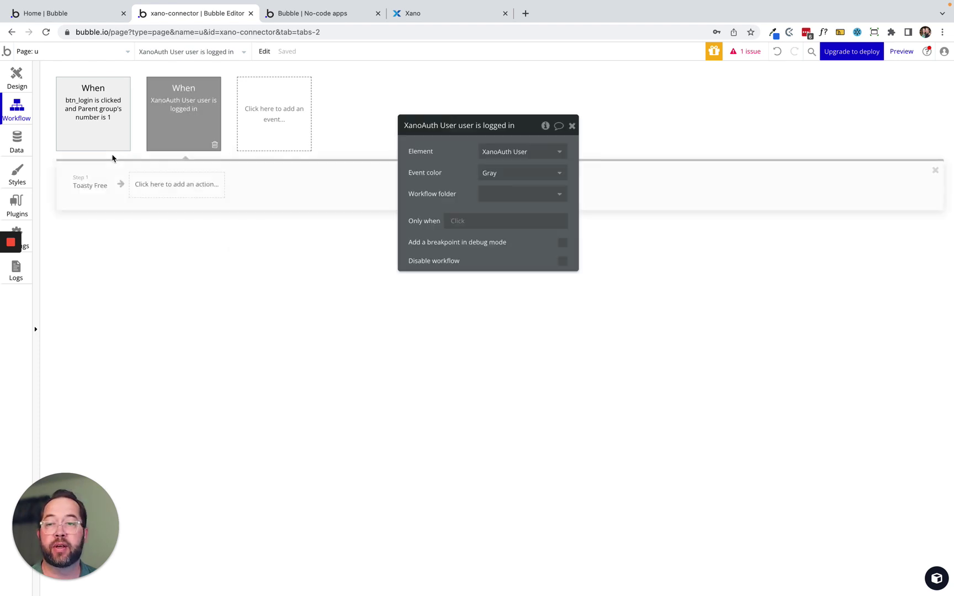
click(93, 185)
click(504, 213)
click(462, 221)
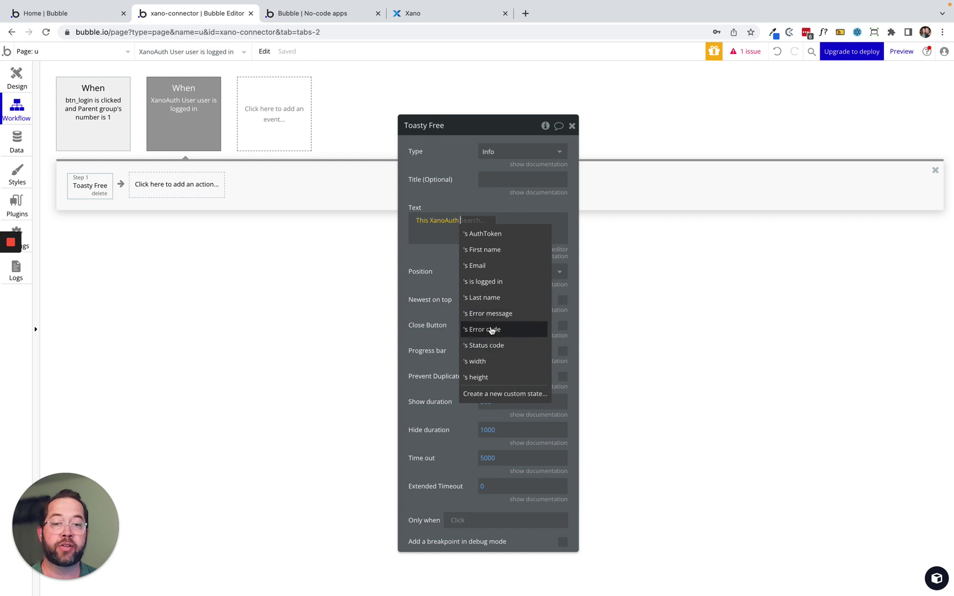
mouse_move(491, 331)
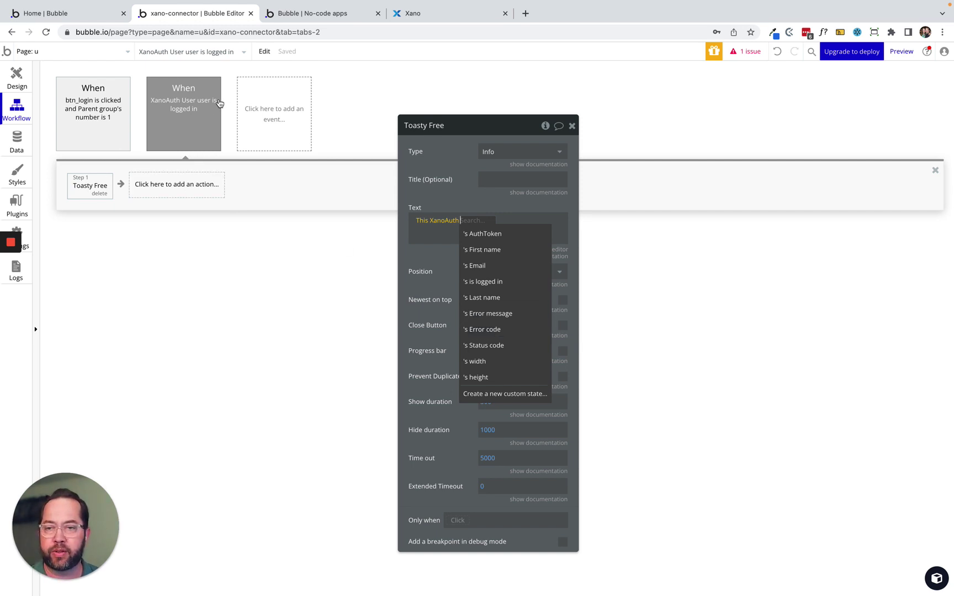
click(486, 251)
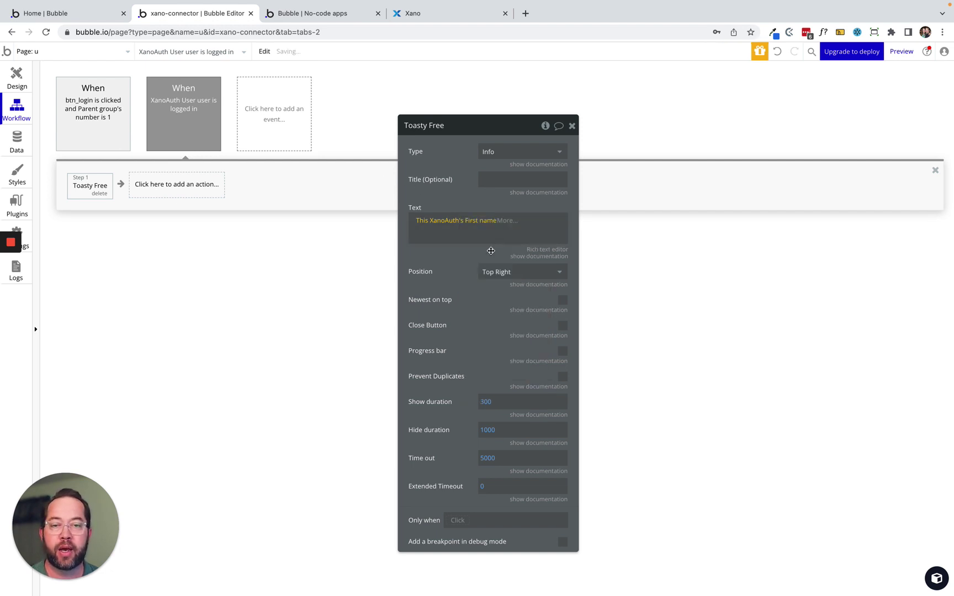
click(438, 232)
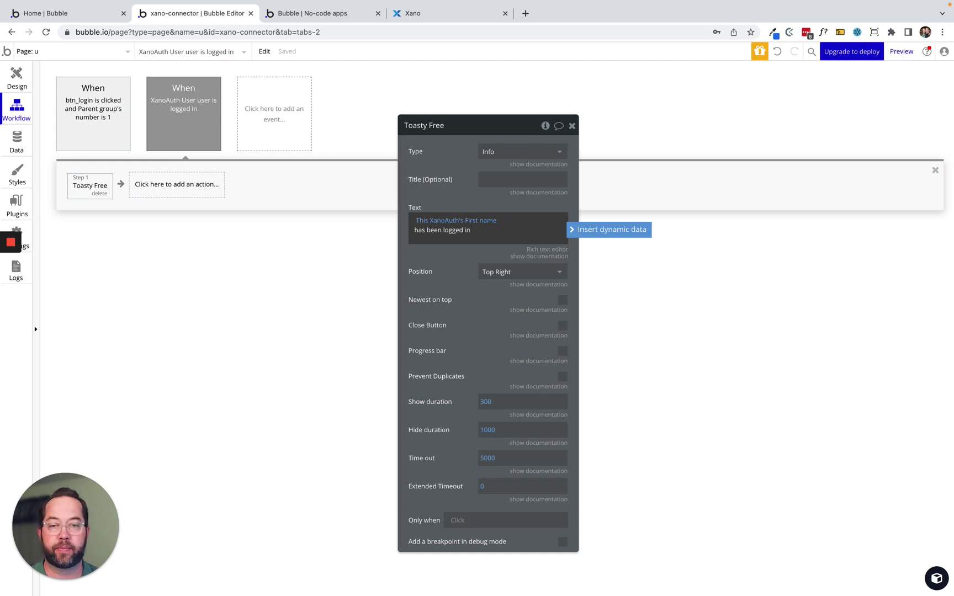
click(443, 281)
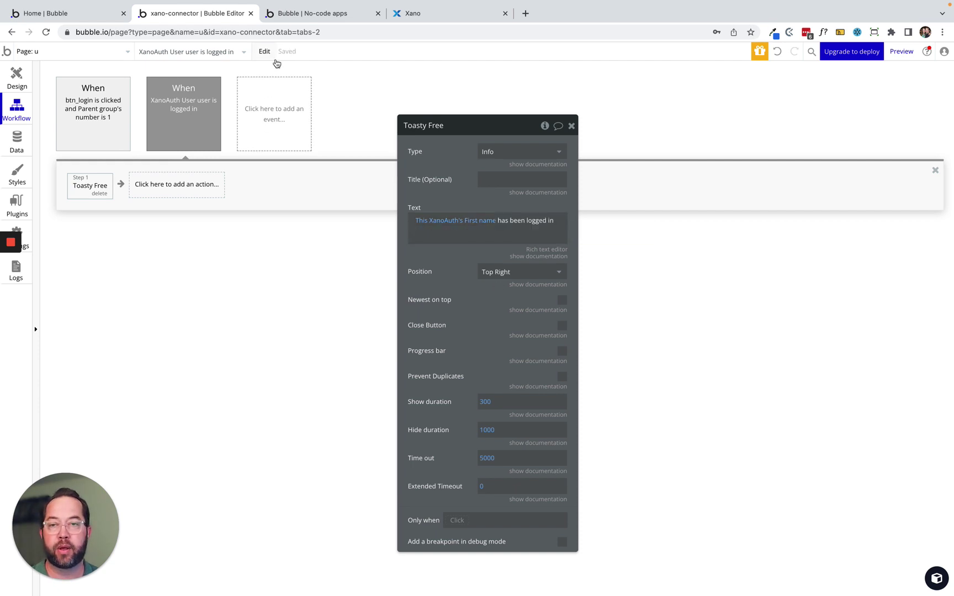
click(447, 14)
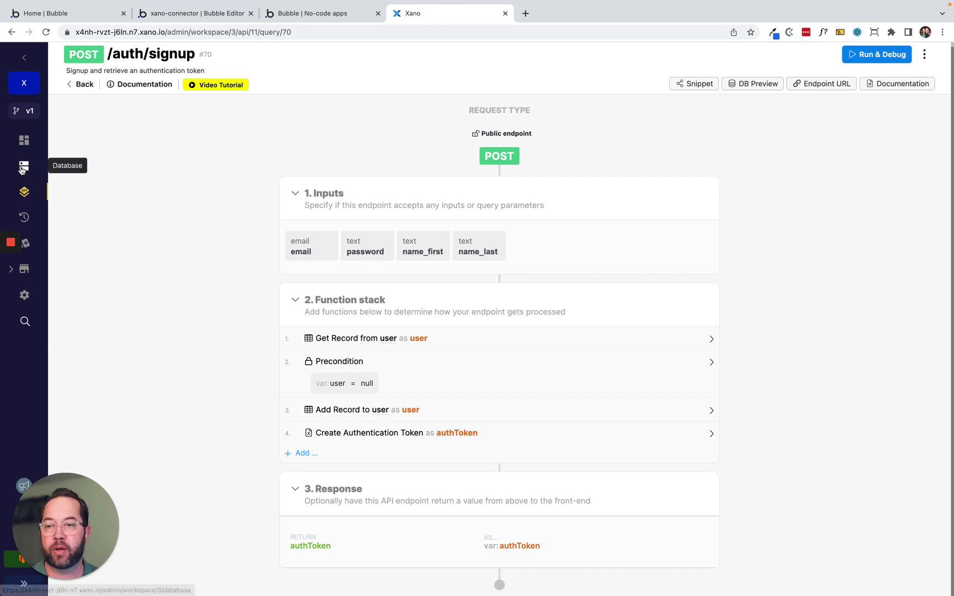
Confirm Xano's user table has 0 records, then reload the live app's signup page.
click(30, 161)
click(165, 177)
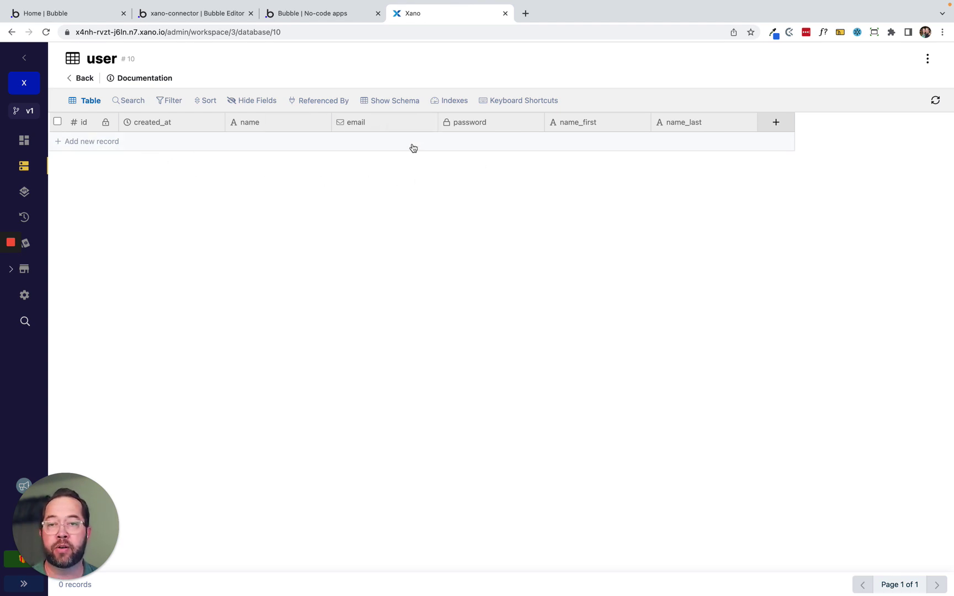
click(313, 16)
click(255, 57)
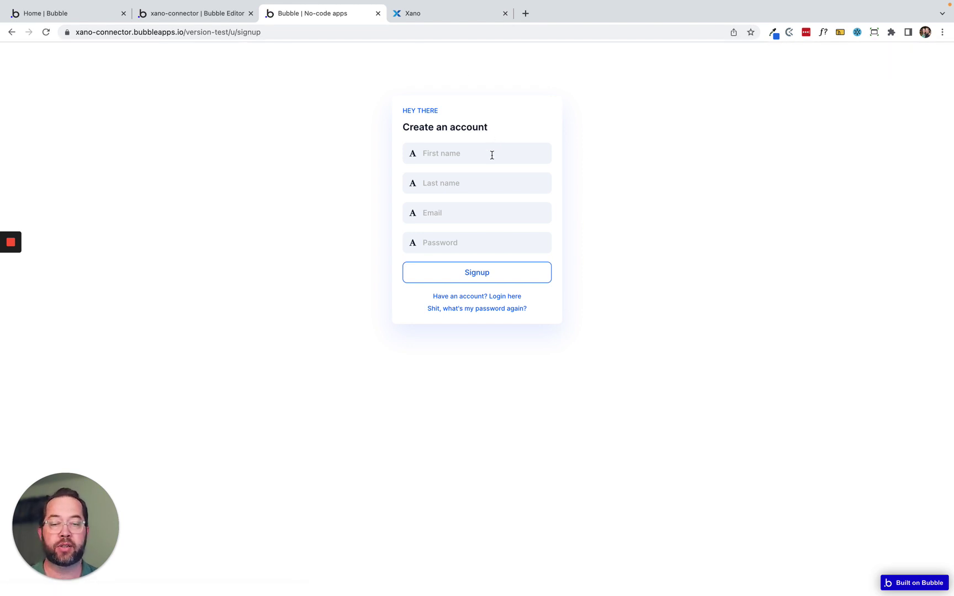
Fill the signup form with a test user's names, e-mail and password, submit it, and view Xano's user table.
text(John)
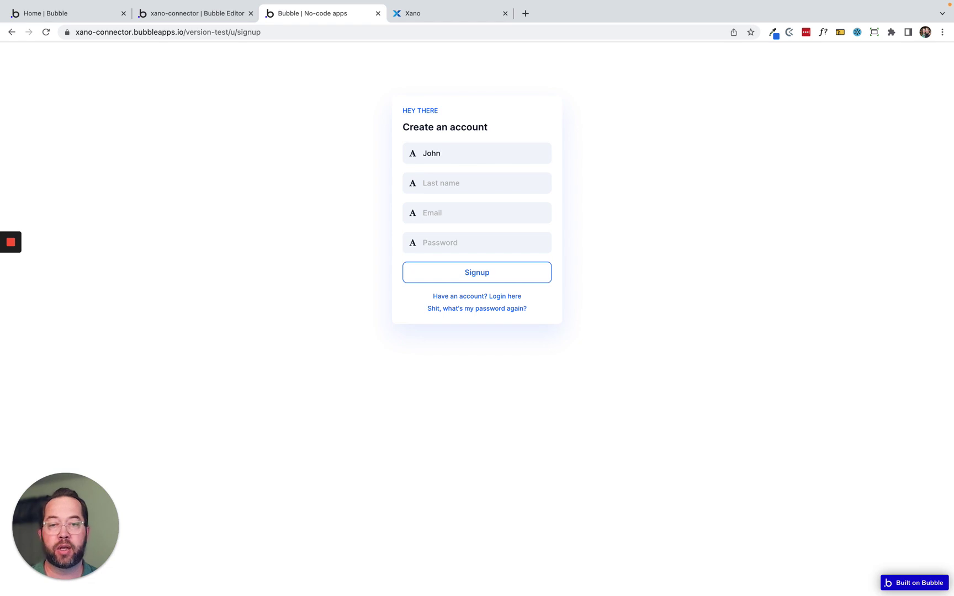
text(A[p)
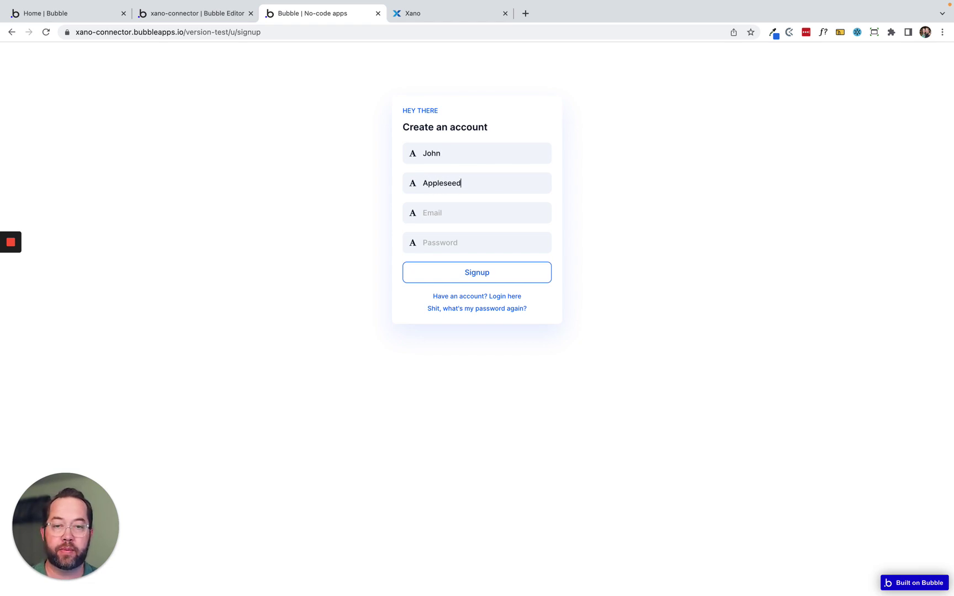
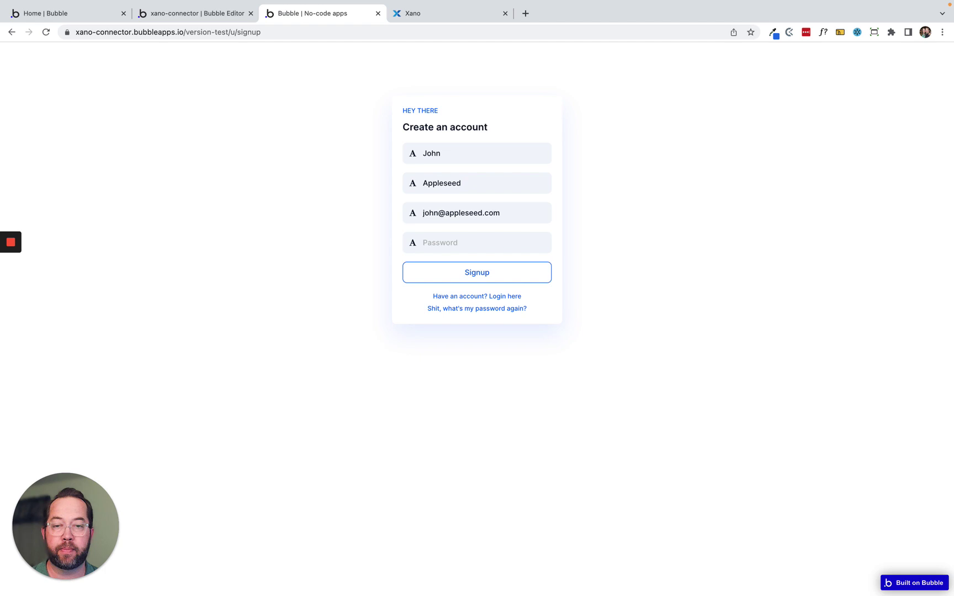
click(475, 242)
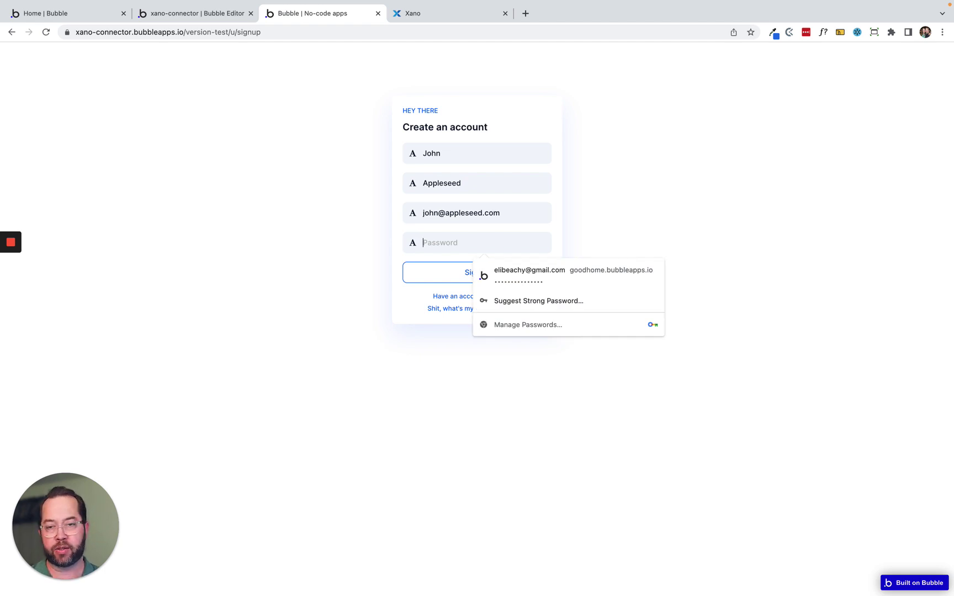
text(•••)
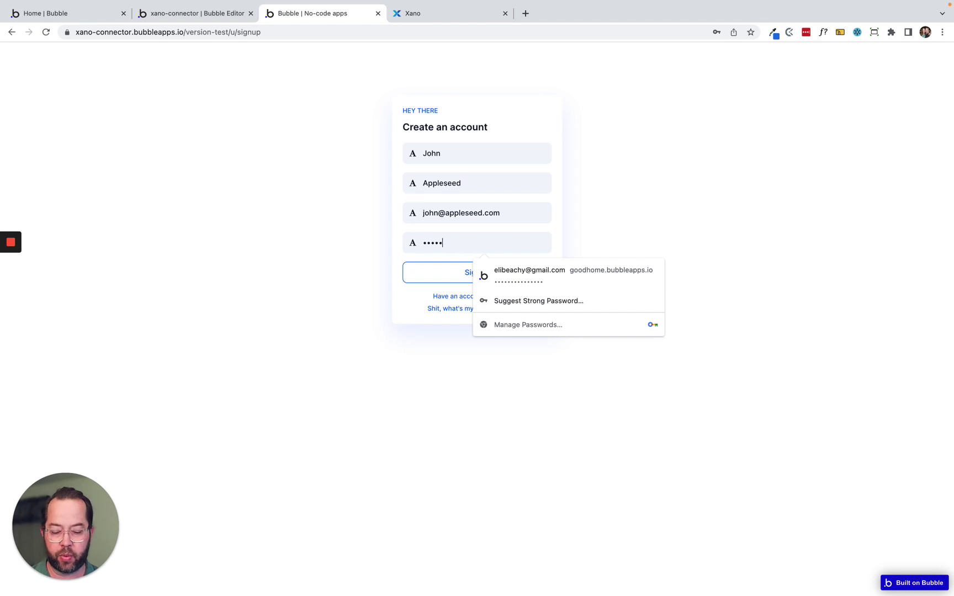
click(475, 388)
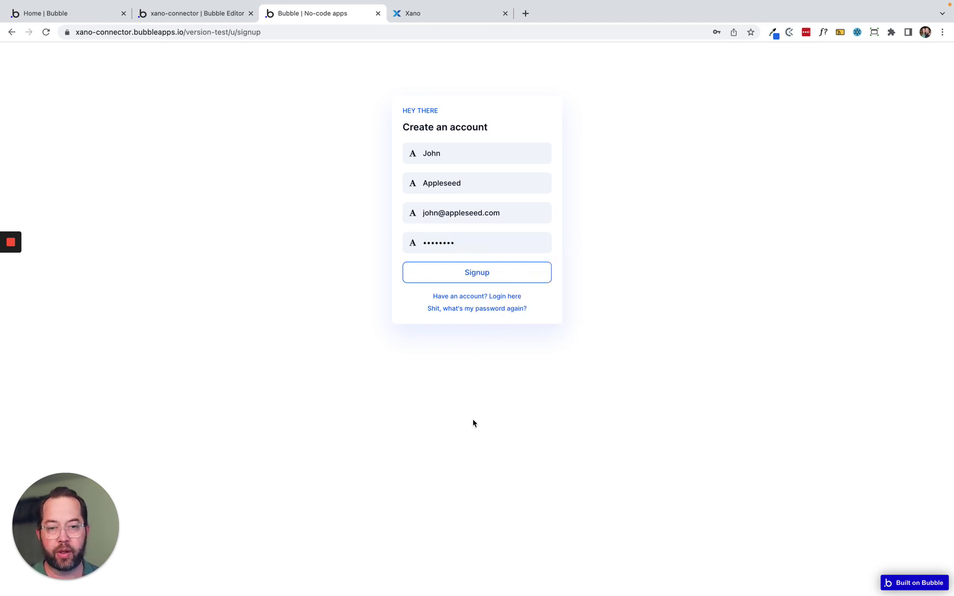
click(467, 277)
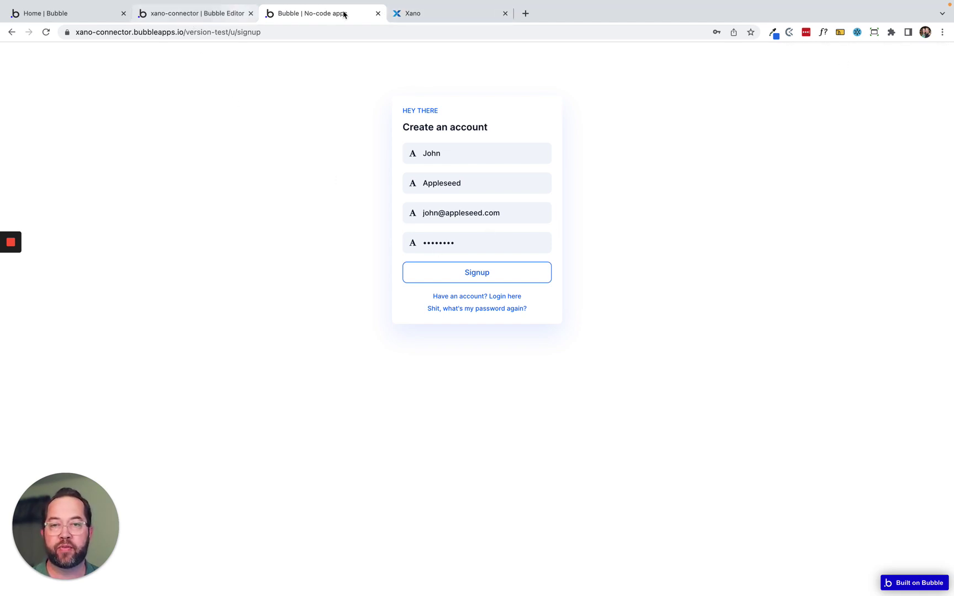
click(426, 12)
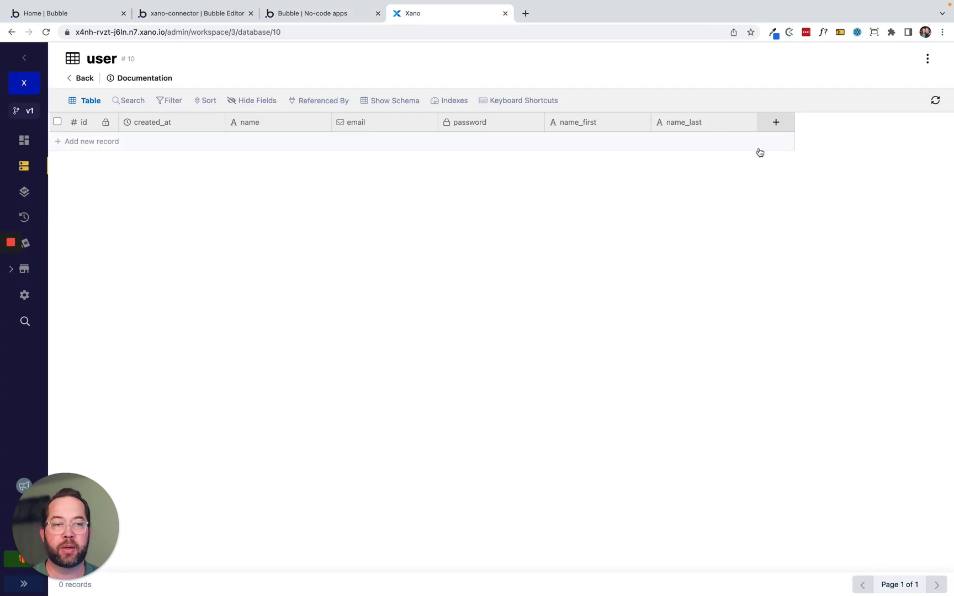
Refresh Xano's user table to show the new signup record, then go back to the app.
click(935, 101)
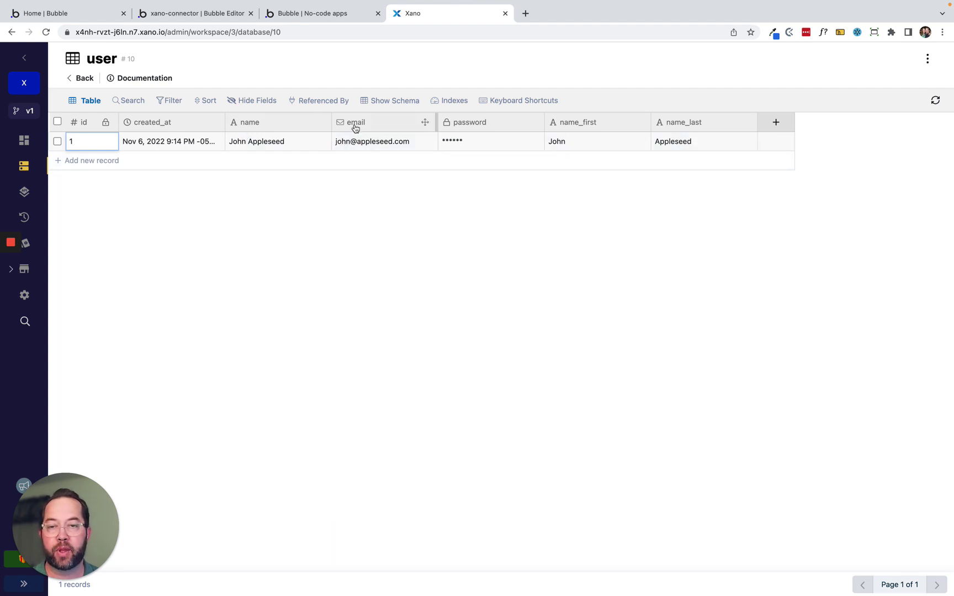
click(298, 16)
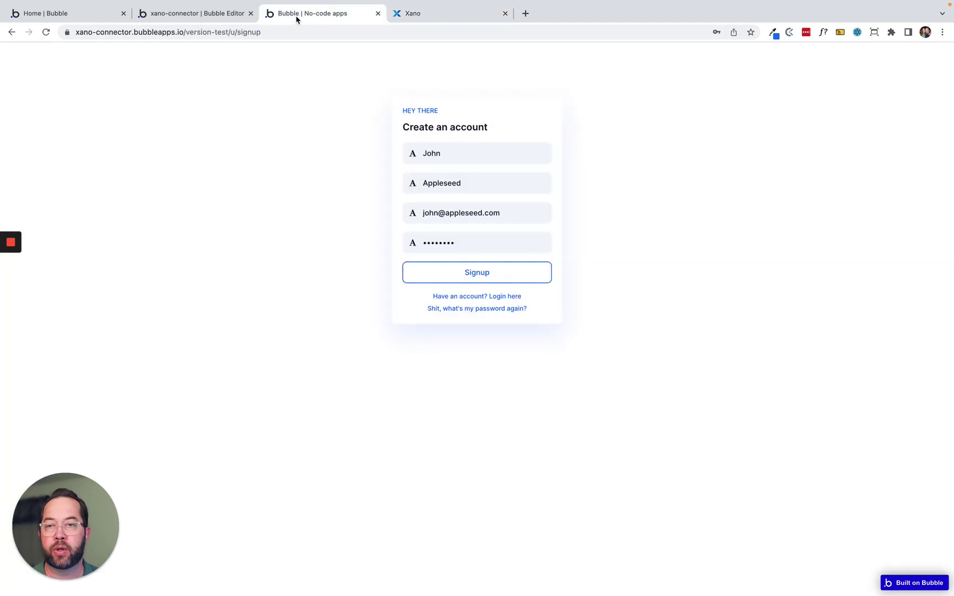
Return to the Bubble editor and switch from Workflows to the u page's Design view.
click(196, 15)
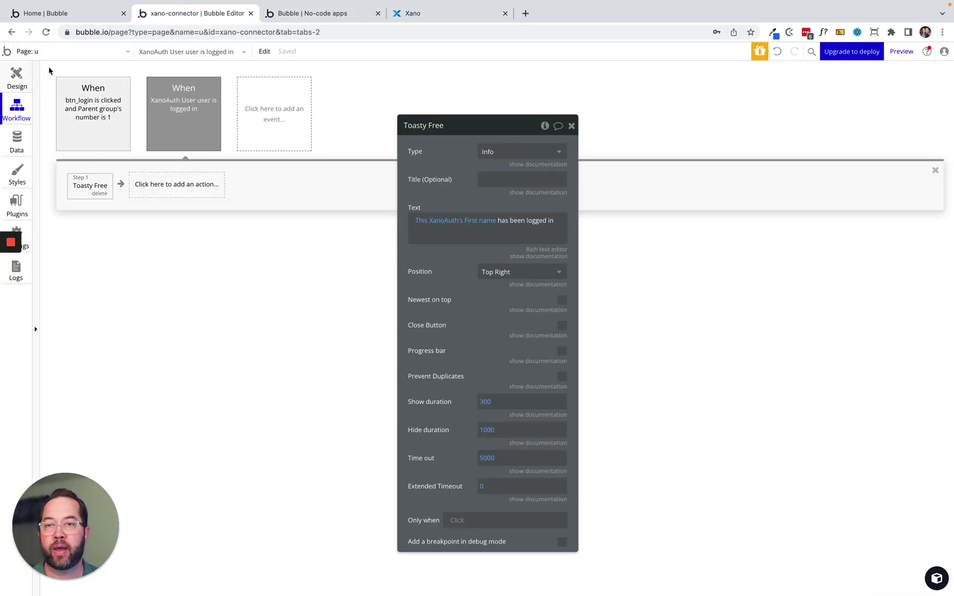
click(423, 13)
click(303, 17)
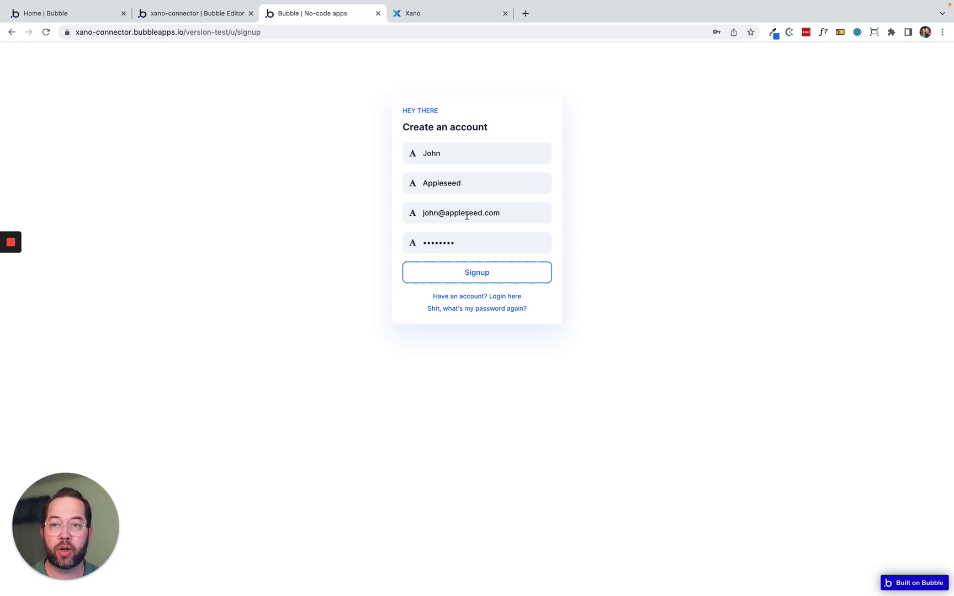
click(203, 17)
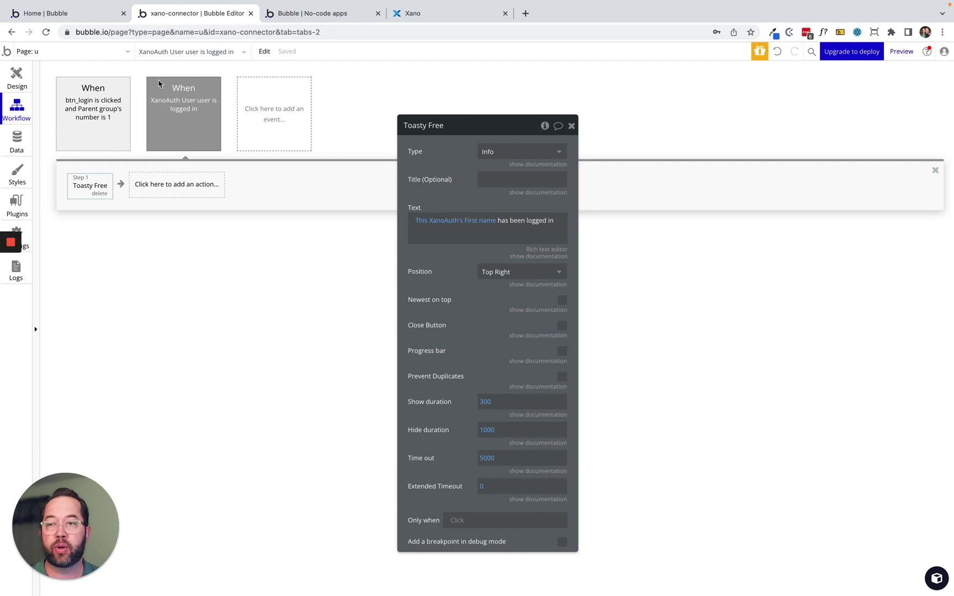
click(12, 72)
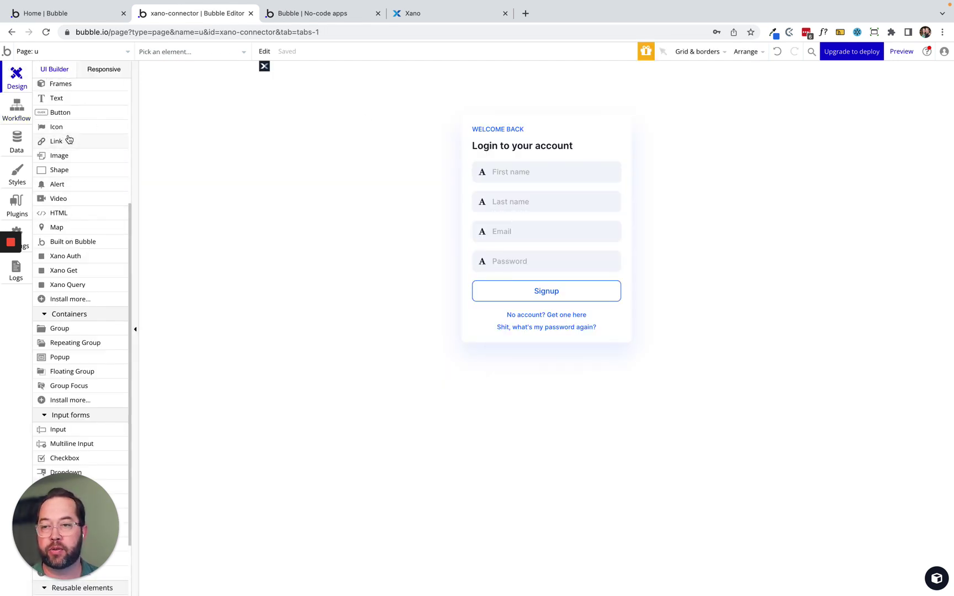
Add a text element to the page with width 500 and a 20 px top margin.
click(63, 101)
click(496, 80)
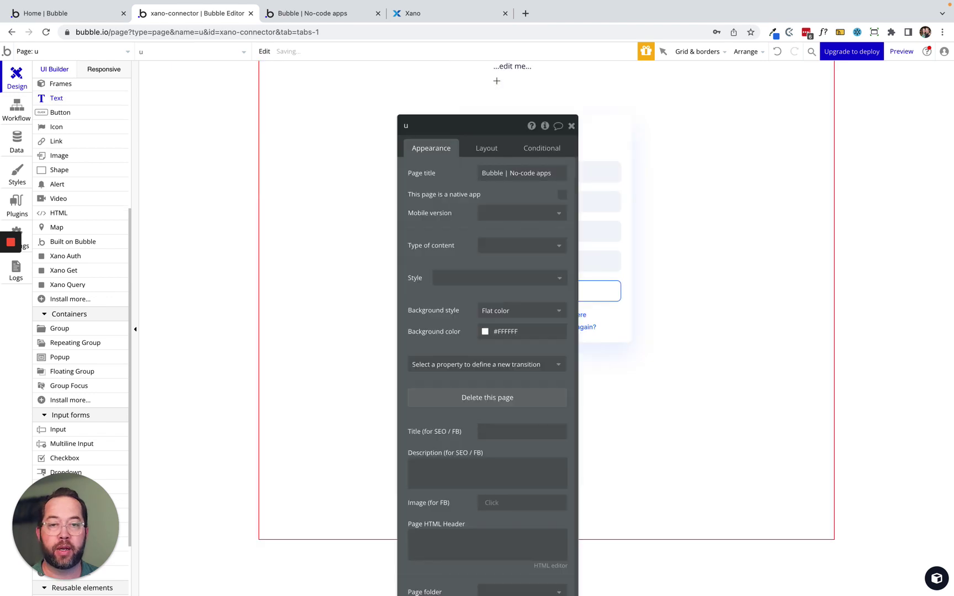
click(481, 150)
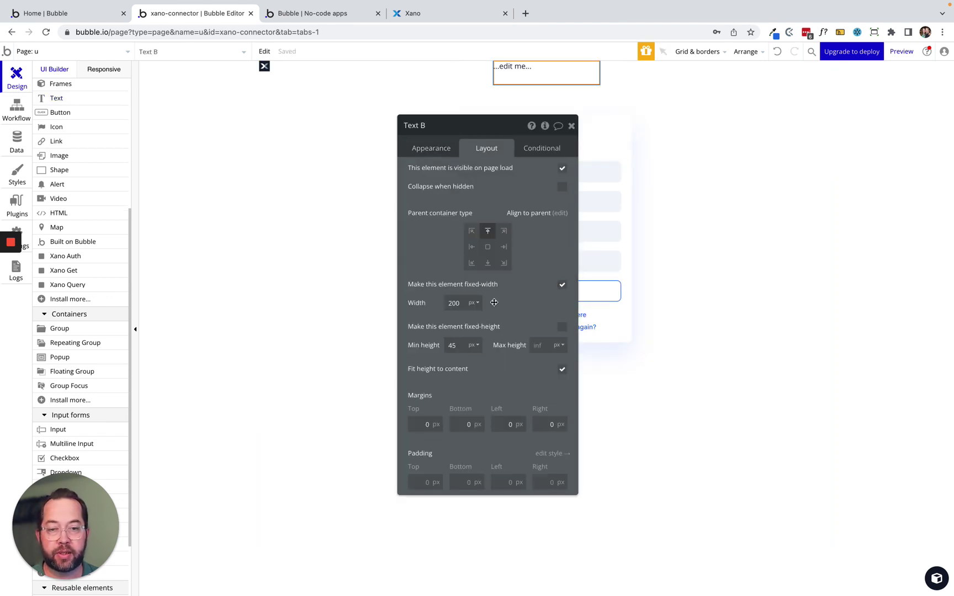
double_click(463, 304)
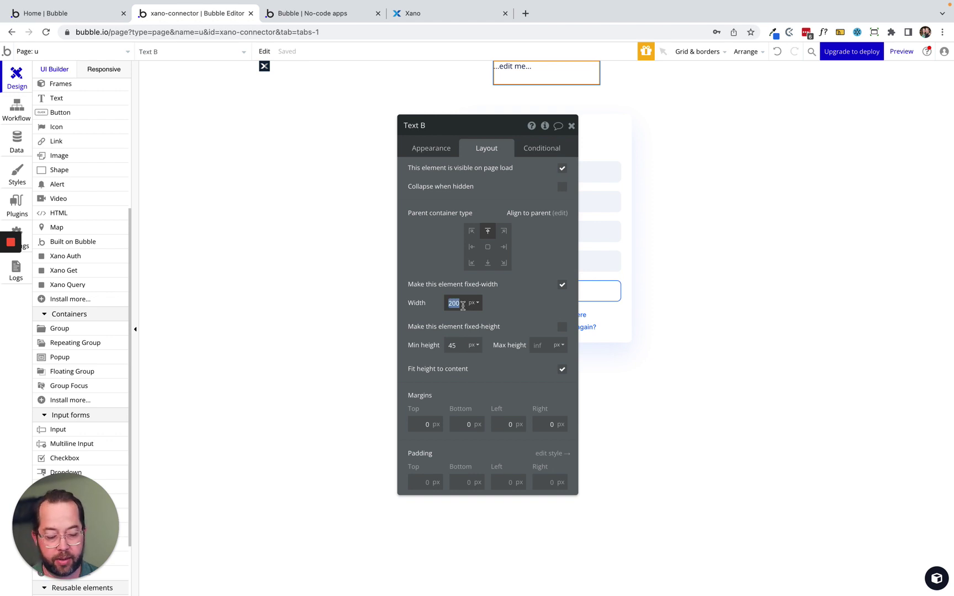
text(500)
key(Return)
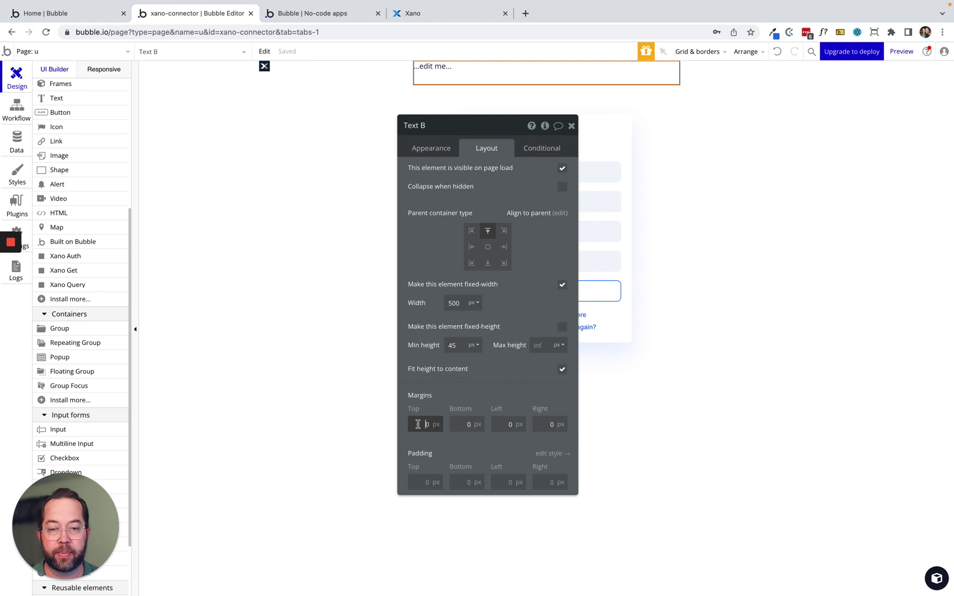
click(426, 243)
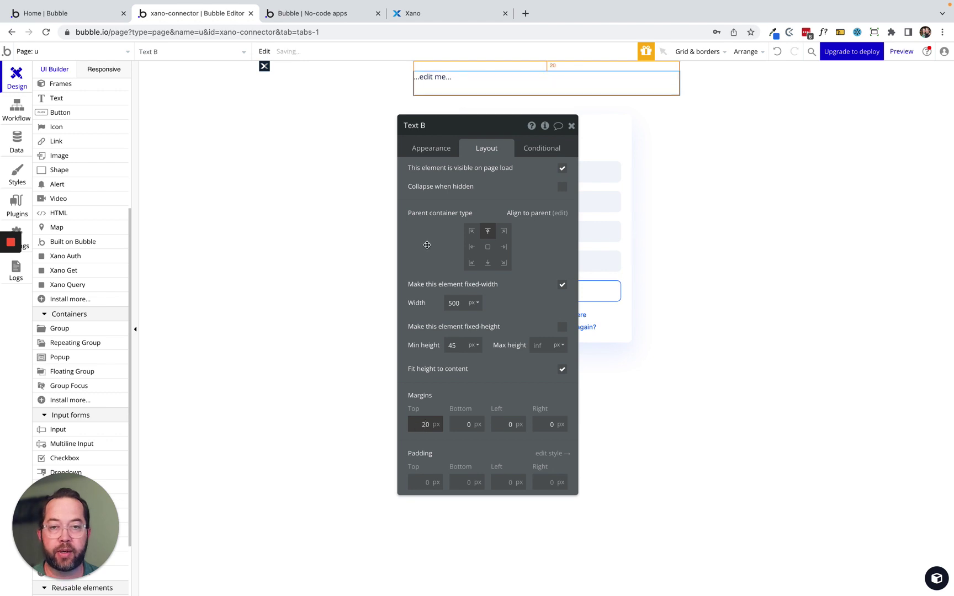
Replace the placeholder text with the XanoAuth User's First name and Last name.
click(424, 151)
triple_click(424, 174)
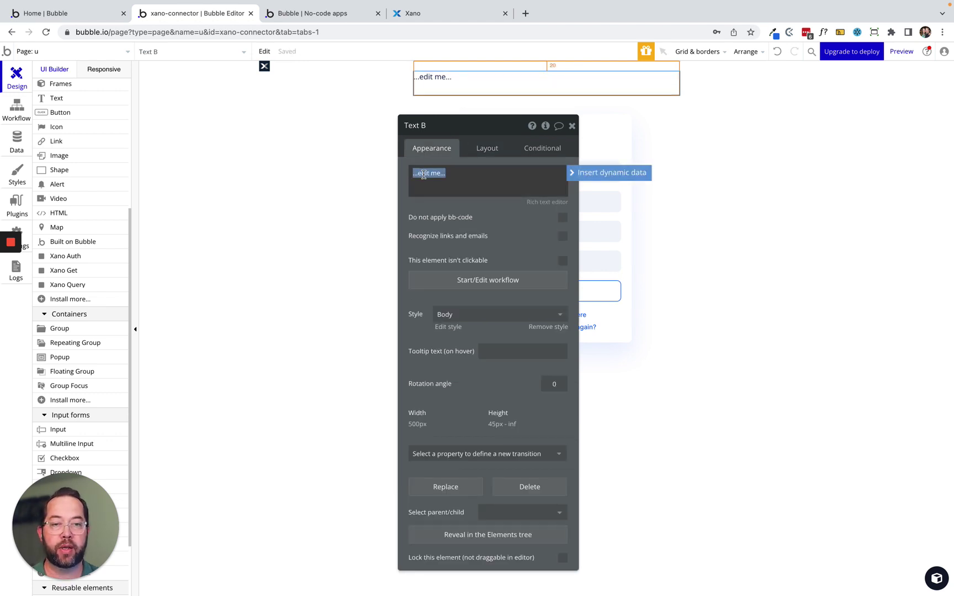
click(635, 172)
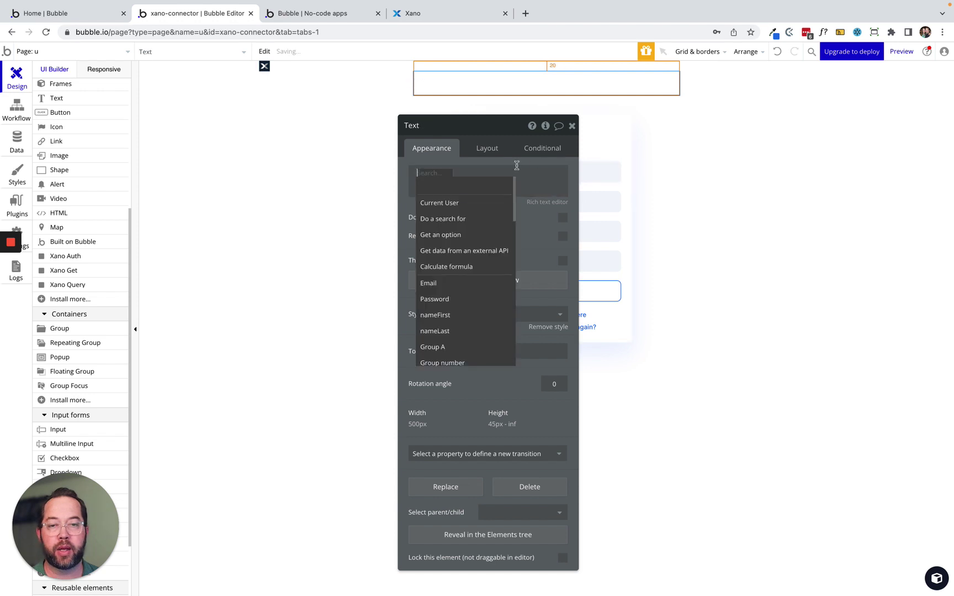
text(xa)
click(447, 202)
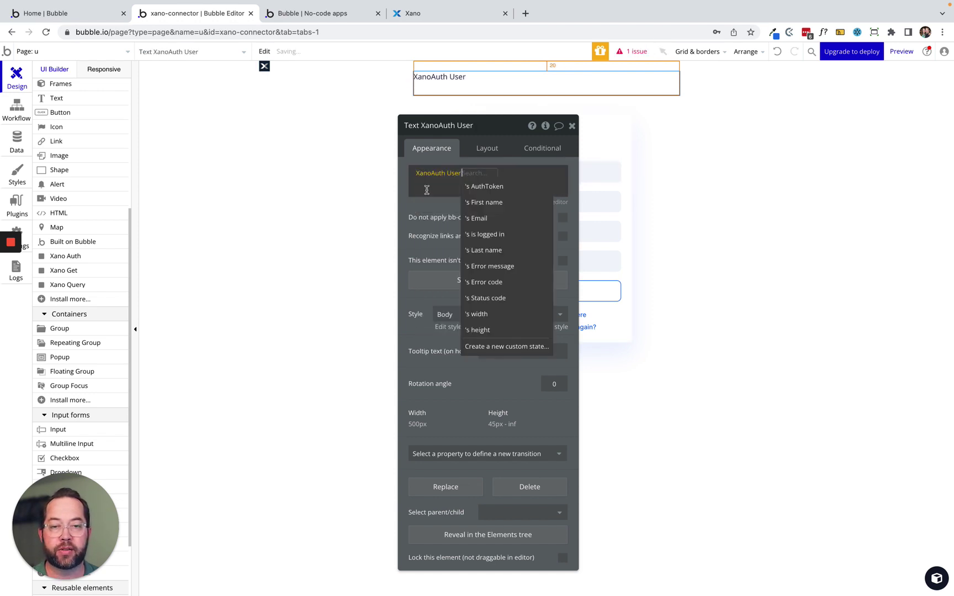
click(495, 203)
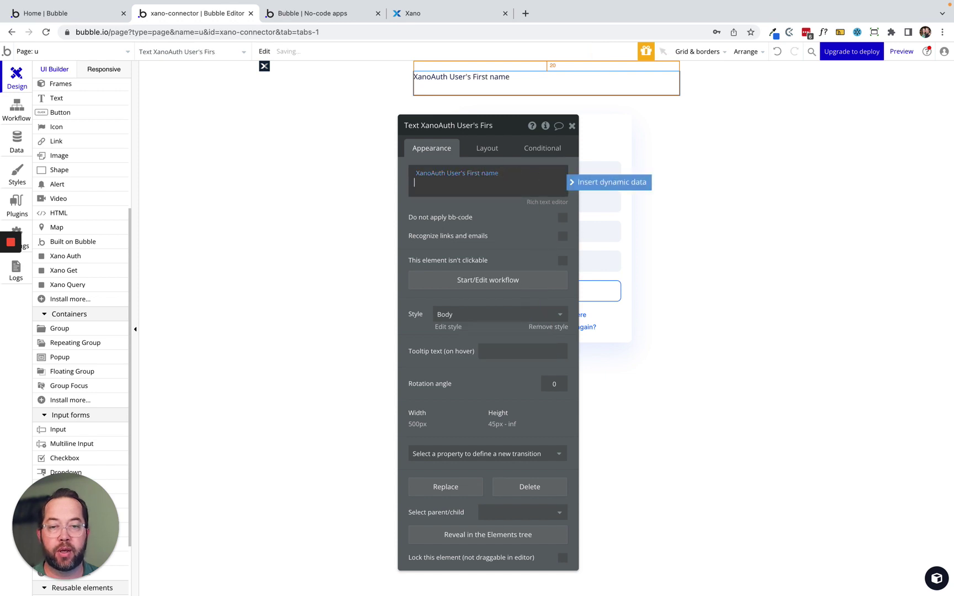
click(608, 183)
text(a)
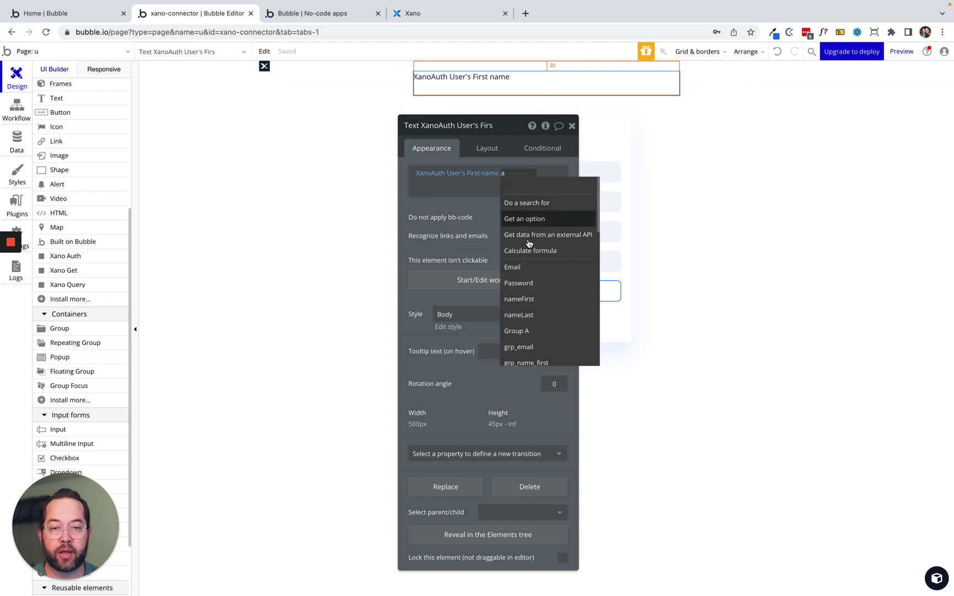
key(BackSpace)
text(xa)
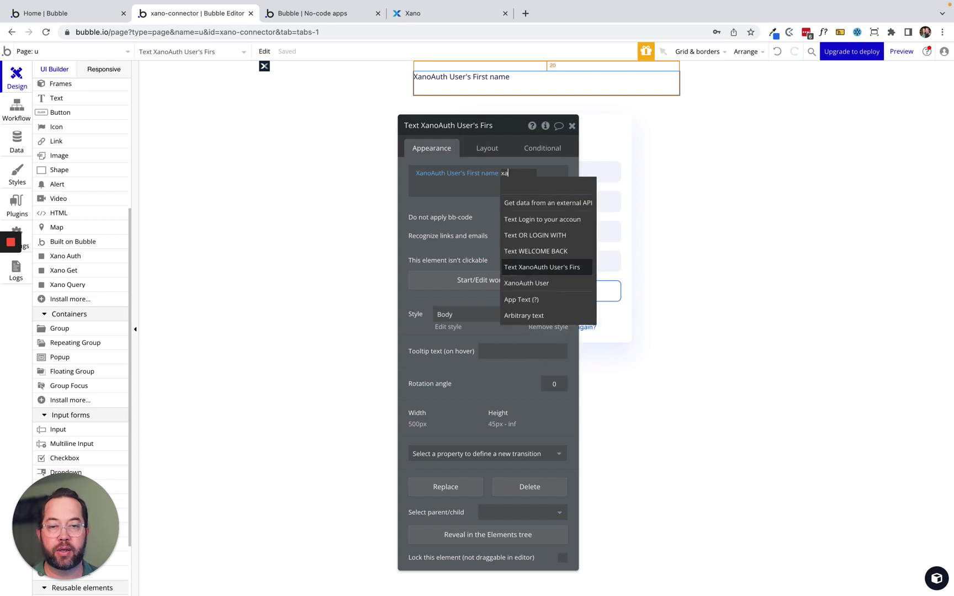
click(546, 221)
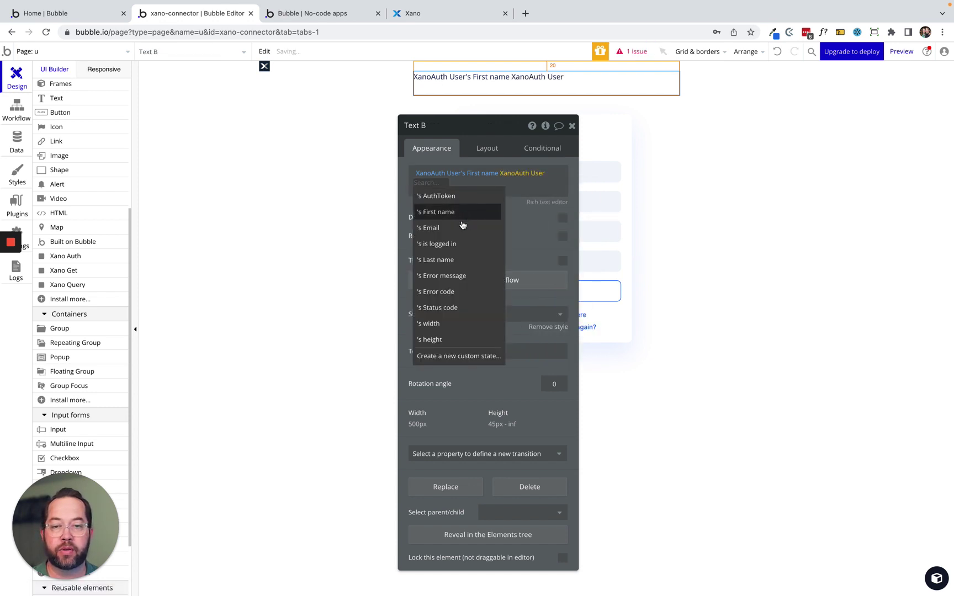
click(455, 261)
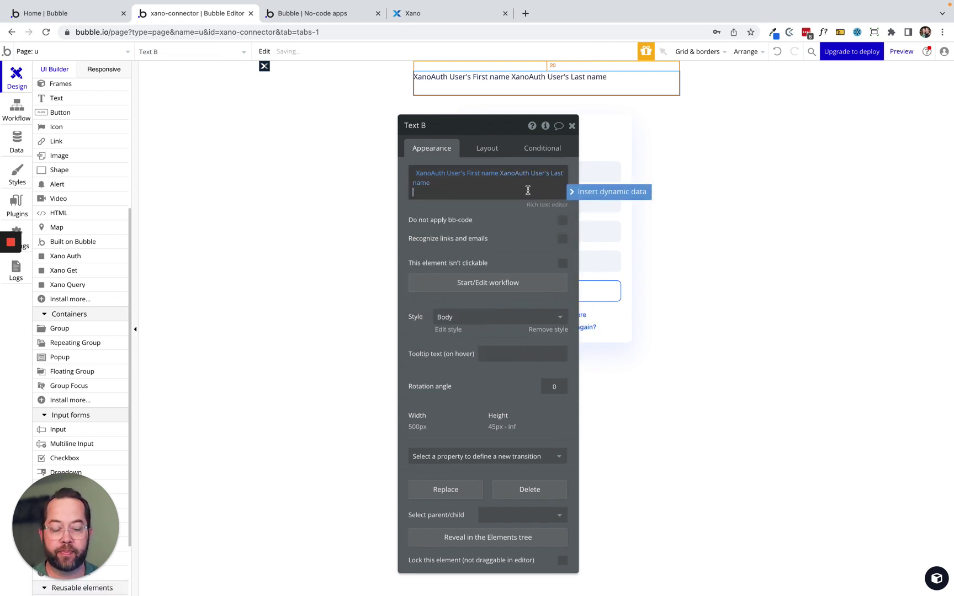
On a new line, insert the XanoAuth User's is logged in value, formatted as text.
key(Return)
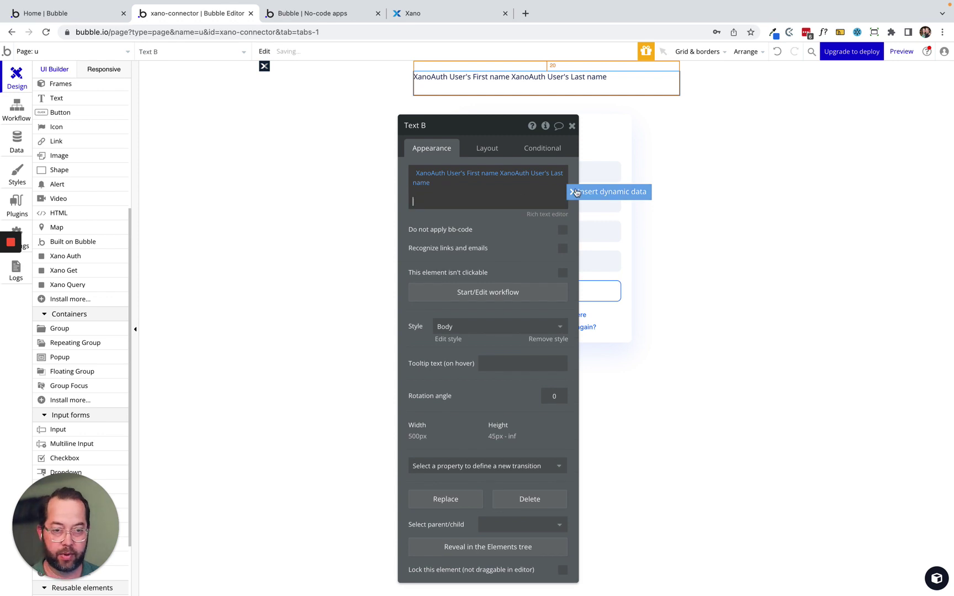
click(607, 192)
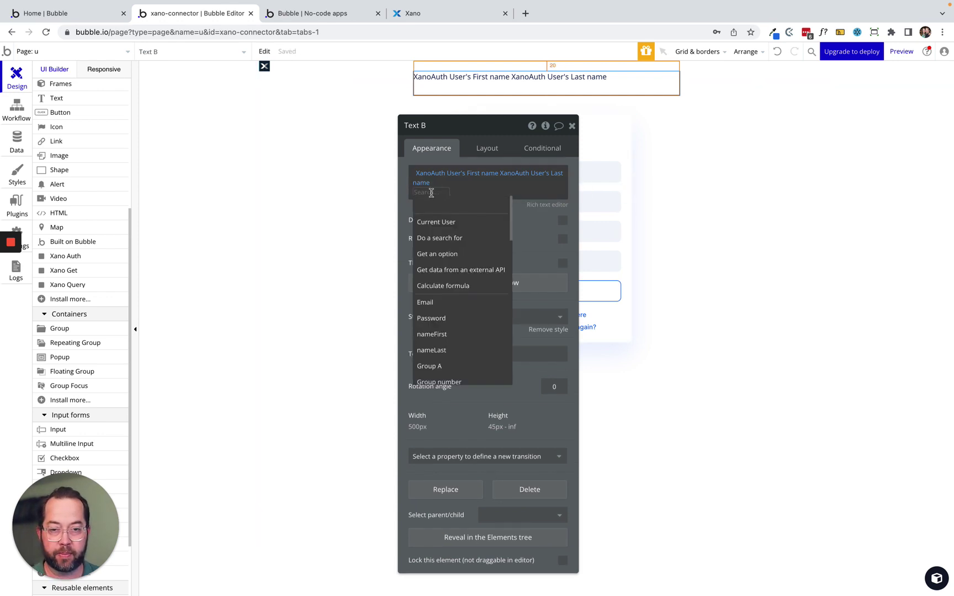
text(xano)
click(444, 221)
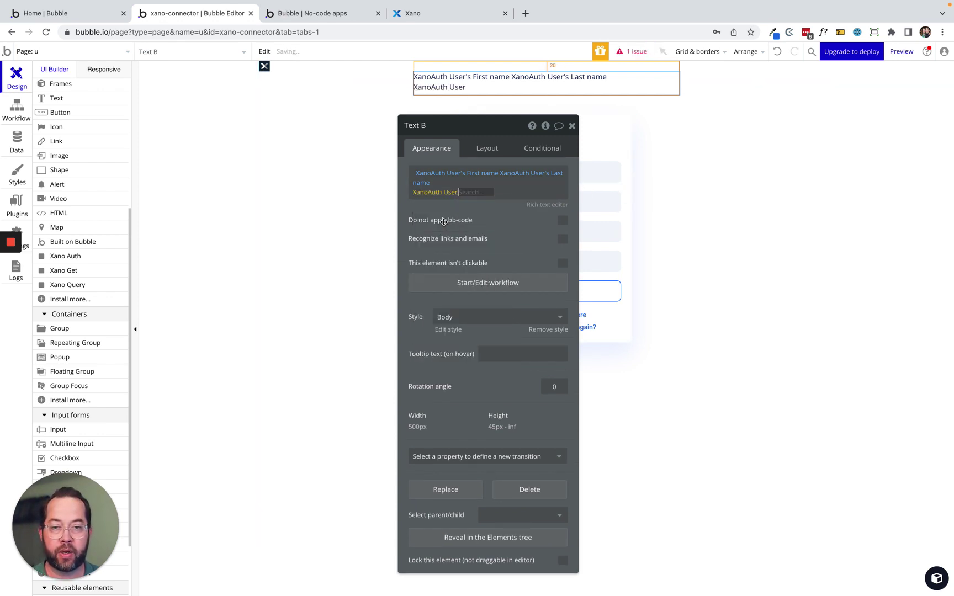
click(497, 252)
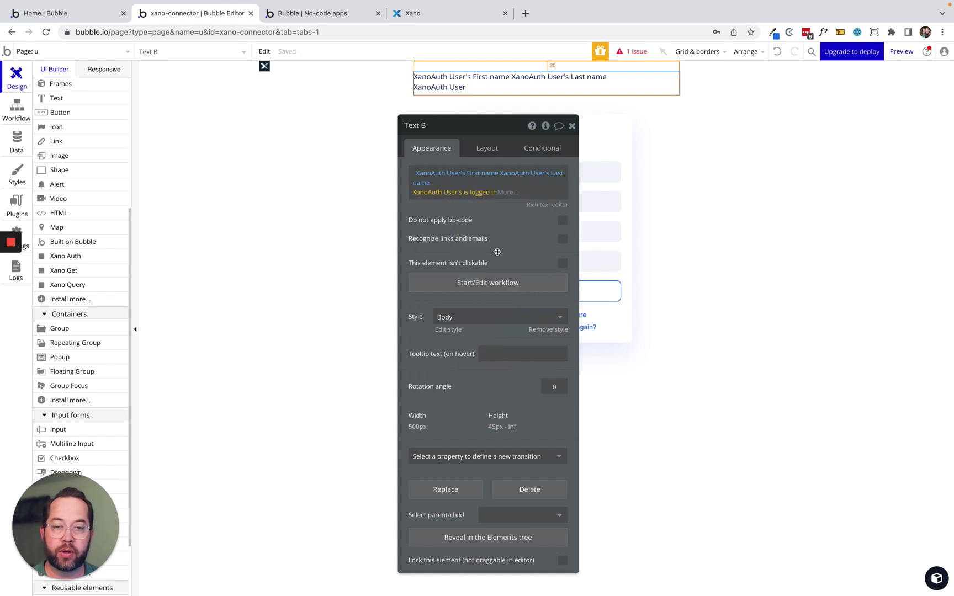
click(505, 192)
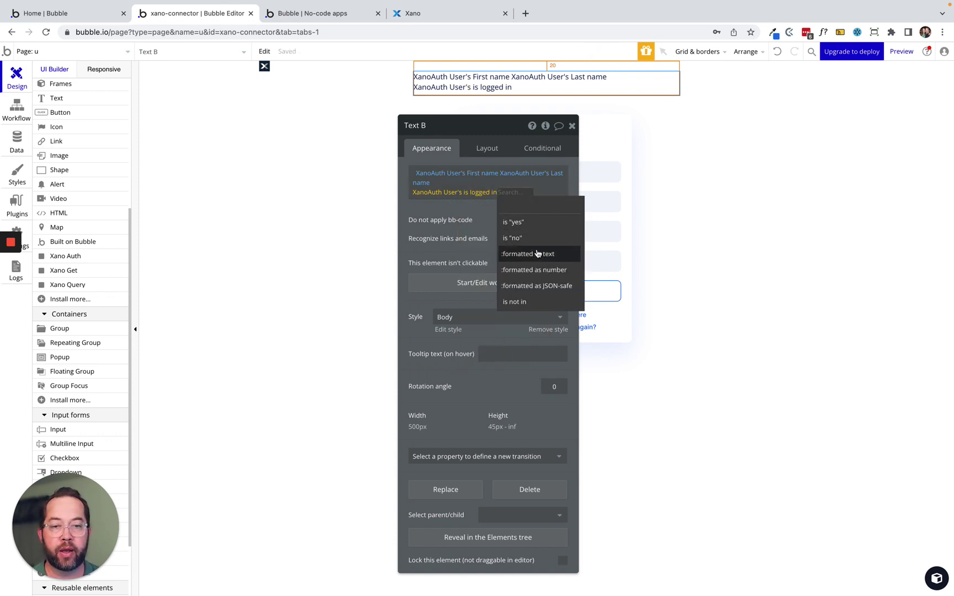
click(530, 254)
Word the status as 'Yes they are logged in' / 'No They are not logged in' and reload the live page.
click(333, 167)
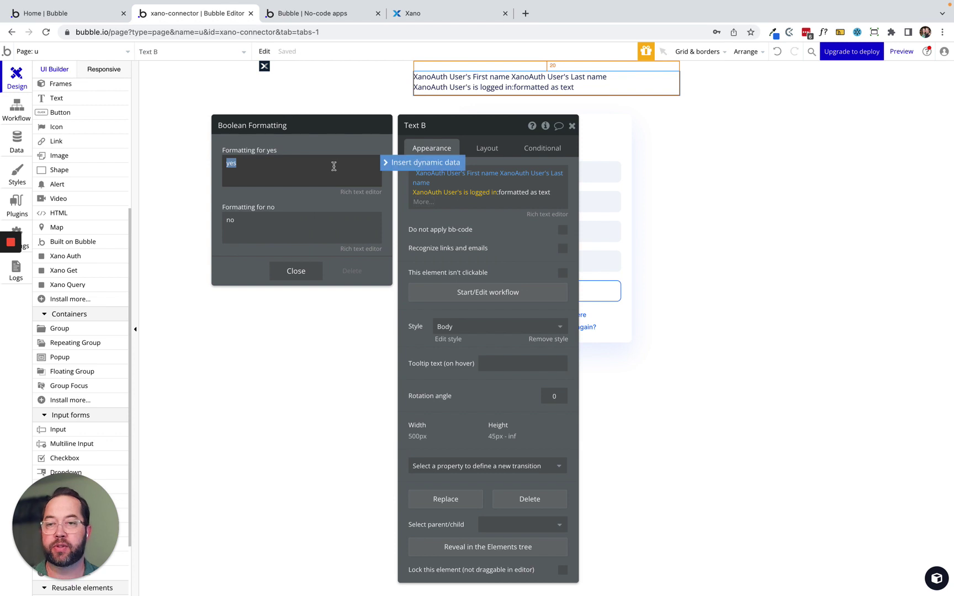
text(Yes they are logged in)
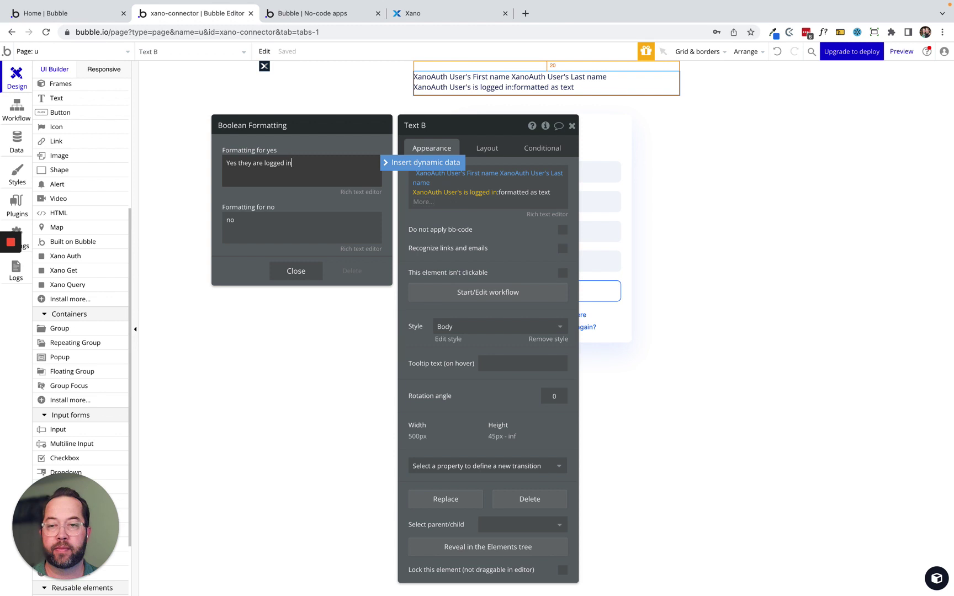
click(310, 218)
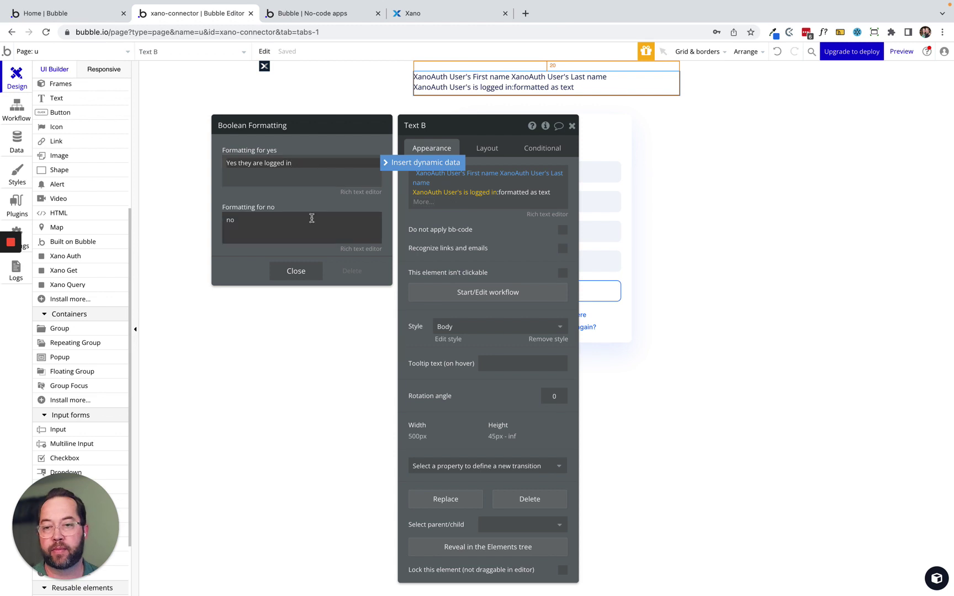
text(No They are not logged in)
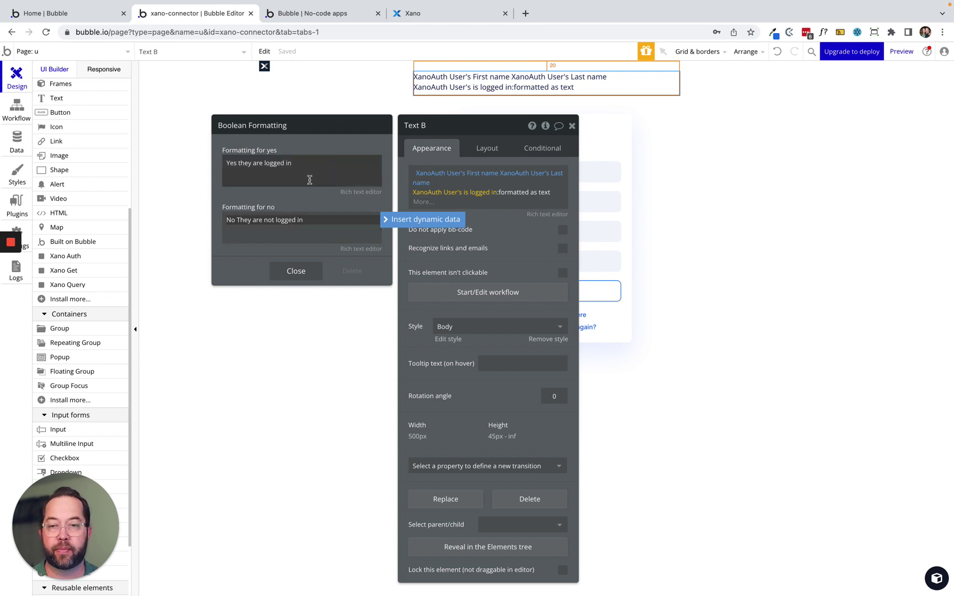
click(335, 16)
click(288, 52)
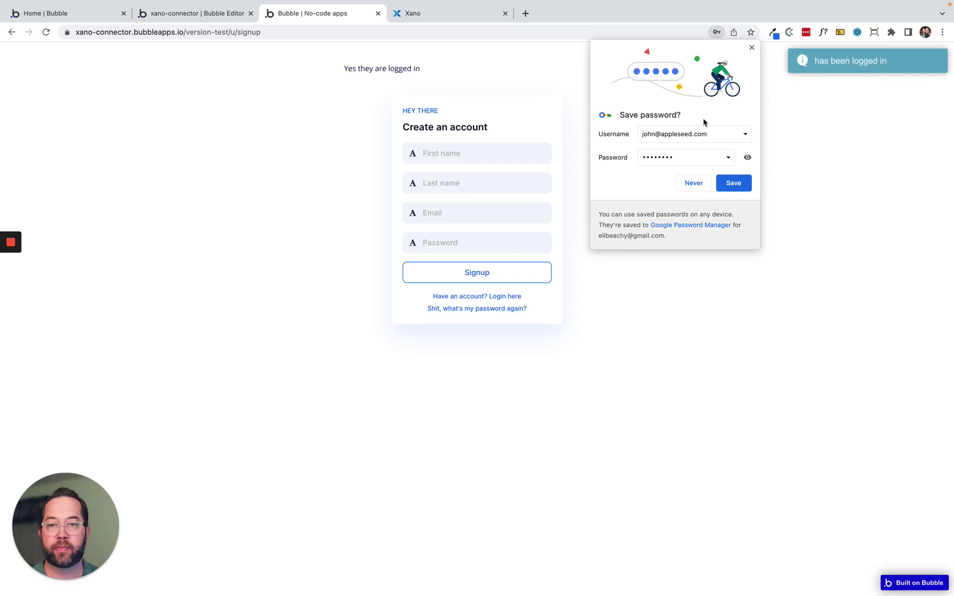
Dismiss the save-password prompt, confirm 'Yes they are logged in' shows, and return to the editor.
click(752, 48)
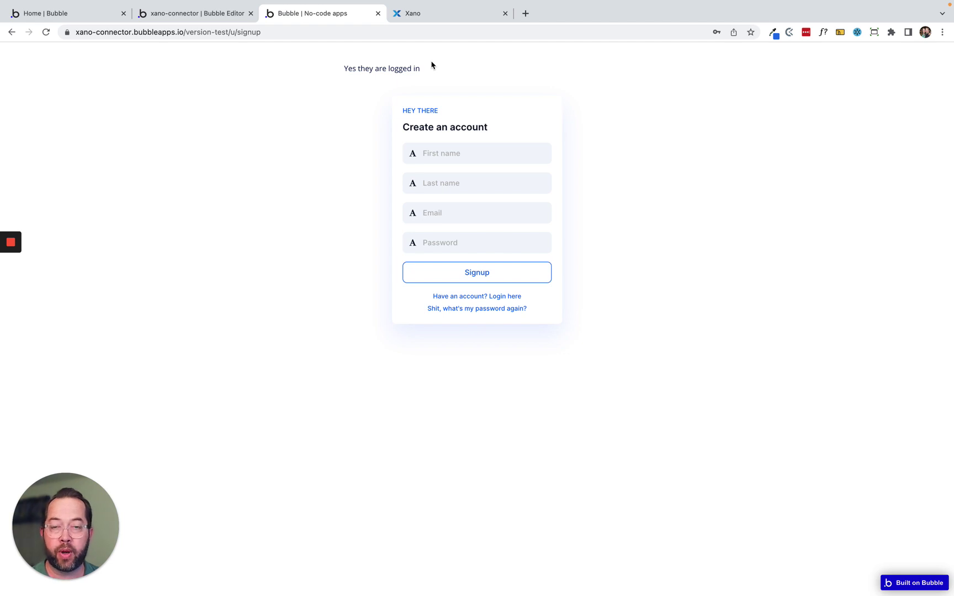
click(207, 16)
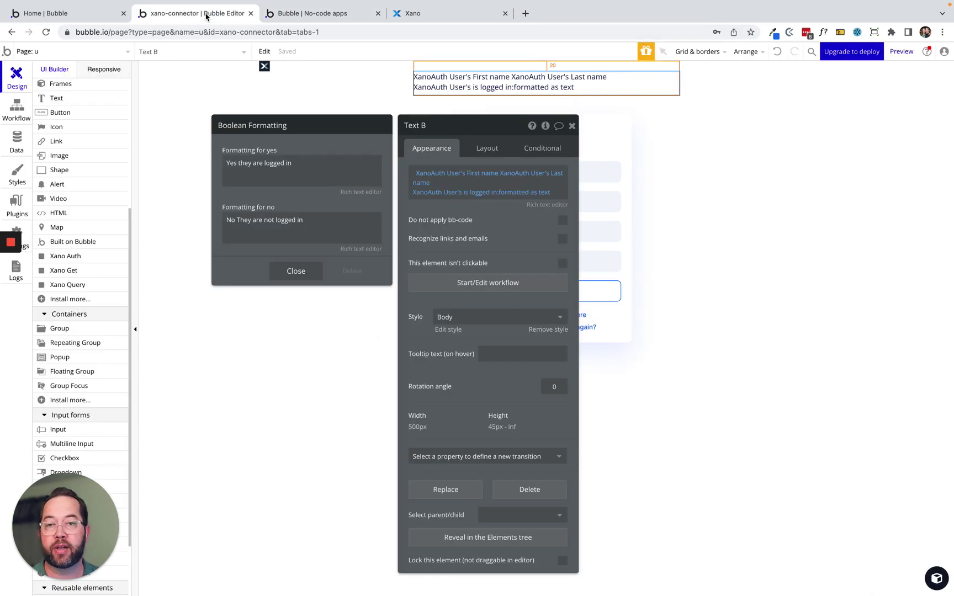
Open the Default API group's /auth/me endpoint and inspect its Get Record from user step.
click(429, 18)
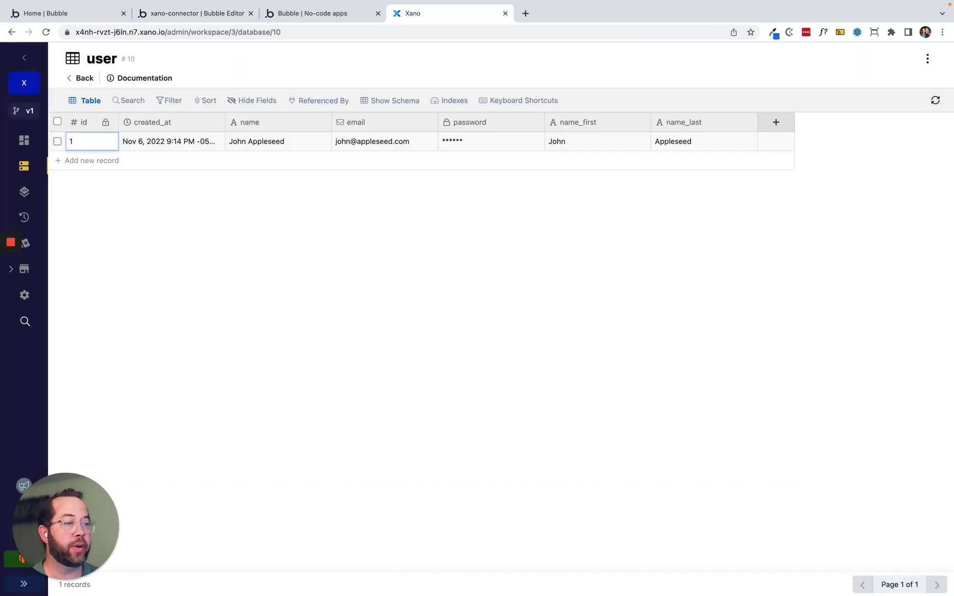
click(24, 192)
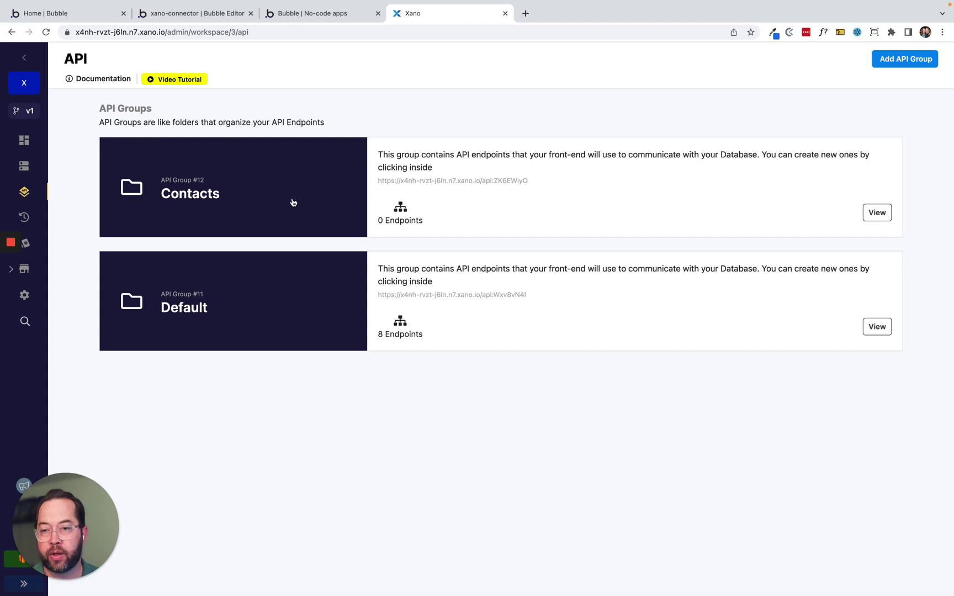
click(310, 276)
click(278, 184)
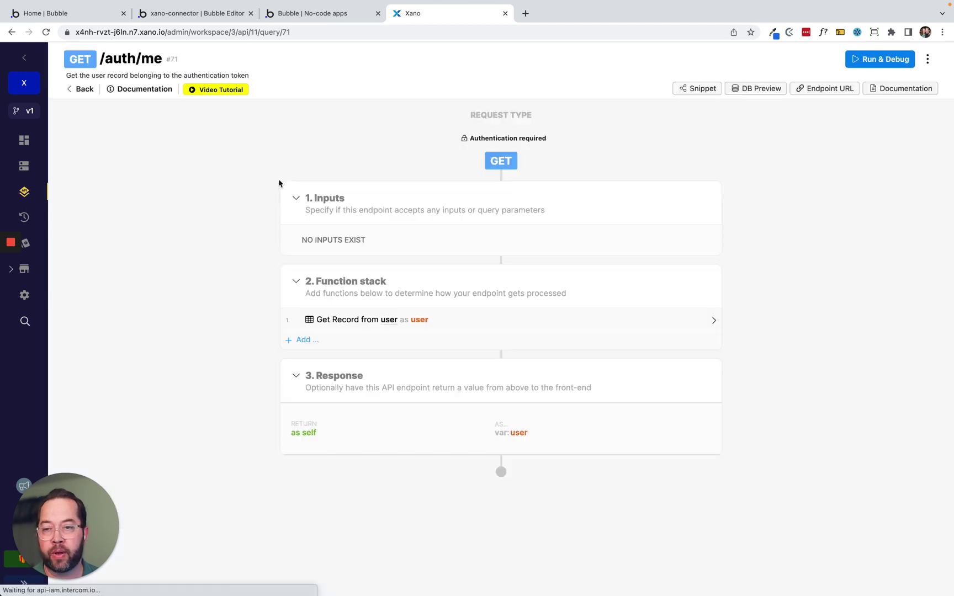
click(495, 322)
click(396, 428)
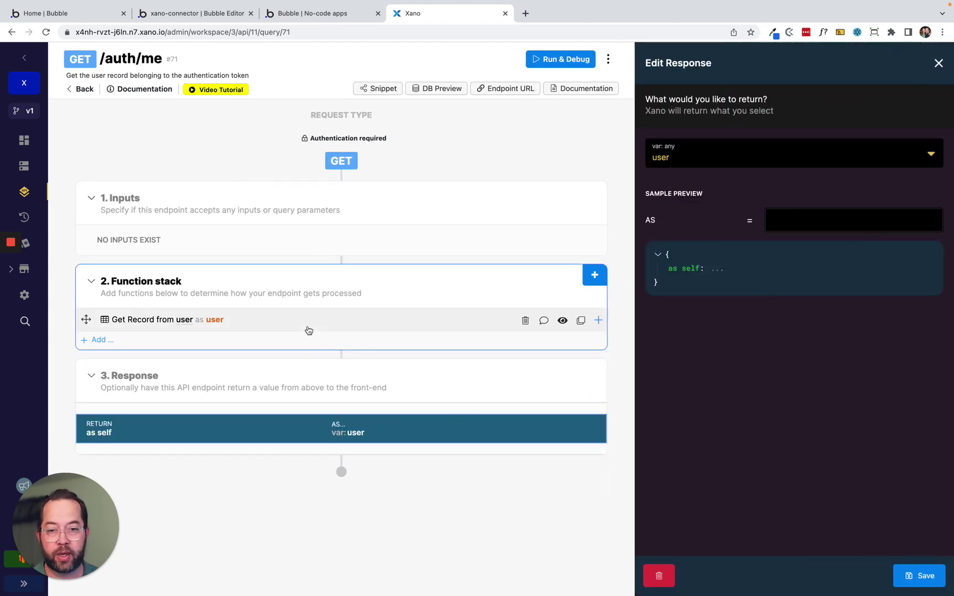
click(309, 325)
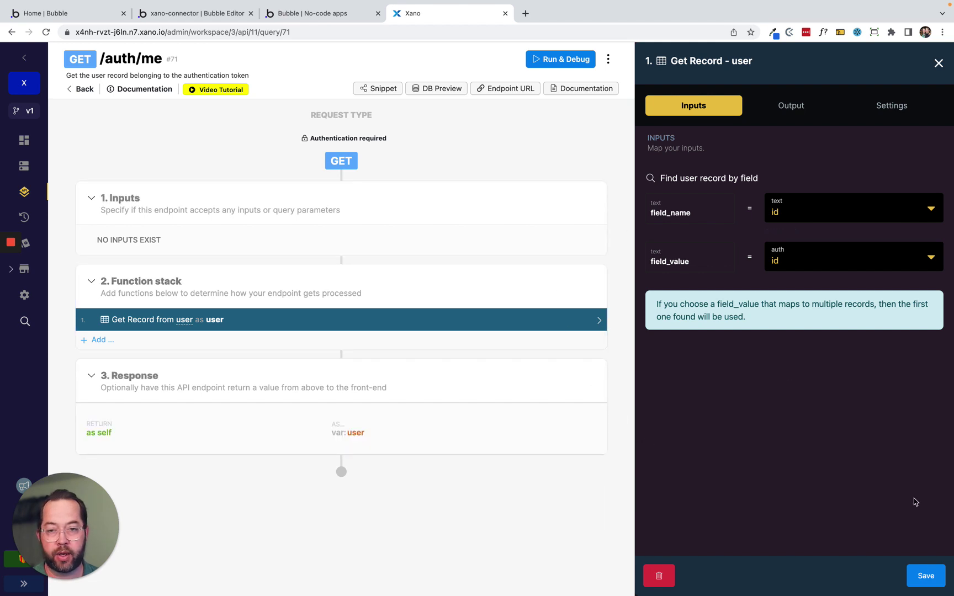
Test-run /auth/me using the newly signed-up user's auth token.
click(559, 59)
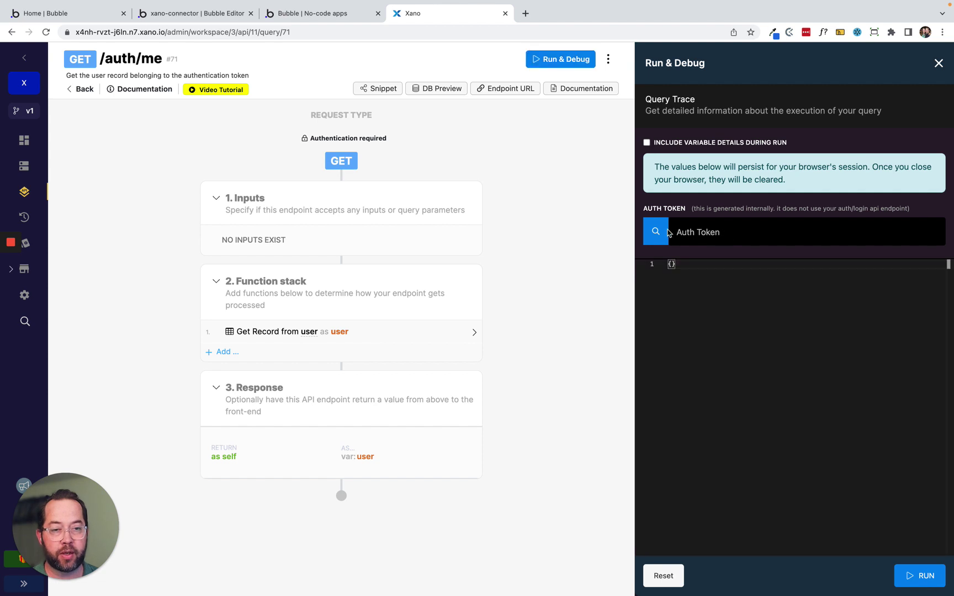
click(655, 232)
click(693, 315)
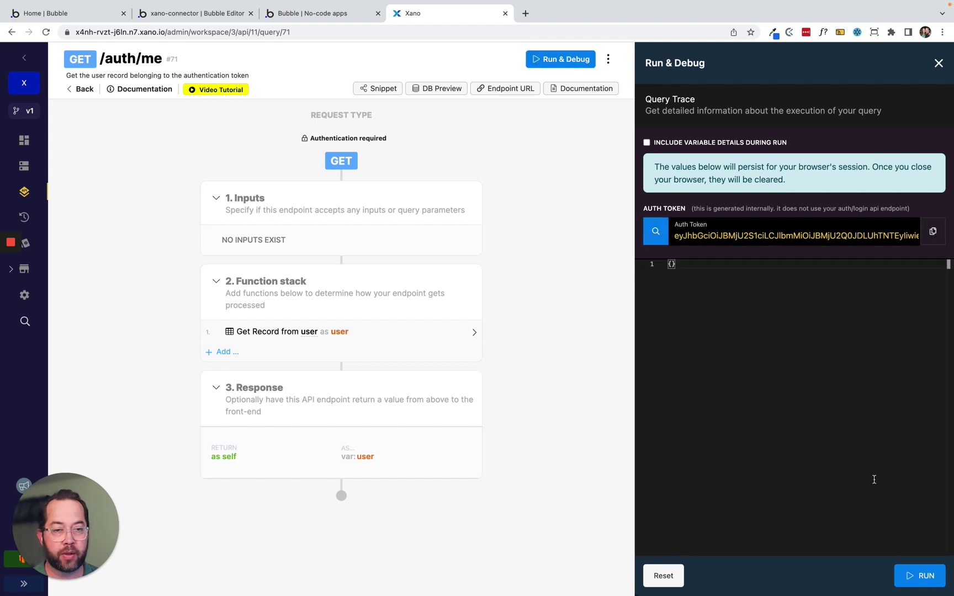
click(918, 576)
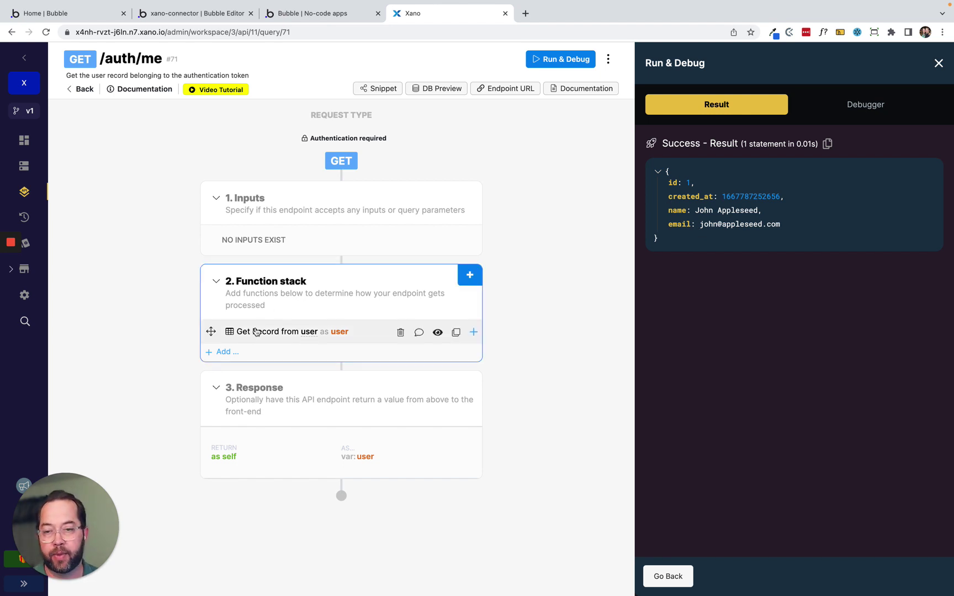
Customize the Get Record output to exclude password, save the function, and return to the app.
click(256, 331)
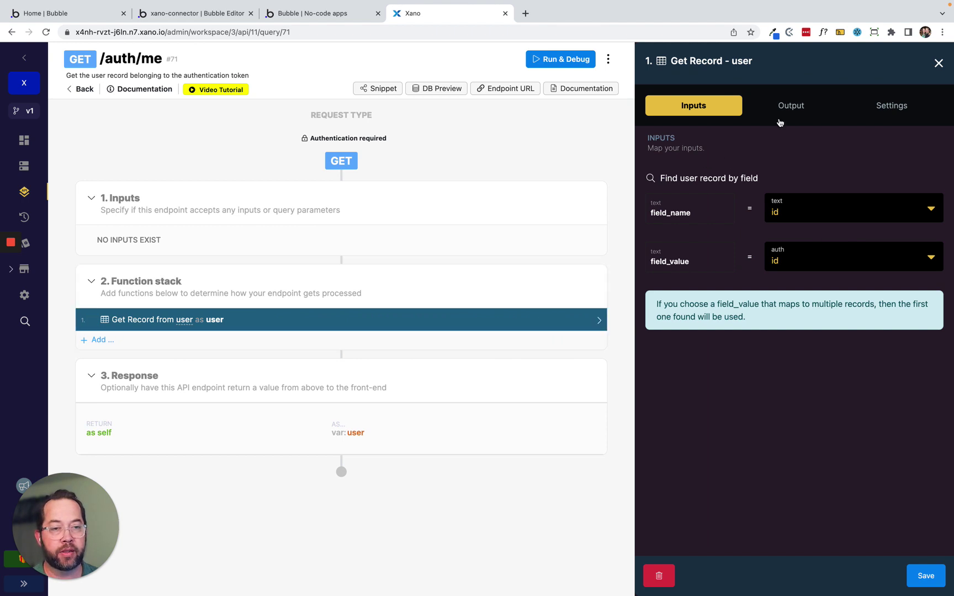
click(791, 105)
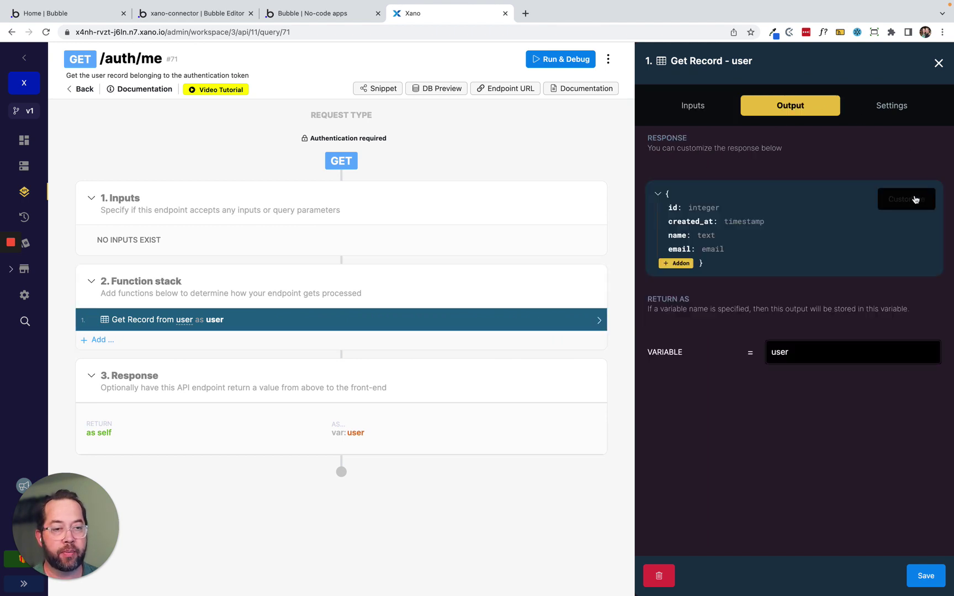
click(914, 199)
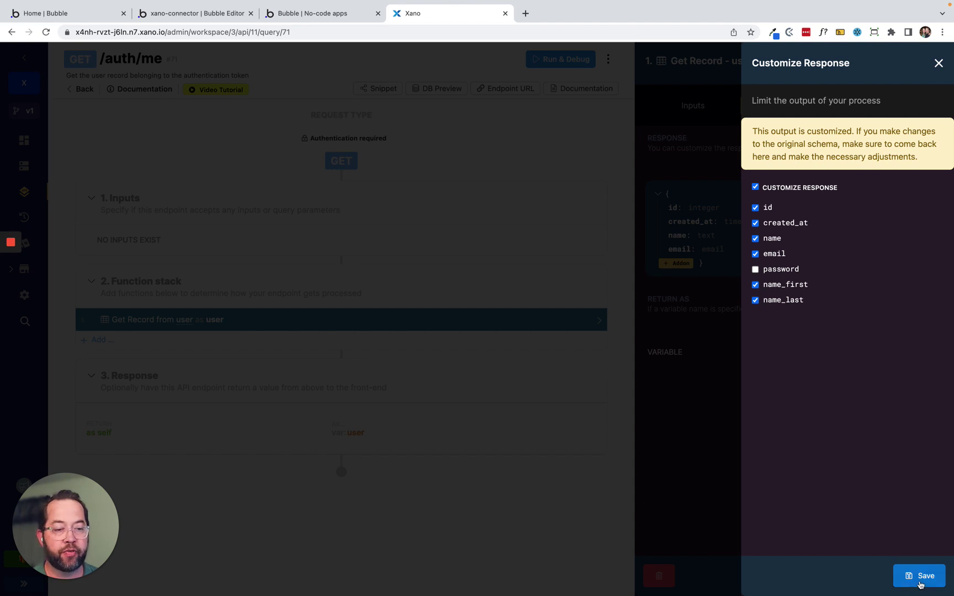
click(920, 577)
click(921, 577)
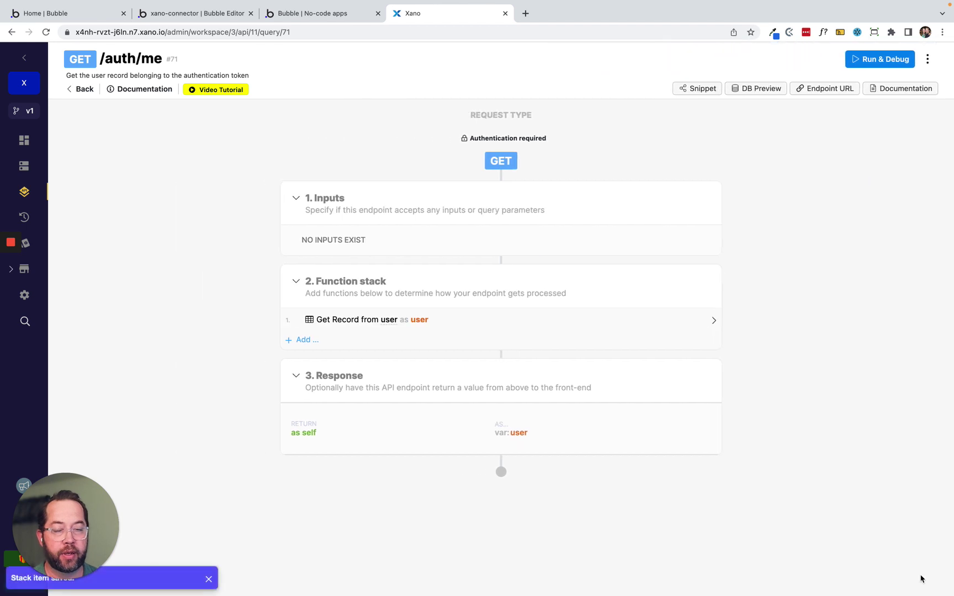
click(305, 13)
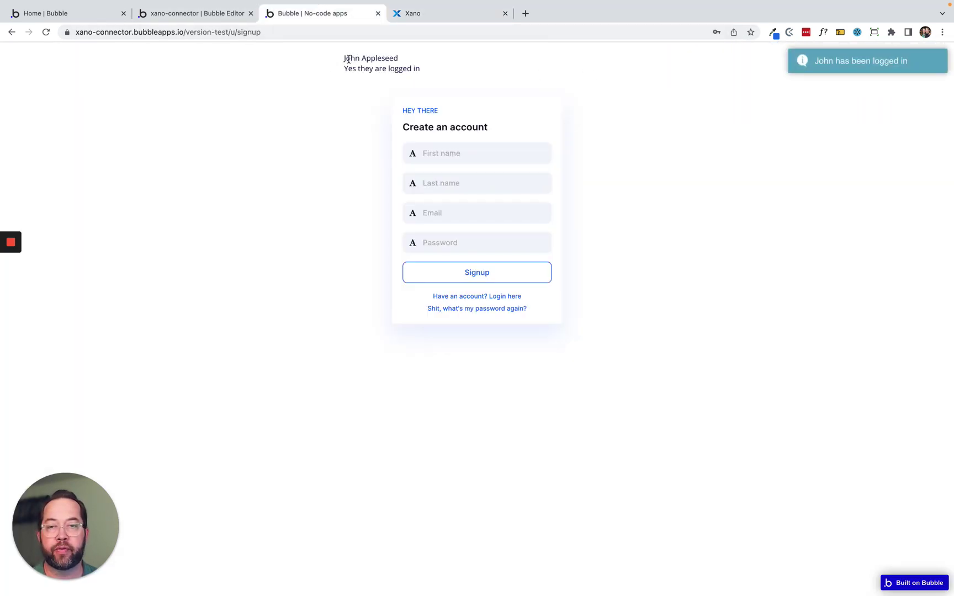
drag(345, 58, 436, 74)
double_click(351, 67)
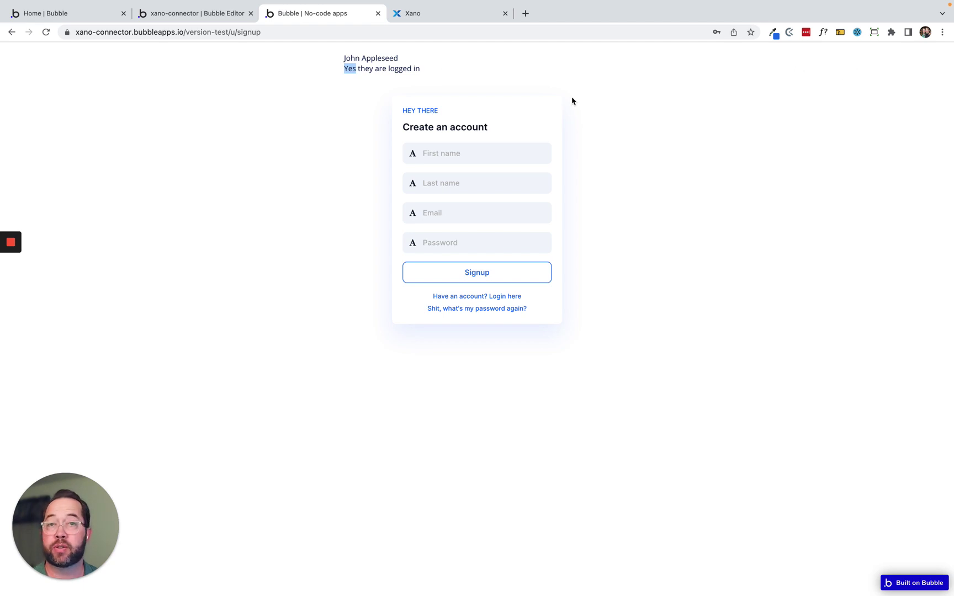
click(366, 54)
drag(350, 57, 410, 60)
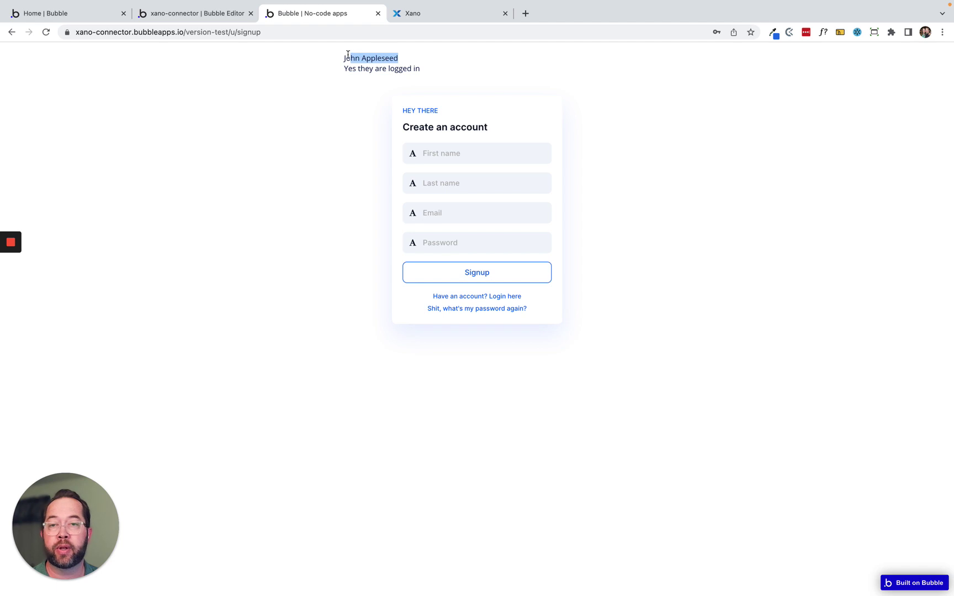
drag(344, 58, 363, 60)
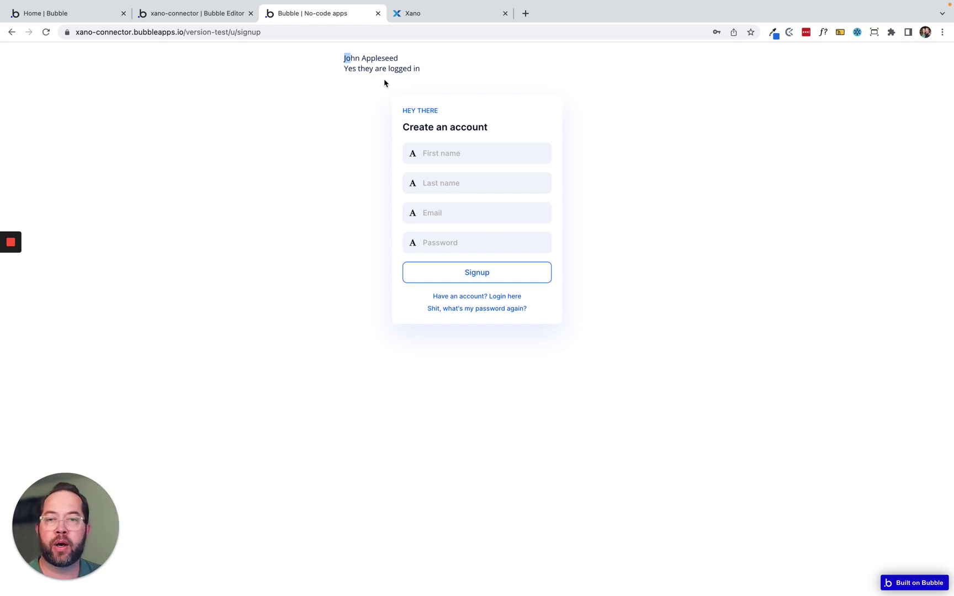
Back in the editor, close the text element's property panels and cancel the stray button placement.
click(198, 15)
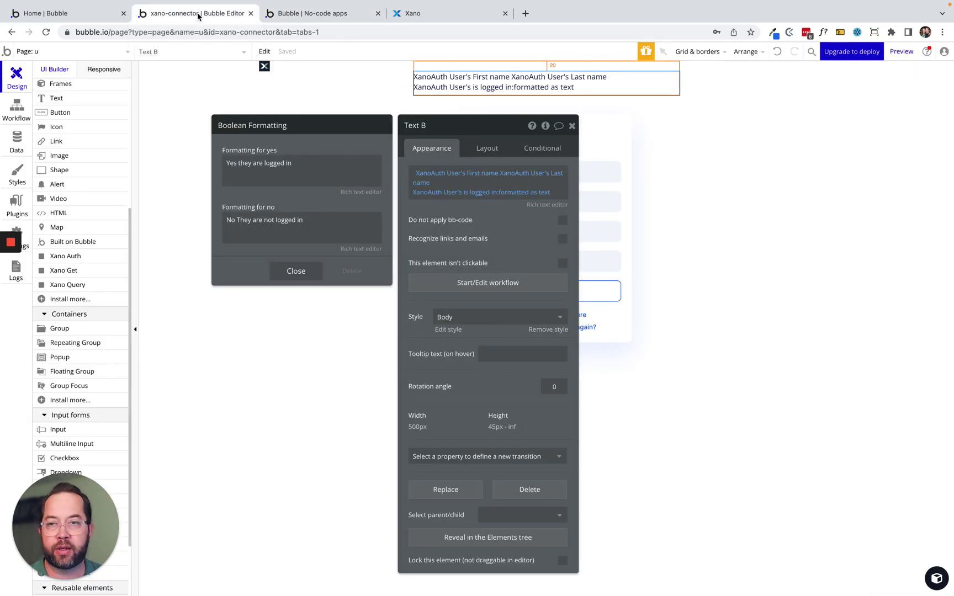
click(574, 85)
drag(493, 208, 359, 197)
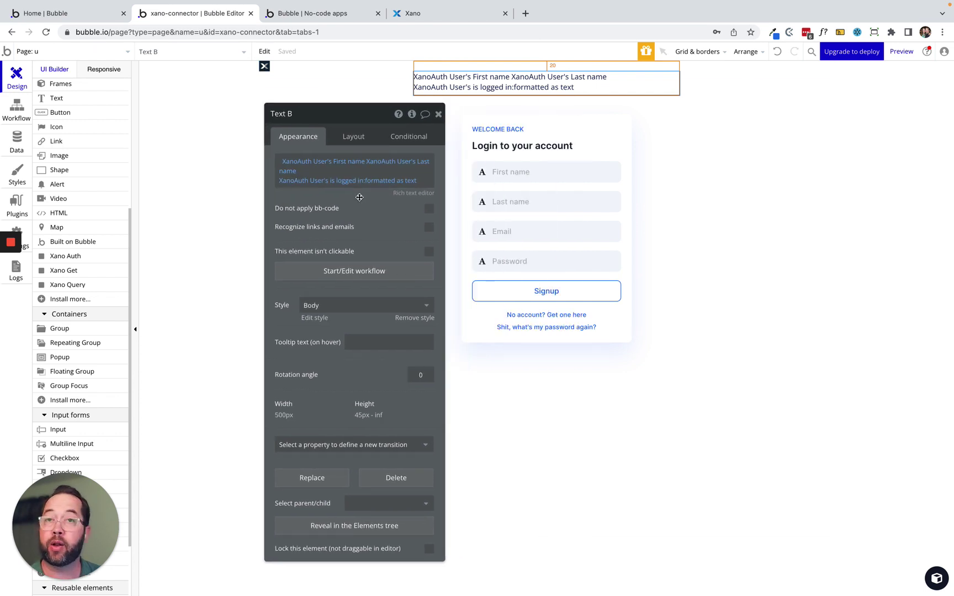
click(68, 115)
click(69, 115)
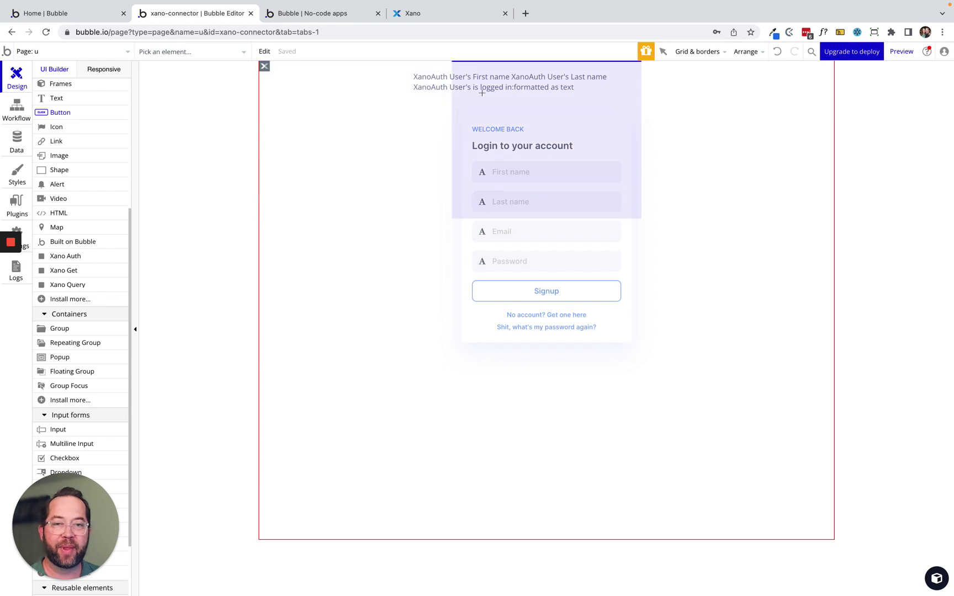
key(Escape)
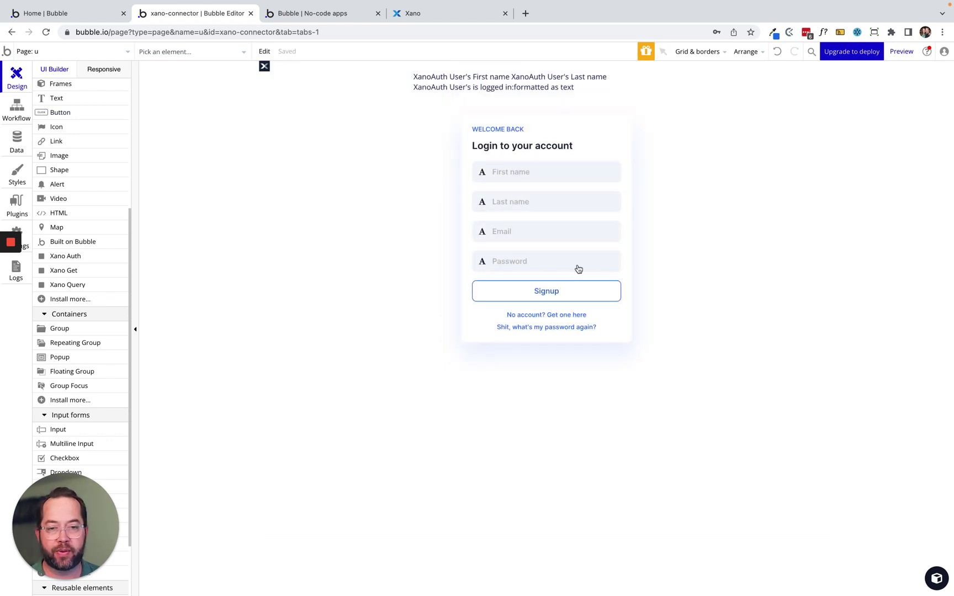
Add a btn_login condition: when XanoAuth User's is logged in is yes, text becomes Logout.
double_click(574, 297)
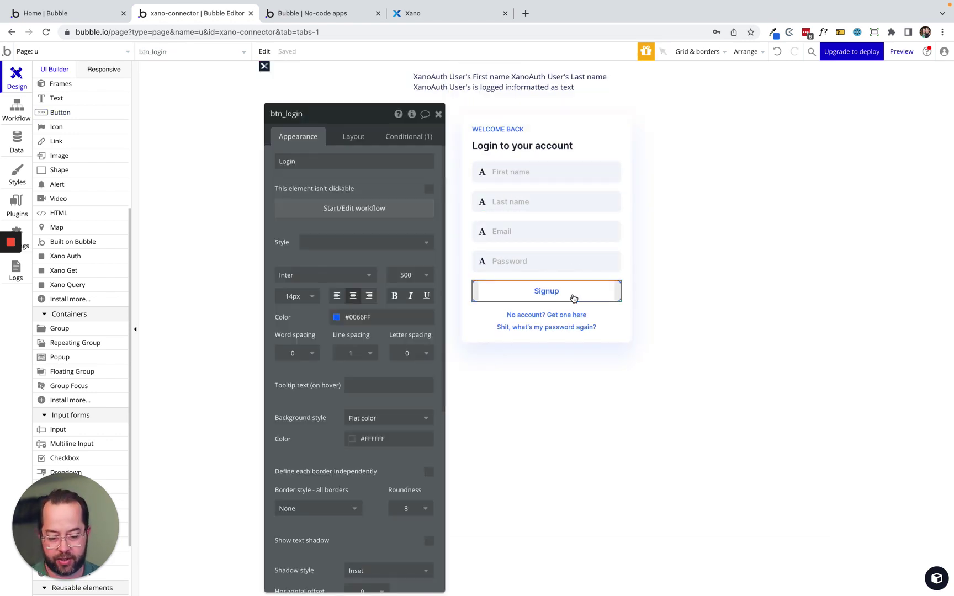
click(403, 138)
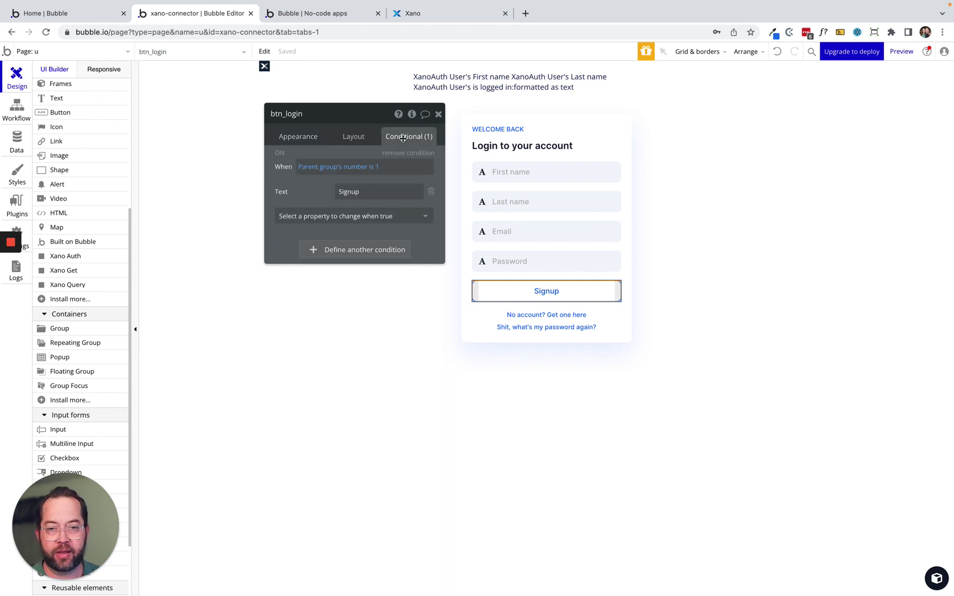
click(311, 256)
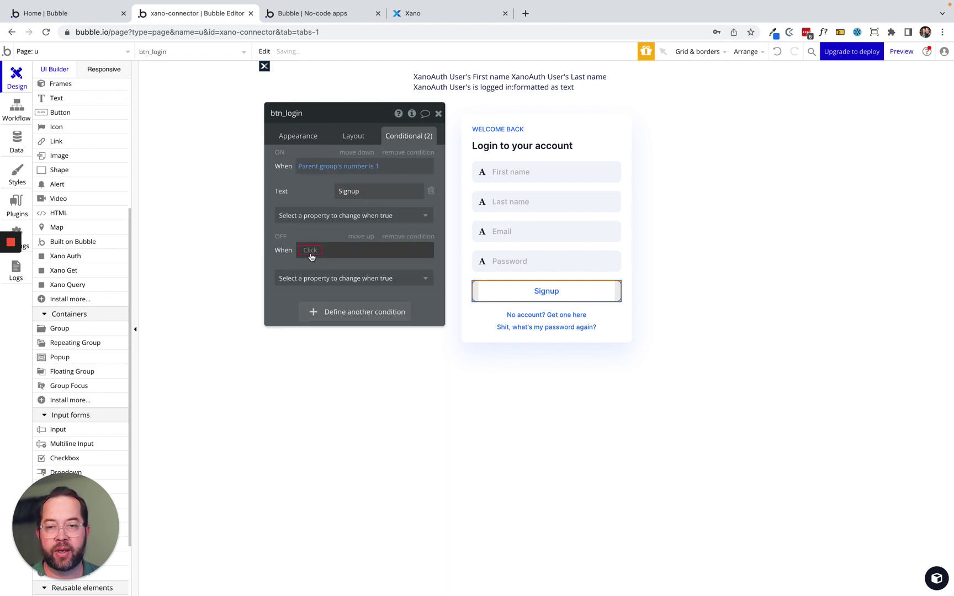
click(310, 250)
text(xa)
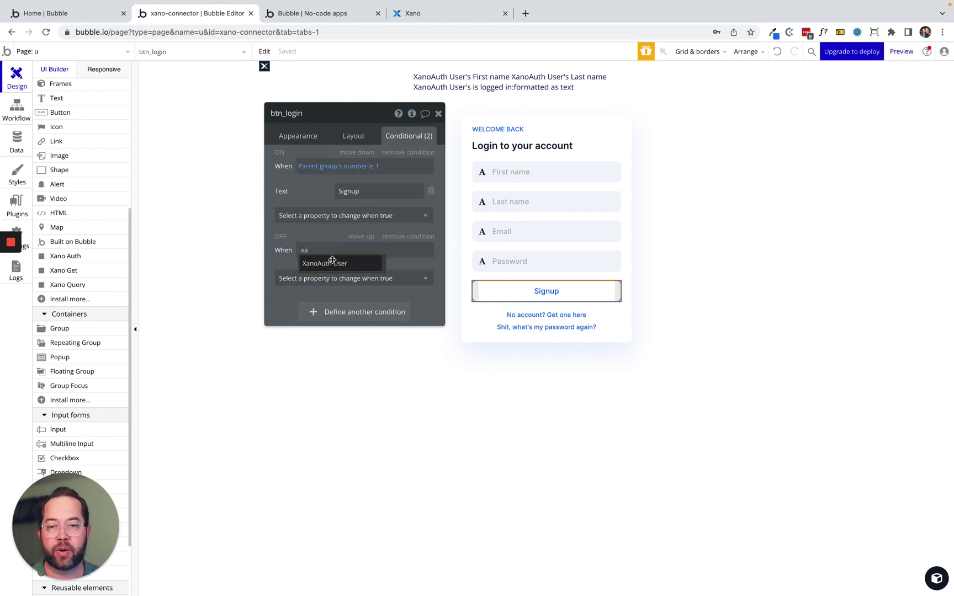
click(326, 263)
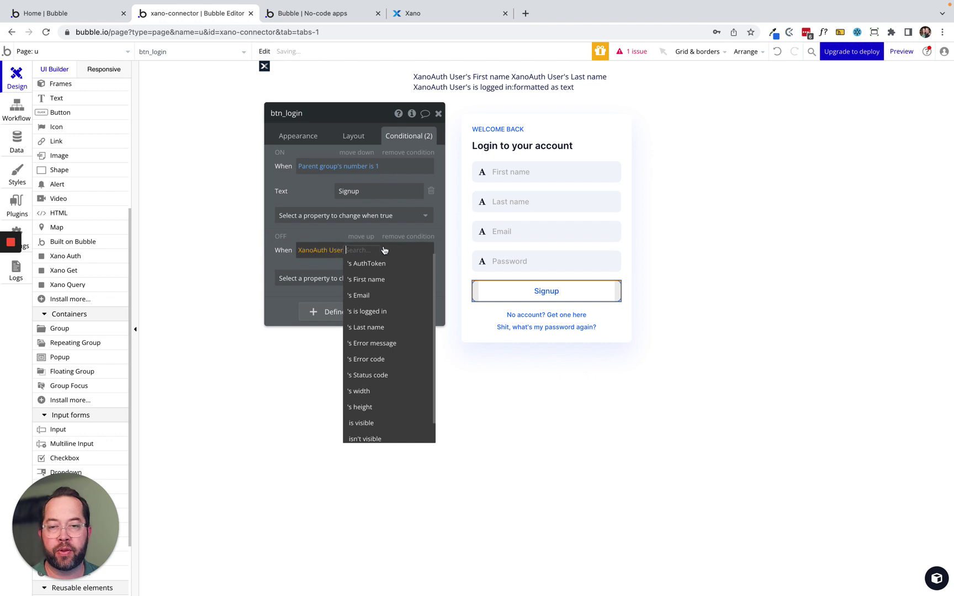
click(378, 313)
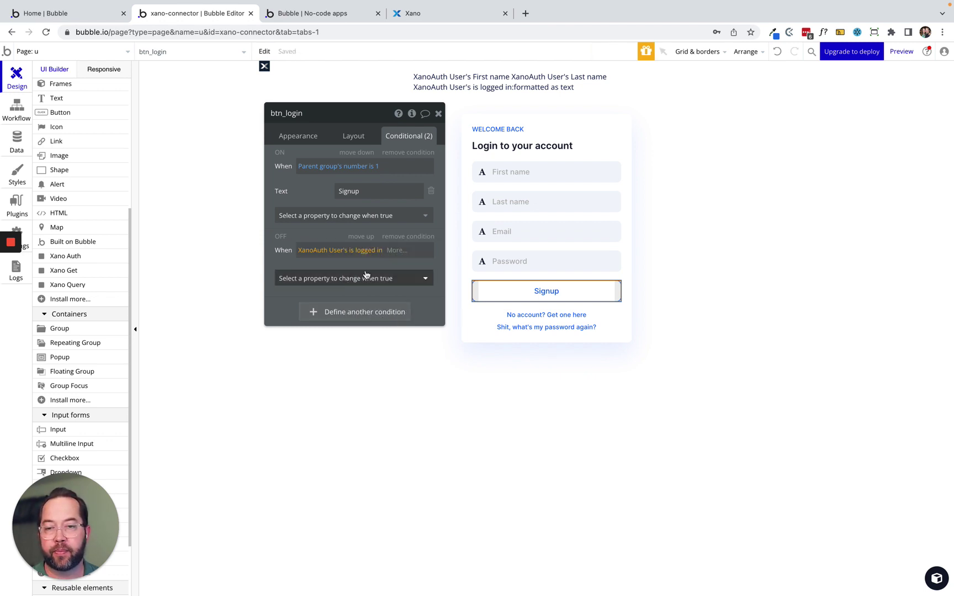
click(398, 251)
click(398, 274)
click(377, 283)
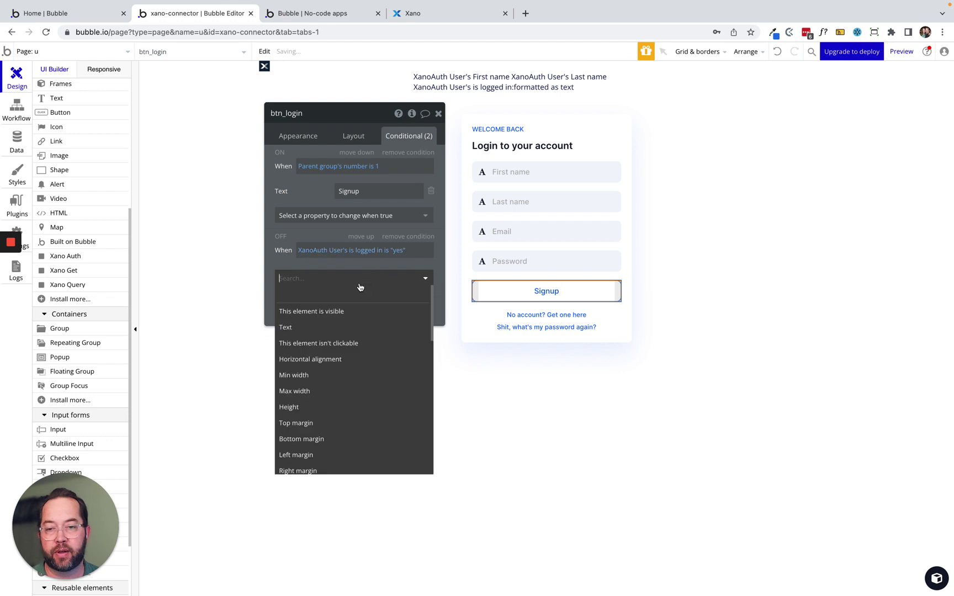
click(307, 327)
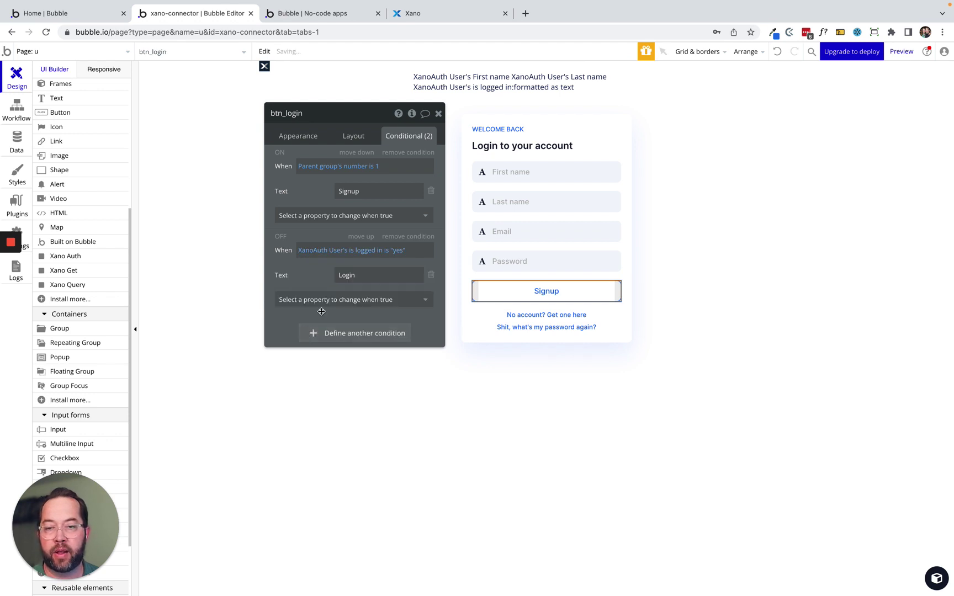
double_click(354, 275)
text(L)
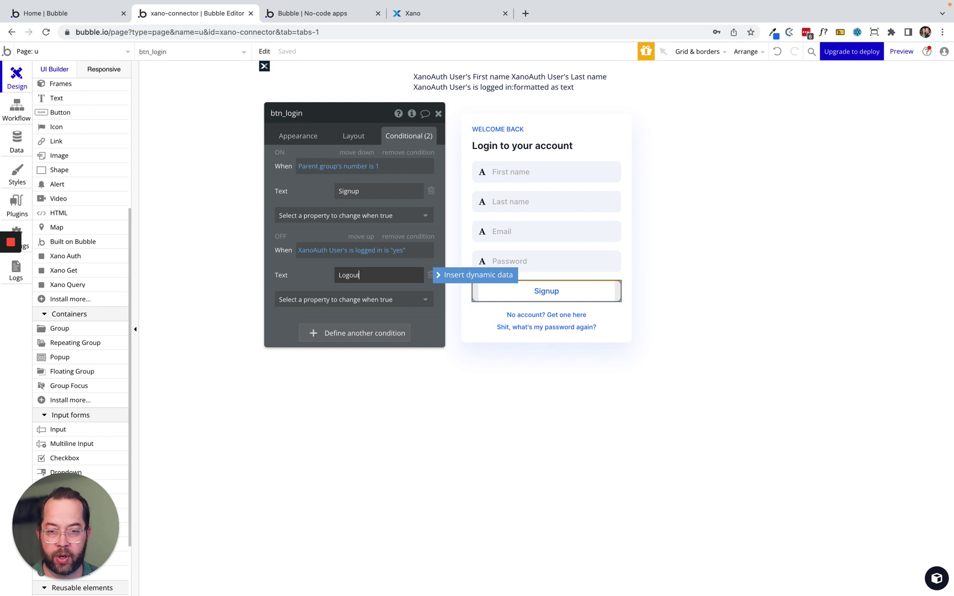
drag(312, 275, 226, 268)
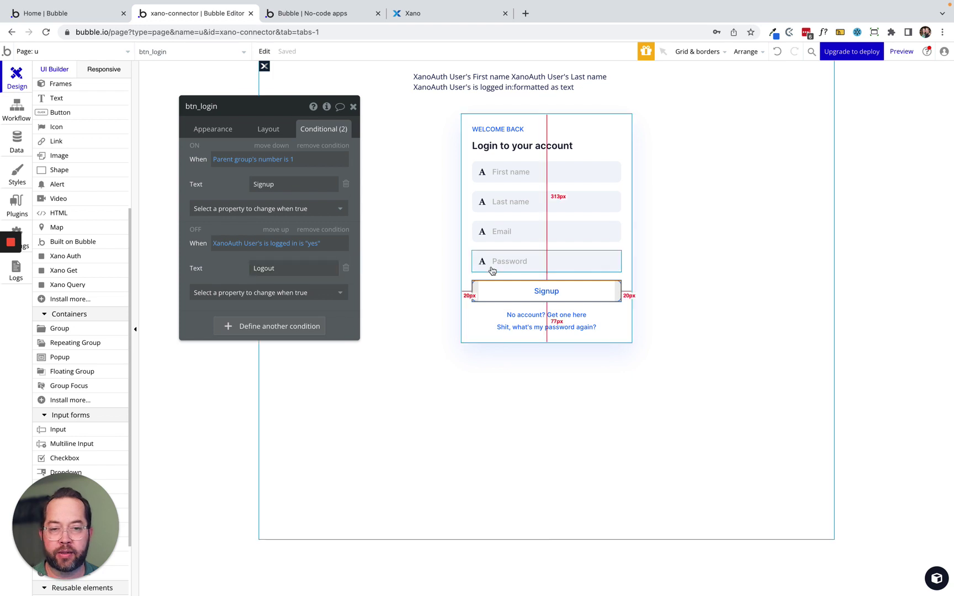
Duplicate the login button and make the copy's logged-in condition control visibility instead of text.
click(530, 290)
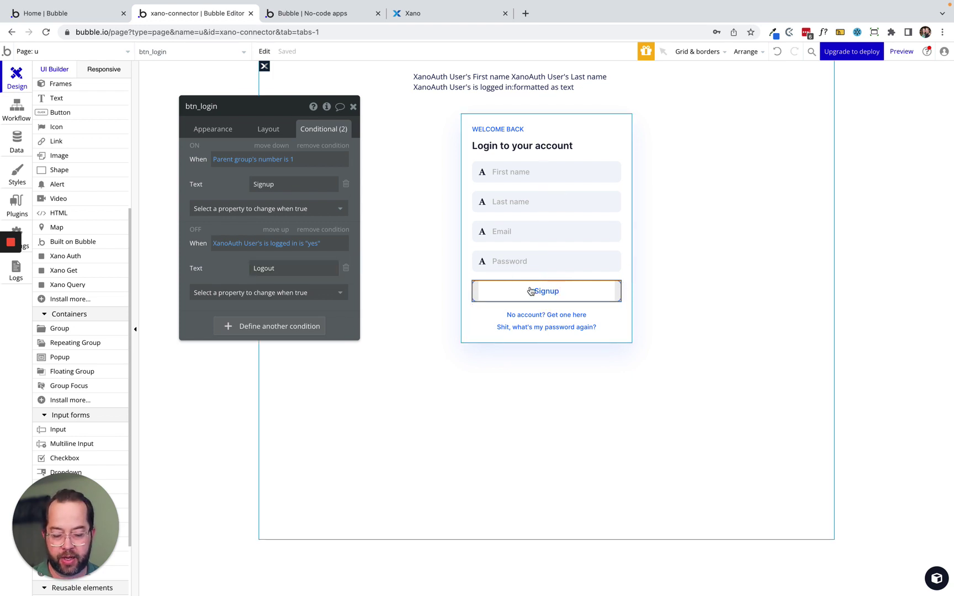
key(super+d)
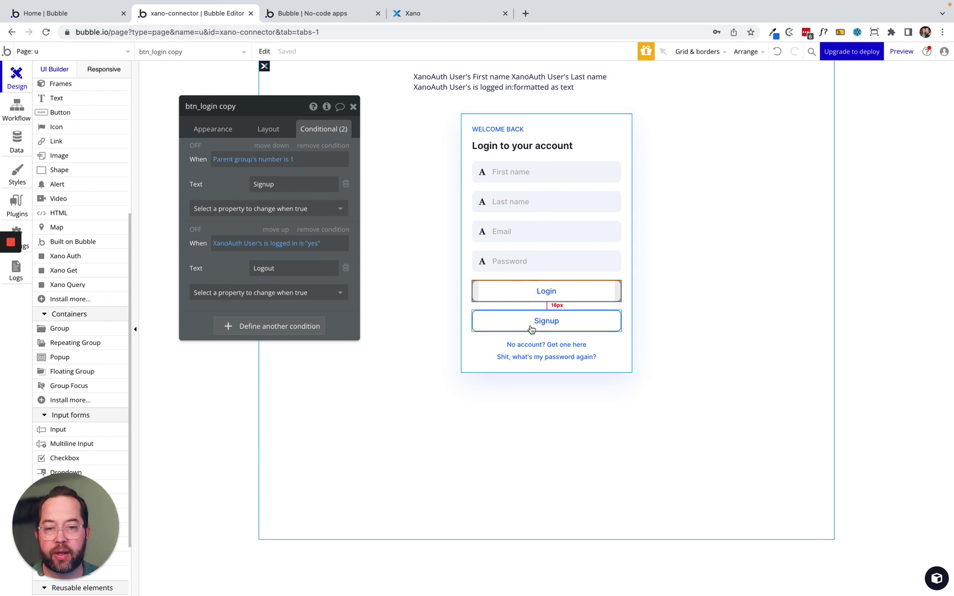
click(536, 292)
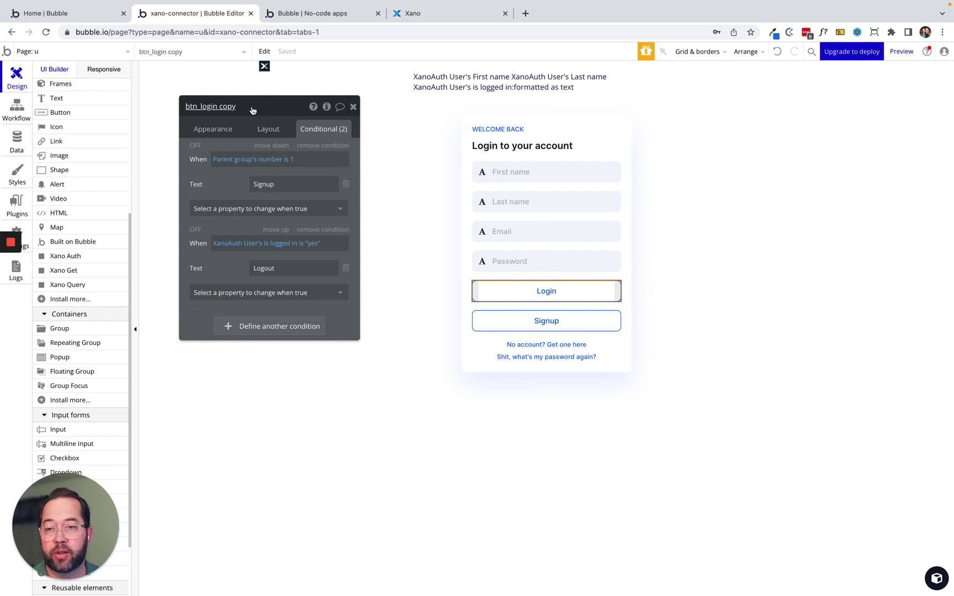
click(330, 149)
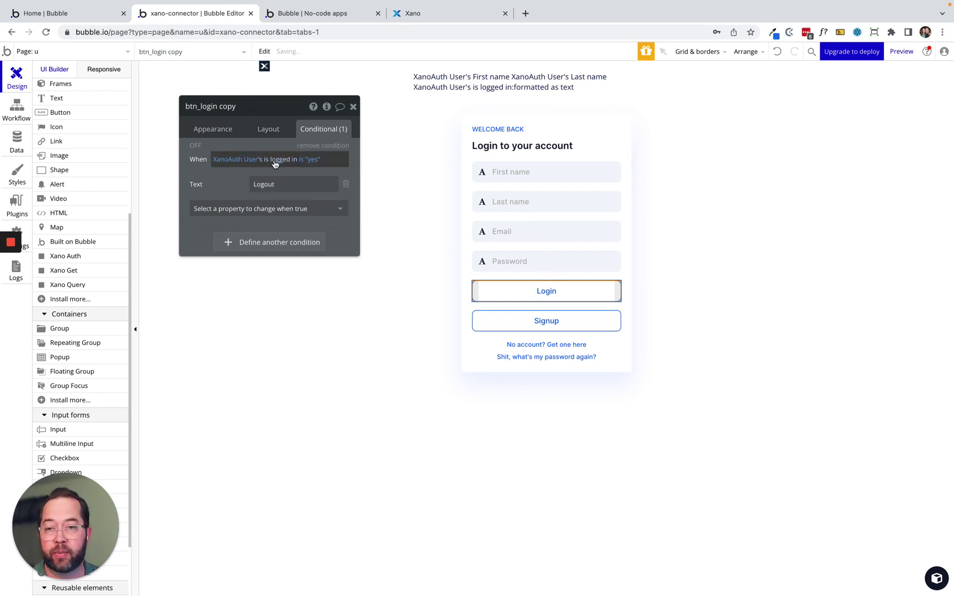
click(346, 186)
click(267, 188)
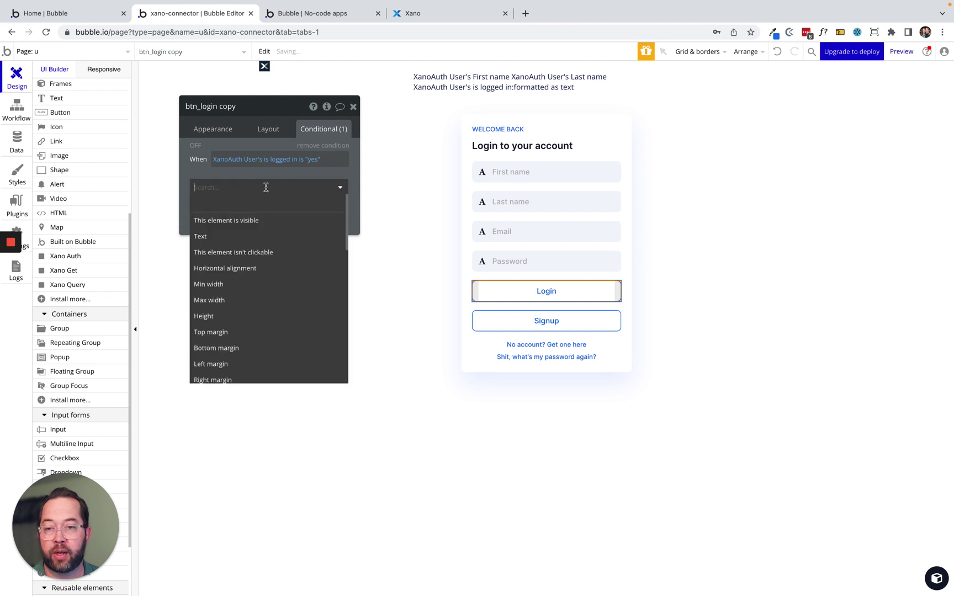
click(244, 221)
click(334, 184)
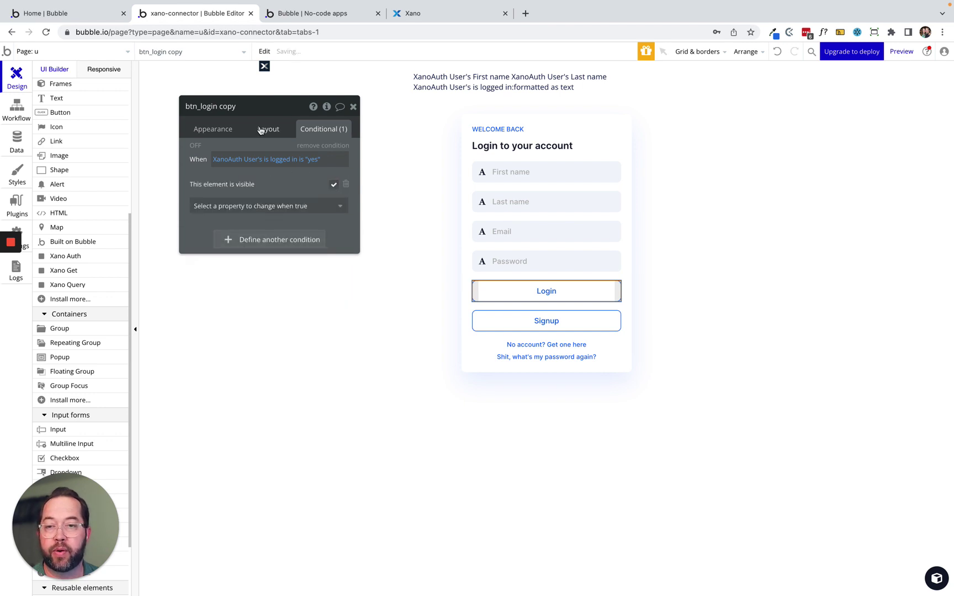
Name the copy btn_logout, collapse it when hidden, hide it on page load, and label it Logout.
click(244, 108)
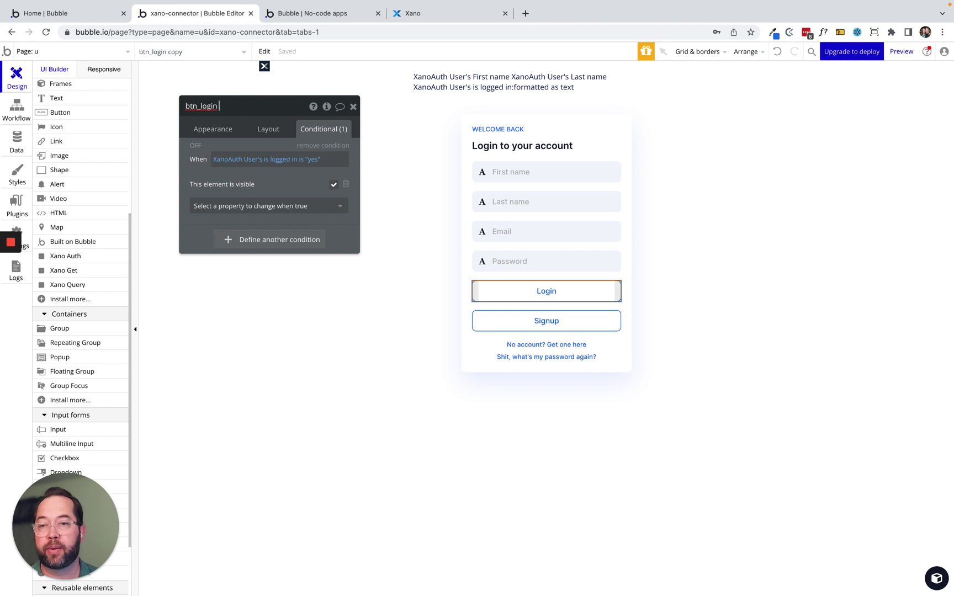
text(out)
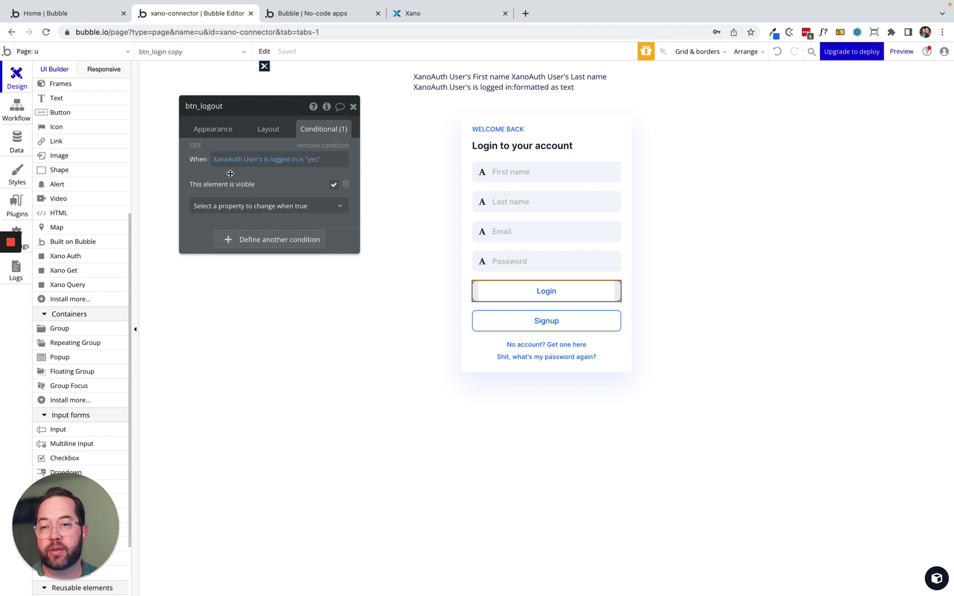
click(269, 128)
click(343, 169)
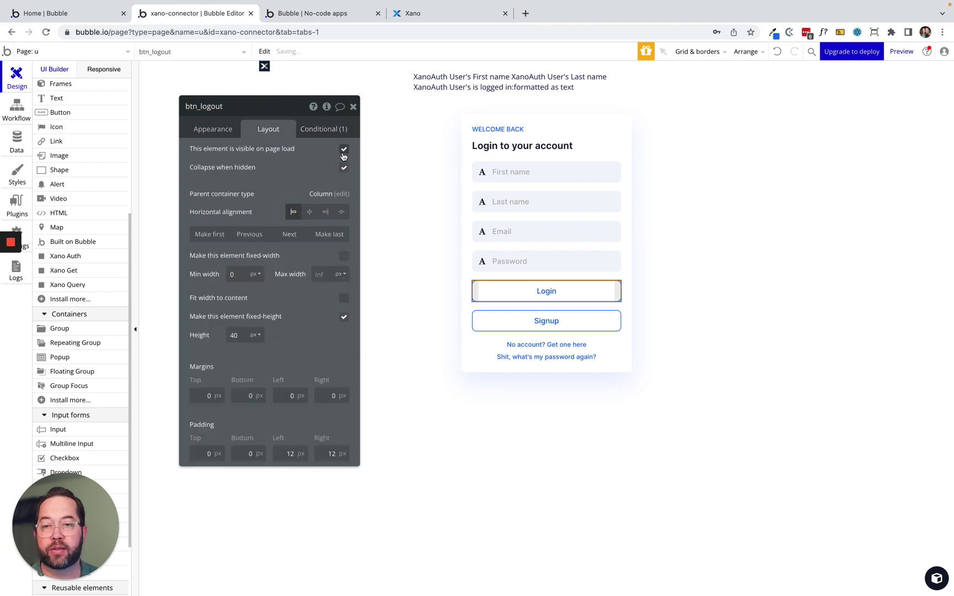
click(344, 151)
click(213, 131)
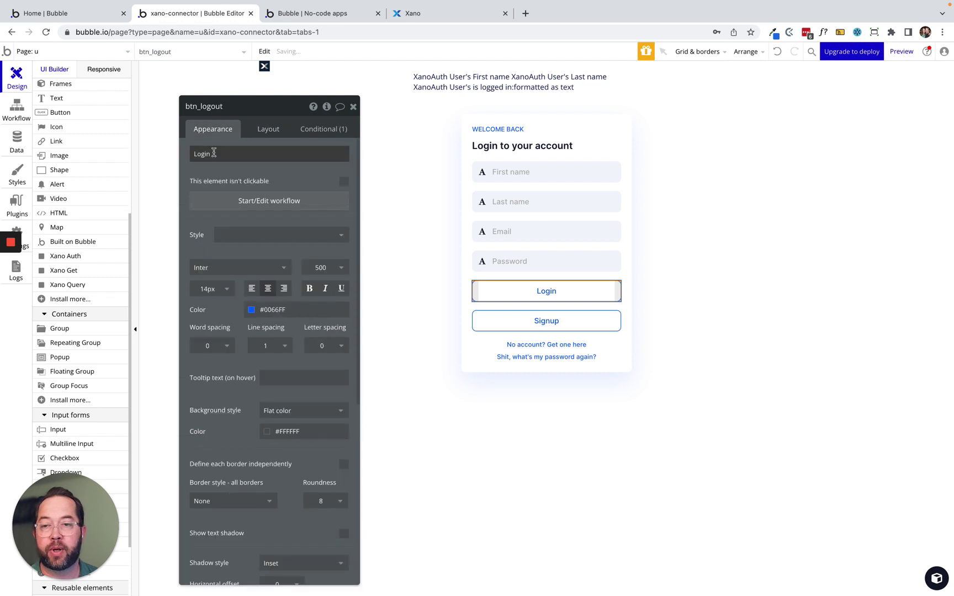
double_click(214, 154)
key(BackSpace)
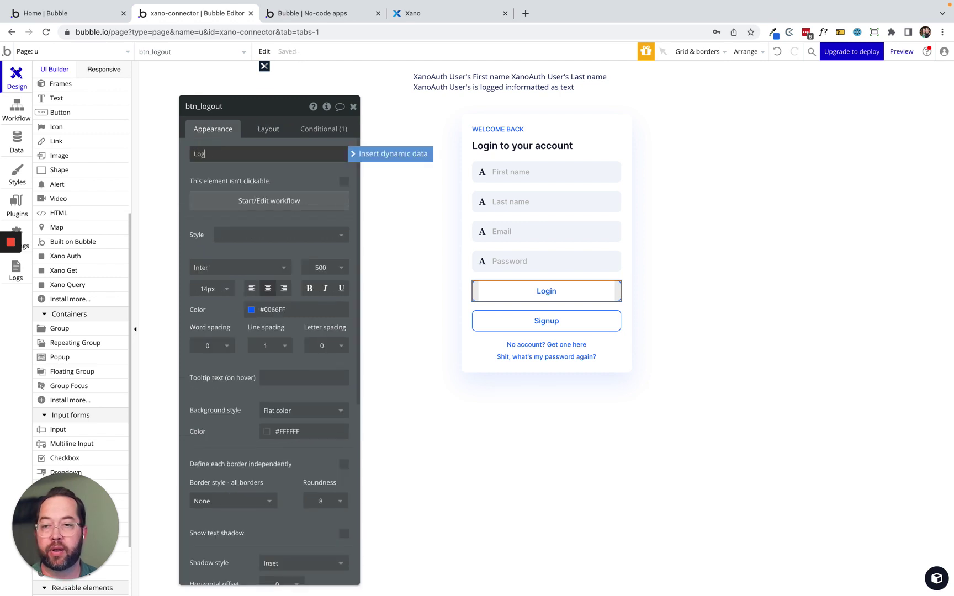
click(248, 186)
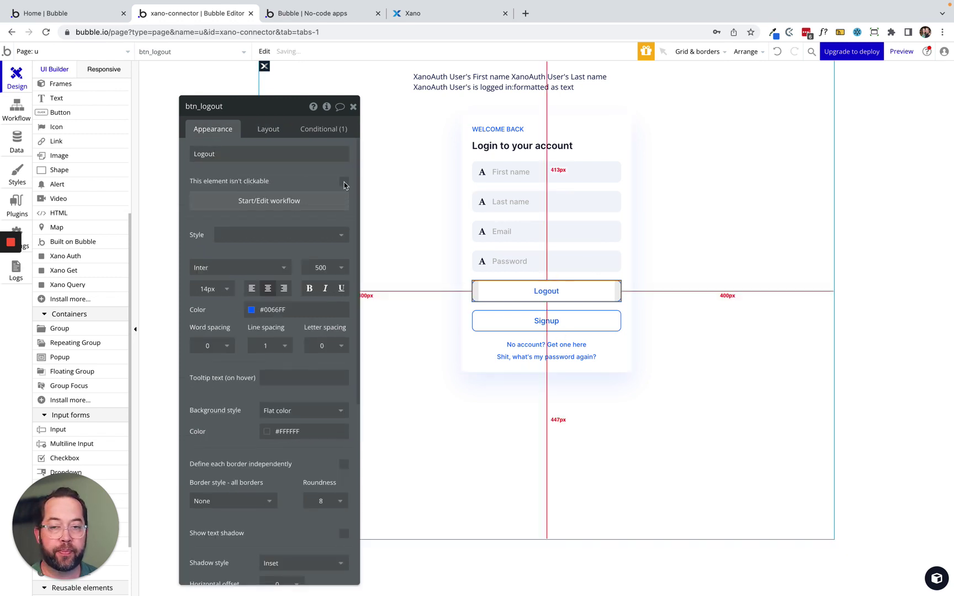
Paste the logged-in condition into btn_login so it becomes hidden when the user is logged in.
click(324, 130)
right_click(303, 144)
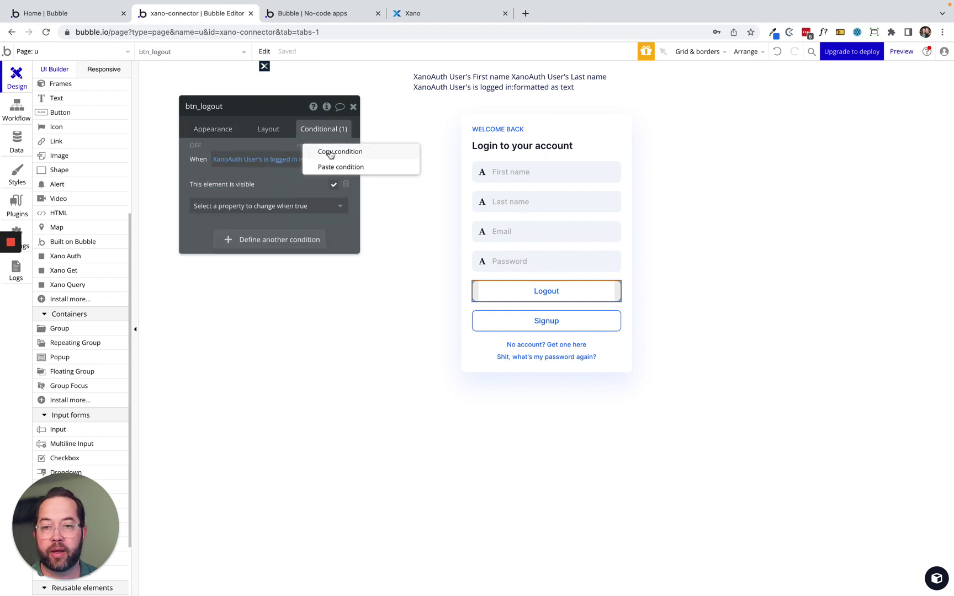
click(324, 150)
click(547, 319)
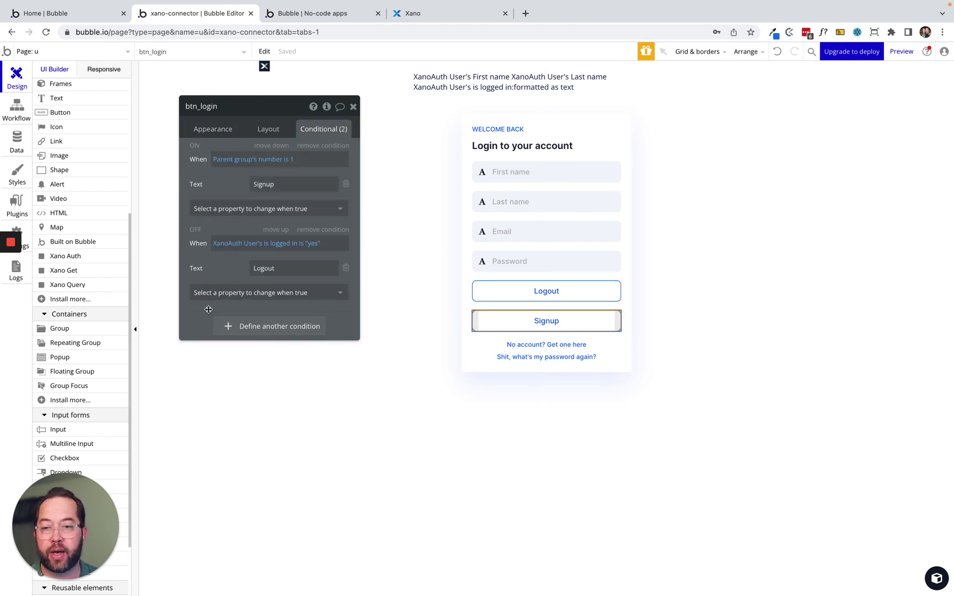
click(346, 268)
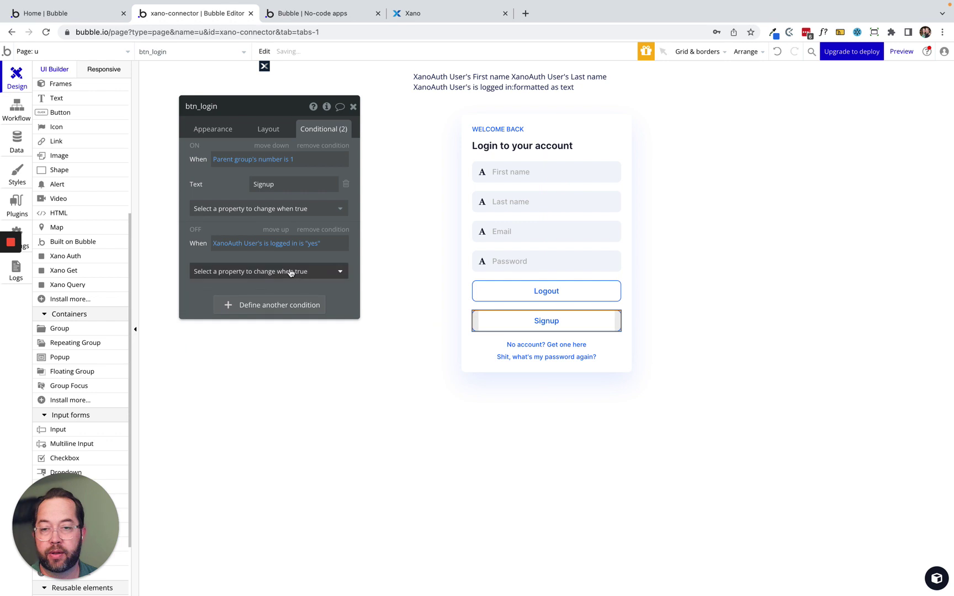
click(281, 271)
click(267, 304)
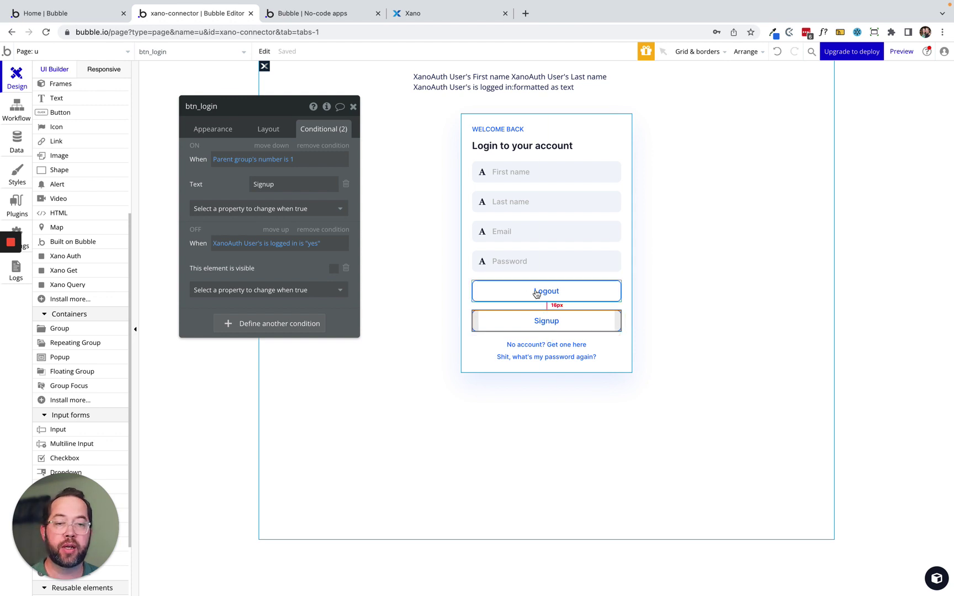
Create a 'btn_logout is clicked' workflow from the Logout button.
click(534, 296)
click(236, 128)
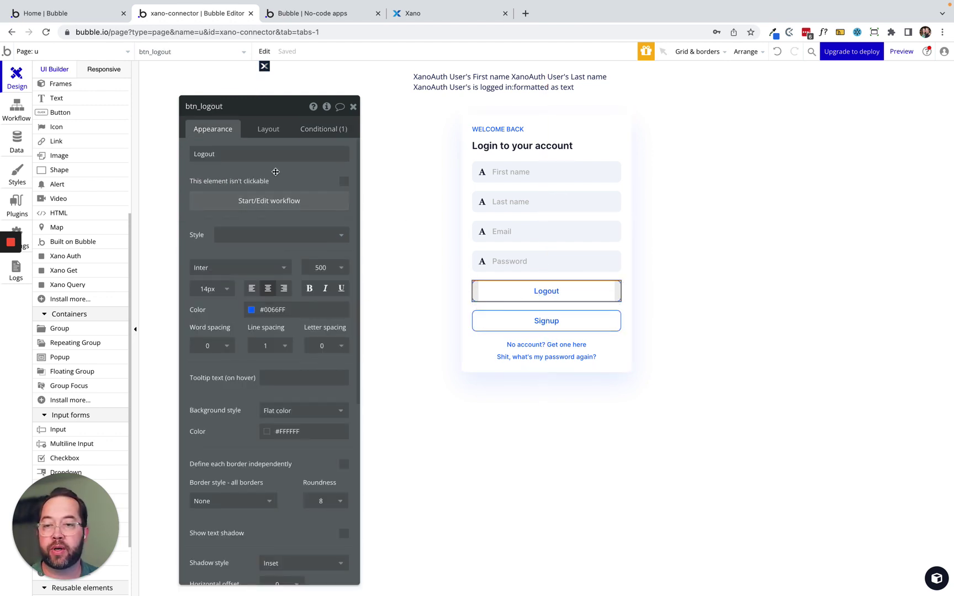
click(240, 201)
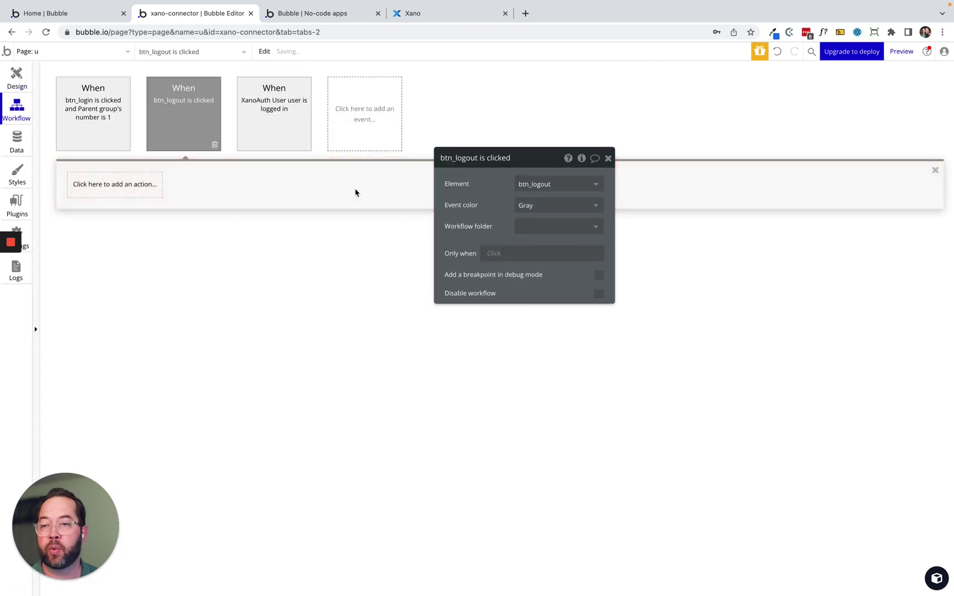
Add the 'Log the Xano user out' action to the btn_logout click workflow.
click(102, 188)
text(log)
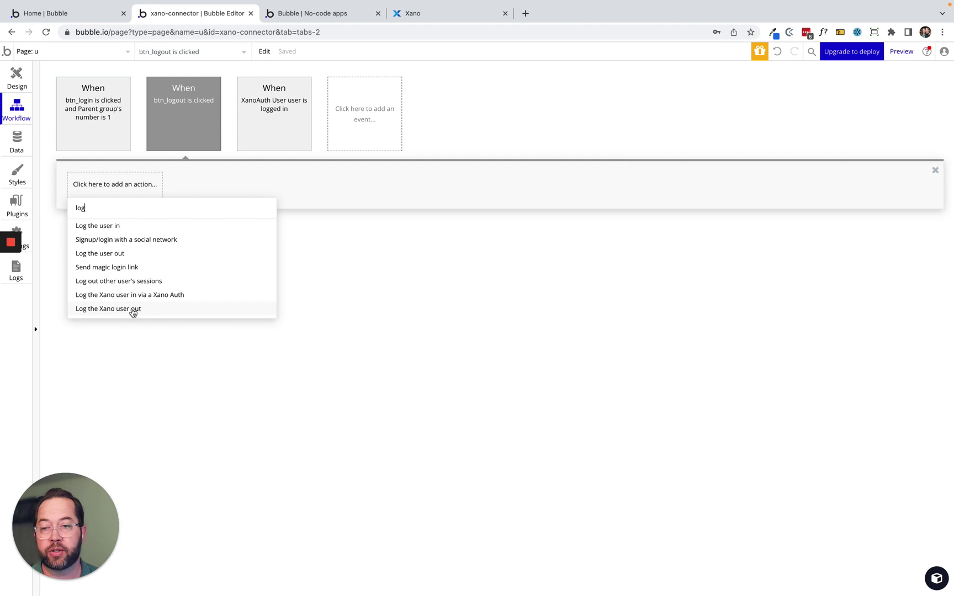
click(135, 308)
drag(539, 203, 261, 352)
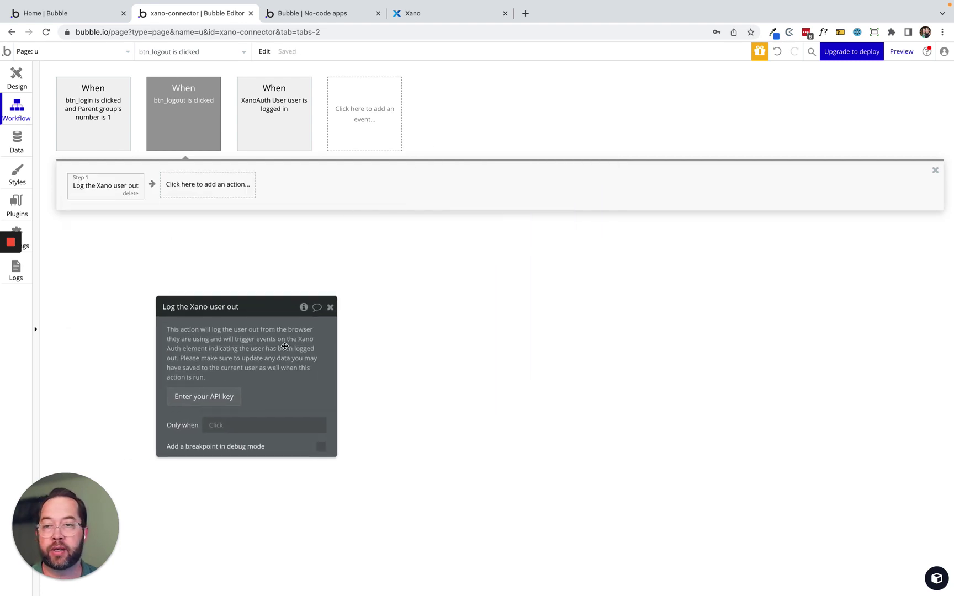
Add a new 'A Xano Auth user is logged out' workflow event.
click(243, 107)
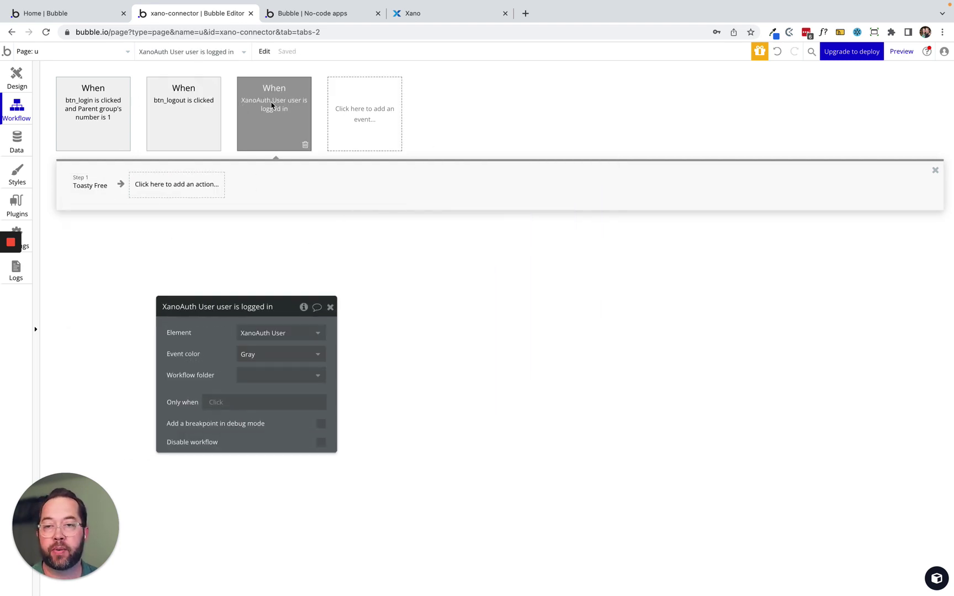
click(375, 92)
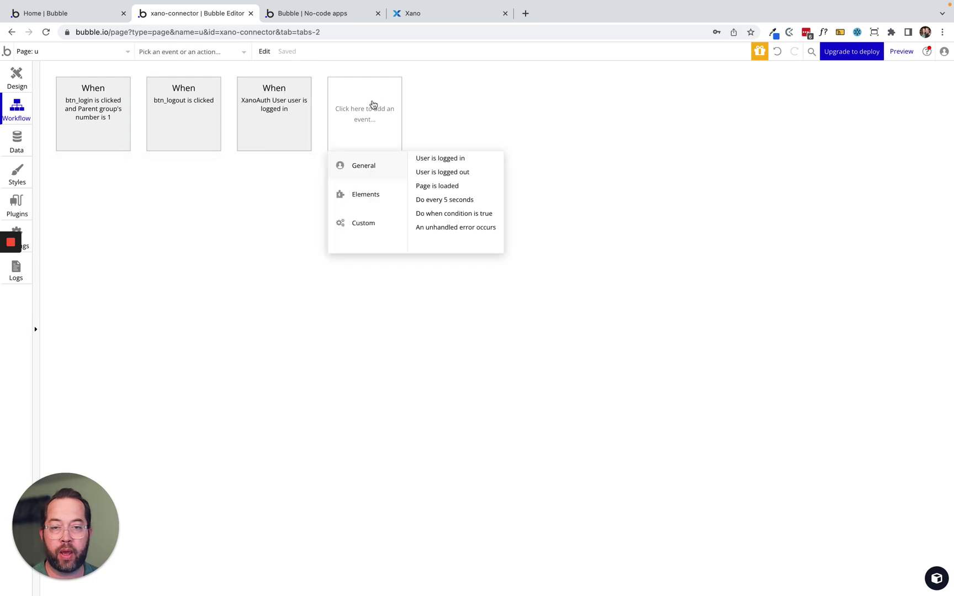
mouse_move(373, 194)
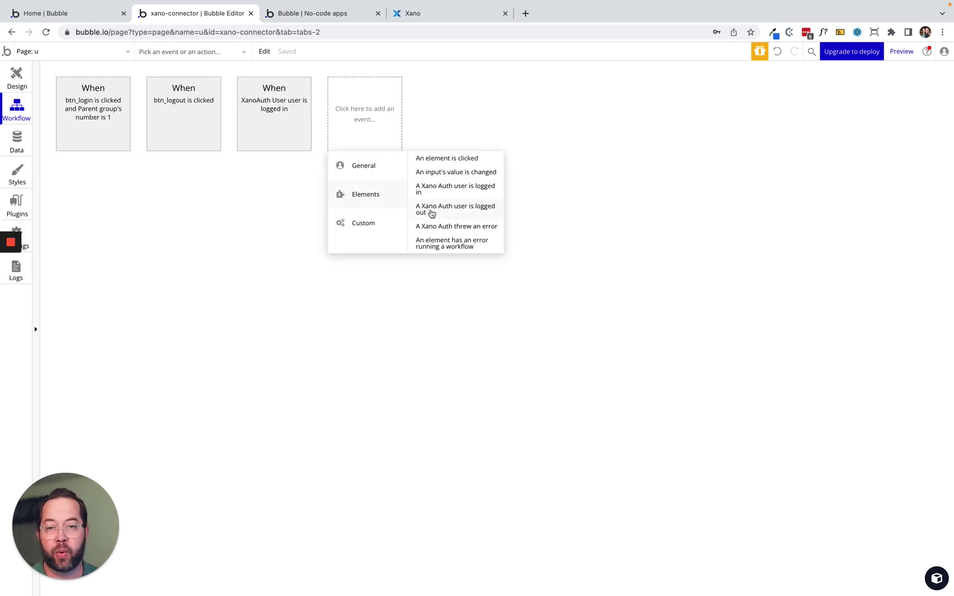
click(473, 211)
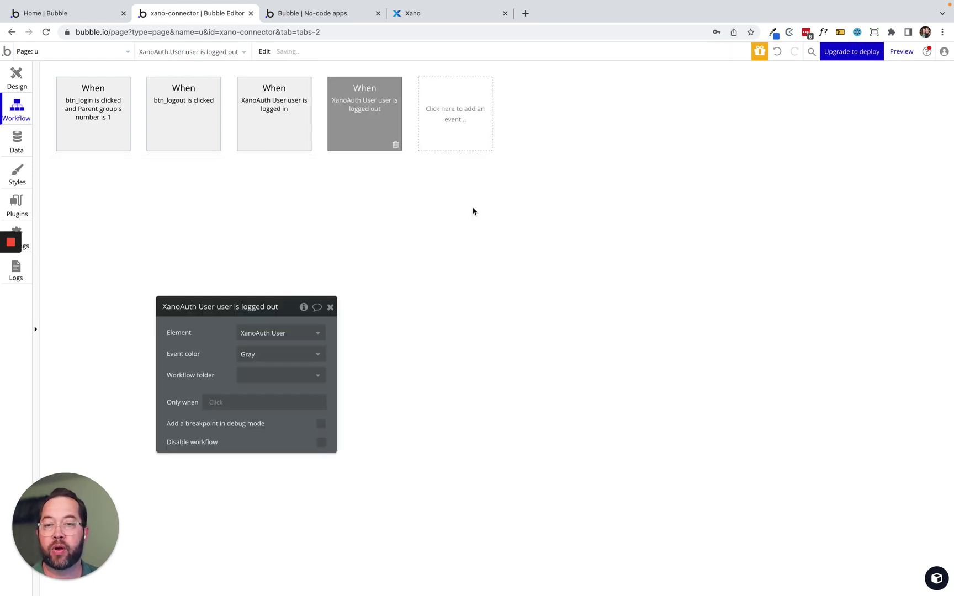
Check the Toasty Free step settings in the existing logged-in workflow.
click(287, 90)
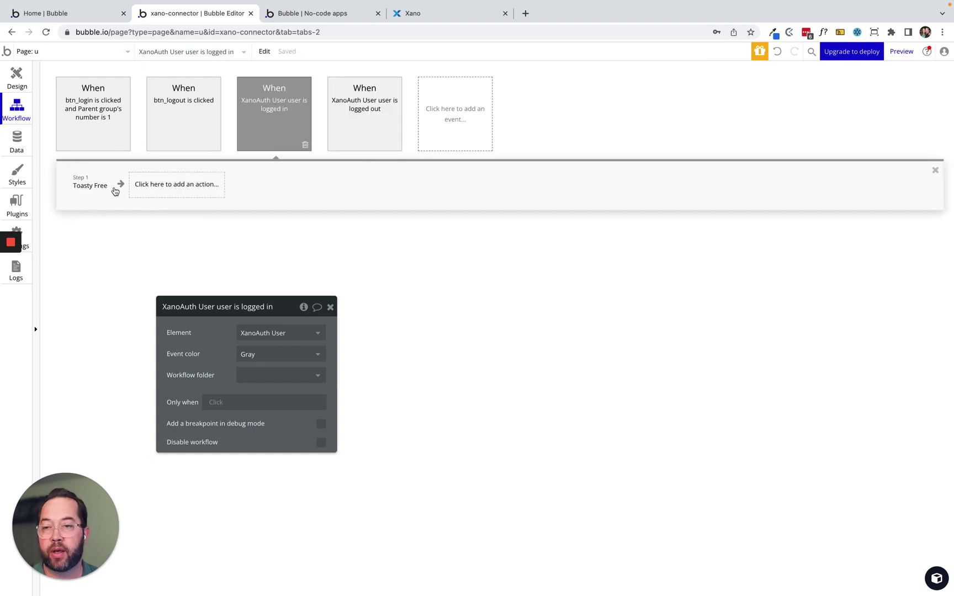
click(94, 185)
right_click(94, 185)
click(364, 122)
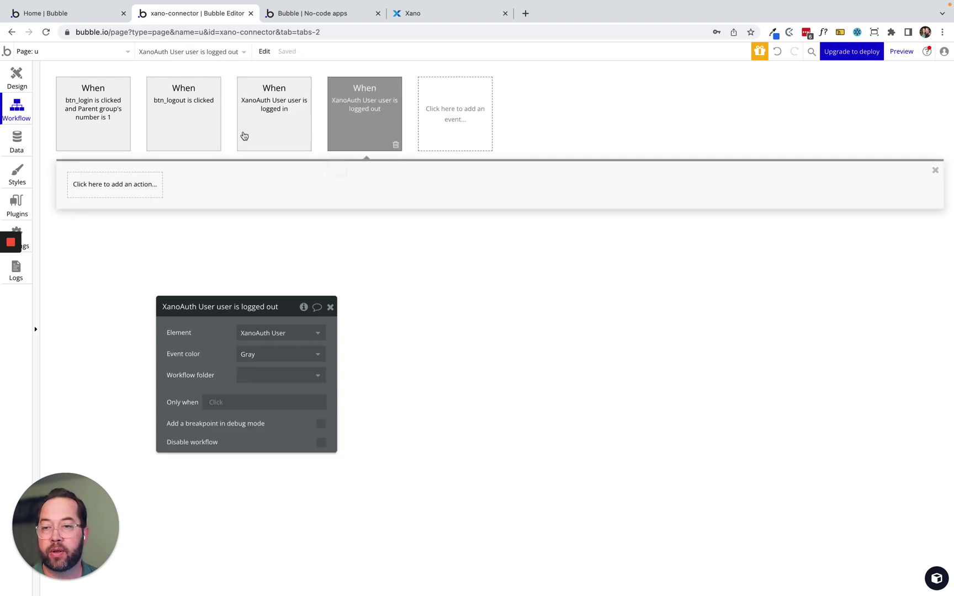
Give the logged-out event a Warning Toasty Free toast 'The user was logged out' and reload the preview.
click(93, 192)
text(toa)
key(BackSpace)
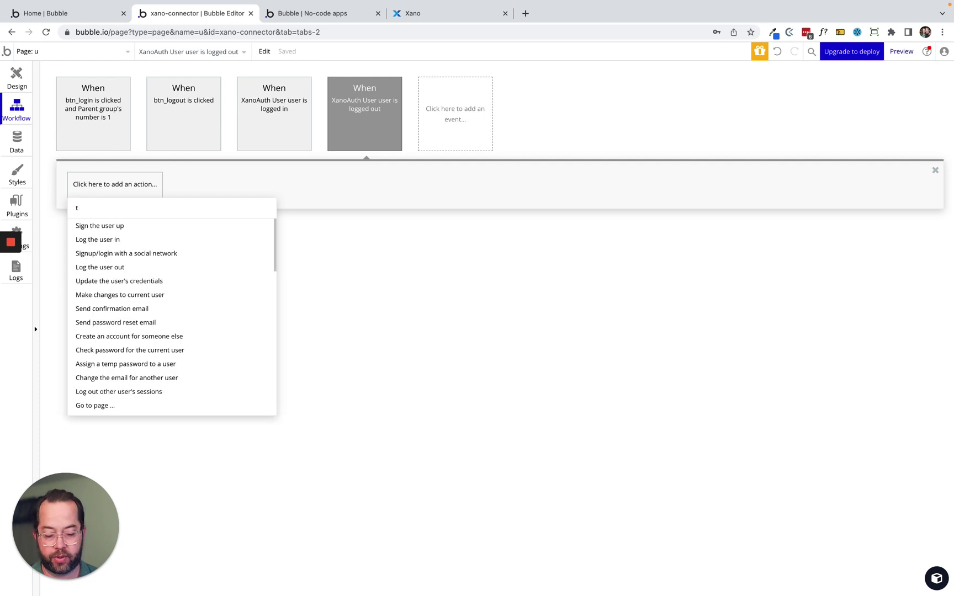
text(oas)
click(101, 239)
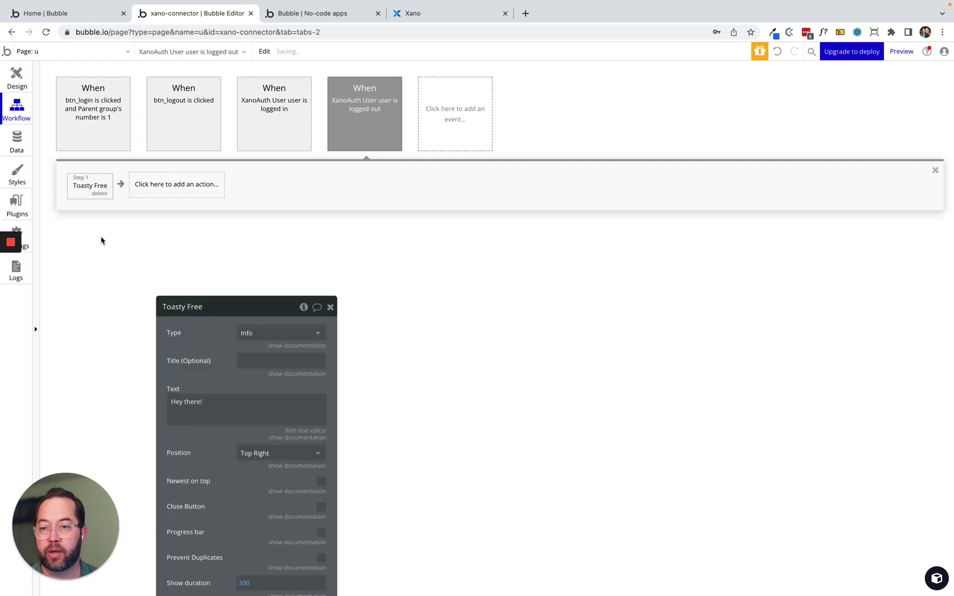
drag(200, 359, 256, 226)
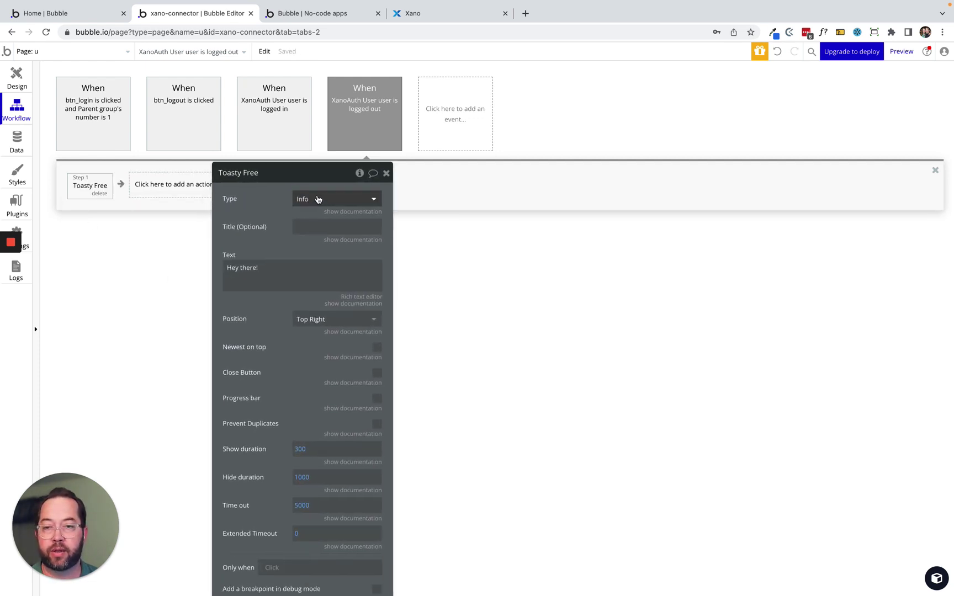
click(319, 199)
click(317, 231)
triple_click(254, 271)
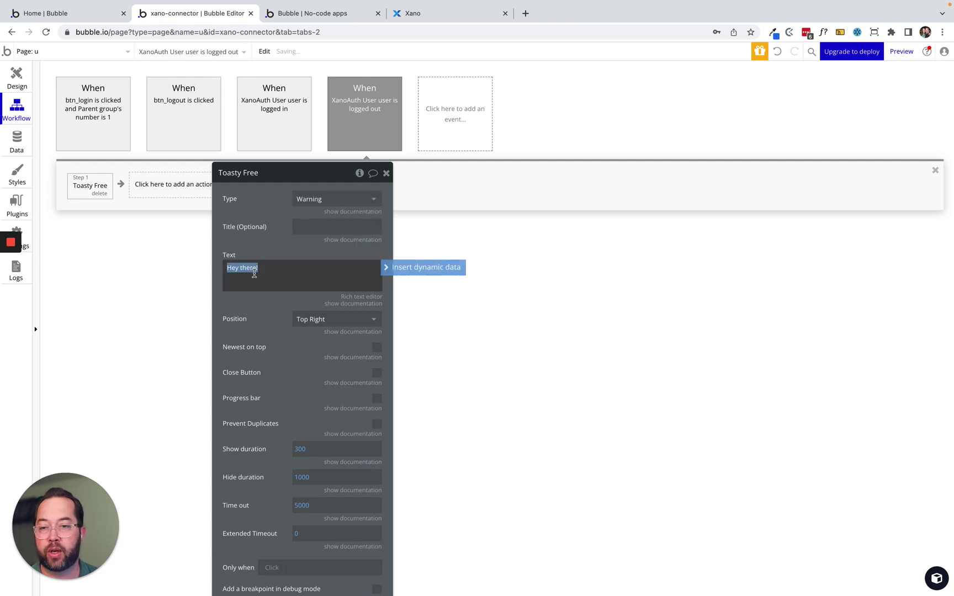
text(The user was logge)
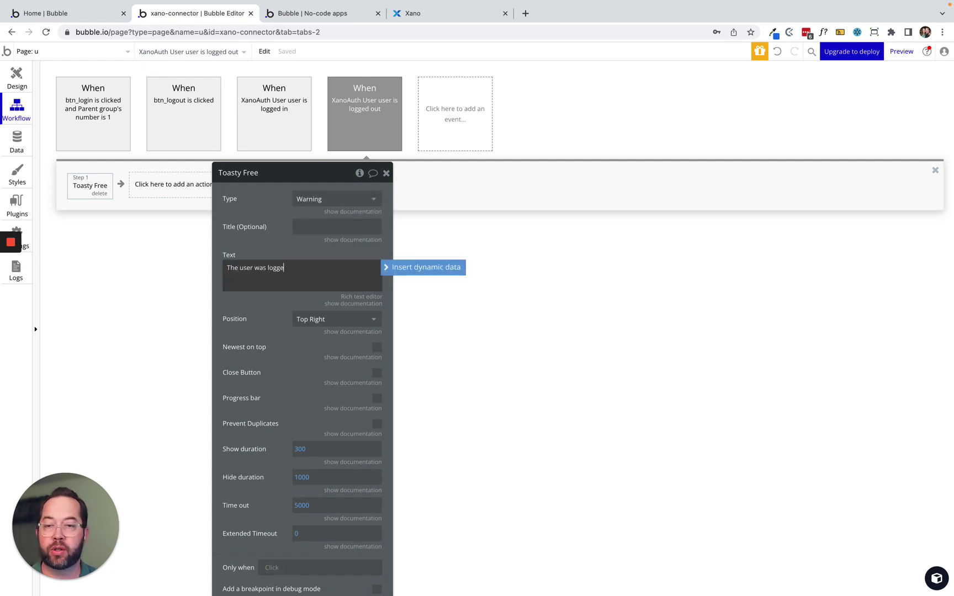
text(d out)
click(241, 240)
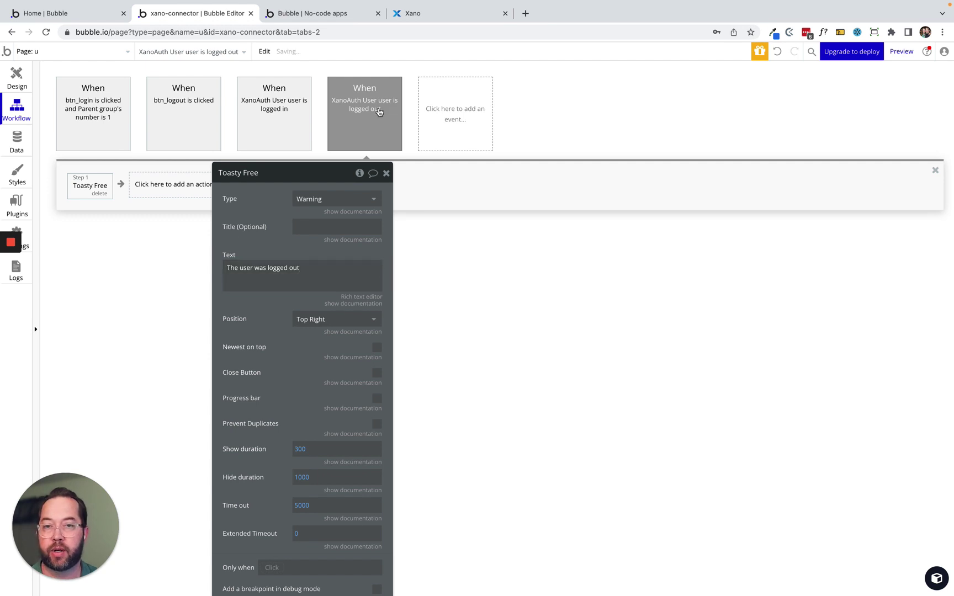
click(351, 8)
key(super+r)
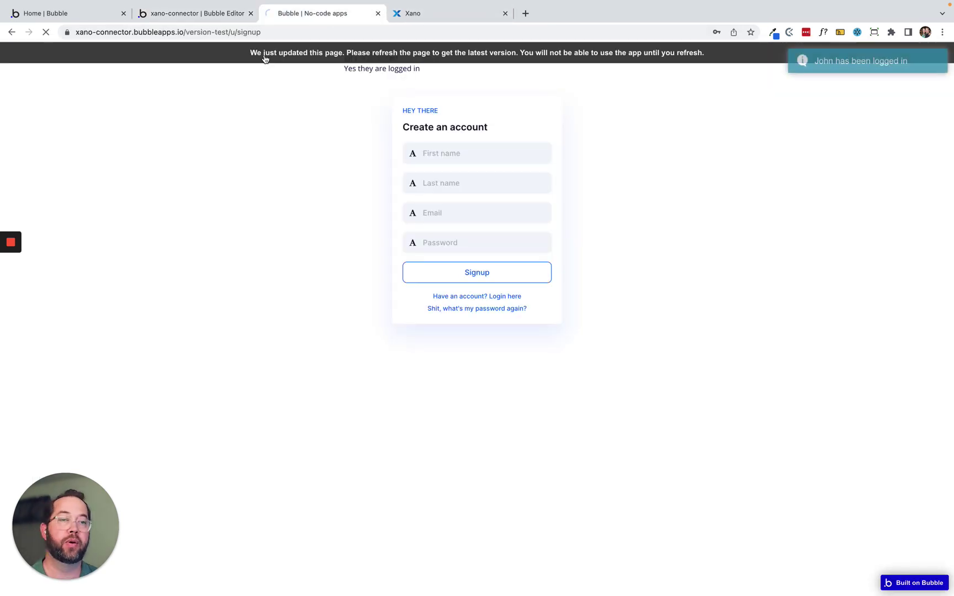
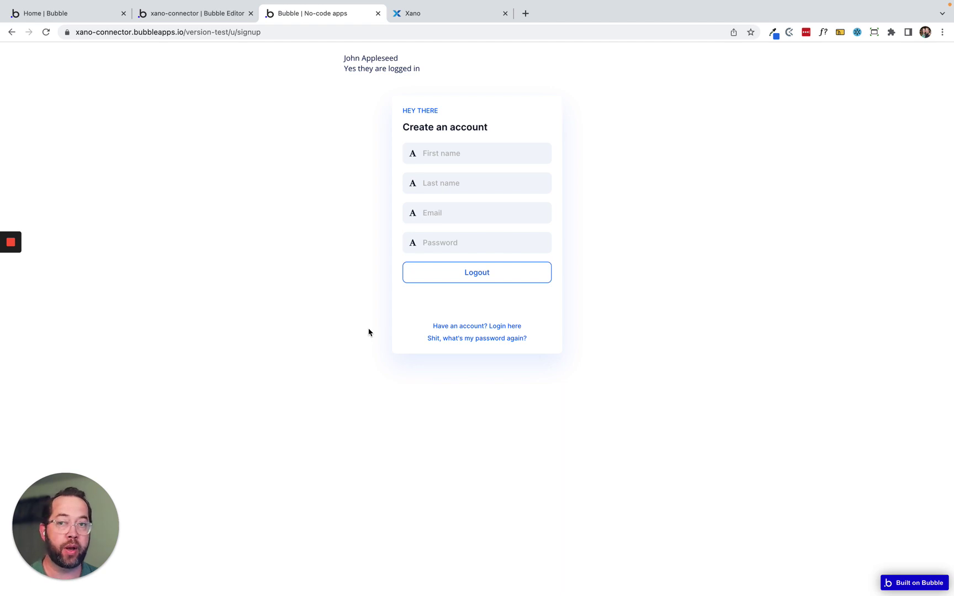
Log out of the test app, confirm the not-logged-in status text, and return to the editor.
click(484, 276)
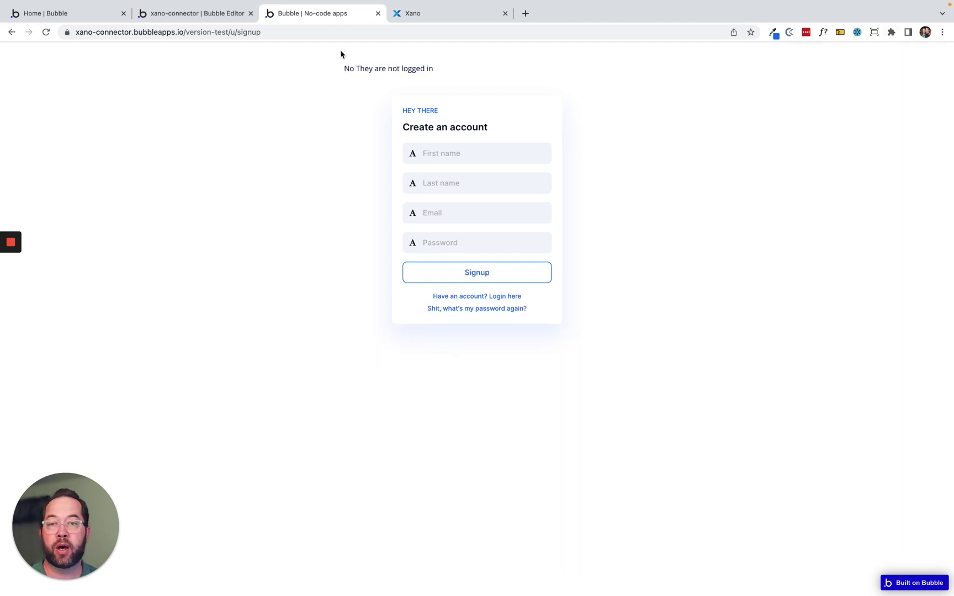
drag(353, 55, 435, 59)
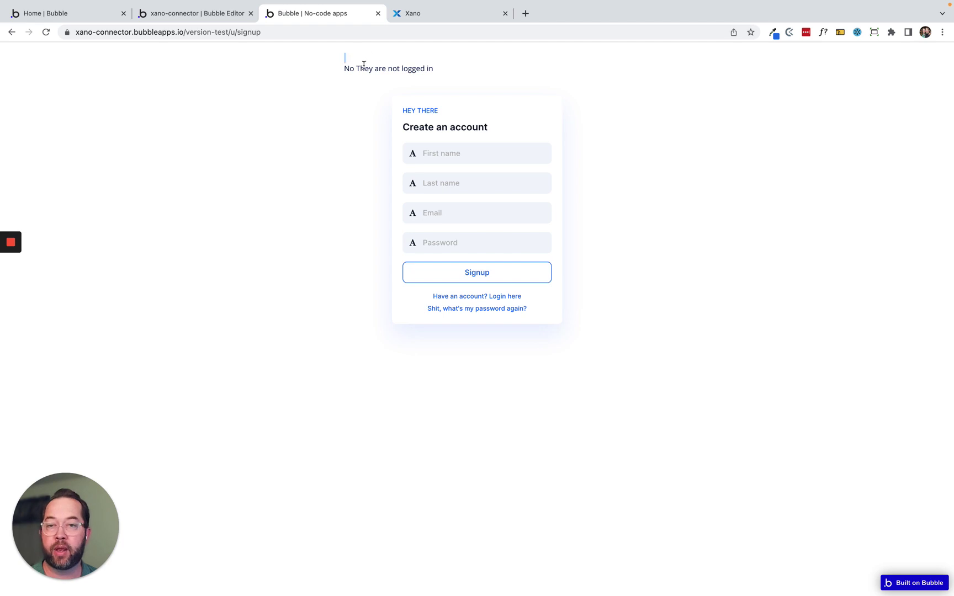
drag(348, 69, 448, 70)
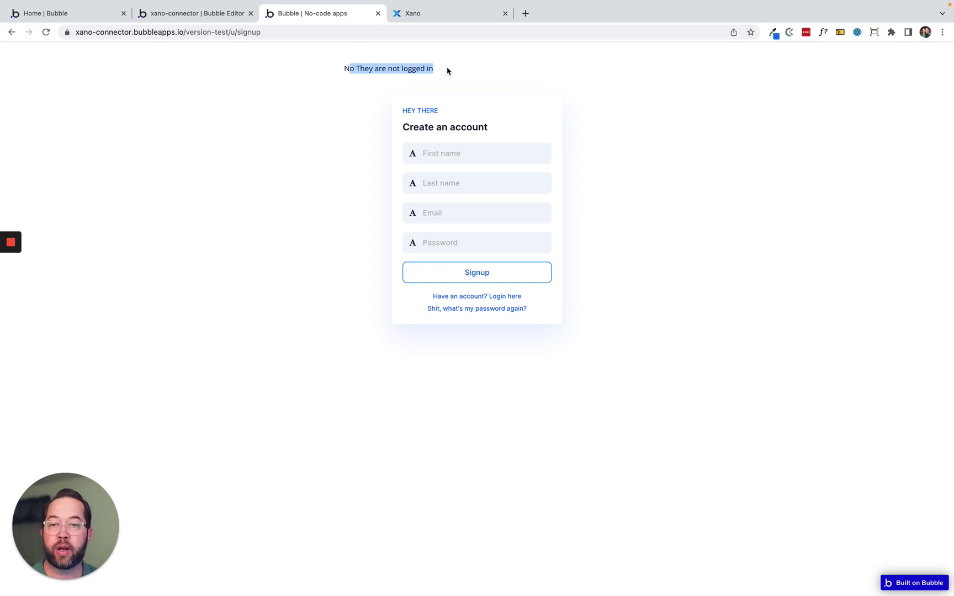
click(357, 72)
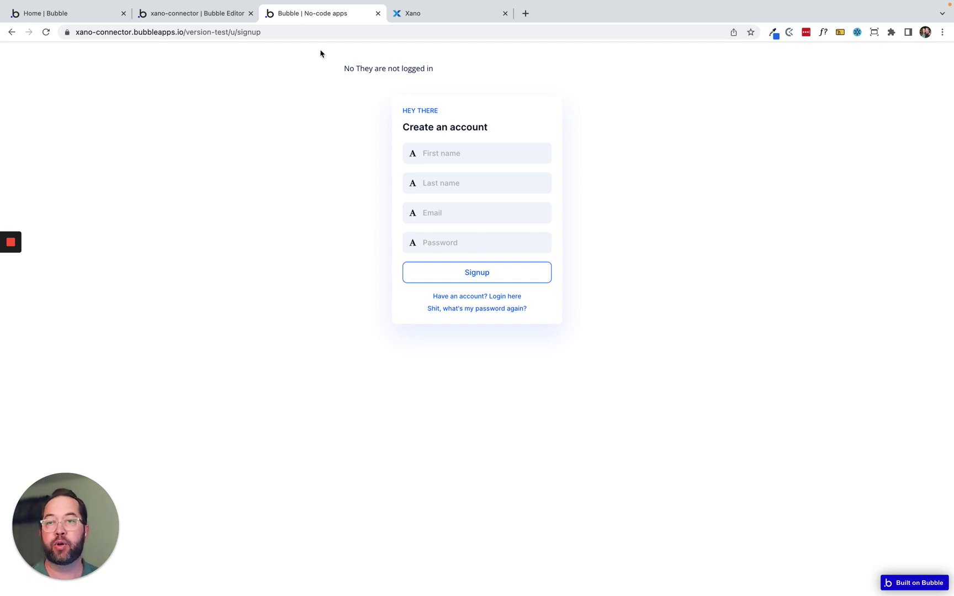
click(194, 14)
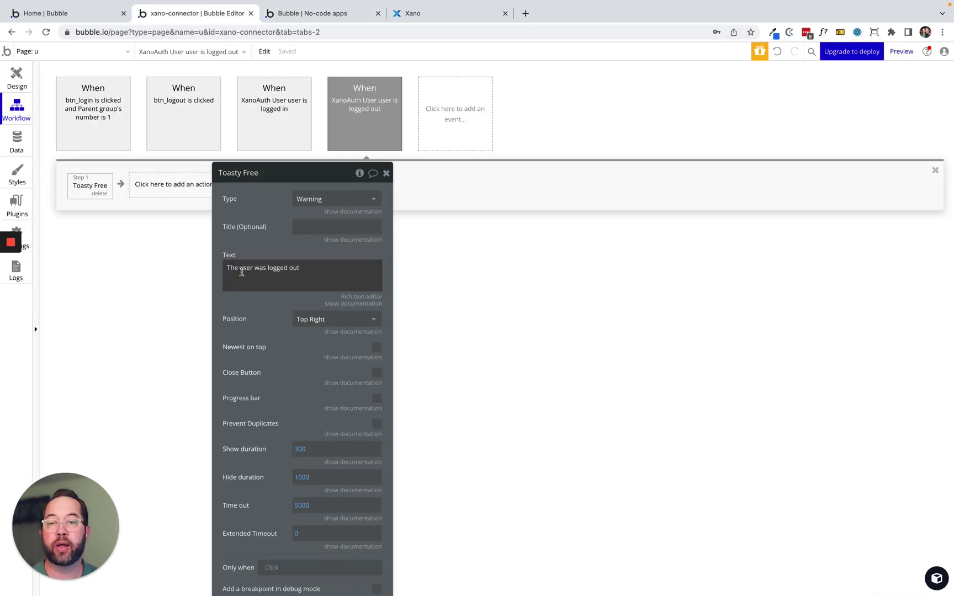
In the Design view, hide btn_logout on the editor canvas via its eye icon.
drag(290, 245, 640, 155)
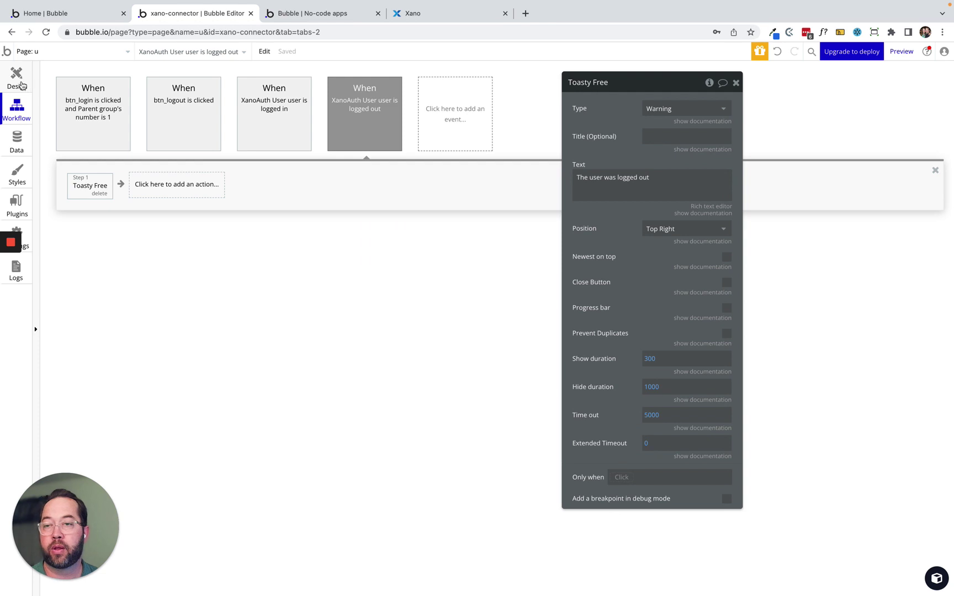
click(20, 80)
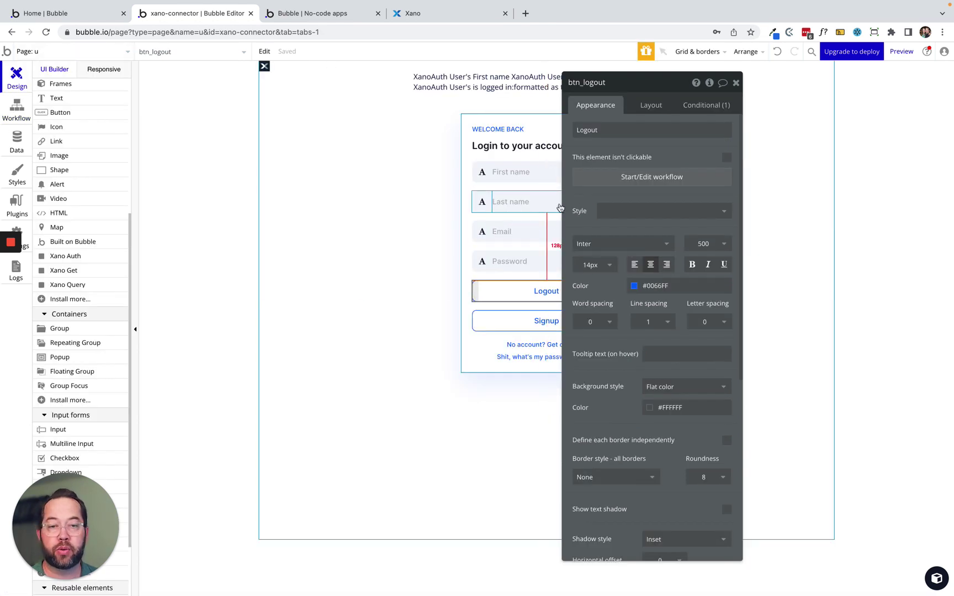
drag(618, 153, 235, 159)
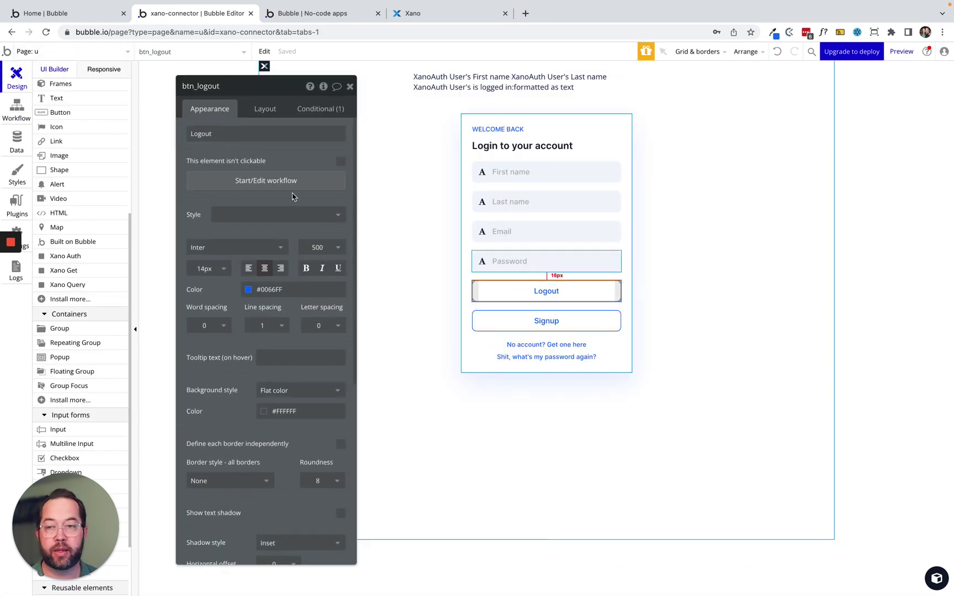
scroll(80, 189, up, 4)
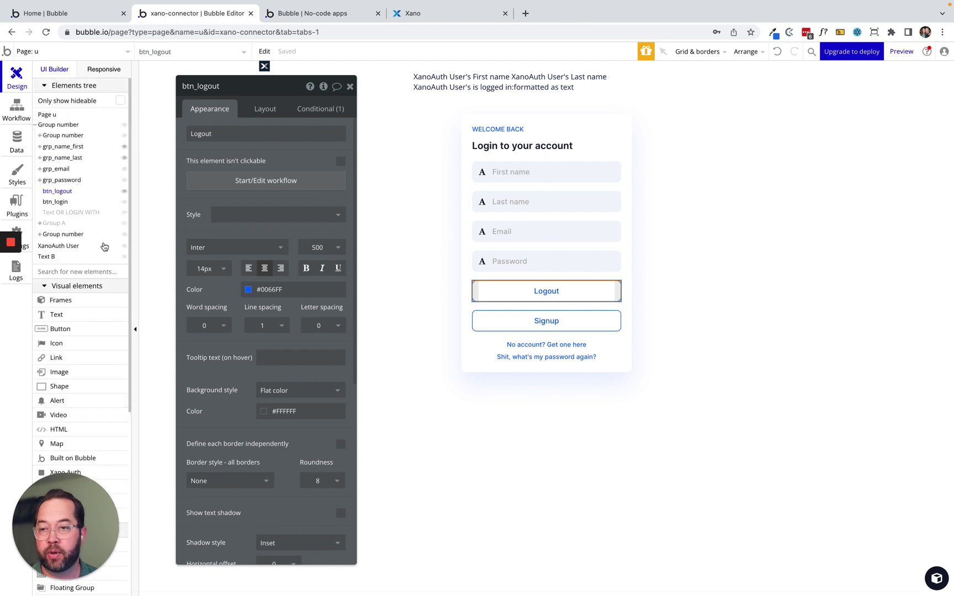
click(124, 191)
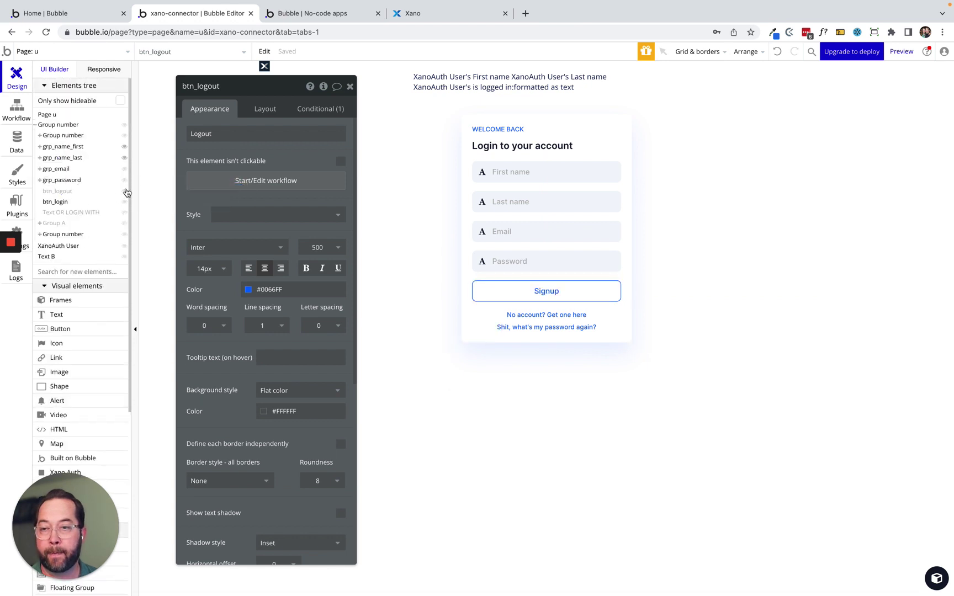
Set btn_login to collapse when hidden and review its visibility conditional.
click(58, 204)
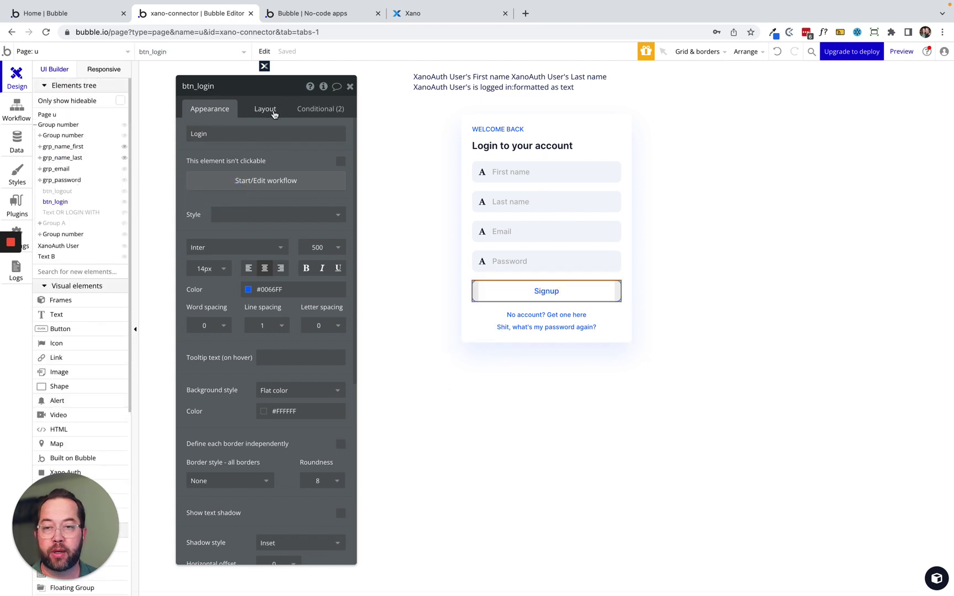
click(265, 110)
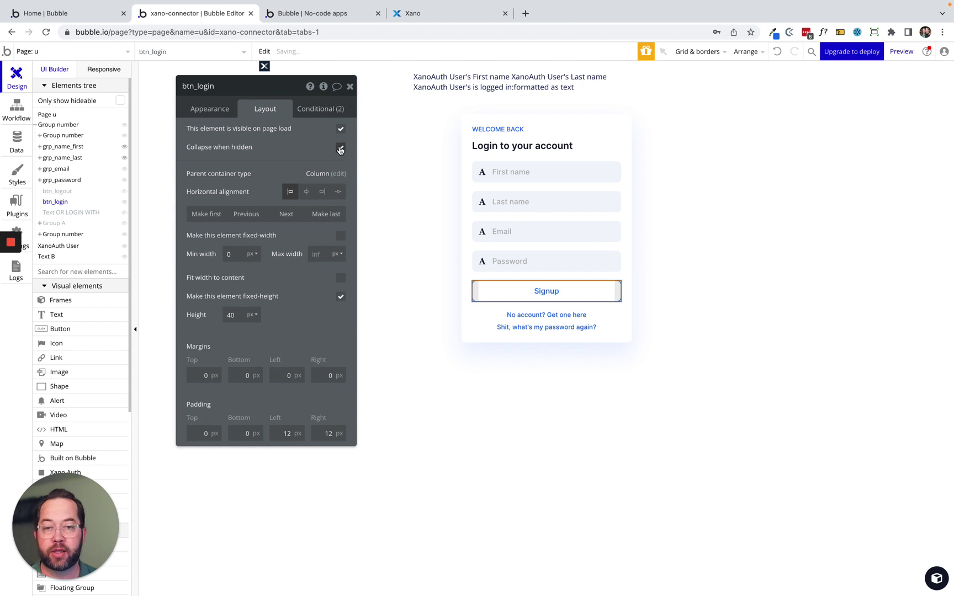
click(58, 191)
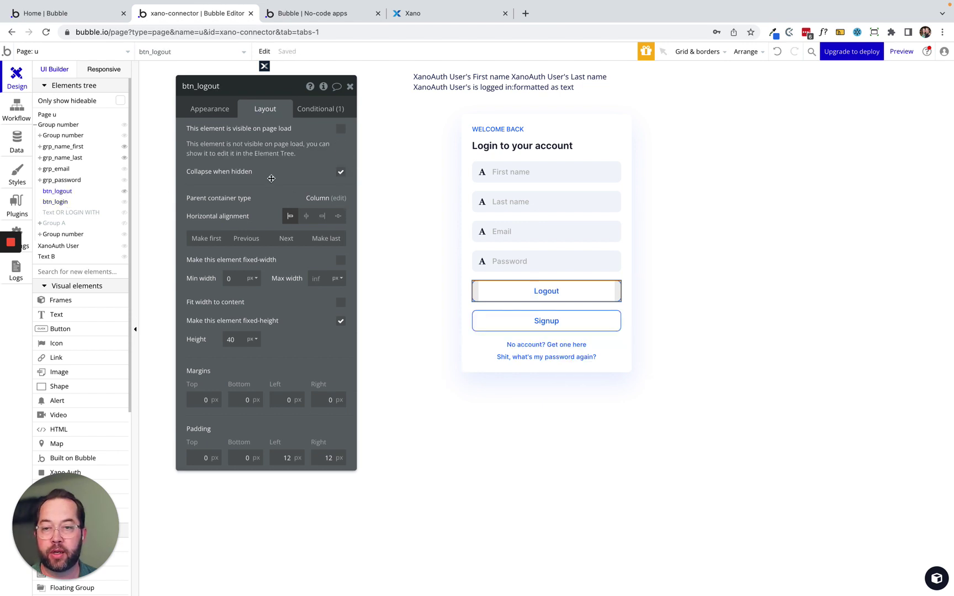
click(58, 202)
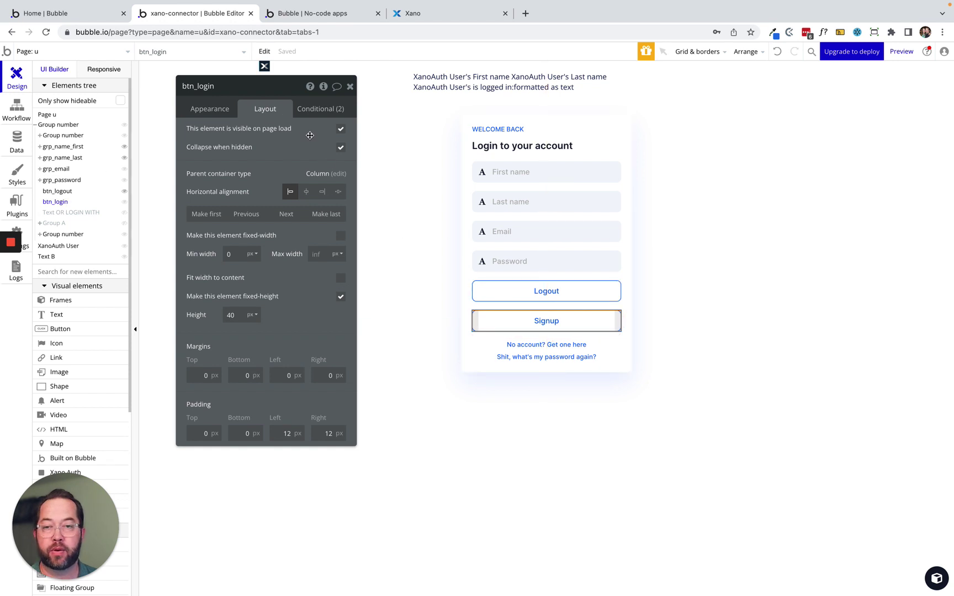
click(320, 110)
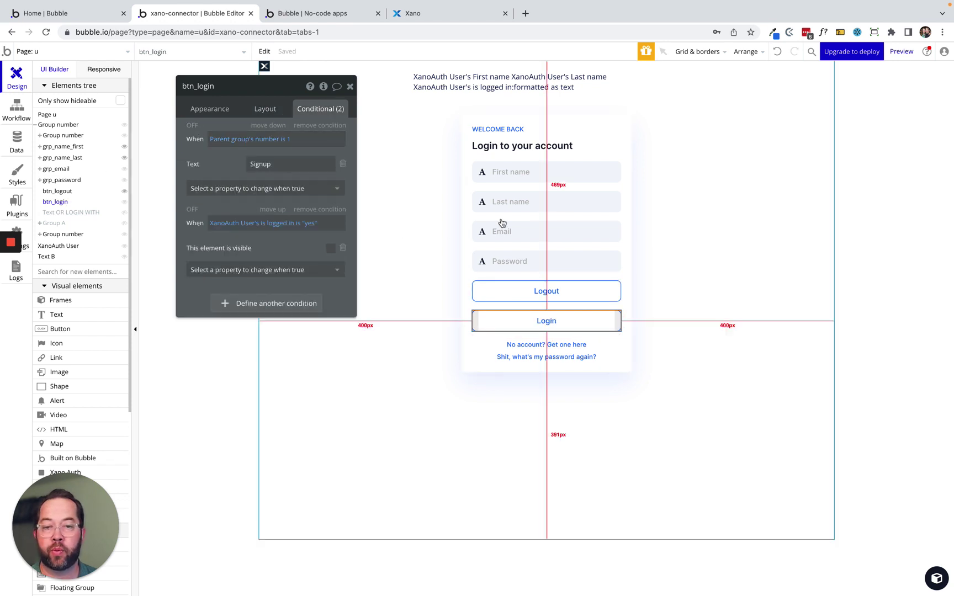
click(124, 194)
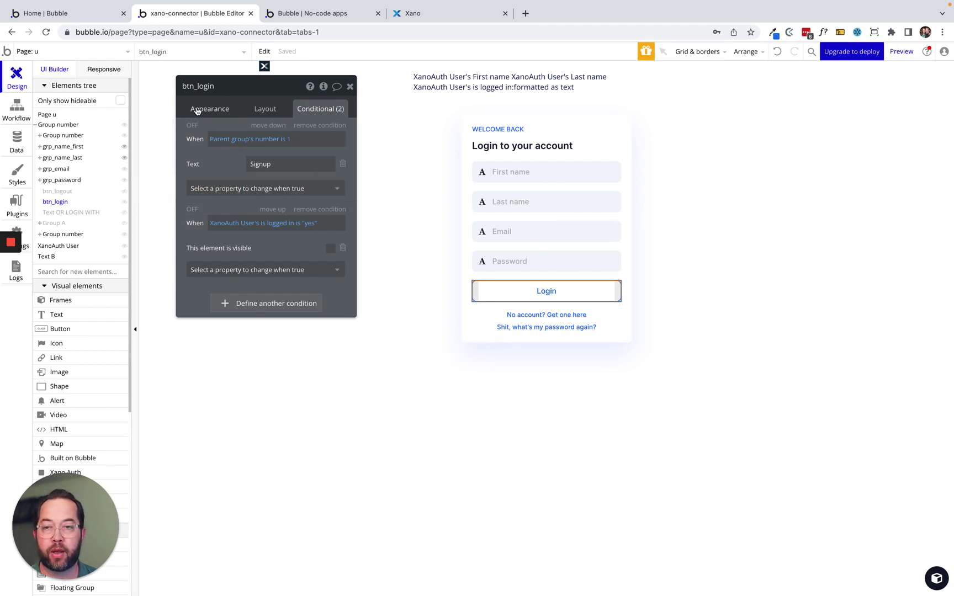
click(199, 110)
Duplicate the btn_login click event and change its condition number from 1 to 2.
click(238, 185)
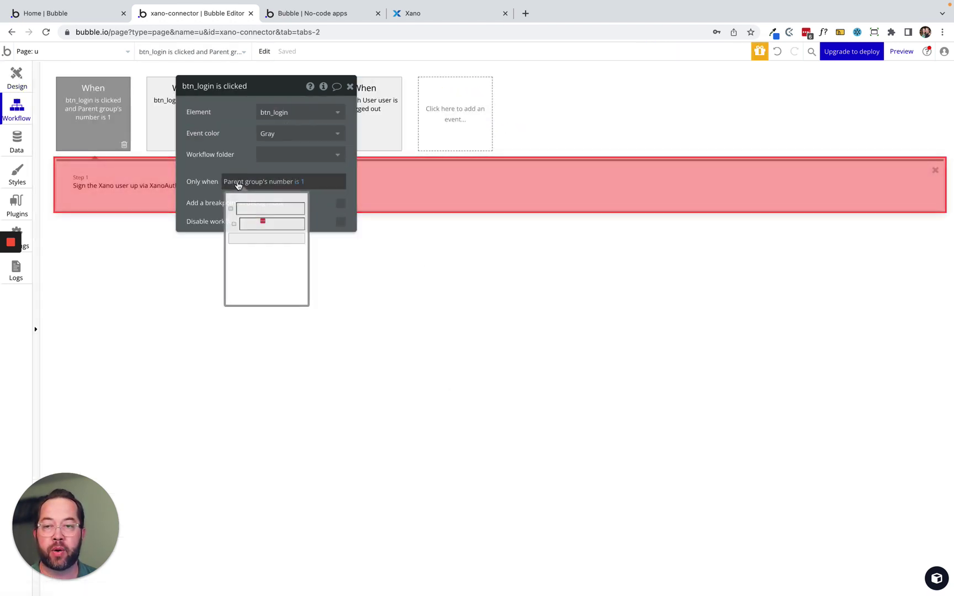
drag(228, 127, 561, 165)
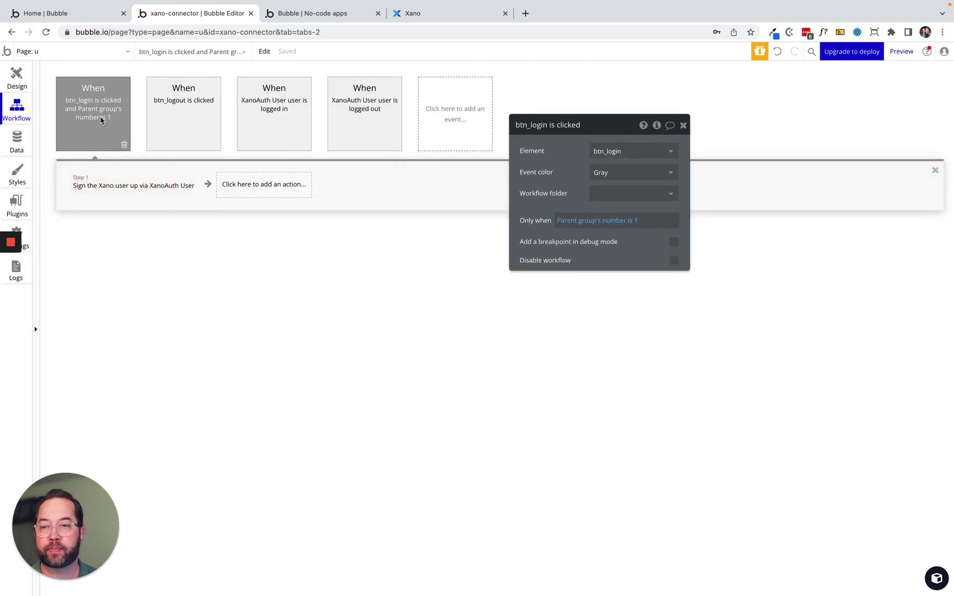
key(ctrl+c)
key(ctrl+v)
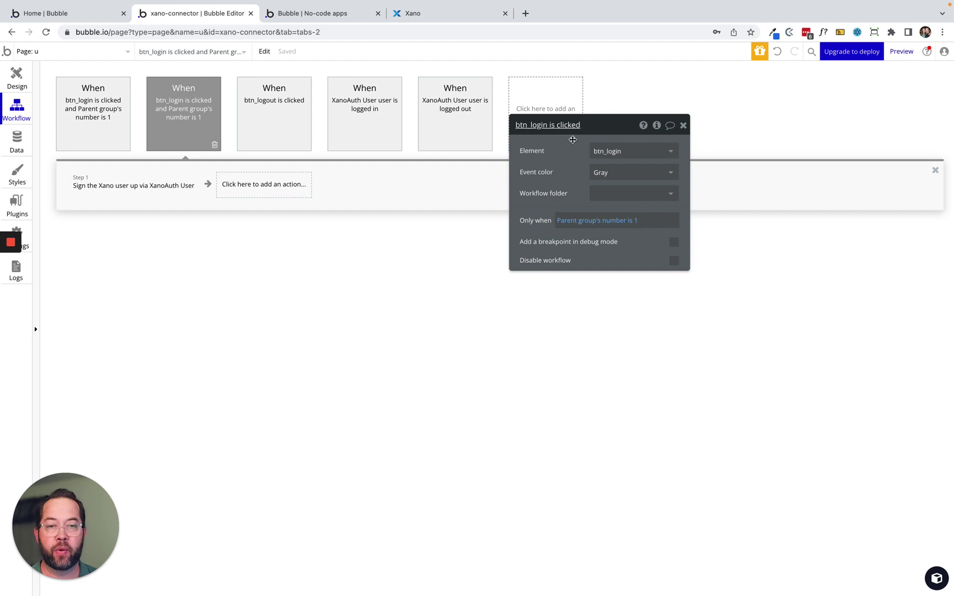
click(637, 224)
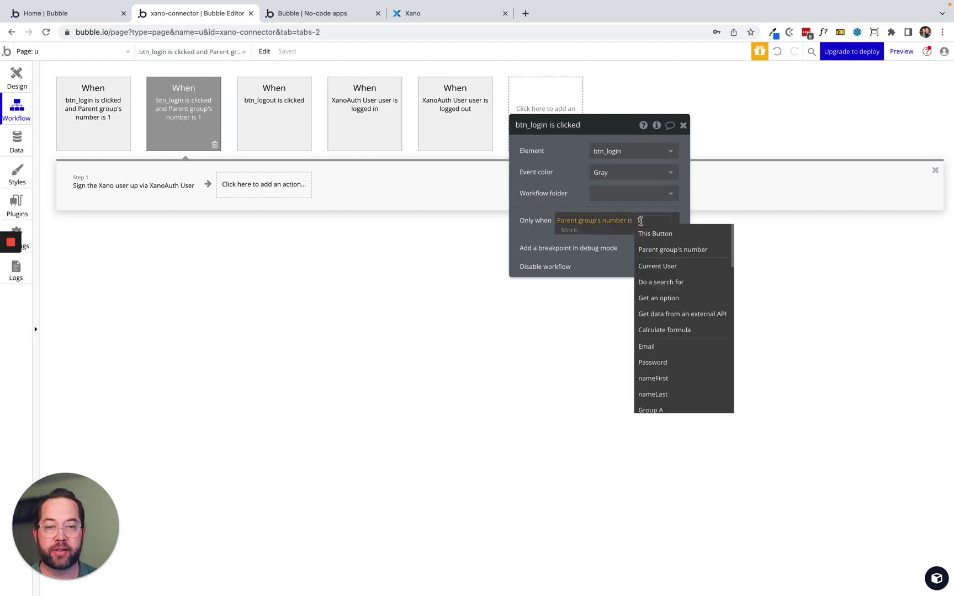
key(BackSpace)
text(2)
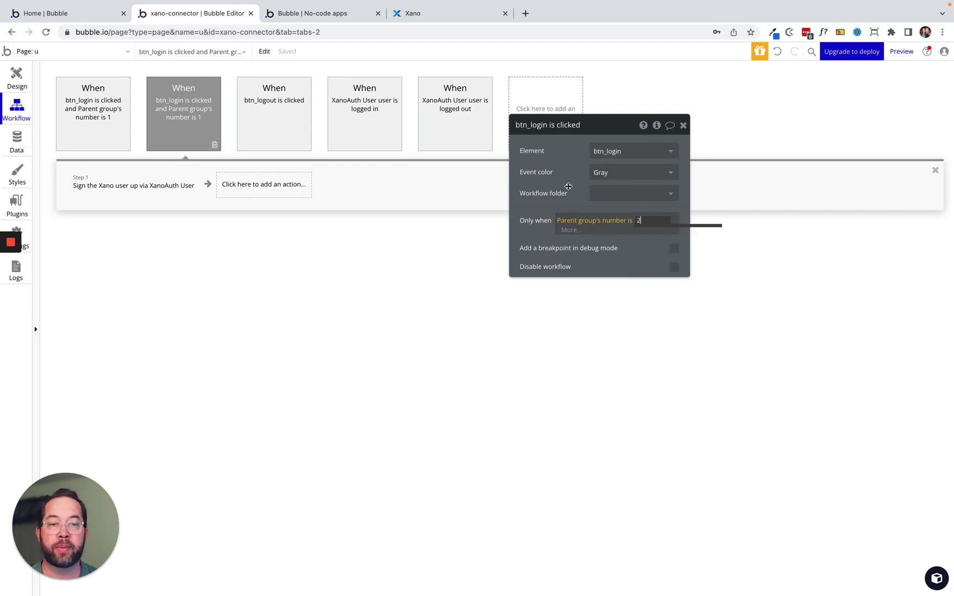
Replace the duplicate's sign-up step with a 'Log the Xano user in' action on XanoAuth User.
click(99, 197)
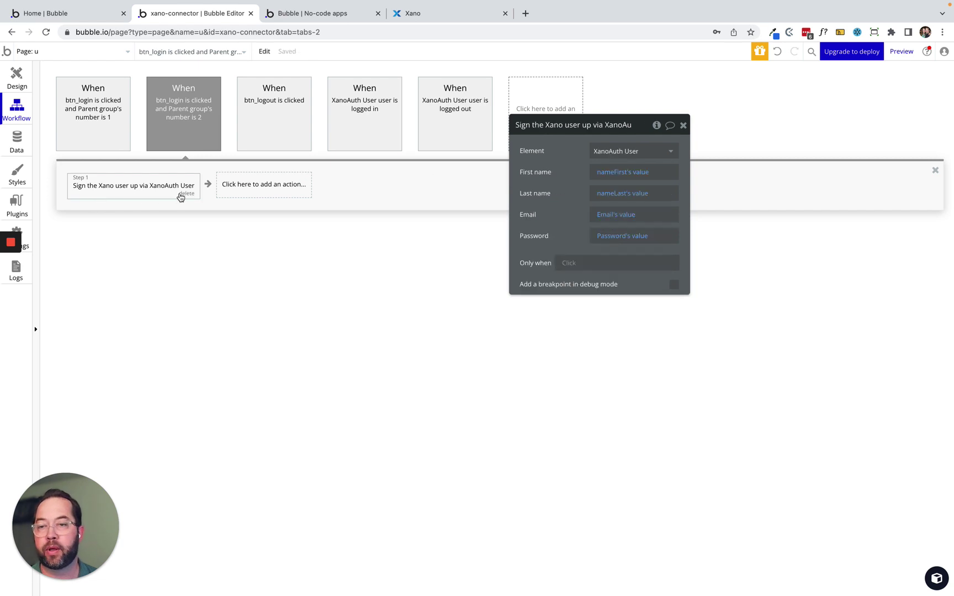
click(183, 195)
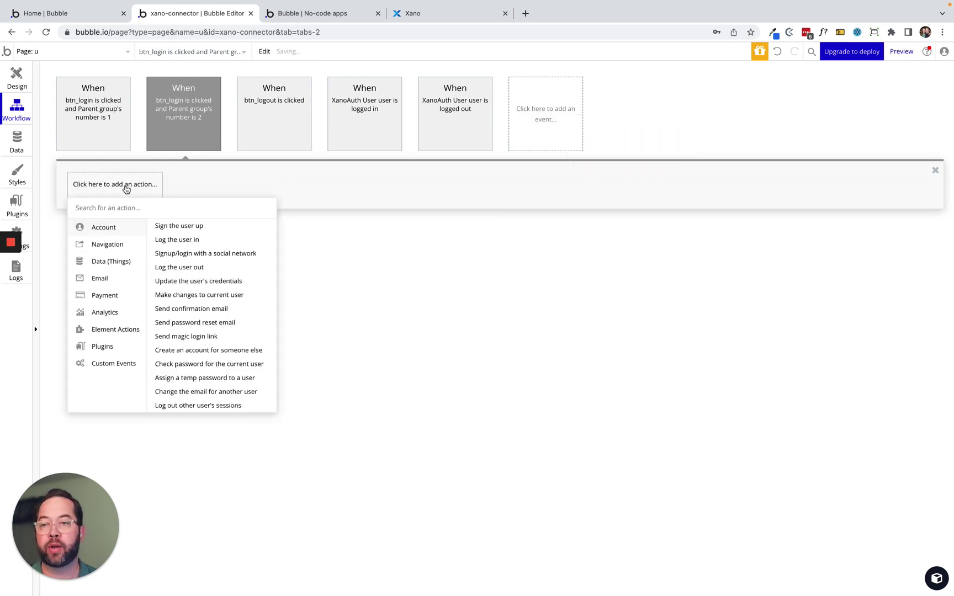
text(log)
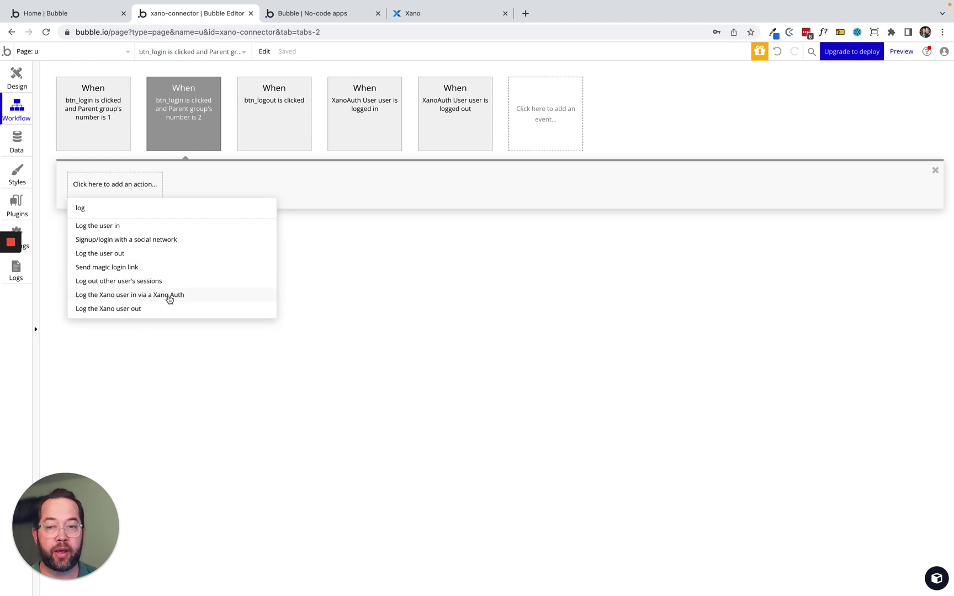
click(171, 297)
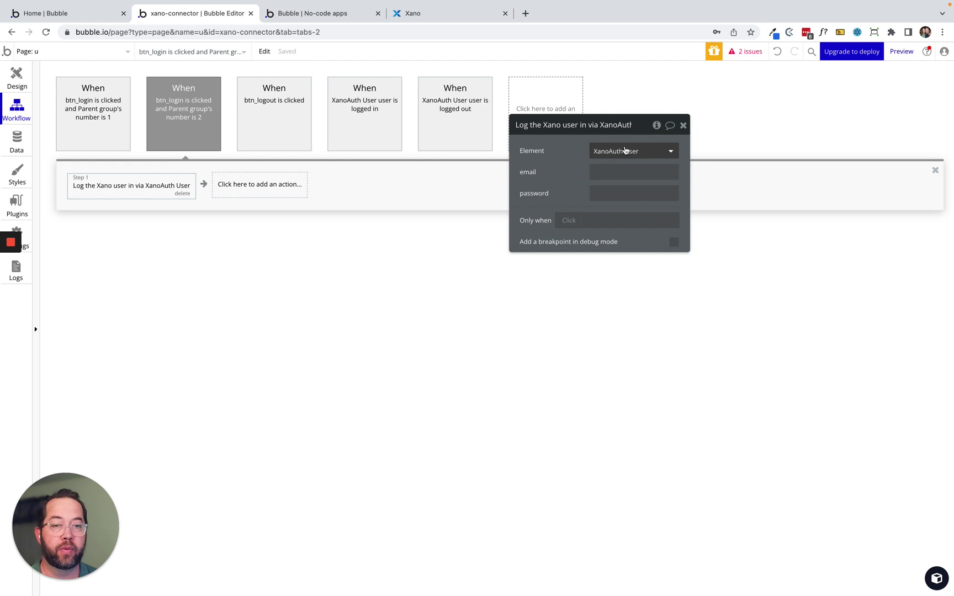
click(621, 153)
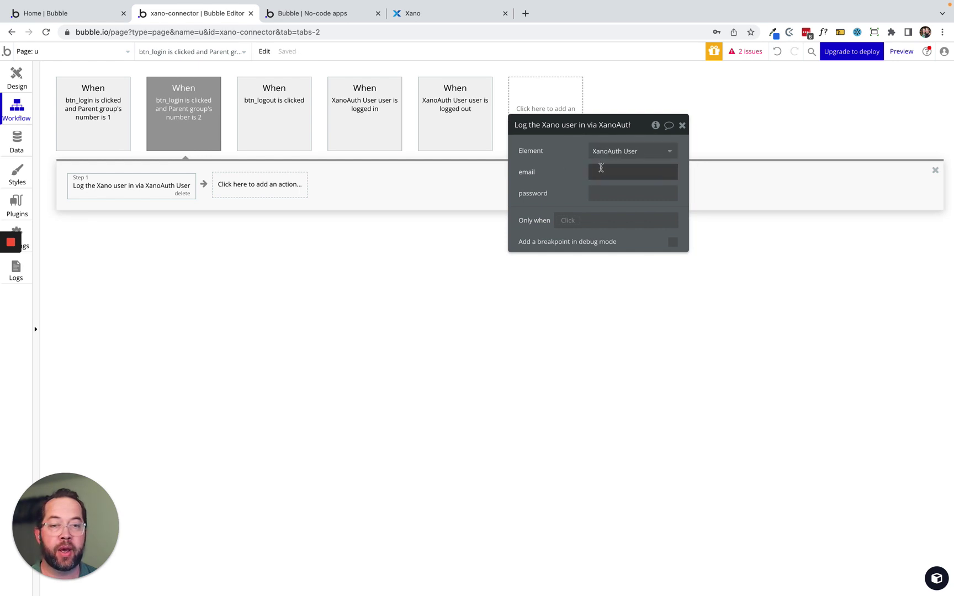
Set the login action's email to Email's value and password to Password's value.
click(703, 175)
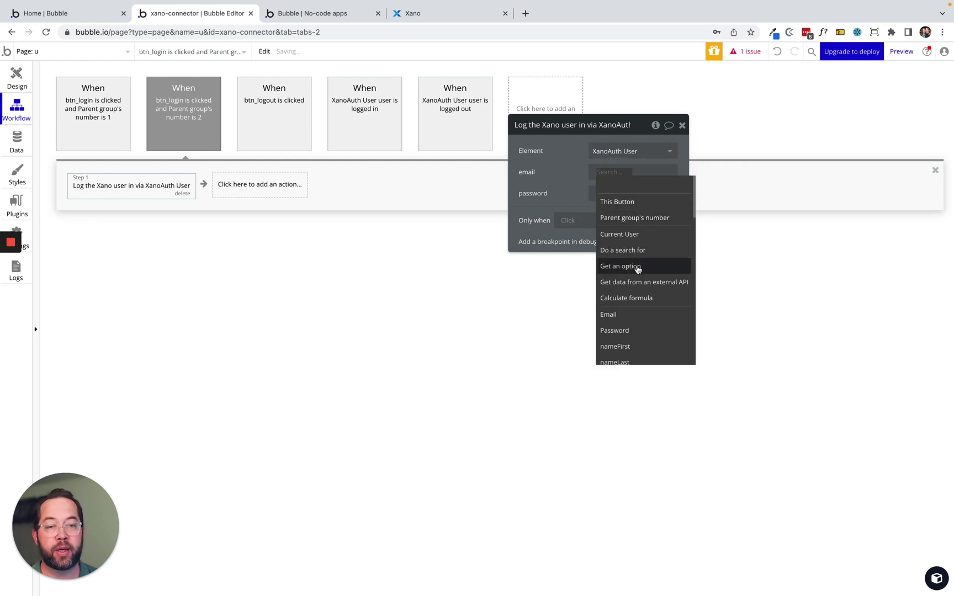
click(638, 315)
click(665, 188)
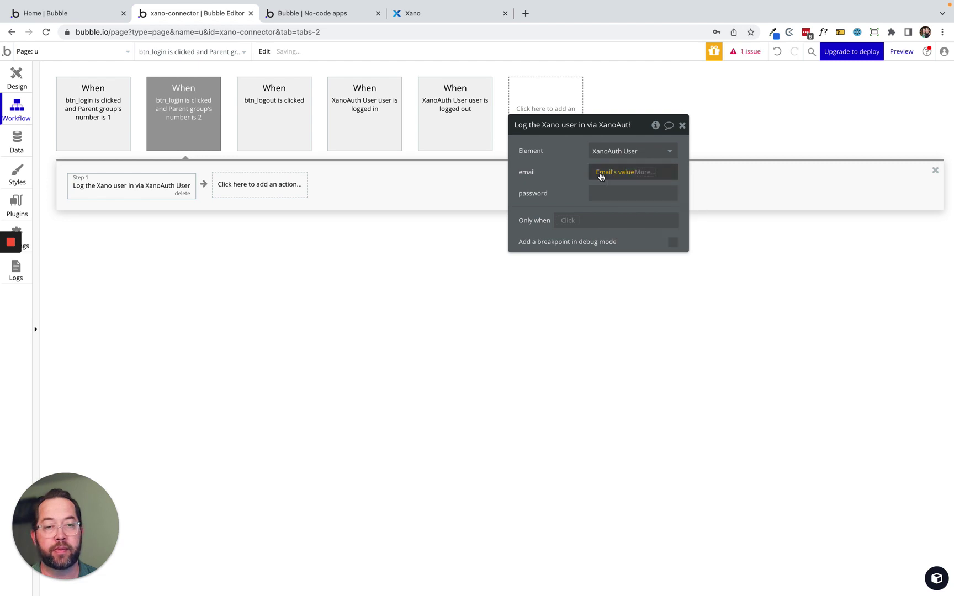
click(640, 192)
click(714, 191)
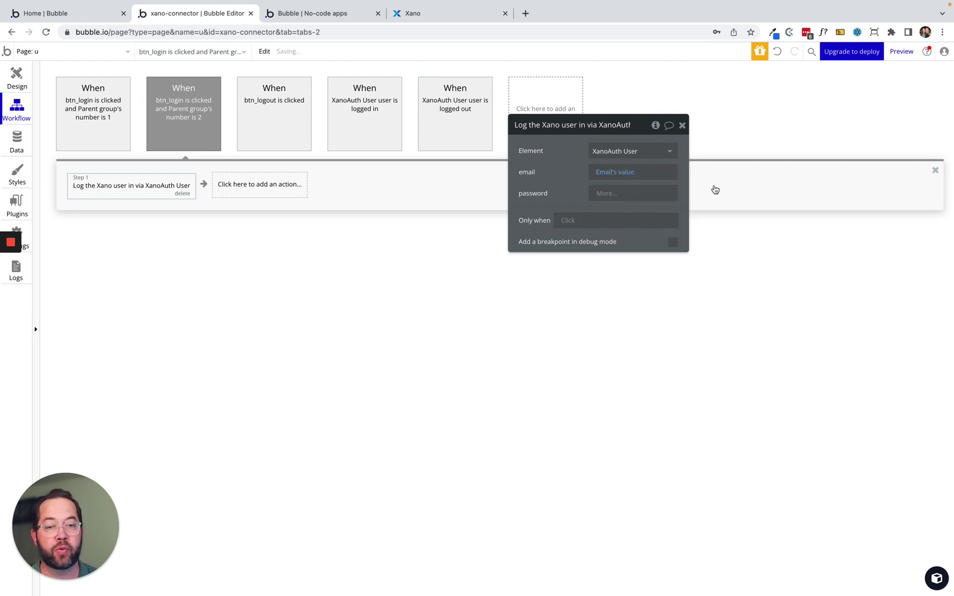
click(637, 354)
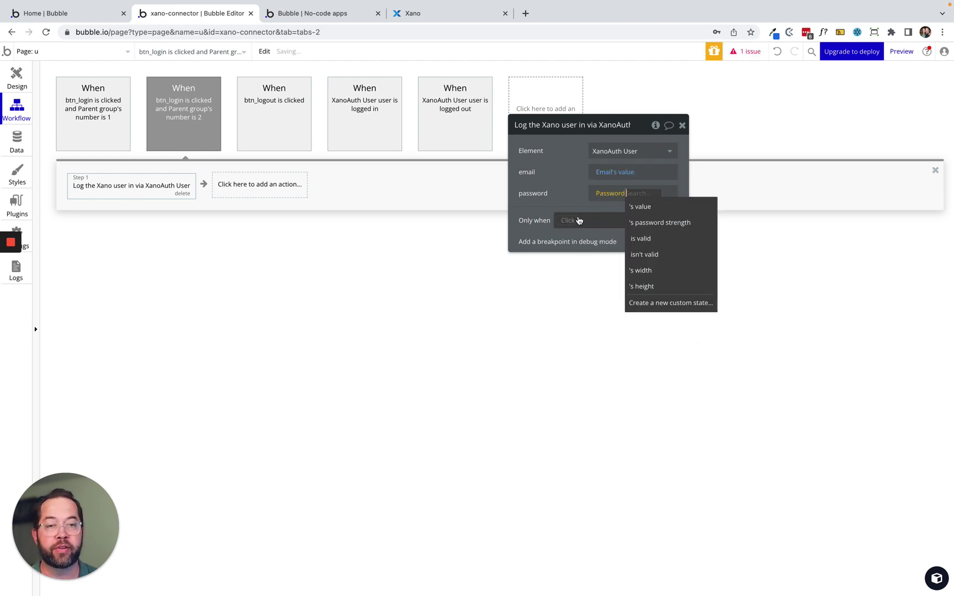
click(664, 208)
Check the Email and Password input settings, then go to the running app's signup page.
click(11, 79)
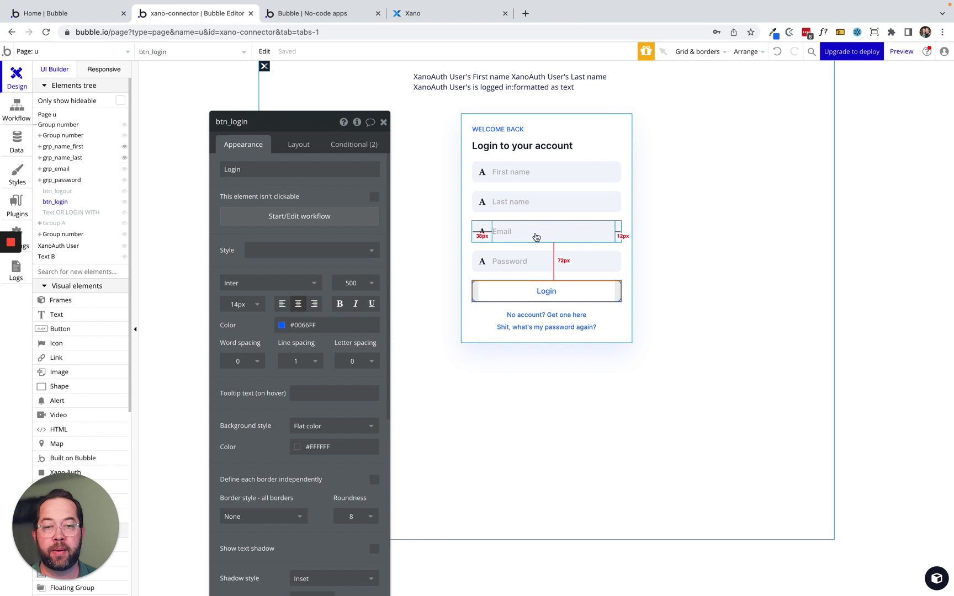
click(535, 236)
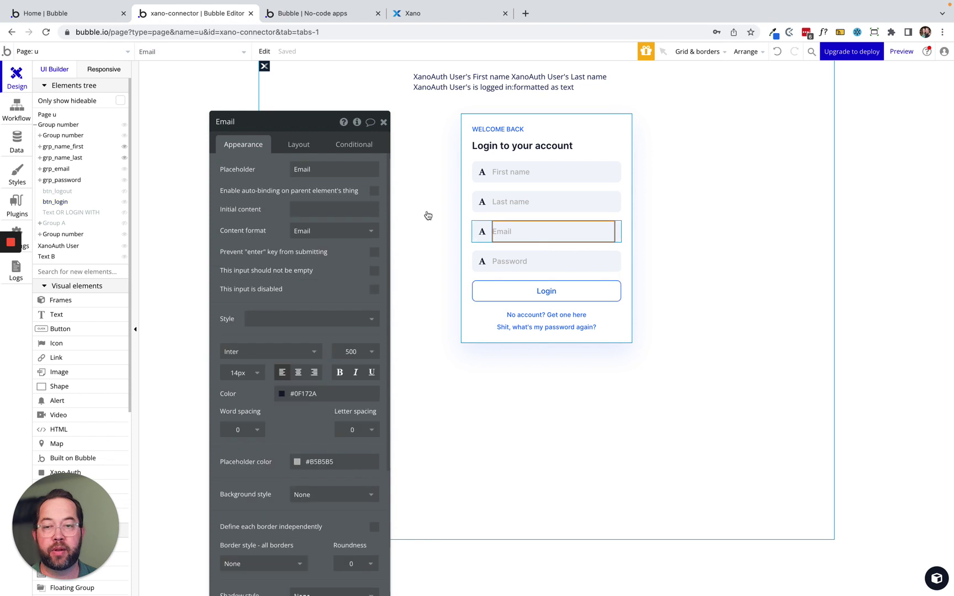
click(554, 261)
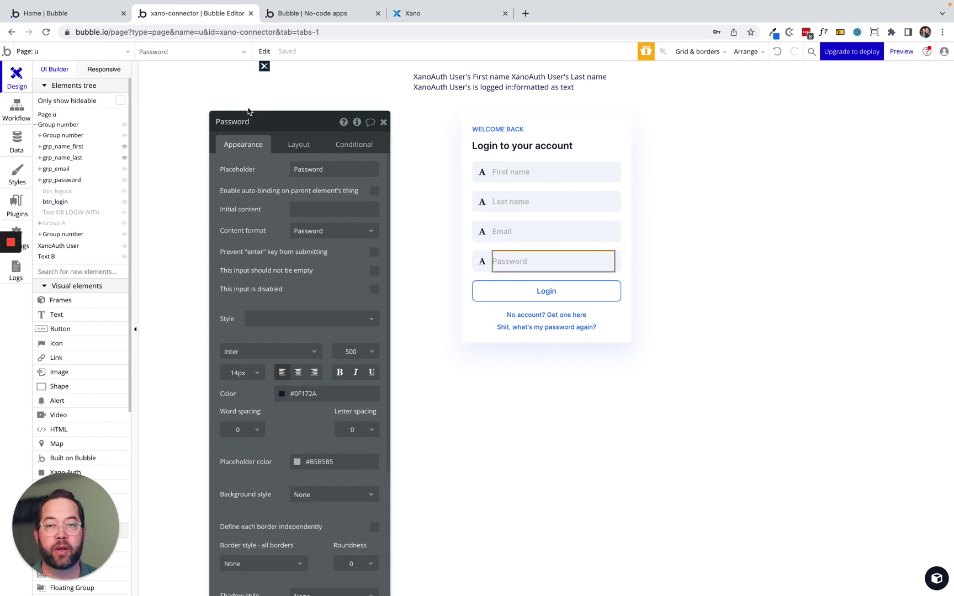
click(308, 16)
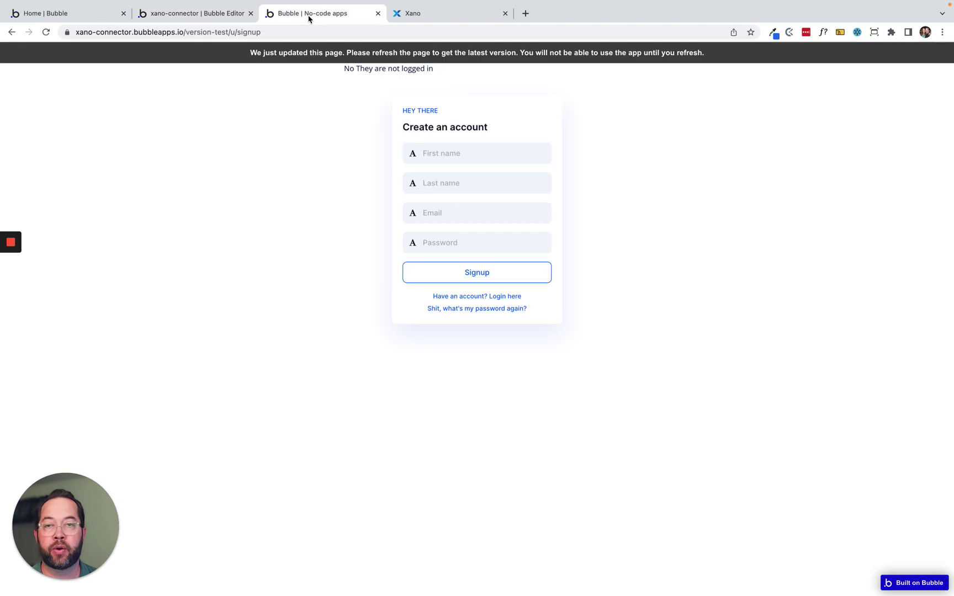
Refresh the app and log in with the test account's email and password.
click(304, 53)
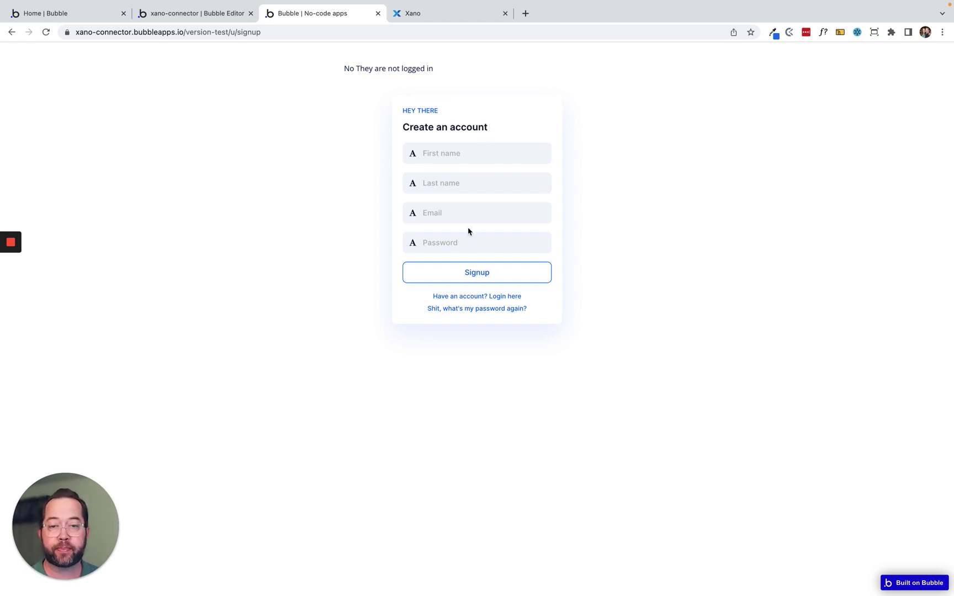
click(462, 298)
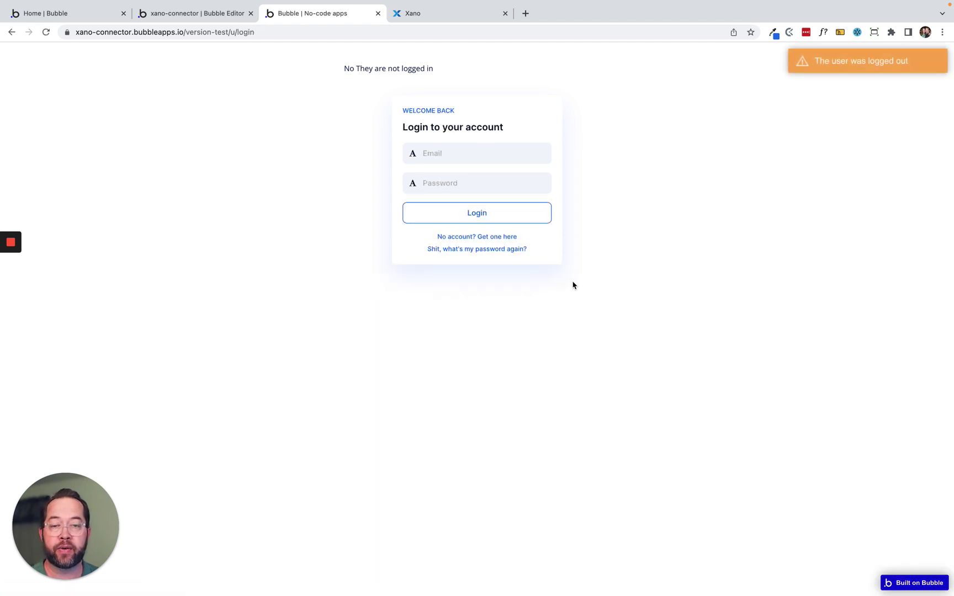
click(465, 149)
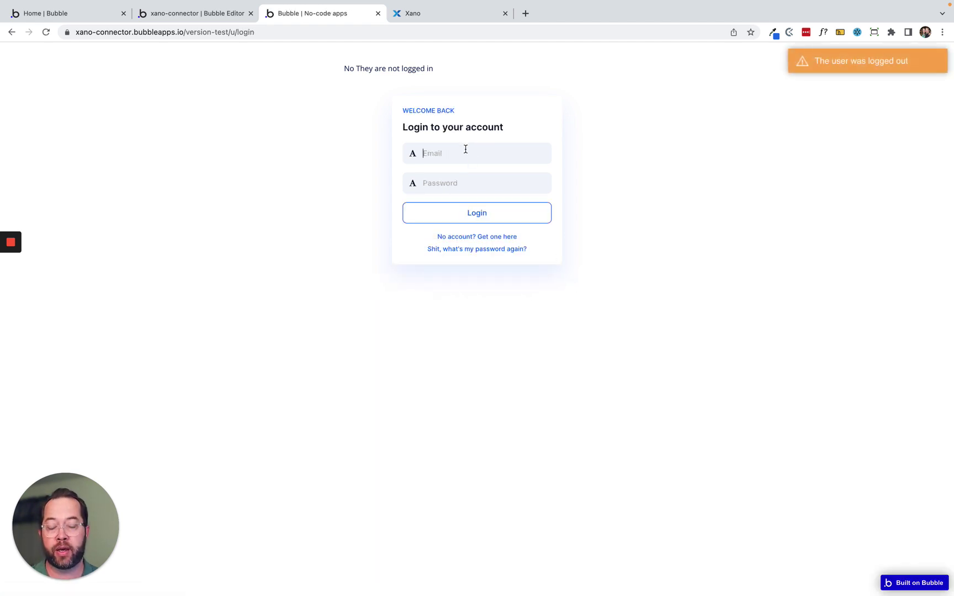
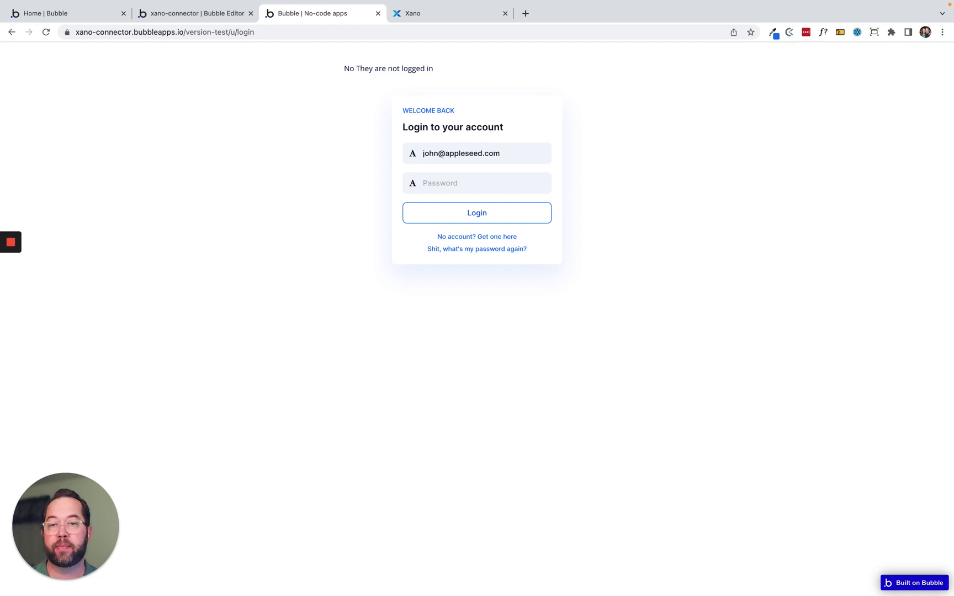
click(489, 178)
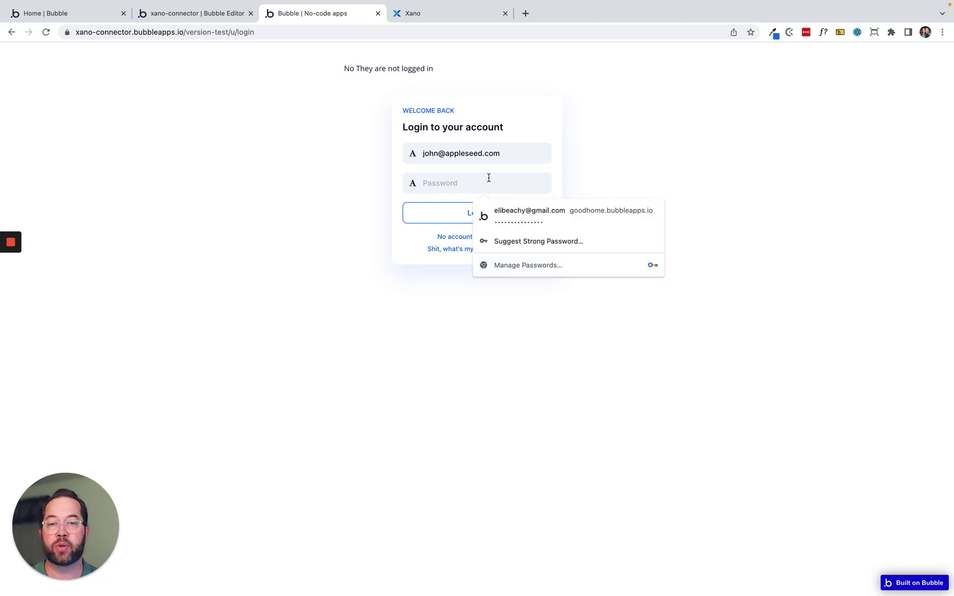
text(123456)
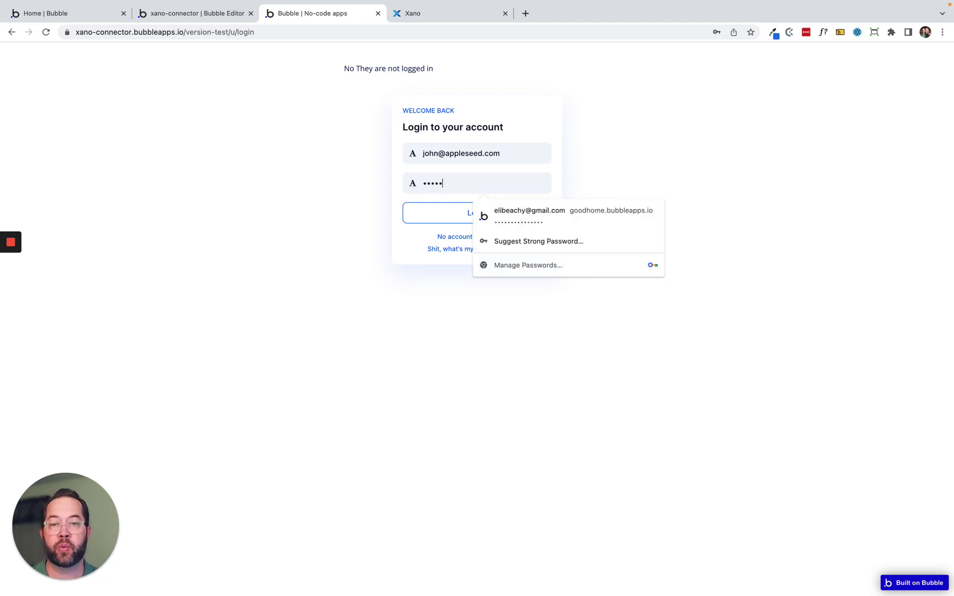
text(78)
click(647, 163)
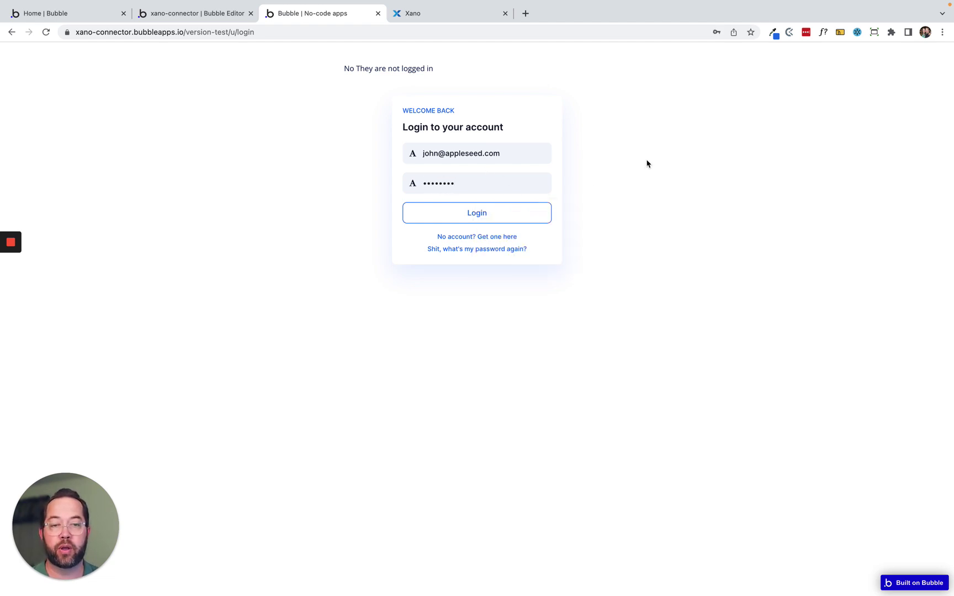
click(473, 215)
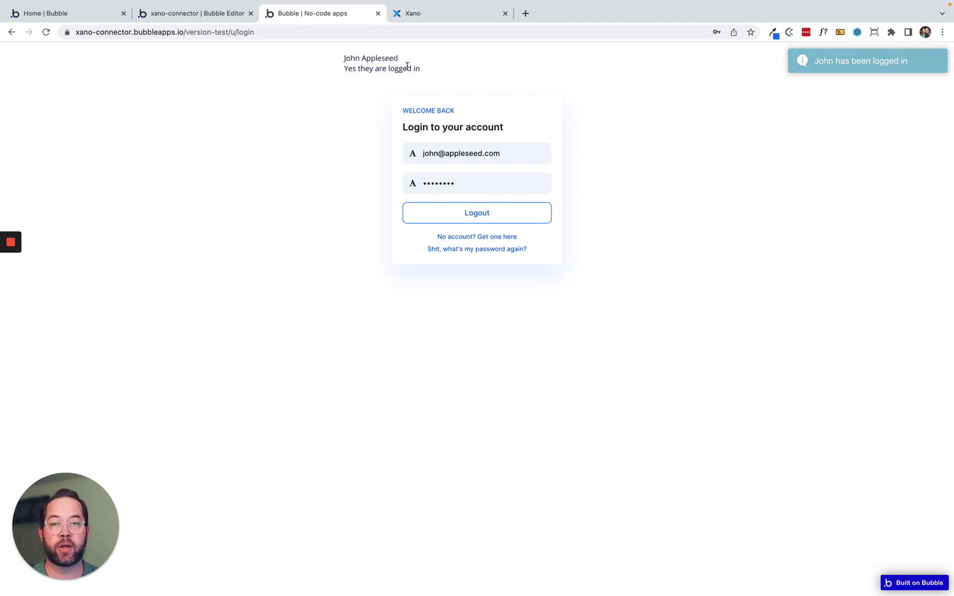
Confirm the page shows the user's name and 'Yes they are logged in'.
drag(350, 63, 415, 67)
drag(349, 69, 534, 68)
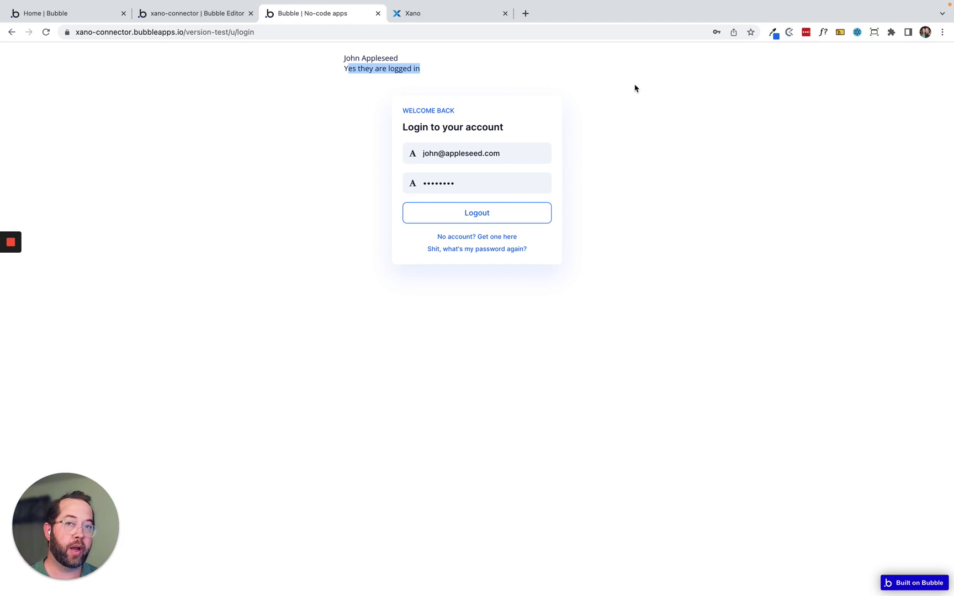
click(345, 57)
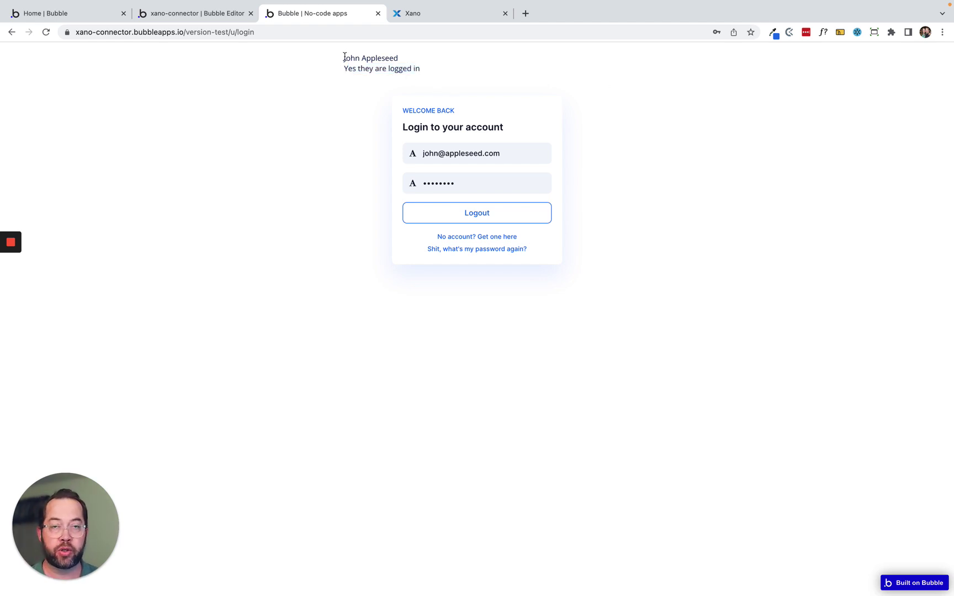
Edit the record's name_first in Xano's user table and check the updated name in the app.
click(420, 16)
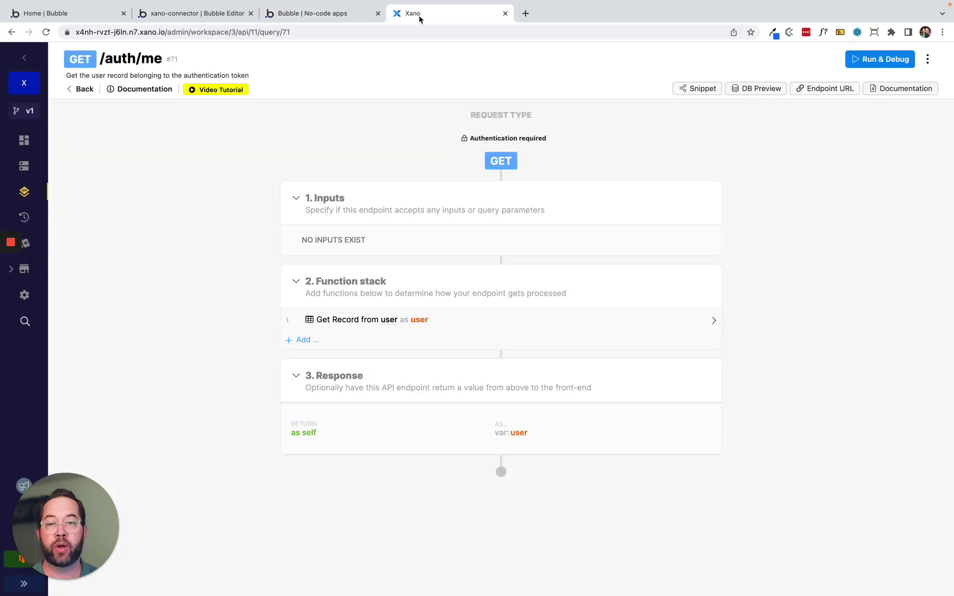
click(23, 166)
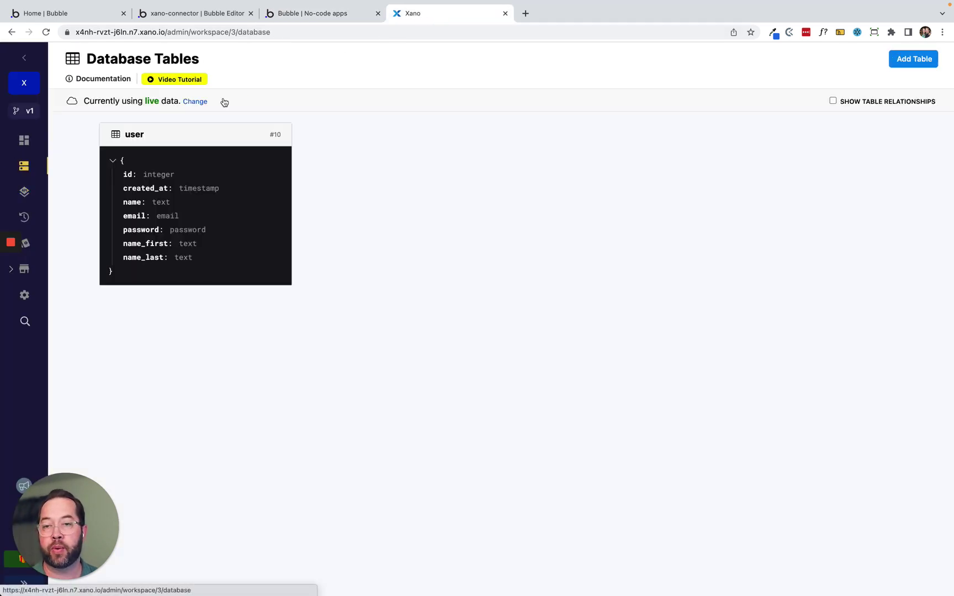
click(166, 175)
click(567, 141)
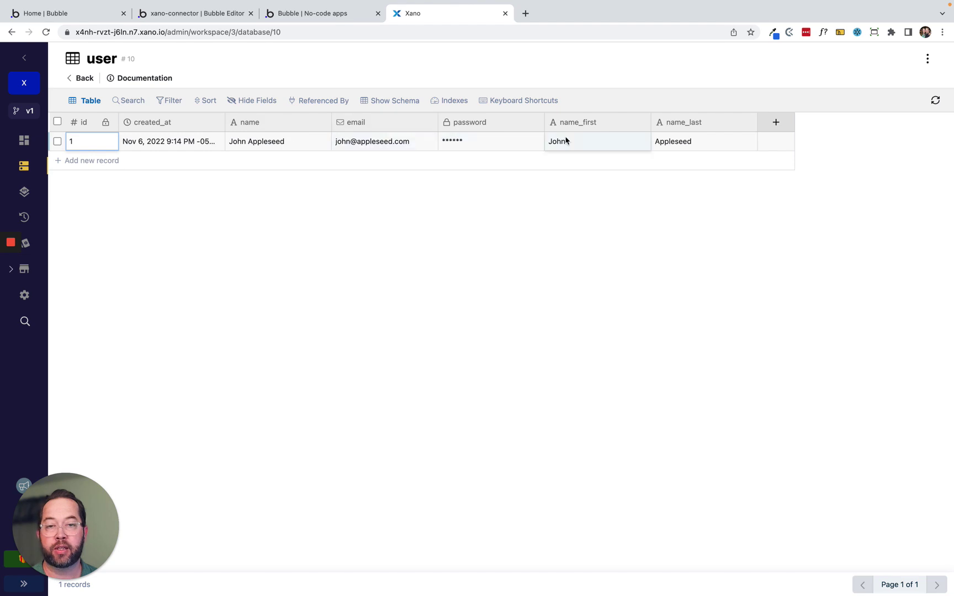
click(577, 141)
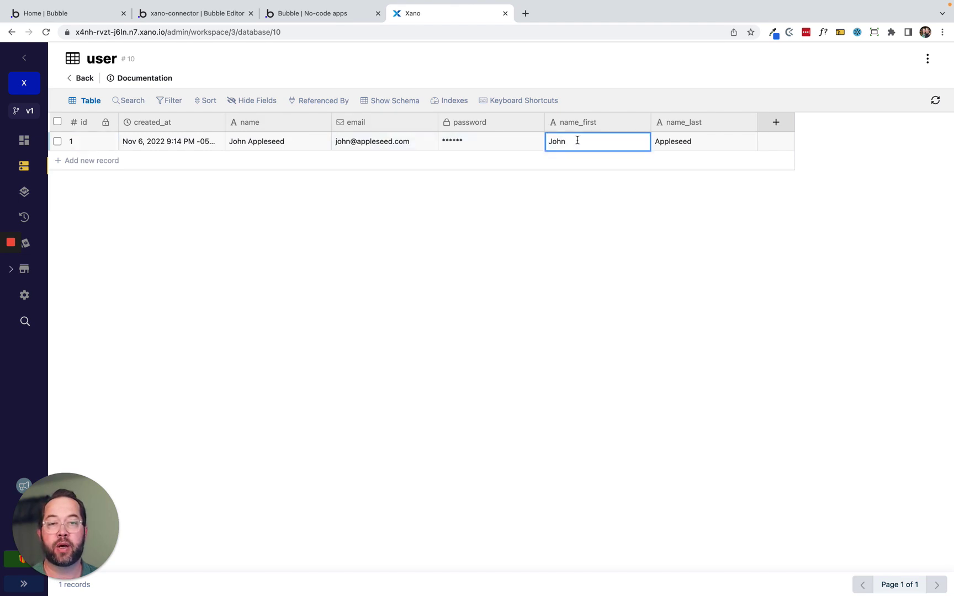
text(ny)
key(Return)
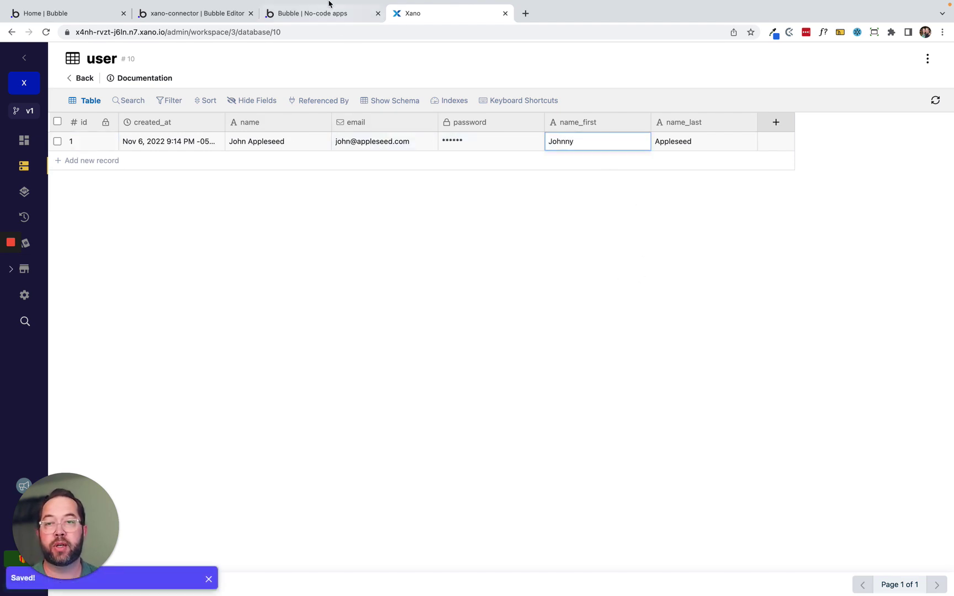
click(300, 21)
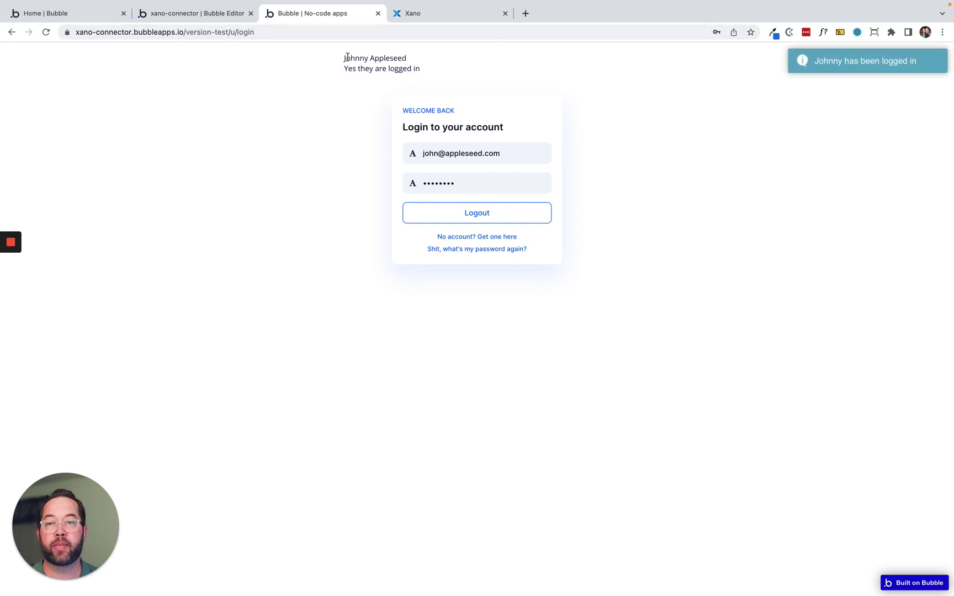
drag(344, 58, 418, 61)
click(600, 64)
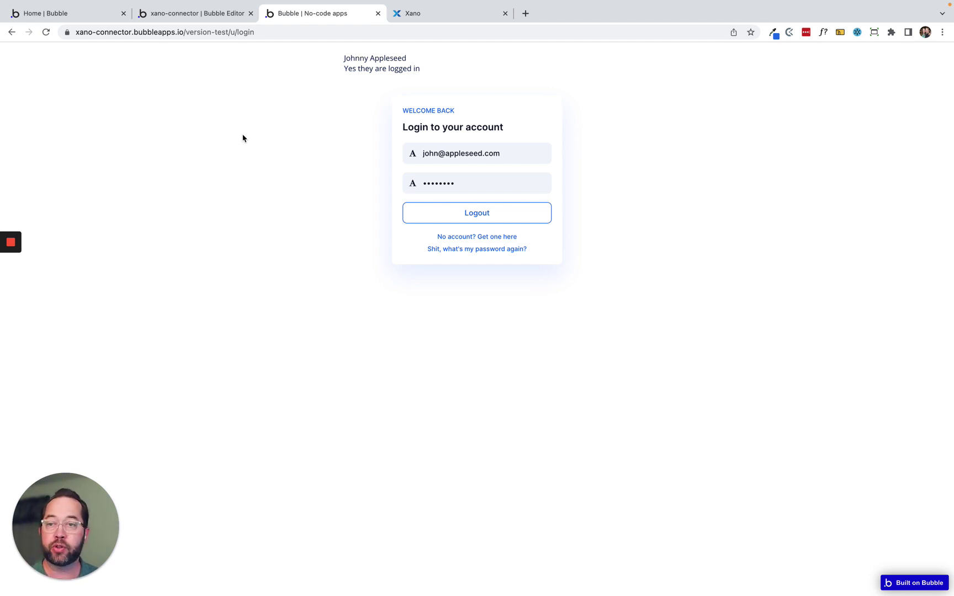
click(185, 16)
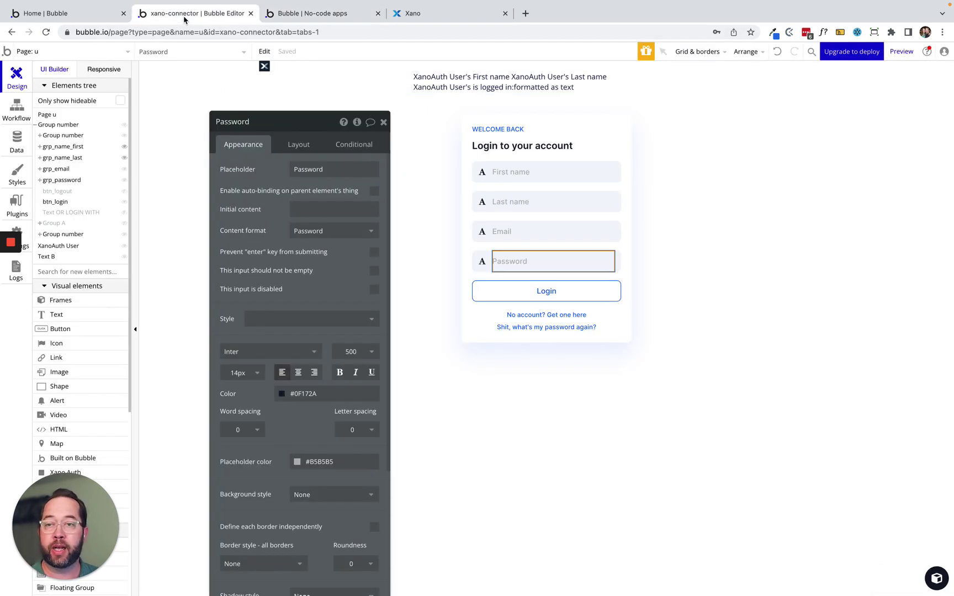
Add a name_first text field to the User data type.
click(8, 141)
click(185, 90)
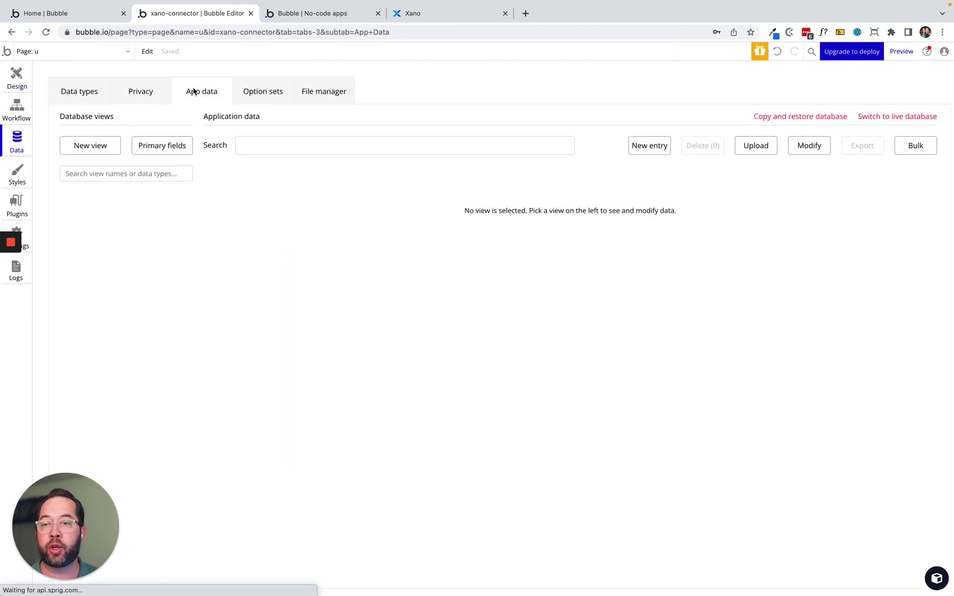
click(81, 91)
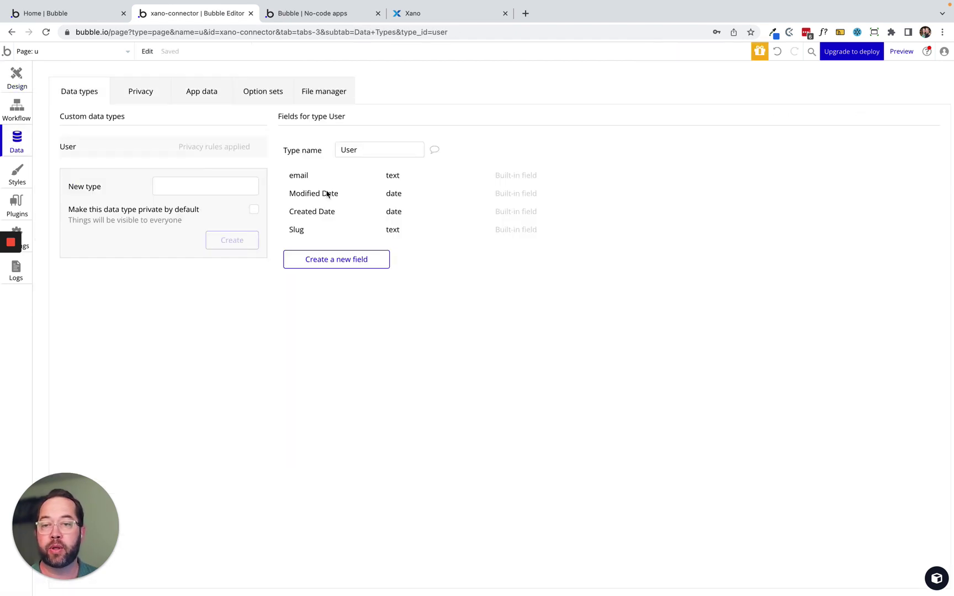
click(338, 260)
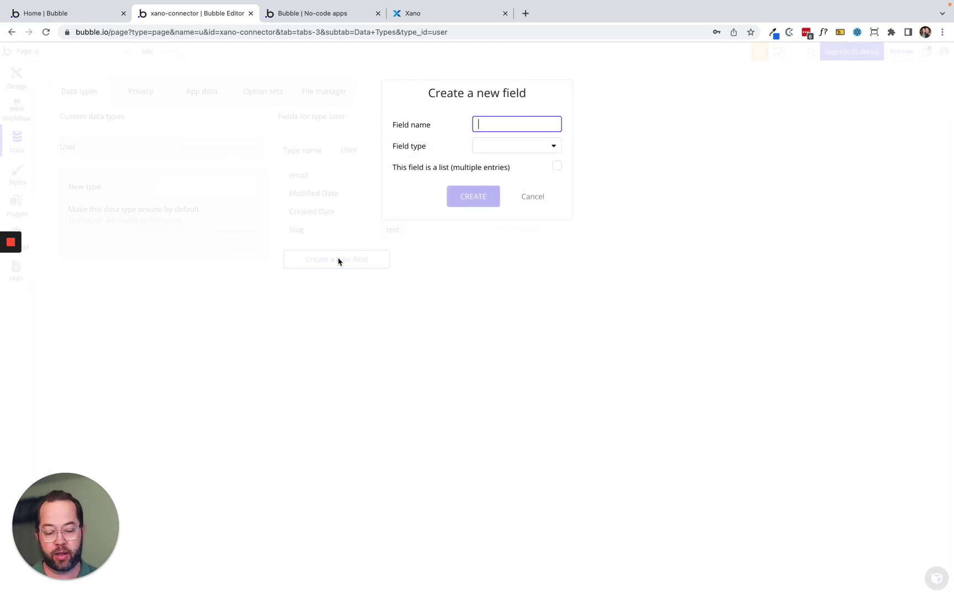
text(nam)
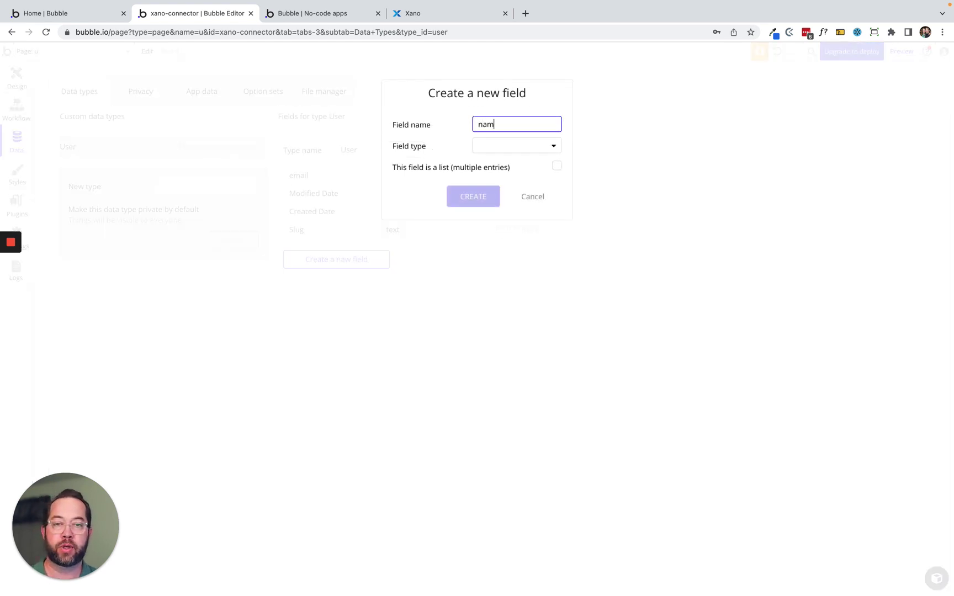
text(e_first)
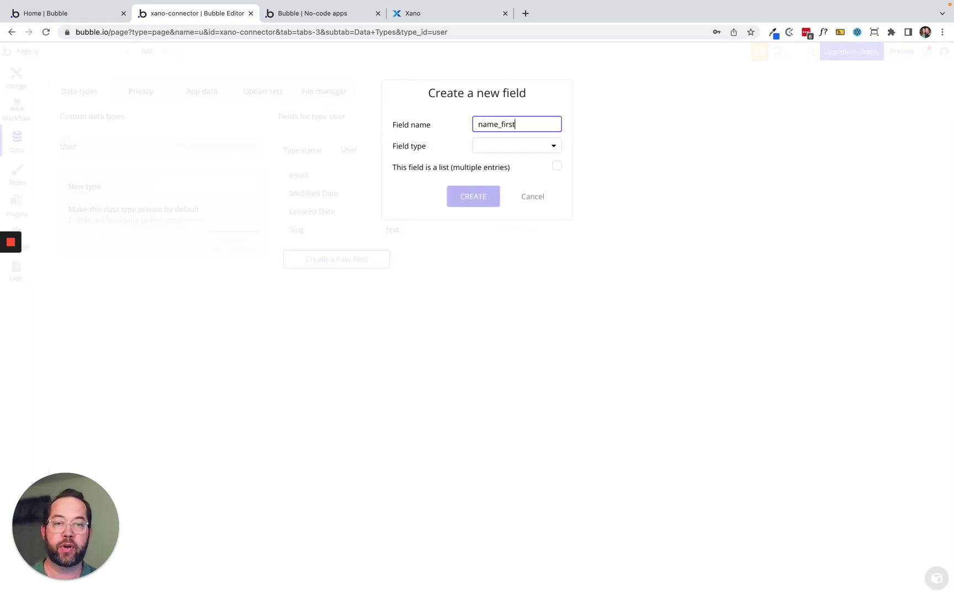
click(488, 146)
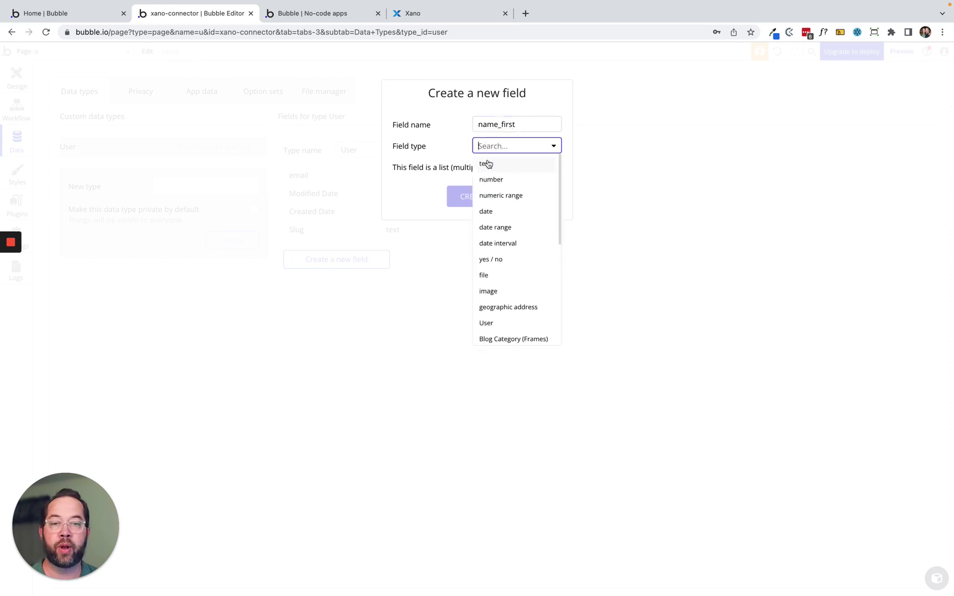
click(486, 163)
click(478, 197)
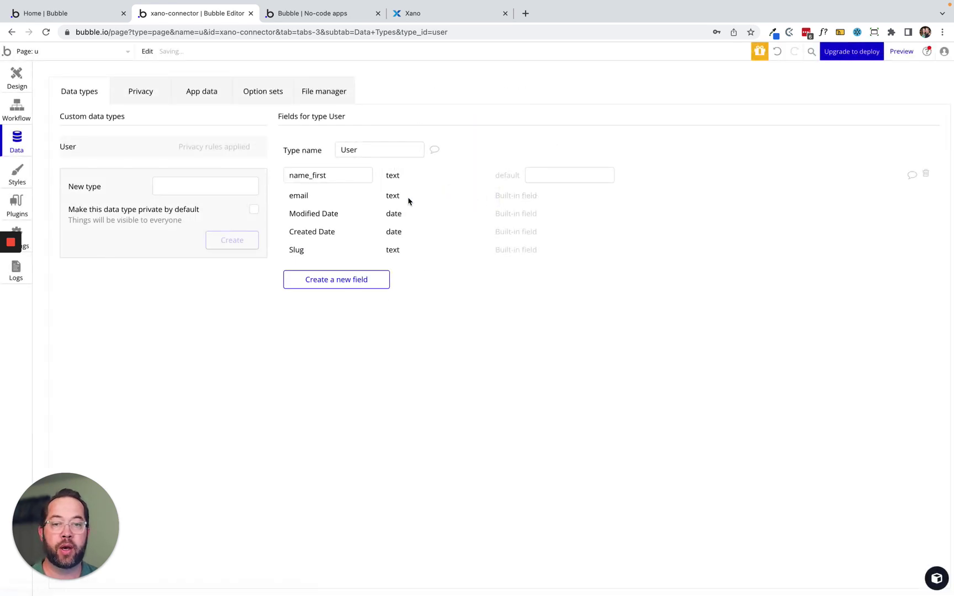
Add a name_last text field to User.
click(331, 279)
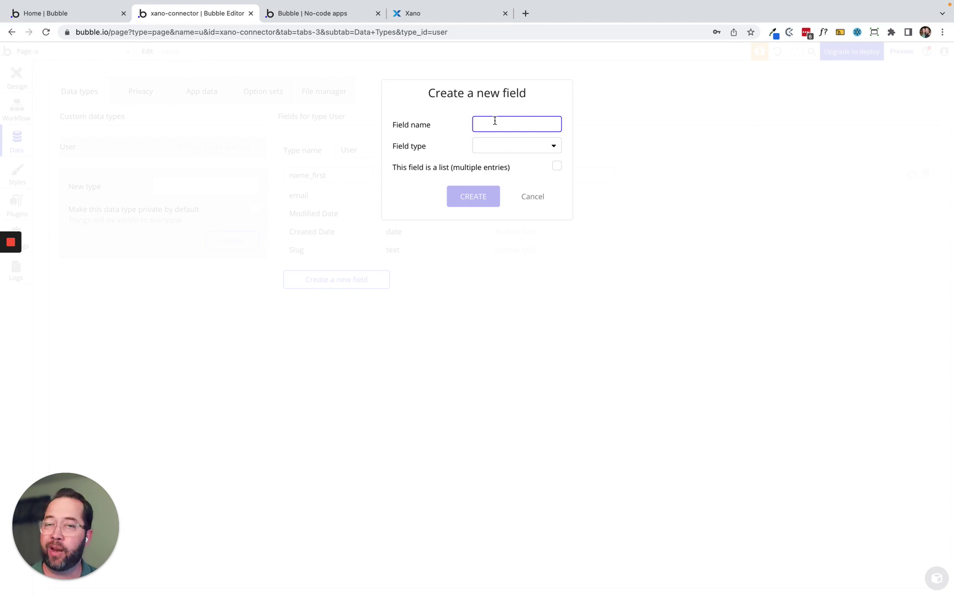
text(name_)
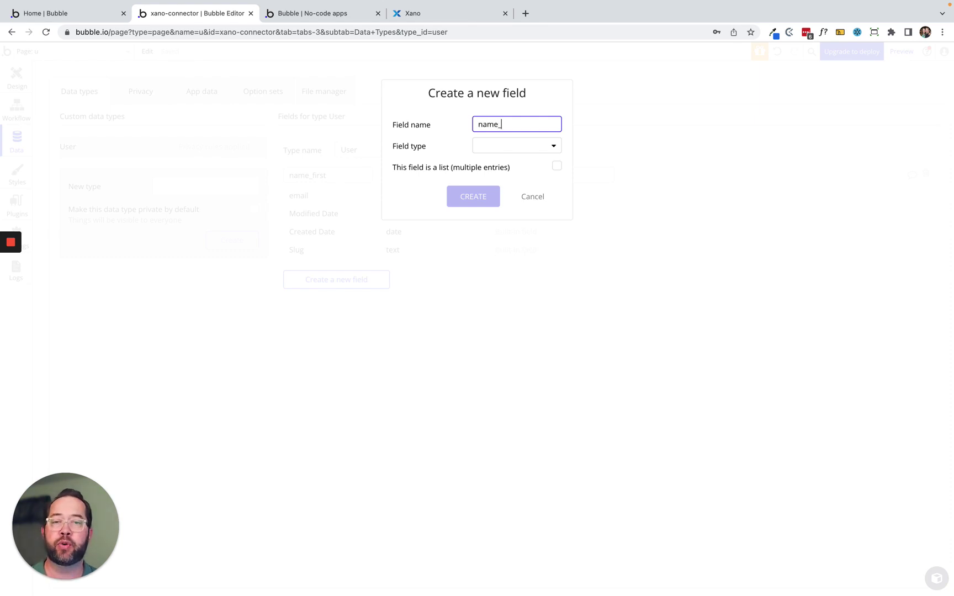
text(last)
click(500, 146)
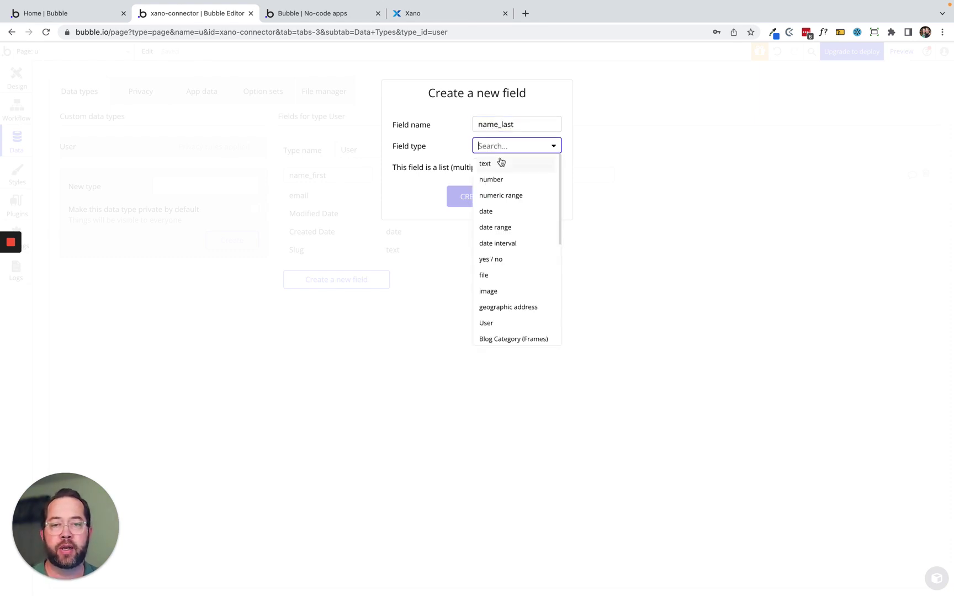
click(500, 161)
click(477, 196)
Add an email text field, renamed xano_email to avoid clashing with the built-in email.
click(375, 295)
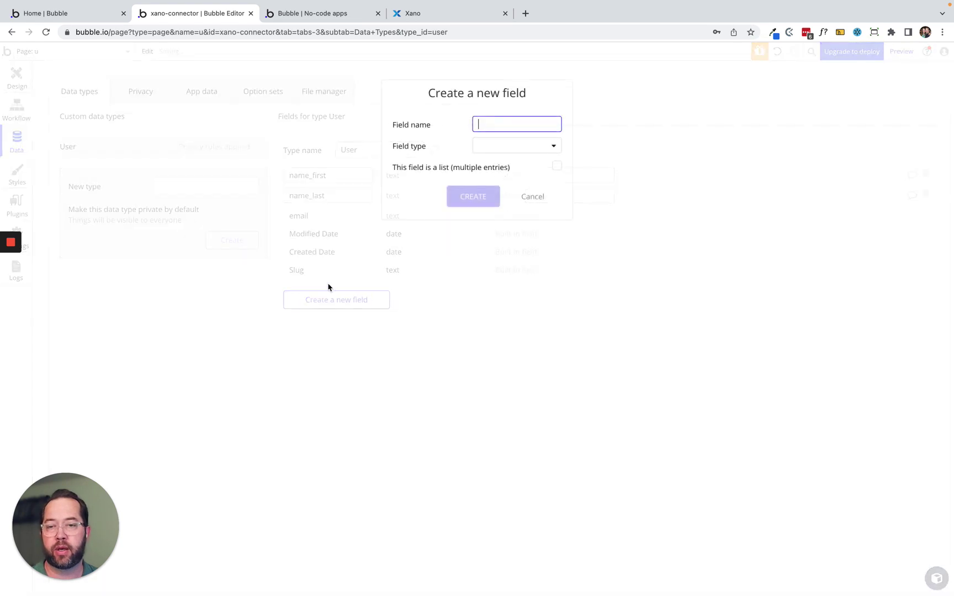
text(email)
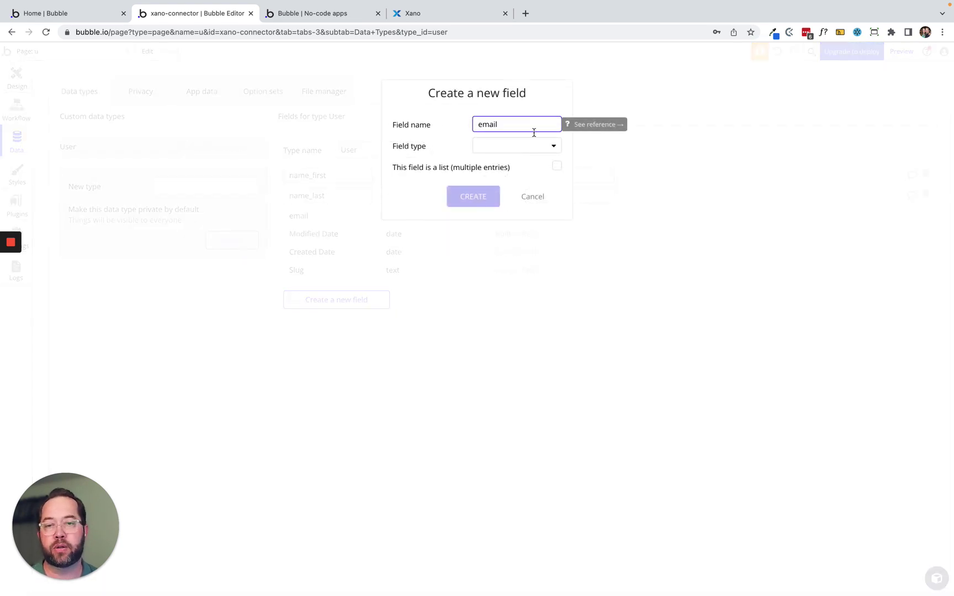
click(517, 146)
click(498, 168)
click(473, 198)
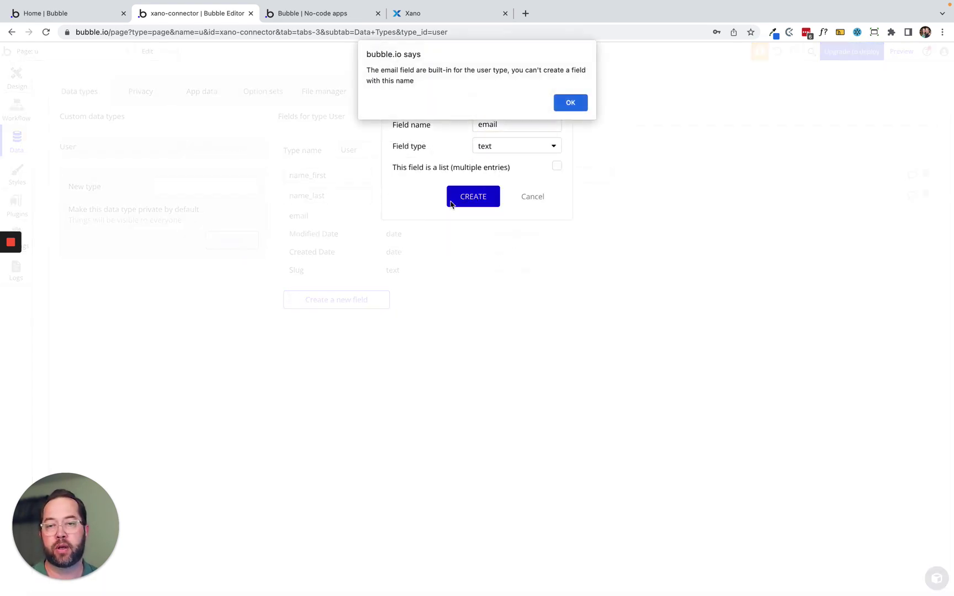
click(564, 104)
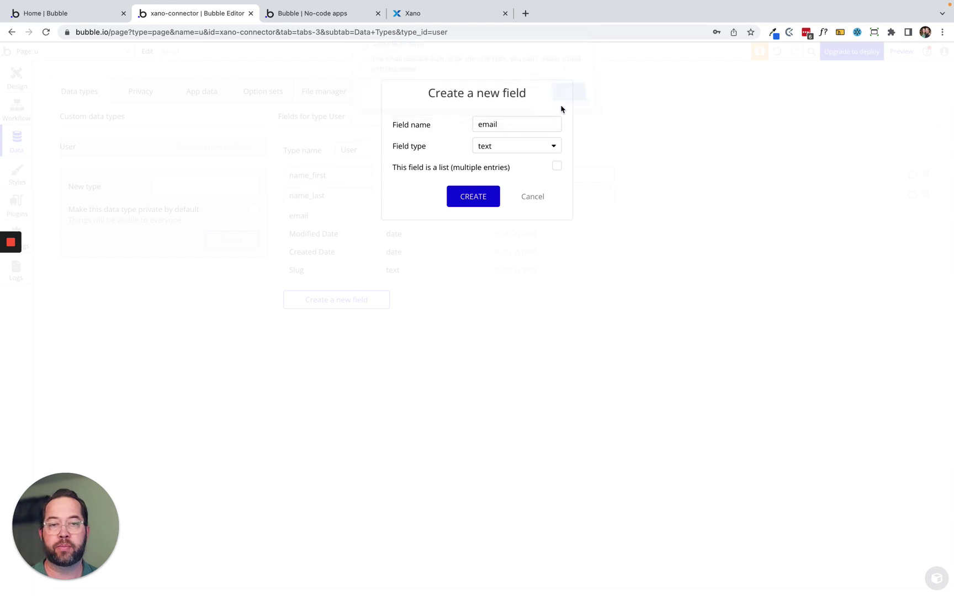
click(481, 125)
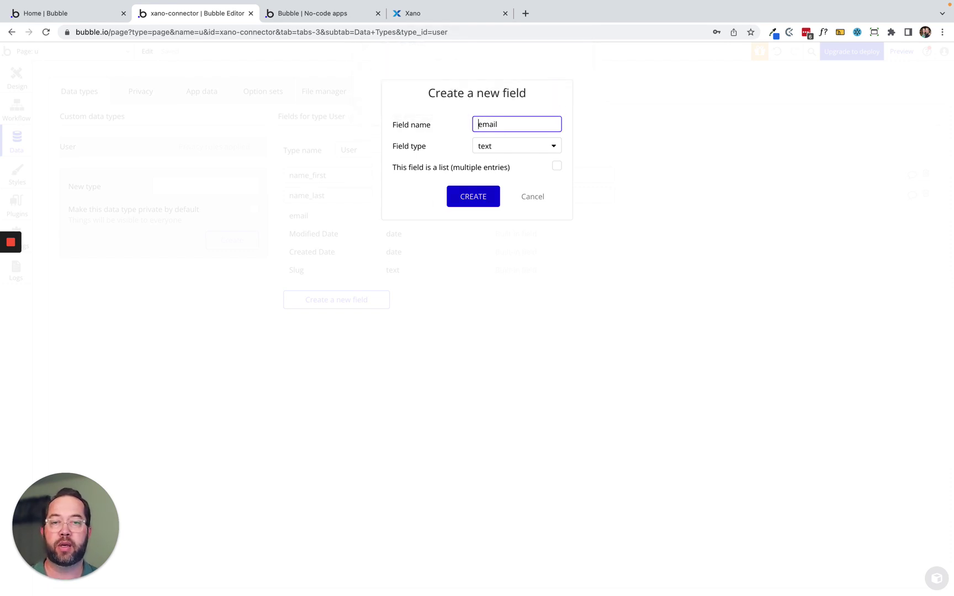
text(xano_)
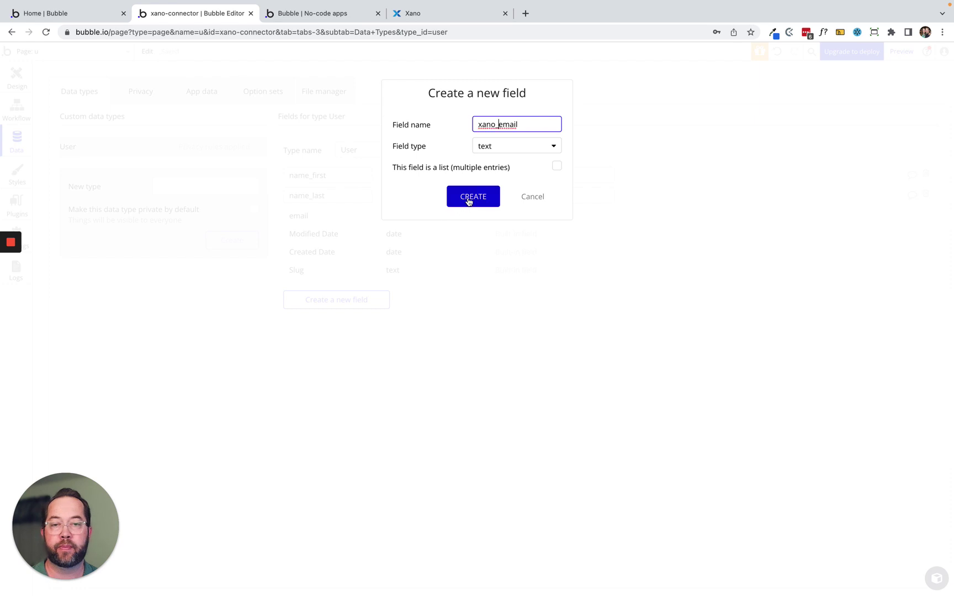
click(469, 200)
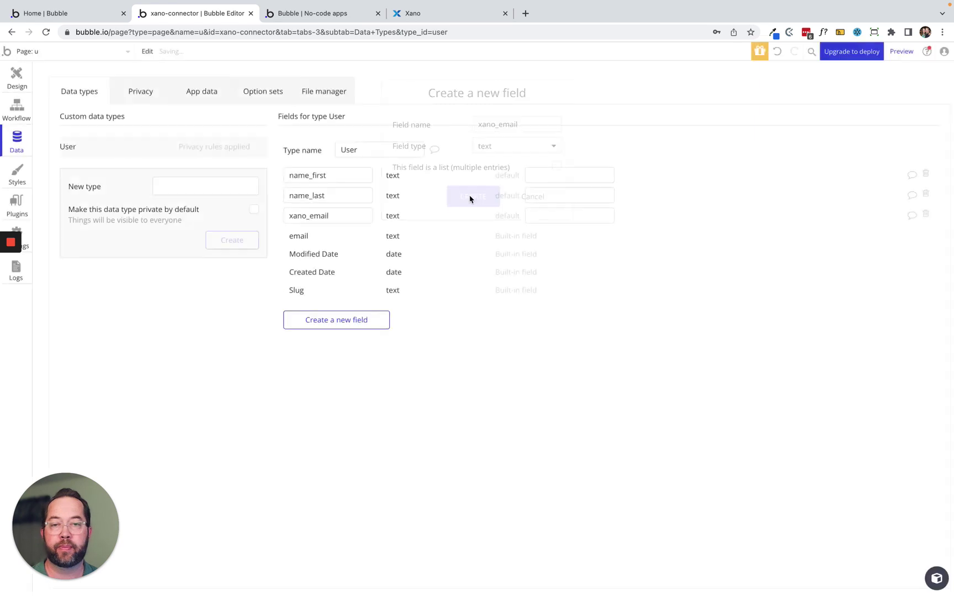
Add an auth_token text field and an is_logged_in yes / no field.
click(340, 321)
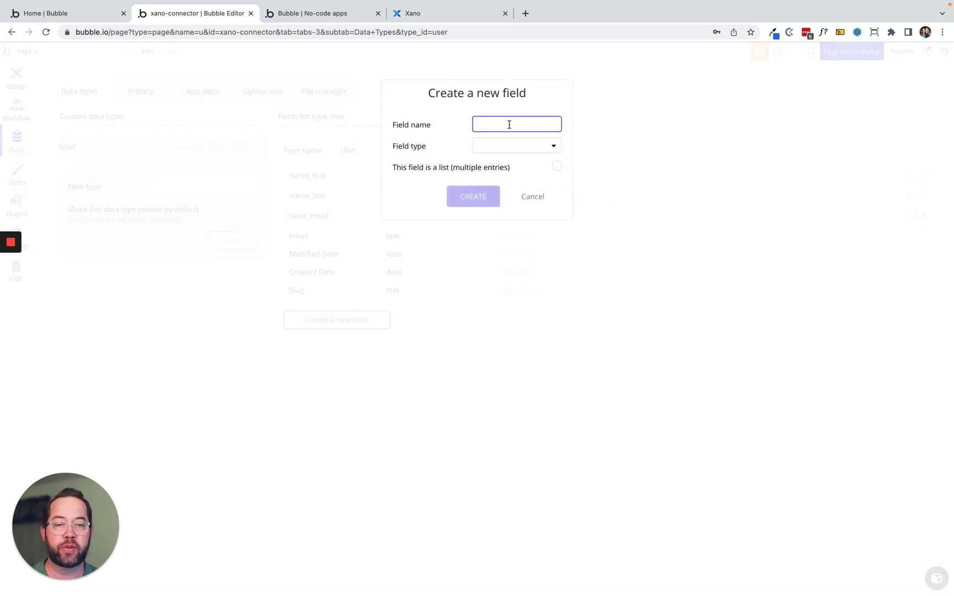
text(aut)
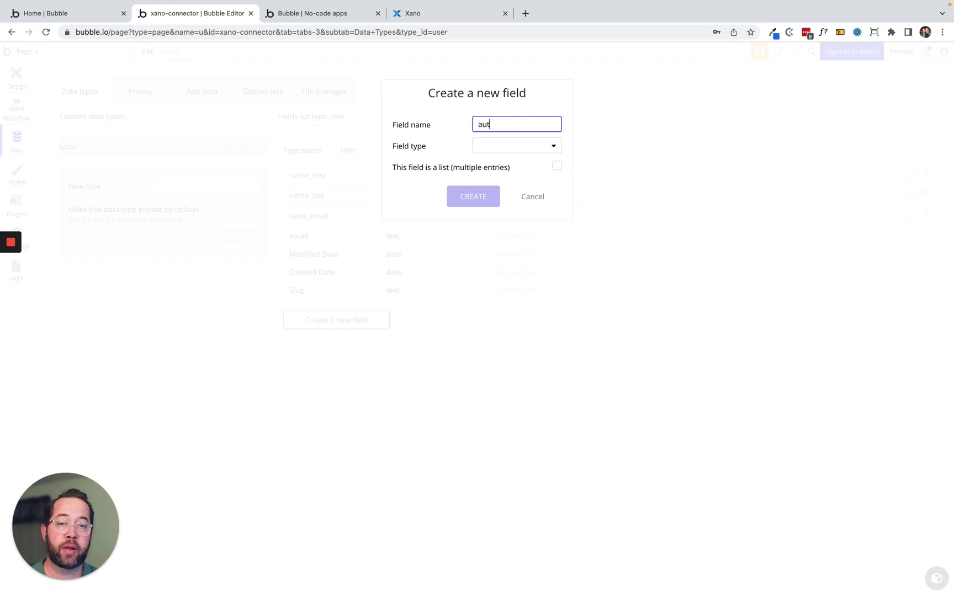
text(h_token)
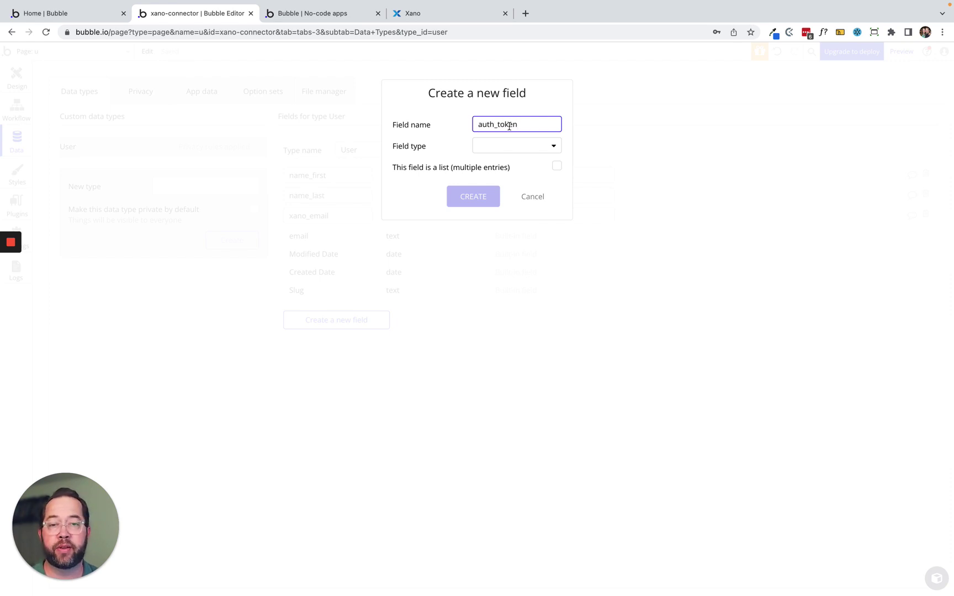
click(520, 146)
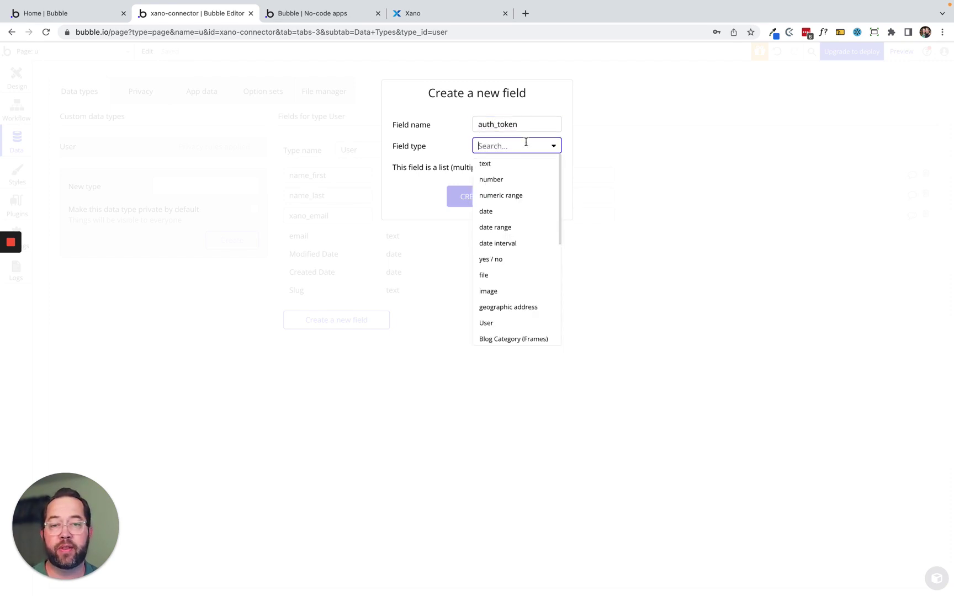
click(500, 164)
click(488, 195)
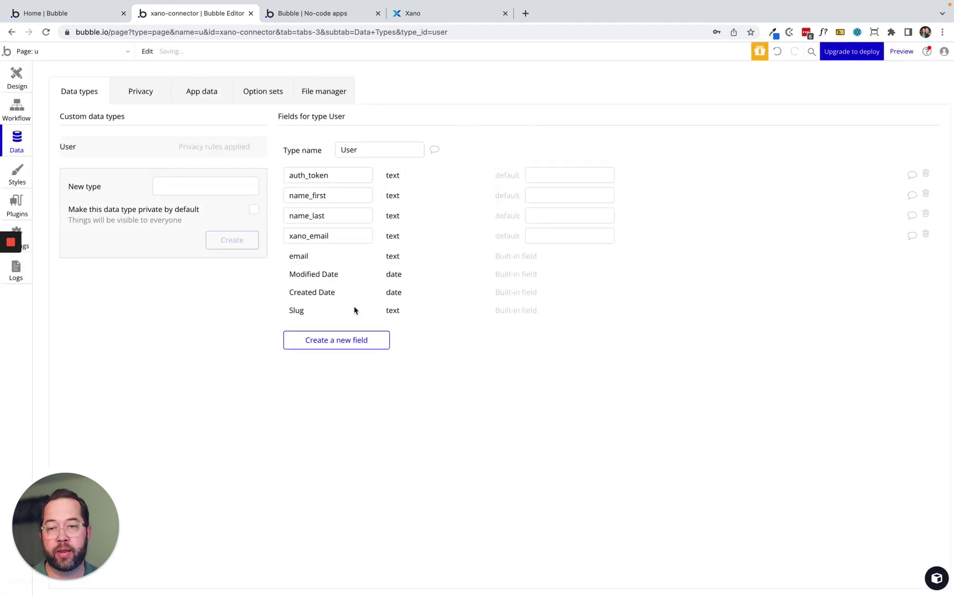
click(341, 341)
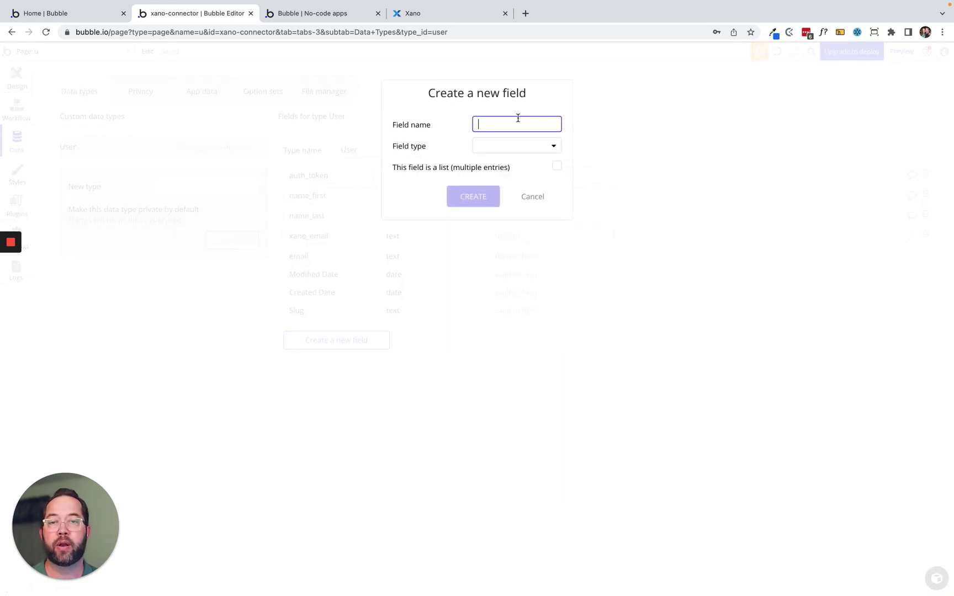
text(is_logged_in)
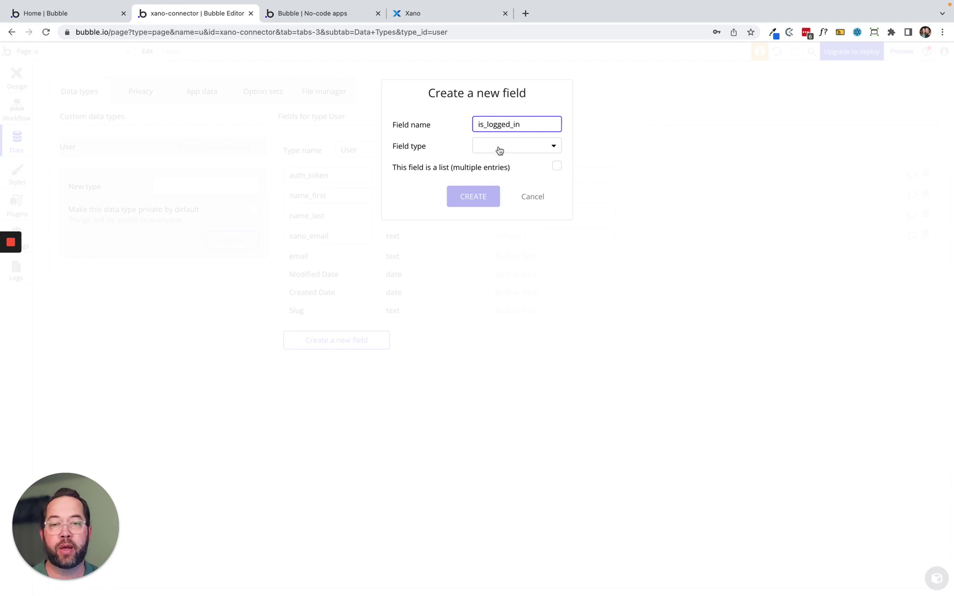
click(505, 148)
click(508, 258)
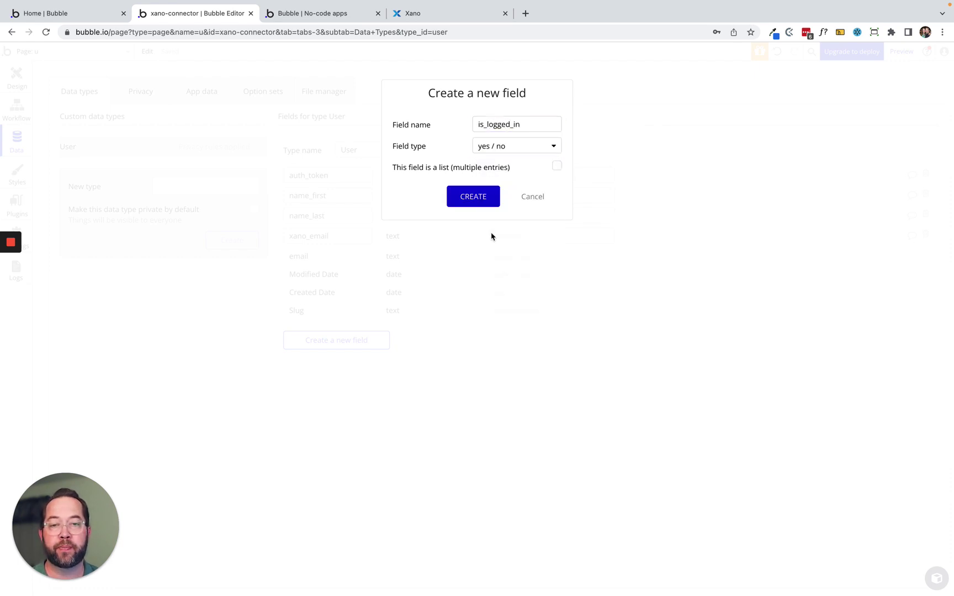
click(477, 201)
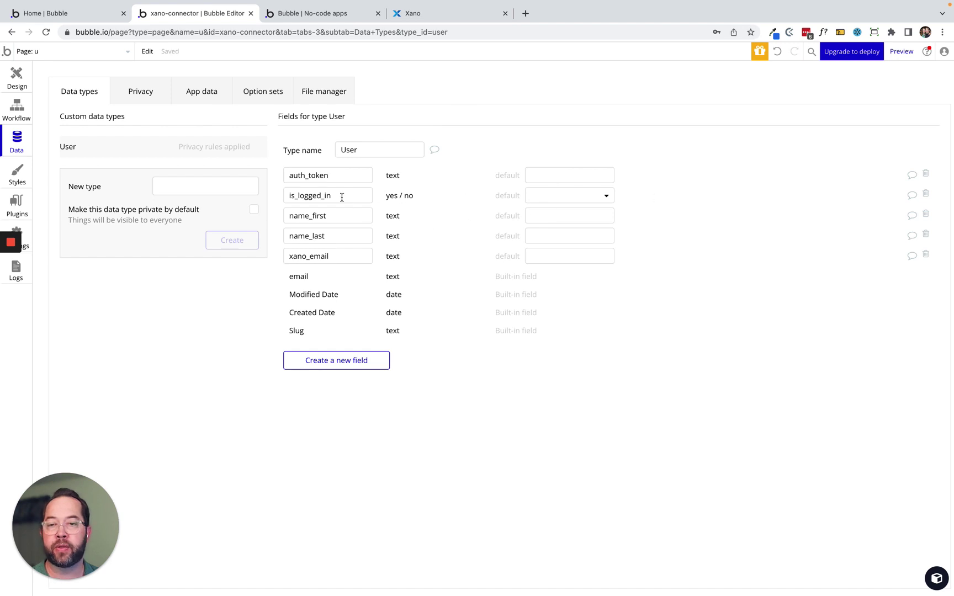
click(17, 79)
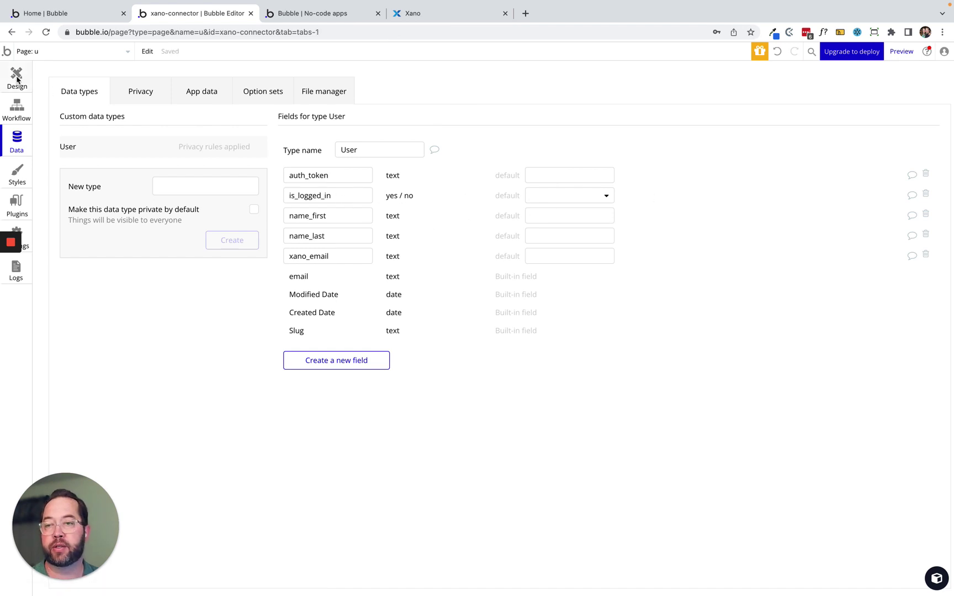
Add a 'Make changes to current user' step to the XanoAuth User logged-in workflow.
click(16, 111)
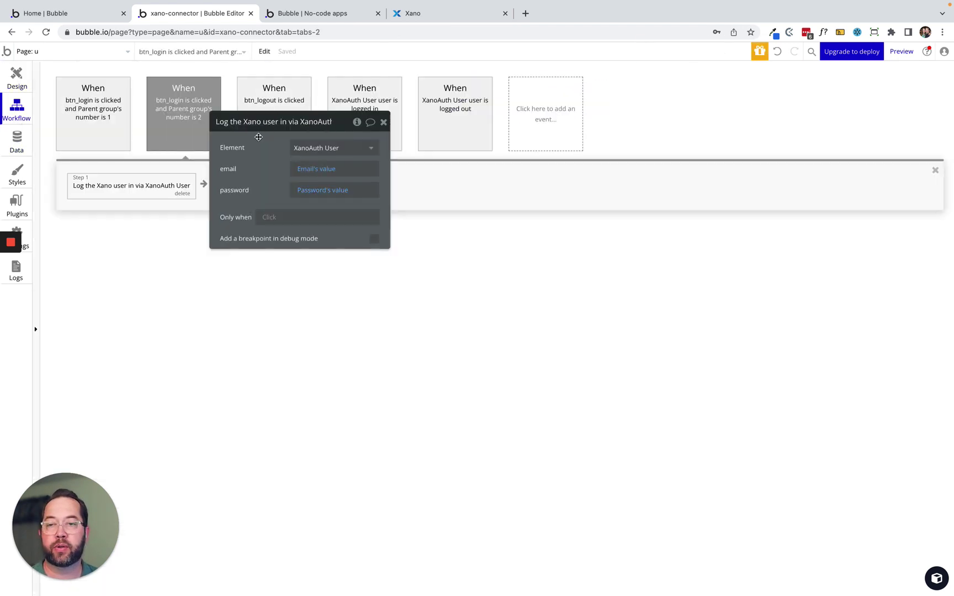
drag(265, 122, 479, 271)
click(367, 105)
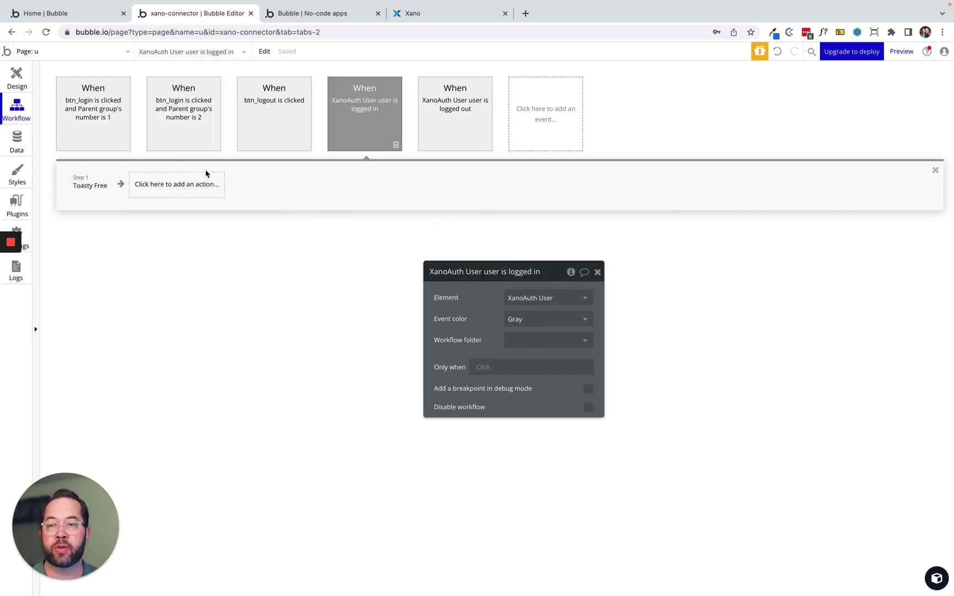
click(167, 188)
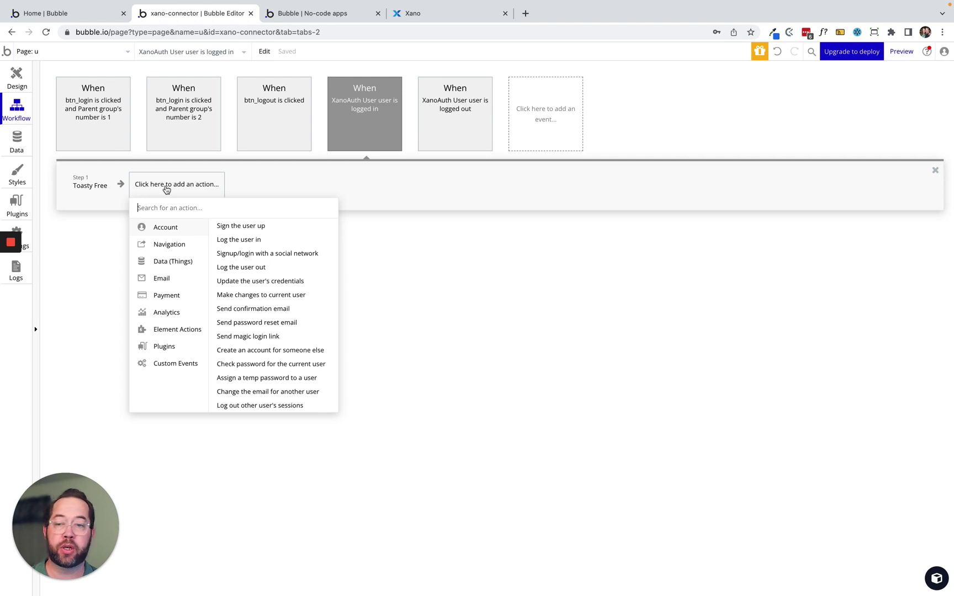
text(make)
click(172, 238)
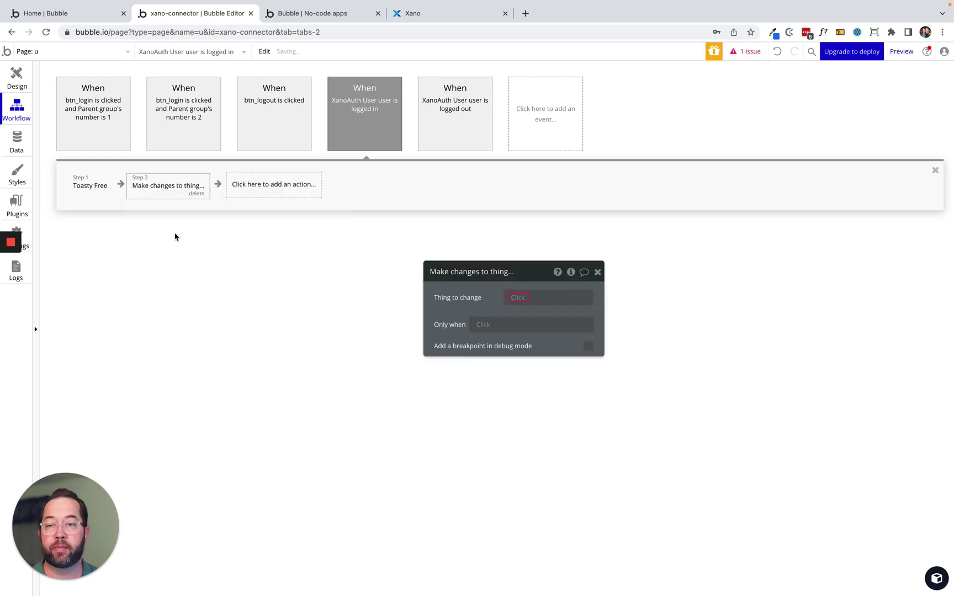
click(195, 193)
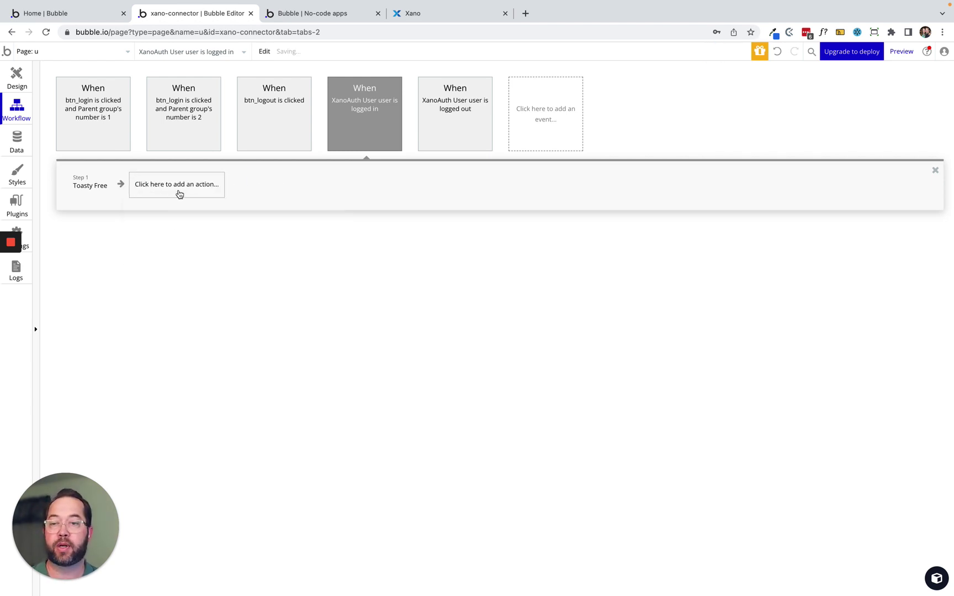
click(179, 193)
text(make)
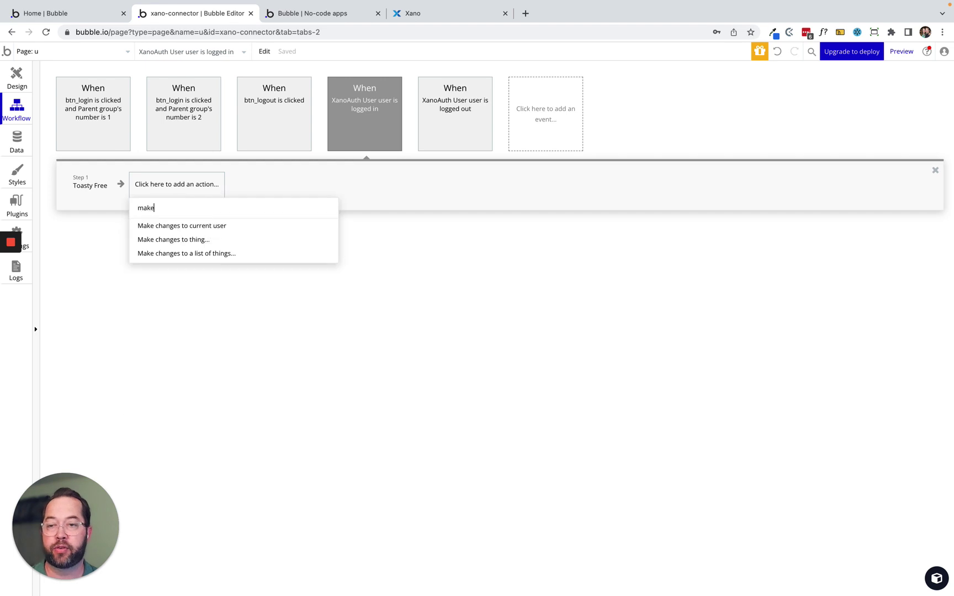
click(183, 227)
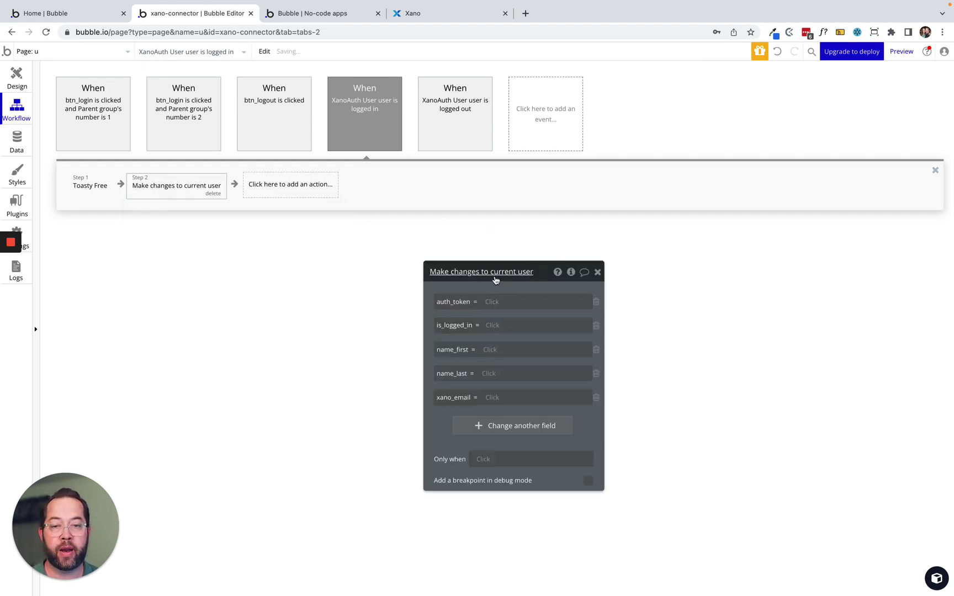
drag(436, 273, 327, 152)
Set auth_token, is_logged_in and name_first to XanoAuth's AuthToken, is logged in and First name.
click(382, 181)
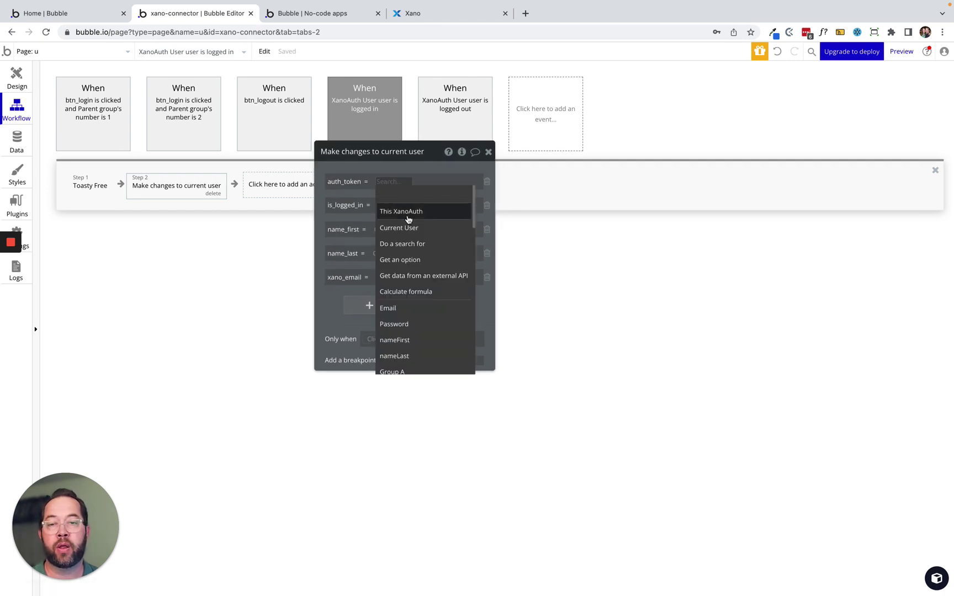
click(398, 207)
click(456, 195)
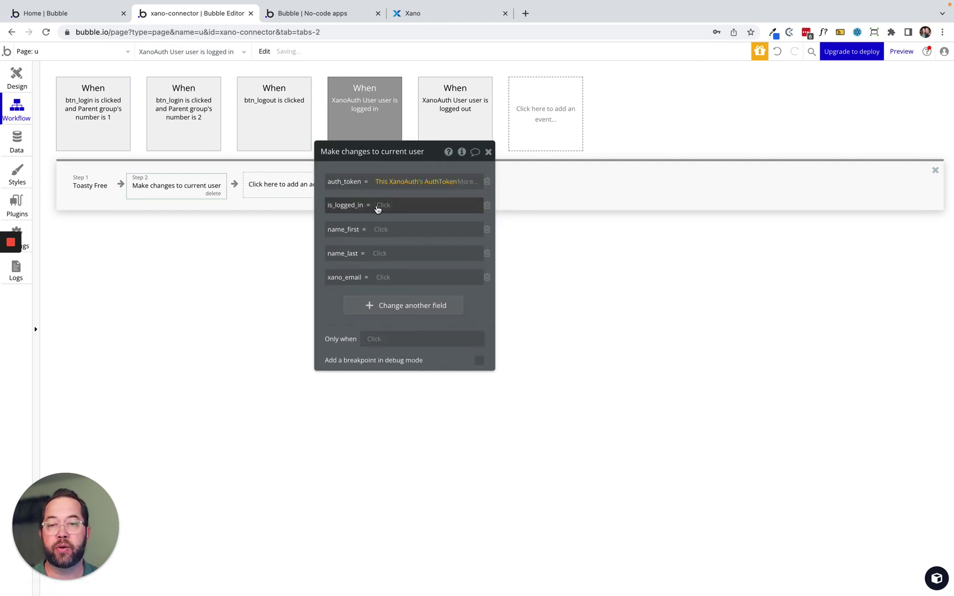
click(387, 205)
click(403, 269)
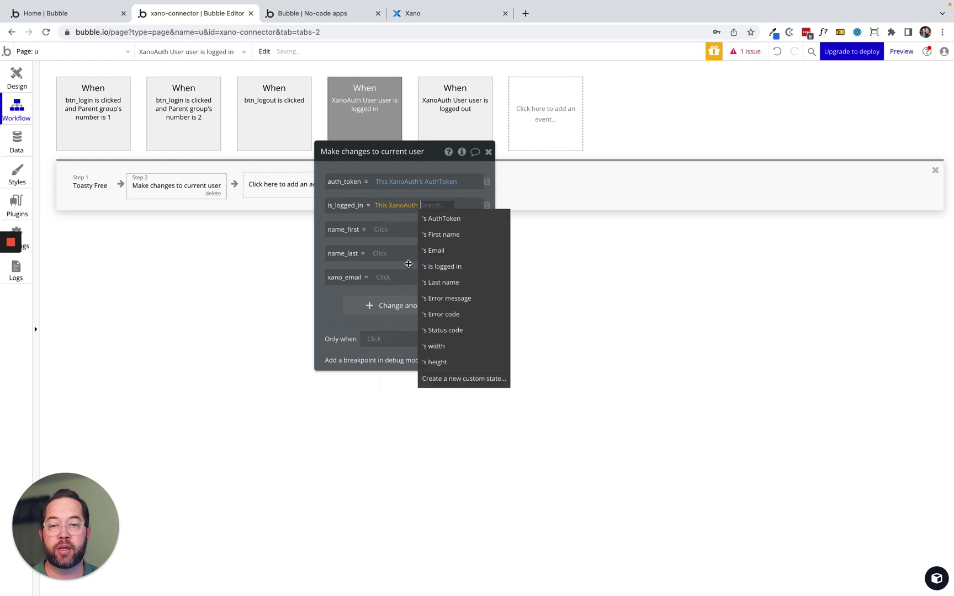
click(457, 267)
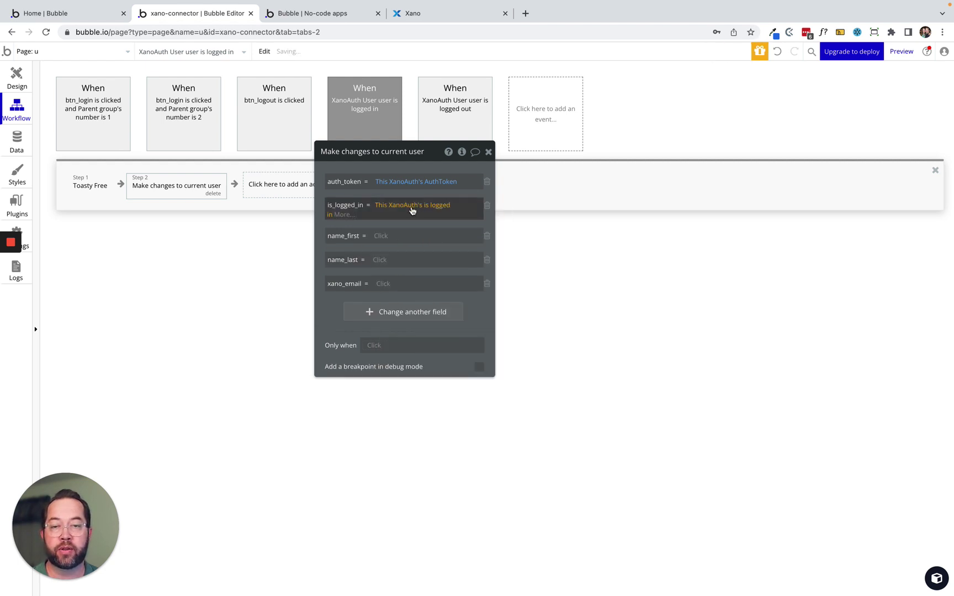
click(387, 241)
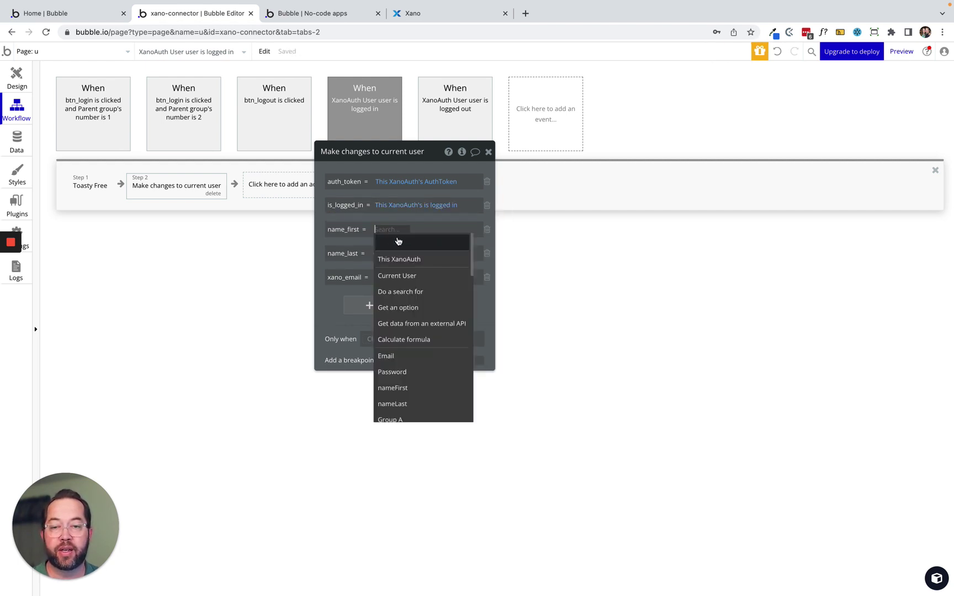
click(417, 255)
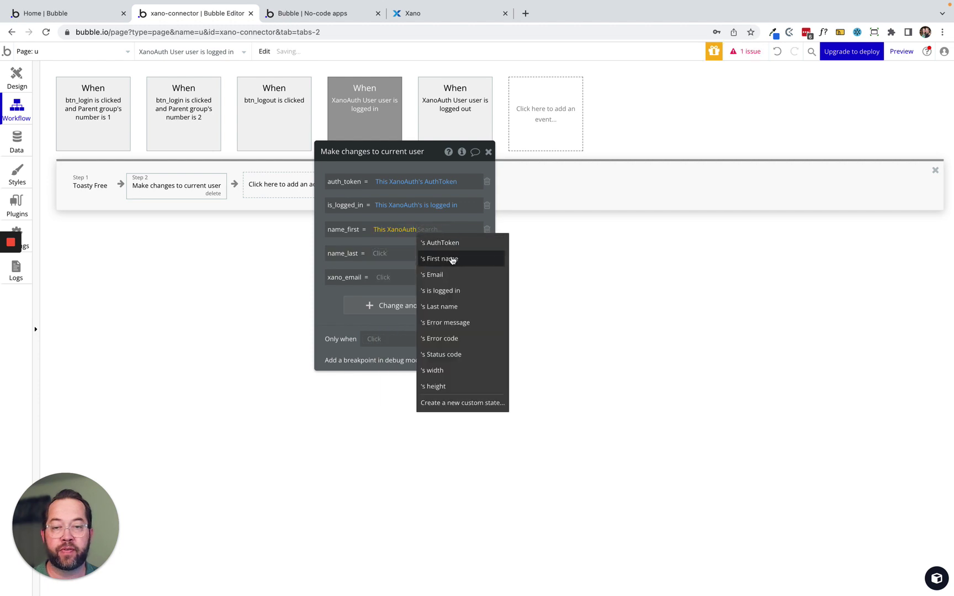
click(453, 258)
Set name_last and xano_email to XanoAuth's Last name and Email.
click(380, 258)
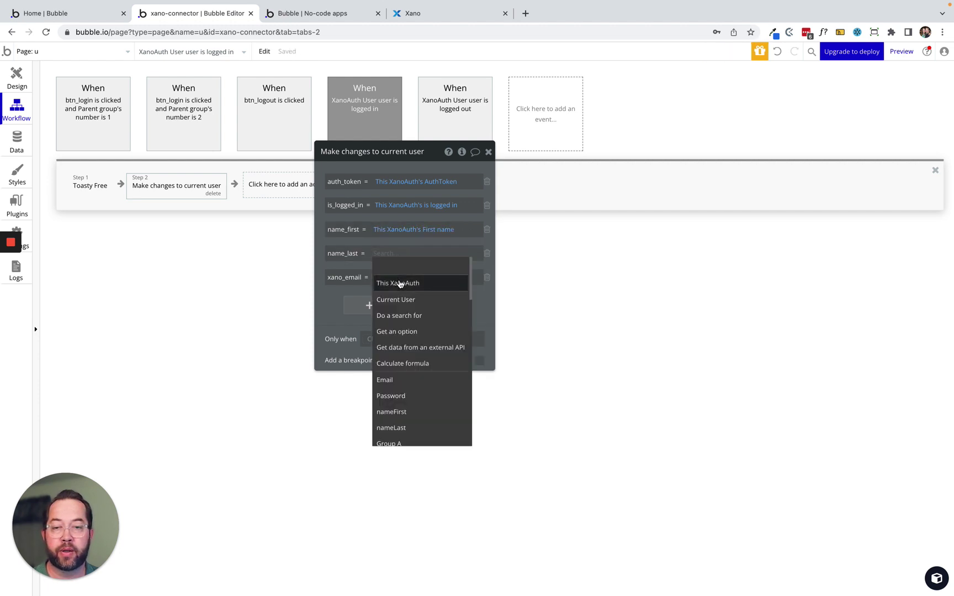
click(394, 279)
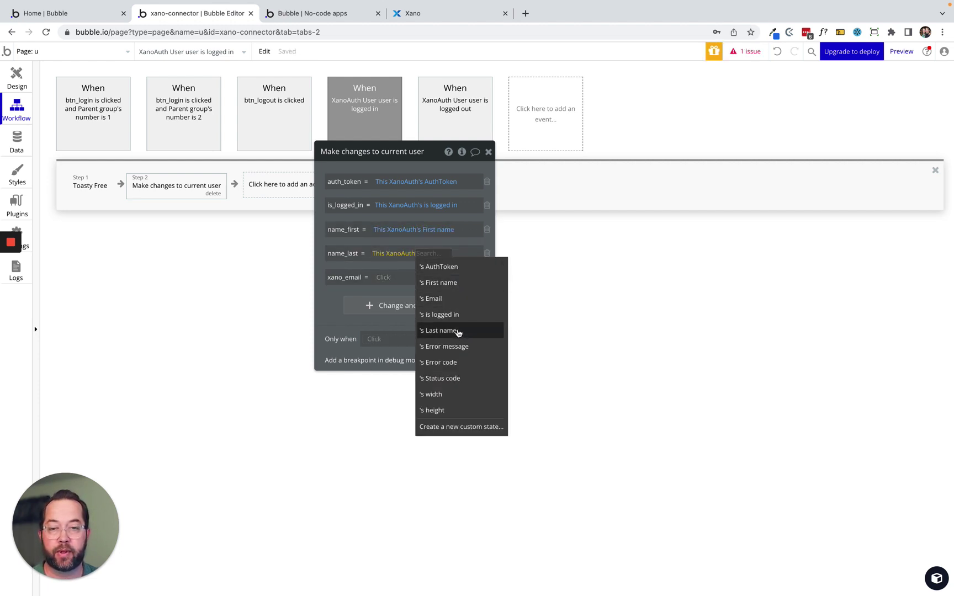
click(457, 331)
click(387, 283)
click(394, 303)
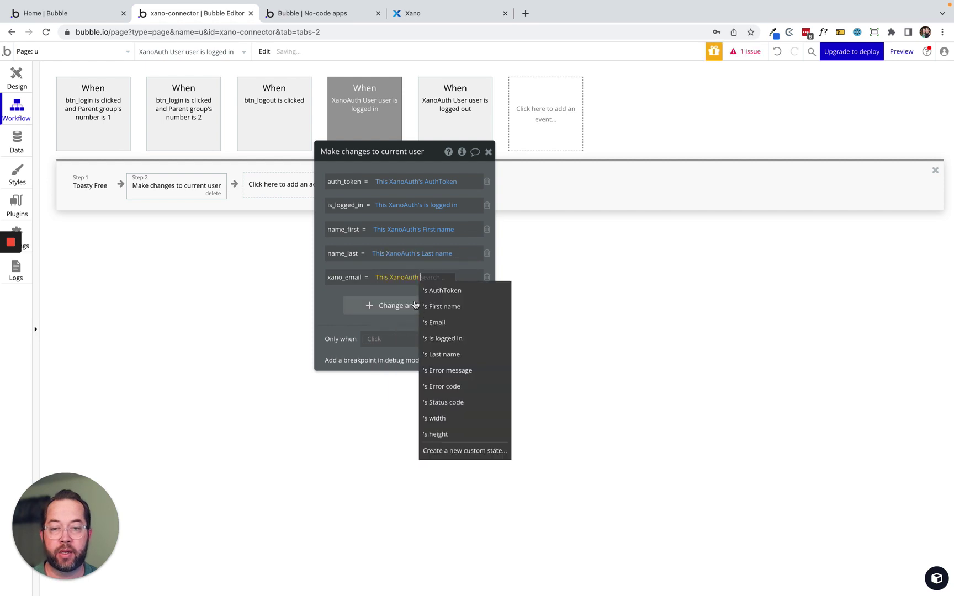
click(463, 317)
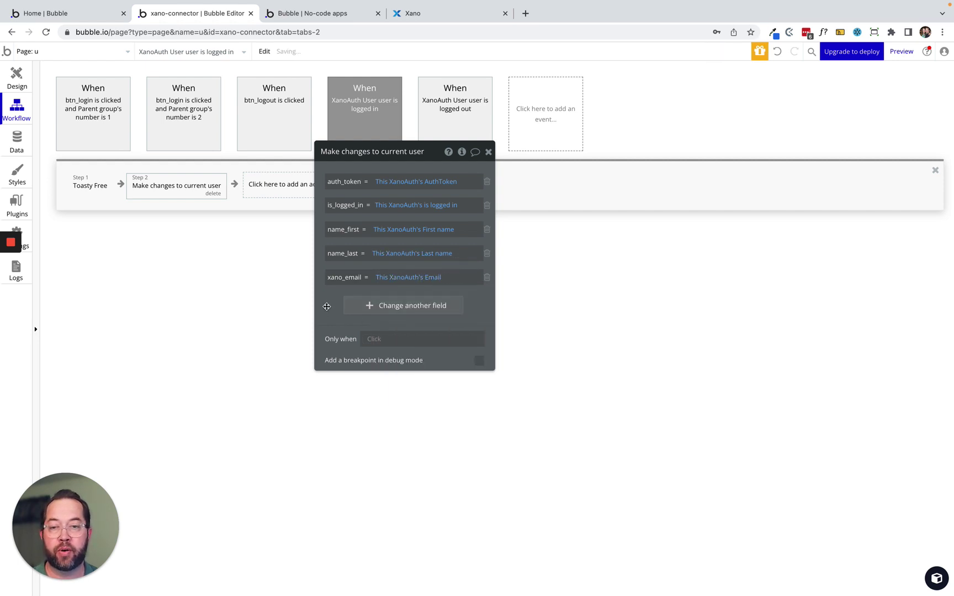
drag(336, 305, 79, 385)
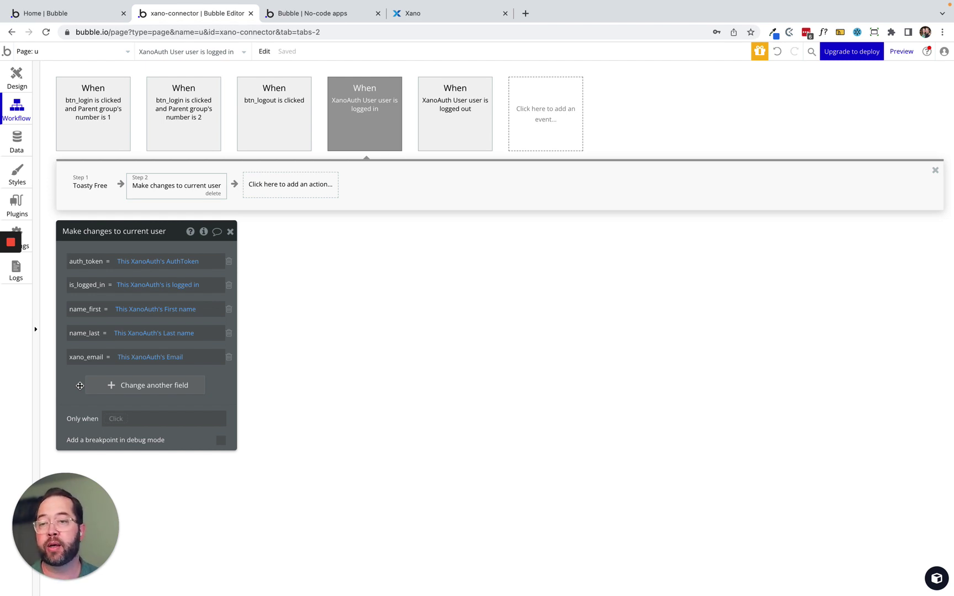
drag(88, 247, 298, 245)
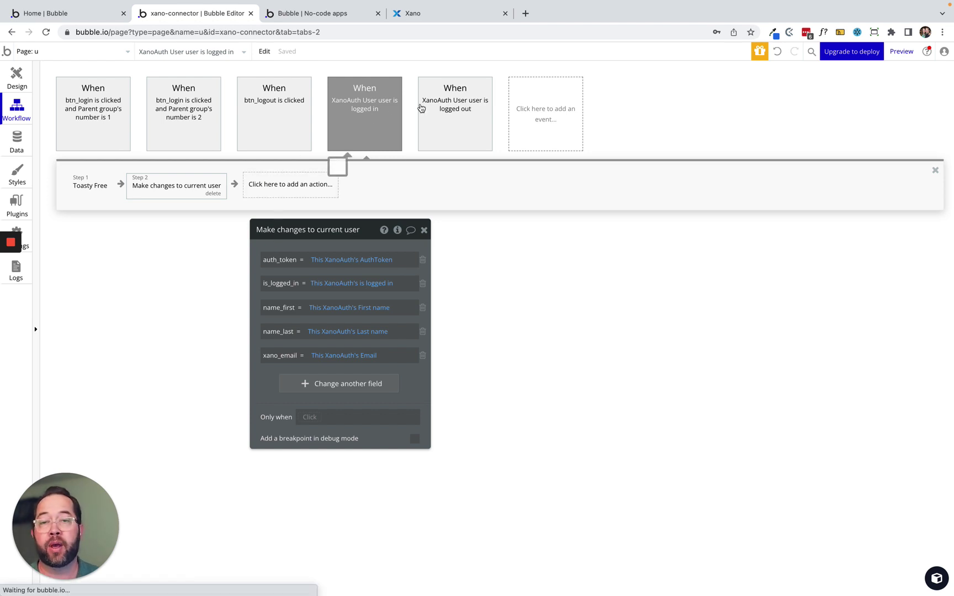
Paste the copied make-changes step into the logged-out workflow, try clearing its values, then delete it.
click(445, 107)
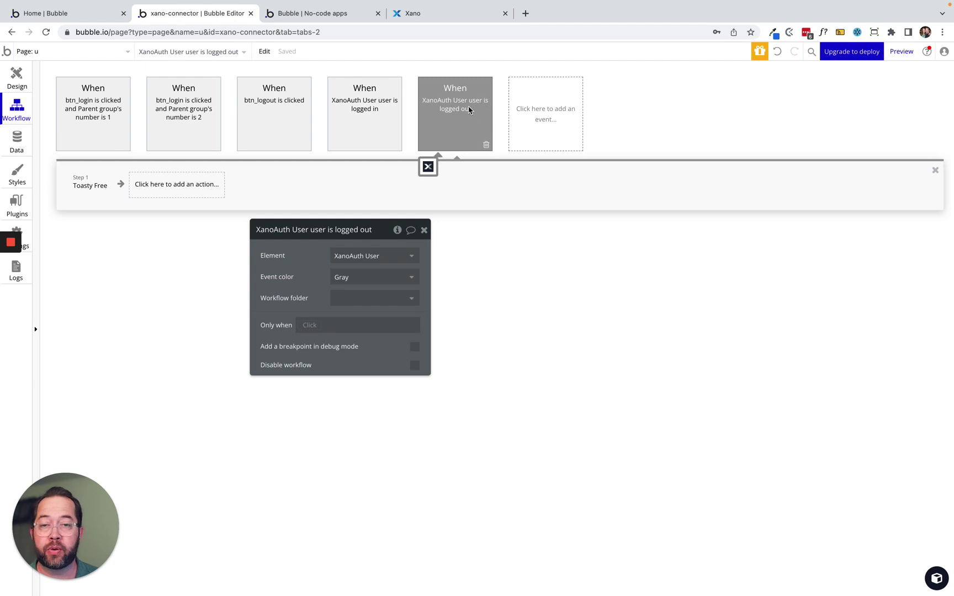
click(145, 190)
right_click(145, 193)
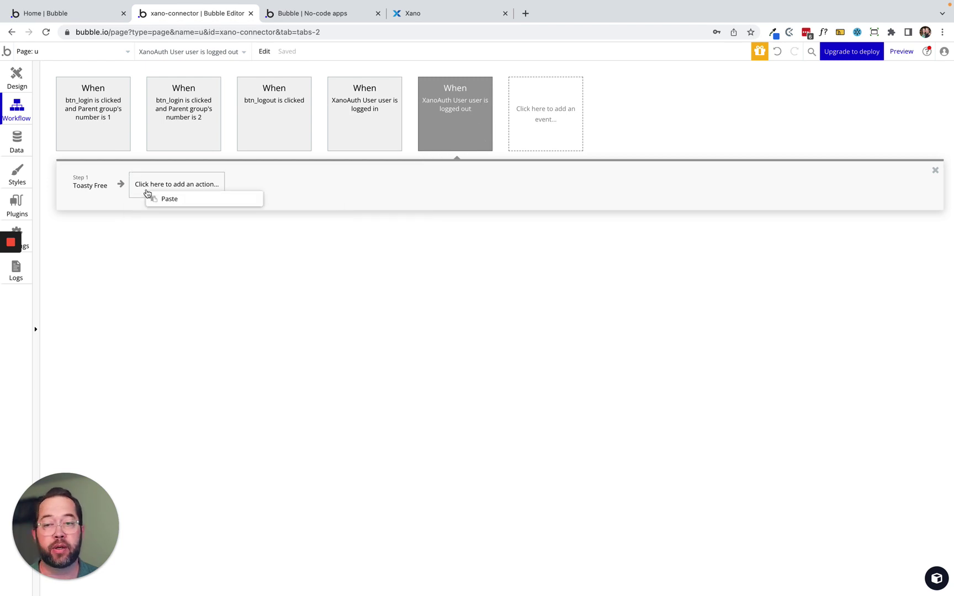
click(170, 201)
click(158, 190)
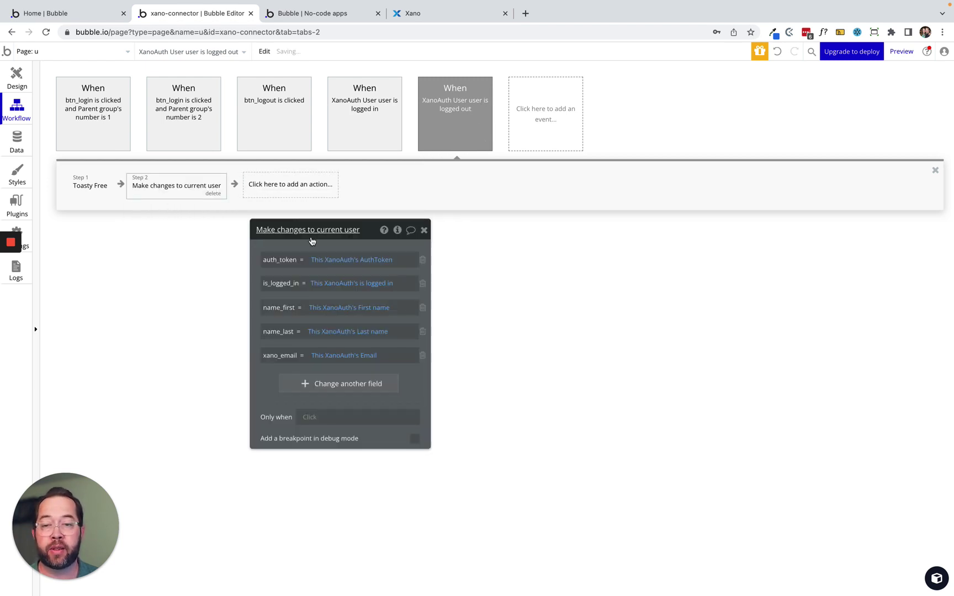
click(321, 260)
click(310, 243)
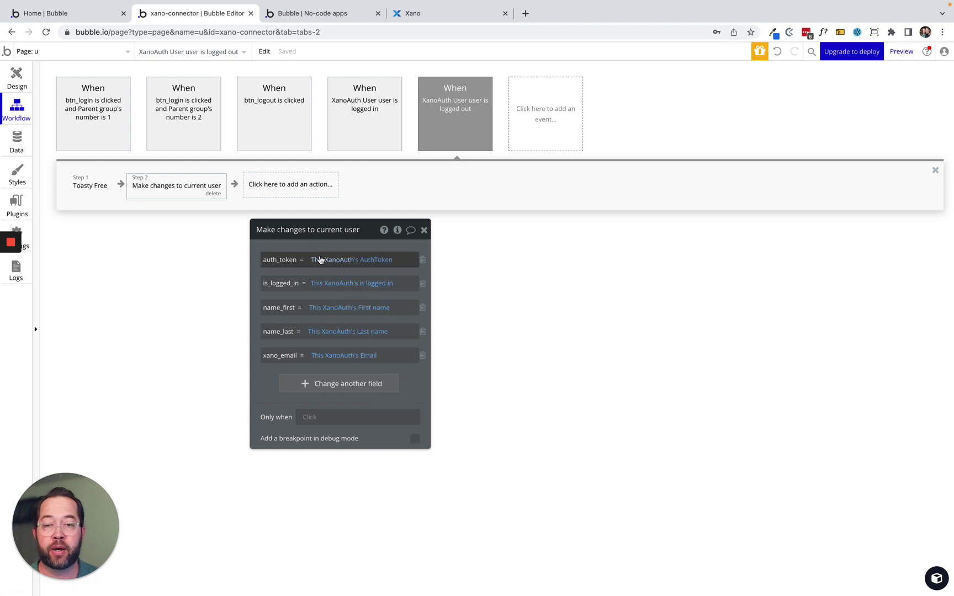
click(320, 259)
key(BackSpace)
click(325, 282)
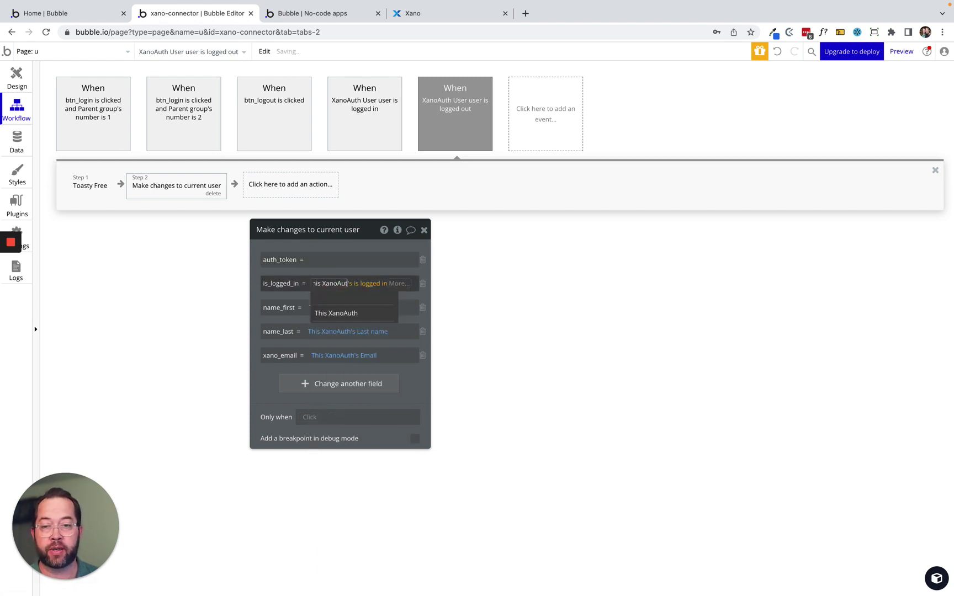
right_click(325, 283)
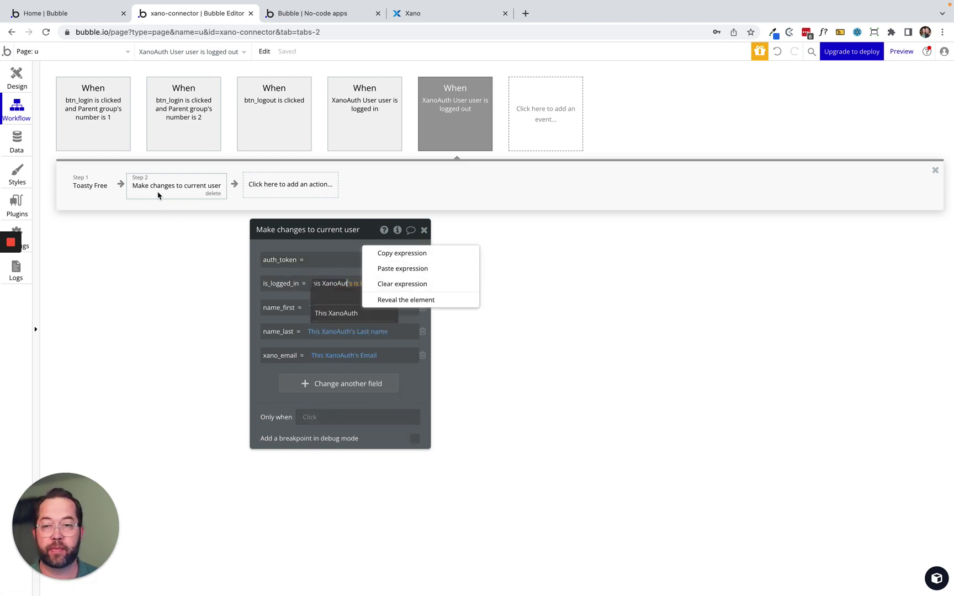
click(172, 190)
click(210, 194)
Add a fresh 'Make changes to current user' step listing all five user fields empty.
click(205, 190)
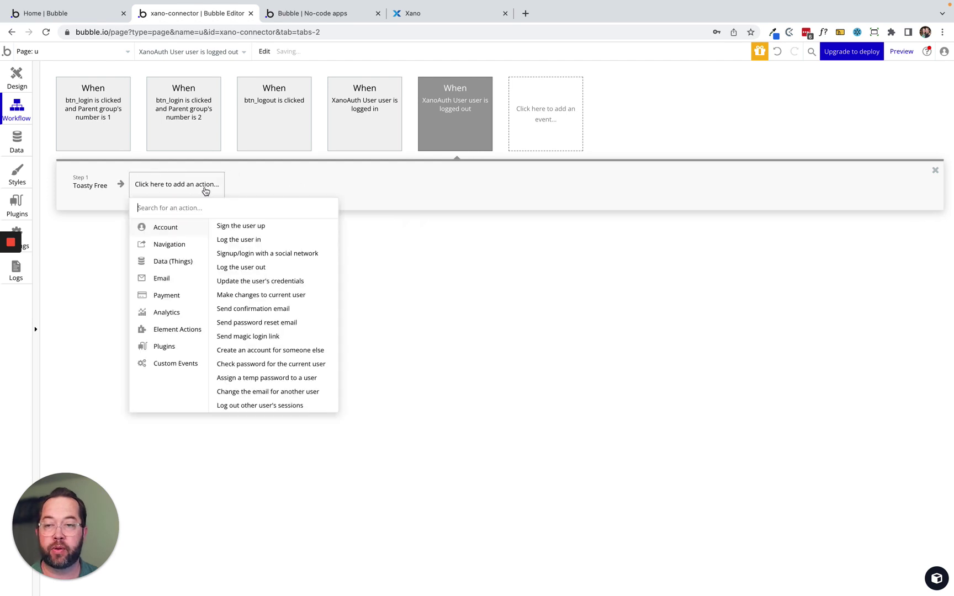
text(make)
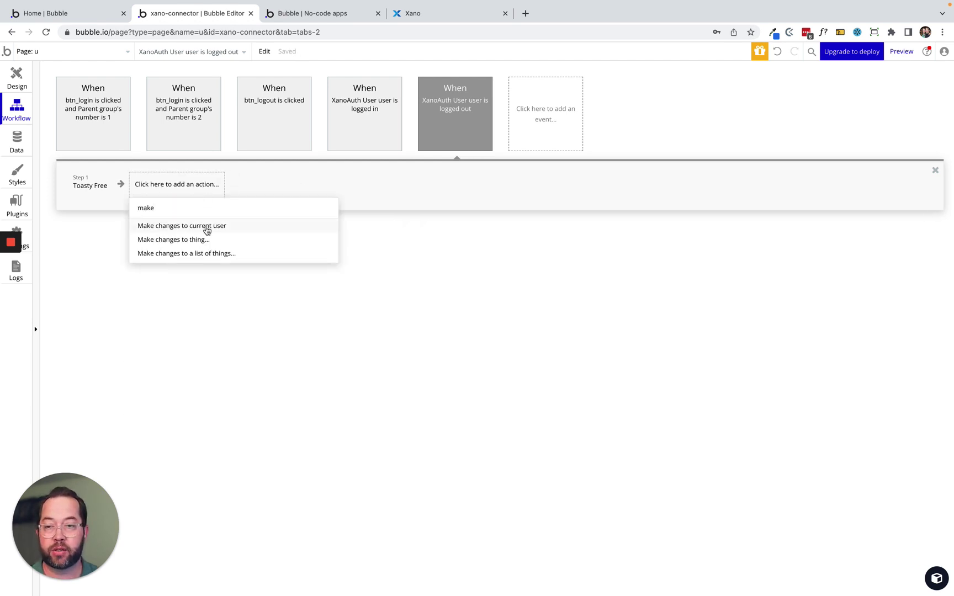
click(205, 228)
click(399, 284)
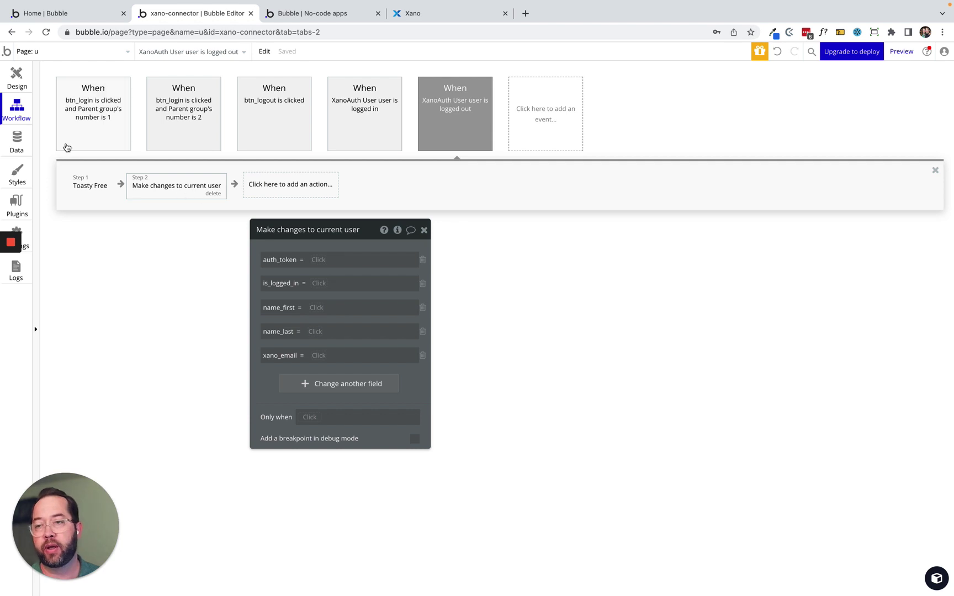
Review the User data type's fields and privacy rules, then return to the Design view.
click(19, 139)
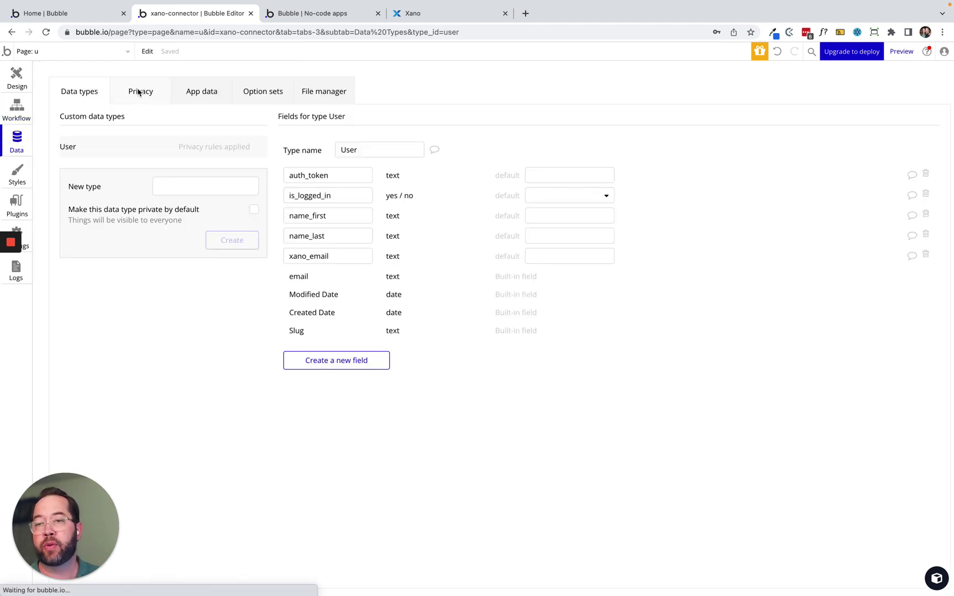
click(136, 94)
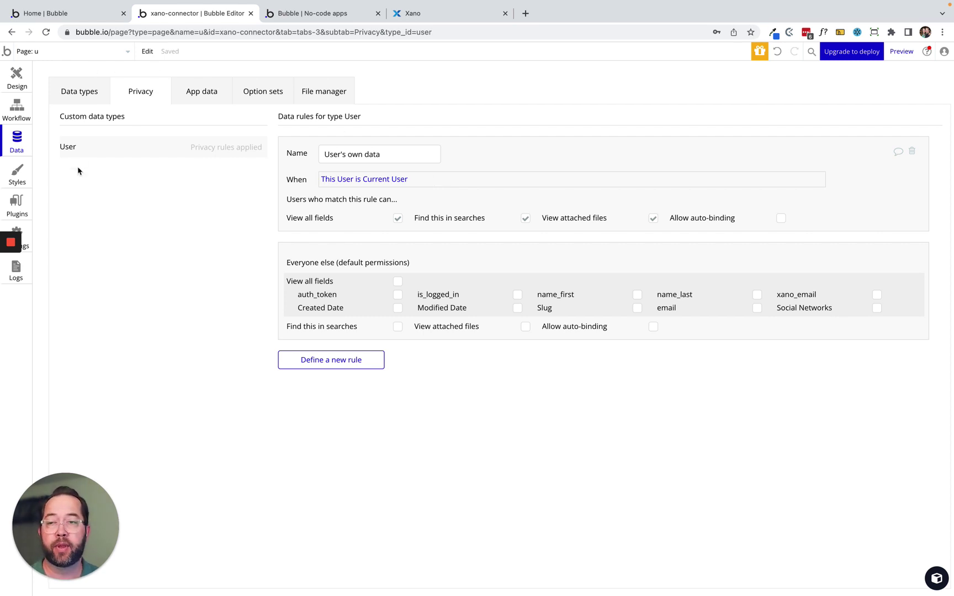
click(20, 83)
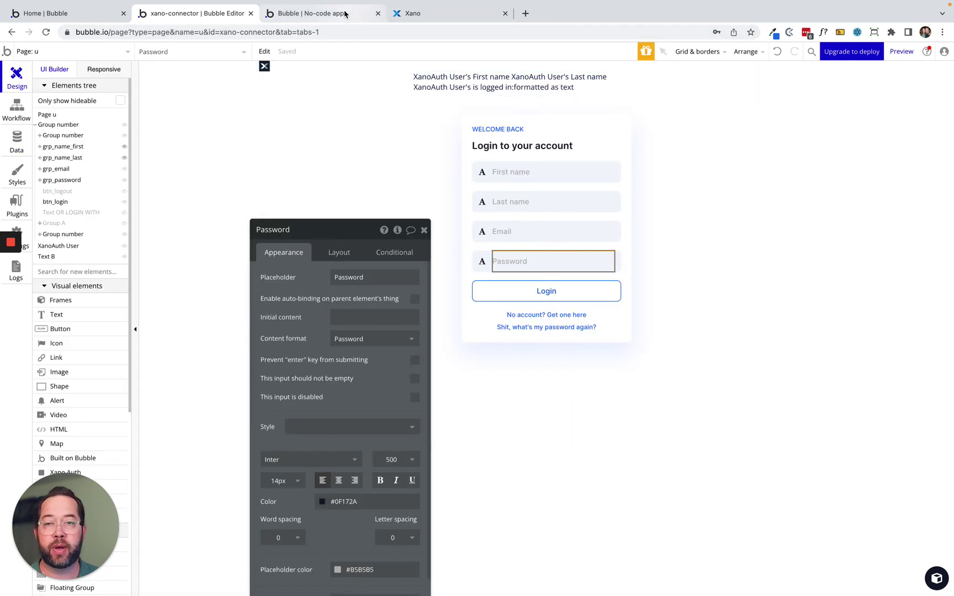
Preview the live login page, then list actions after the logged-out workflow's 'Make changes to current user' step.
click(328, 14)
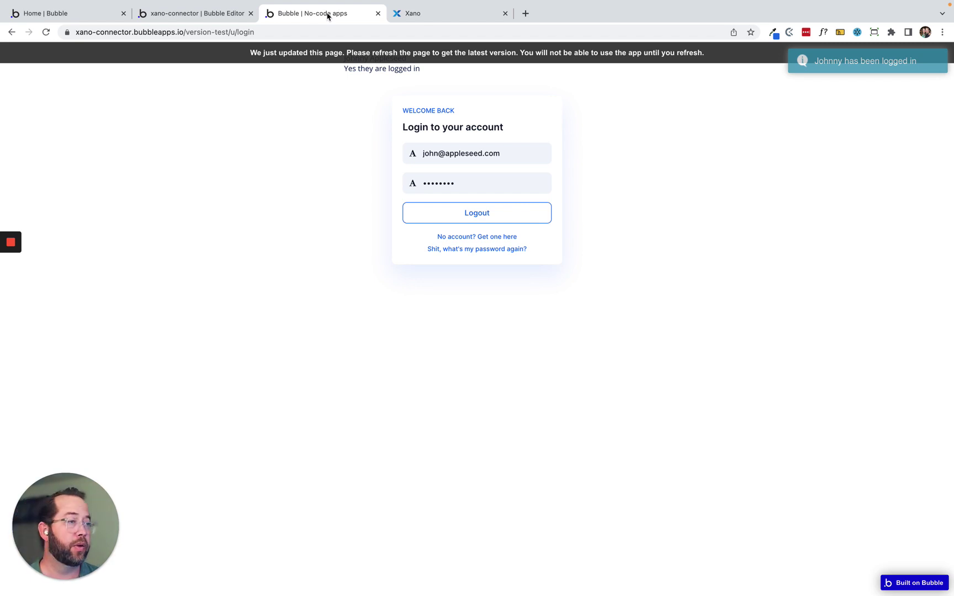
click(192, 14)
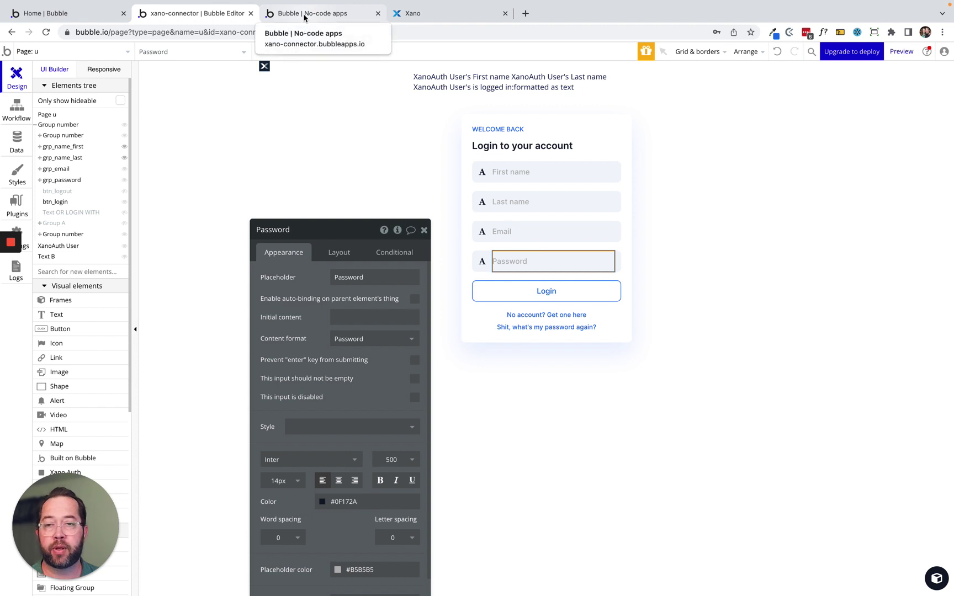
click(17, 111)
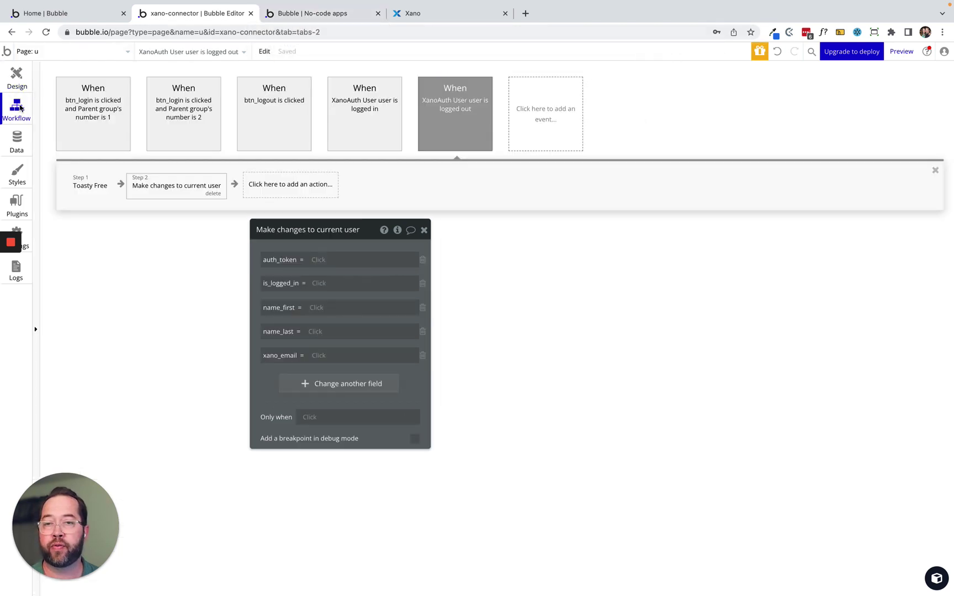
click(453, 108)
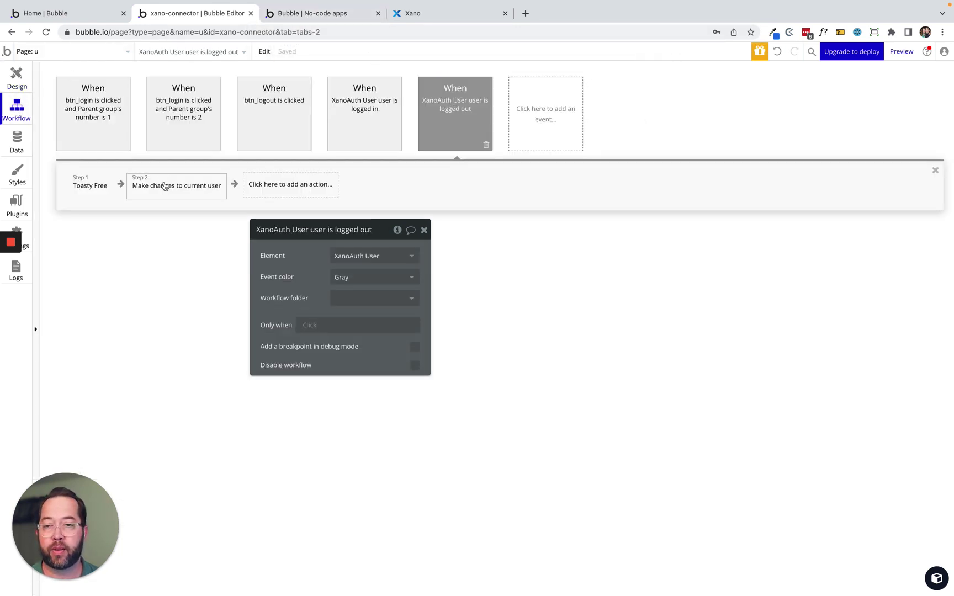
click(164, 186)
click(303, 186)
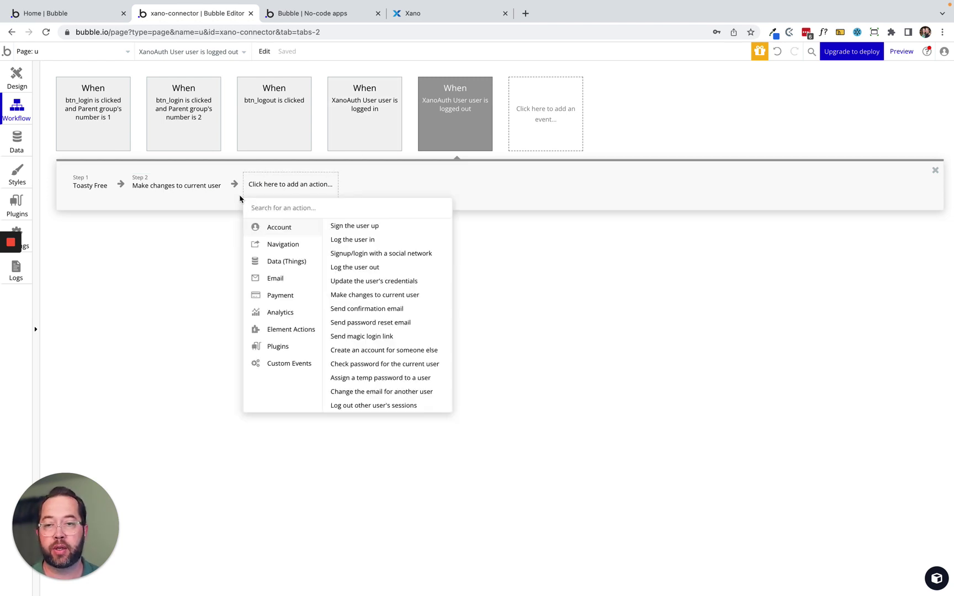
Add a 'Go to page index' action as step 3 of the 'user is logged in' workflow.
click(462, 113)
click(371, 105)
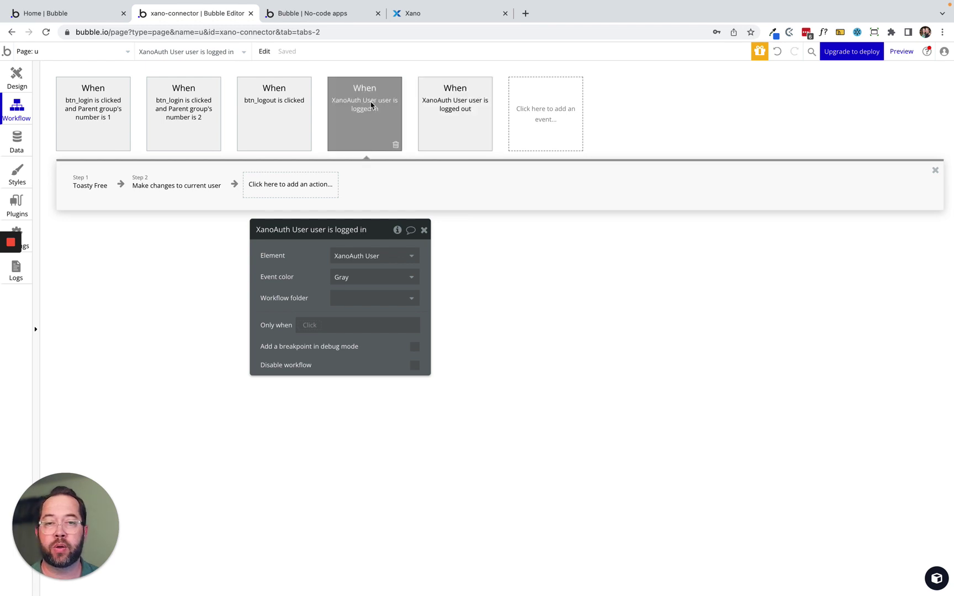
click(260, 186)
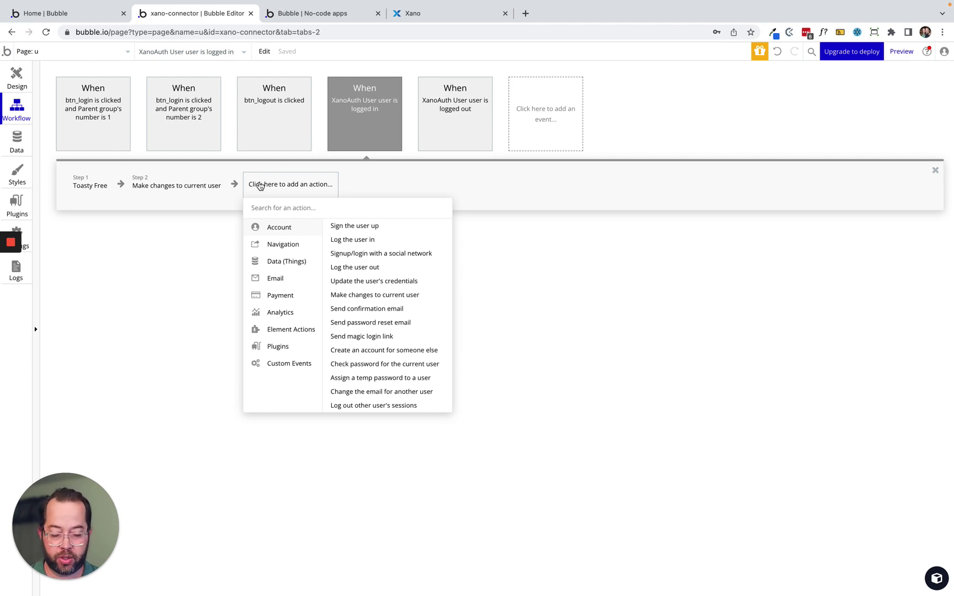
key(BackSpace)
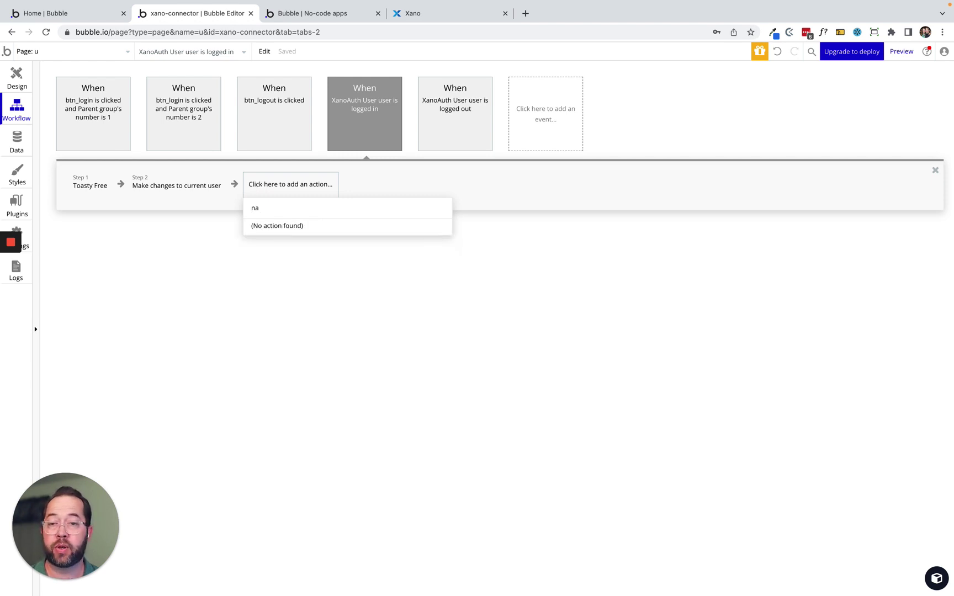
text(gate)
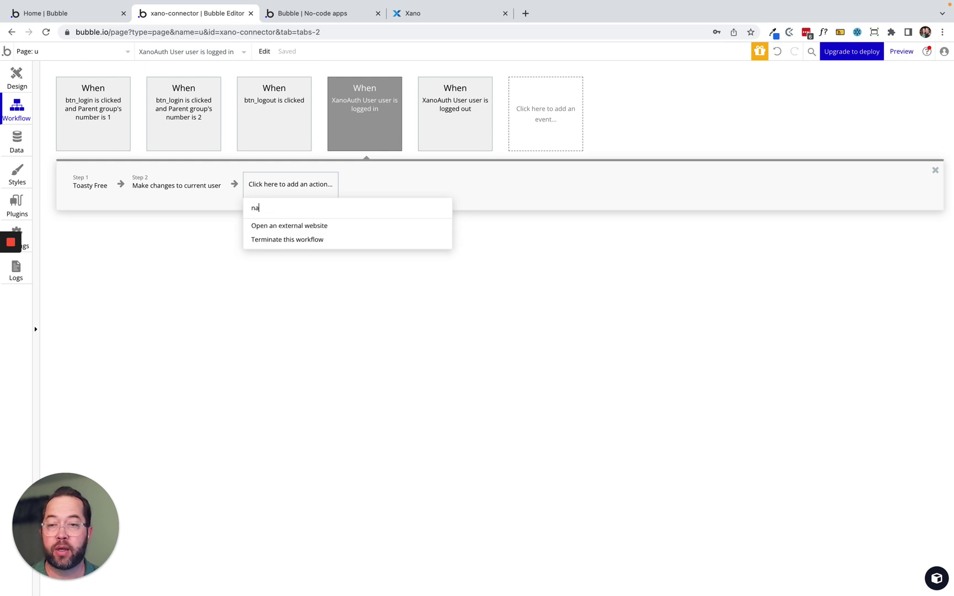
key(BackSpace)
key(BackSpace)
text(go)
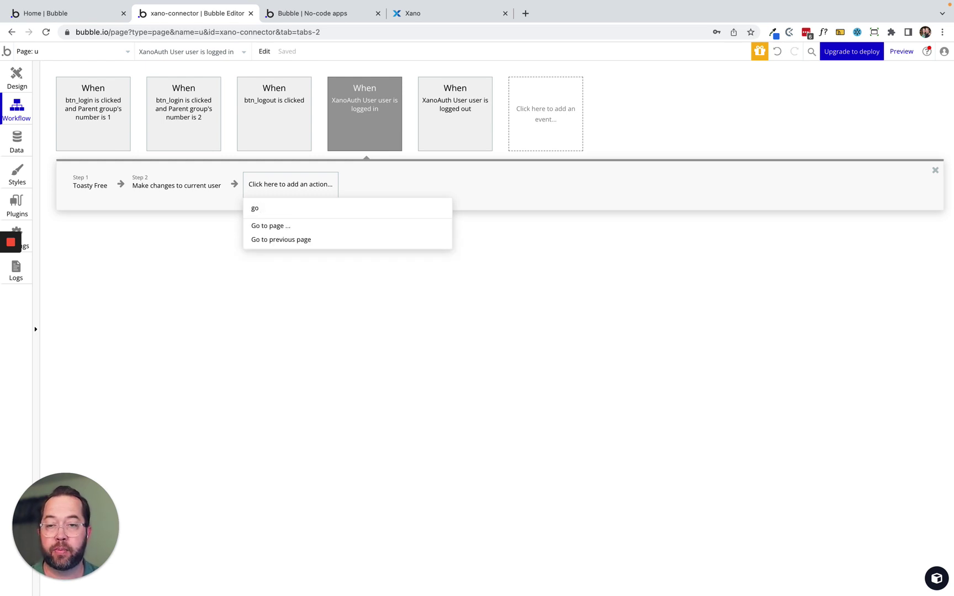
click(268, 226)
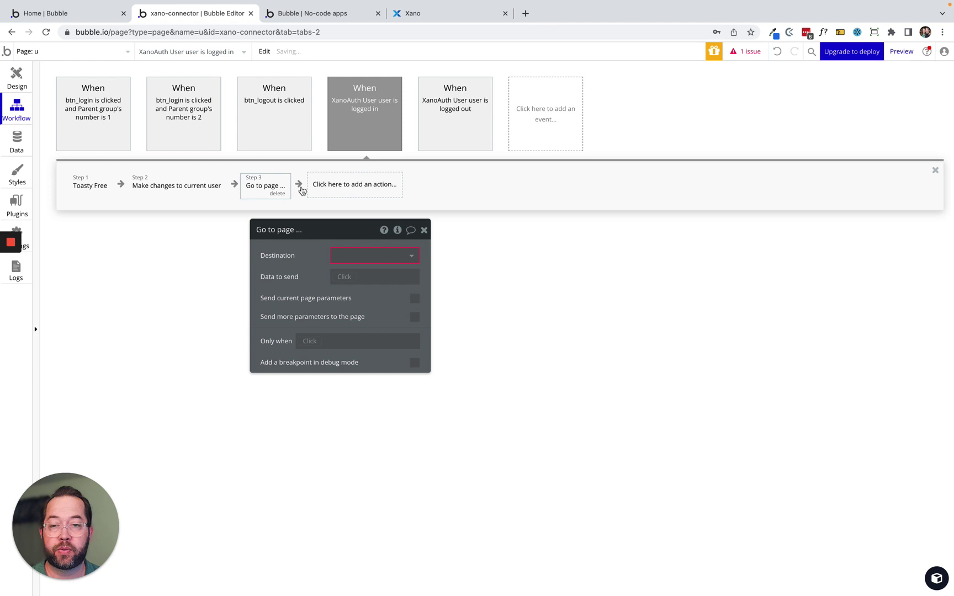
click(344, 254)
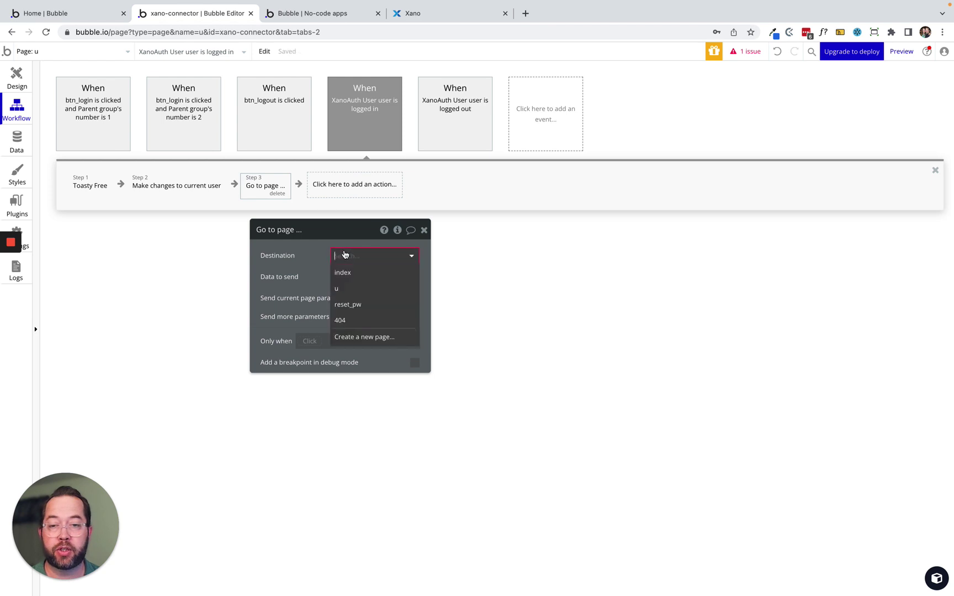
click(373, 273)
drag(322, 261, 635, 251)
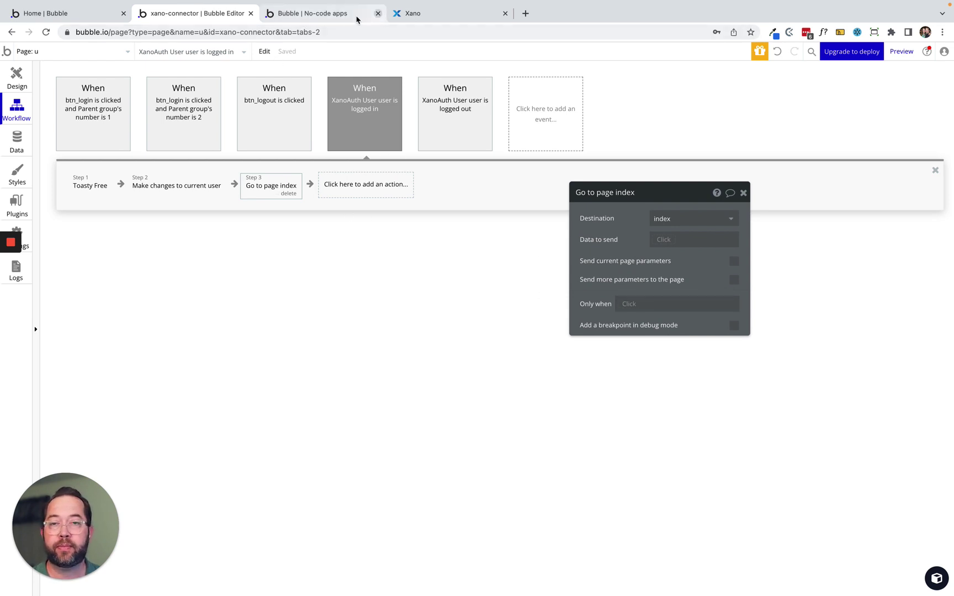
click(323, 17)
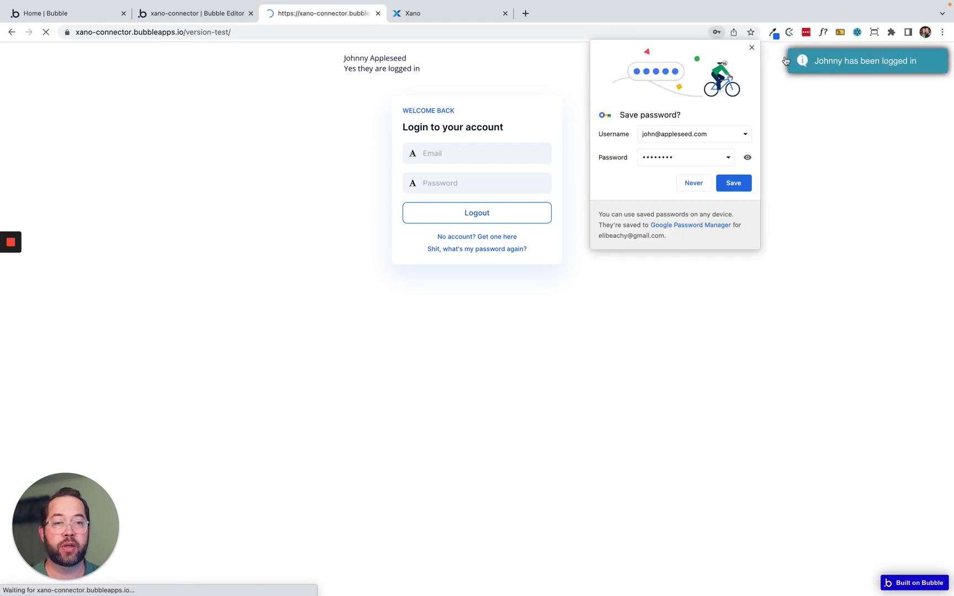
click(752, 48)
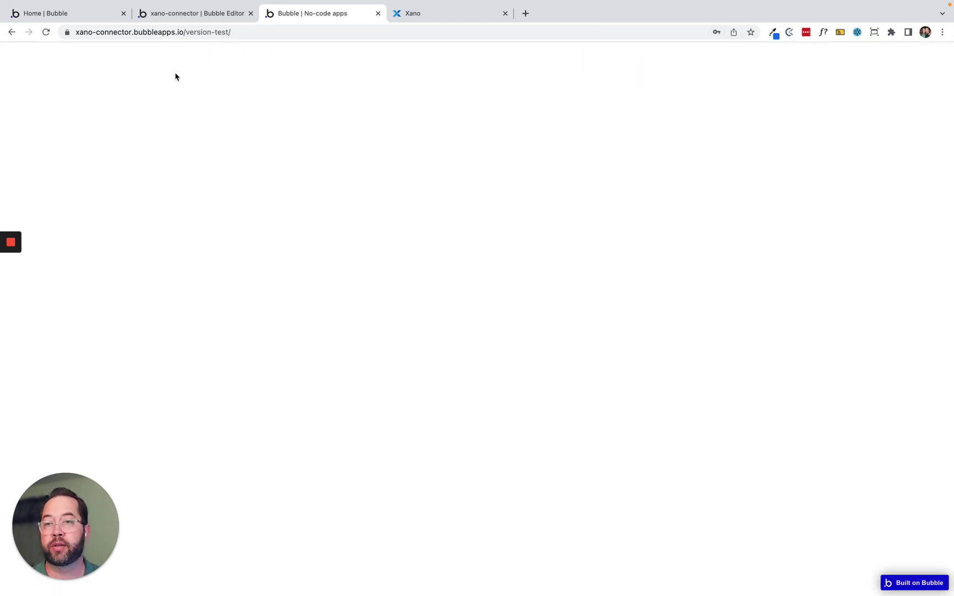
click(13, 32)
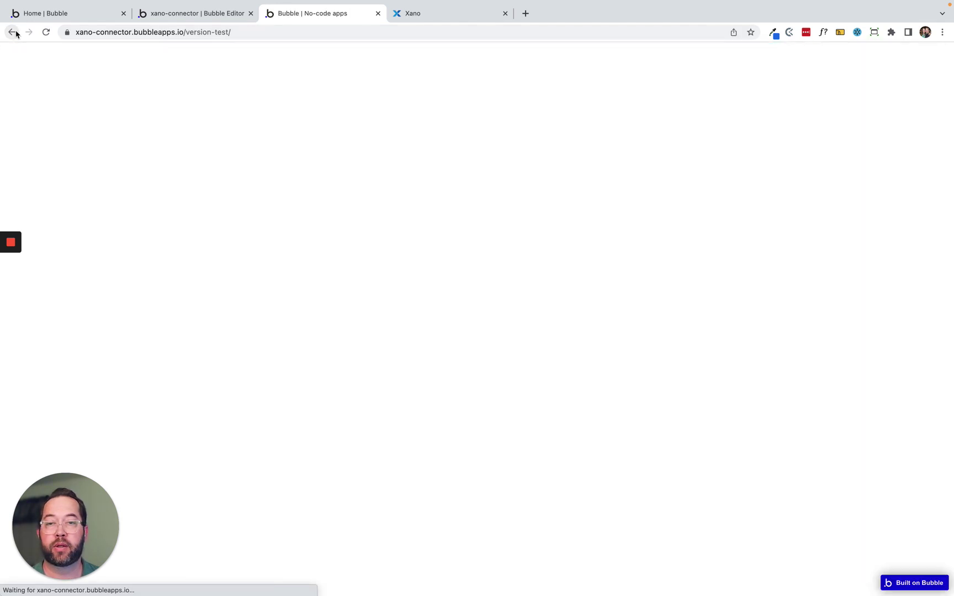
click(192, 14)
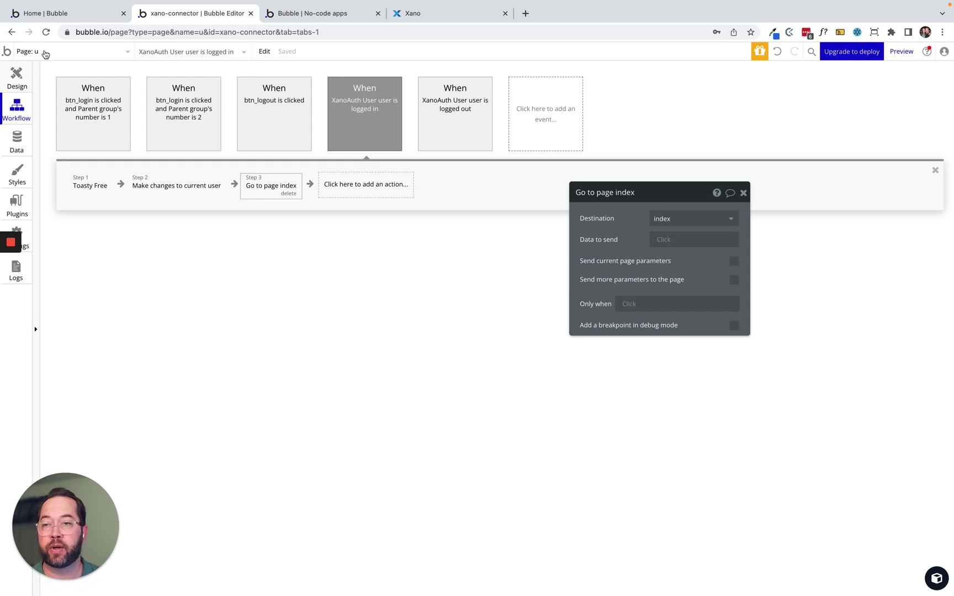
Open the index page for editing, discarding a trial button and a trial group.
click(44, 51)
click(60, 87)
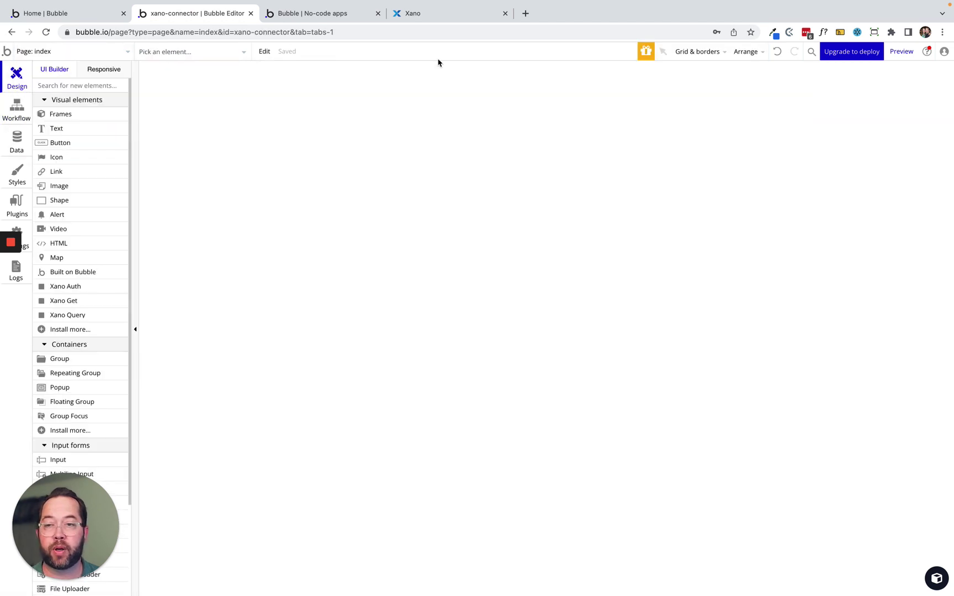
click(69, 143)
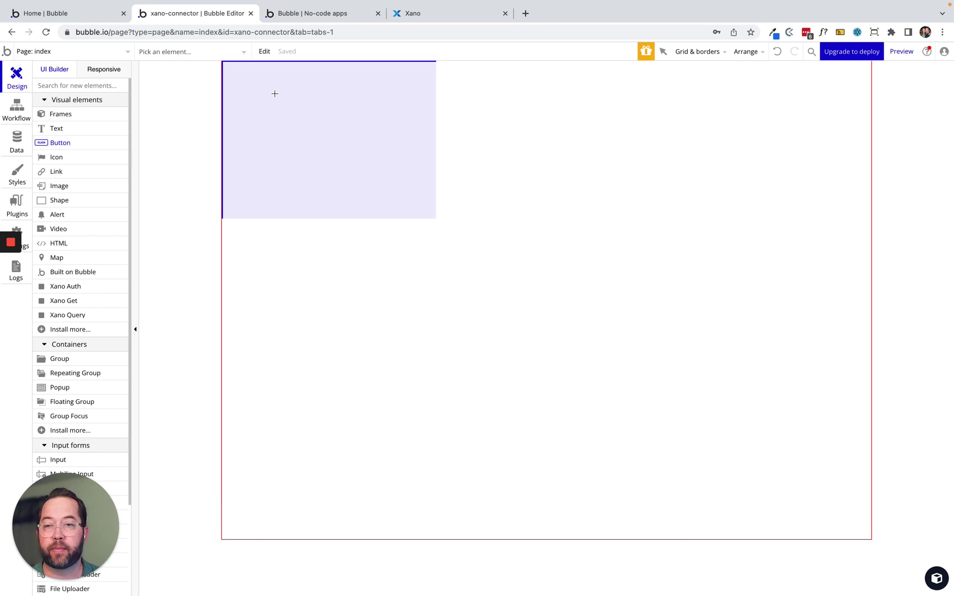
key(Escape)
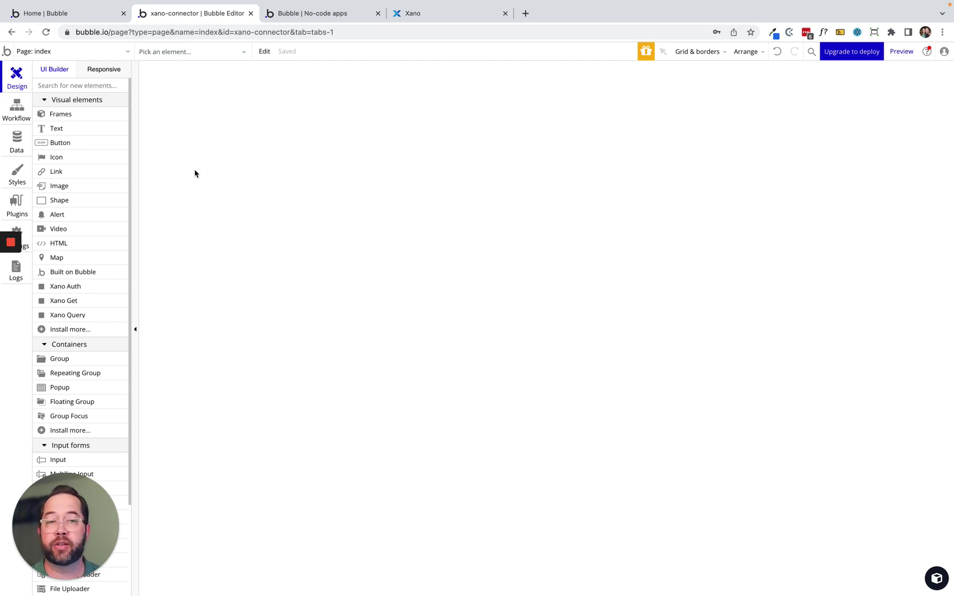
double_click(515, 113)
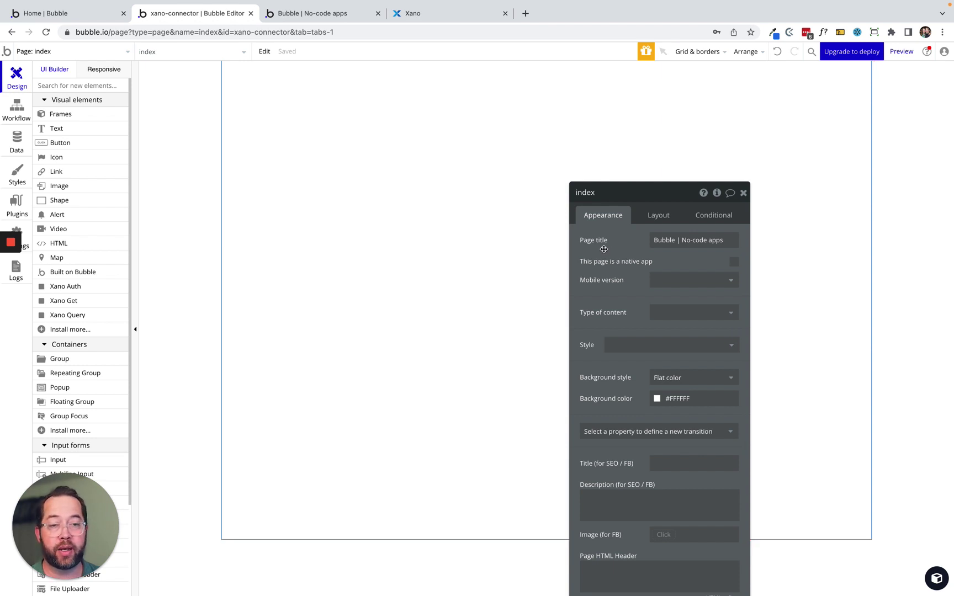
drag(604, 249, 450, 292)
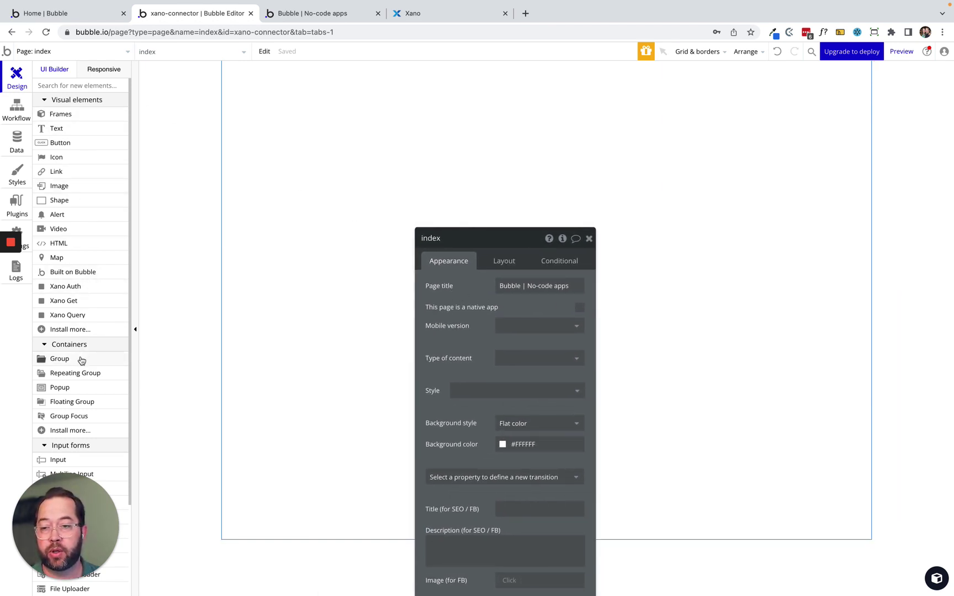
drag(81, 360, 494, 77)
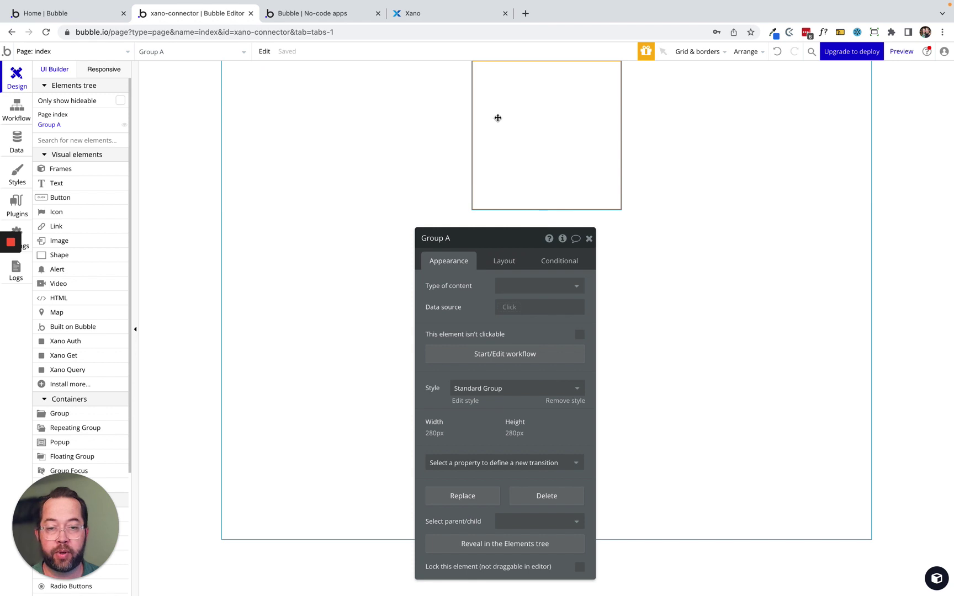
click(495, 262)
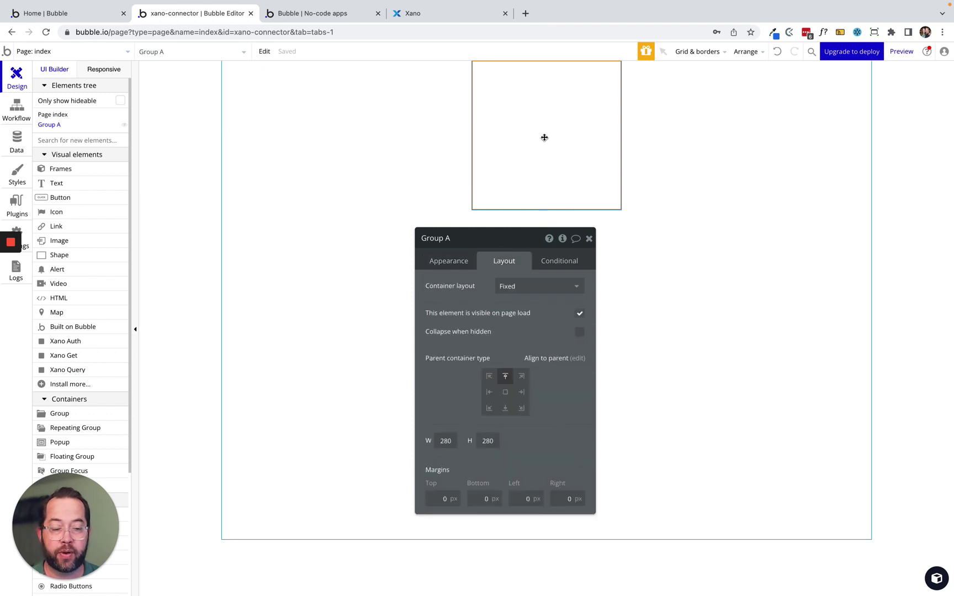
key(Delete)
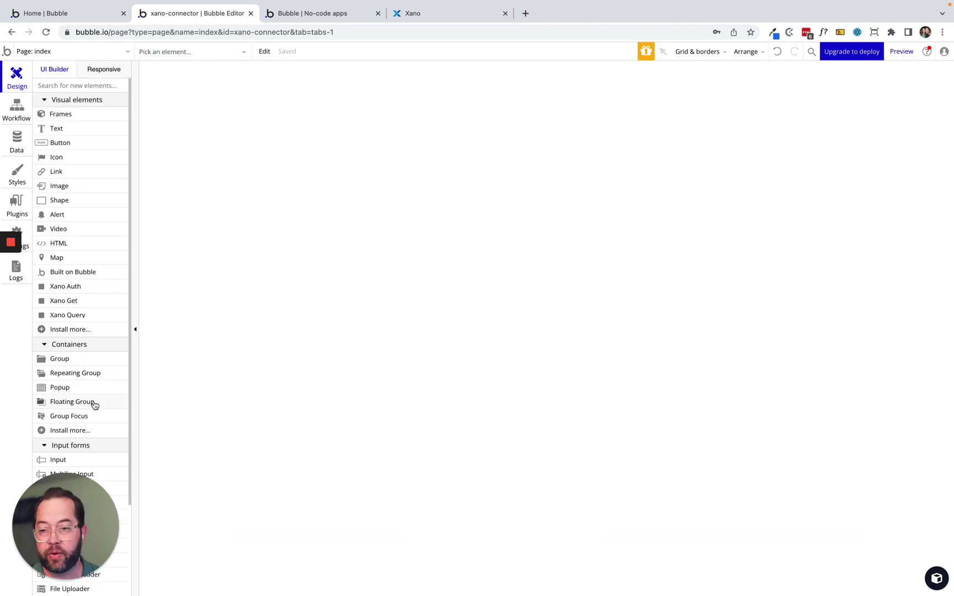
Add a floating group with Row layout, full width, min width 0 and min height 50 px.
scroll(94, 406, down, 3)
scroll(95, 406, down, 2)
drag(69, 308, 525, 75)
click(527, 286)
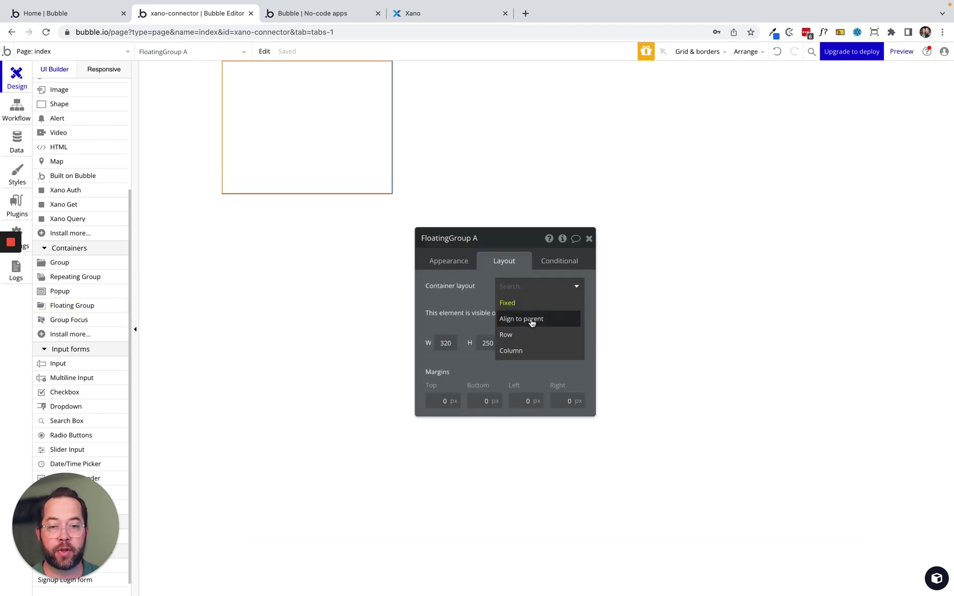
click(523, 338)
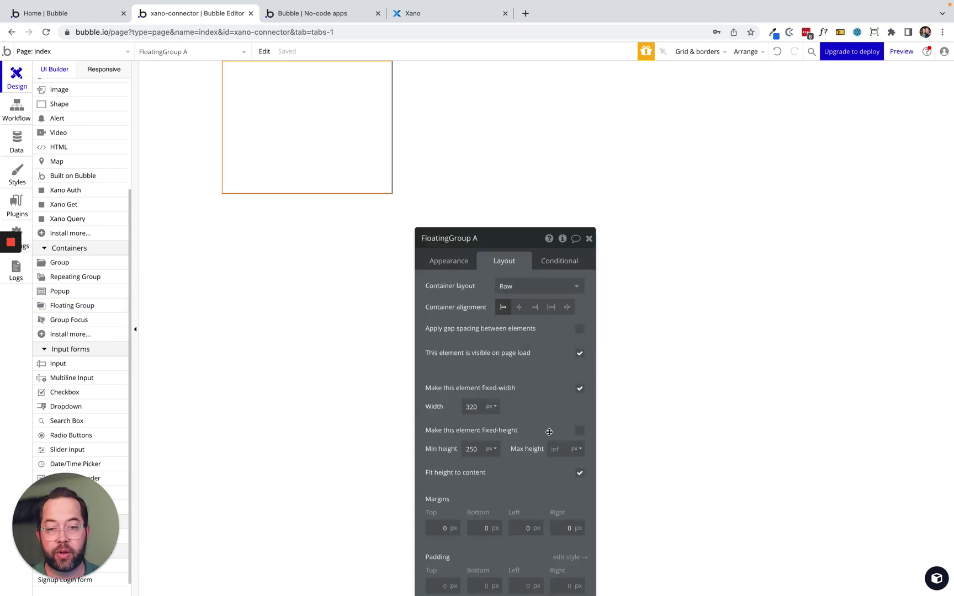
click(580, 389)
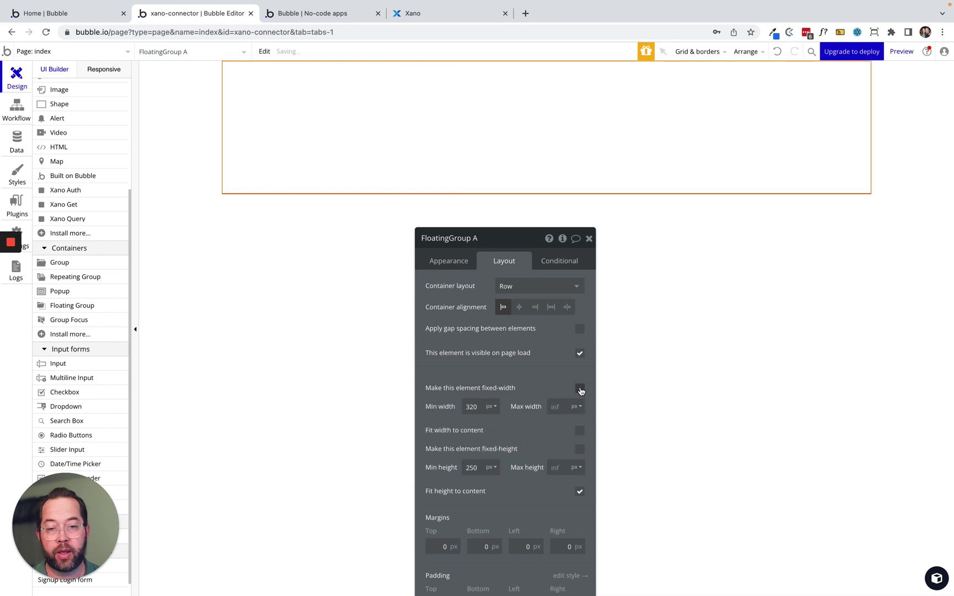
double_click(469, 407)
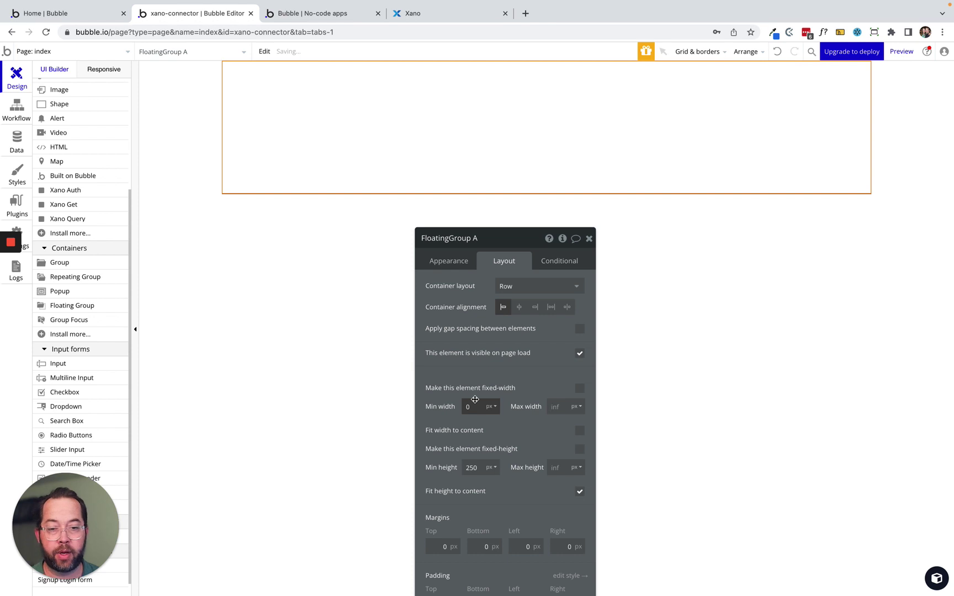
double_click(480, 466)
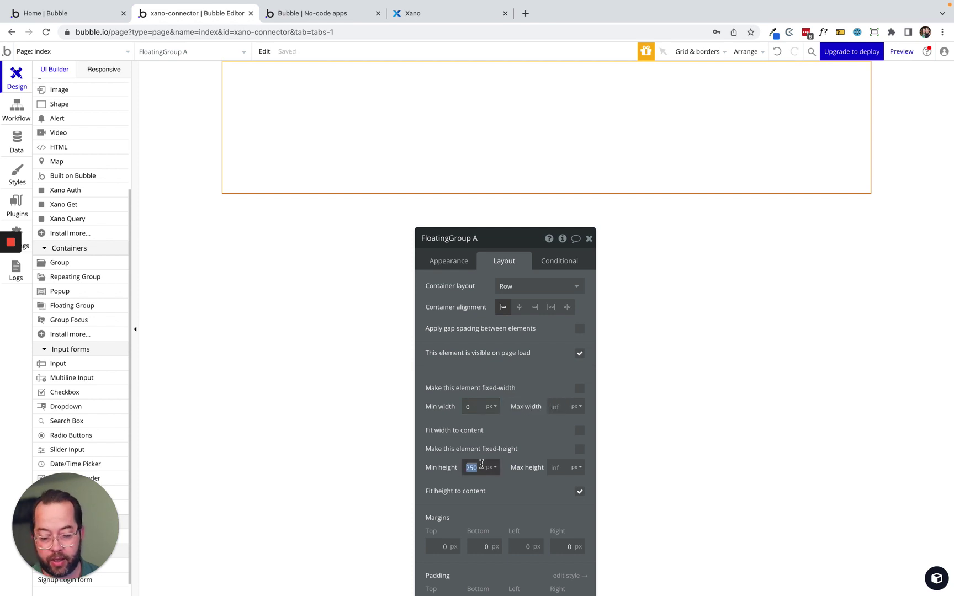
text(50)
key(Tab)
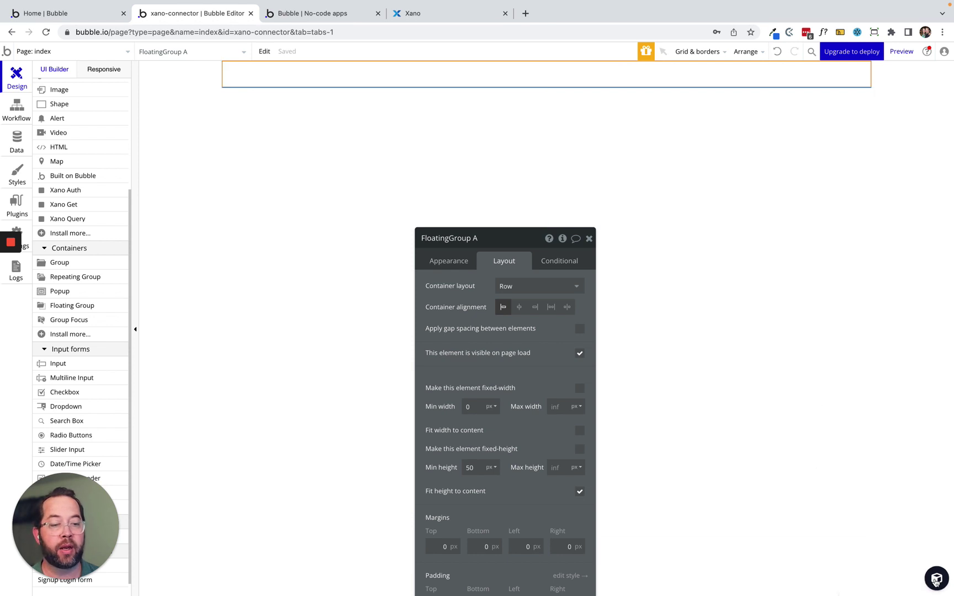
click(936, 578)
click(811, 100)
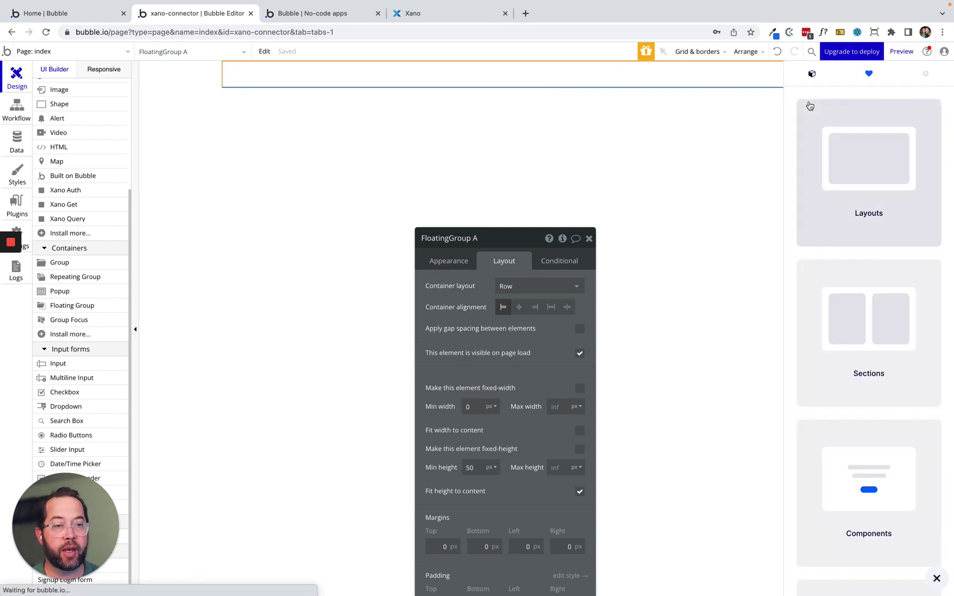
Find the Page header section by searching 'header' and paste it into FloatingGroup A.
click(860, 477)
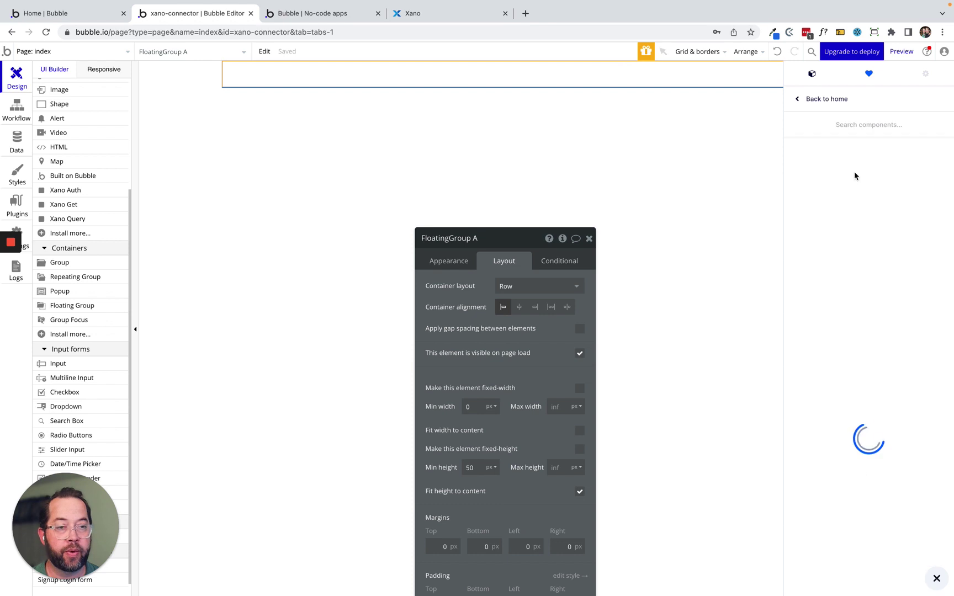
click(860, 125)
text(header)
key(BackSpace)
key(BackSpace)
key(BackSpace)
key(BackSpace)
key(BackSpace)
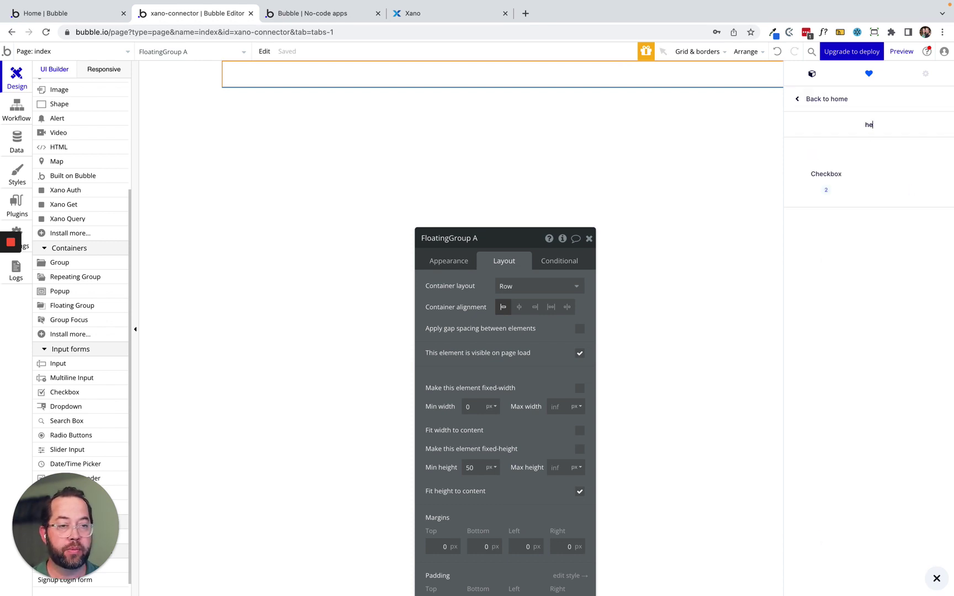
click(812, 98)
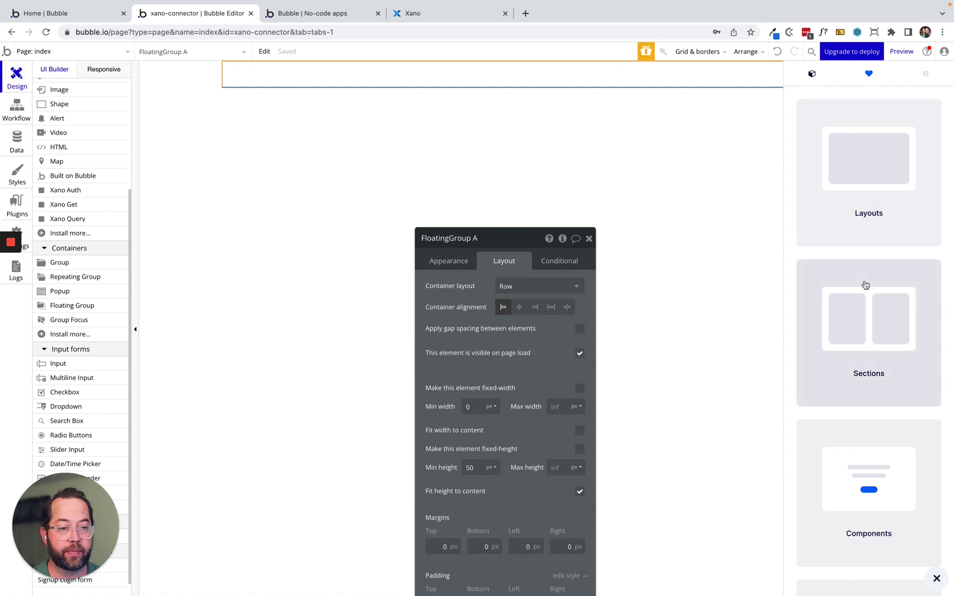
click(862, 283)
click(866, 131)
text(hea)
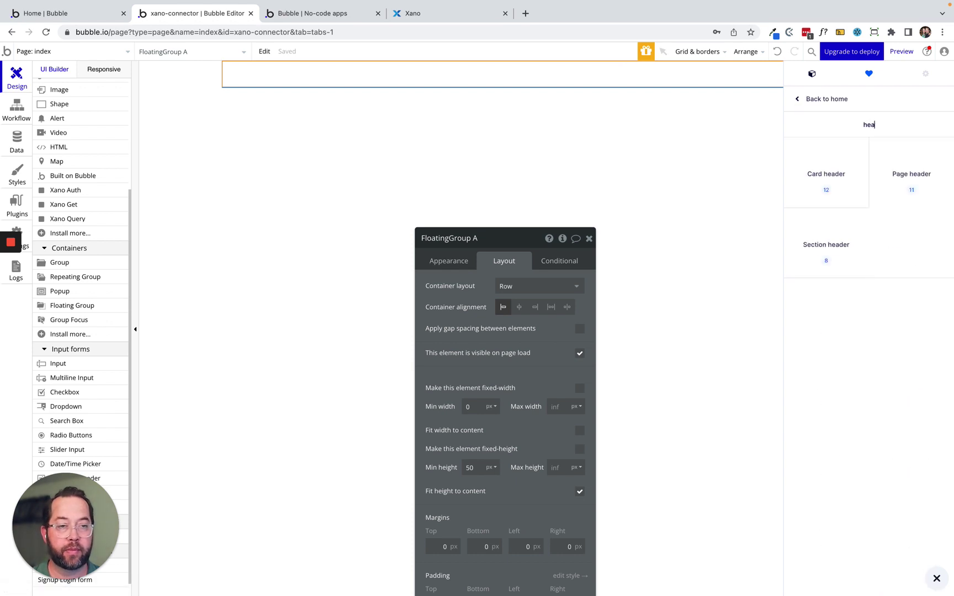
text(der)
click(919, 181)
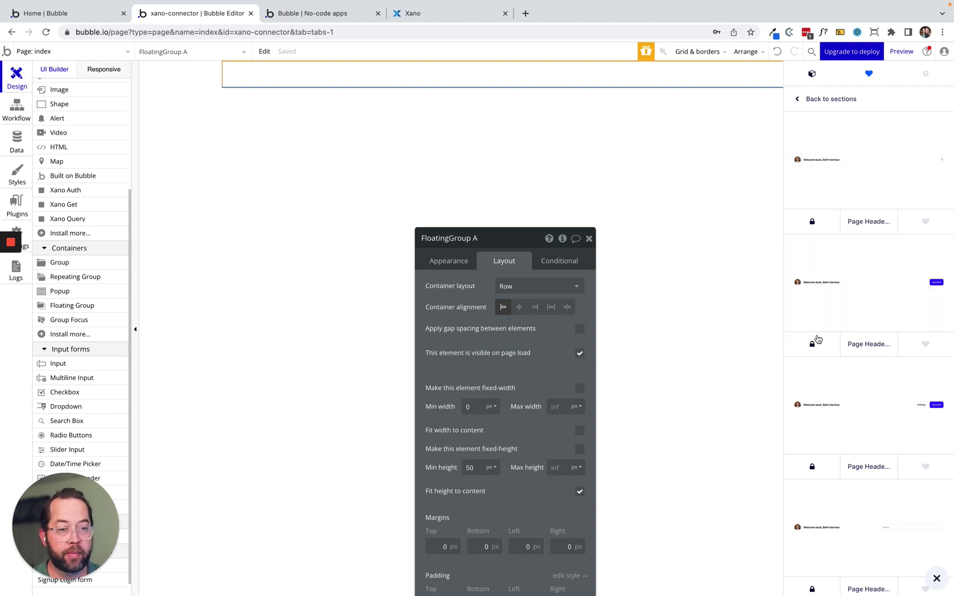
right_click(438, 79)
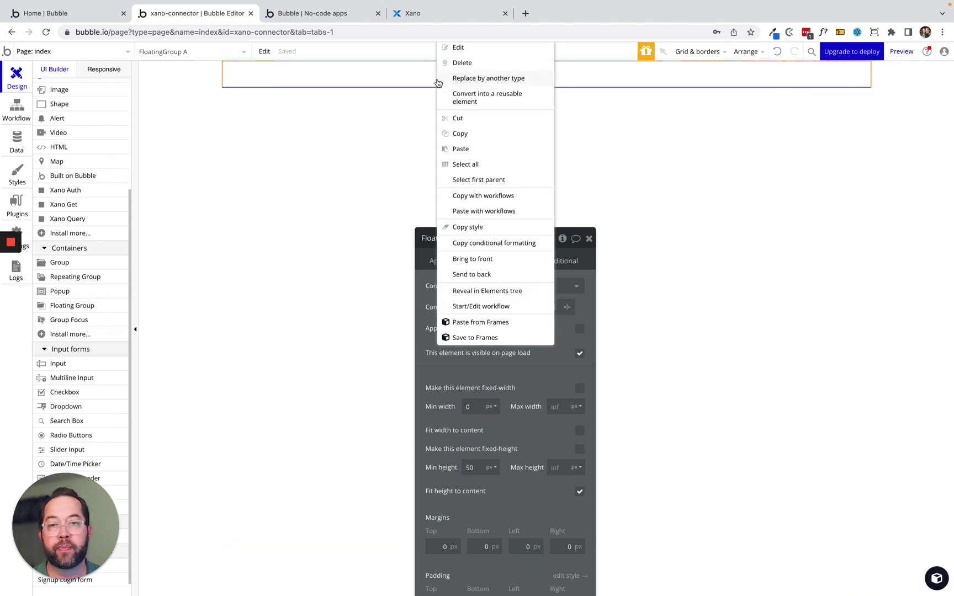
click(478, 150)
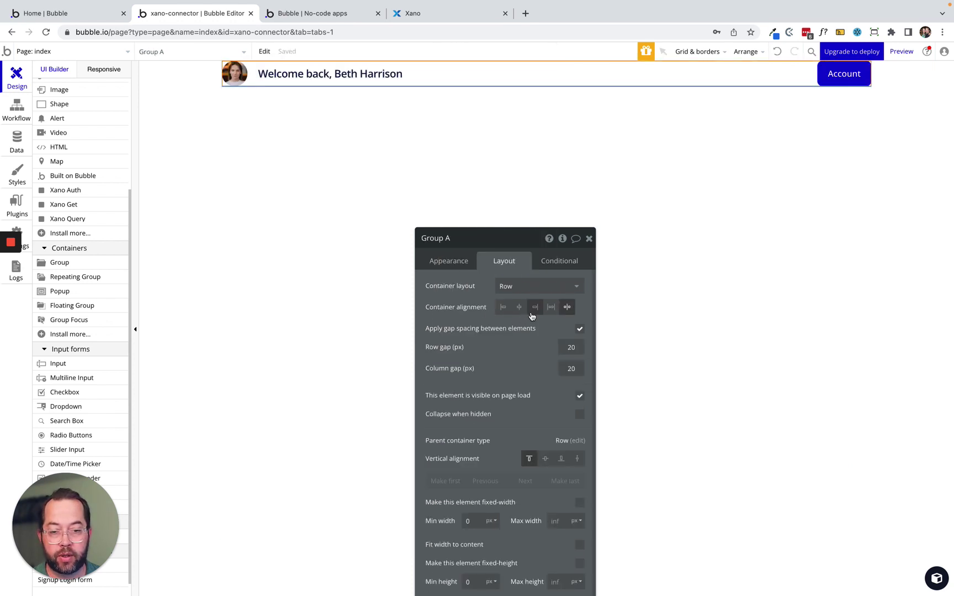
Set Group A's top, bottom, left and right padding to 20 px.
scroll(508, 440, down, 5)
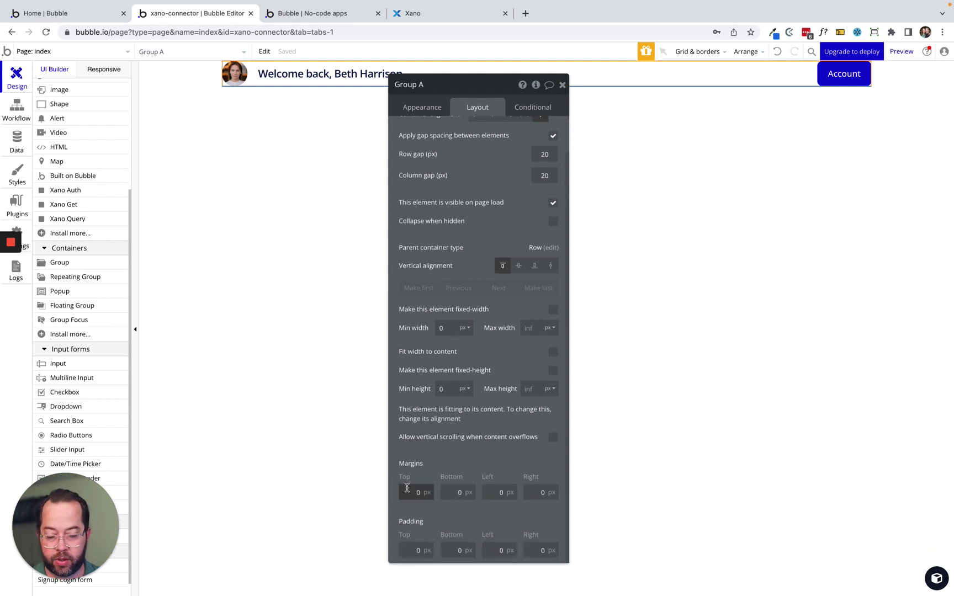
click(403, 550)
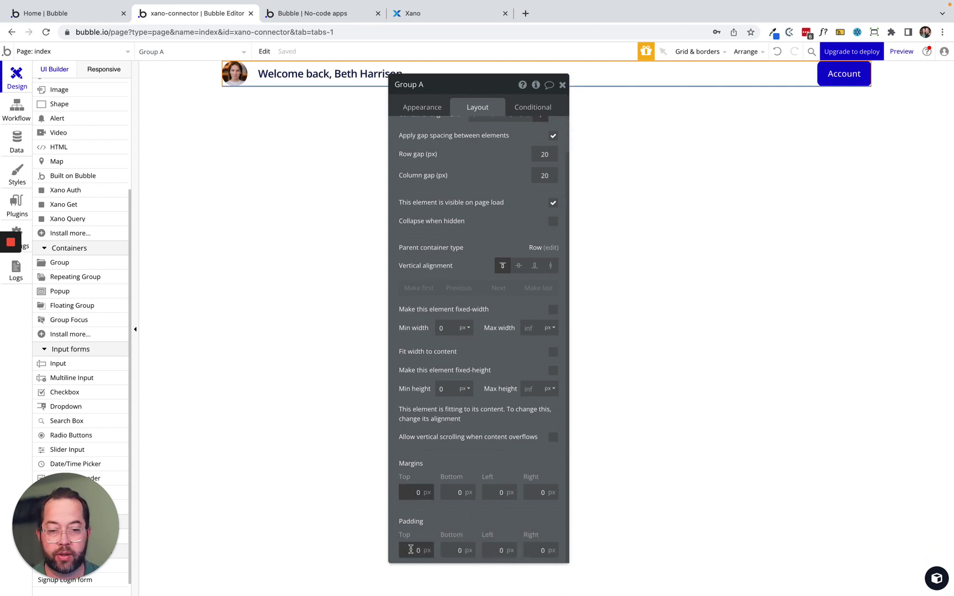
key(Tab)
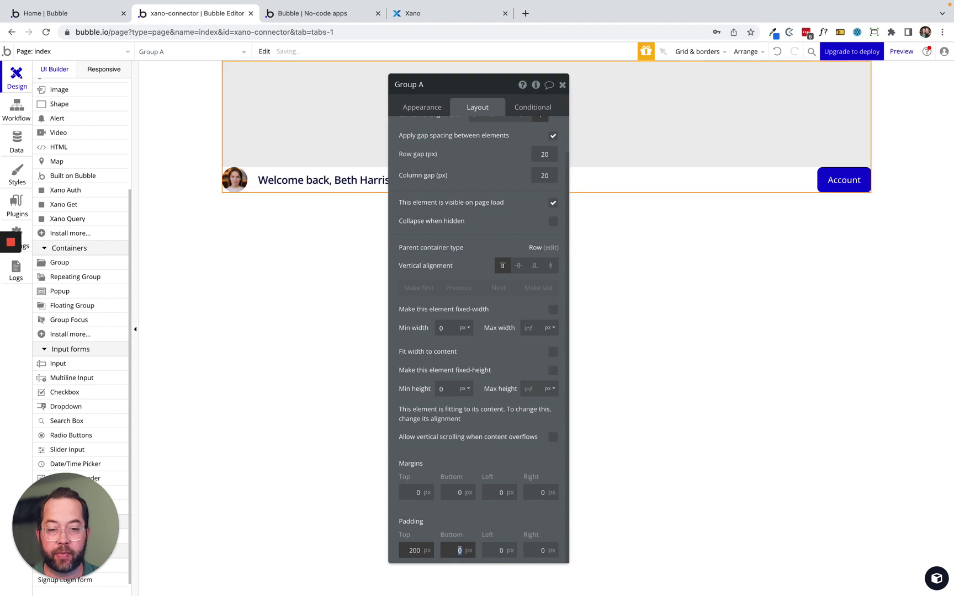
key(shift+Tab)
text(20)
key(Tab)
text(20)
key(Tab)
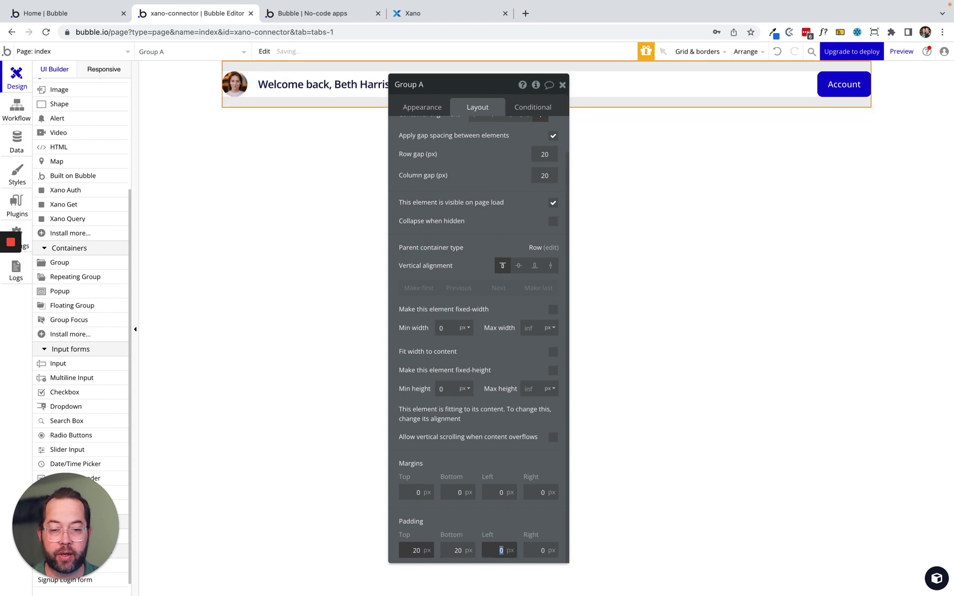
text(20)
key(Tab)
text(2)
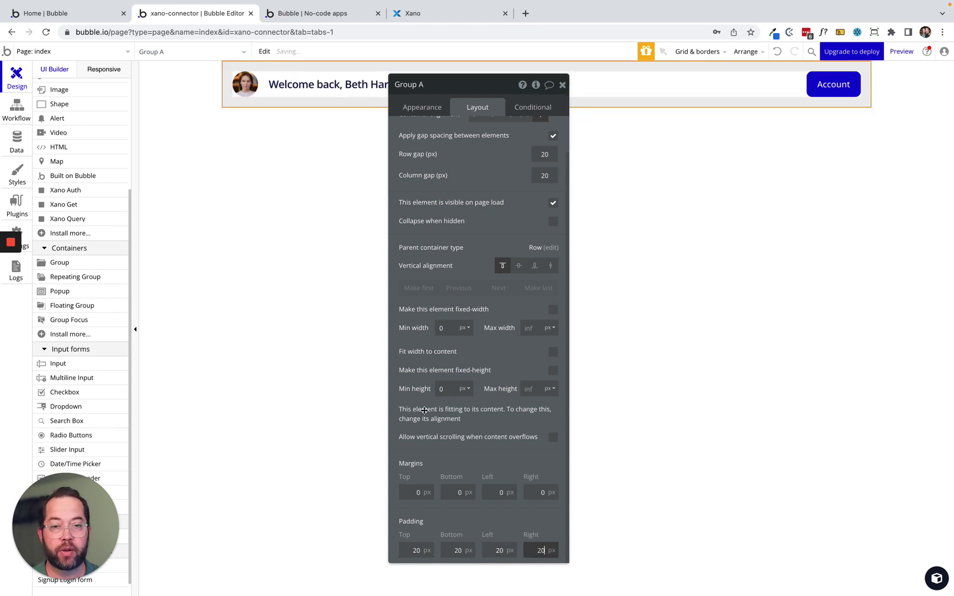
Delete the header's avatar image and centre the parent header group vertically.
drag(429, 228, 619, 252)
click(248, 84)
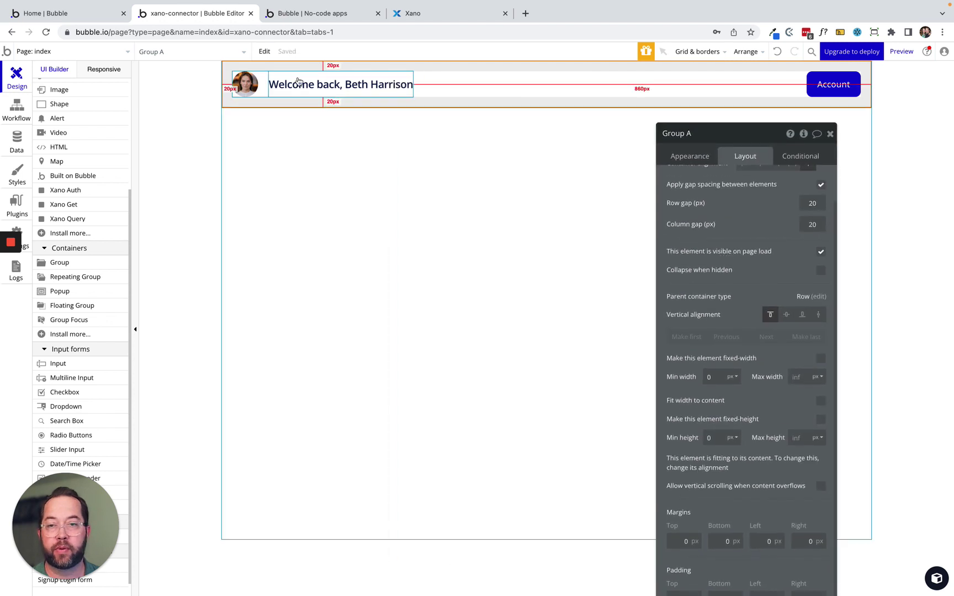
key(Delete)
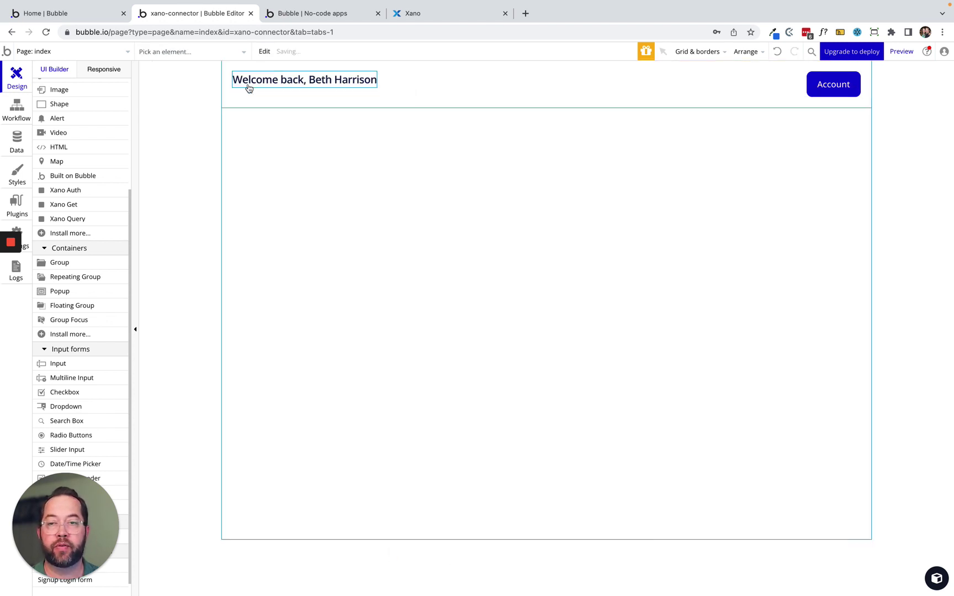
click(249, 84)
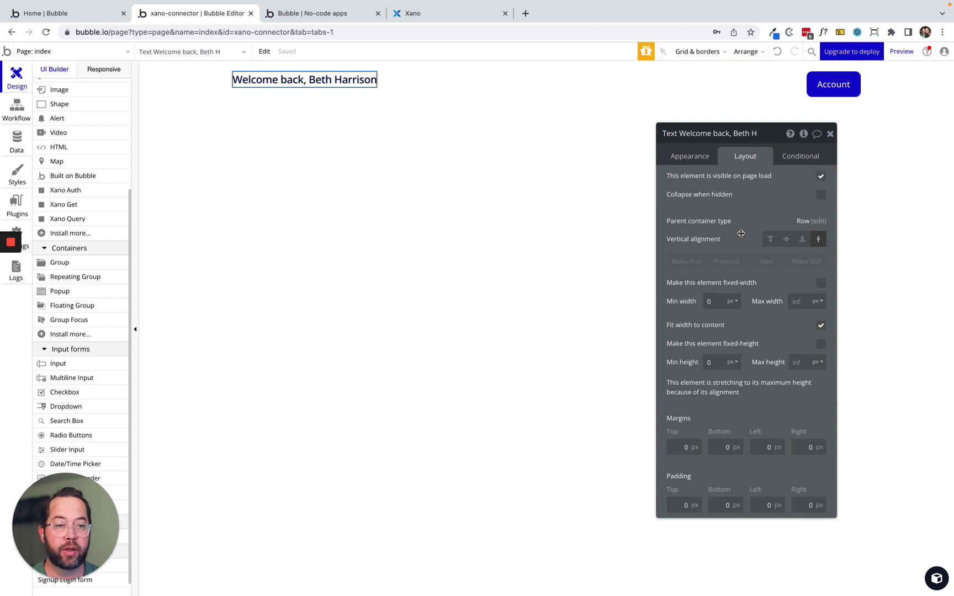
right_click(338, 86)
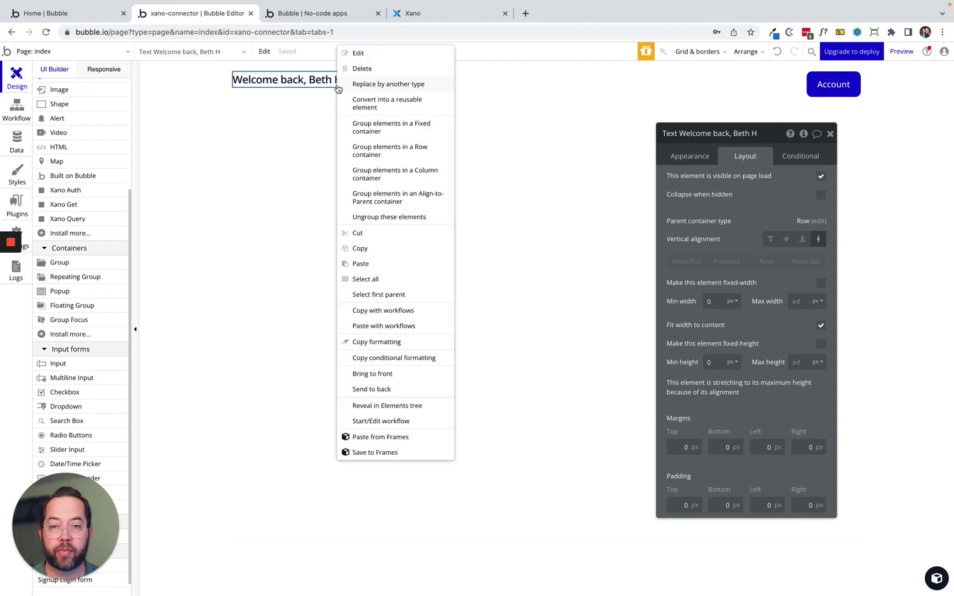
click(394, 295)
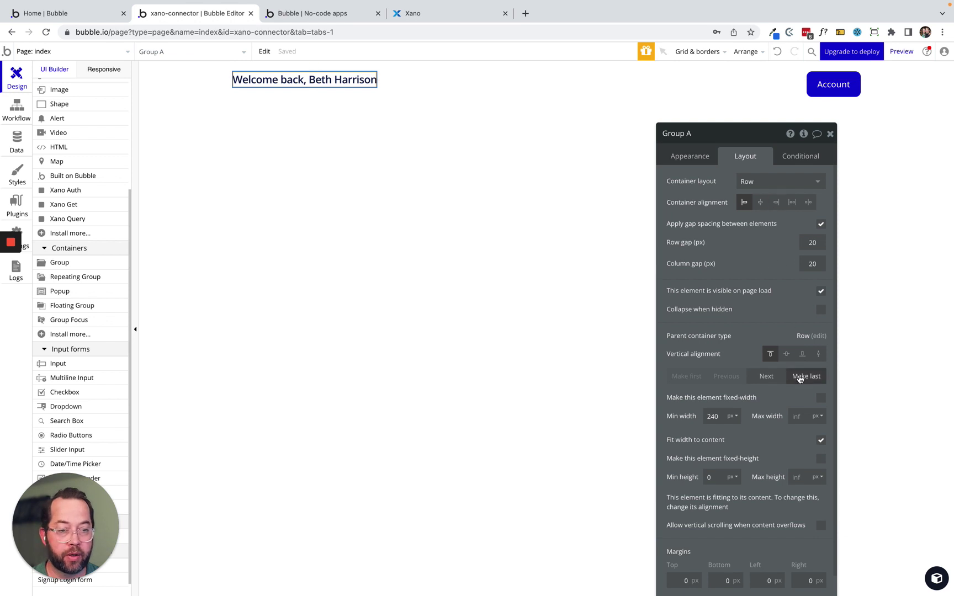
click(786, 354)
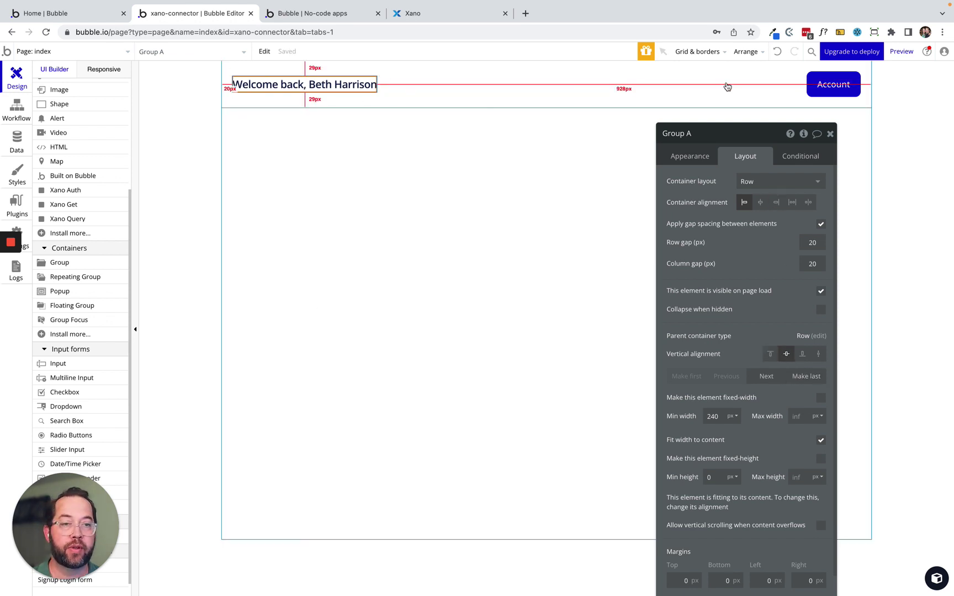
click(817, 85)
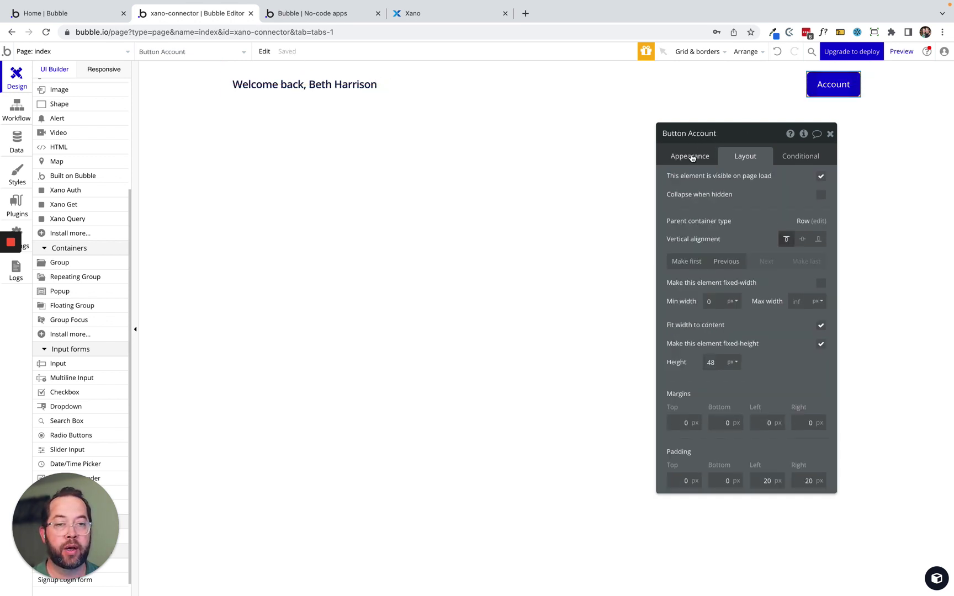
Change the header button's label from Account to Logout.
click(690, 157)
double_click(720, 182)
text(Logout)
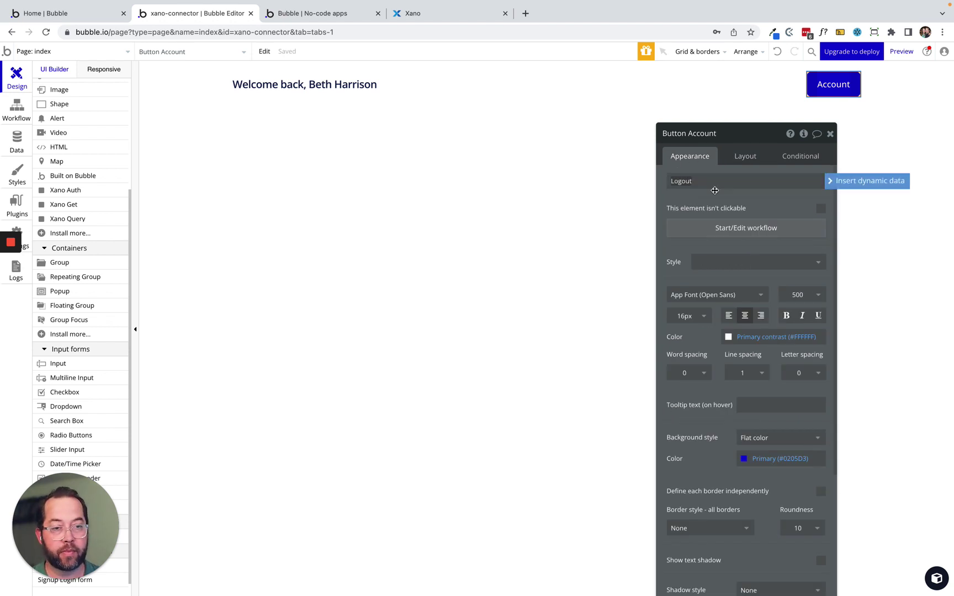
click(718, 199)
Replace the greeting's name with Current User's name_first and Current User's name_last.
click(297, 91)
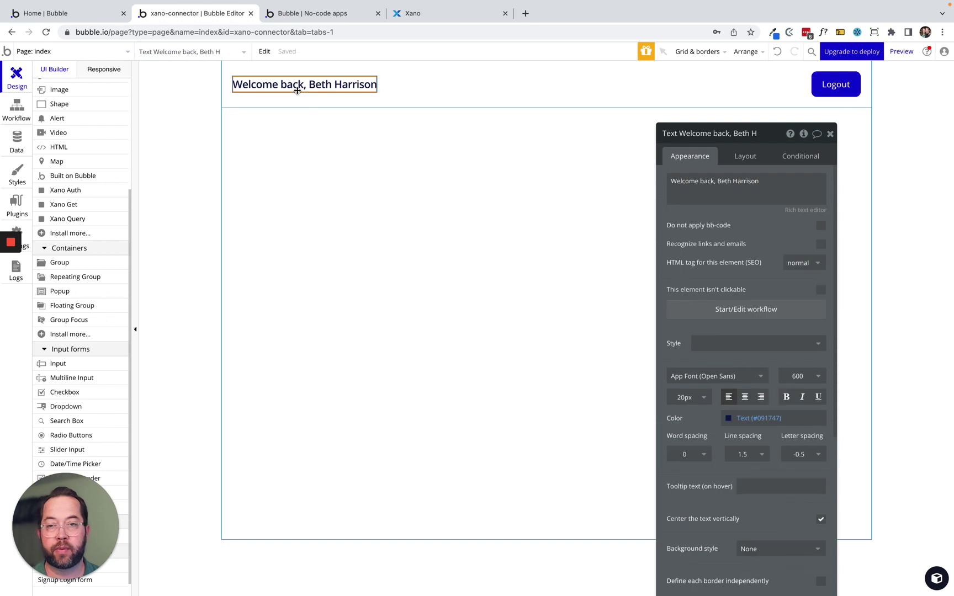
click(755, 190)
click(758, 184)
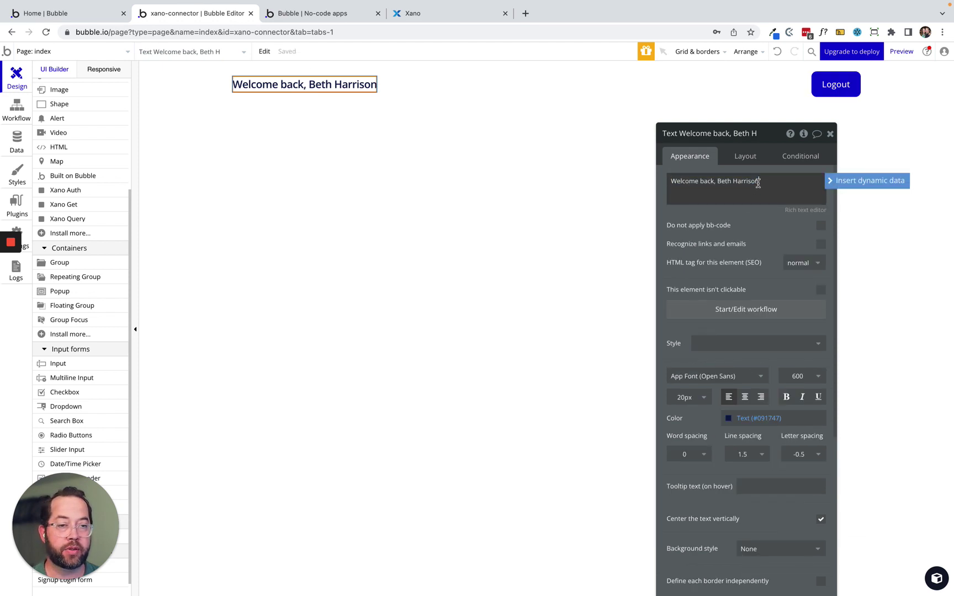
drag(759, 183, 719, 184)
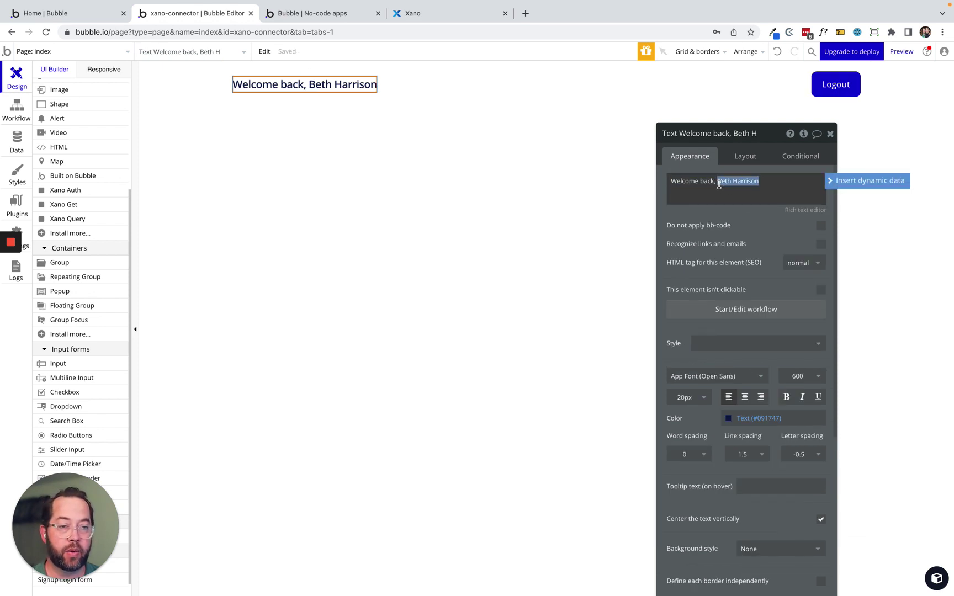
click(830, 181)
click(752, 212)
click(764, 182)
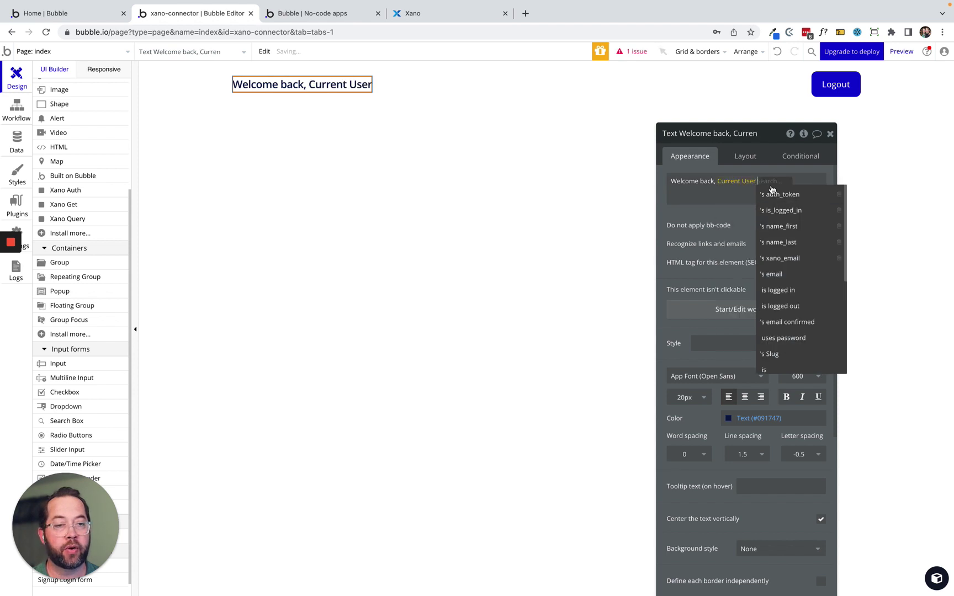
click(781, 226)
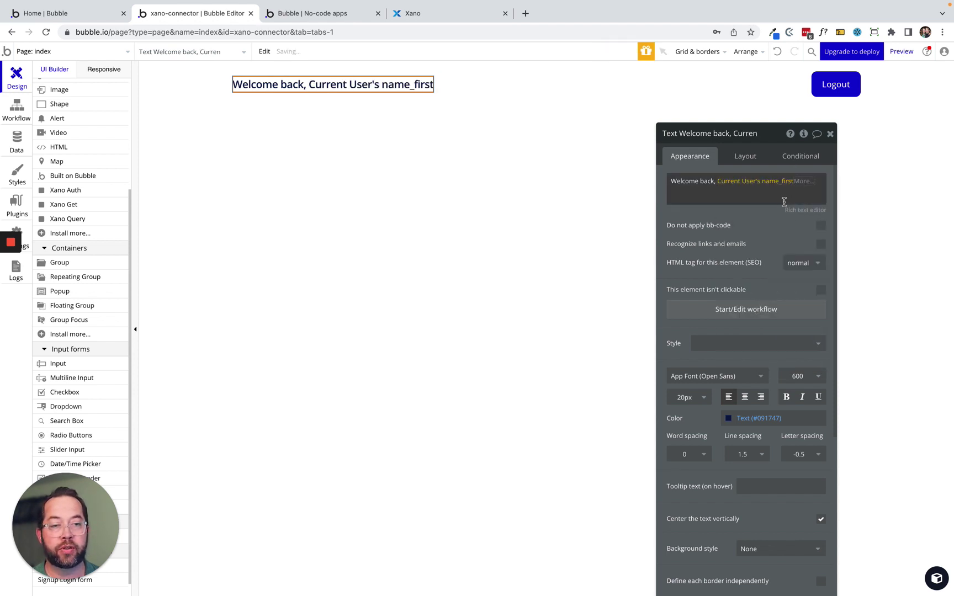
click(861, 189)
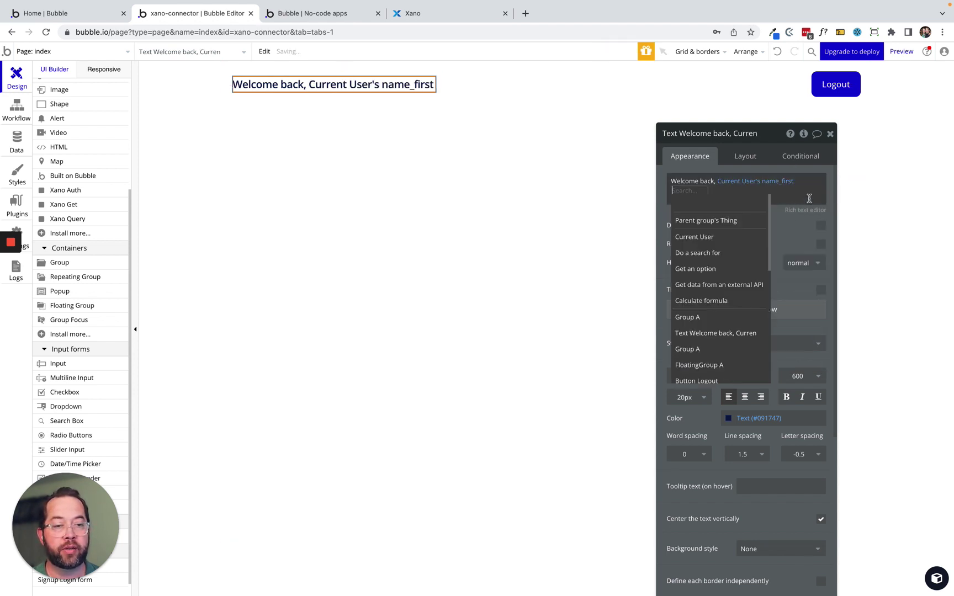
click(718, 241)
click(720, 252)
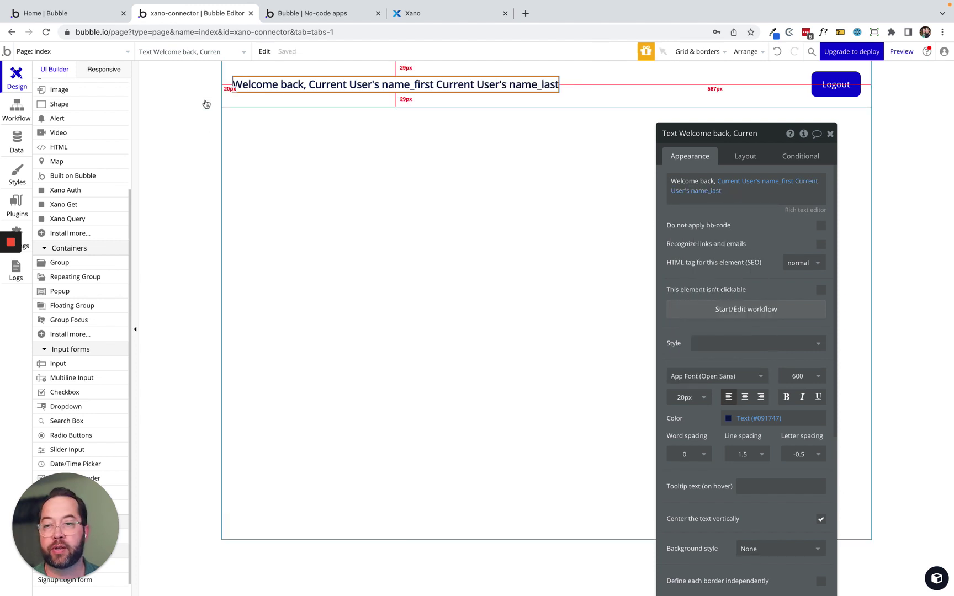
click(236, 103)
click(291, 159)
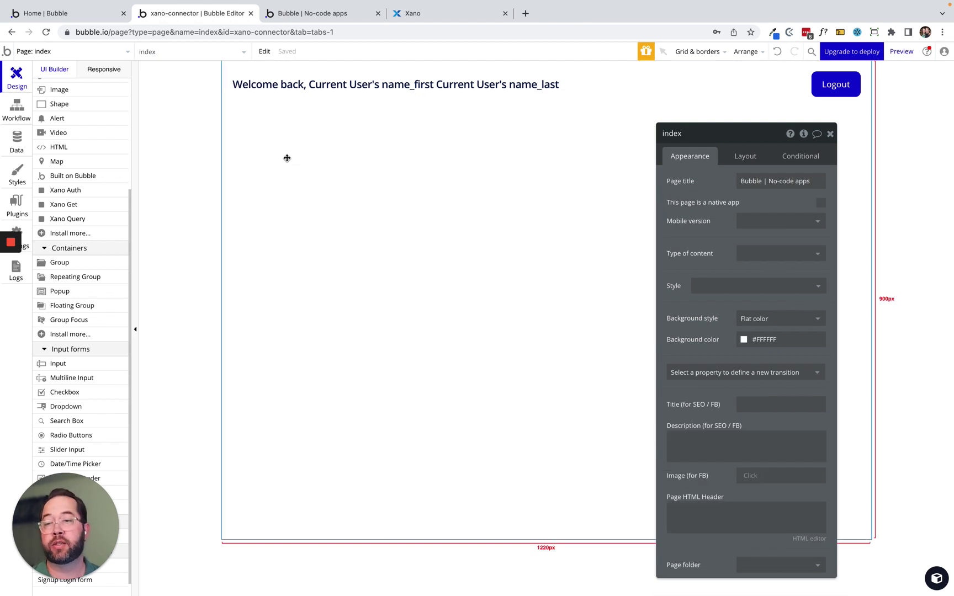
scroll(60, 199, up, 2)
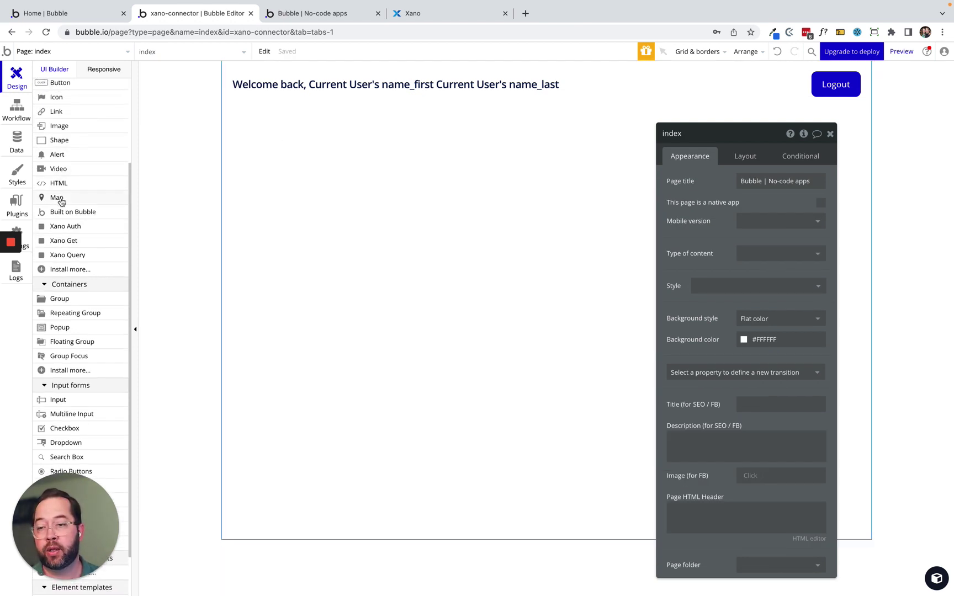
scroll(60, 201, up, 1)
Add a Xano Auth element and make the Logout button's workflow log the Xano user out.
click(65, 241)
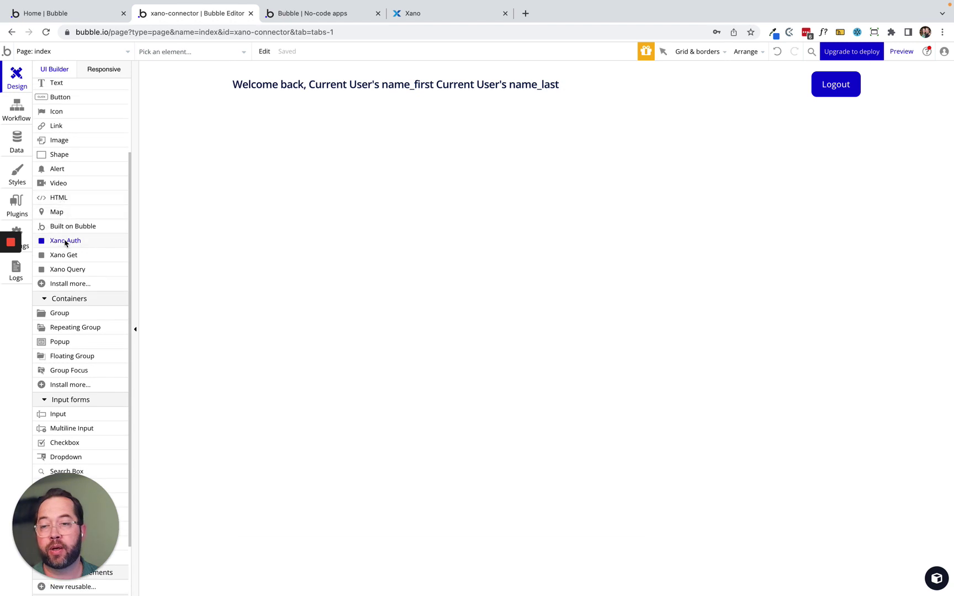
click(266, 164)
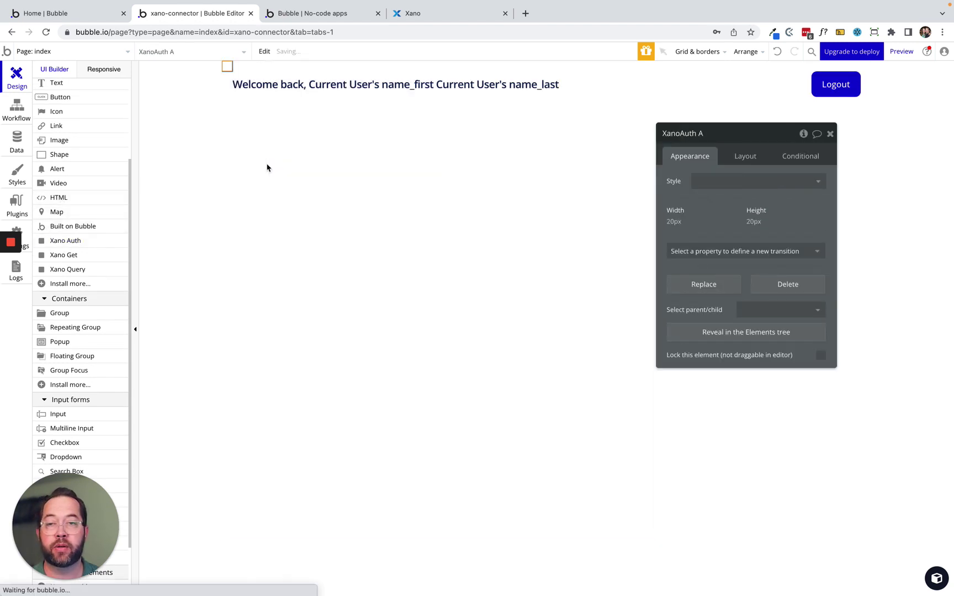
drag(722, 214, 465, 238)
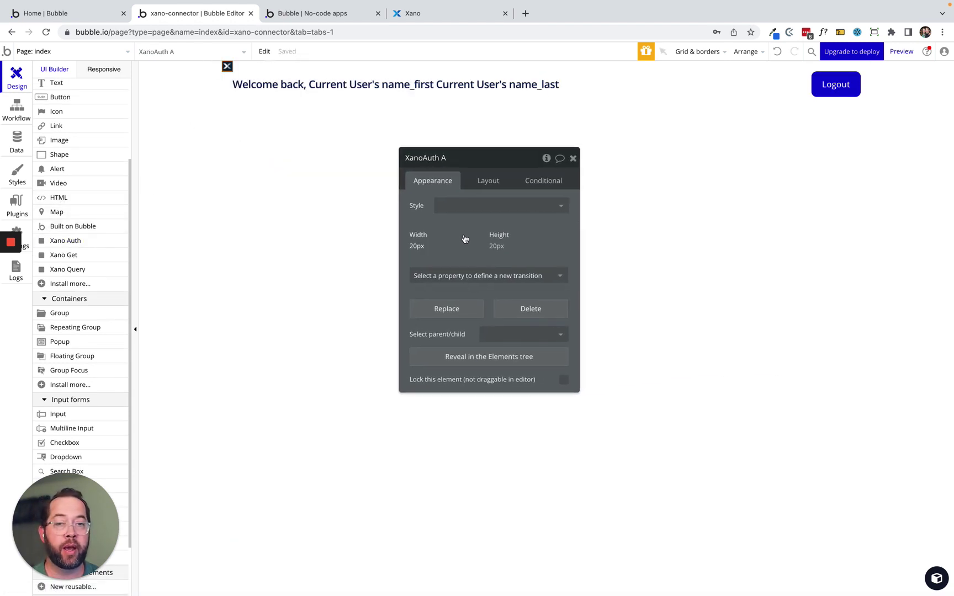
click(834, 87)
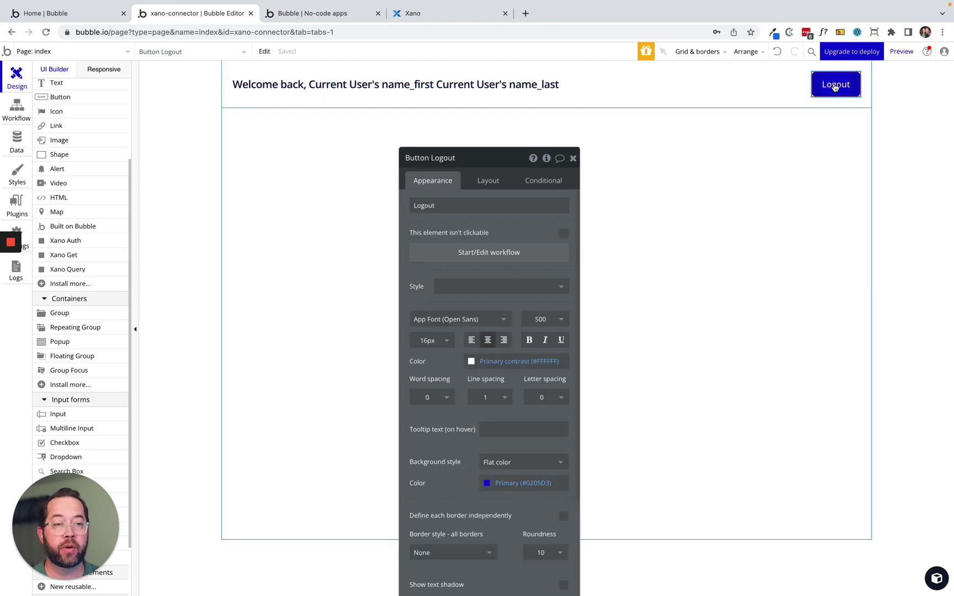
click(485, 252)
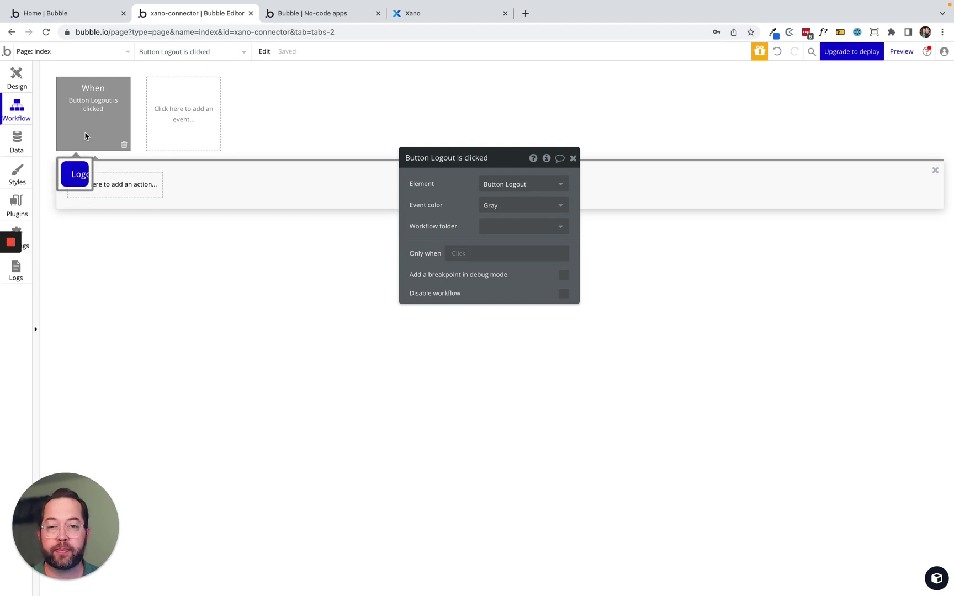
click(104, 194)
text(log)
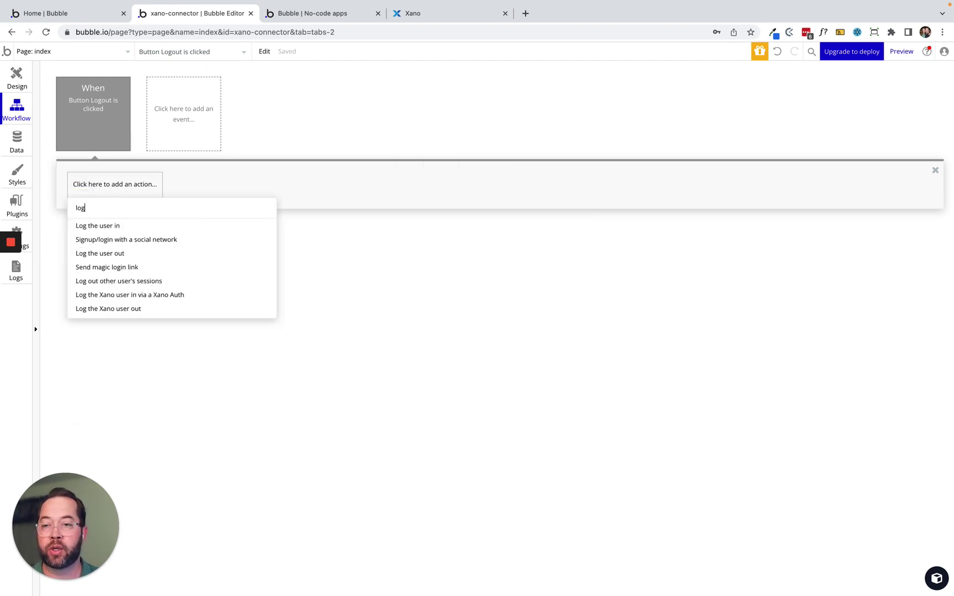
click(114, 313)
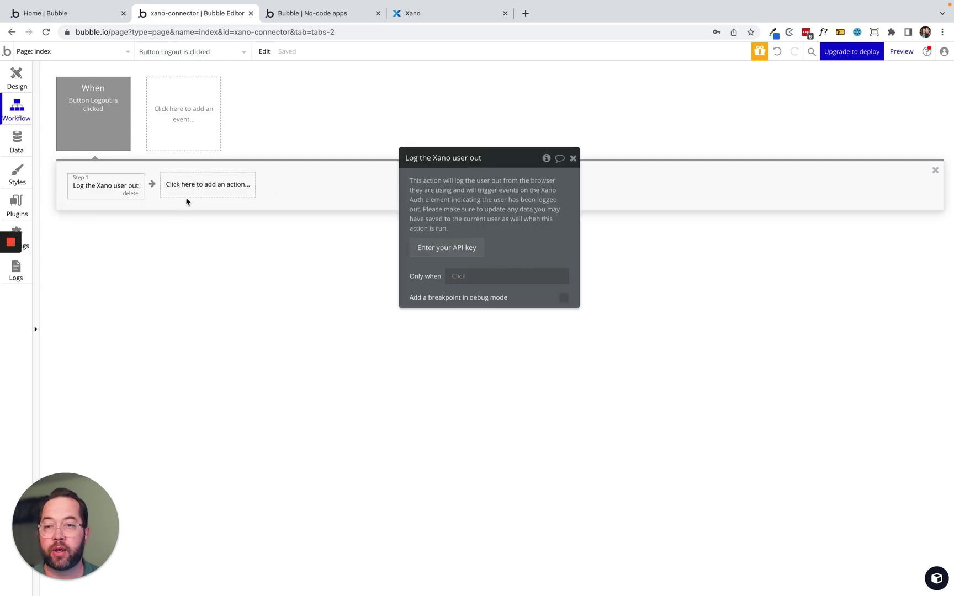
Add an 'A Xano Auth user is logged out' event with a Go to page action.
click(172, 109)
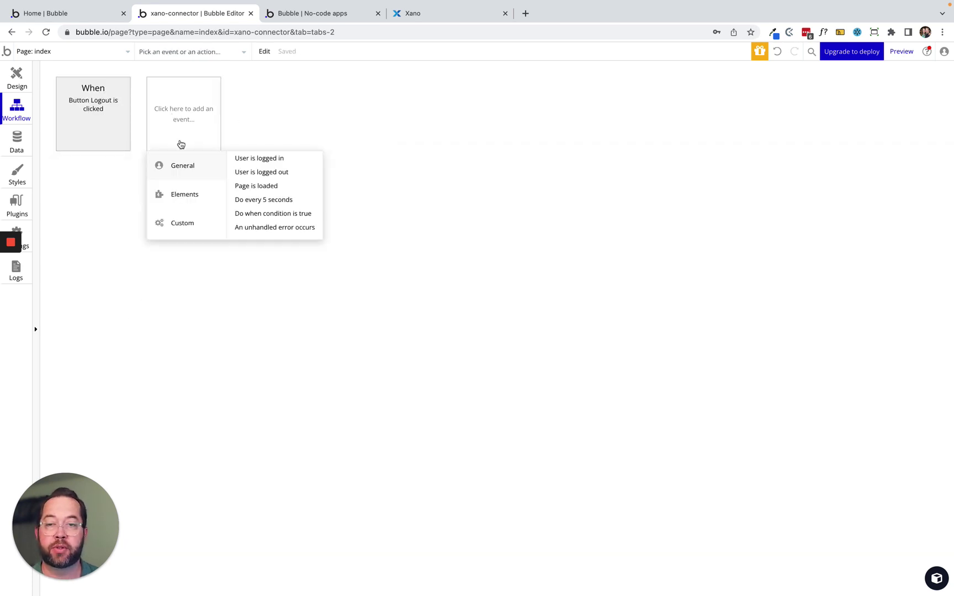
mouse_move(187, 194)
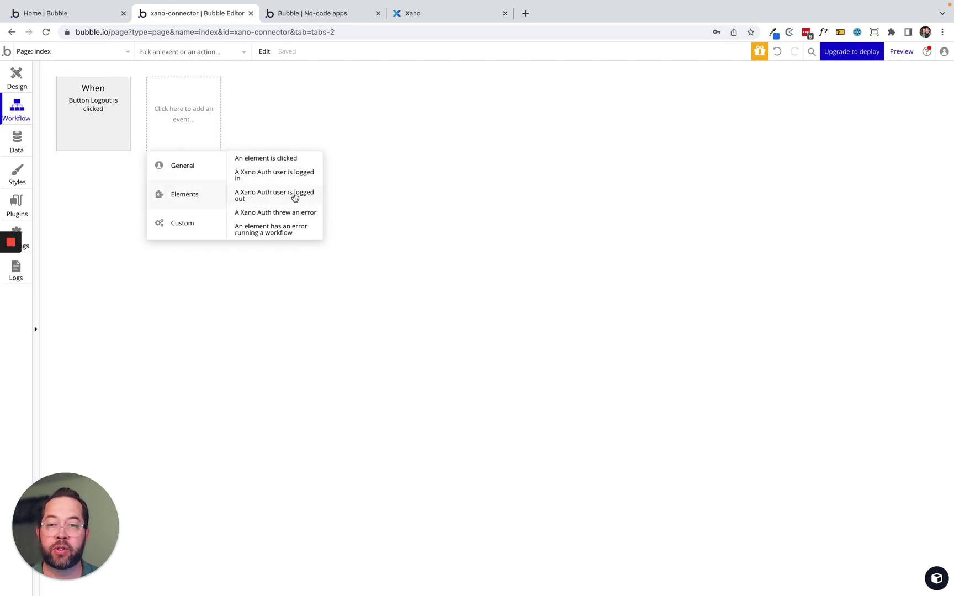
click(245, 196)
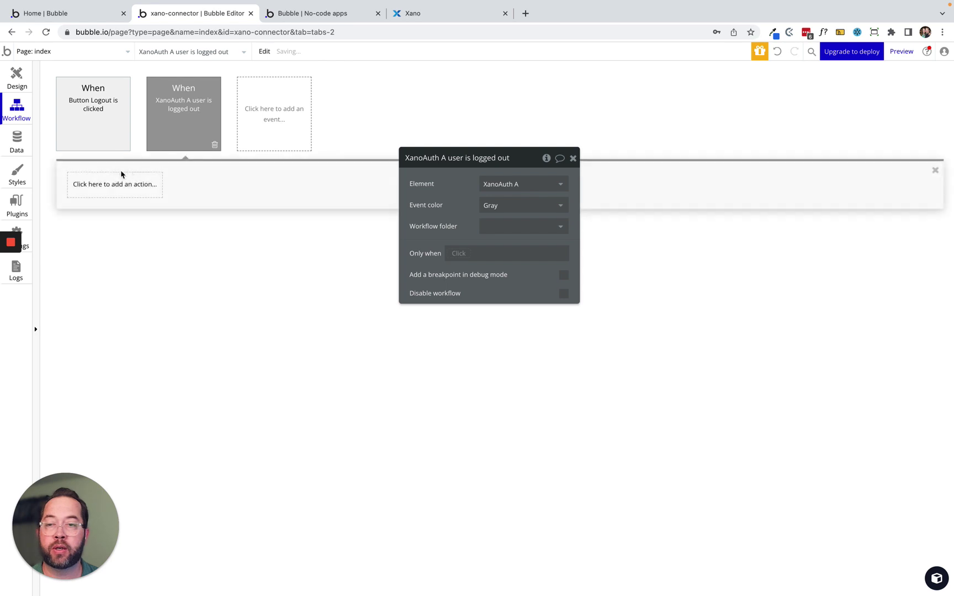
click(98, 189)
text(navi)
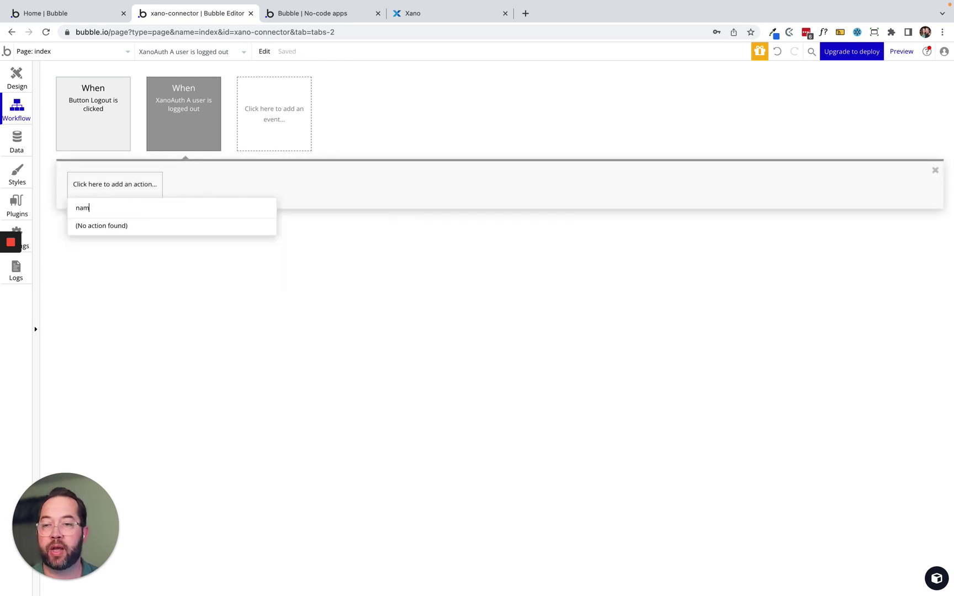
key(BackSpace)
key(BackSpace)
key(BackSpace)
key(BackSpace)
text(got)
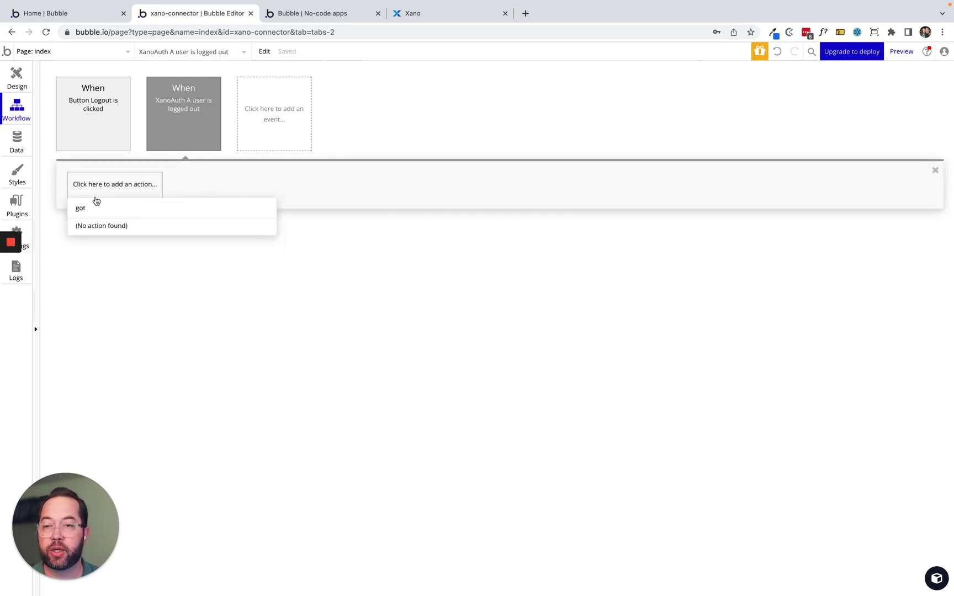
key(BackSpace)
text(t)
click(111, 228)
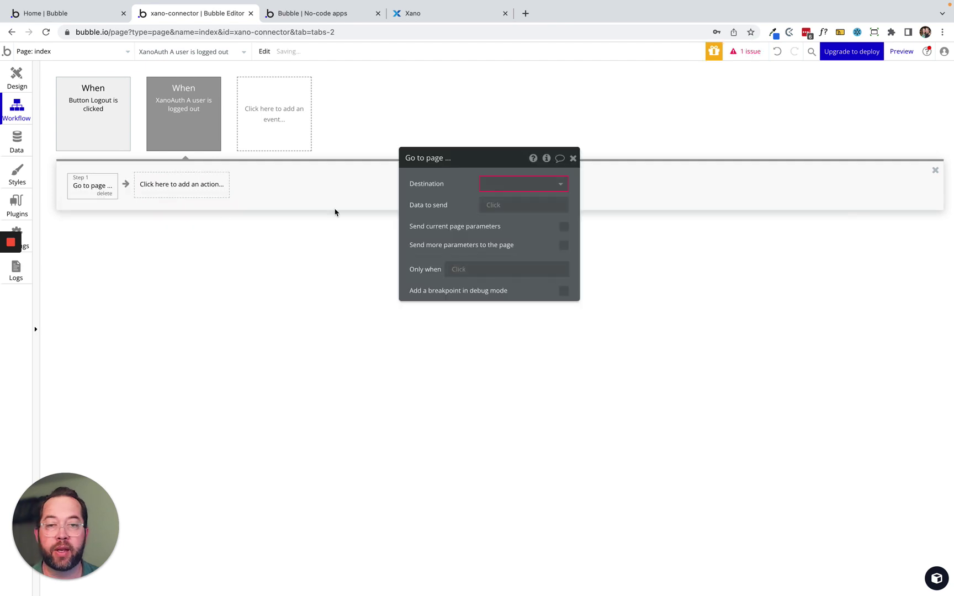
Set the Go to page destination to page u, sending 'login' as data.
click(533, 183)
click(507, 214)
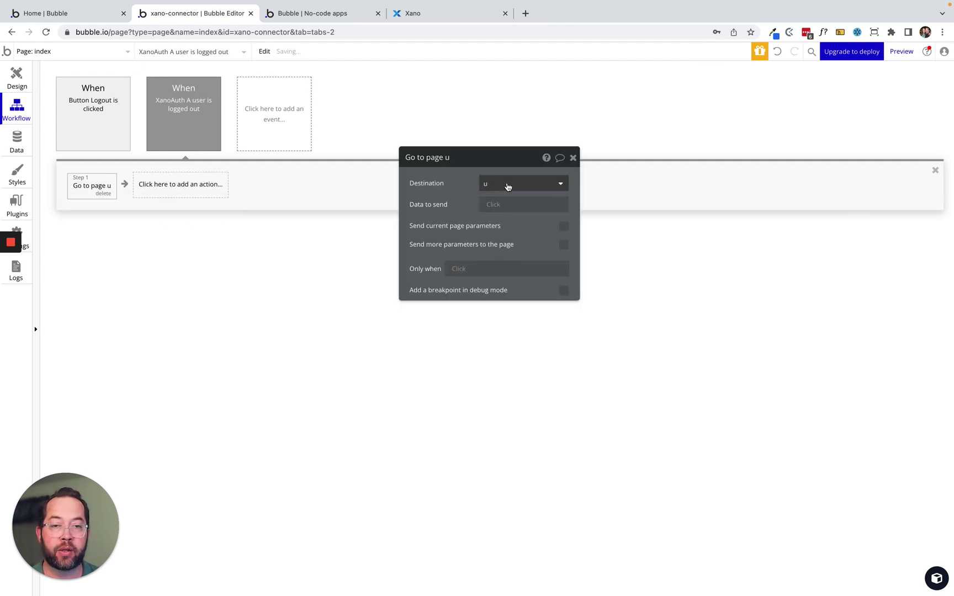
click(501, 204)
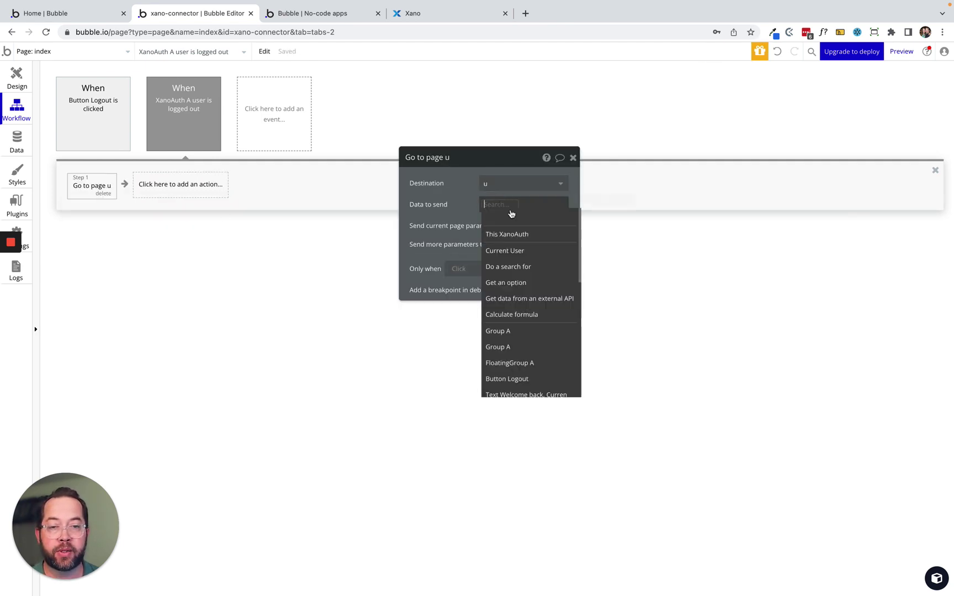
click(466, 200)
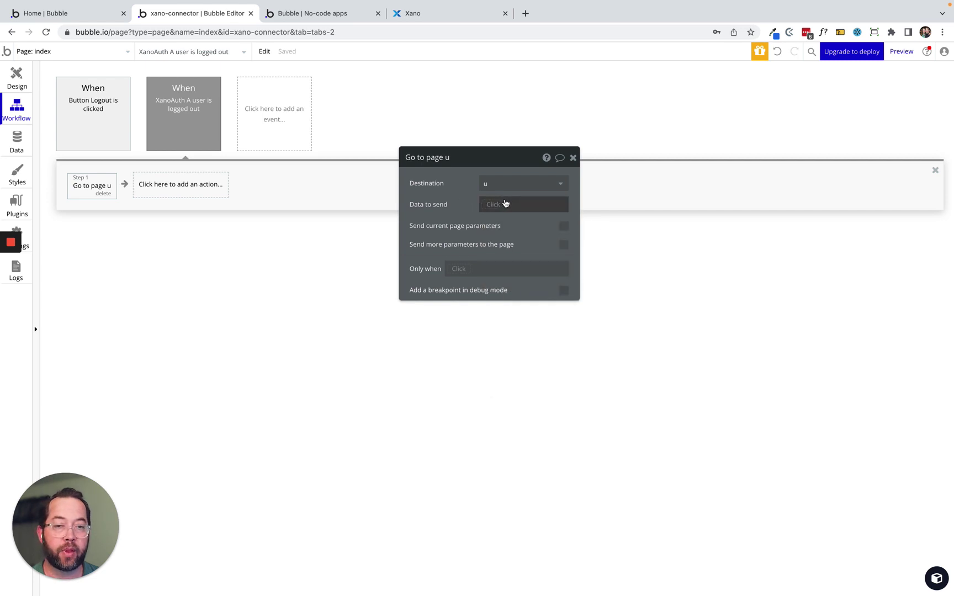
click(501, 203)
text(login)
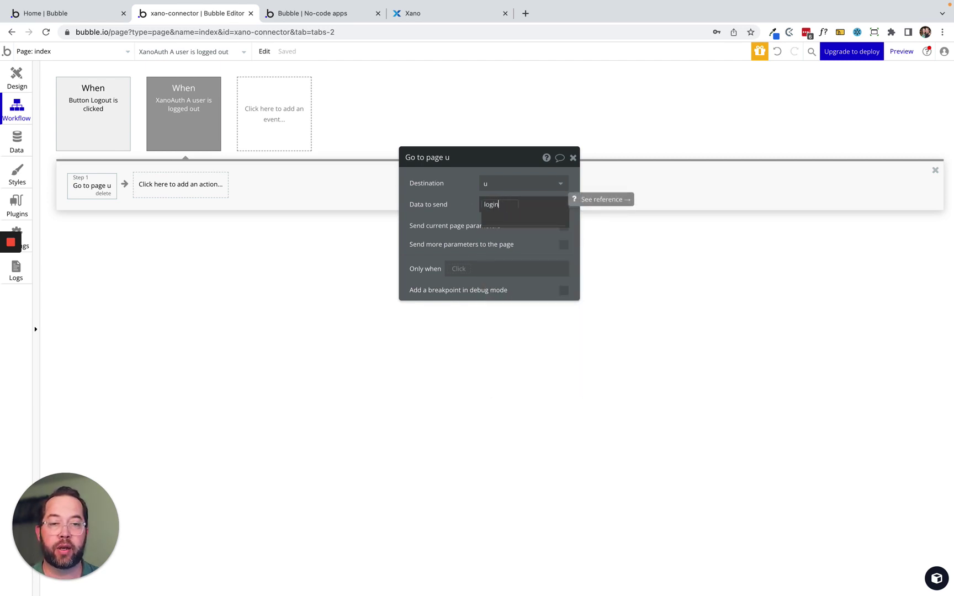
click(432, 198)
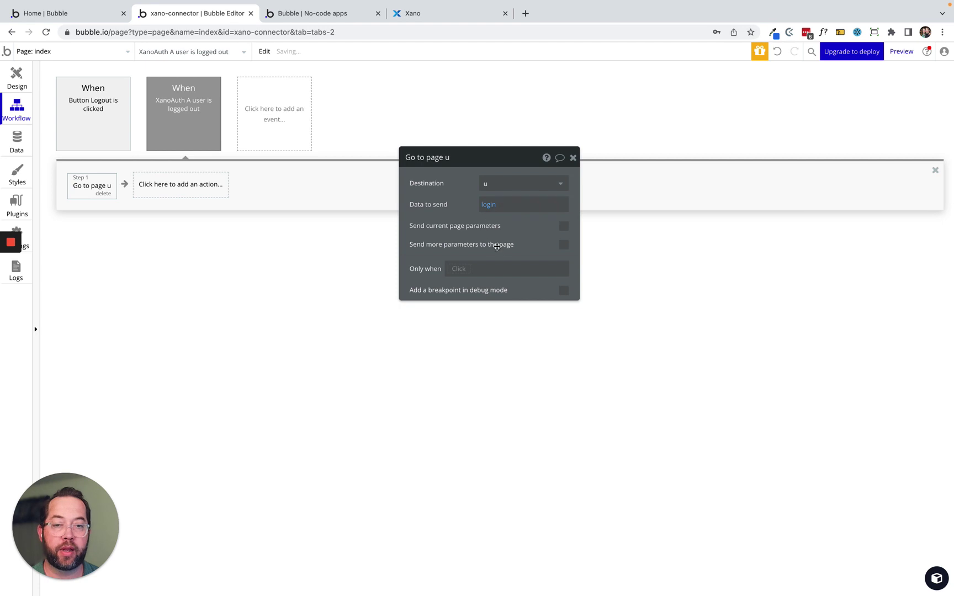
click(177, 122)
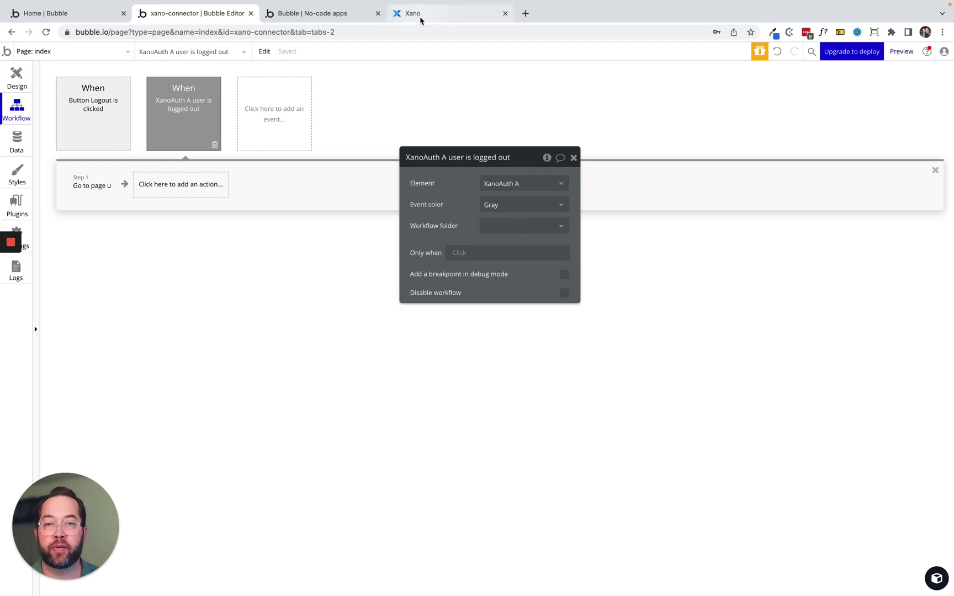
In the test app, check the full-name greeting and log out to the login page.
click(313, 13)
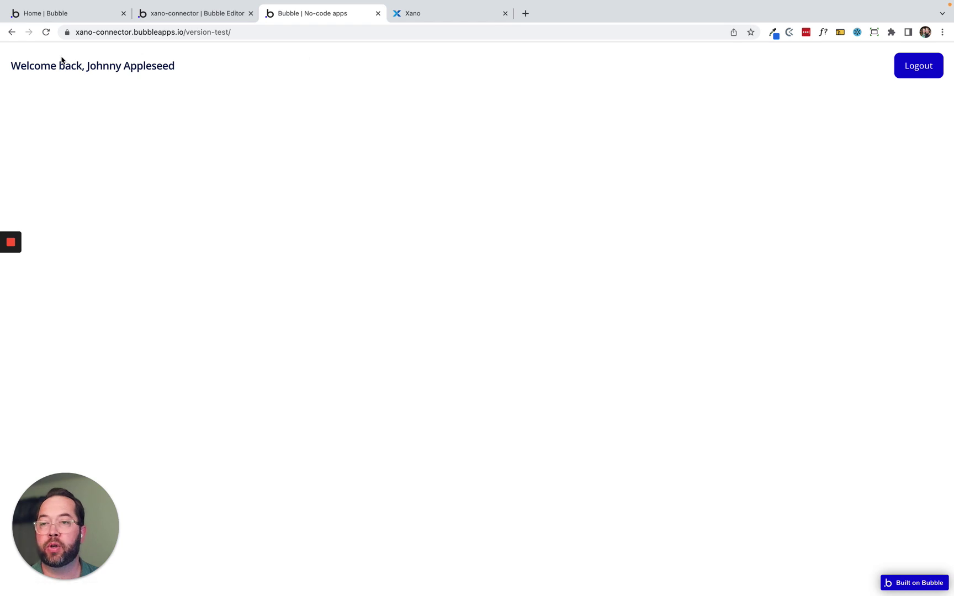
drag(127, 65, 187, 67)
drag(88, 65, 212, 67)
click(927, 68)
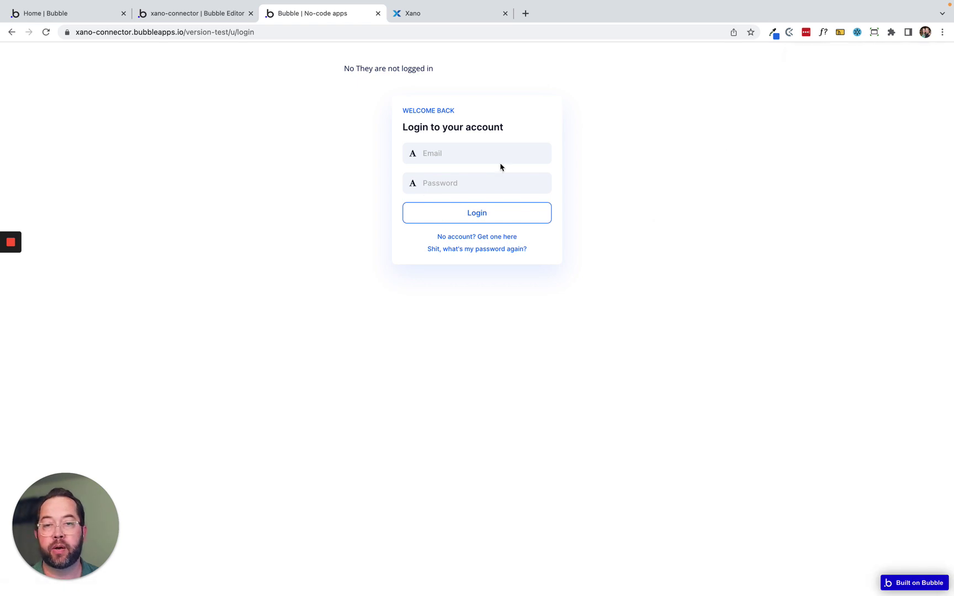
Log back in with the user's email and password and dismiss the save-password prompt.
click(456, 155)
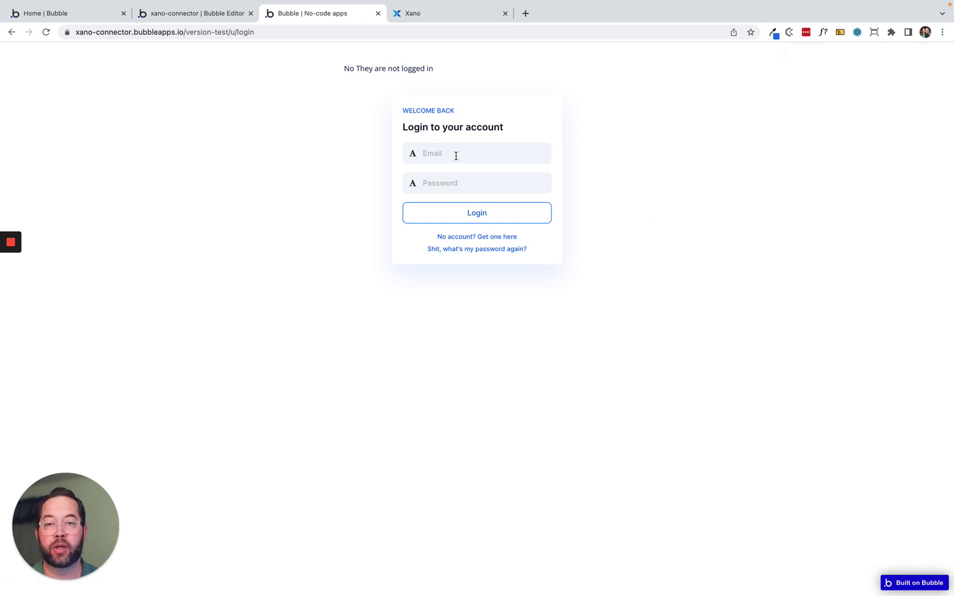
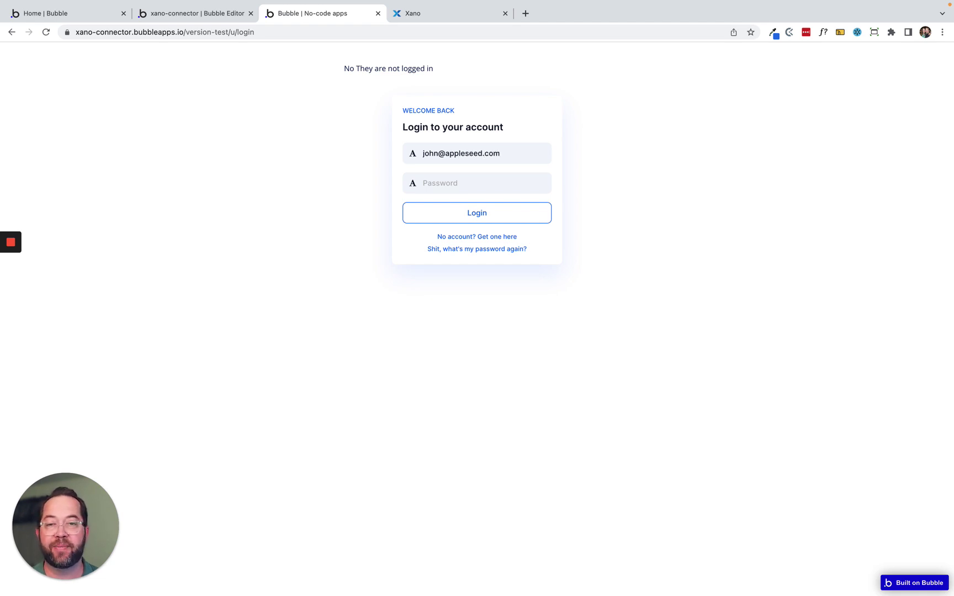
key(Tab)
text(pa)
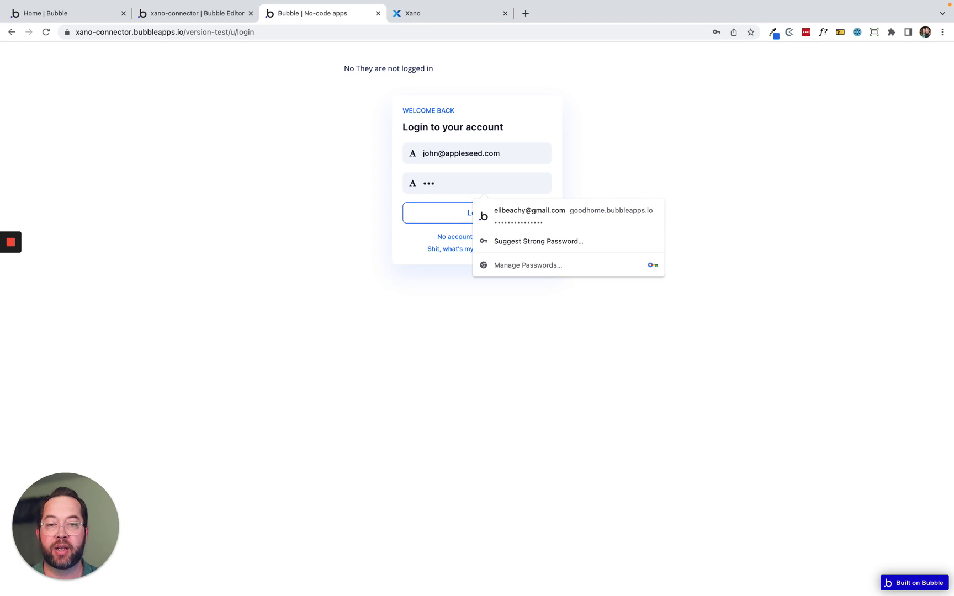
key(BackSpace)
key(BackSpace)
text(pass)
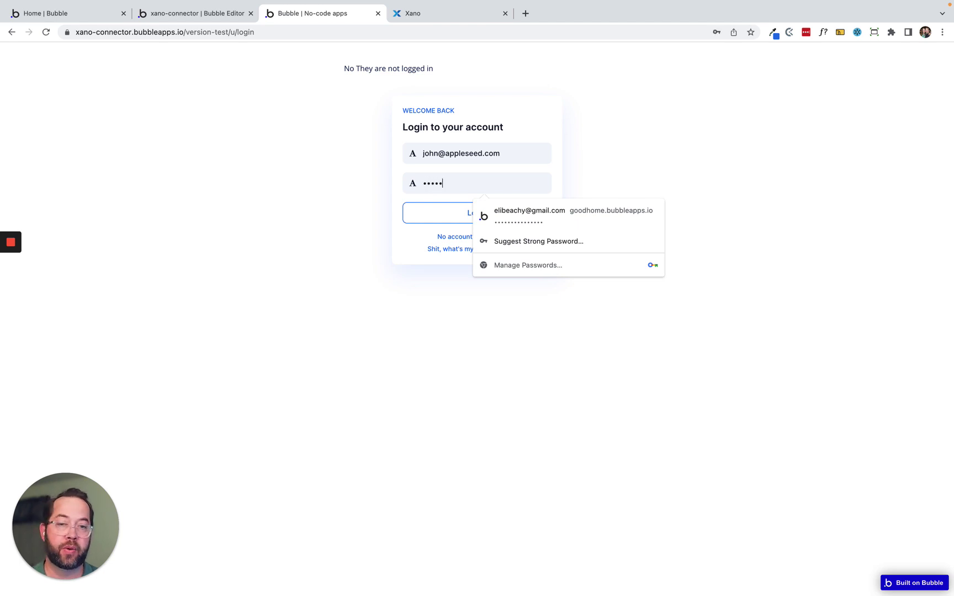
click(441, 217)
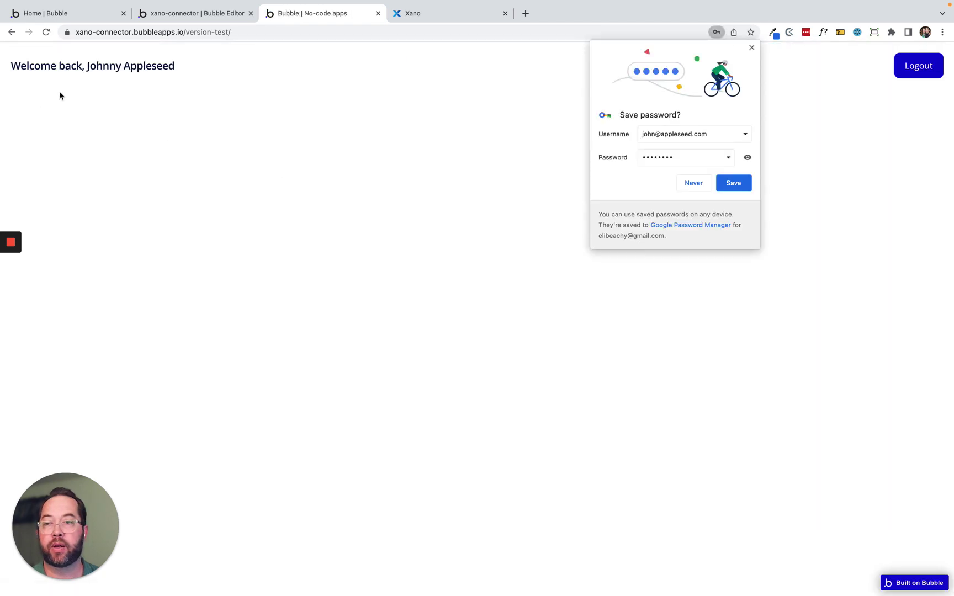
click(752, 48)
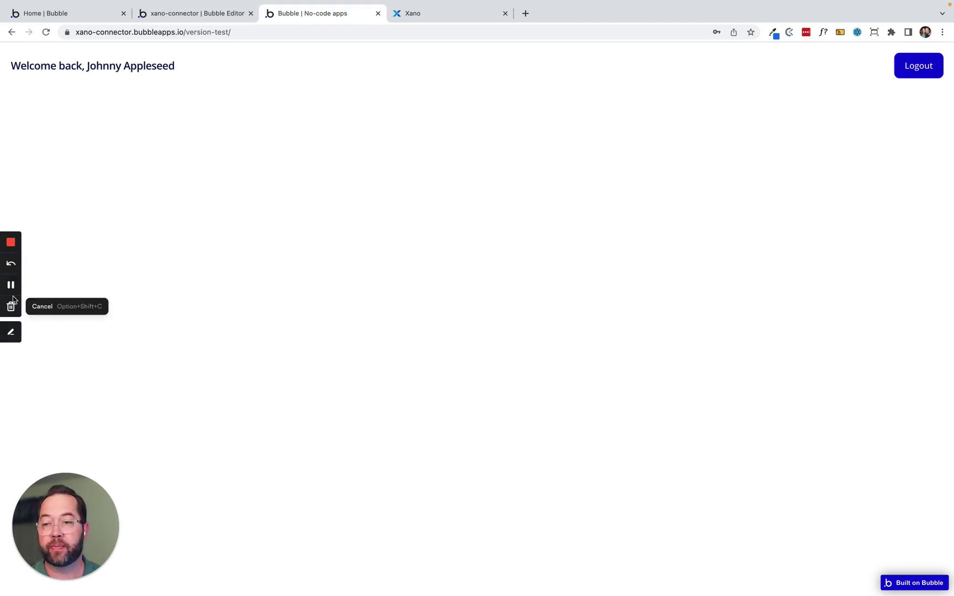
click(10, 284)
click(11, 284)
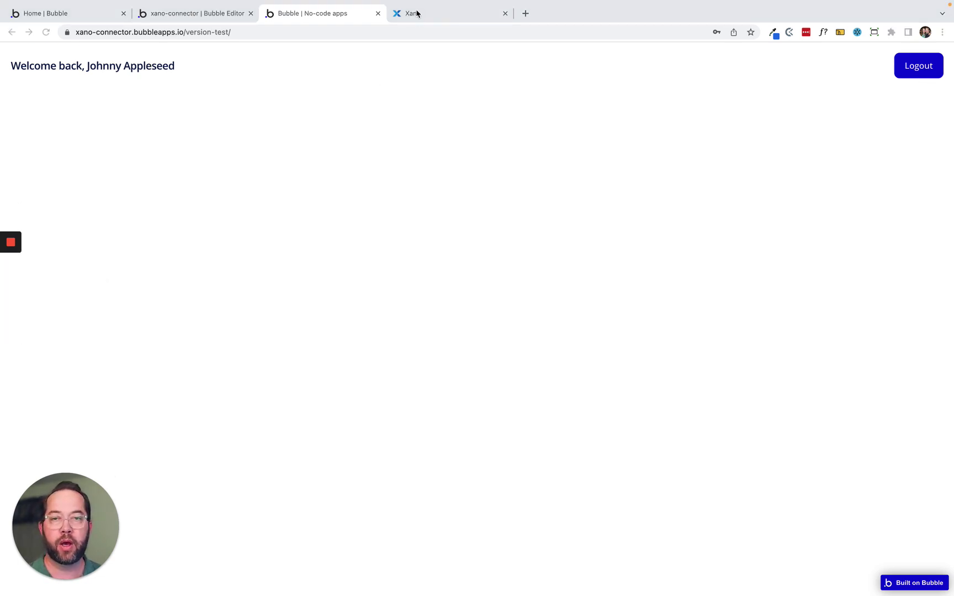
Create the Xano 'contact' table with basic CRUD endpoints in the Contacts API group.
click(415, 14)
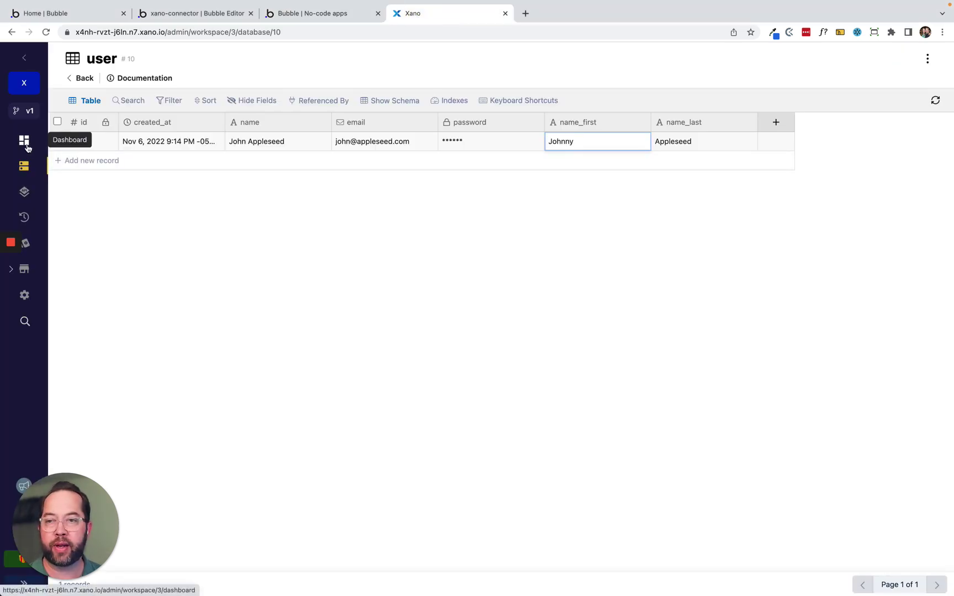
click(25, 166)
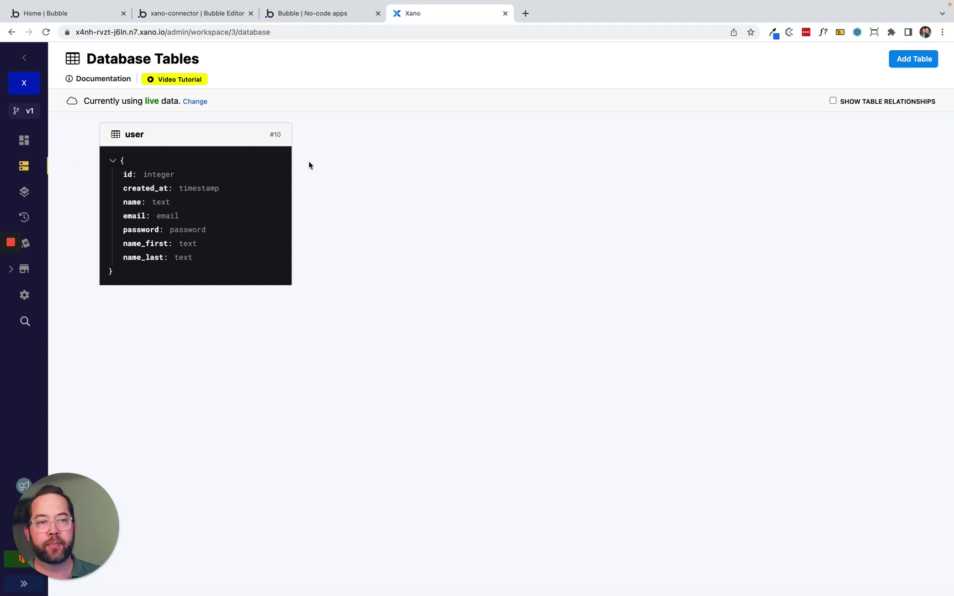
click(906, 66)
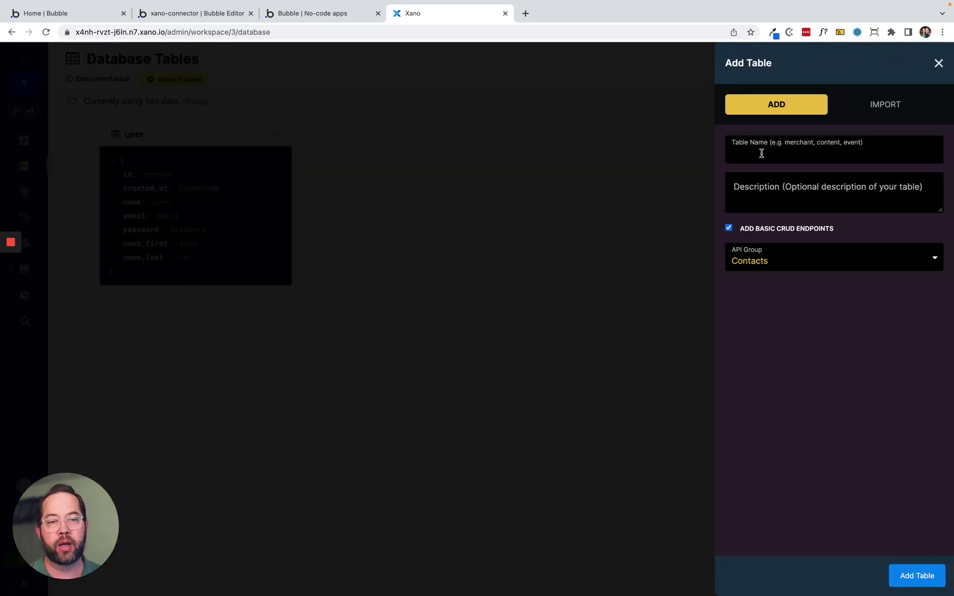
text(contact)
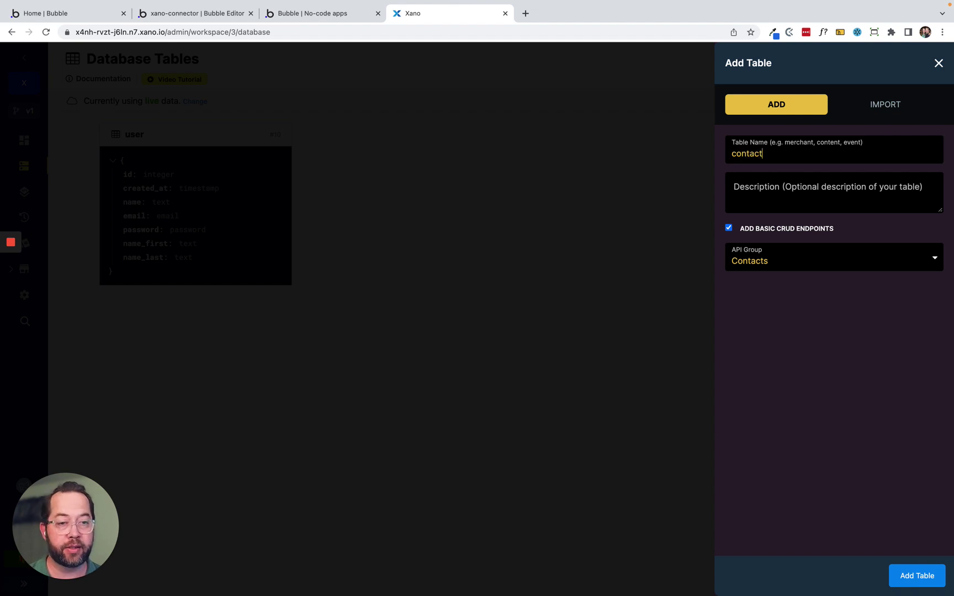
click(800, 261)
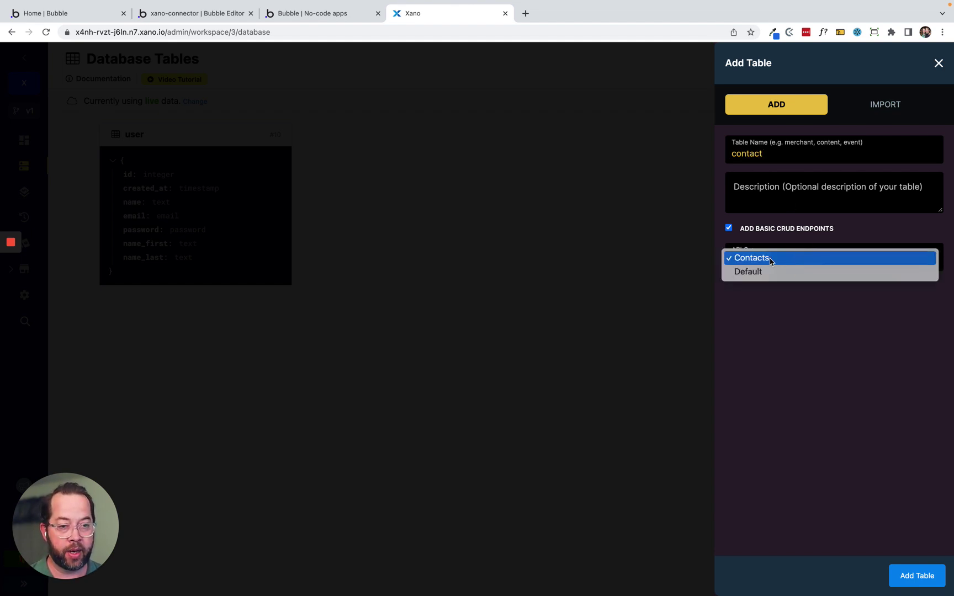
click(775, 262)
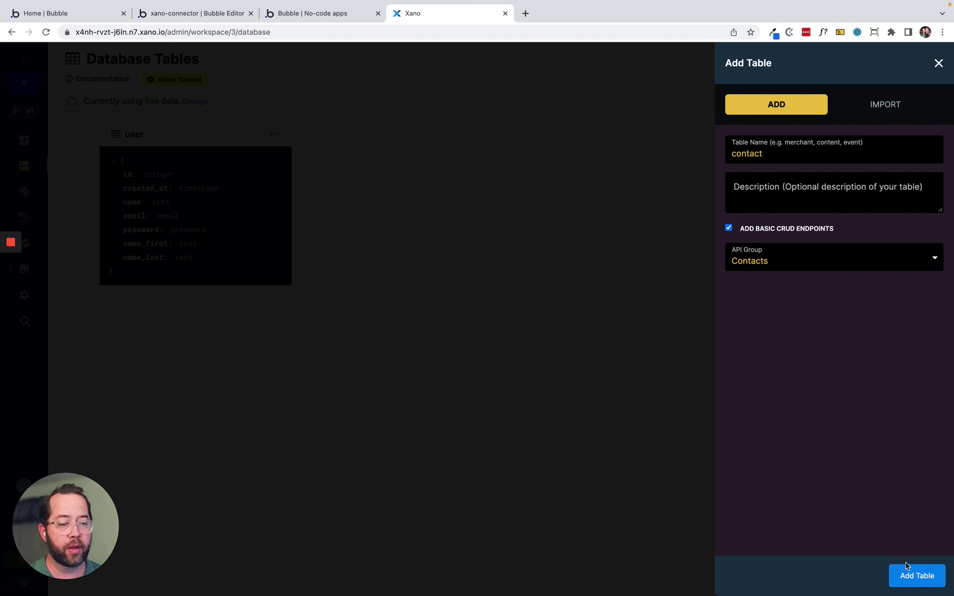
click(914, 577)
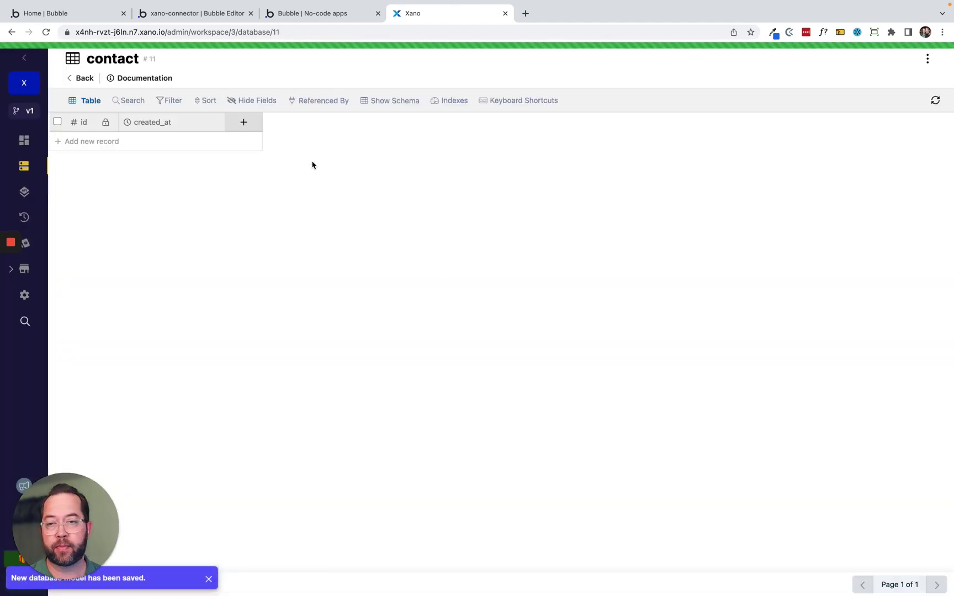
Add text fields 'name' and 'image' to the contact table.
click(242, 120)
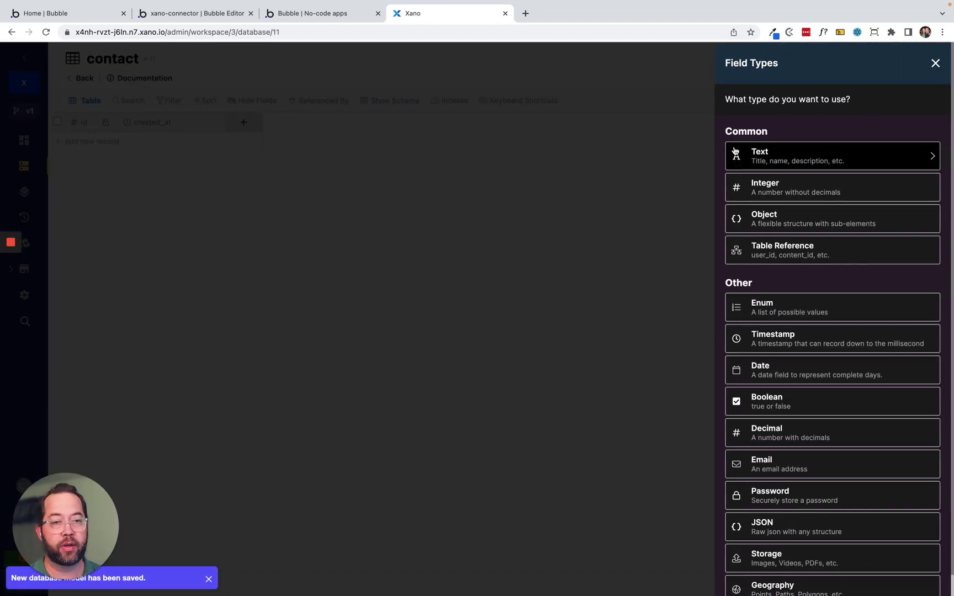
click(792, 154)
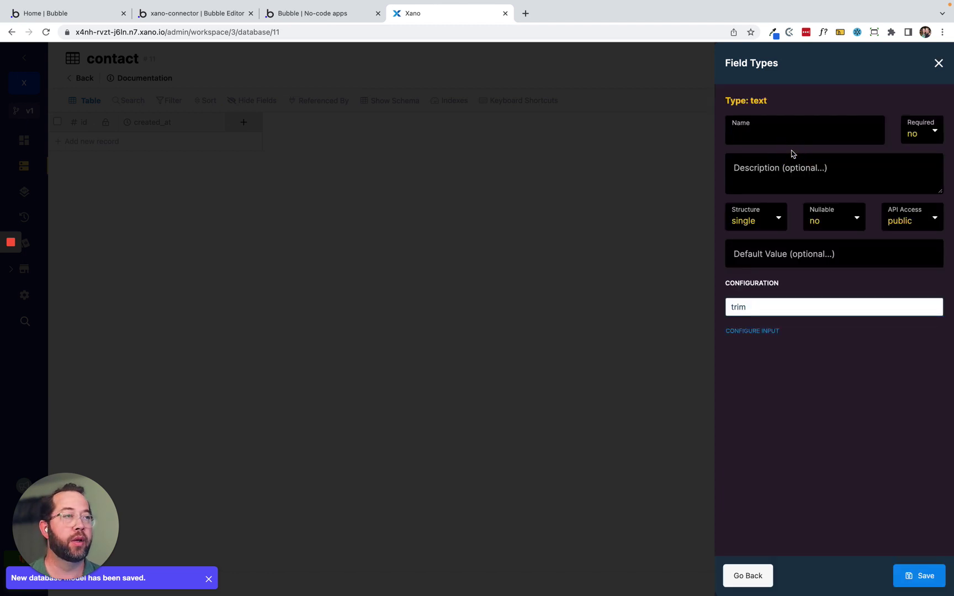
text(name)
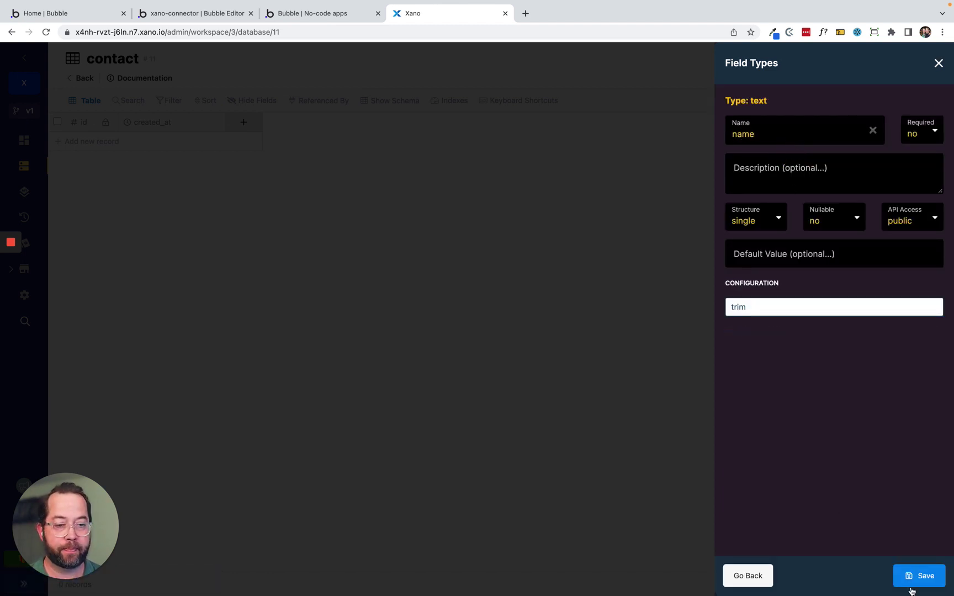
click(931, 579)
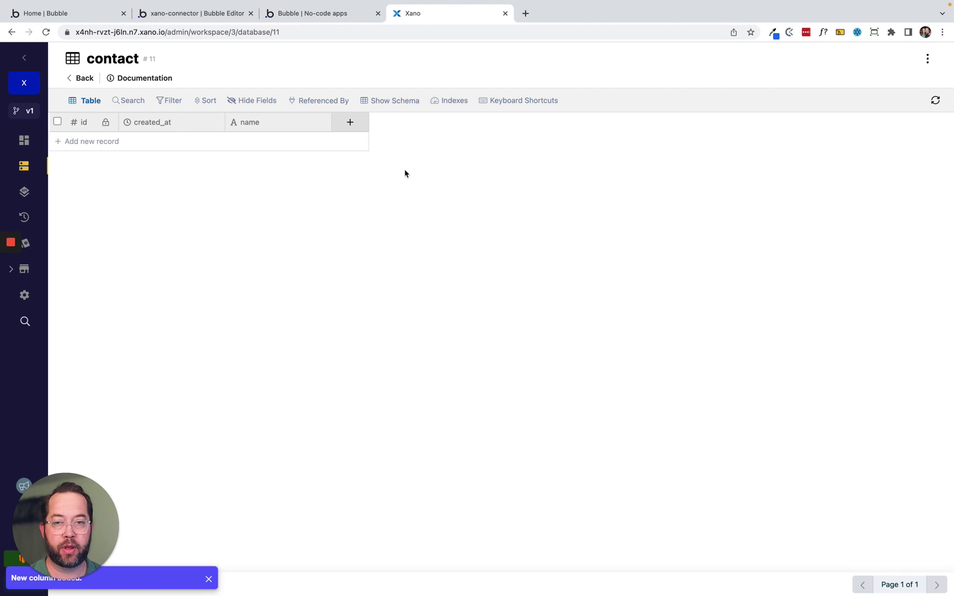
click(353, 128)
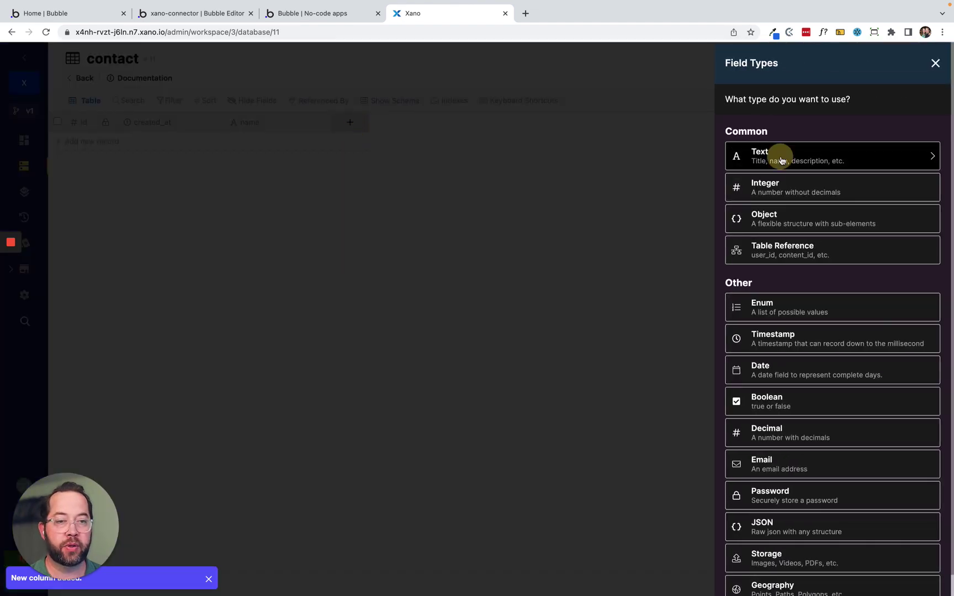
click(779, 156)
text(image)
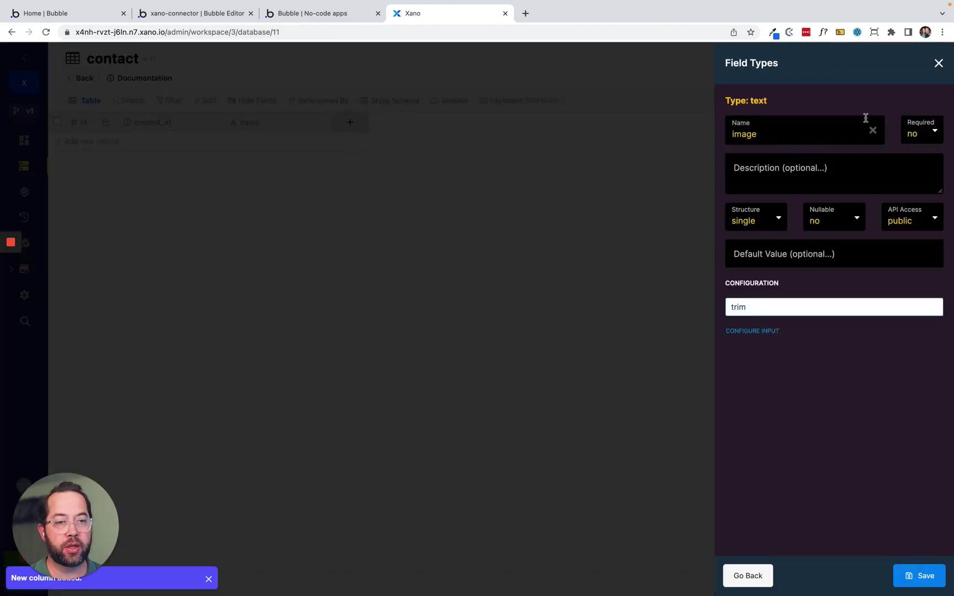
click(921, 576)
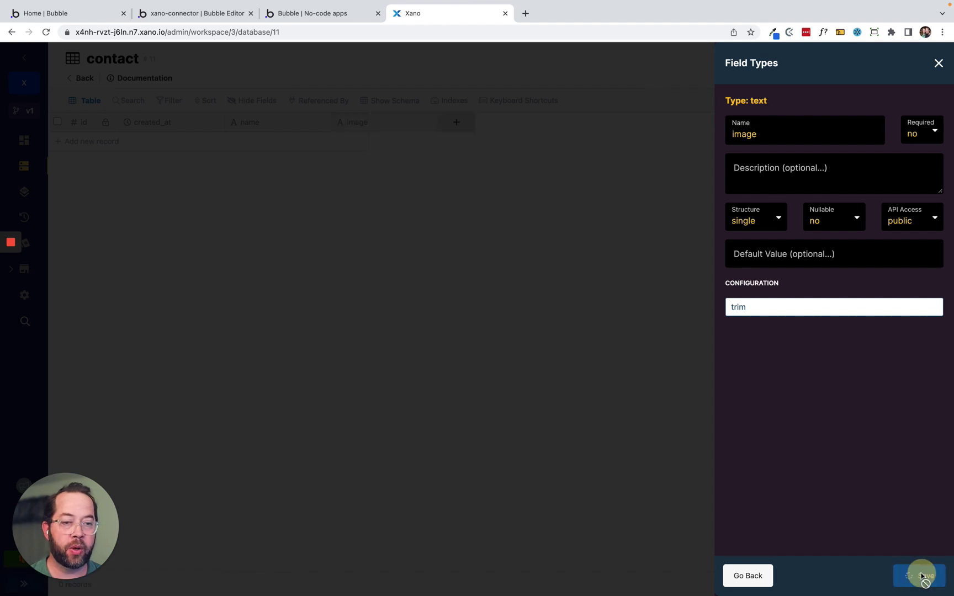
Add text fields 'email' and 'position', then go to the API groups overview.
click(454, 122)
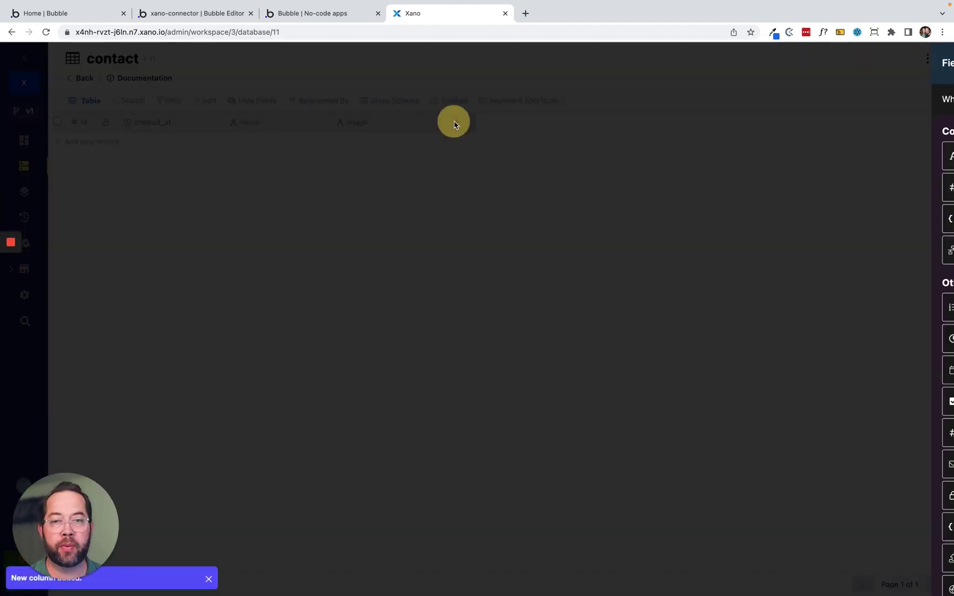
click(777, 155)
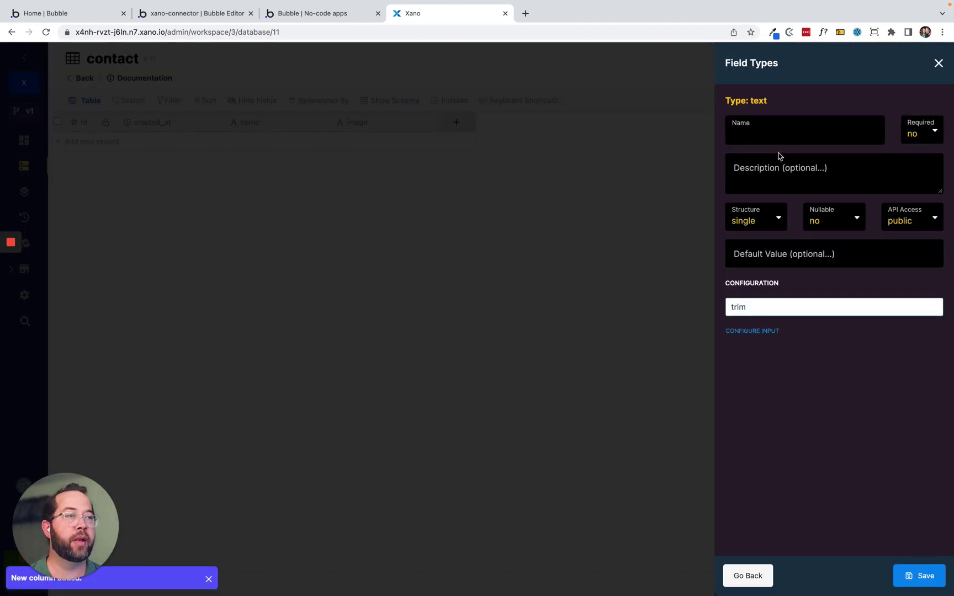
text(email)
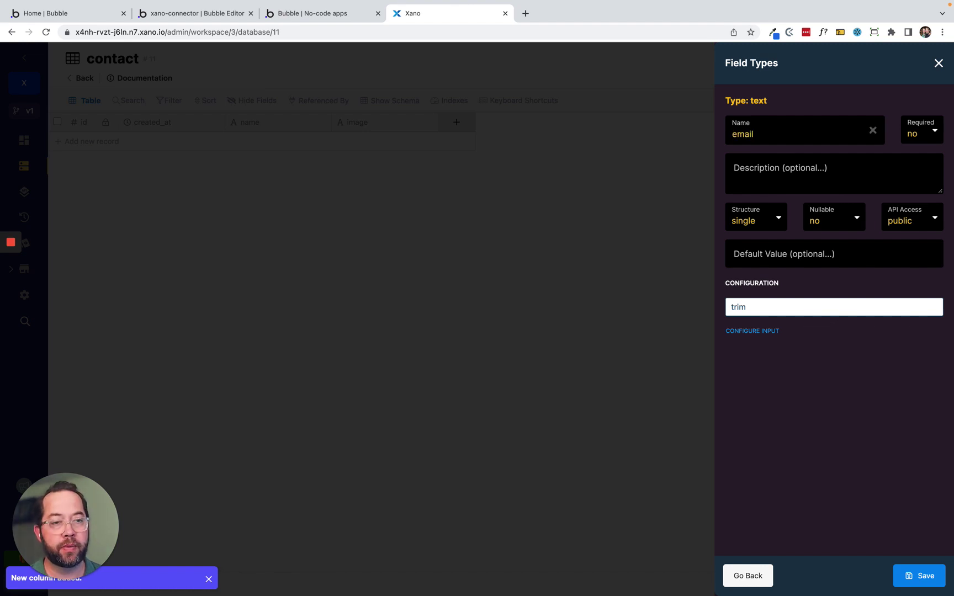
click(929, 574)
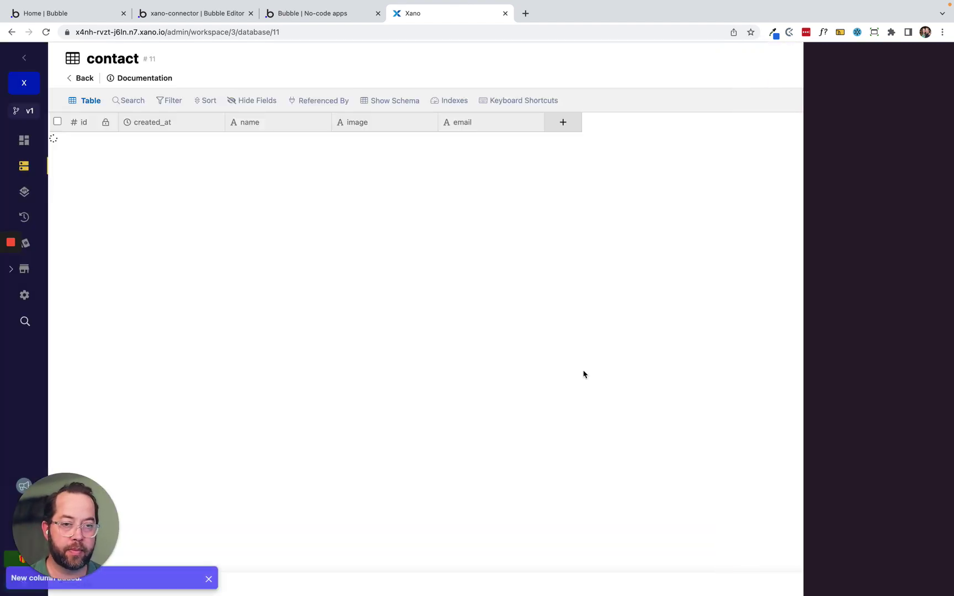
click(564, 123)
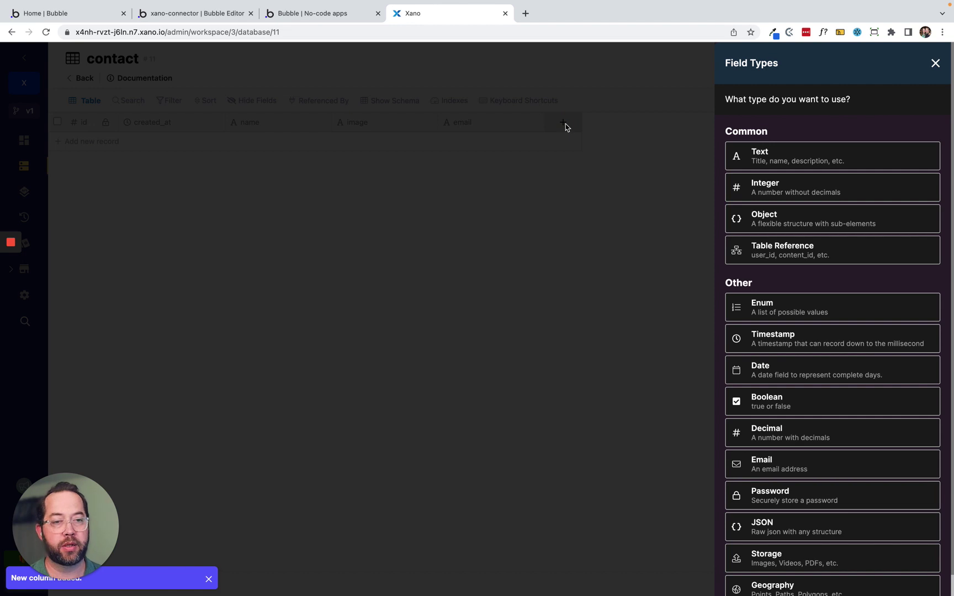
click(783, 157)
text(p)
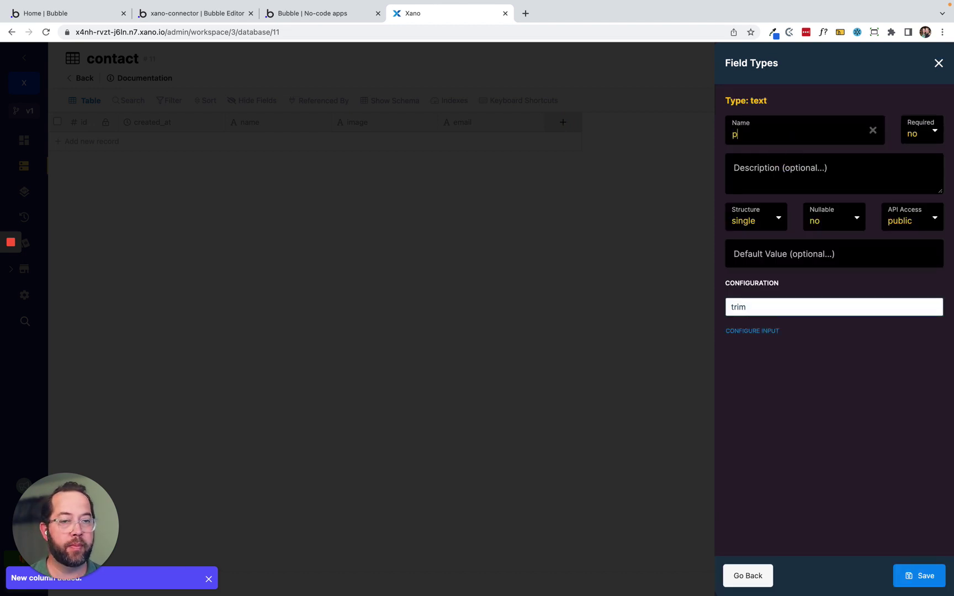
text(osition)
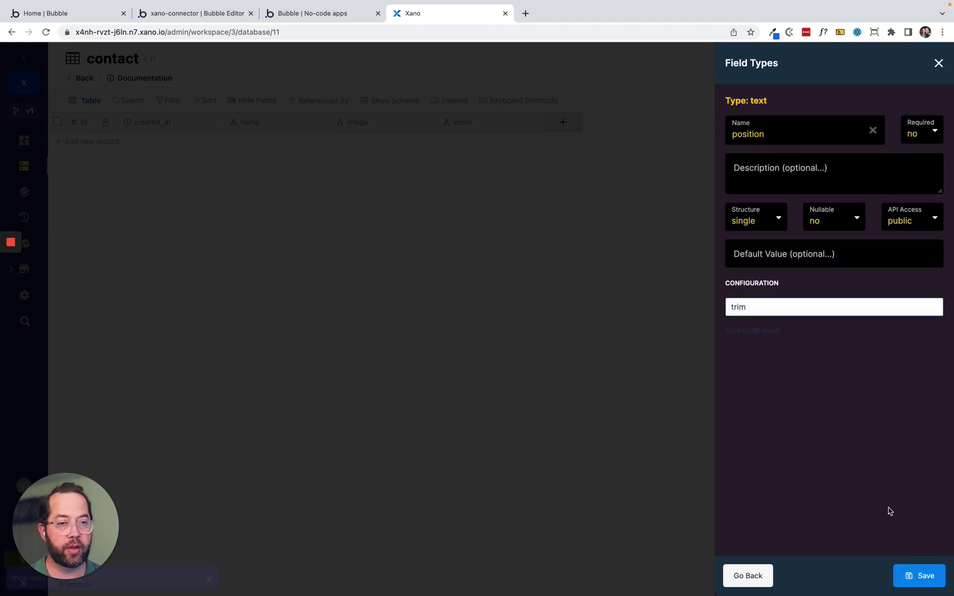
click(921, 577)
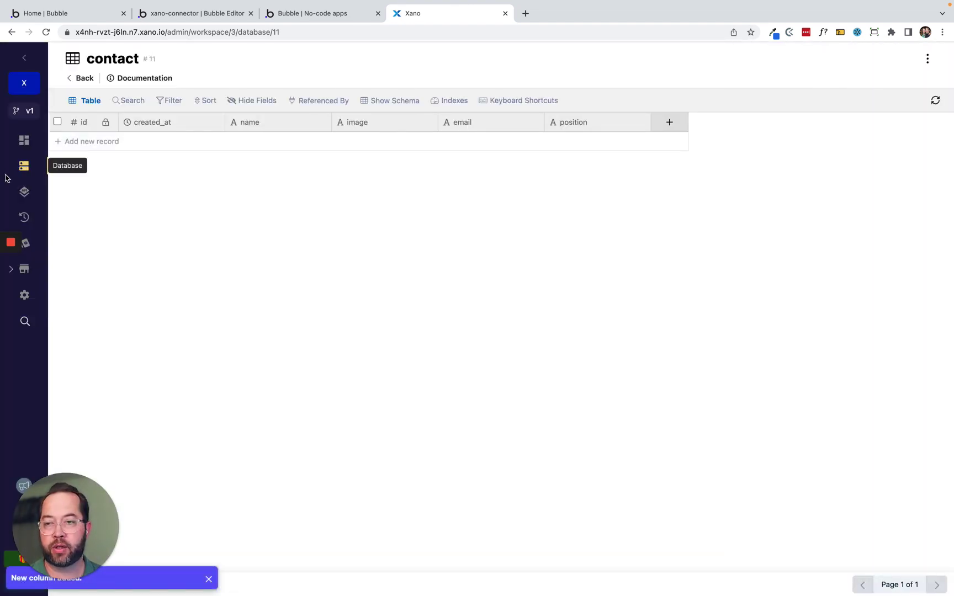
click(24, 192)
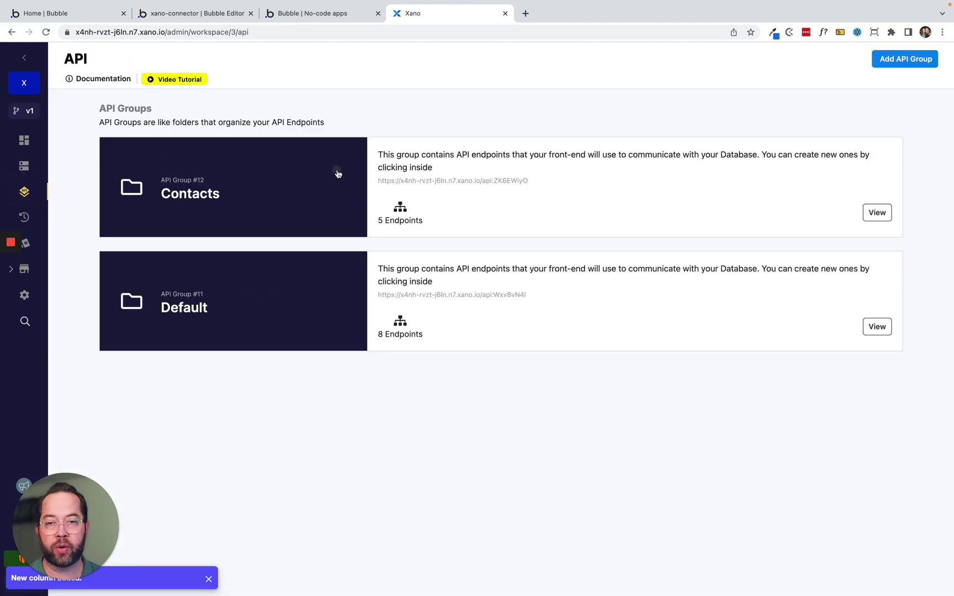
Check the Contacts group's five endpoints, then view Frames Dummy Data in Bubble's installed plugins.
click(337, 174)
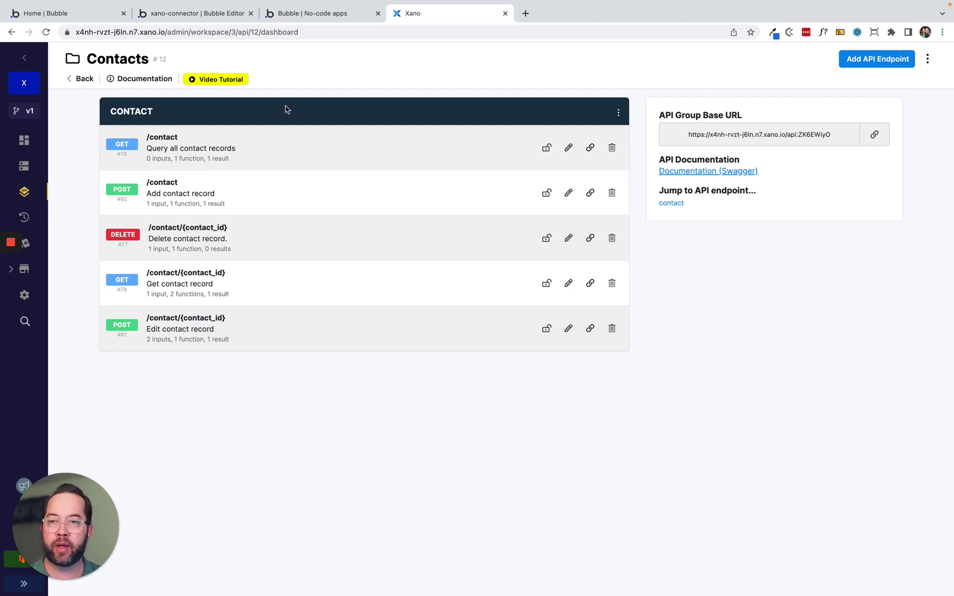
click(196, 13)
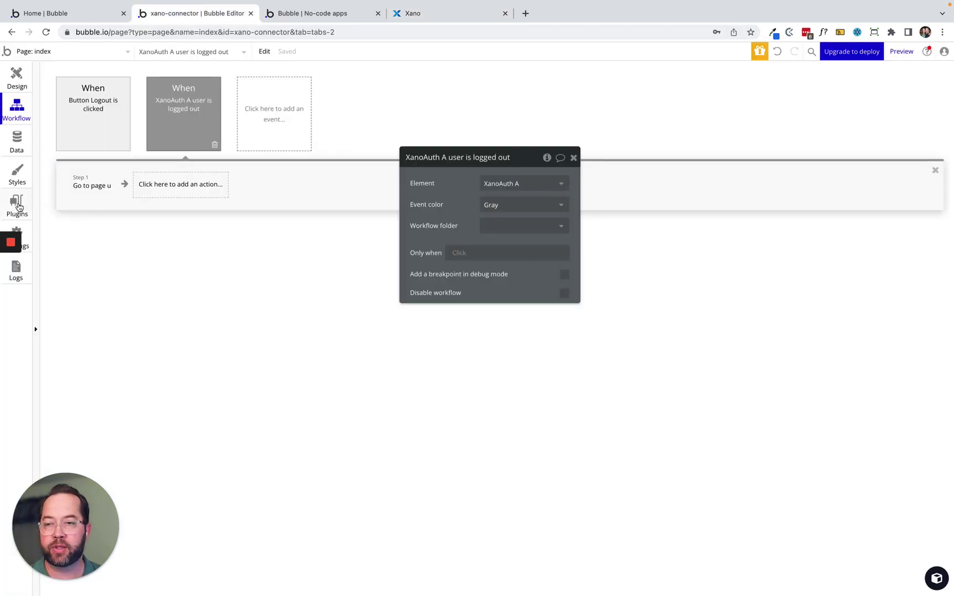
click(17, 206)
click(119, 145)
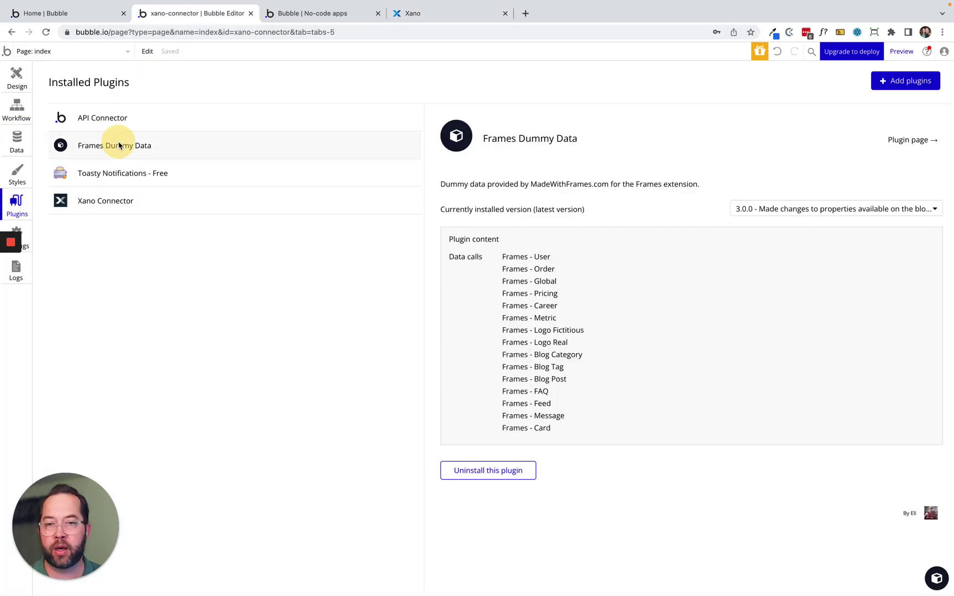
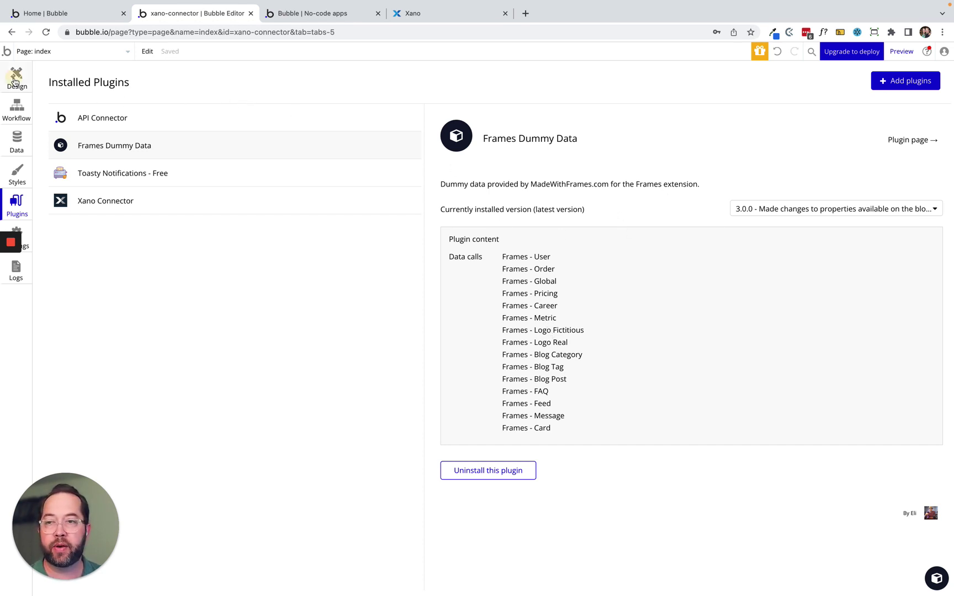
Return to the Bubble index page design, then bring up Xano's Contacts API endpoints.
click(15, 82)
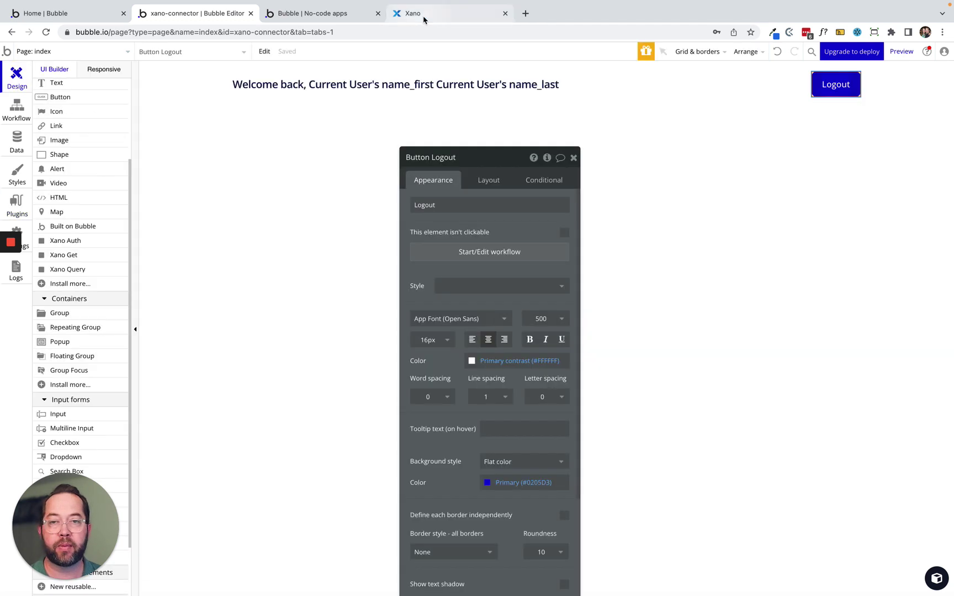
click(426, 15)
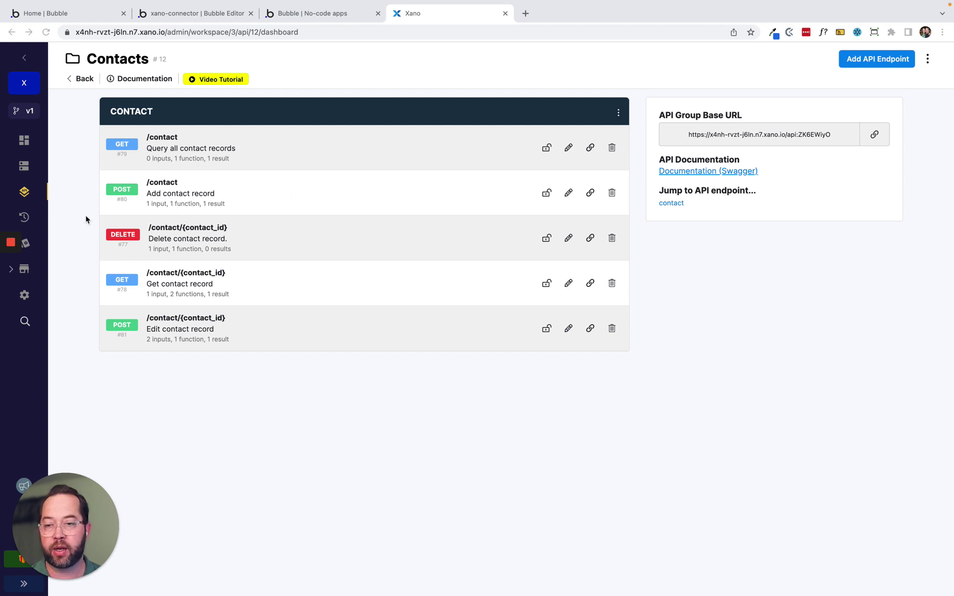
Open the POST /contact endpoint and start cloning it.
click(250, 192)
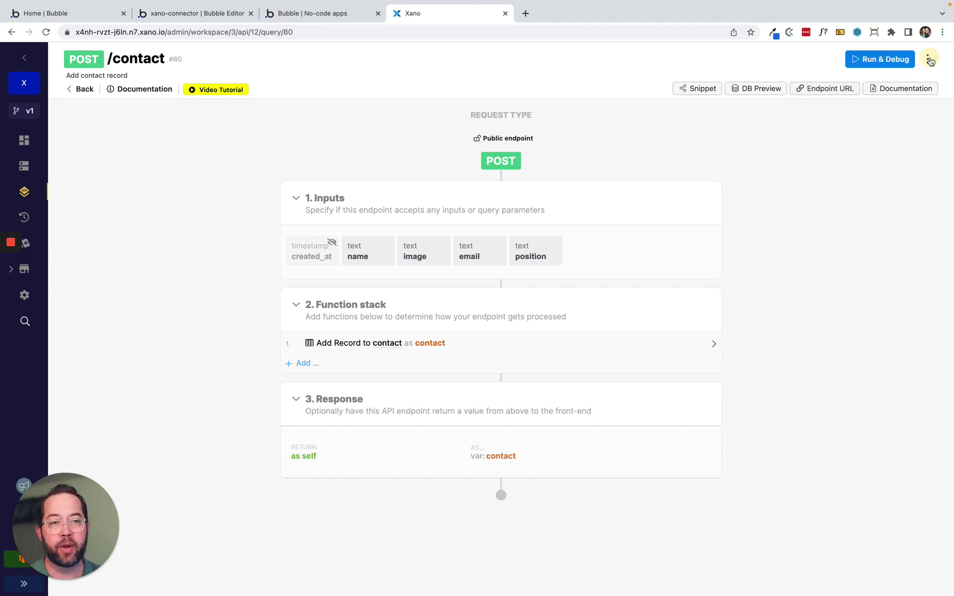
click(931, 59)
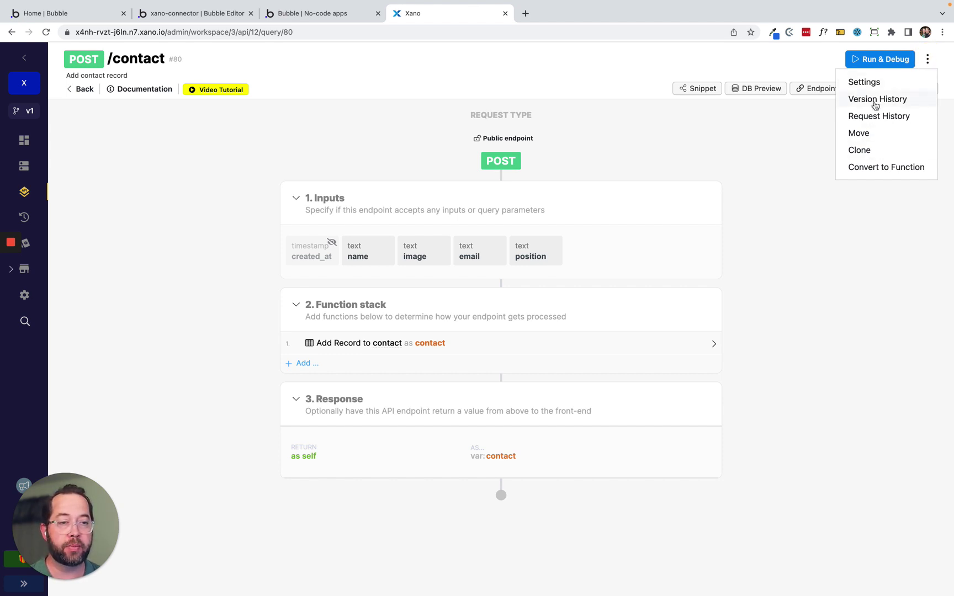
click(872, 150)
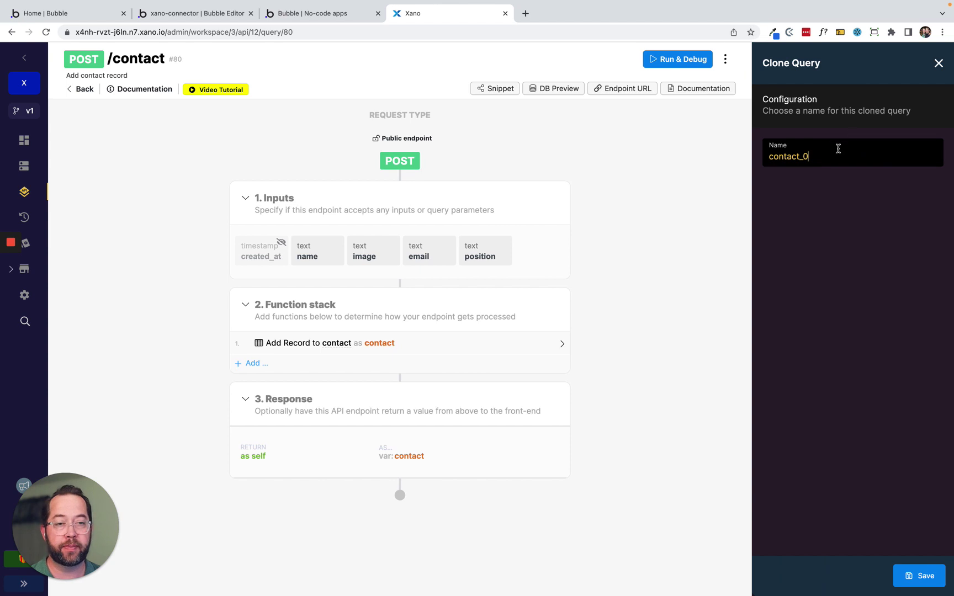
Name the cloned endpoint contact_bulk and save it.
key(BackSpace)
key(BackSpace)
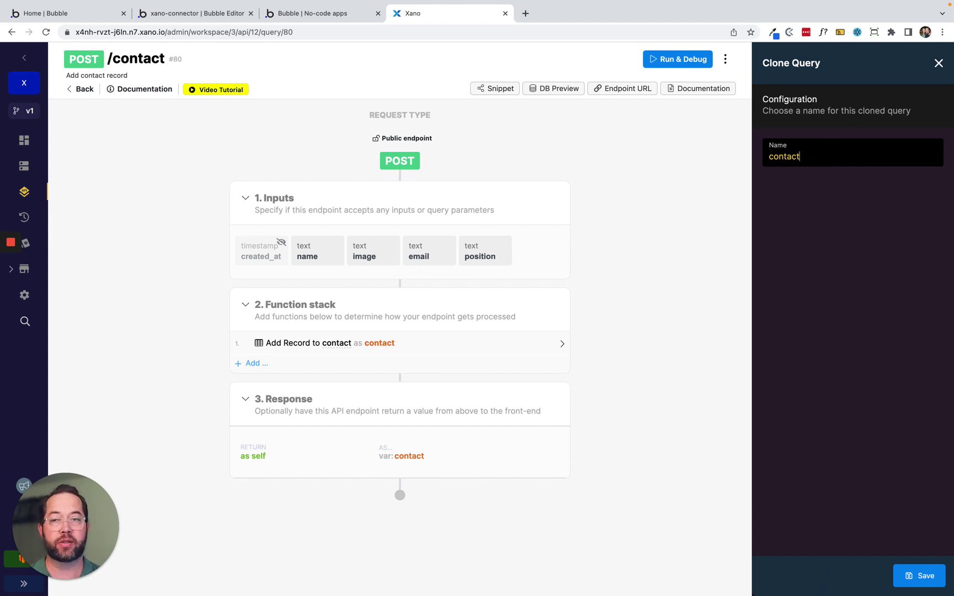
text(/bulk)
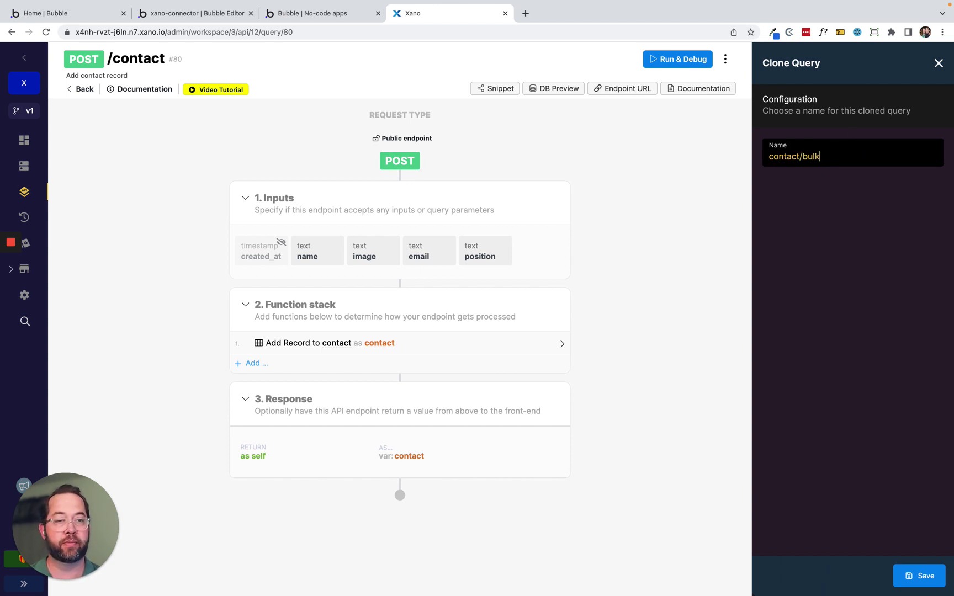
text(_create)
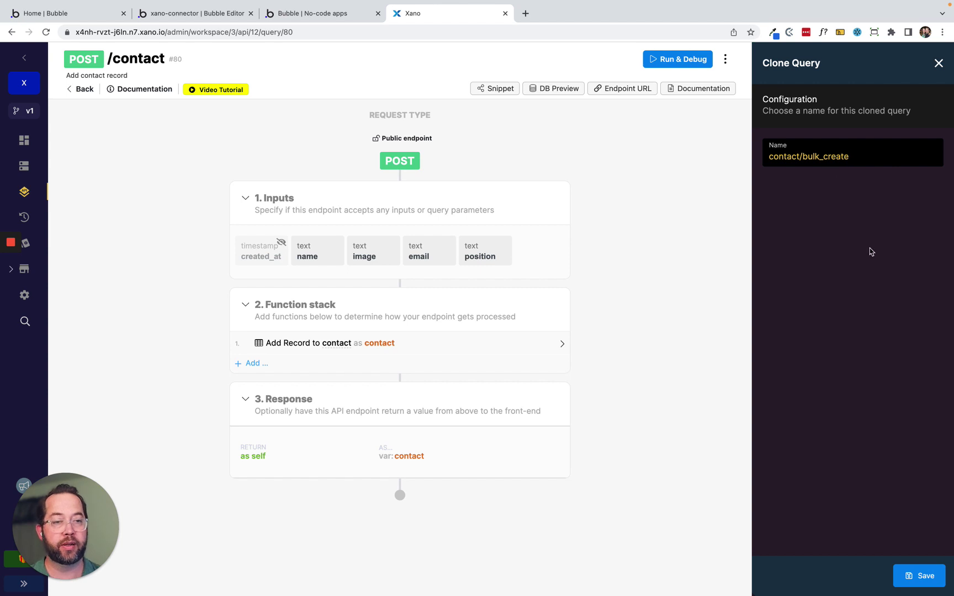
key(BackSpace)
key(BackSpace)
key(BackSpace)
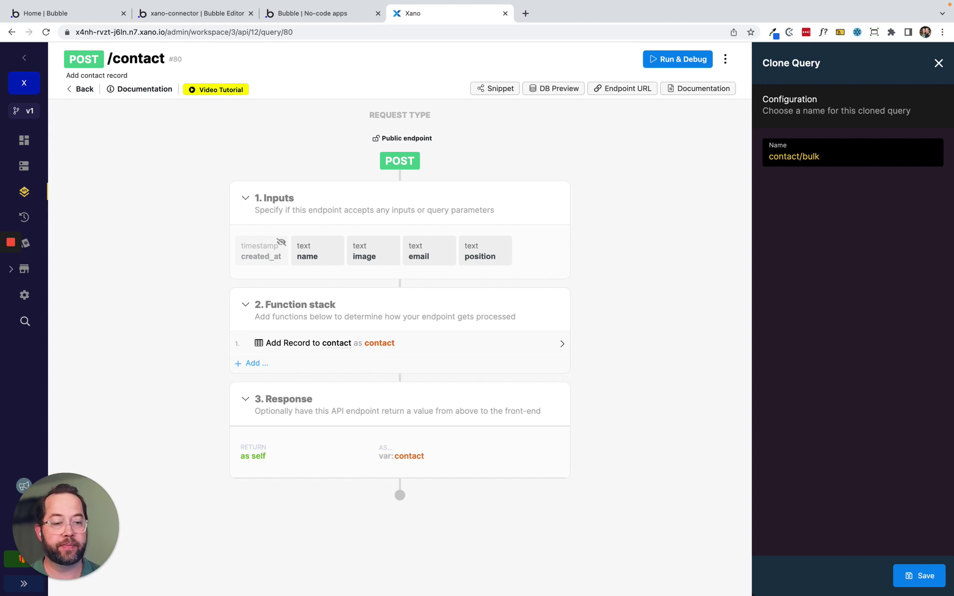
click(921, 576)
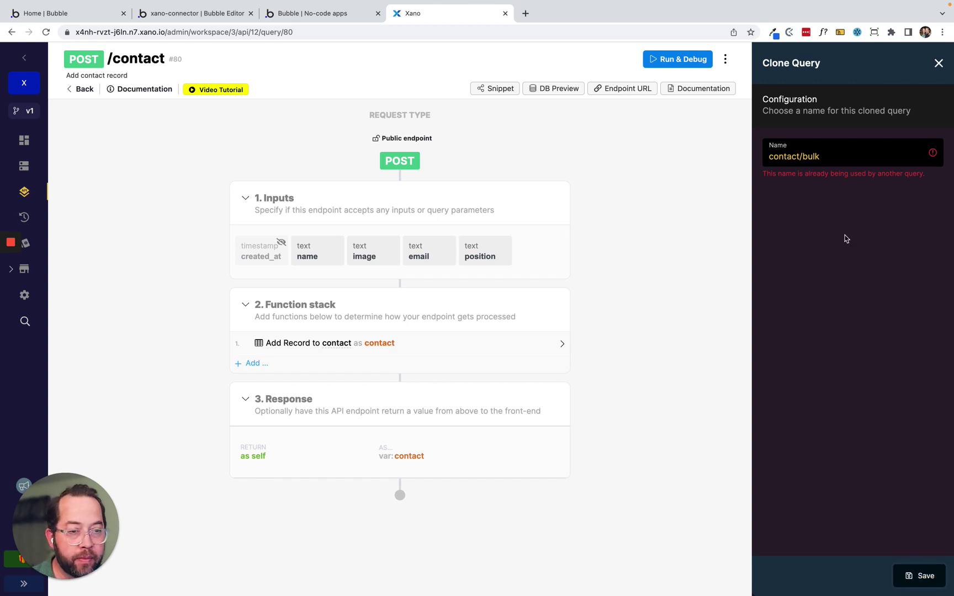
click(828, 156)
click(842, 156)
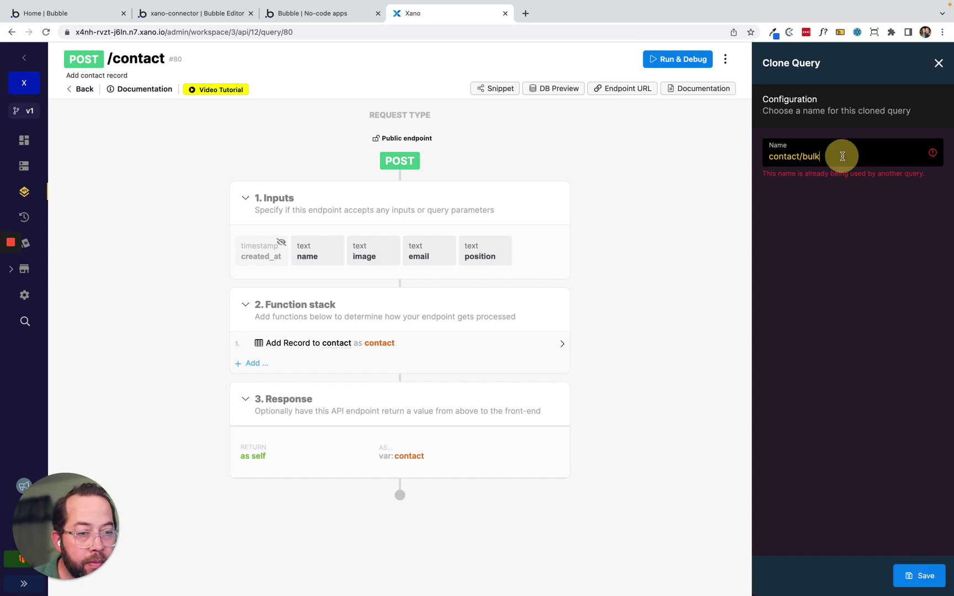
key(BackSpace)
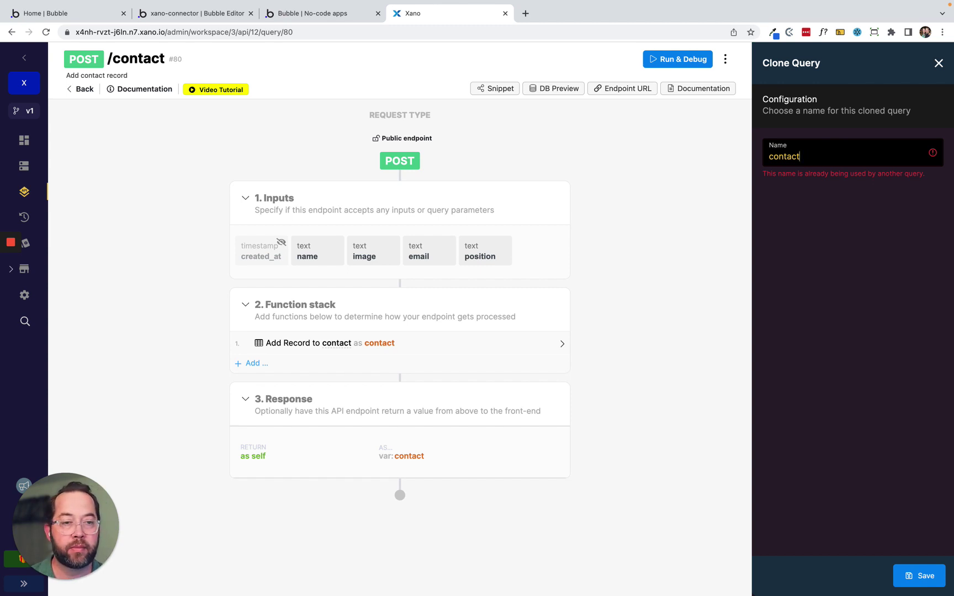
text(_bulk)
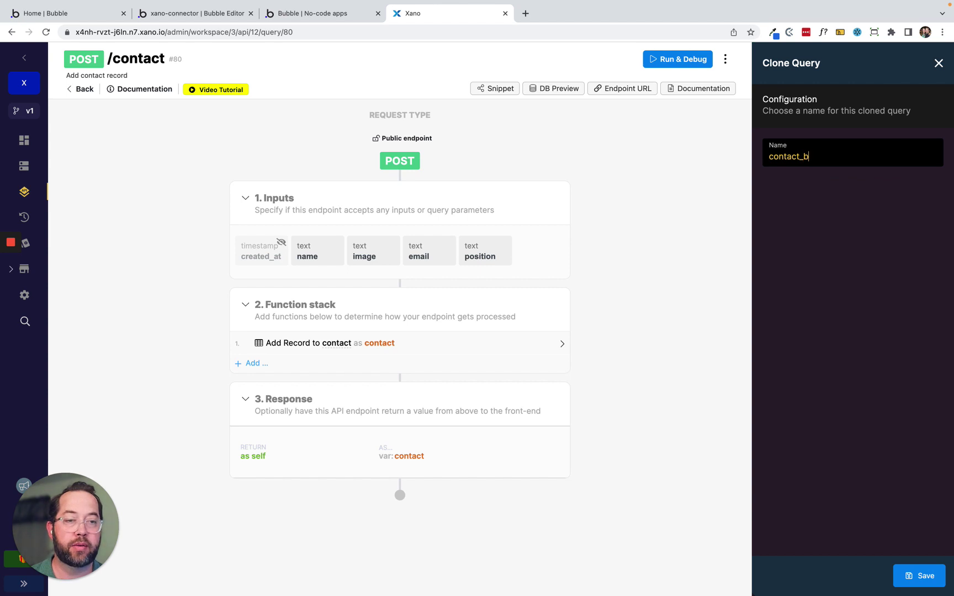
click(919, 576)
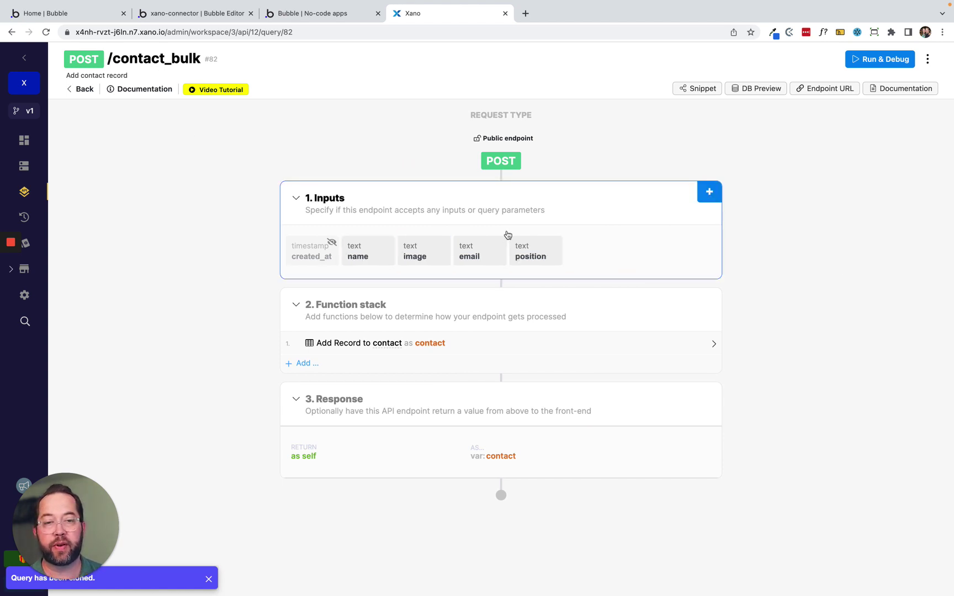
Unlink inputs from the contact table and add a 'contacts' object-list input with minimum 1 item.
click(466, 253)
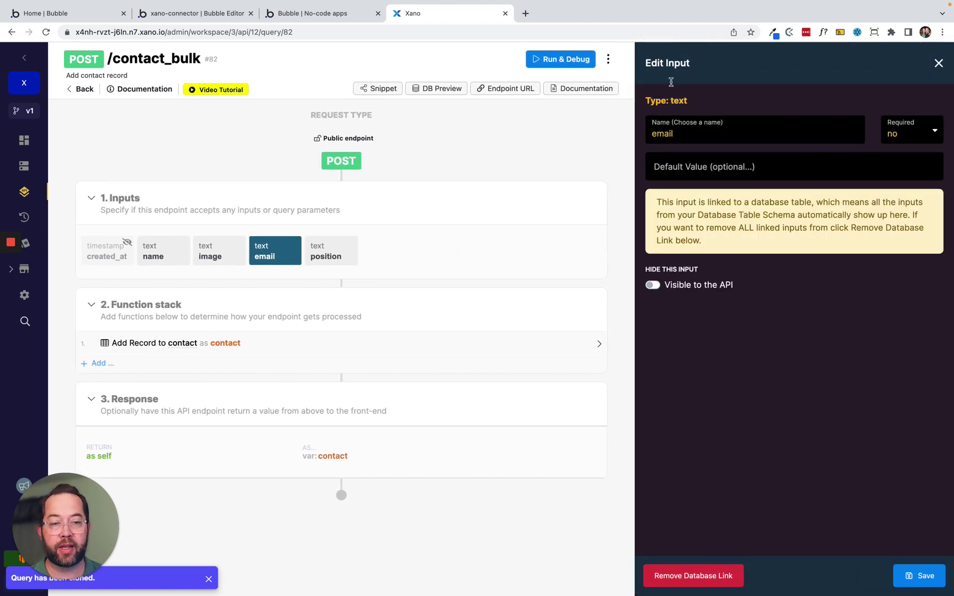
click(678, 577)
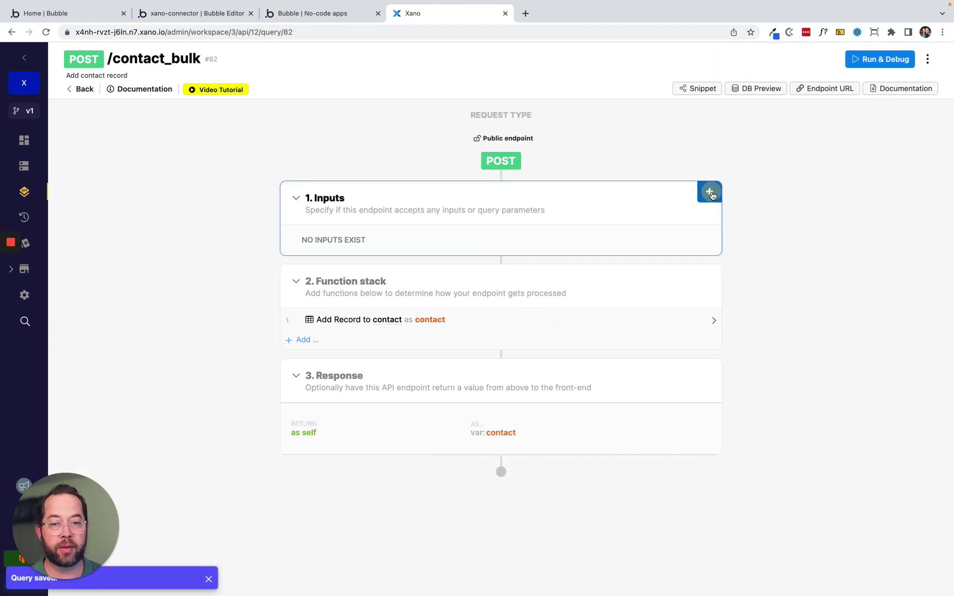
click(709, 192)
click(785, 221)
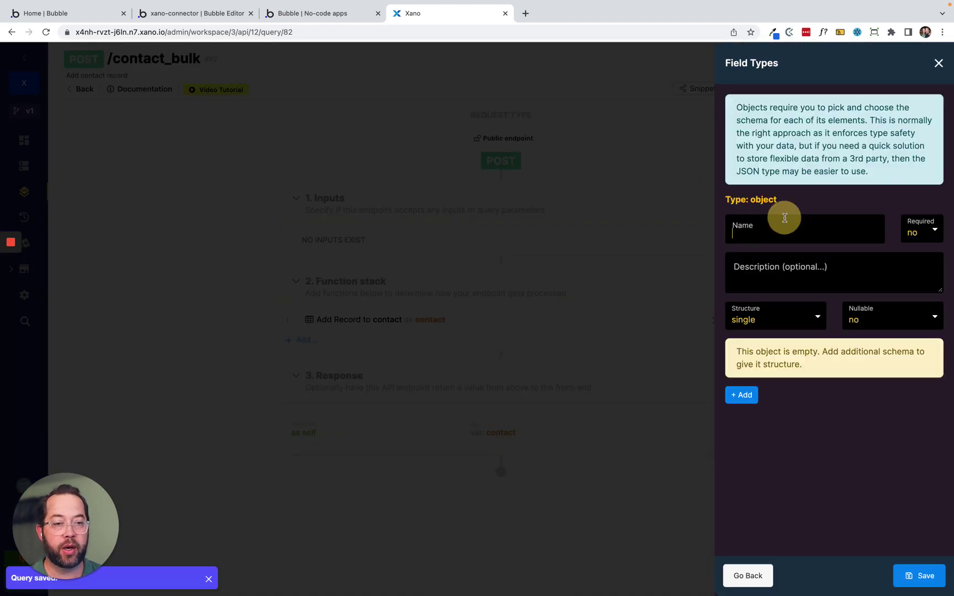
click(769, 235)
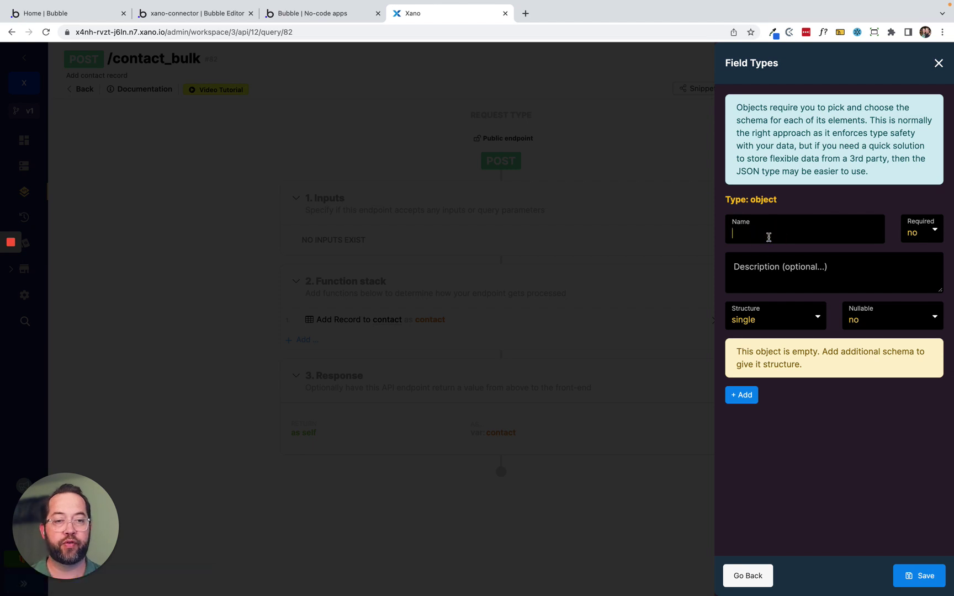
text(contacts)
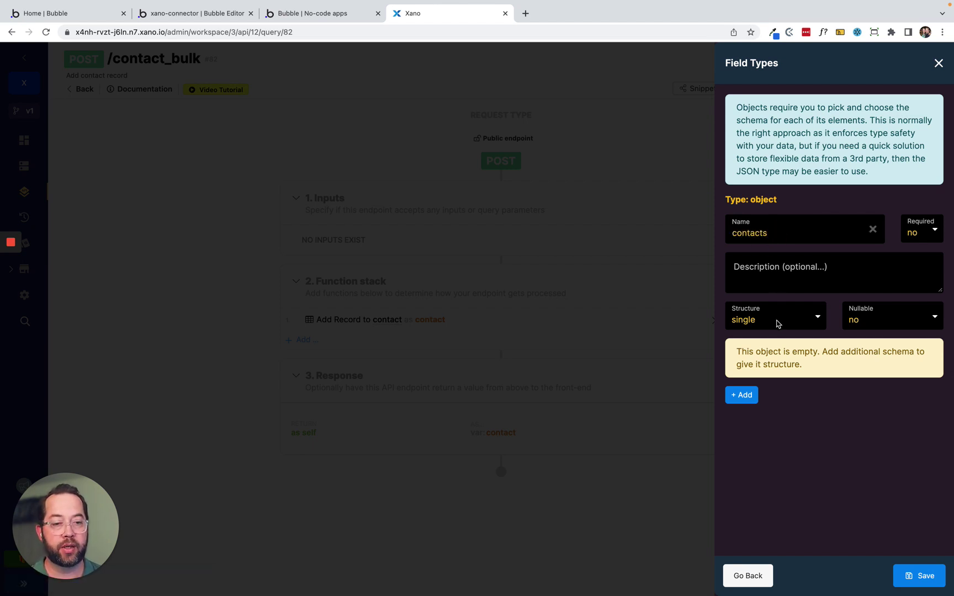
click(776, 324)
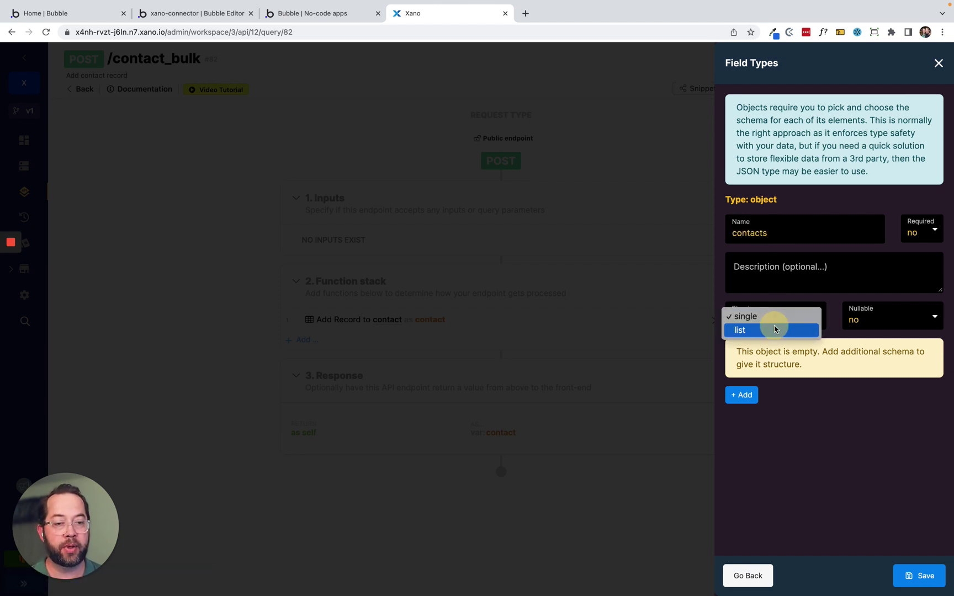
click(775, 329)
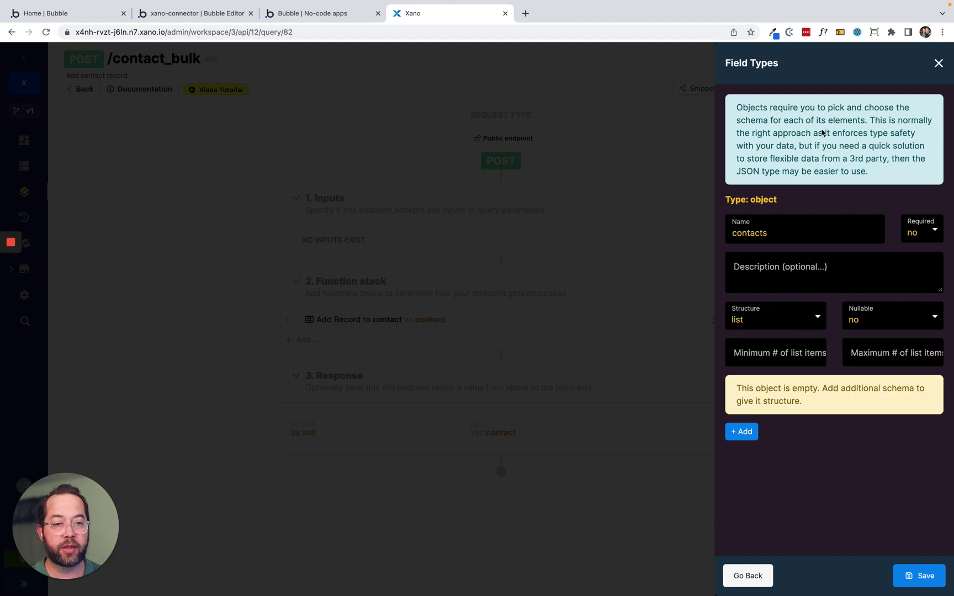
click(764, 352)
text(1)
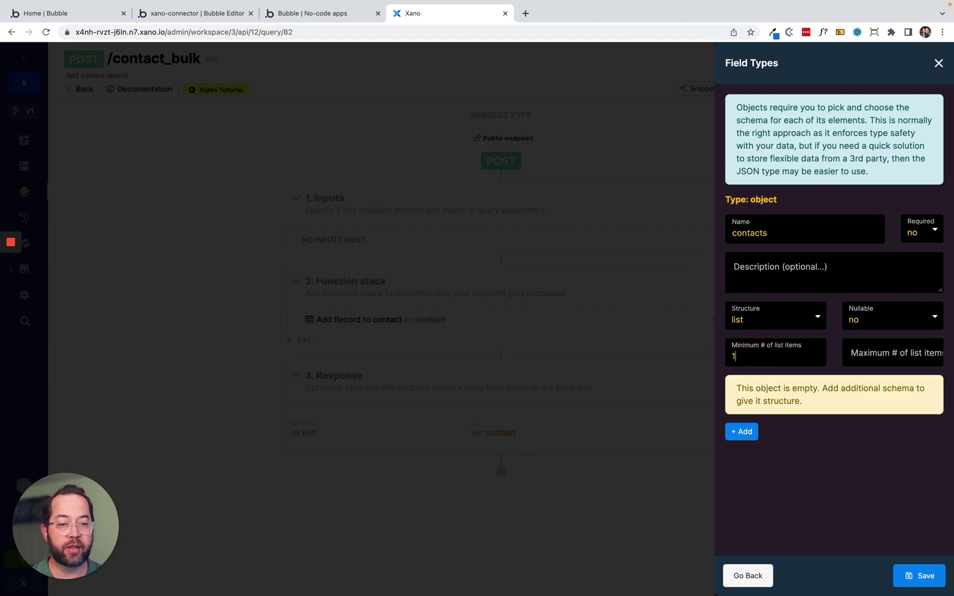
Add text fields name, image, email and position to the contacts object and save.
click(741, 432)
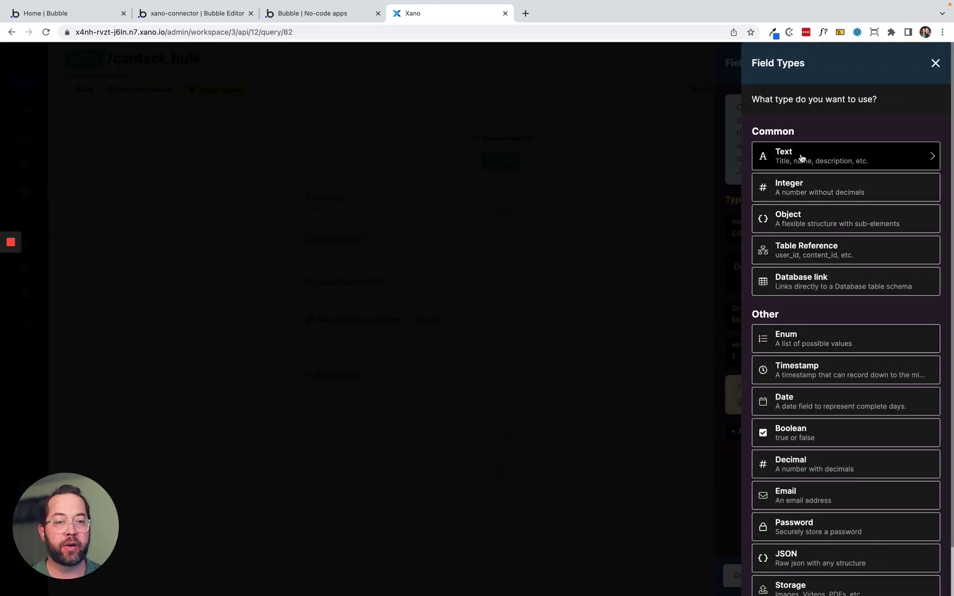
click(802, 159)
text(name)
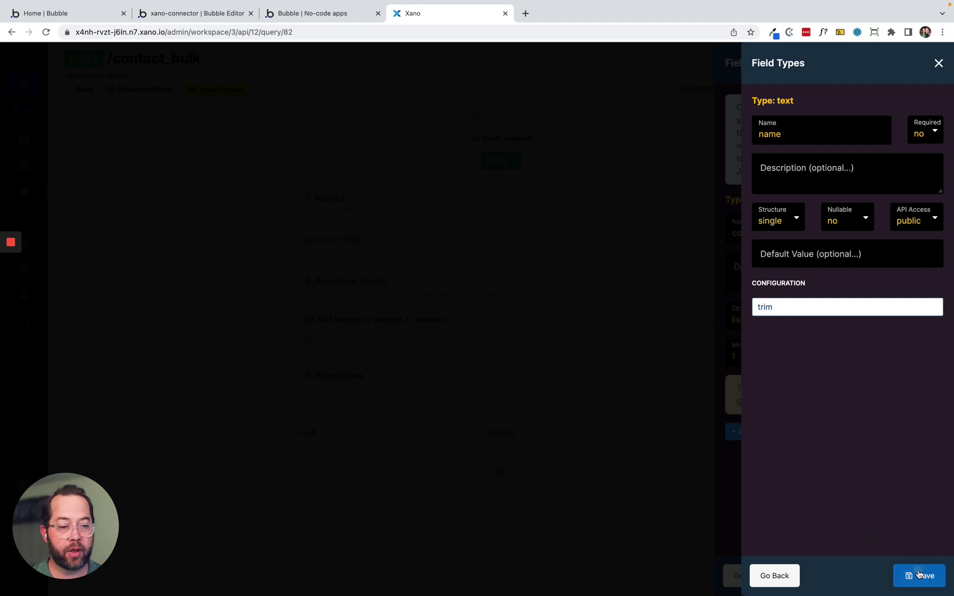
click(919, 576)
click(750, 421)
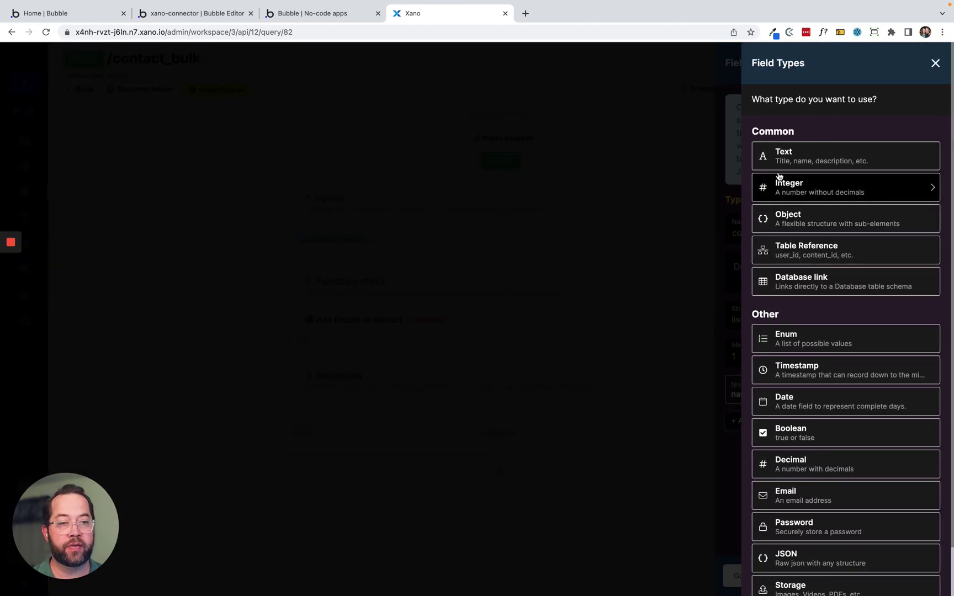
click(790, 155)
text(image)
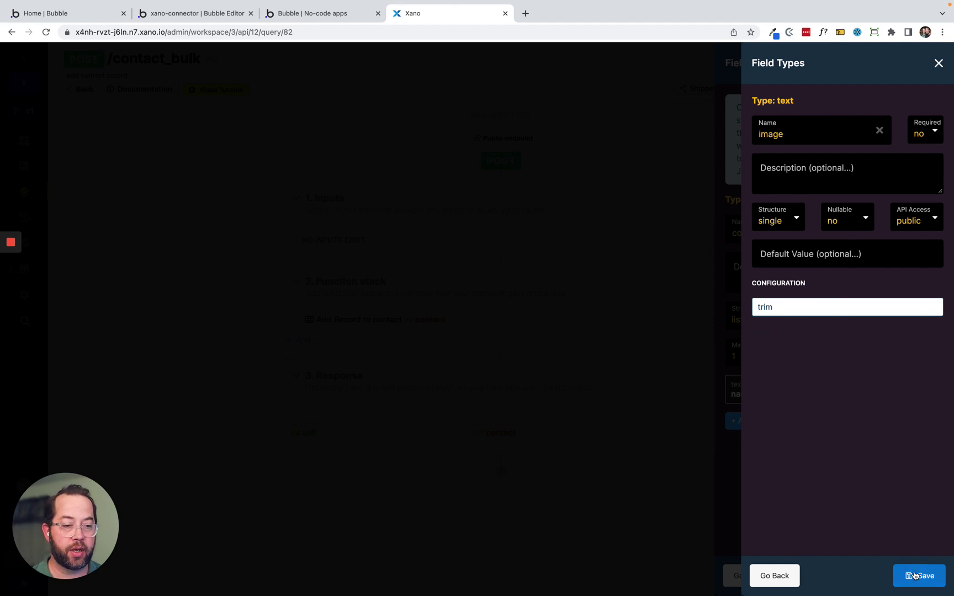
click(914, 576)
click(747, 452)
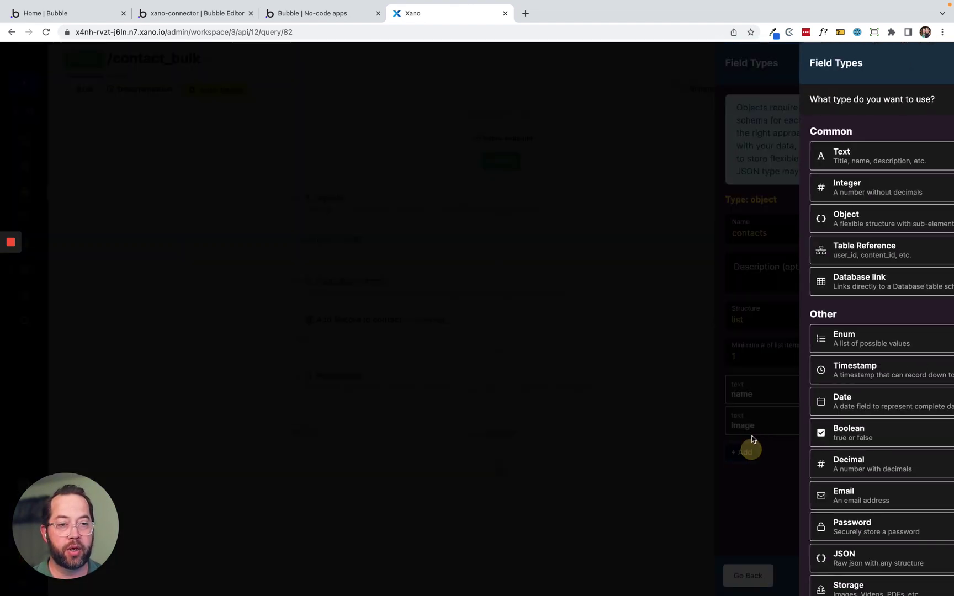
click(795, 154)
text(email)
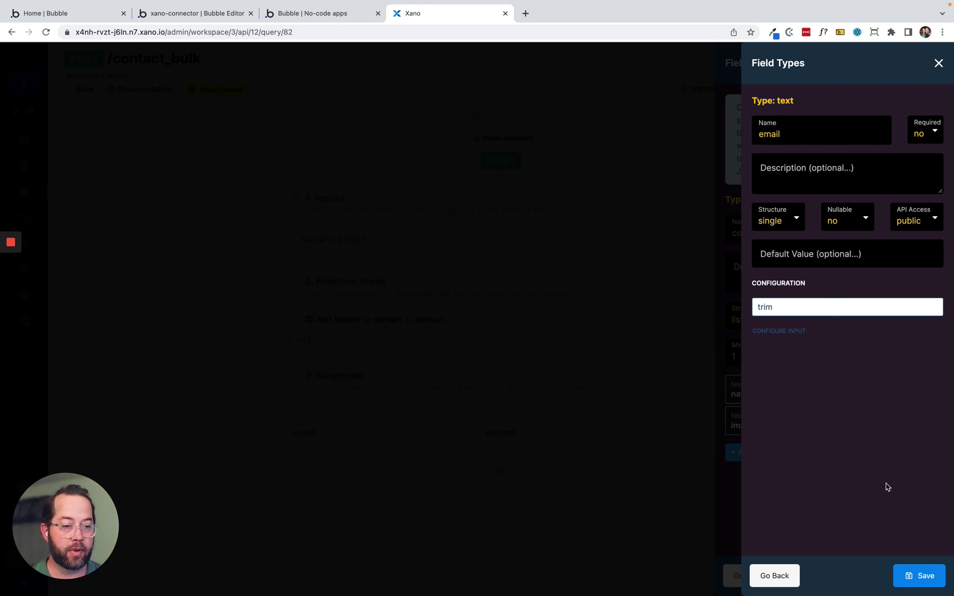
click(920, 574)
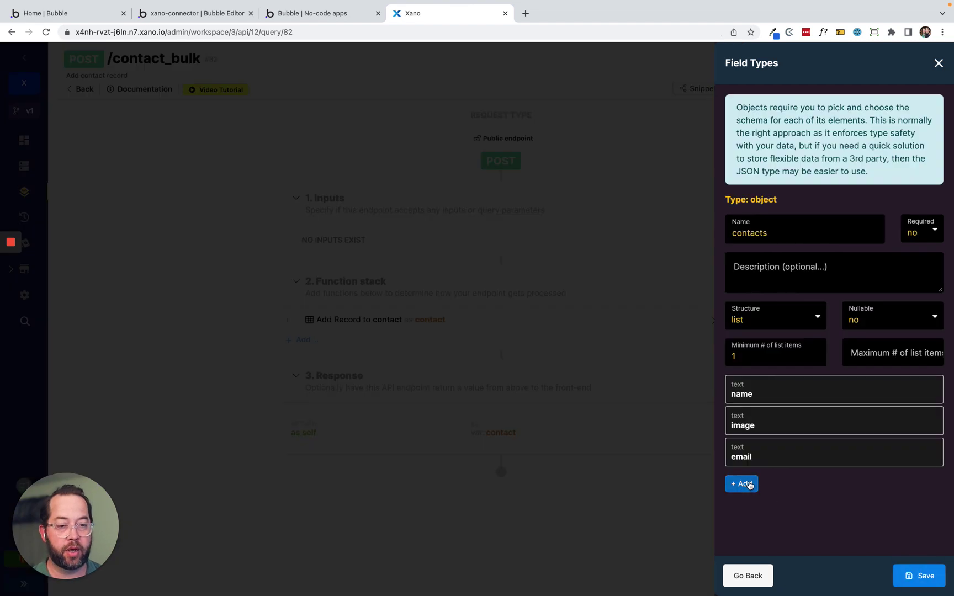
click(748, 484)
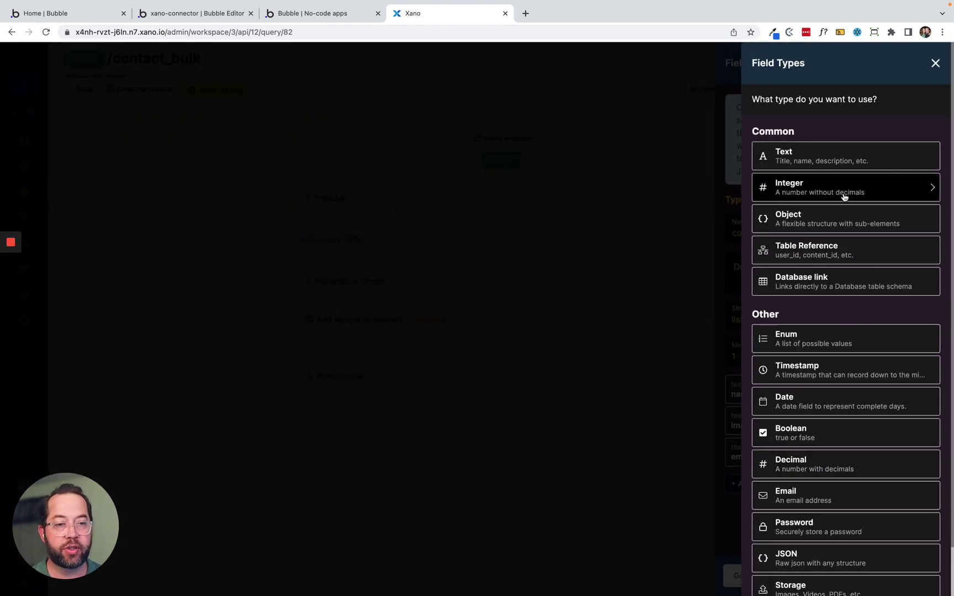
click(840, 159)
text(position)
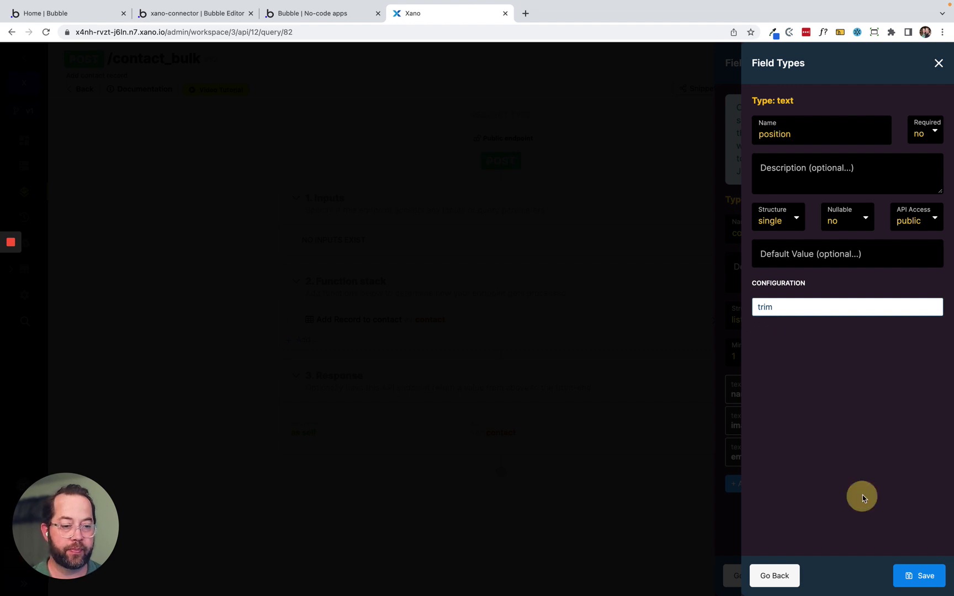
click(919, 576)
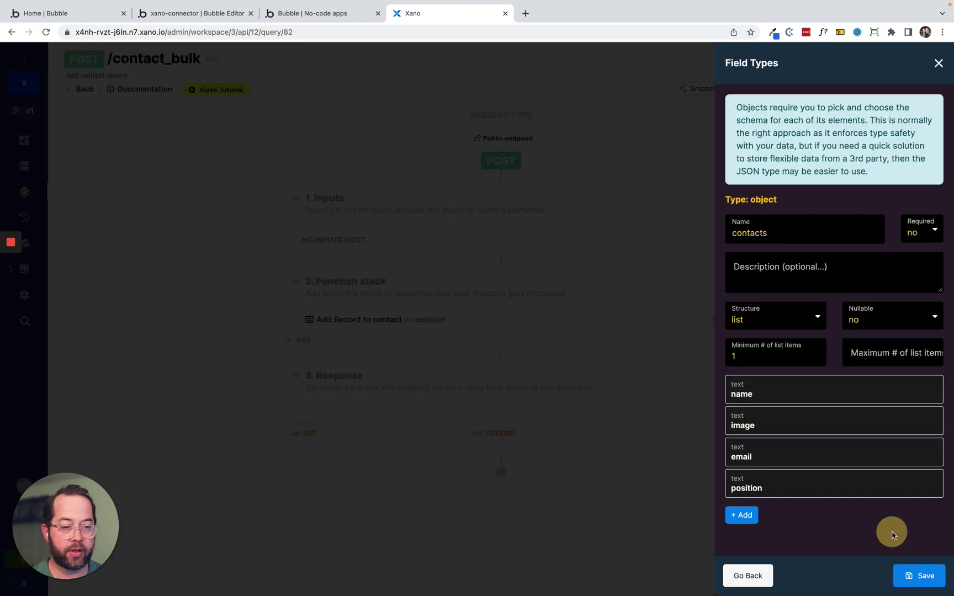
click(925, 577)
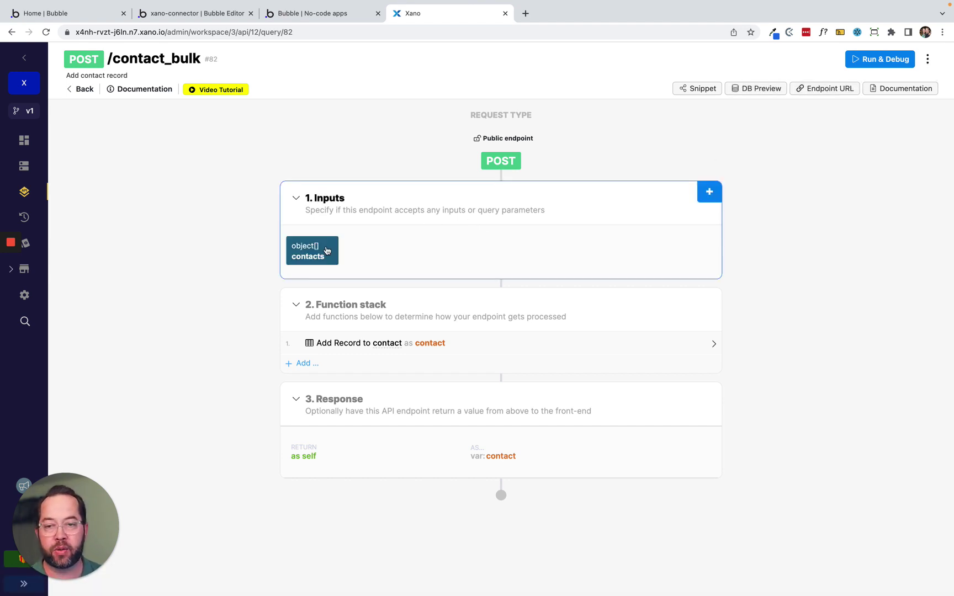
Replace Add Record with a Bulk Add Record into contact using the contacts input as items.
click(324, 249)
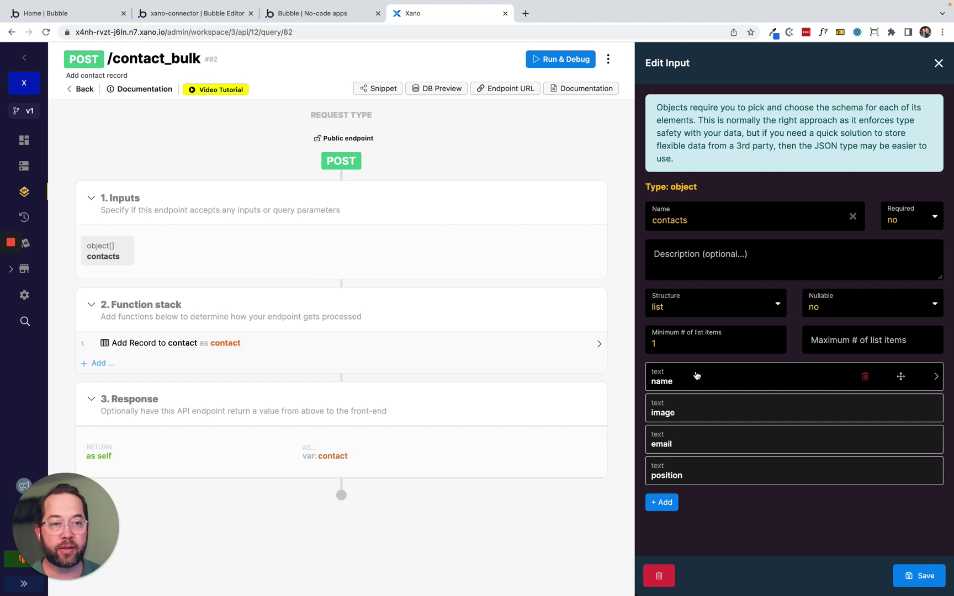
click(940, 62)
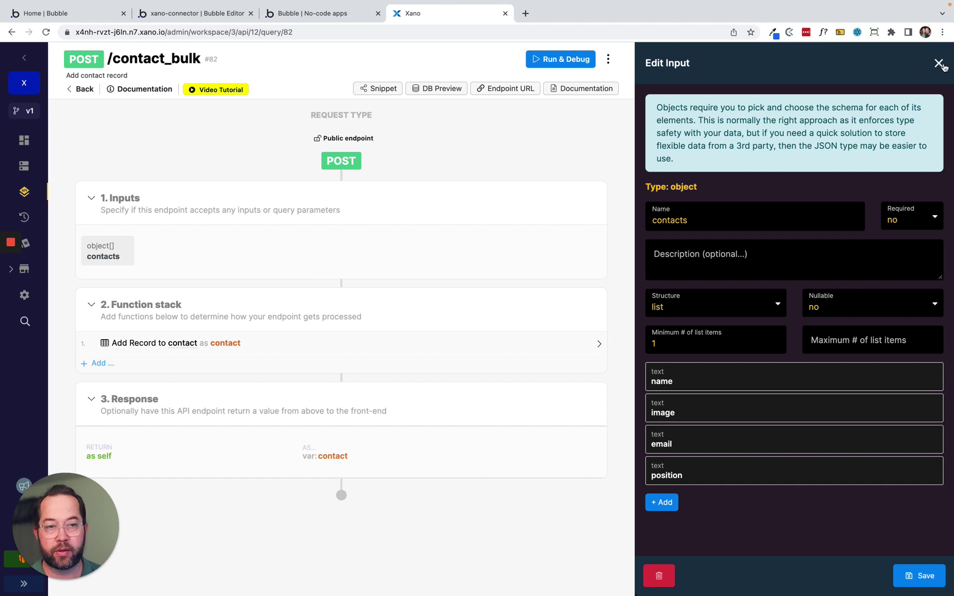
click(940, 62)
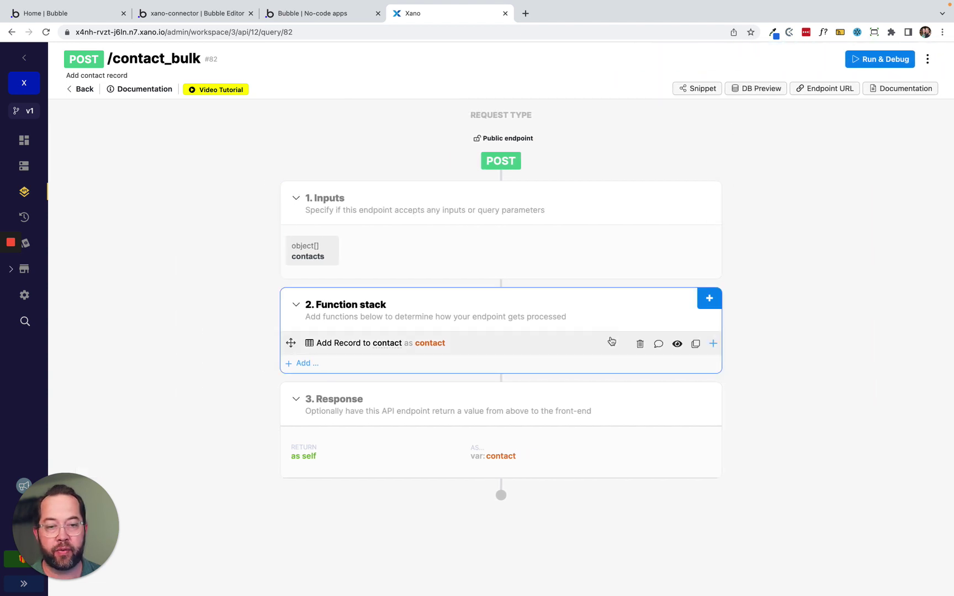
click(641, 345)
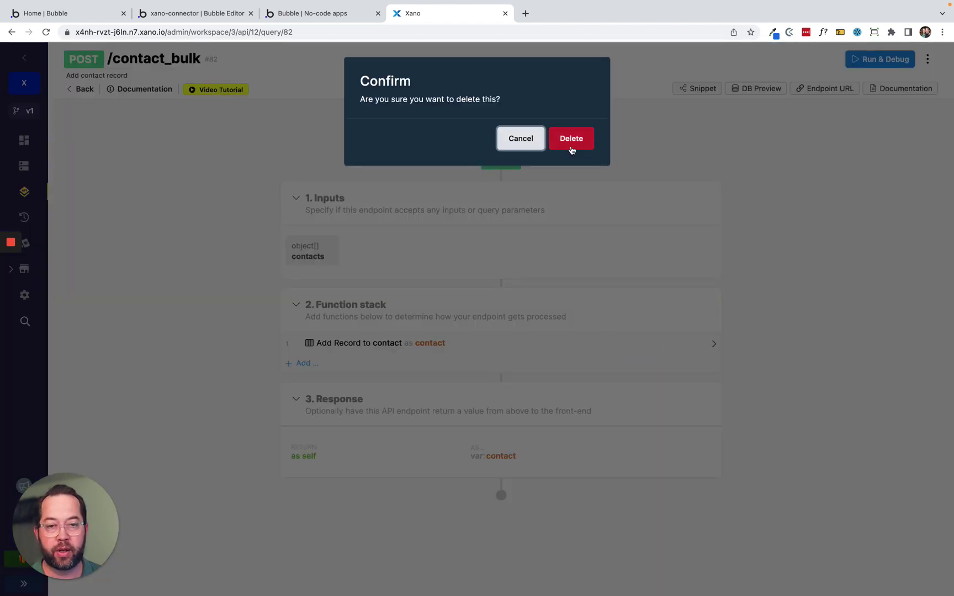
click(572, 138)
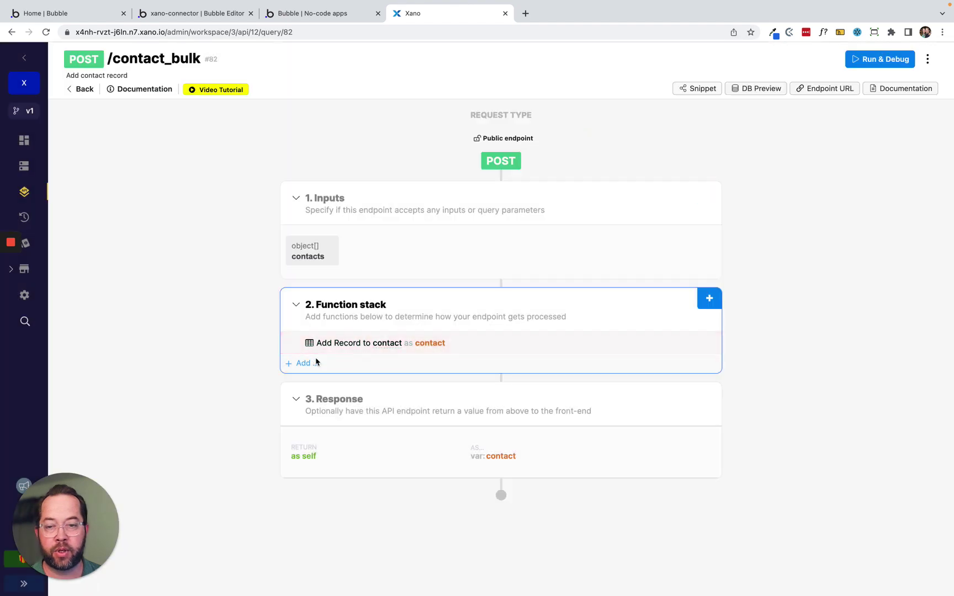
click(308, 338)
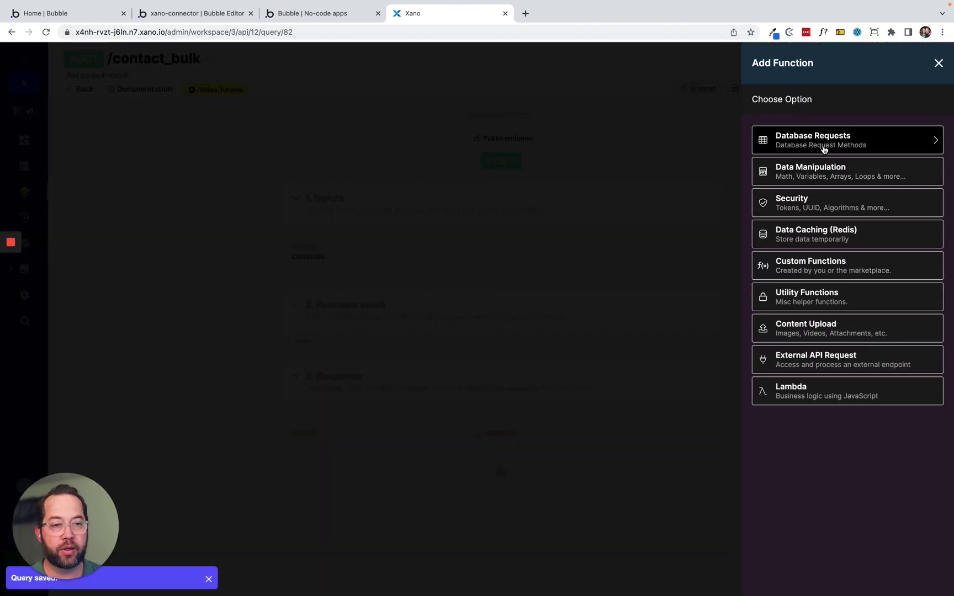
click(822, 145)
click(809, 333)
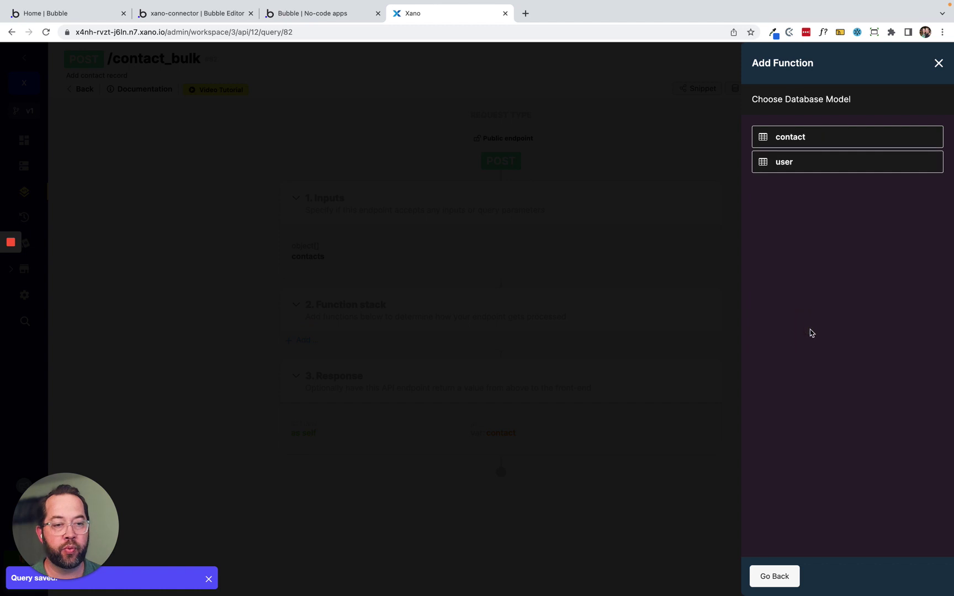
click(818, 137)
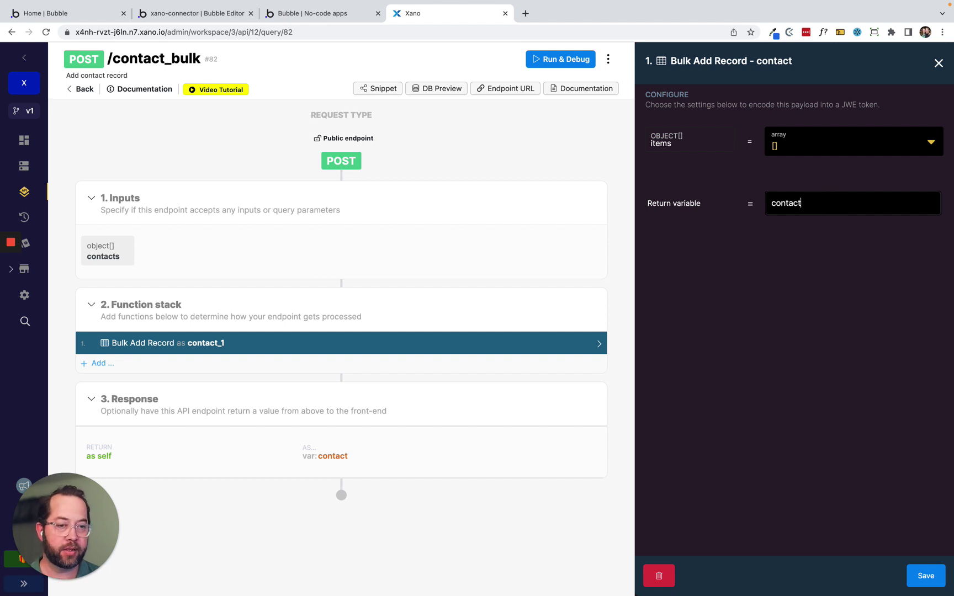
click(822, 147)
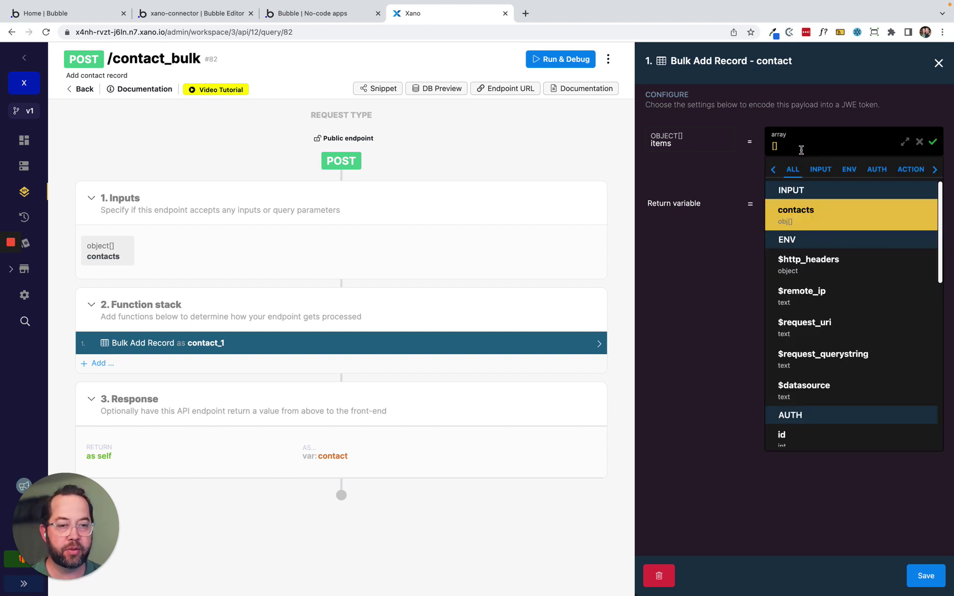
click(800, 222)
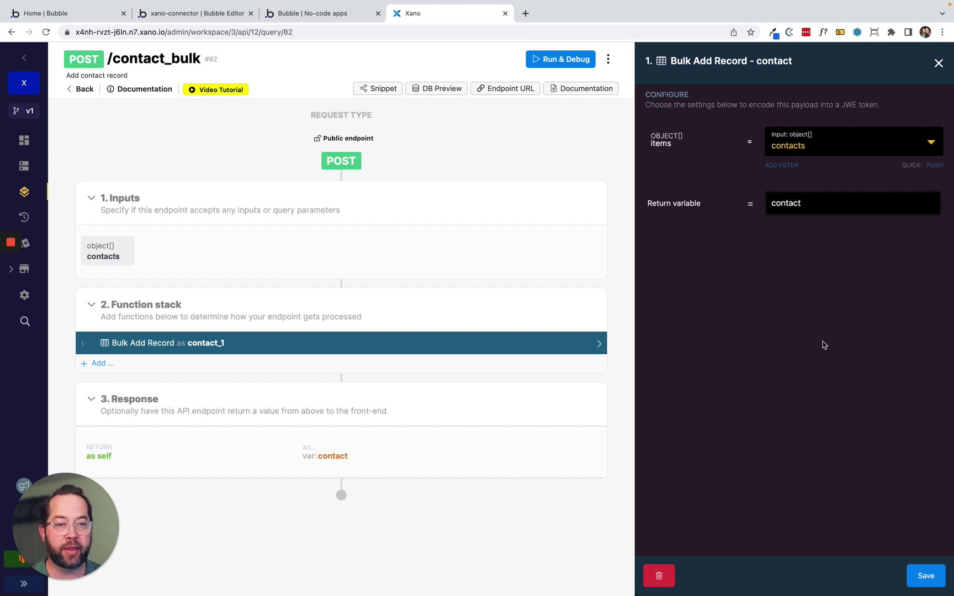
click(930, 577)
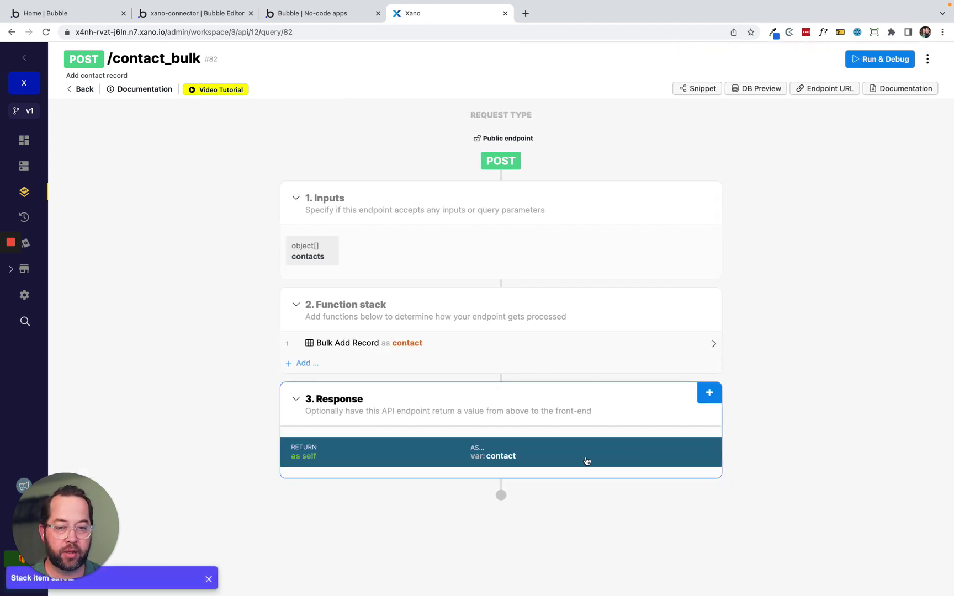
Keep the endpoint response as the contact variable, save, and open the Database tables.
click(514, 452)
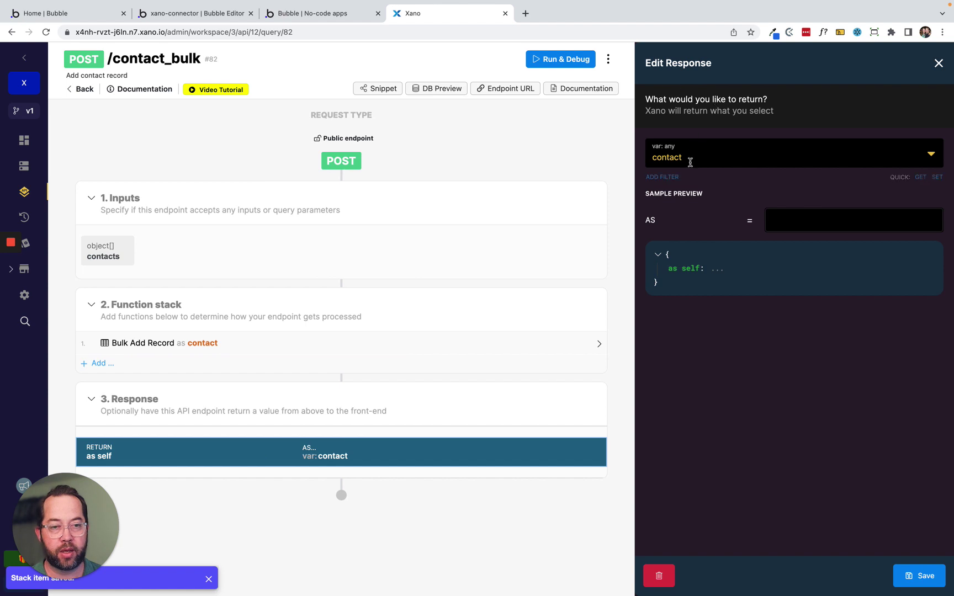
click(690, 159)
click(690, 226)
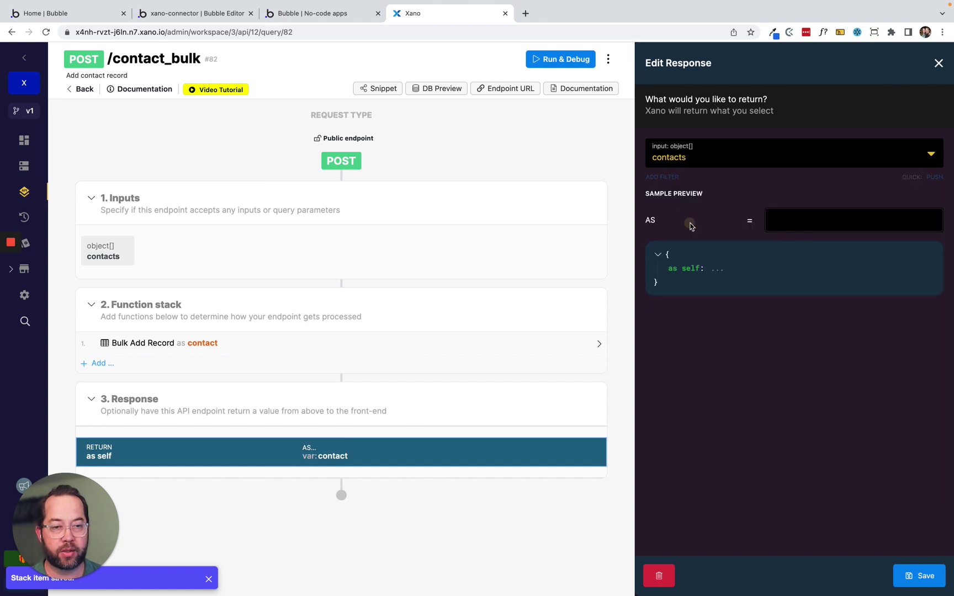
click(696, 154)
click(704, 278)
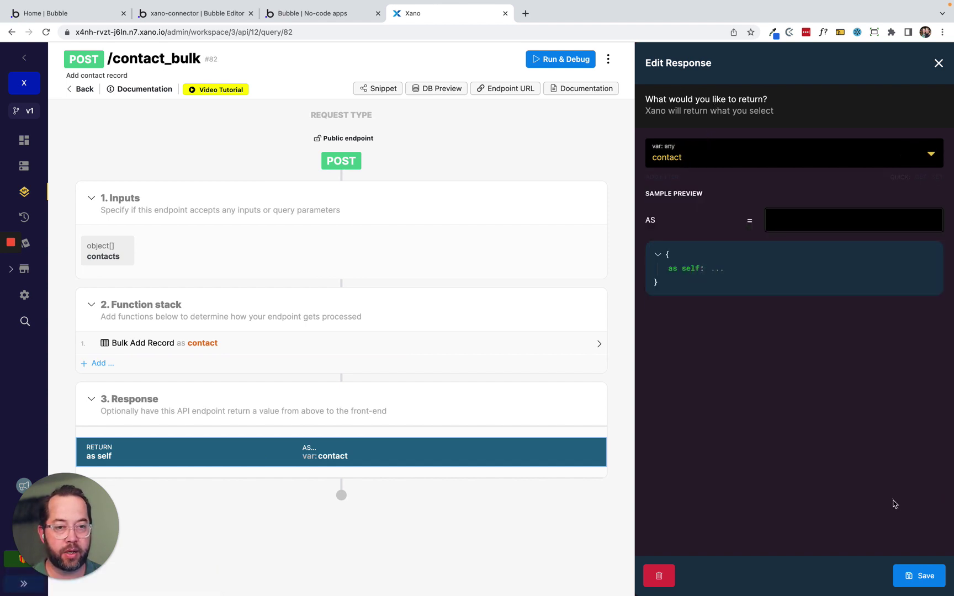
click(921, 579)
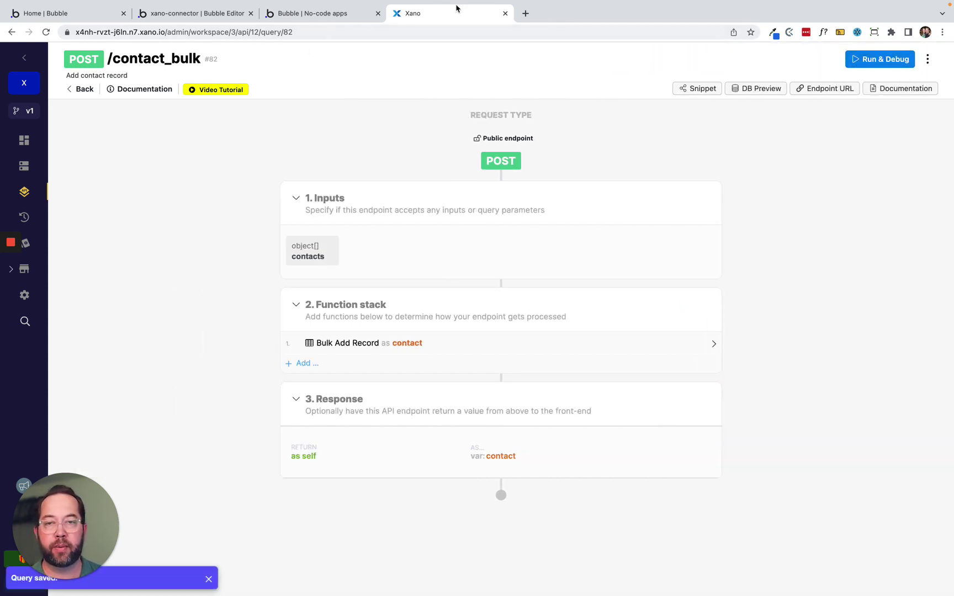
click(24, 166)
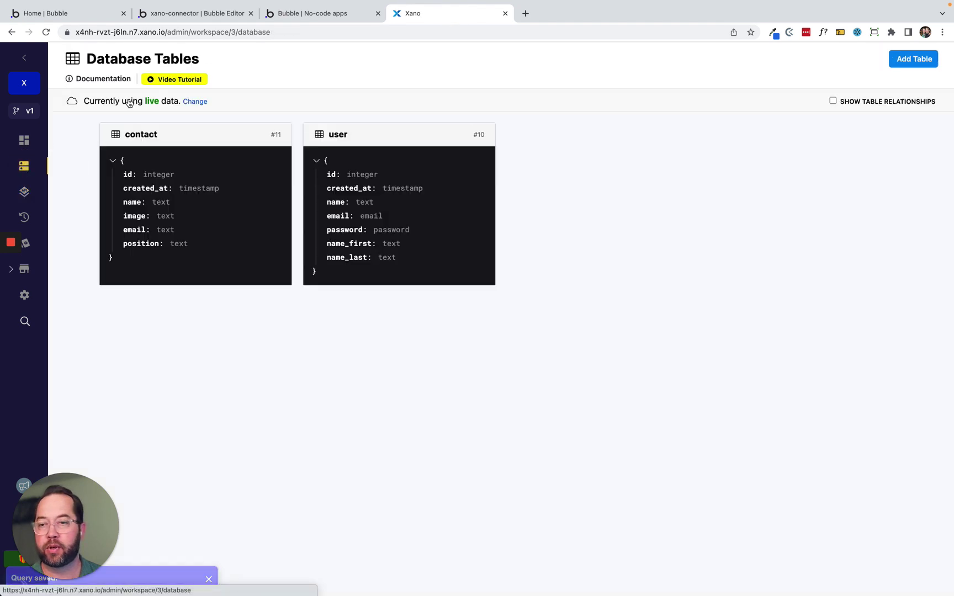
Look over the user and contact tables, then open the contact_bulk endpoint.
click(364, 198)
click(82, 80)
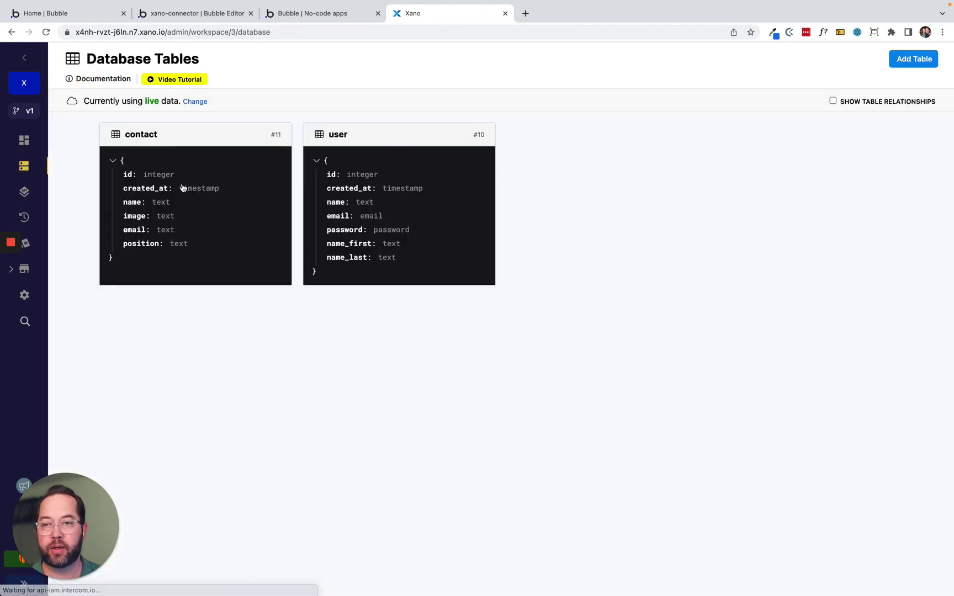
click(182, 189)
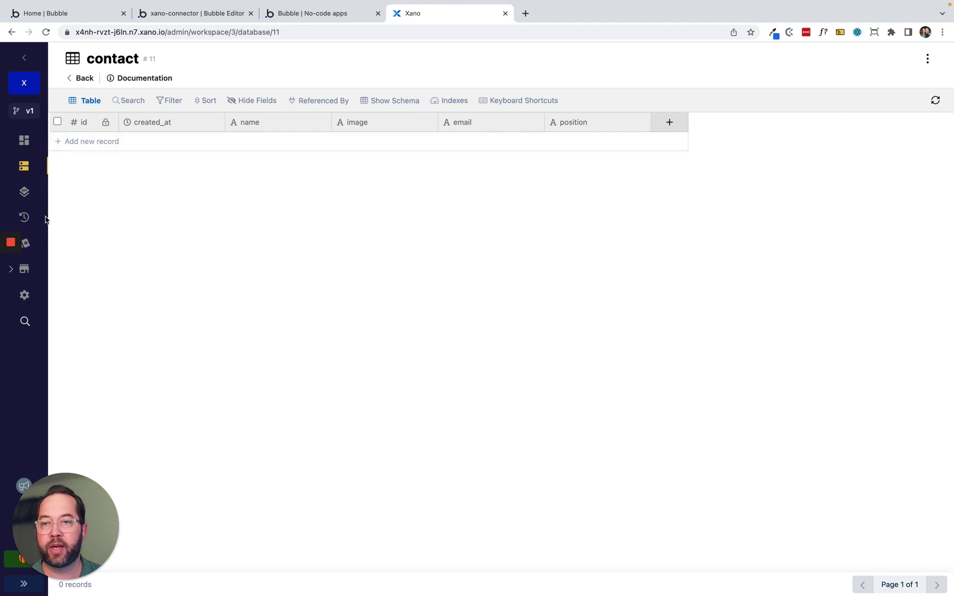
click(25, 170)
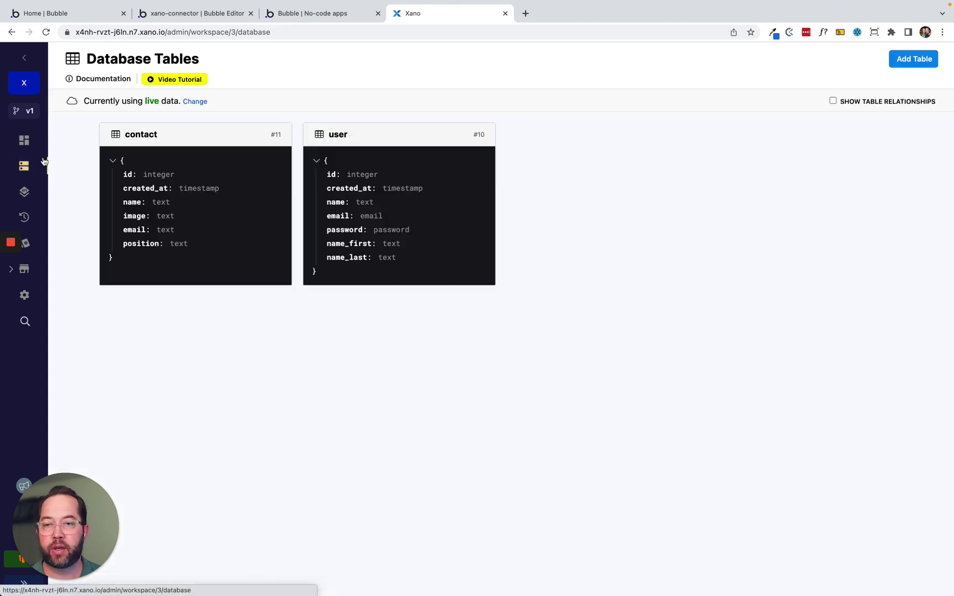
click(24, 192)
click(489, 199)
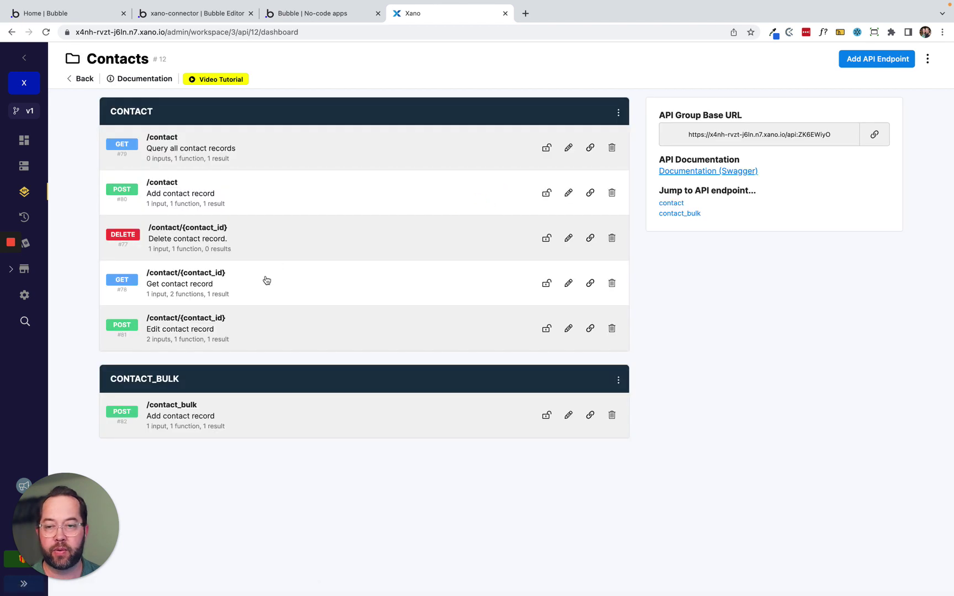
click(273, 421)
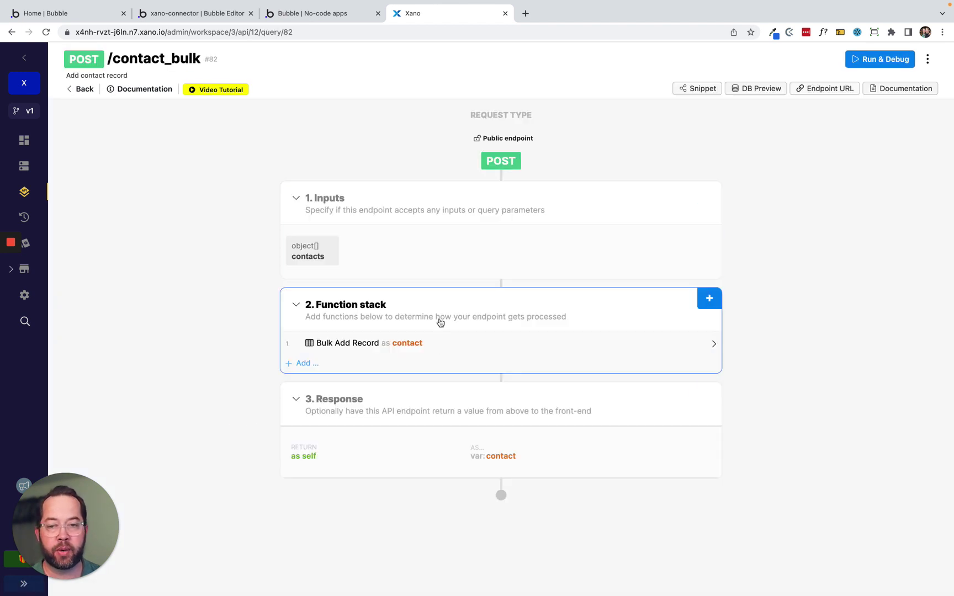
Test-run contact_bulk with the pasted contacts JSON, adding 12 records.
click(880, 59)
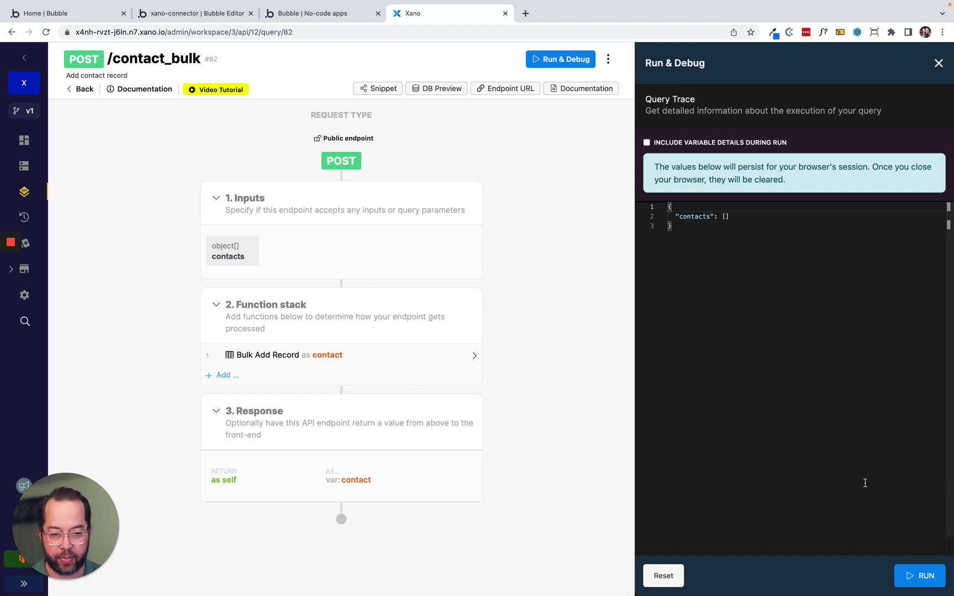
click(726, 216)
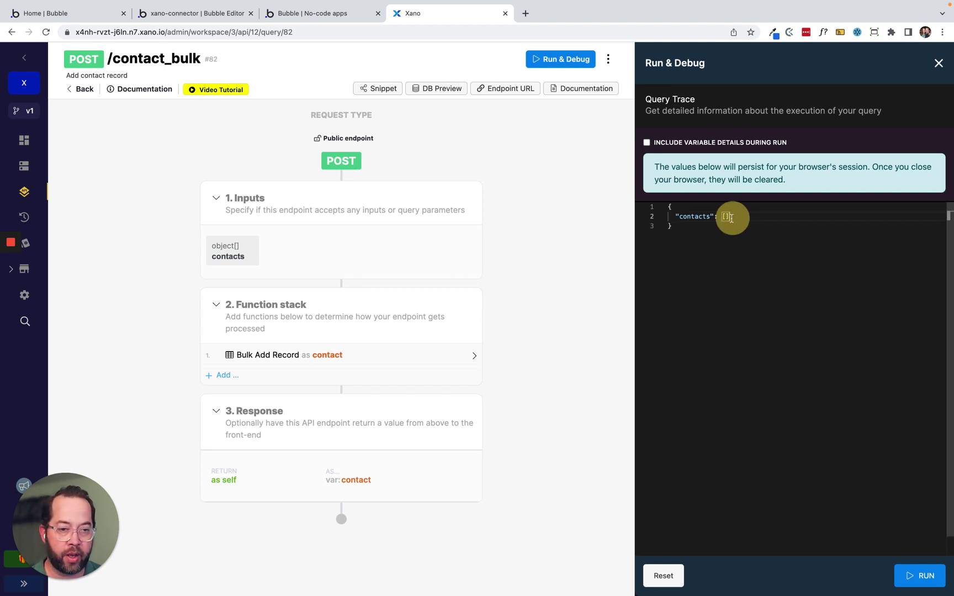
key(super+v)
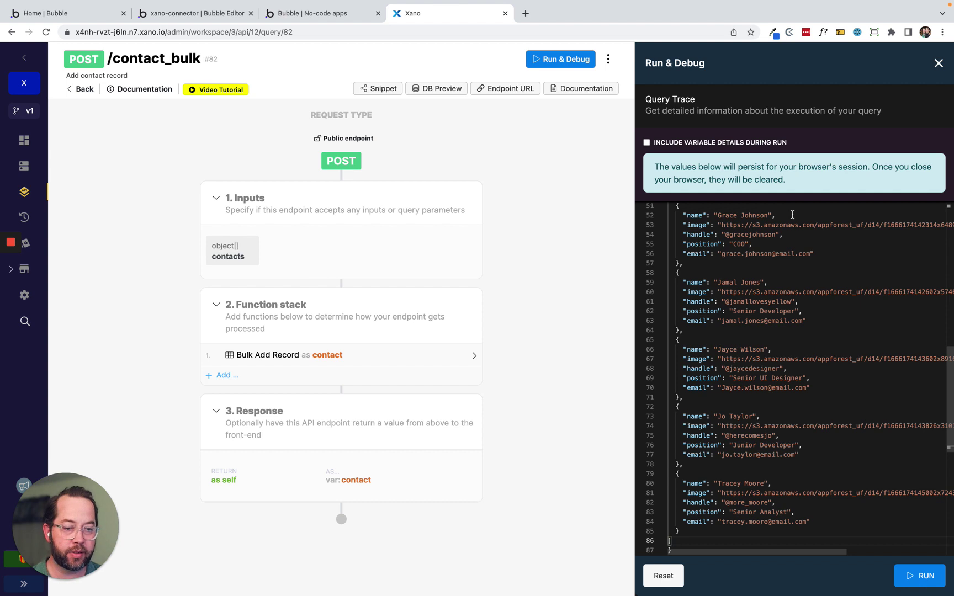
scroll(752, 382, down, 10)
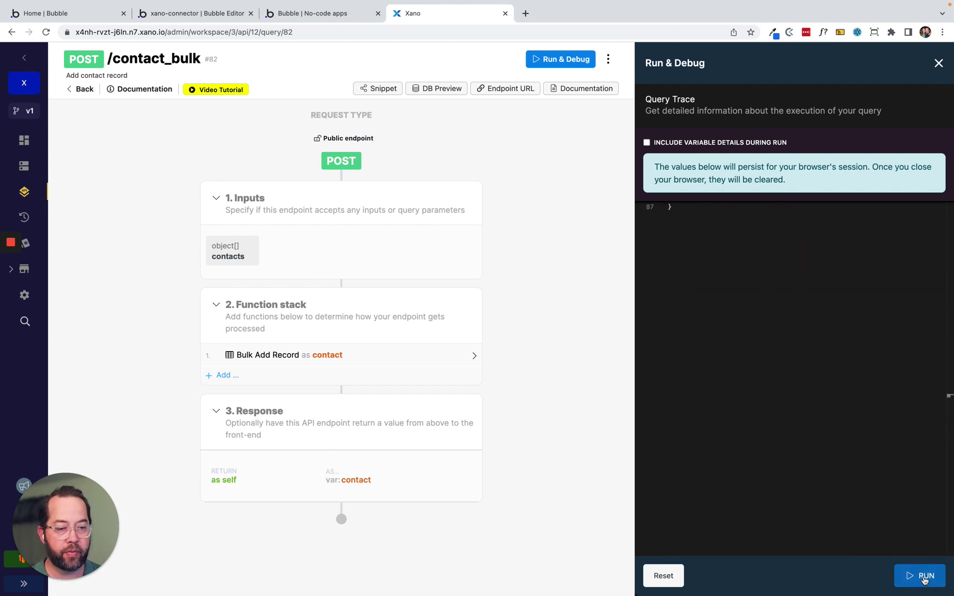
click(924, 579)
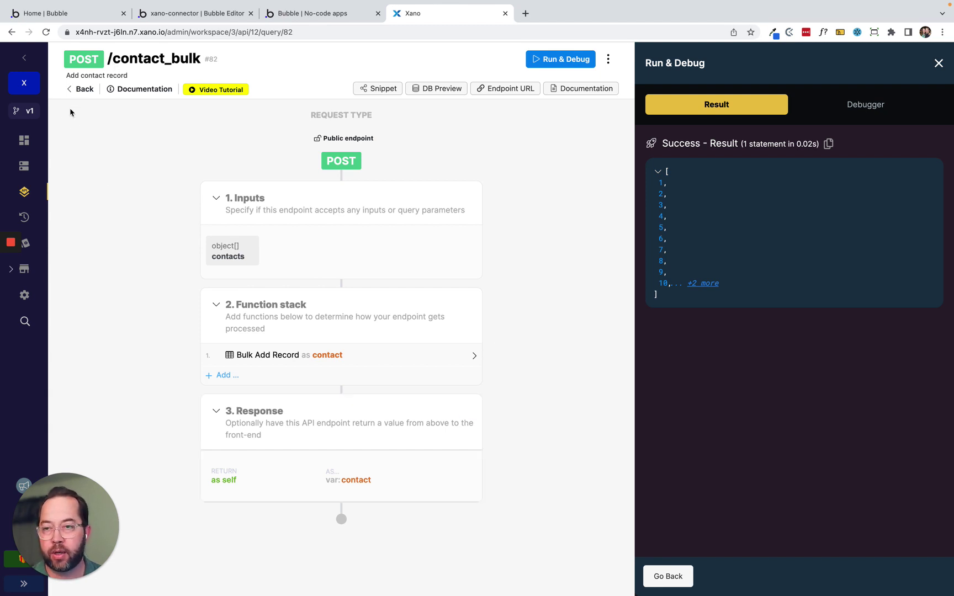
click(23, 166)
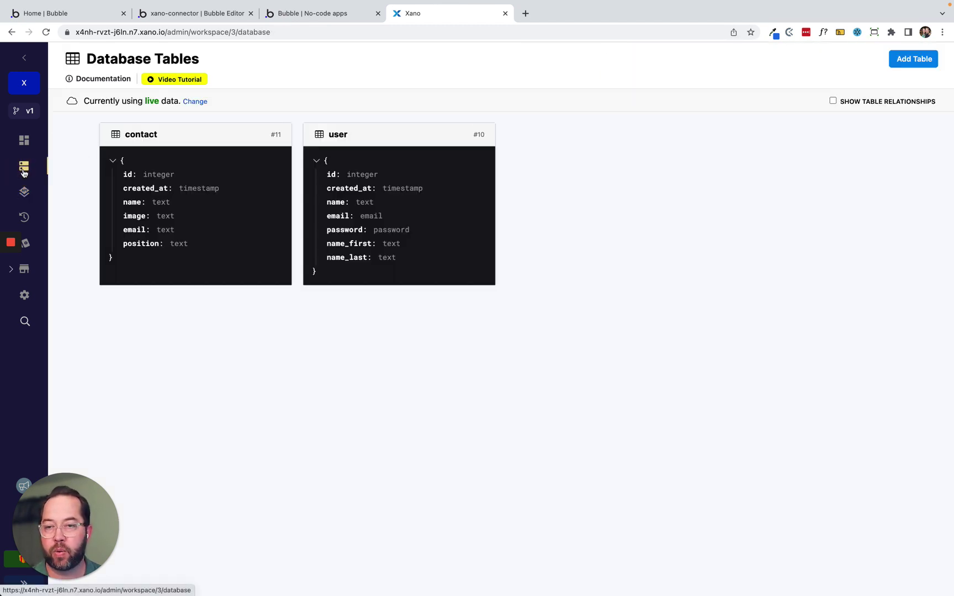
From the contact table, open GET /contact and set its authentication to user authentication.
click(189, 185)
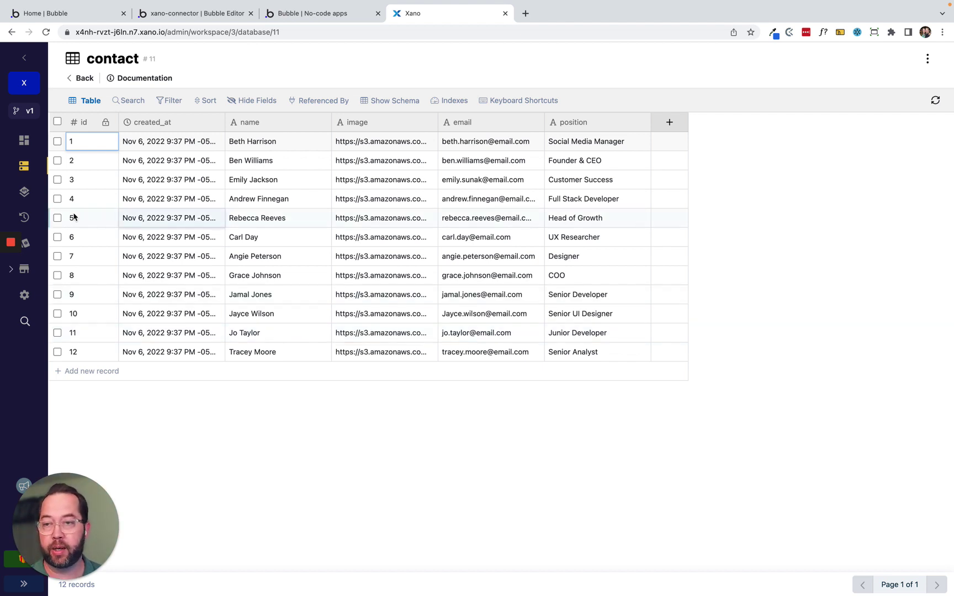
click(311, 101)
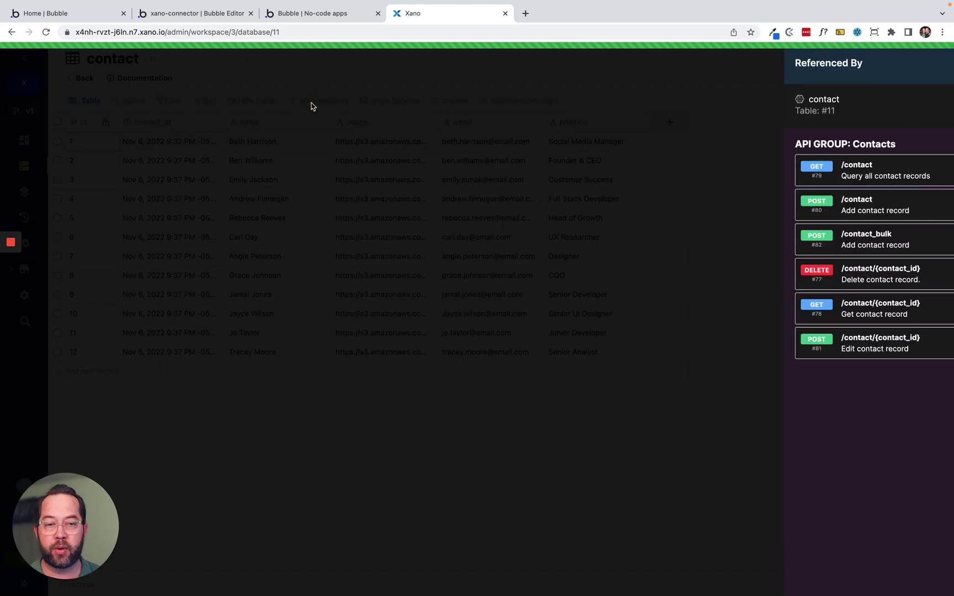
click(842, 167)
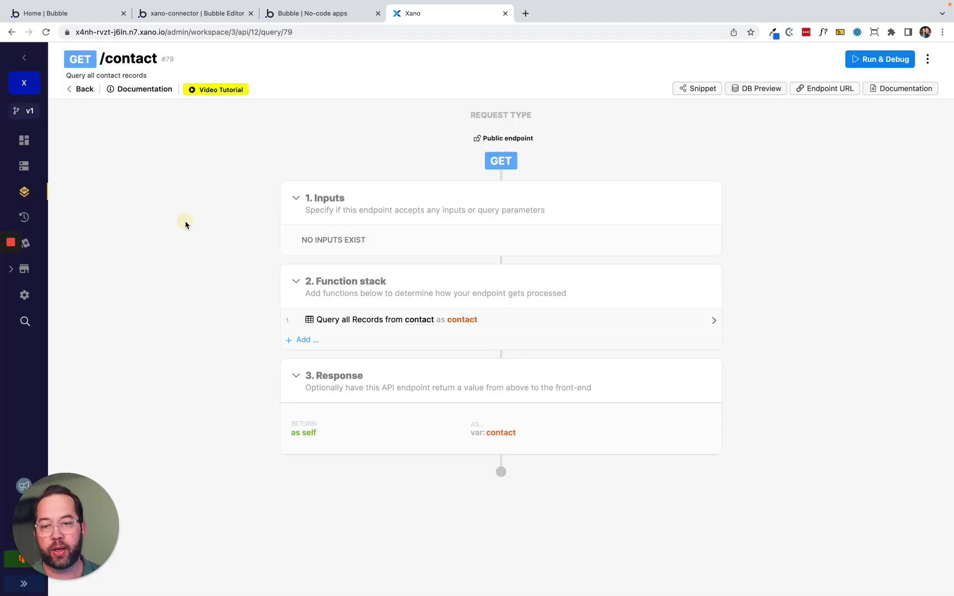
click(504, 139)
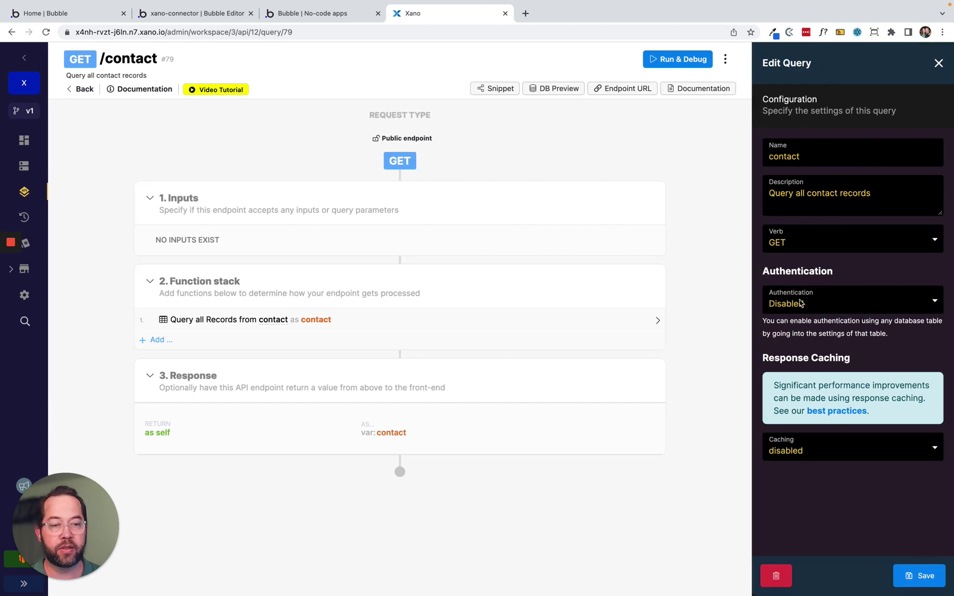
click(801, 303)
click(817, 315)
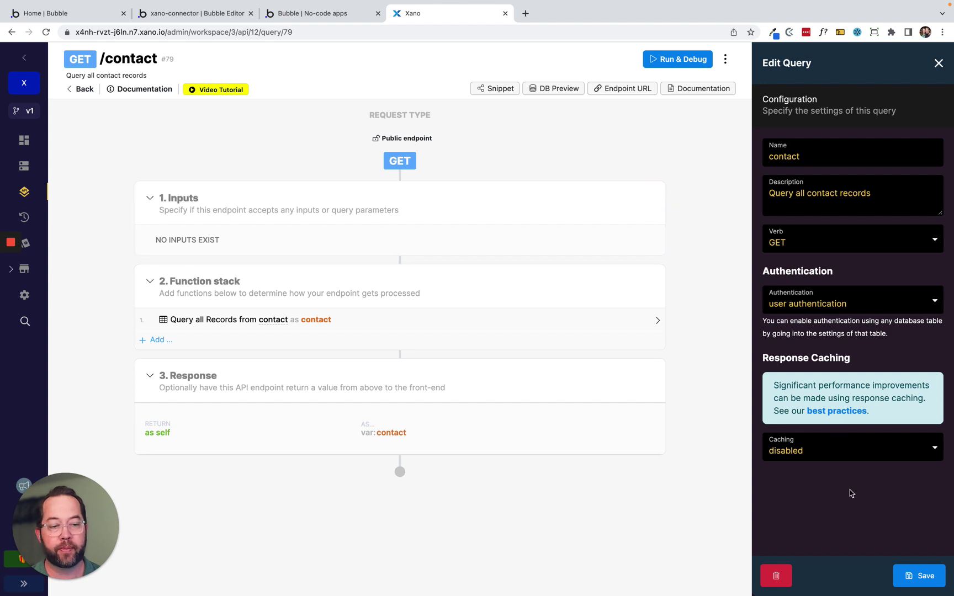
click(930, 578)
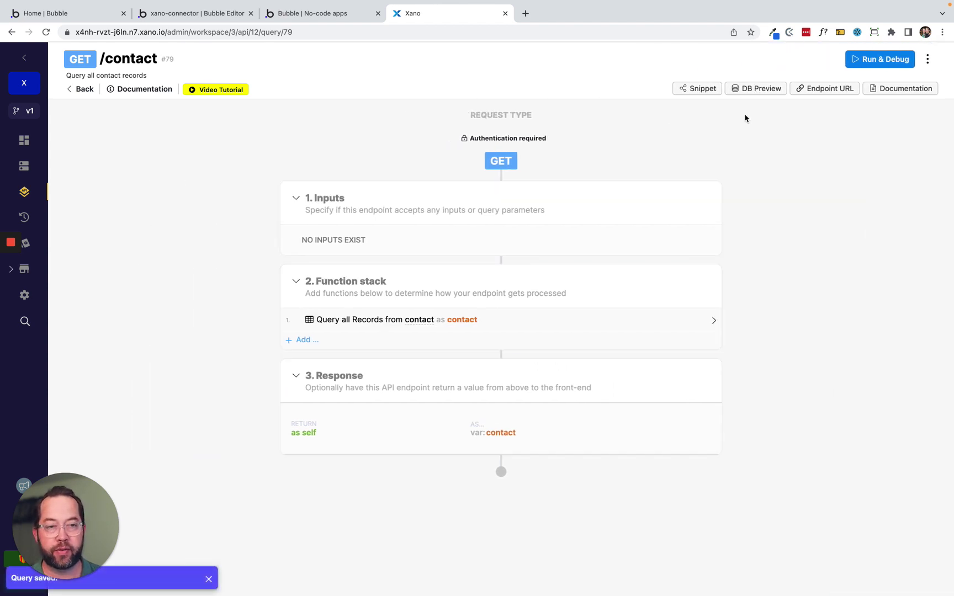
Run GET /contact in Run & Debug, review the returned contact JSON, then go to Bubble.
click(856, 59)
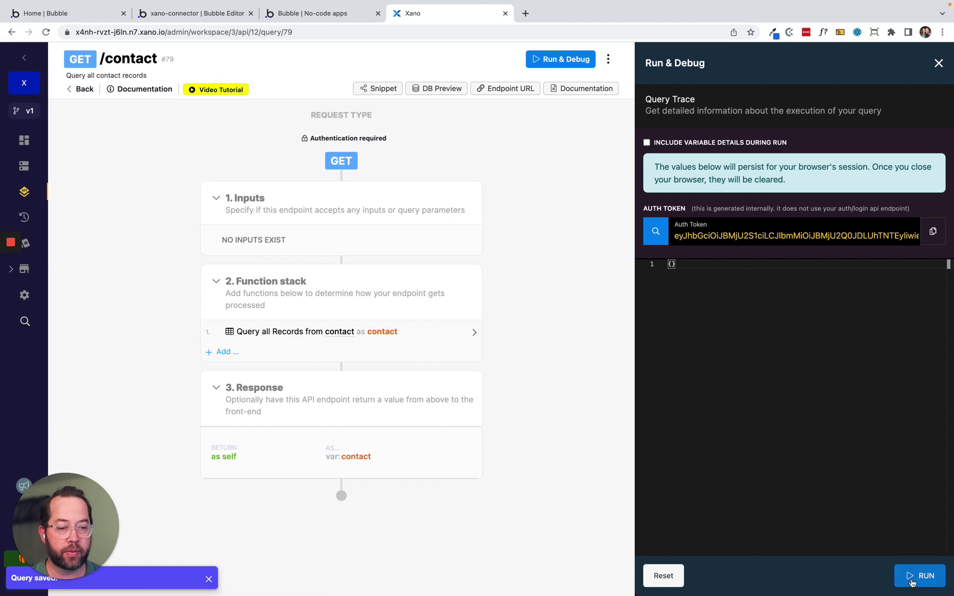
click(917, 576)
scroll(717, 238, down, 15)
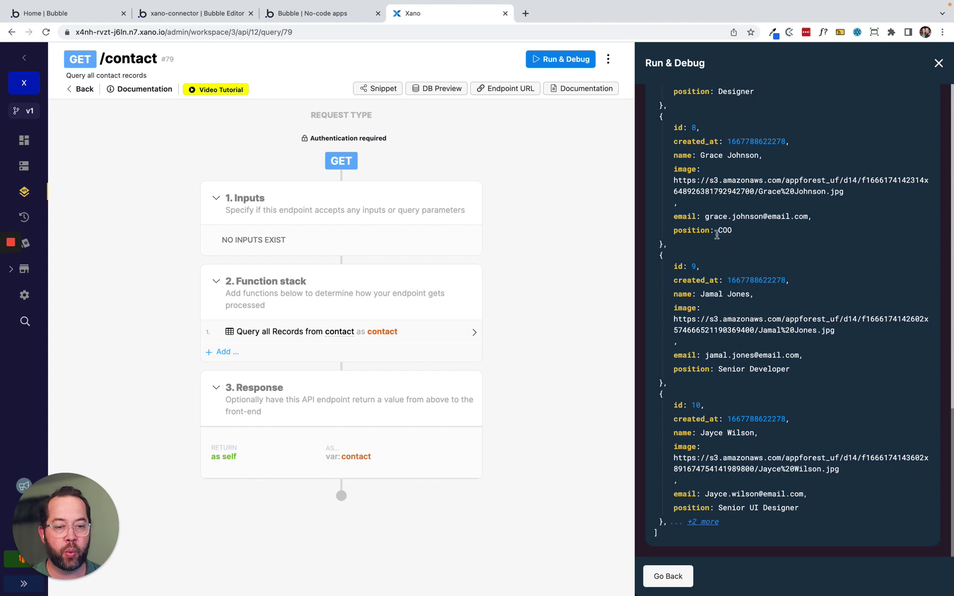
scroll(716, 235, up, 15)
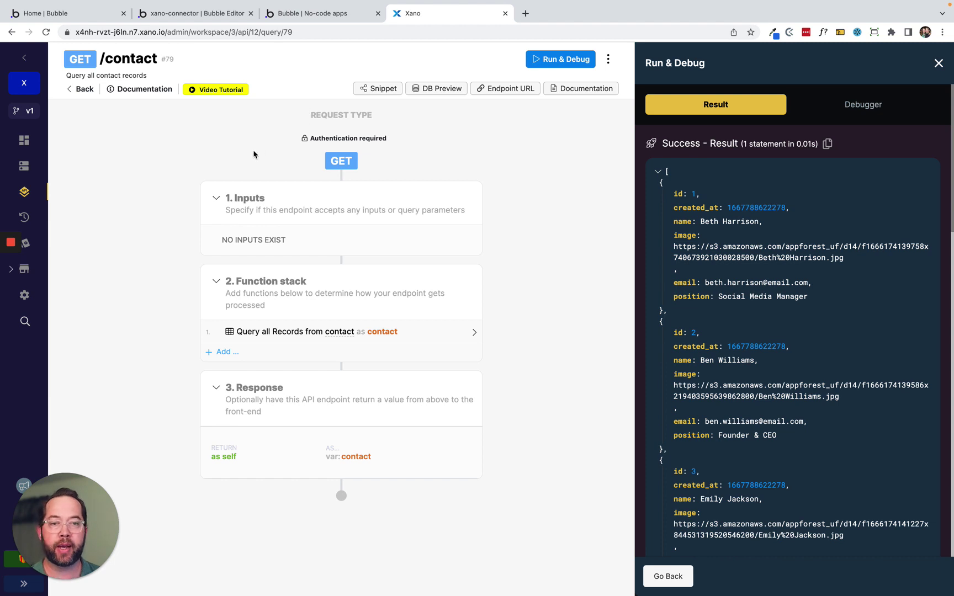
click(178, 13)
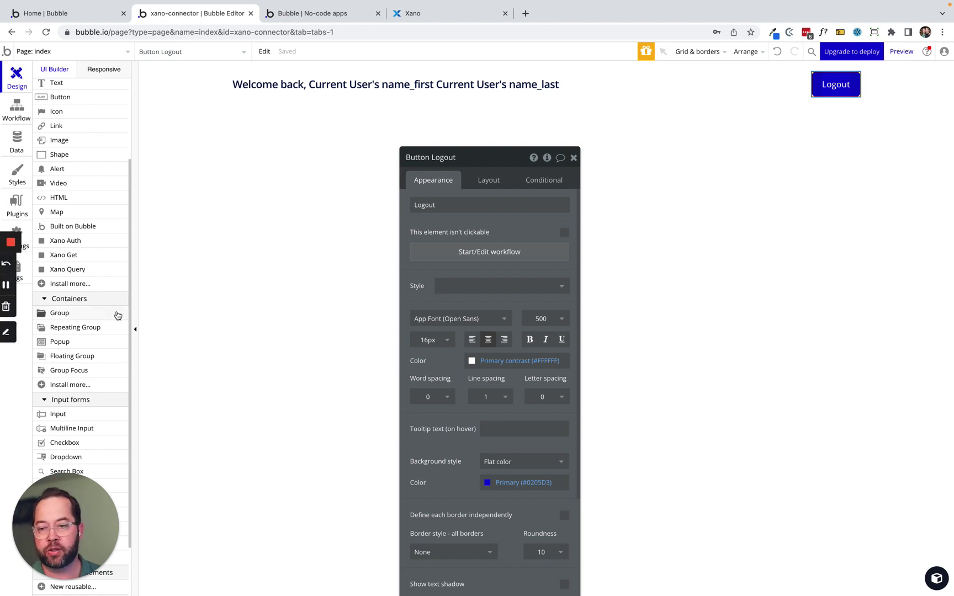
Place a Xano Query element on the page with a 30 px top margin.
scroll(102, 329, down, 1)
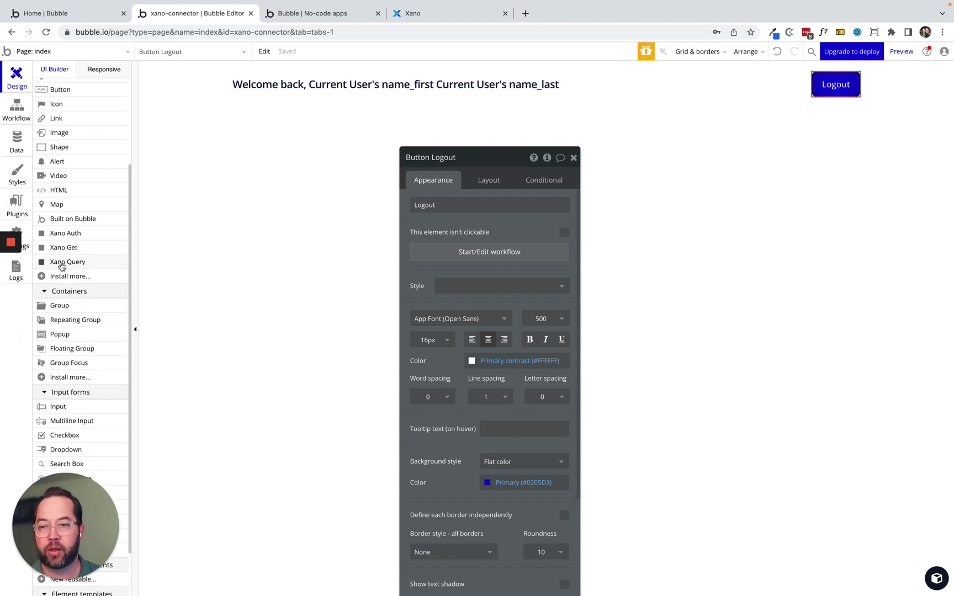
click(65, 261)
click(272, 108)
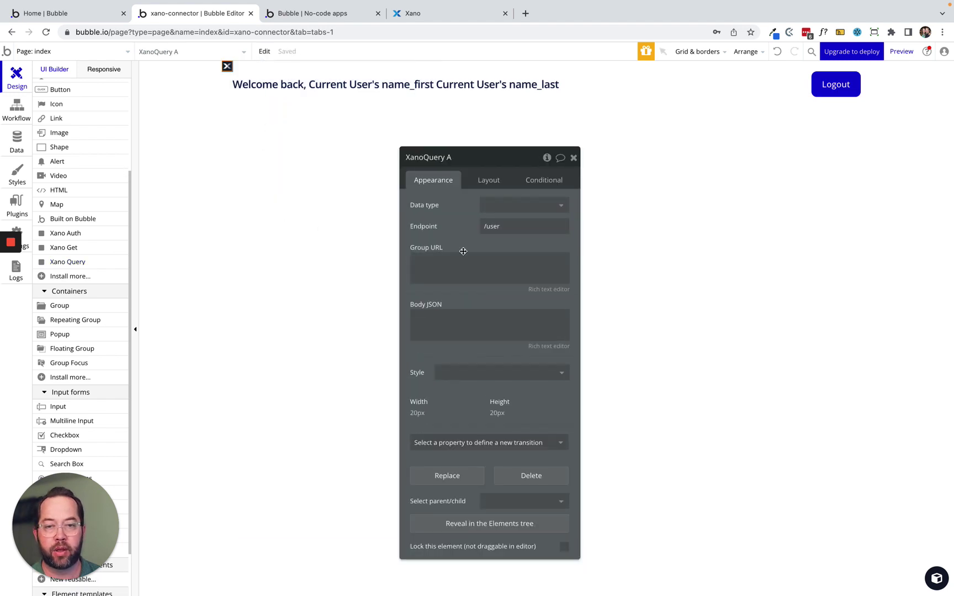
click(486, 186)
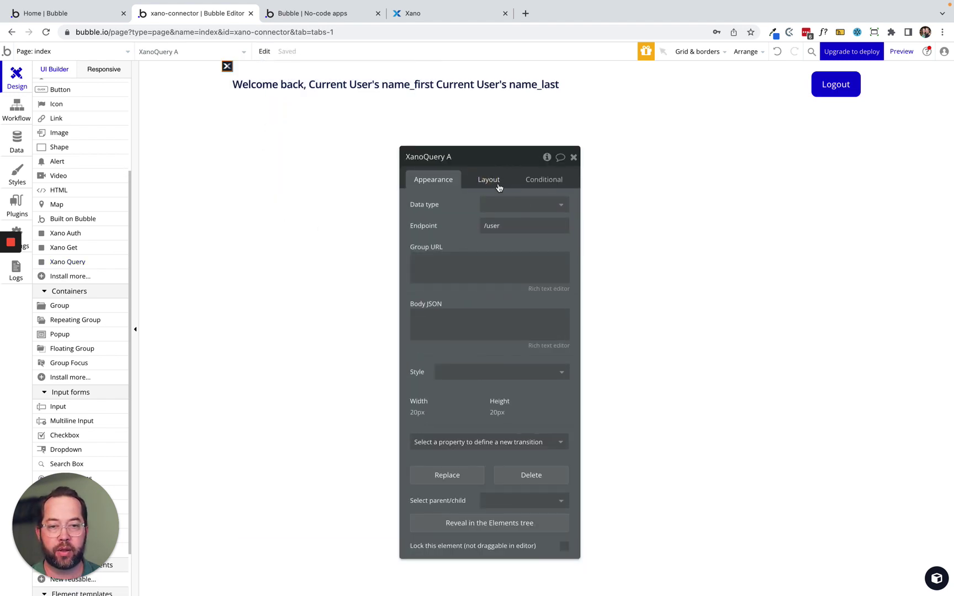
click(481, 182)
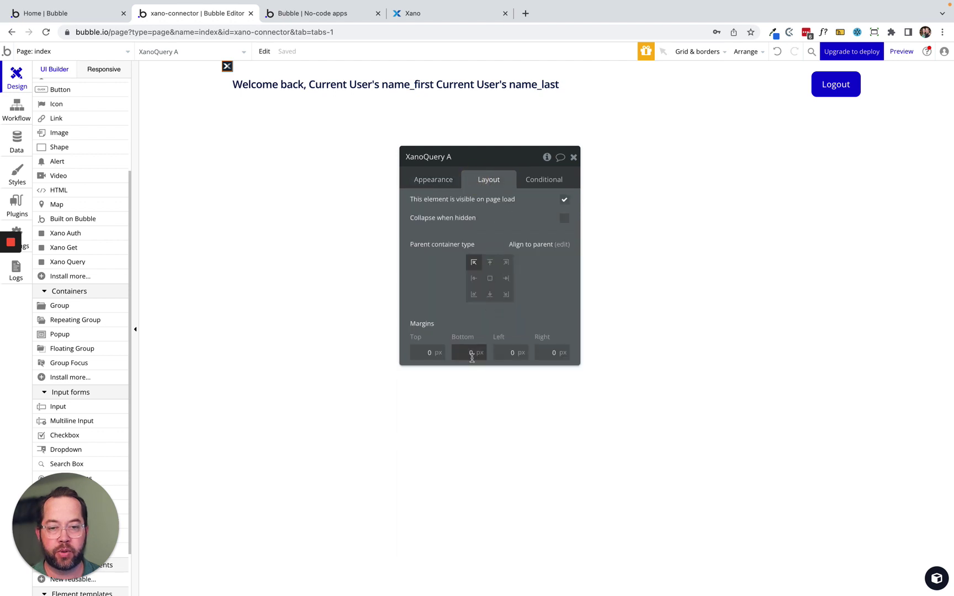
click(418, 359)
click(432, 348)
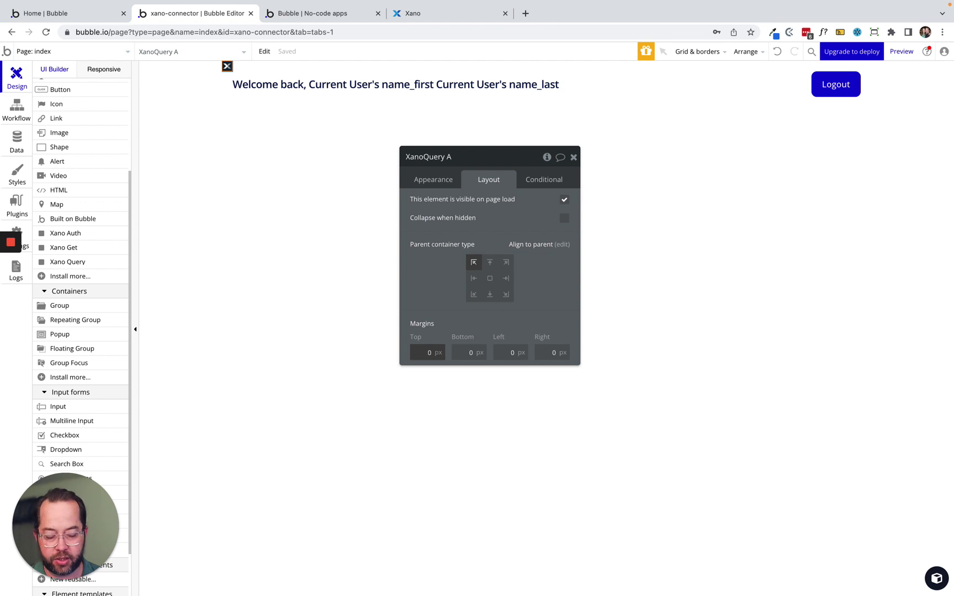
text(300)
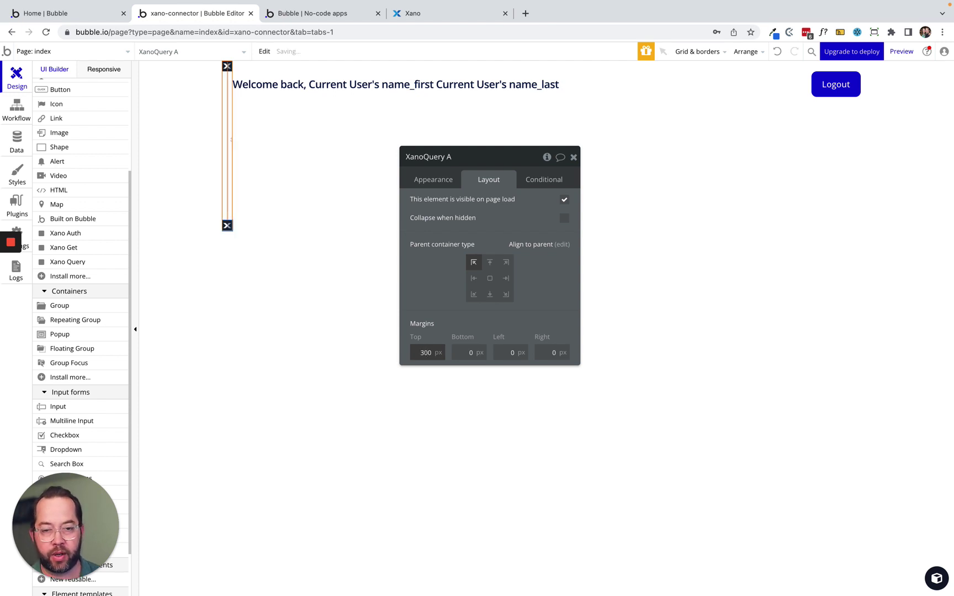
key(Delete)
click(438, 294)
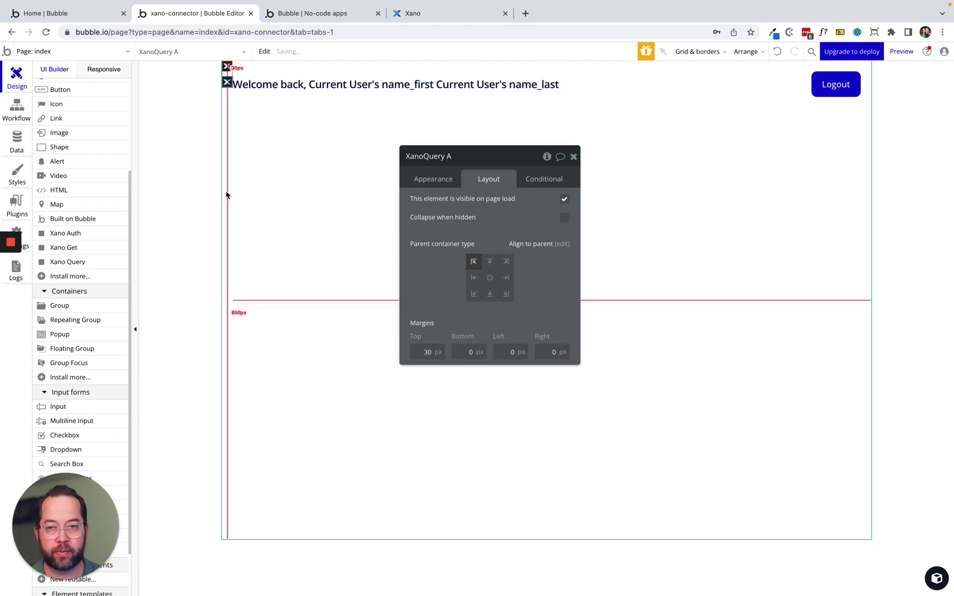
click(184, 96)
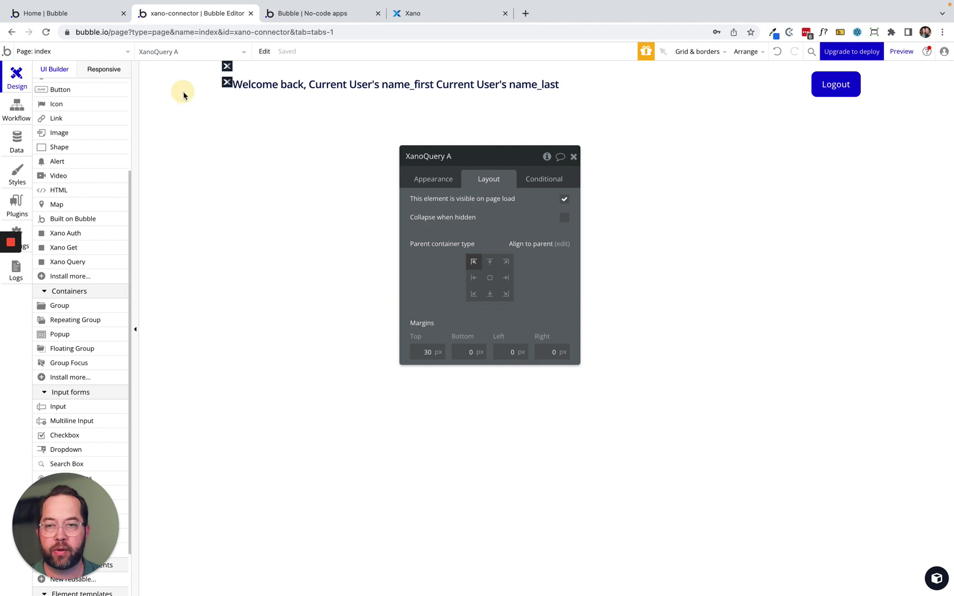
Change the query's endpoint from /user to /contact, then return to Xano's Contacts API group.
click(227, 82)
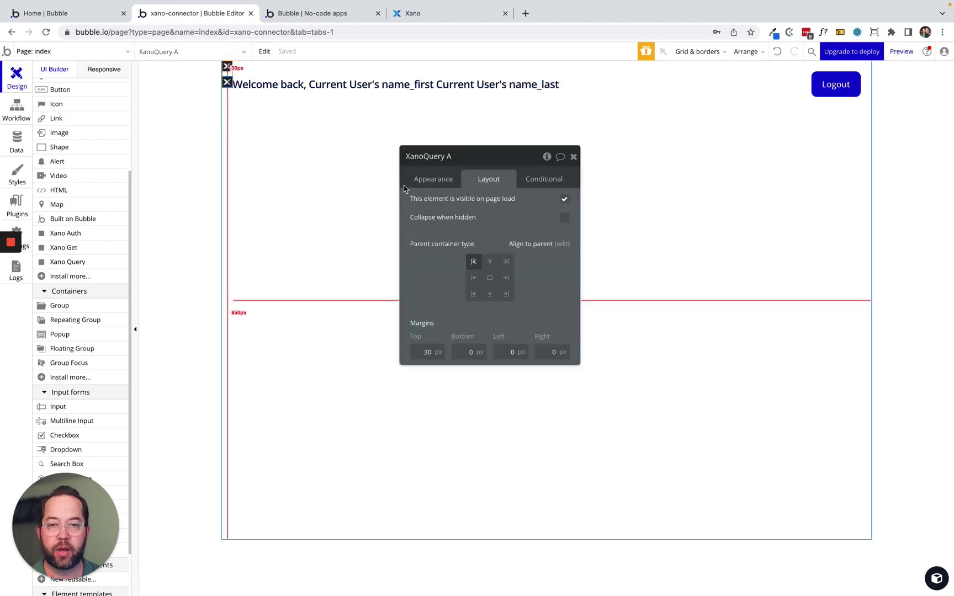
click(431, 181)
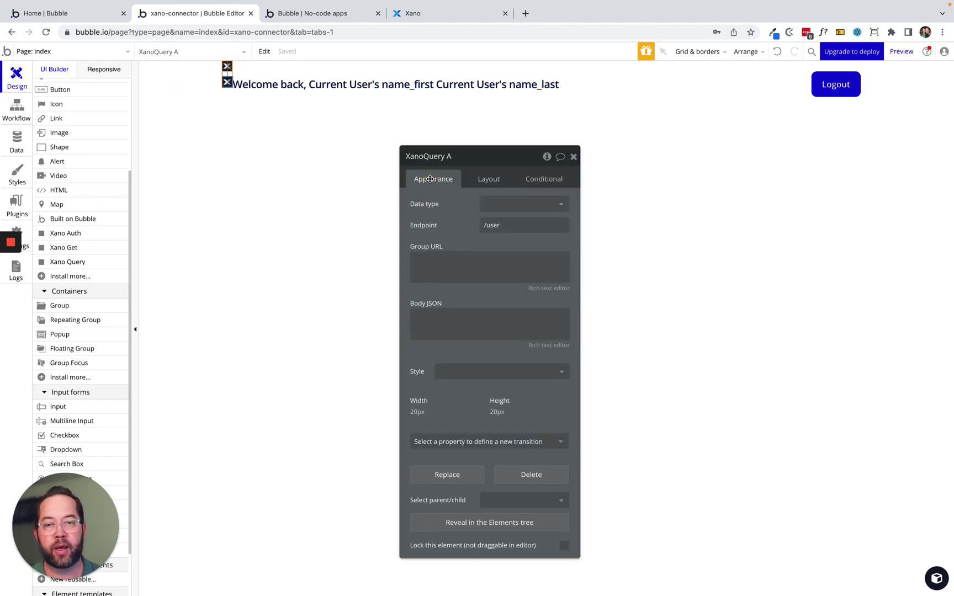
click(526, 207)
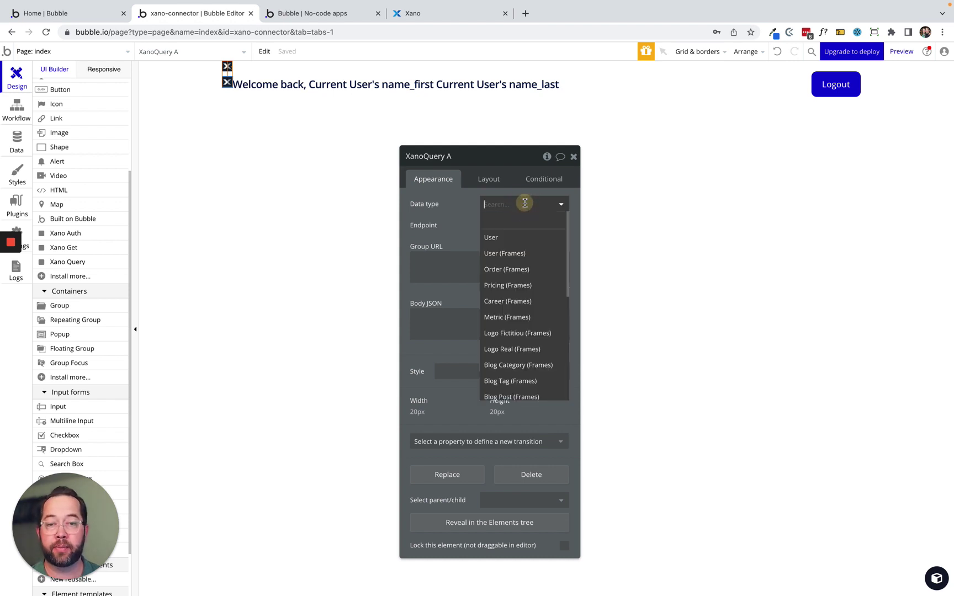
scroll(527, 326, down, 5)
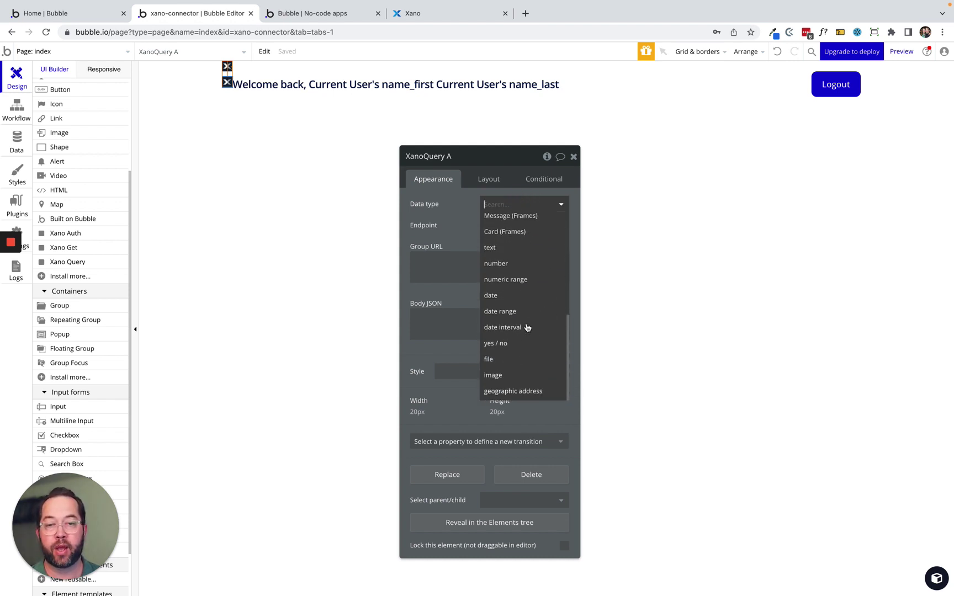
click(457, 208)
click(493, 224)
triple_click(518, 226)
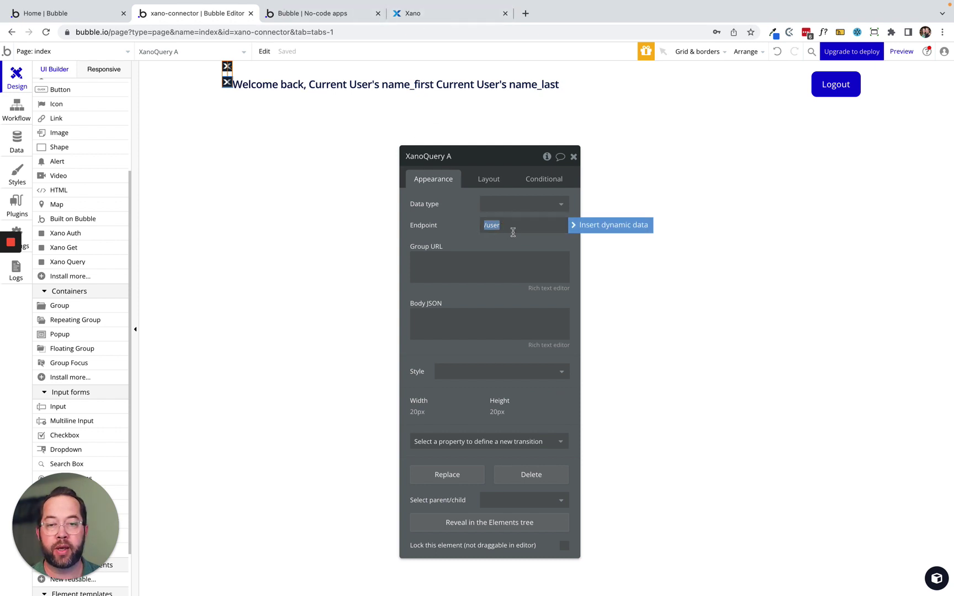
click(418, 15)
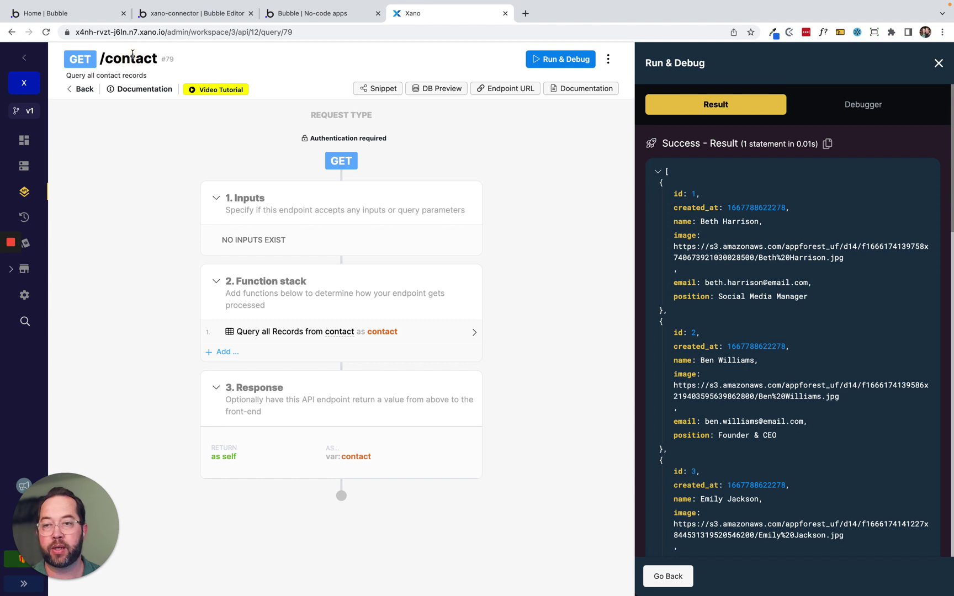
click(184, 13)
click(506, 226)
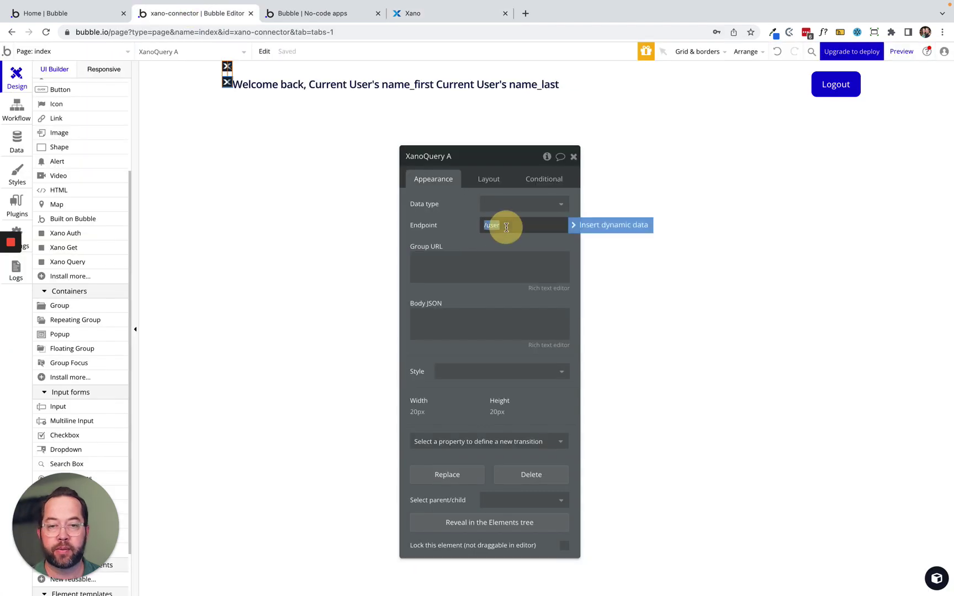
click(506, 228)
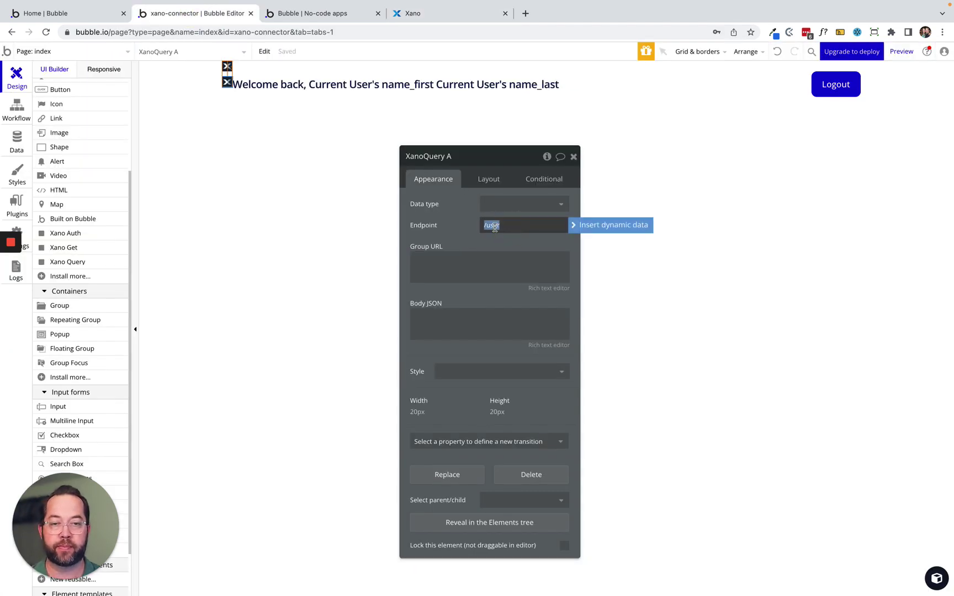
key(Right)
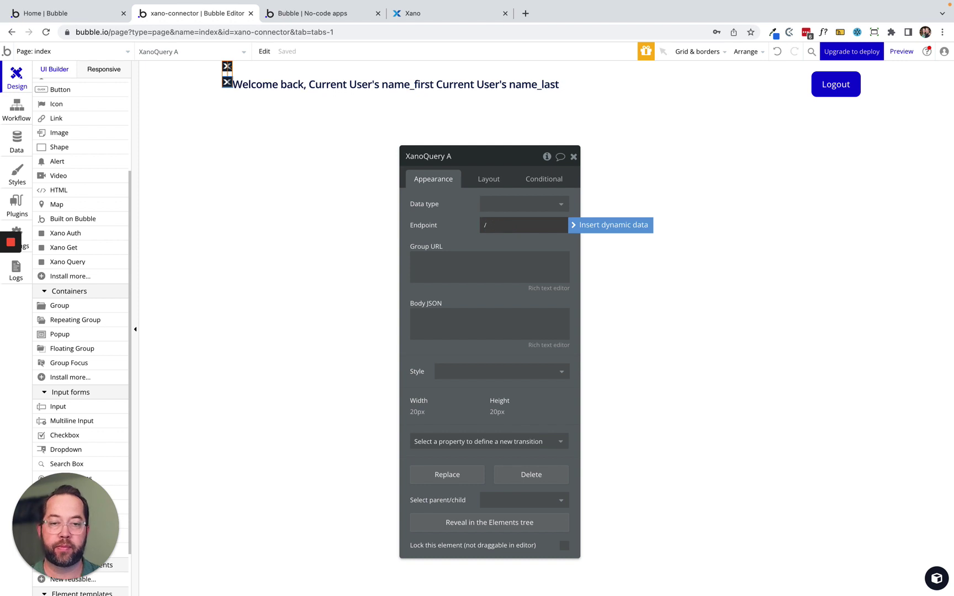
click(448, 224)
click(429, 15)
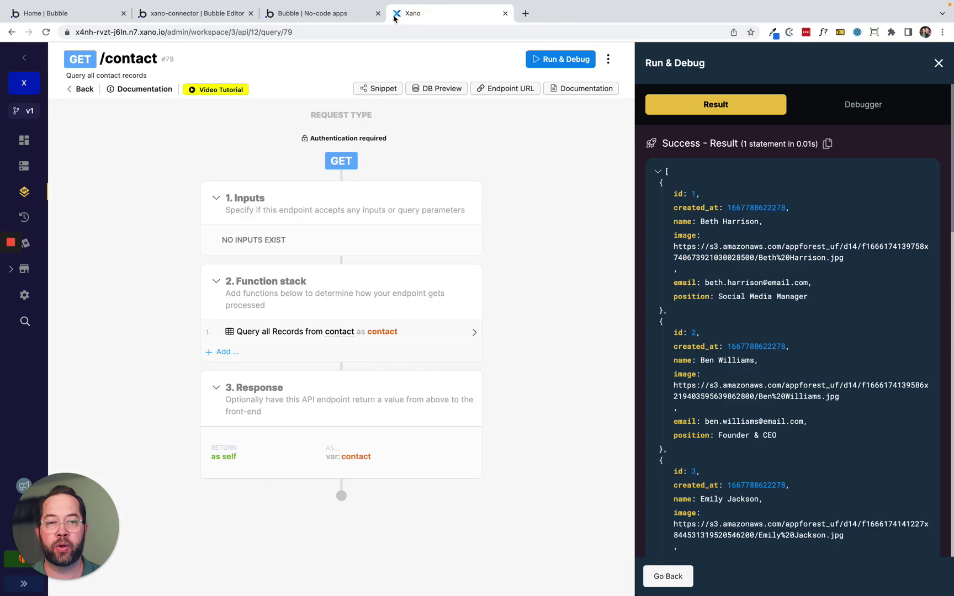
click(75, 89)
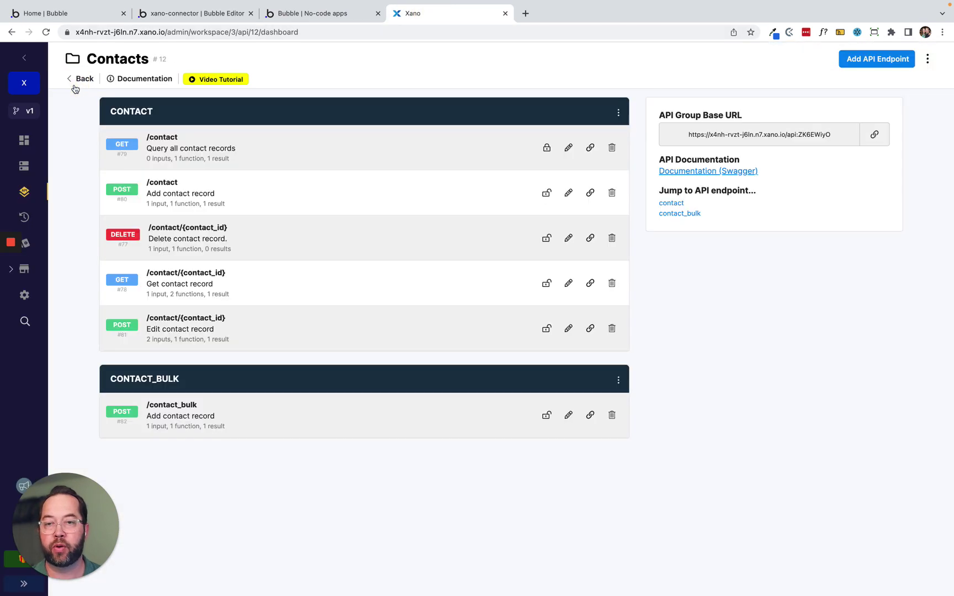
Copy the Contacts API group's base URL in Xano and go to the Bubble app tab.
click(874, 135)
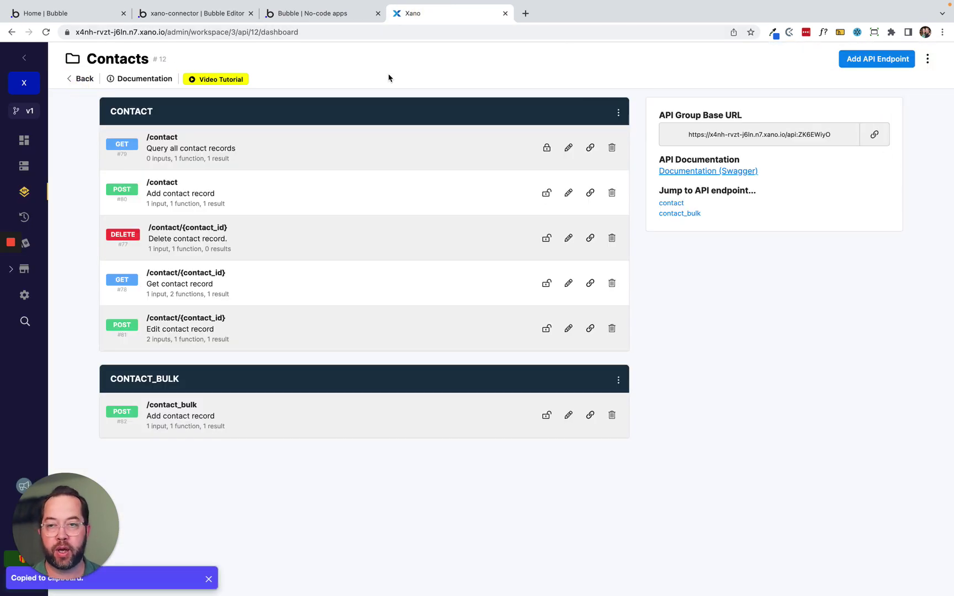
click(874, 134)
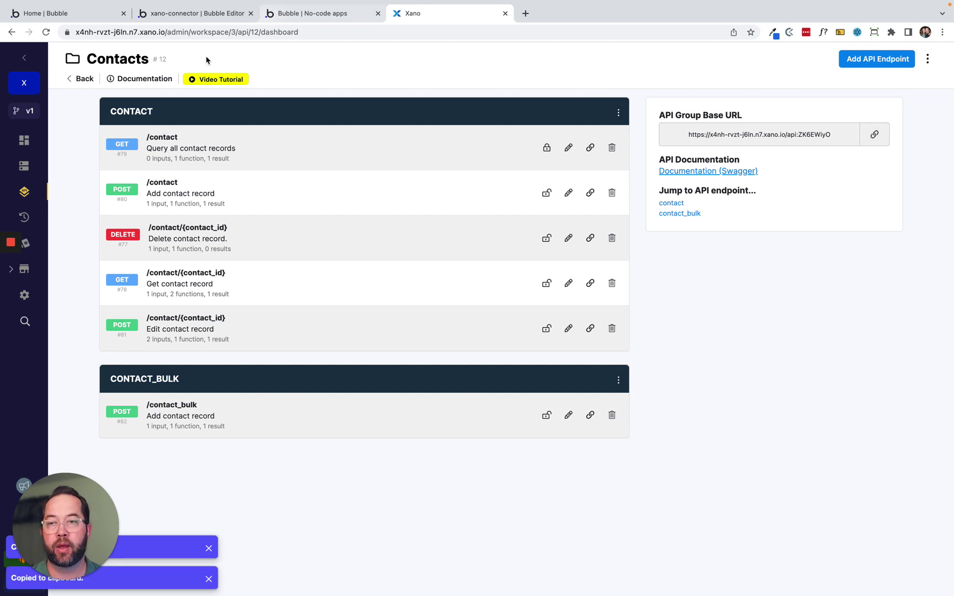
click(79, 79)
click(238, 321)
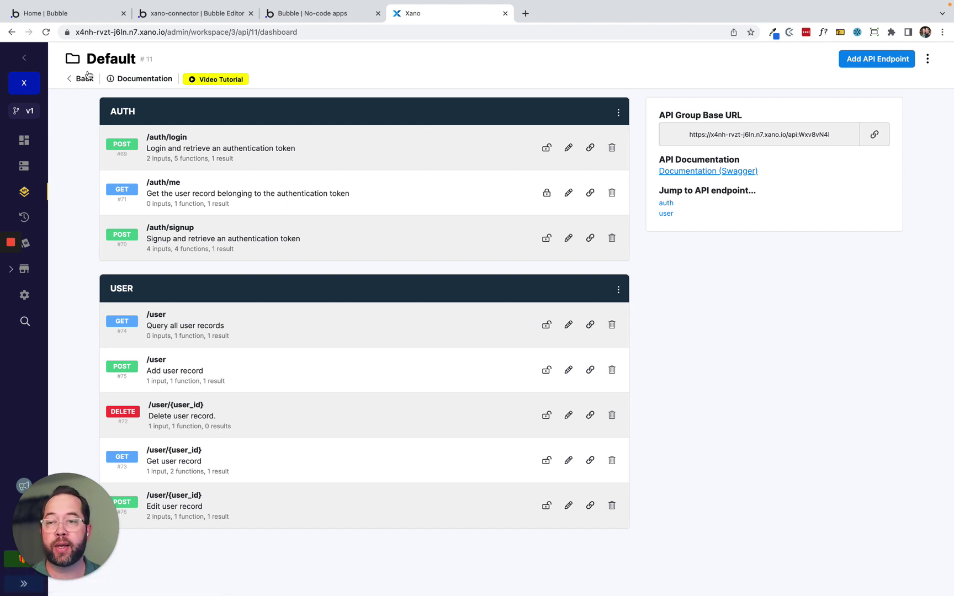
mouse_move(2, 216)
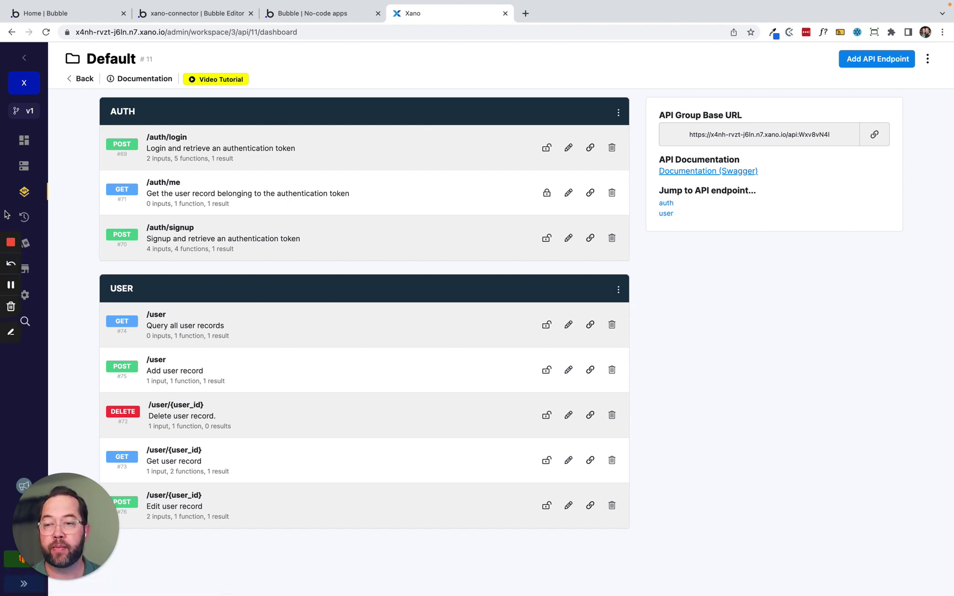
click(74, 80)
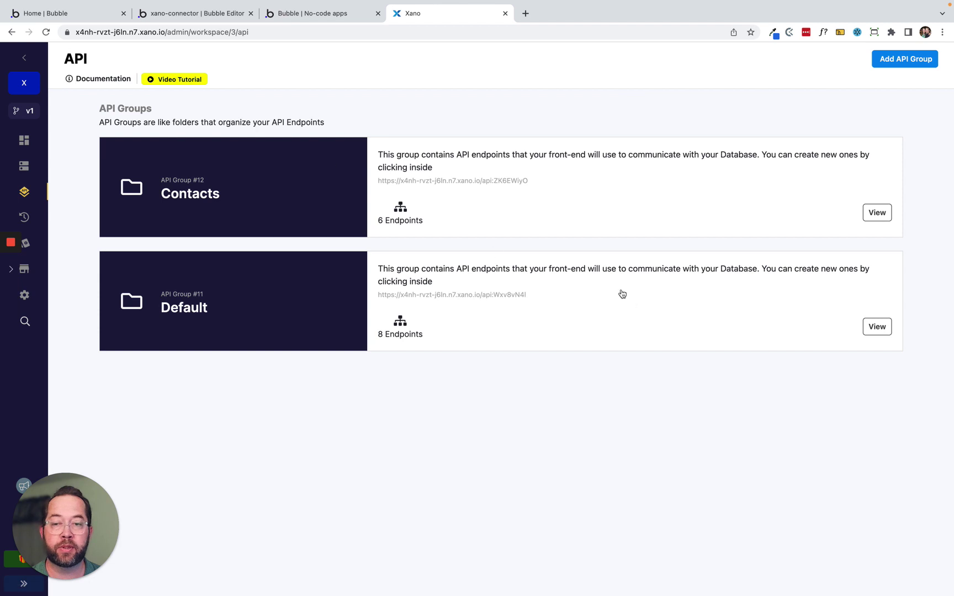
click(580, 168)
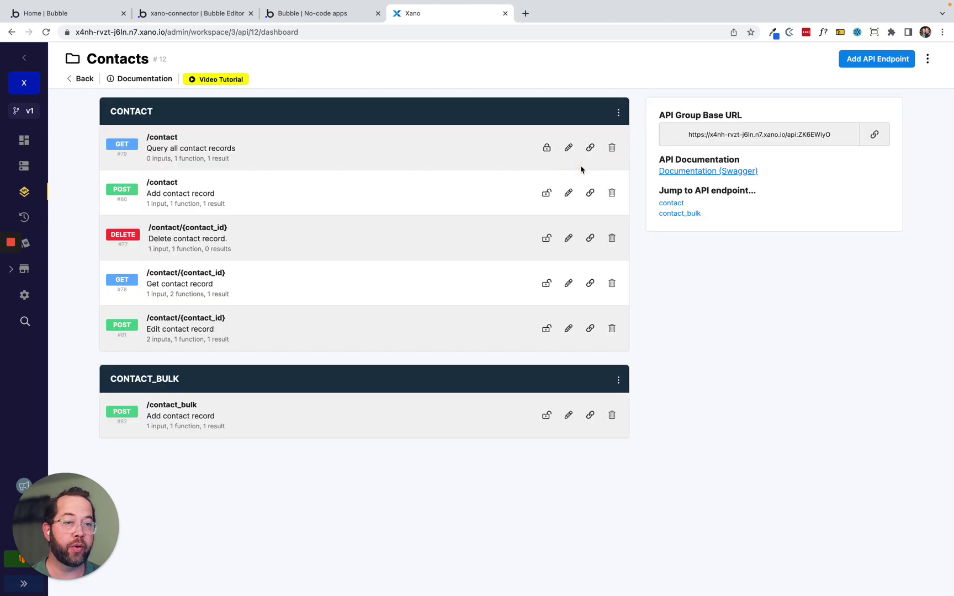
click(874, 134)
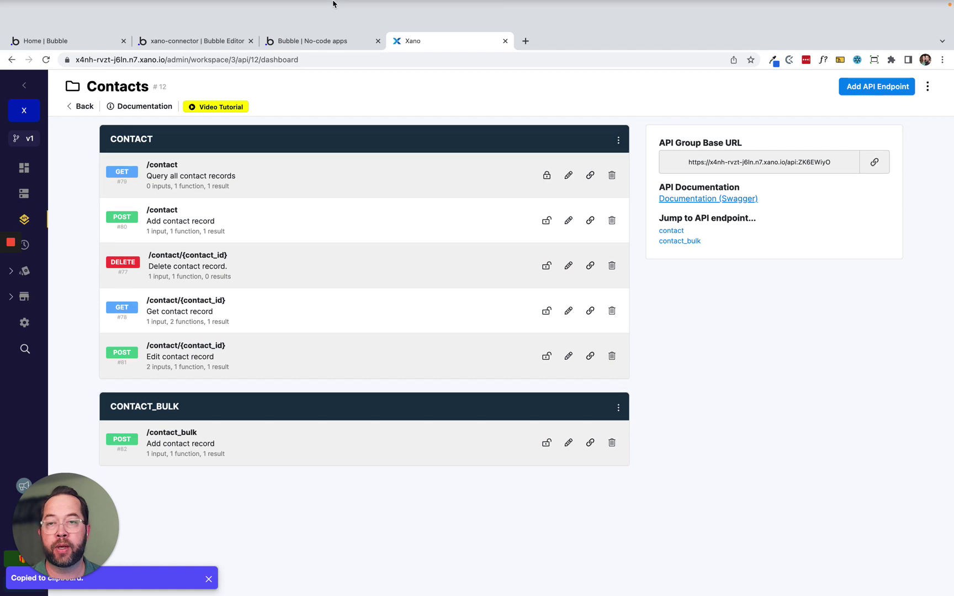
click(311, 42)
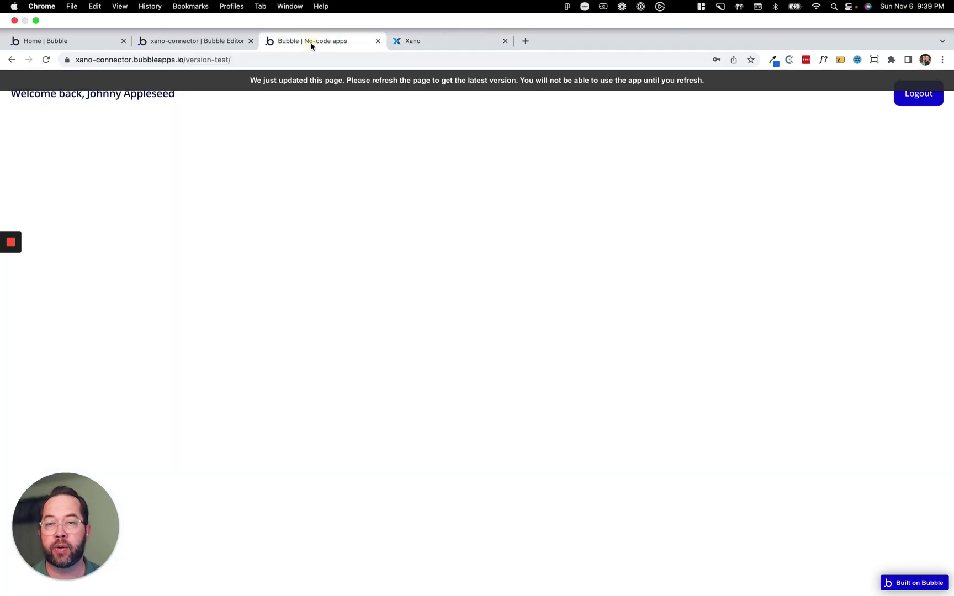
Paste the Xano Contacts base URL into XanoQuery A's Group URL, leaving body JSON empty.
click(187, 42)
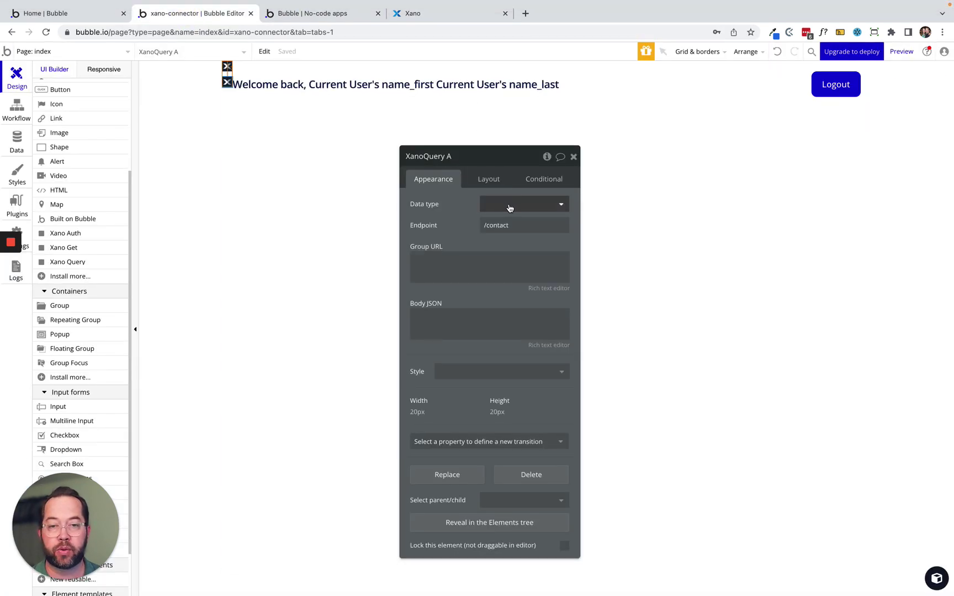
click(483, 265)
key(super+v)
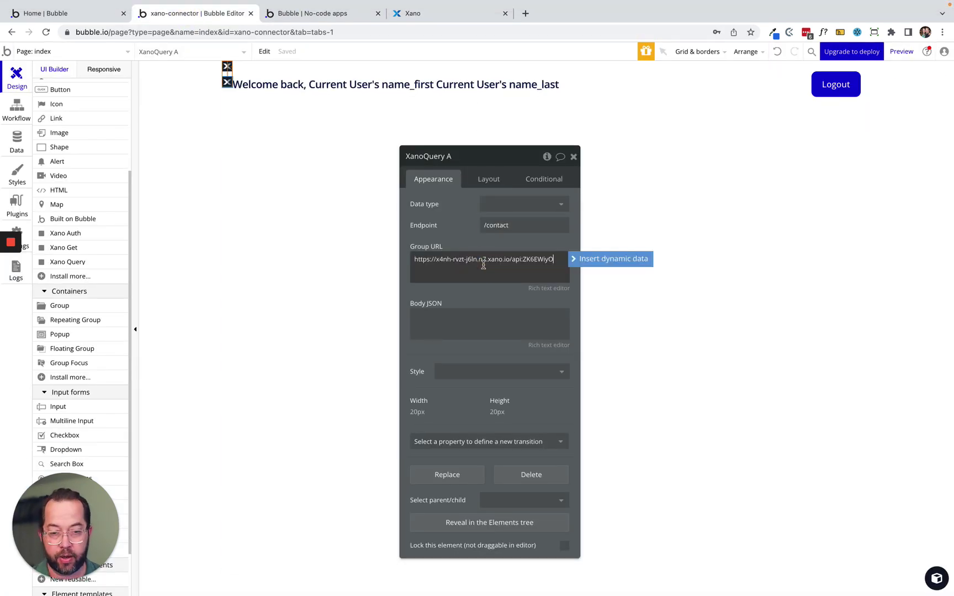
click(472, 293)
click(438, 317)
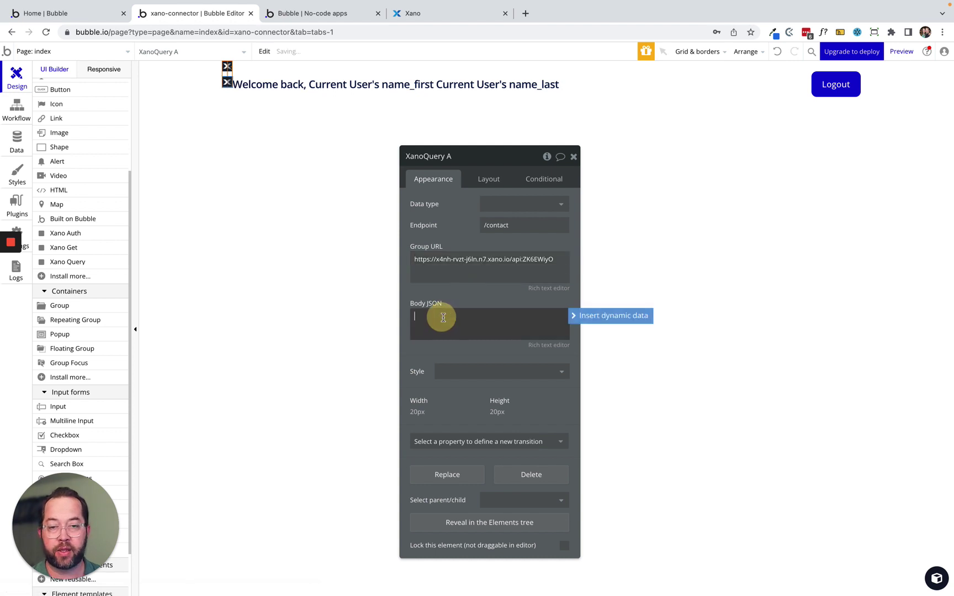
click(470, 295)
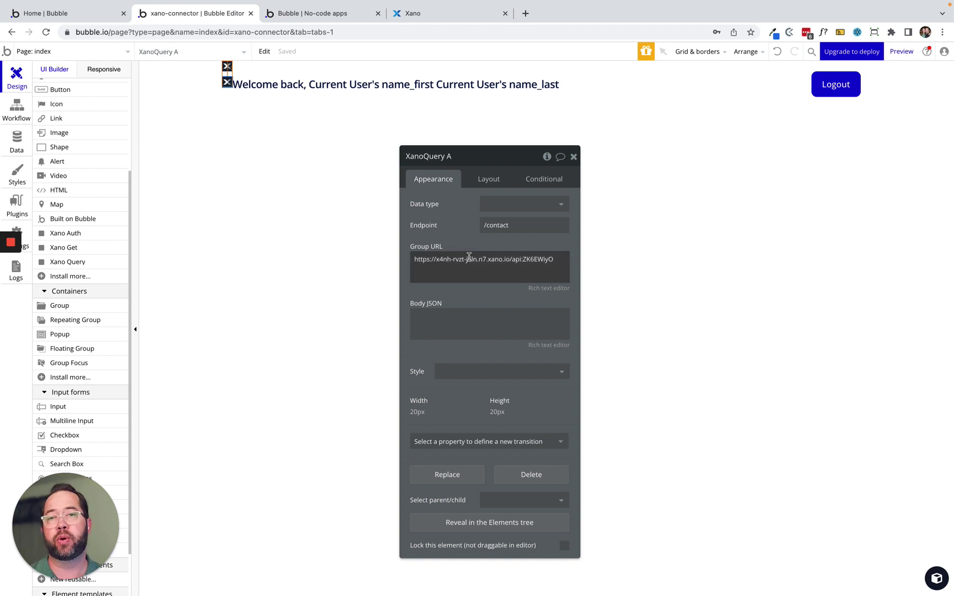
drag(449, 223, 411, 165)
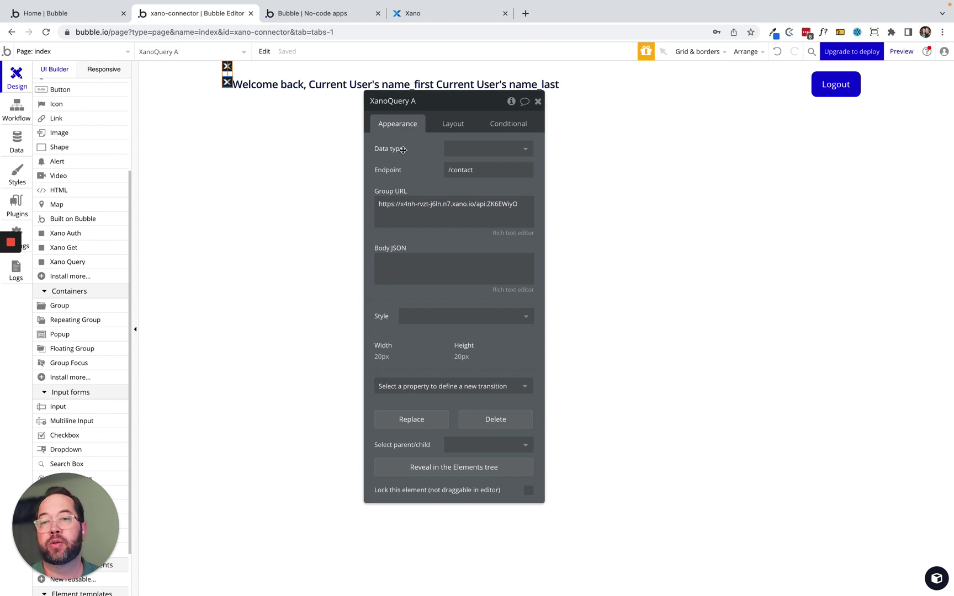
Add another API in the API Connector plugin and name it 'Xano Connector Demo'.
click(10, 211)
click(135, 117)
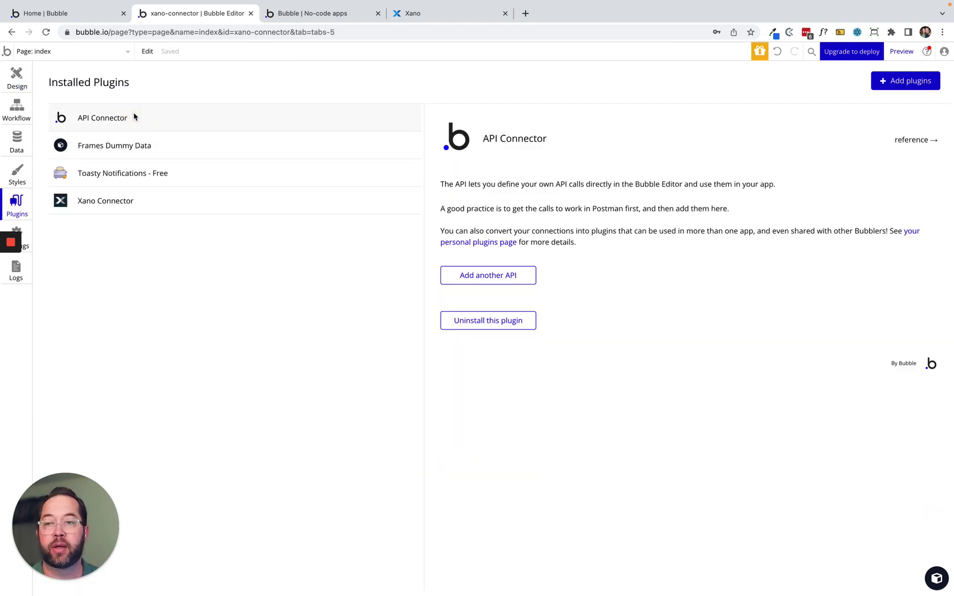
click(485, 276)
click(543, 281)
key(ctrl+a)
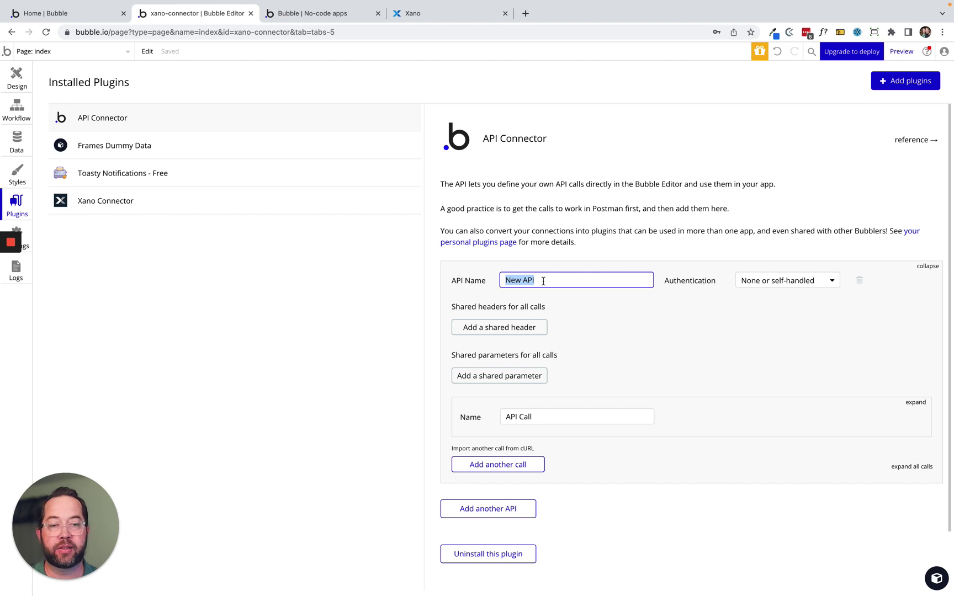
text(Xano Conne)
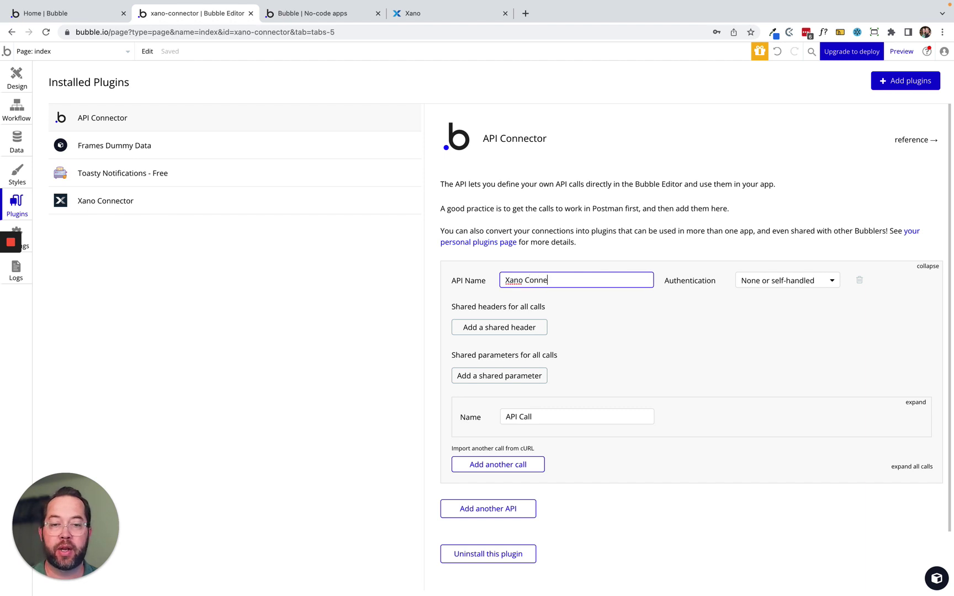
text(ctor Demo)
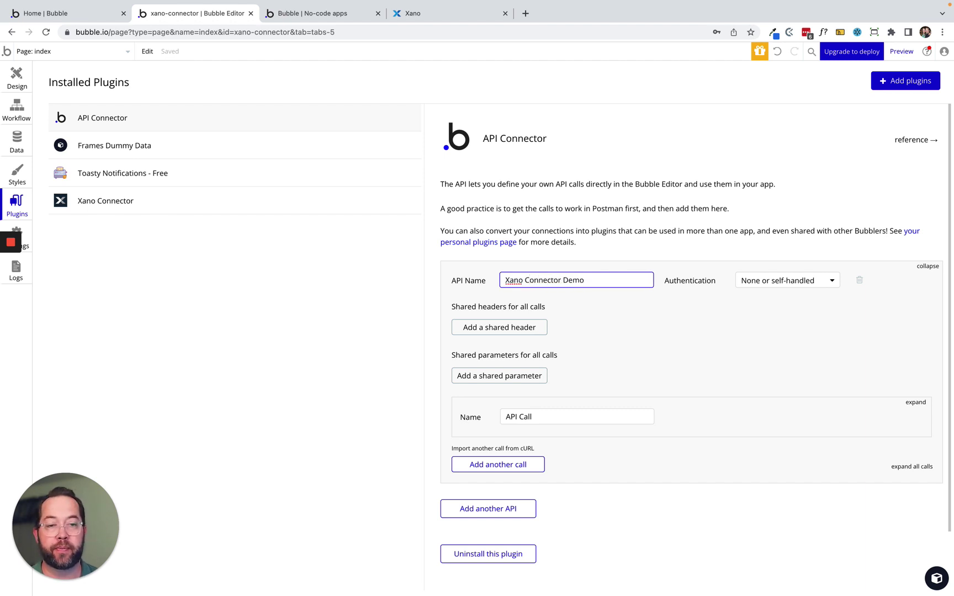
click(611, 309)
Expand the new API call, rename it 'Xano Contact', and switch to the Xano tab.
scroll(646, 302, down, 2)
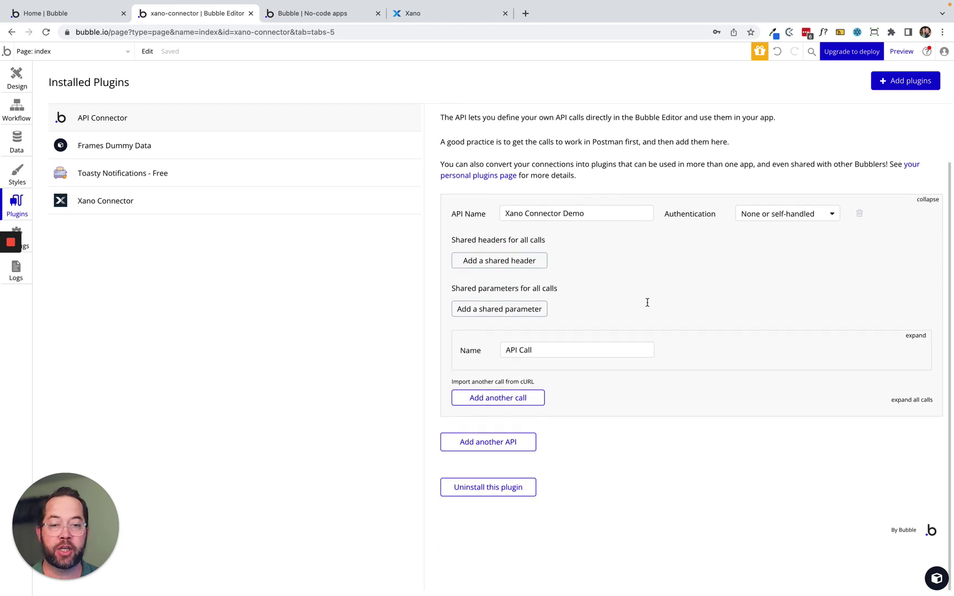
click(915, 335)
scroll(684, 310, down, 6)
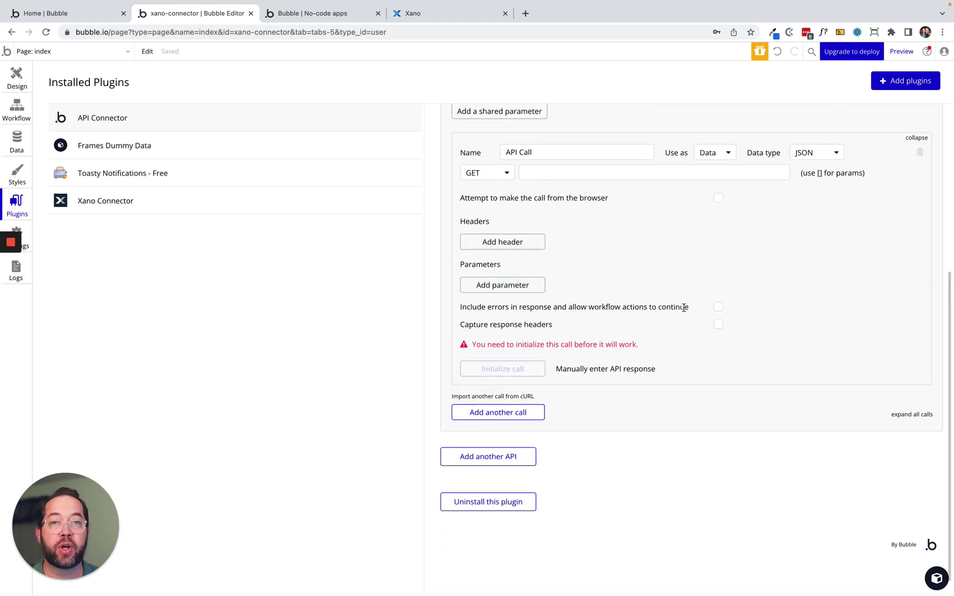
scroll(683, 307, down, 1)
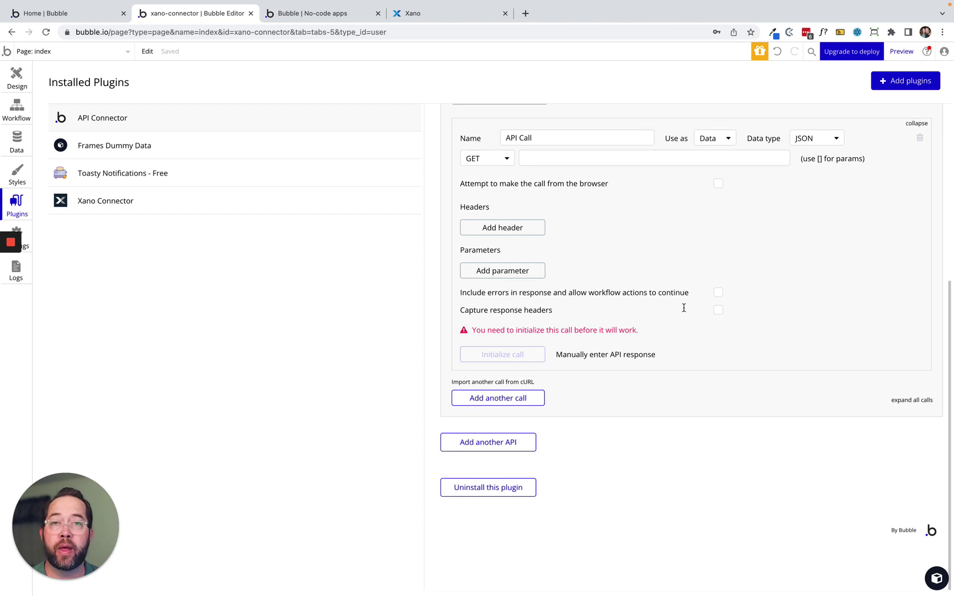
triple_click(519, 136)
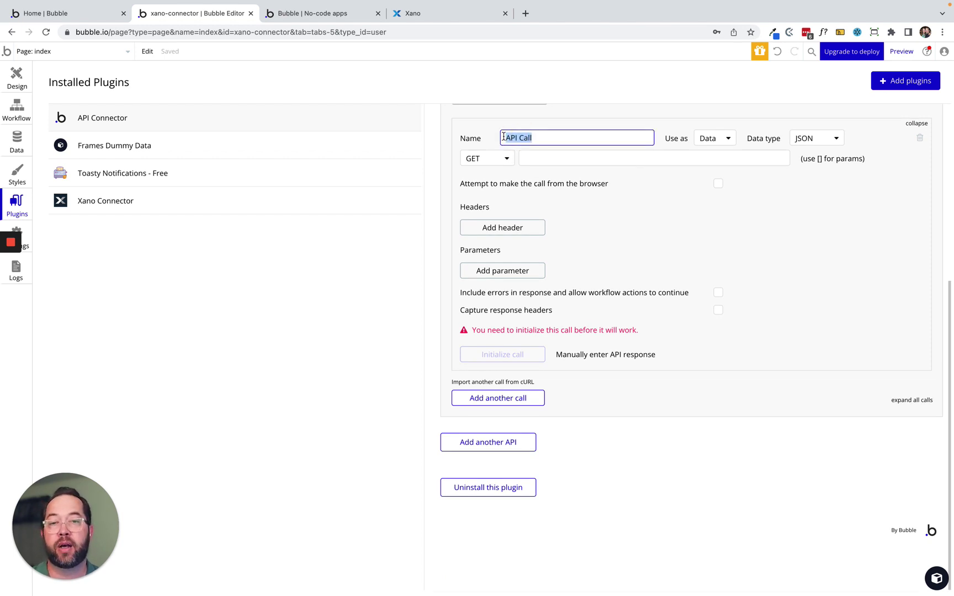
text(Xano Contact)
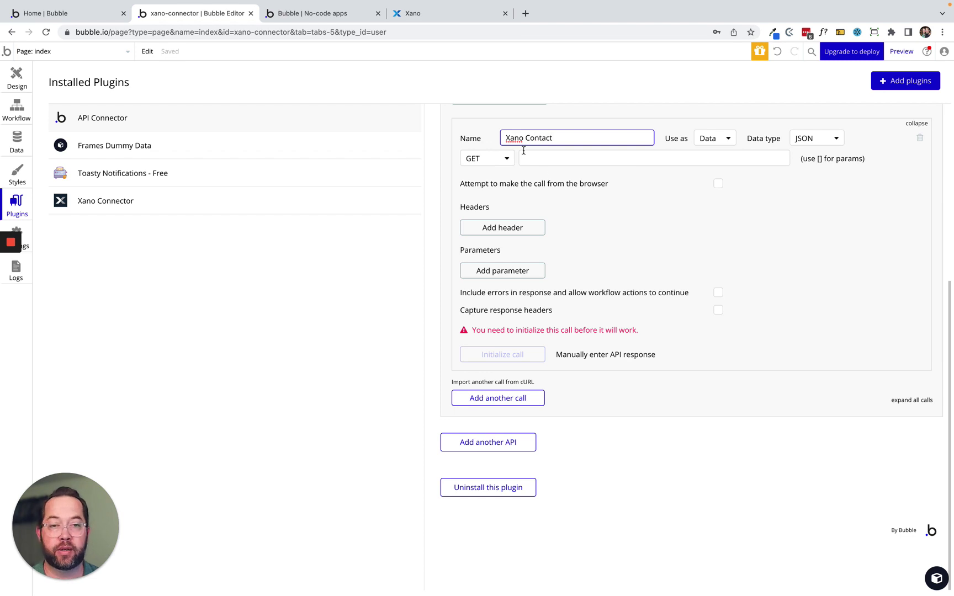
click(635, 186)
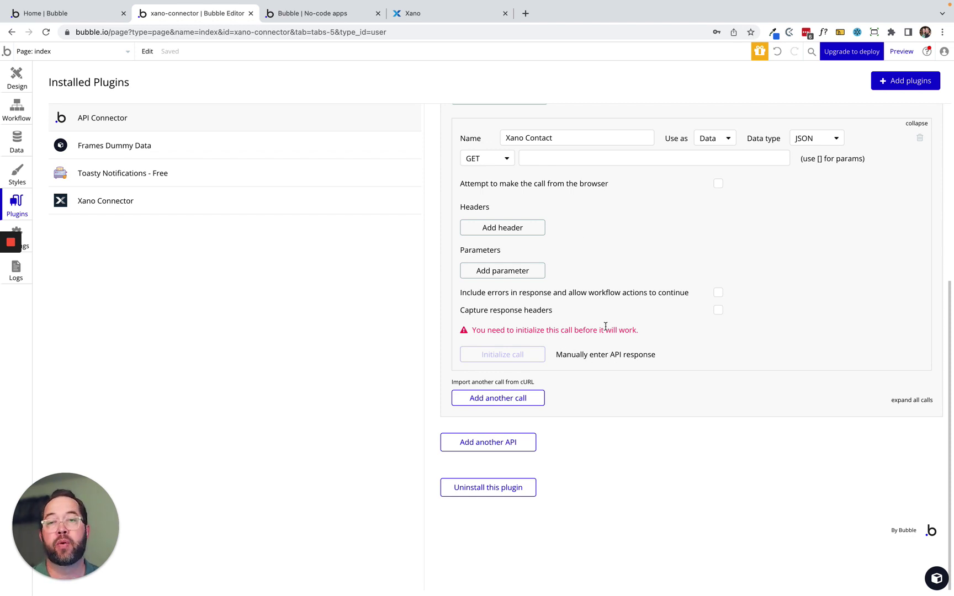
click(437, 12)
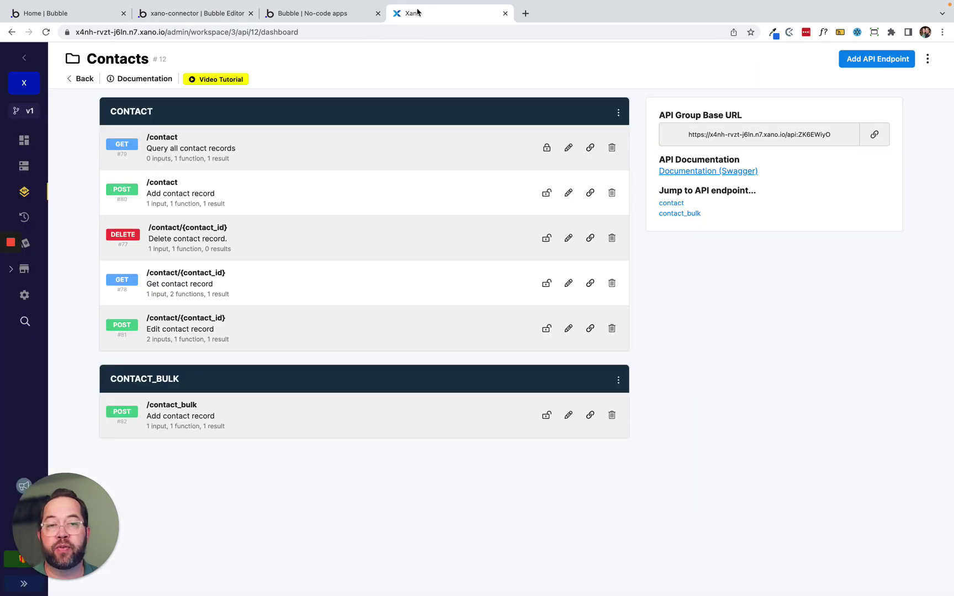
Run the GET /contact endpoint from Xano's Run & Debug panel.
click(281, 151)
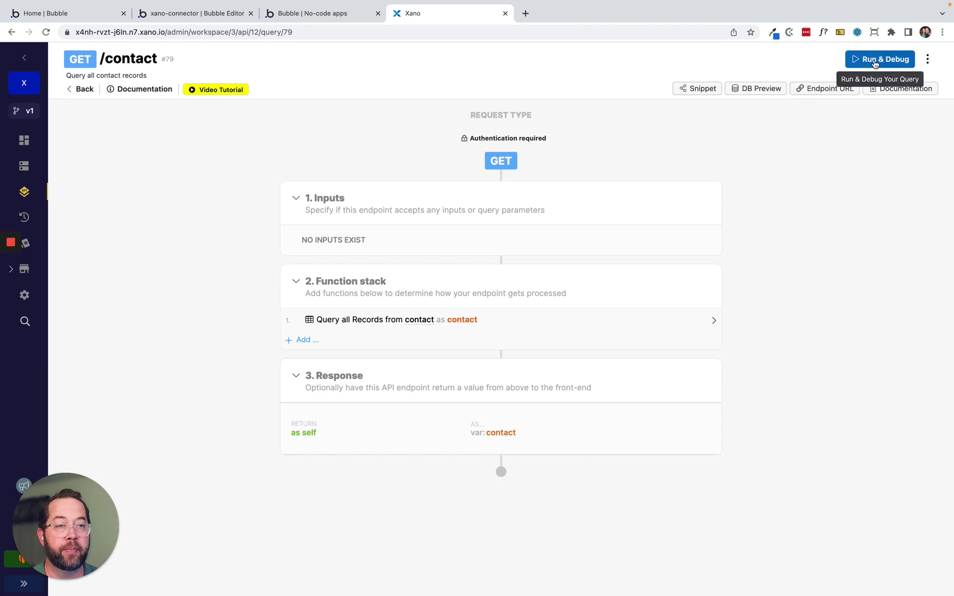
click(880, 59)
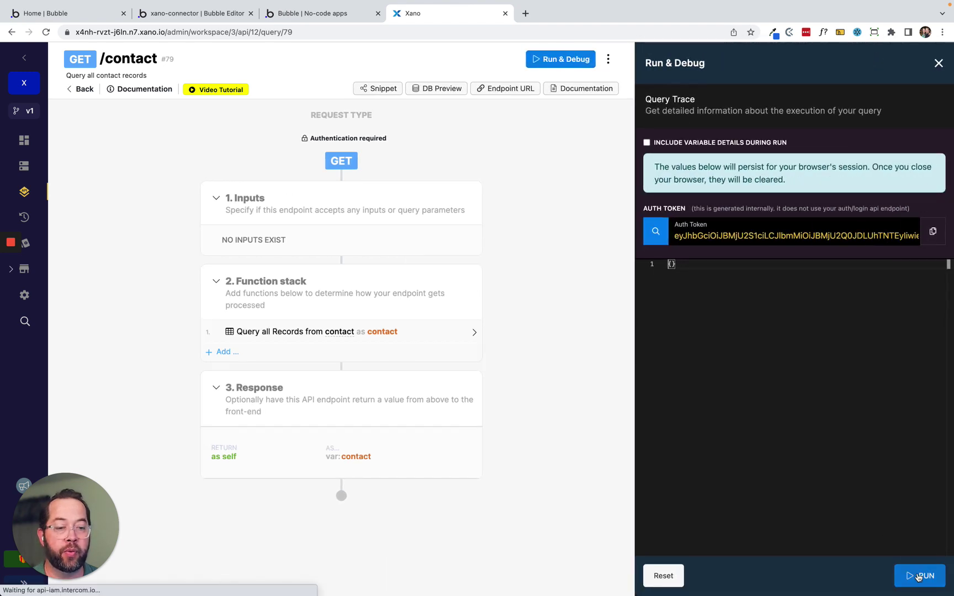
click(919, 576)
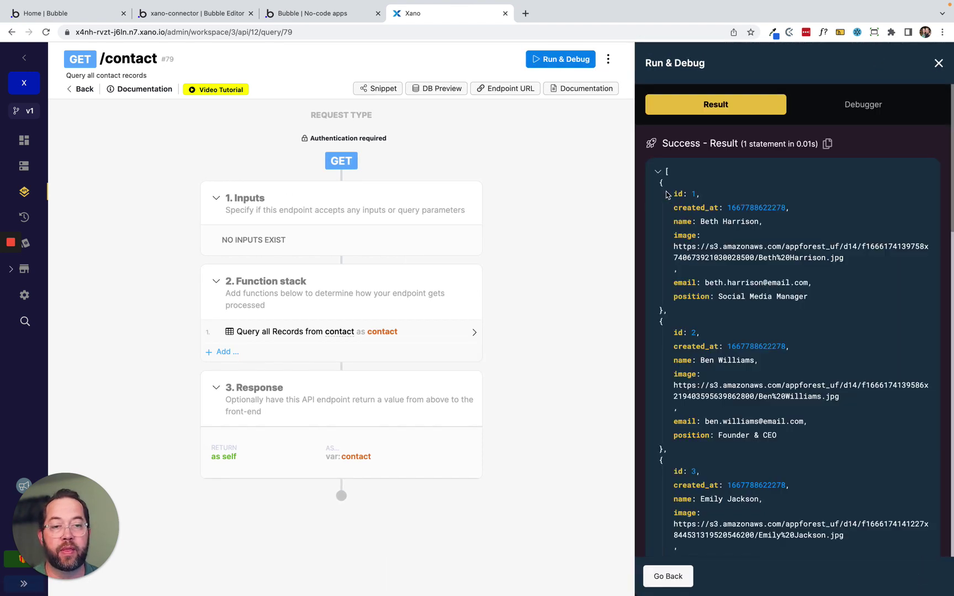
Copy the full JSON result listing all contact records.
mouse_move(662, 184)
mouse_down()
mouse_move(663, 310)
mouse_move(651, 172)
mouse_up()
click(663, 310)
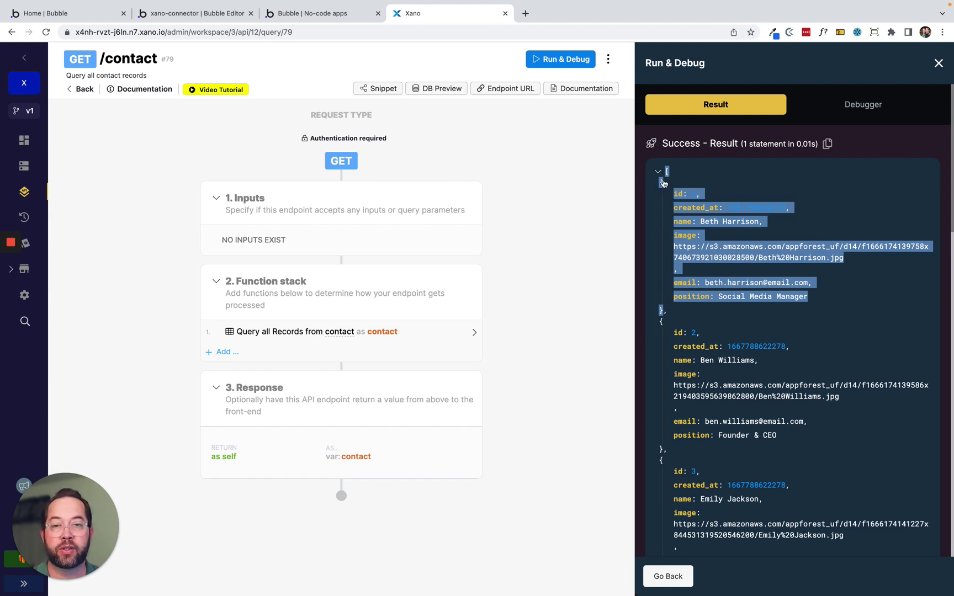
click(711, 202)
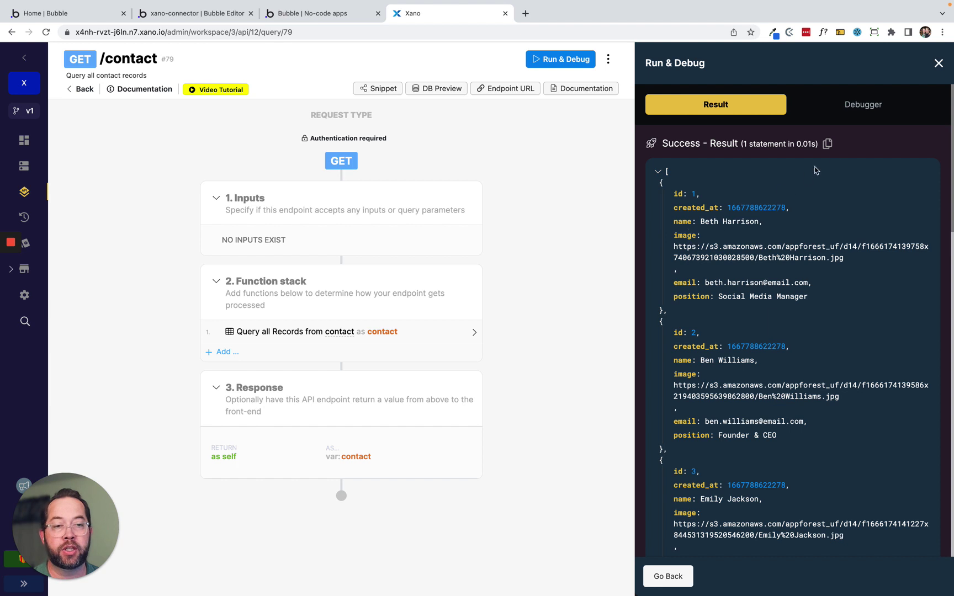
click(827, 144)
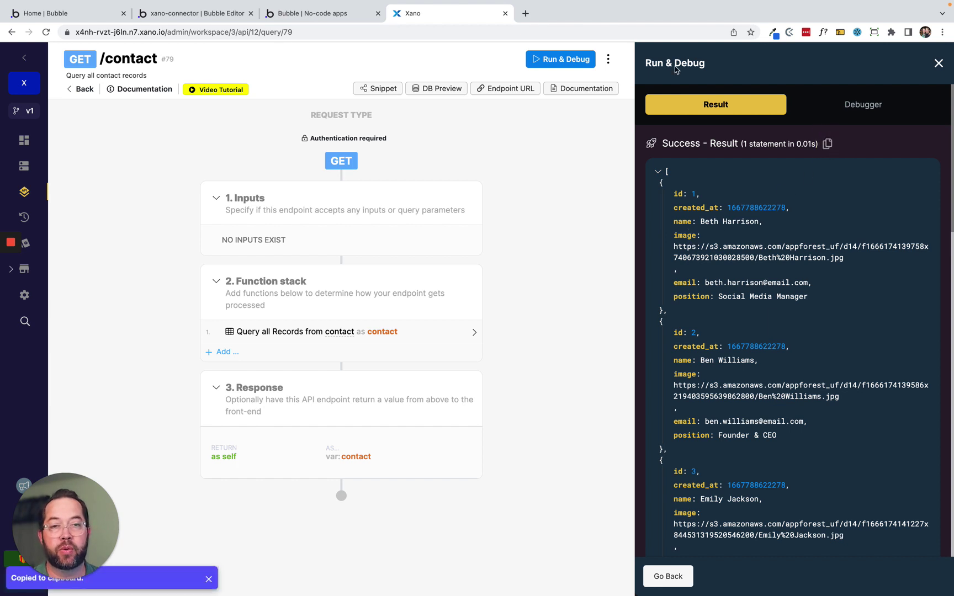
click(526, 13)
Paste and validate the contact JSON on jsonlint.com, then copy the first contact record.
text(jso)
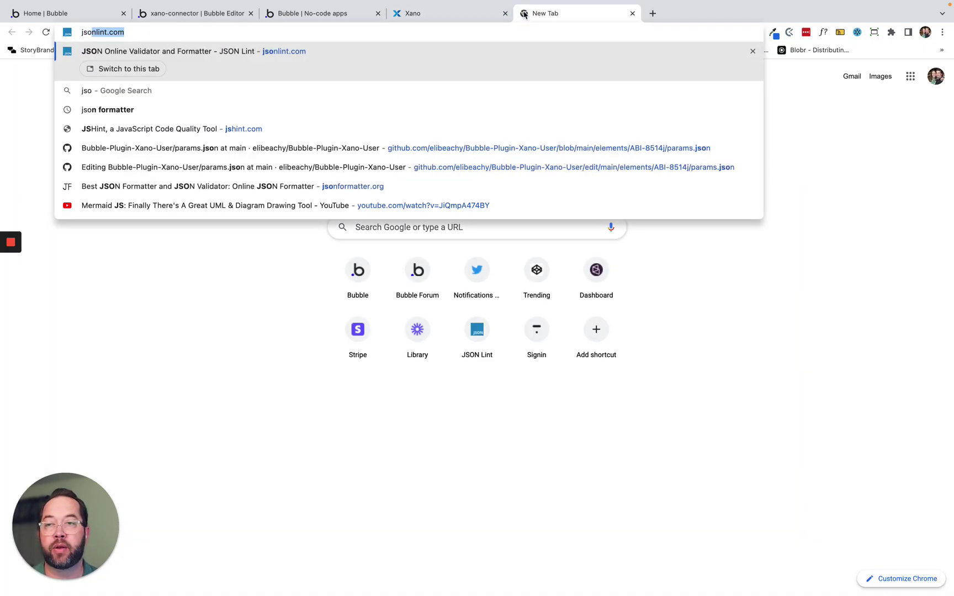
key(Return)
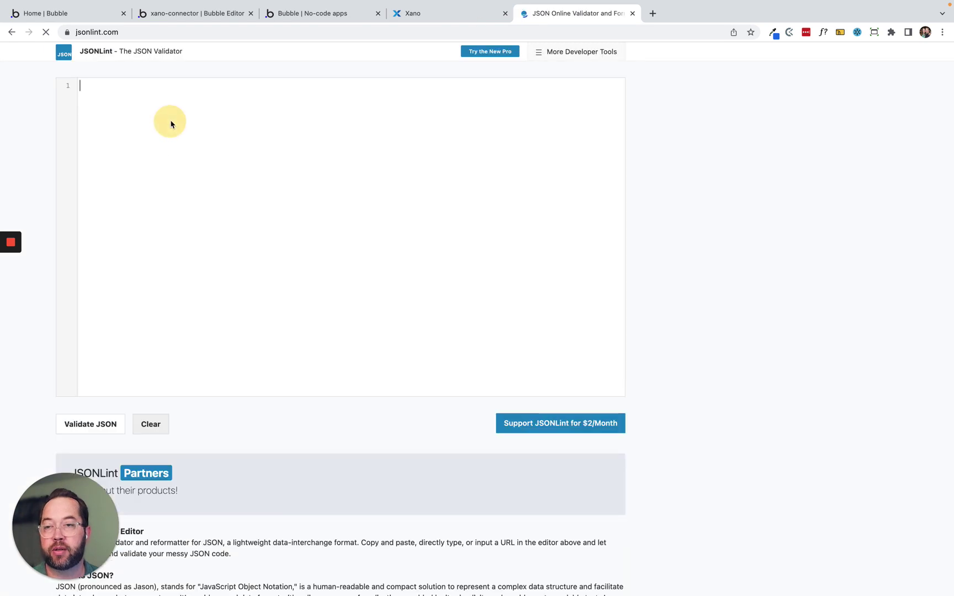
key(super+v)
click(94, 426)
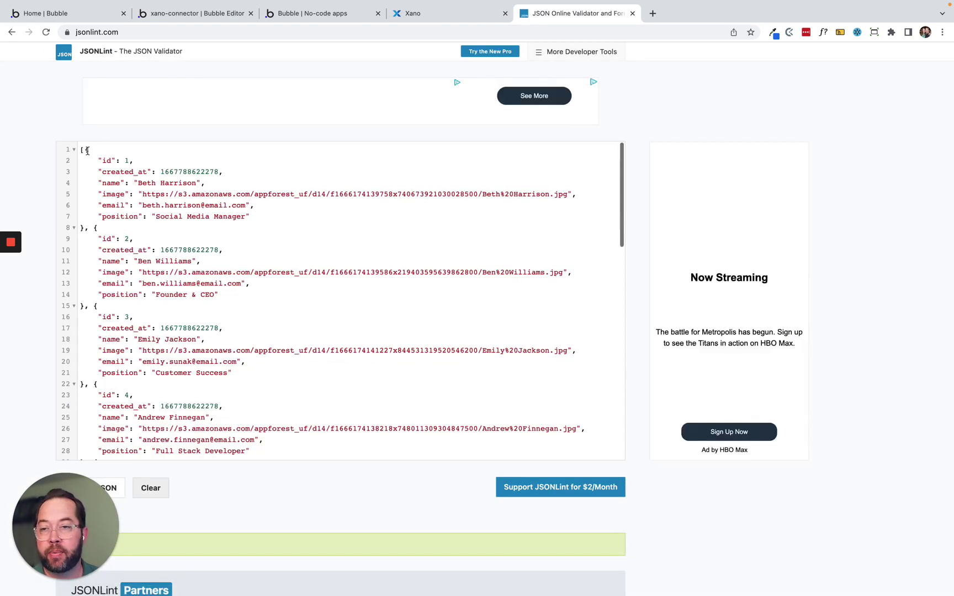
drag(86, 151, 82, 227)
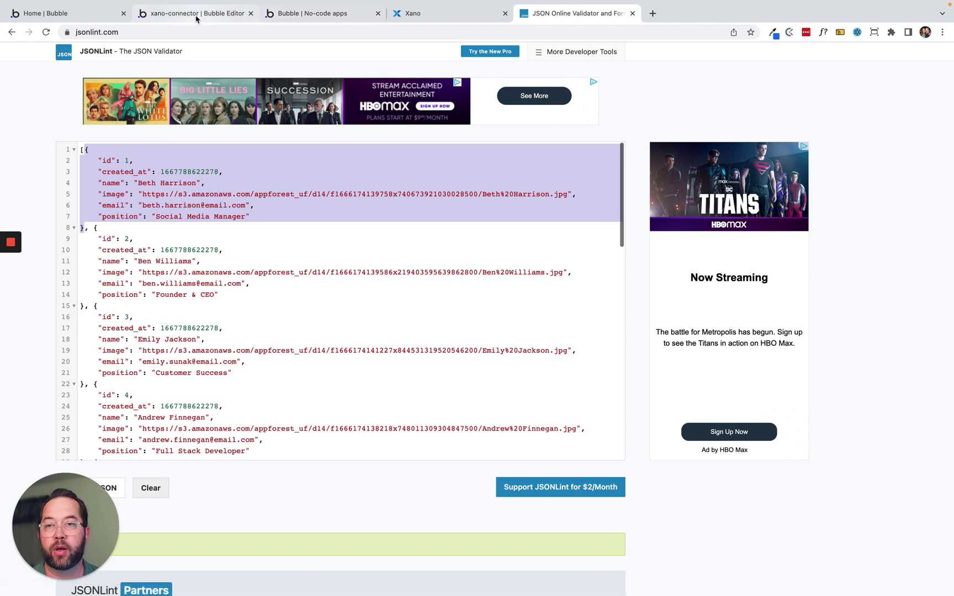
click(228, 15)
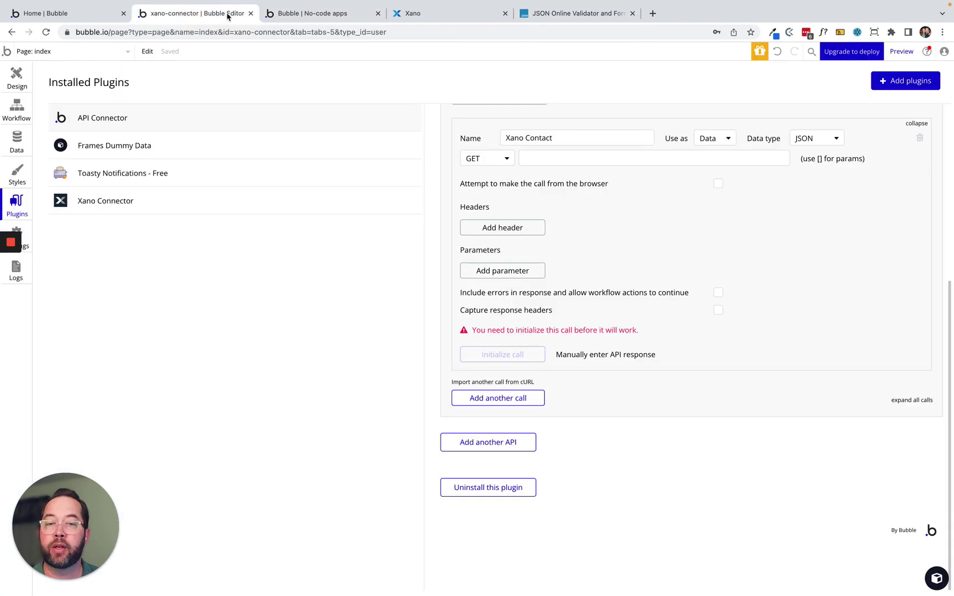
Paste the first contact record as the Xano Contact call's manual sample response and save it.
click(600, 357)
click(426, 121)
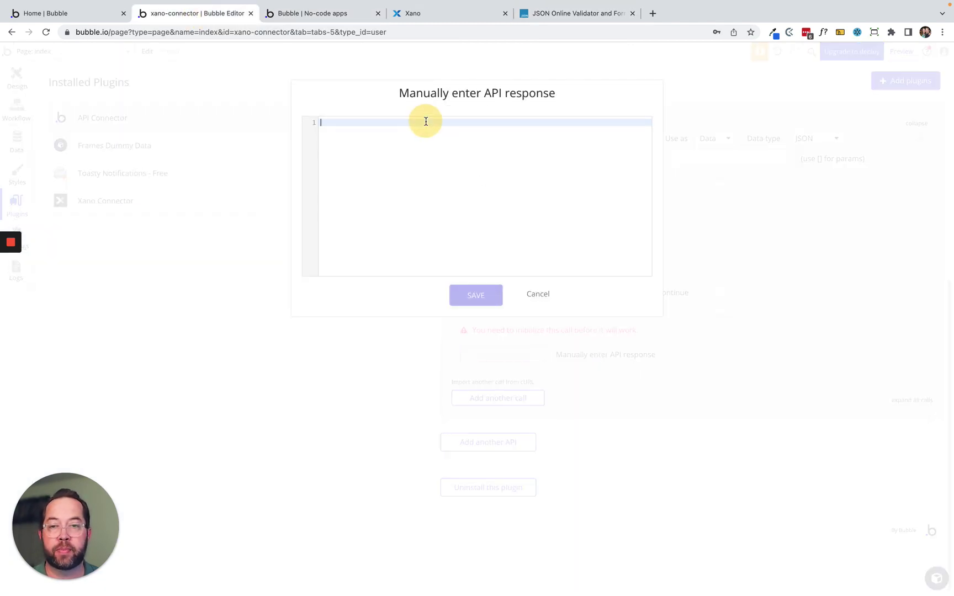
key(super+v)
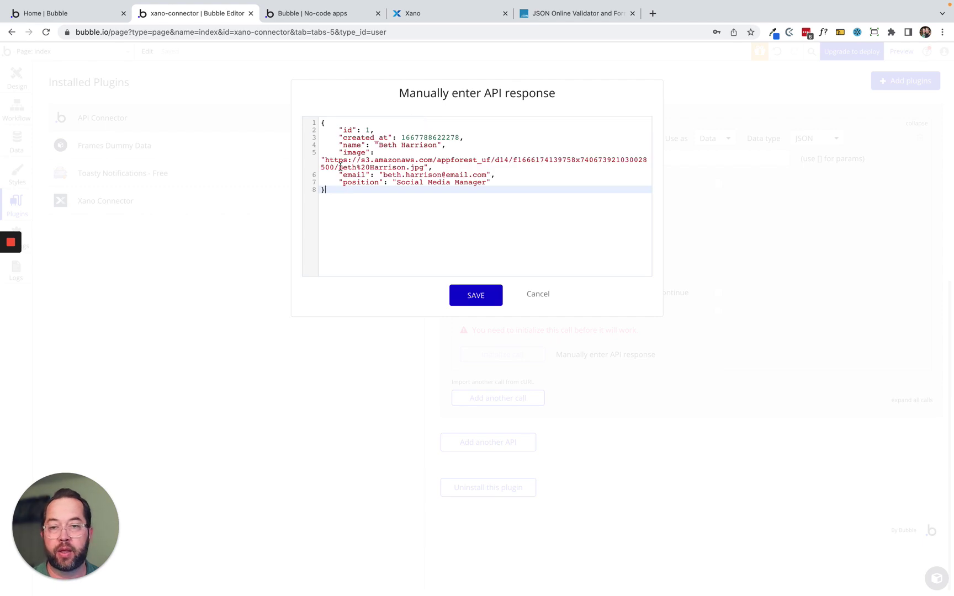
click(475, 294)
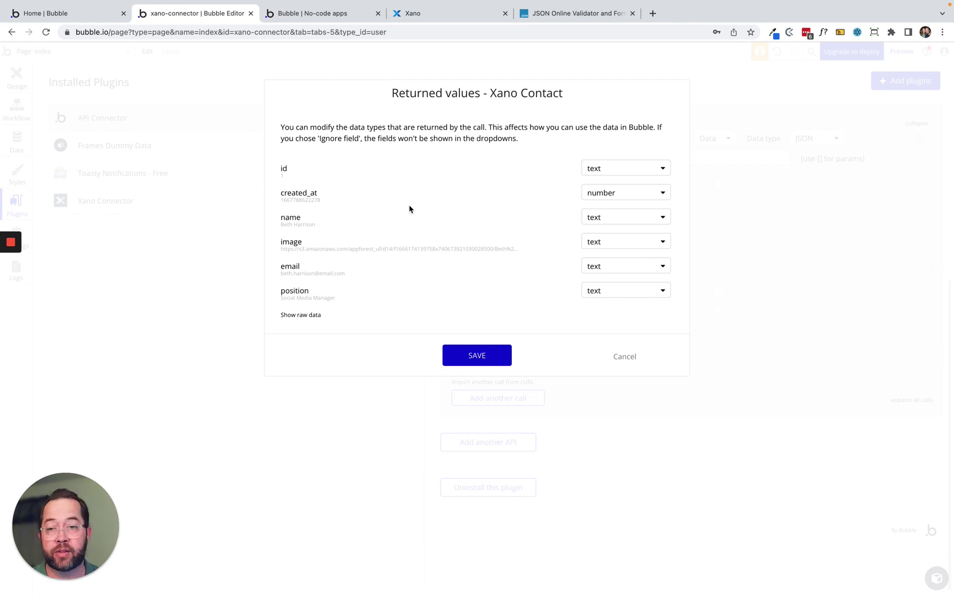
Set returned value created_at to date and image to image, save, and collapse the call.
click(616, 193)
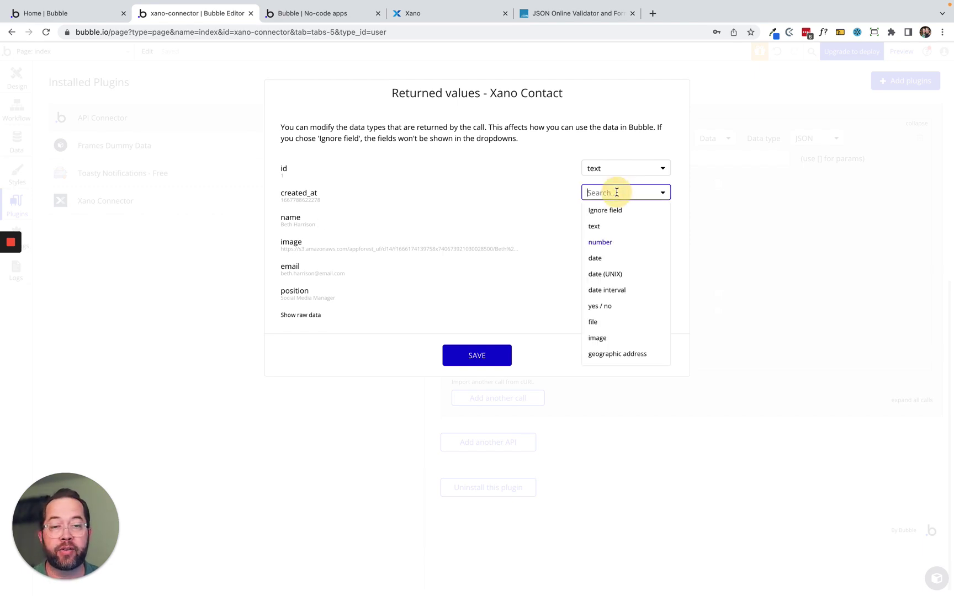
click(607, 259)
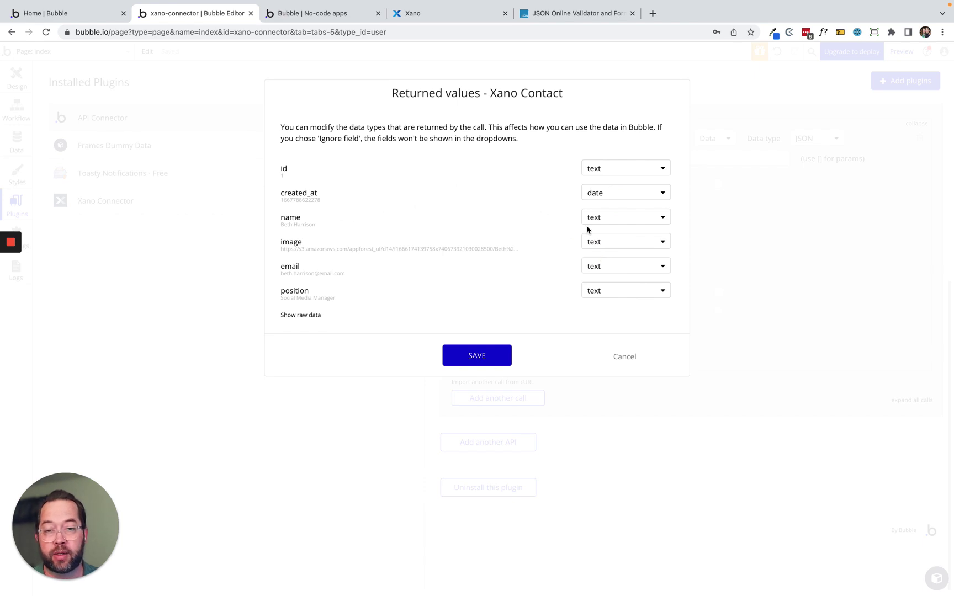
click(599, 241)
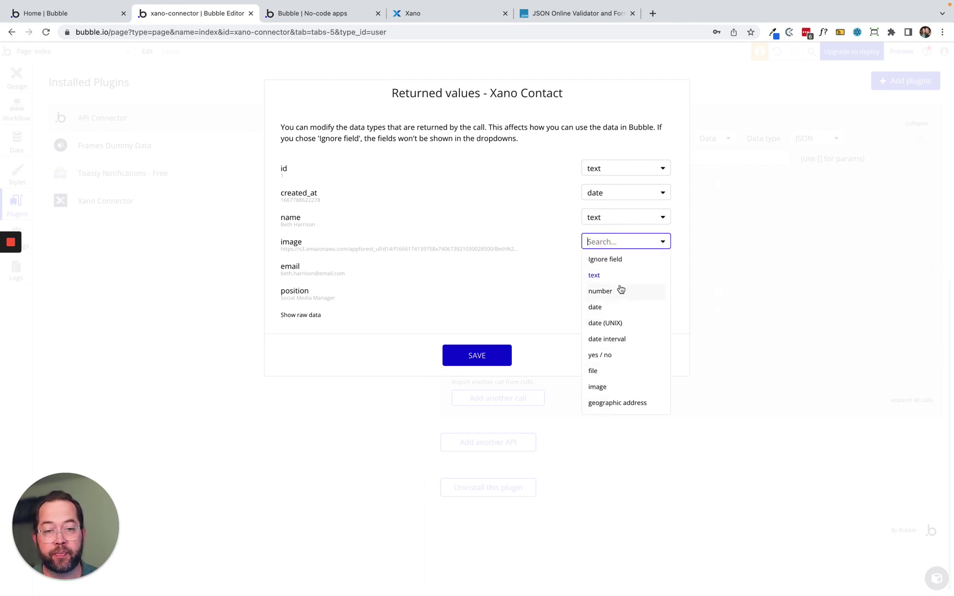
click(616, 386)
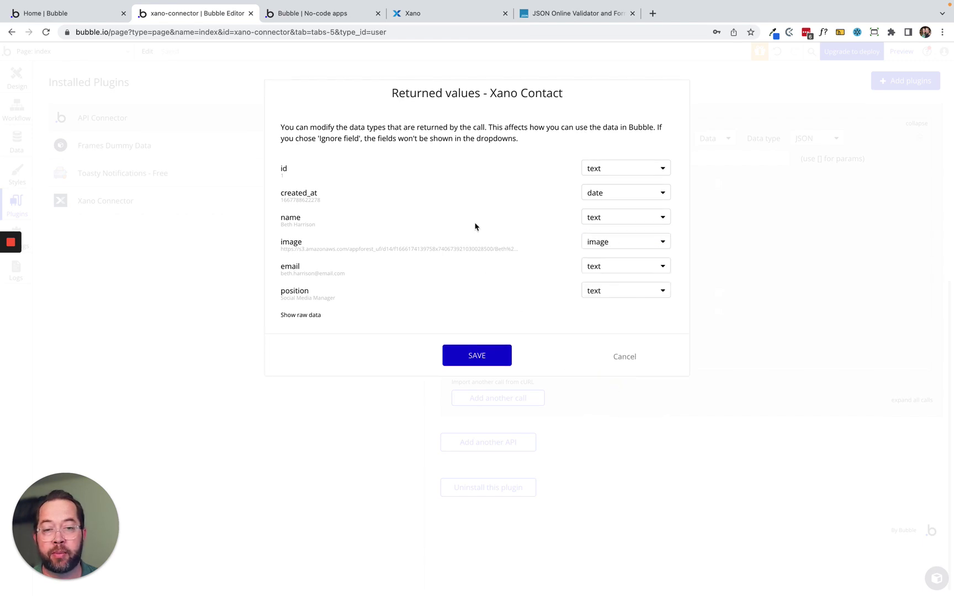
click(464, 359)
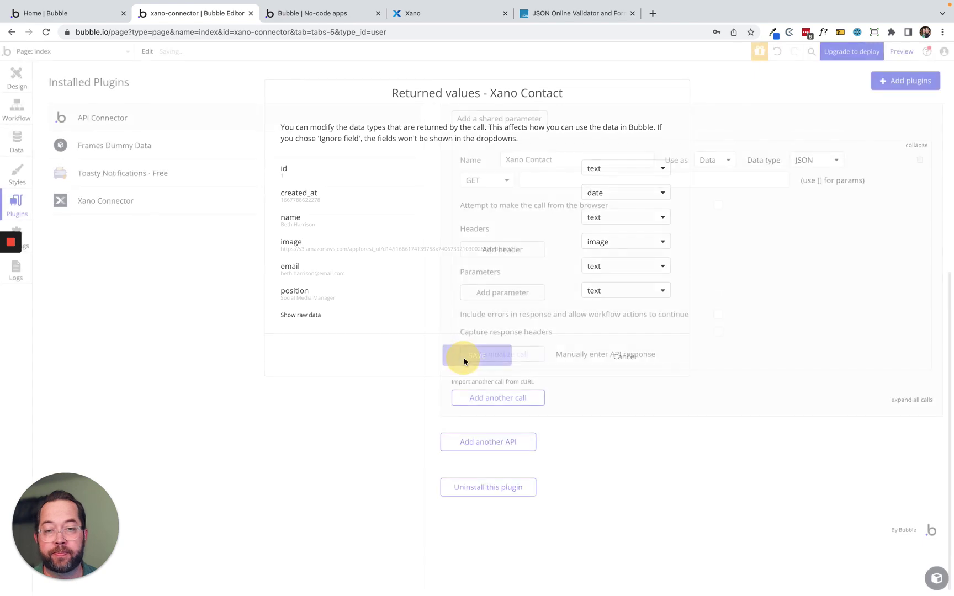
click(917, 146)
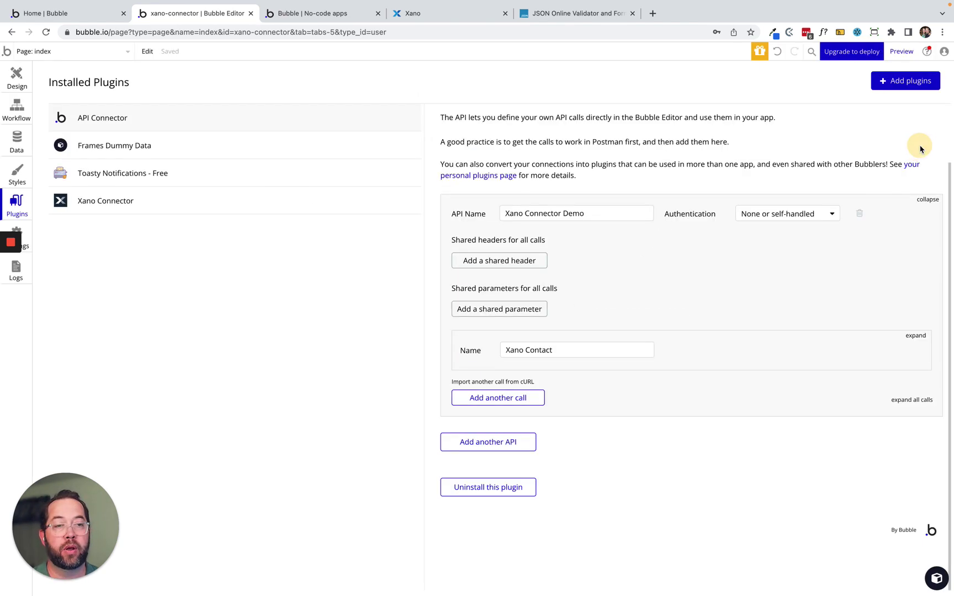
drag(553, 350, 503, 349)
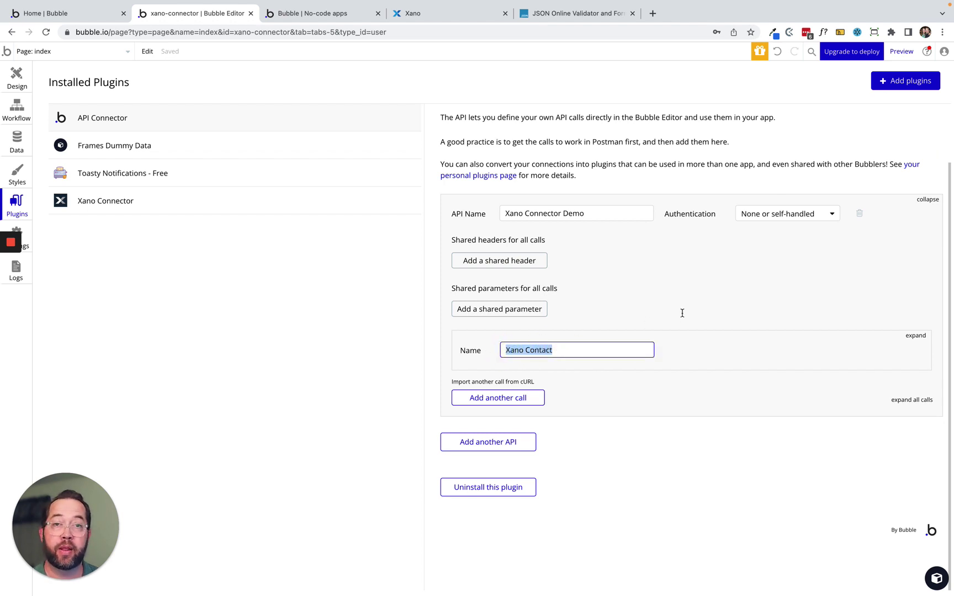
click(17, 74)
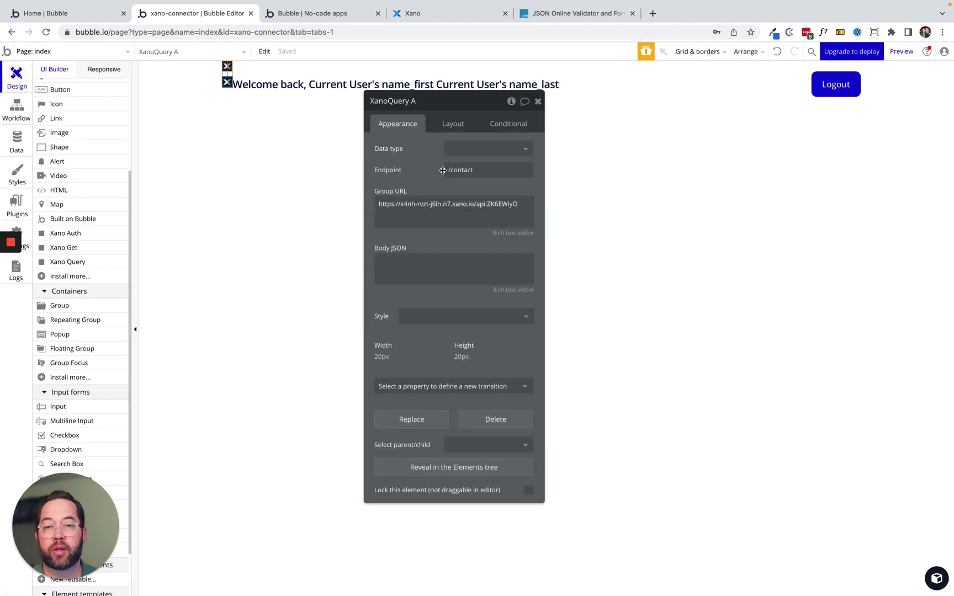
Choose Xano Contact as XanoQuery A's data type by searching 'xano'.
click(499, 148)
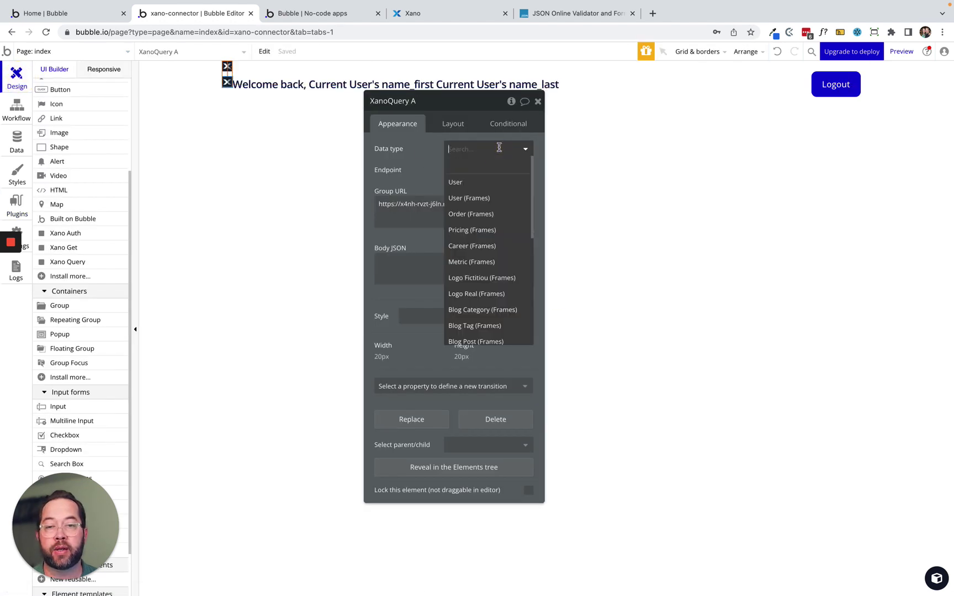
text(xano)
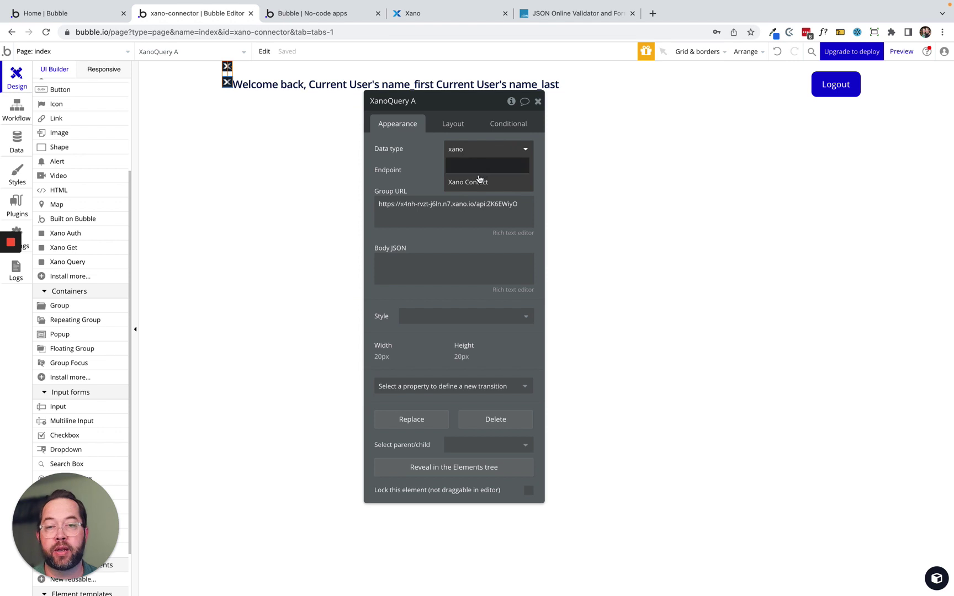
click(477, 180)
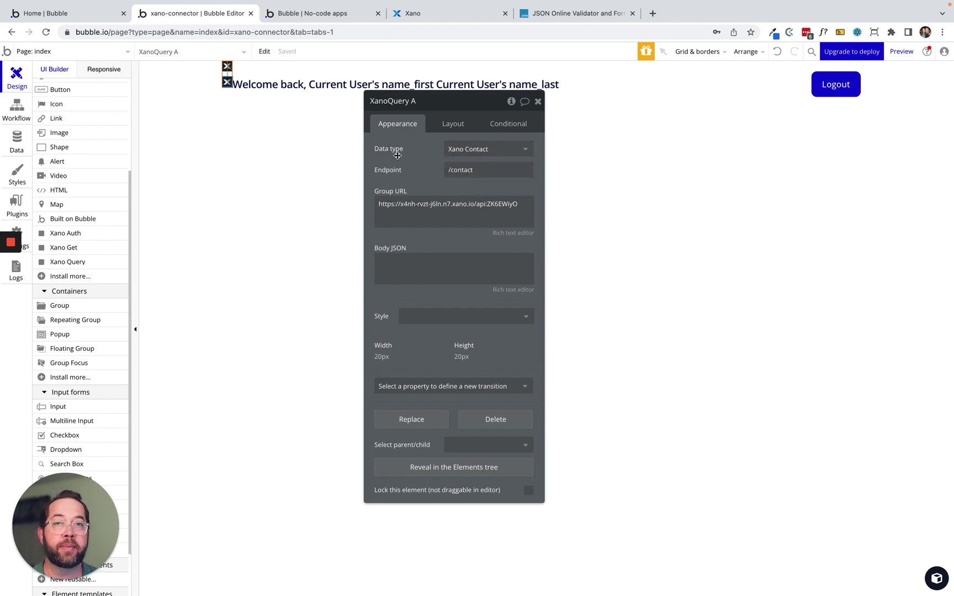
drag(412, 163, 696, 188)
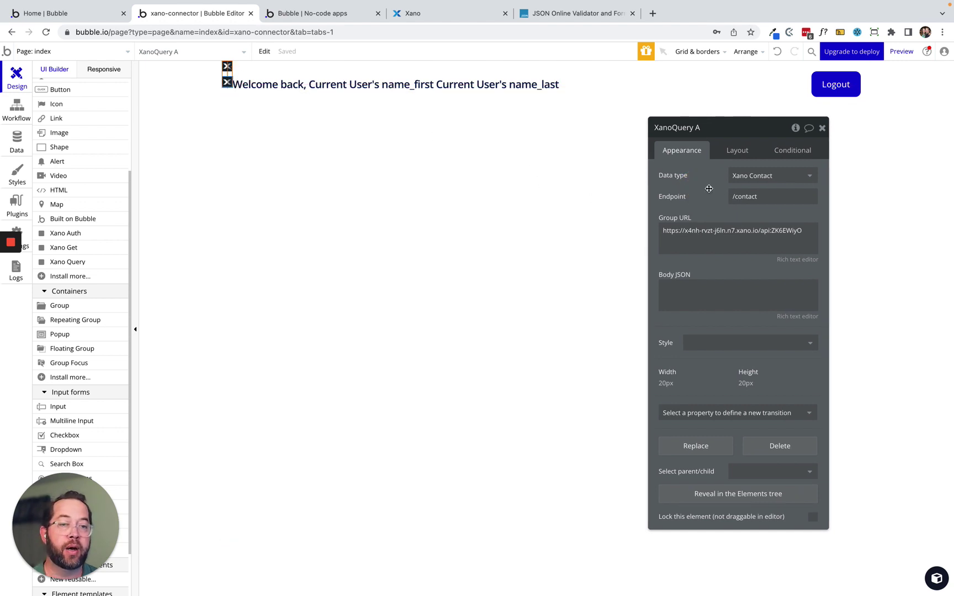
drag(712, 188, 661, 183)
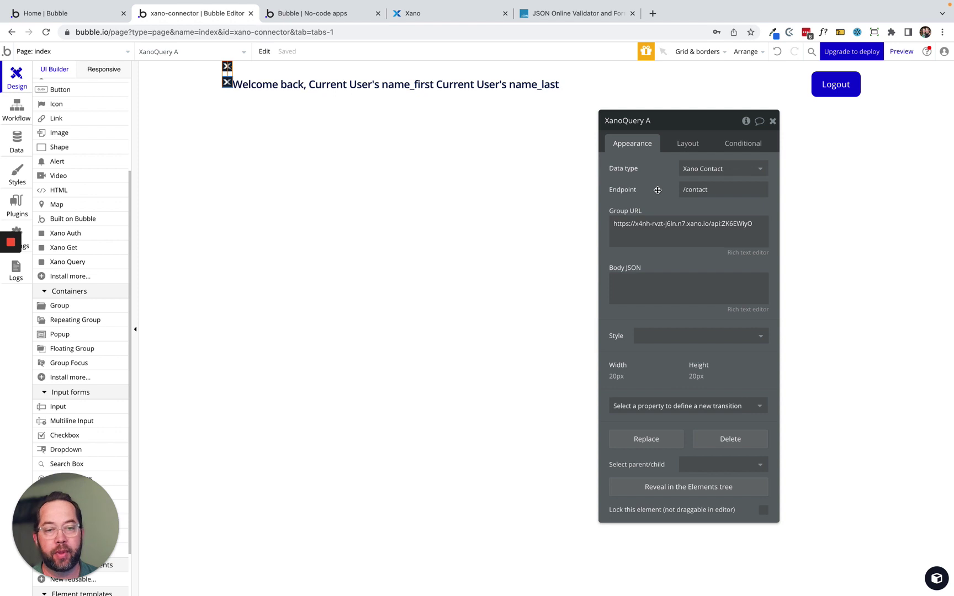
drag(656, 191, 410, 173)
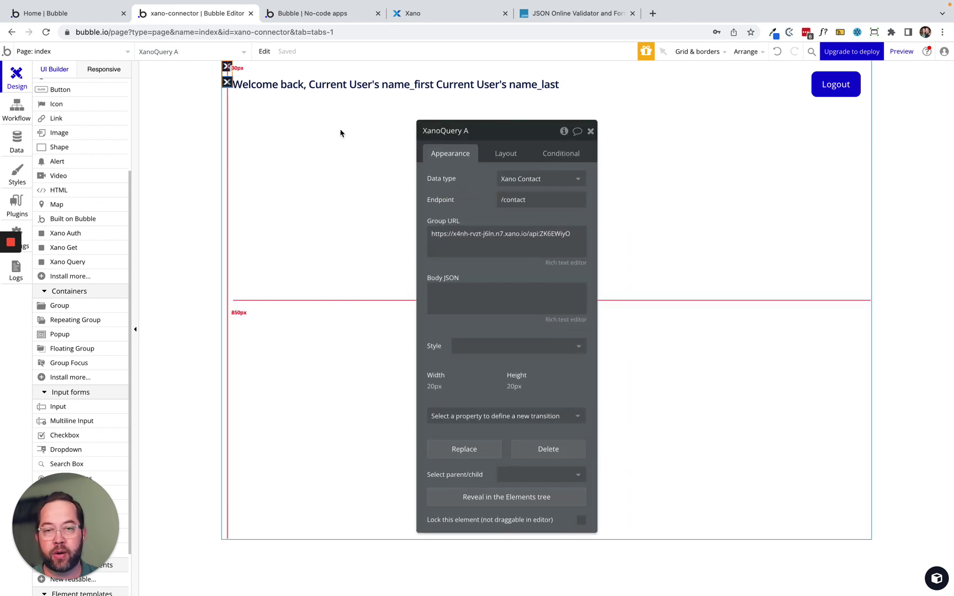
Find the Table section templates via a 'tab' search and paste the Pricing table group onto the page.
click(591, 131)
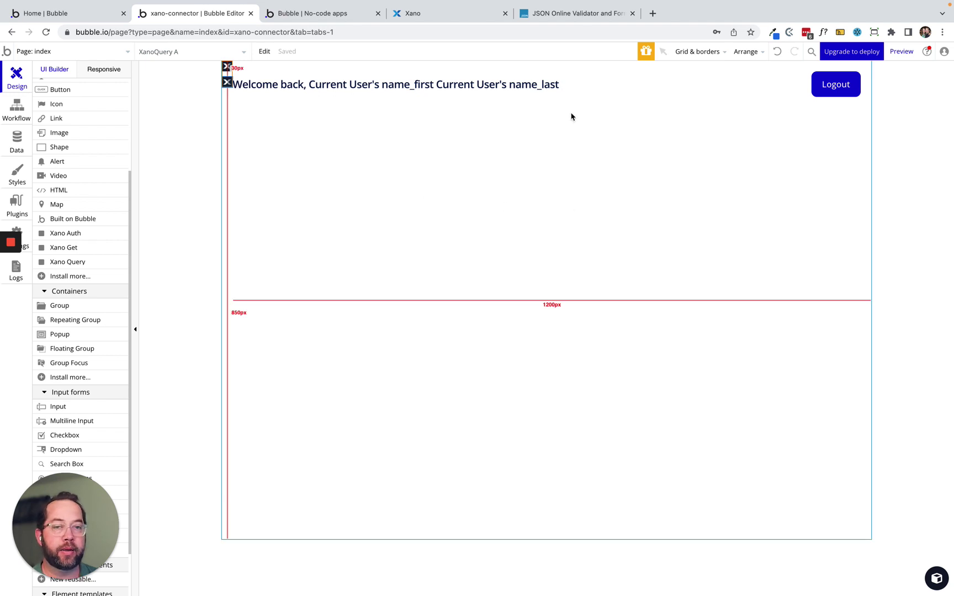
click(670, 95)
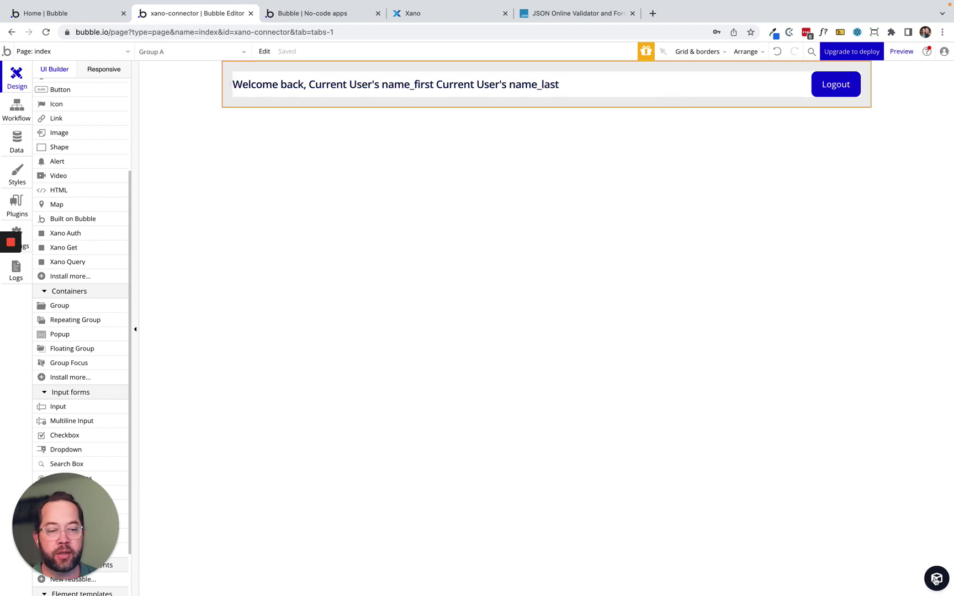
click(936, 580)
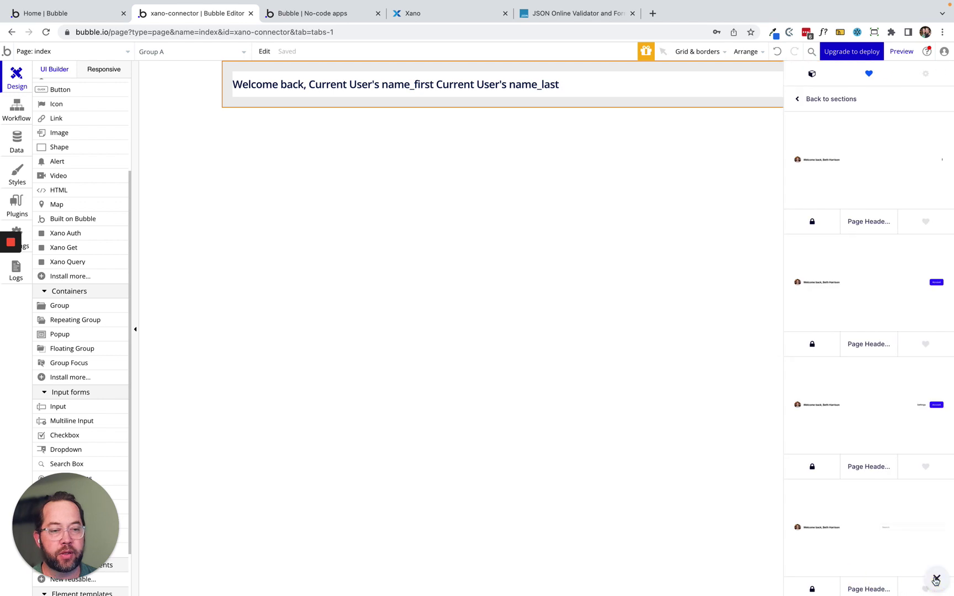
click(805, 103)
click(846, 101)
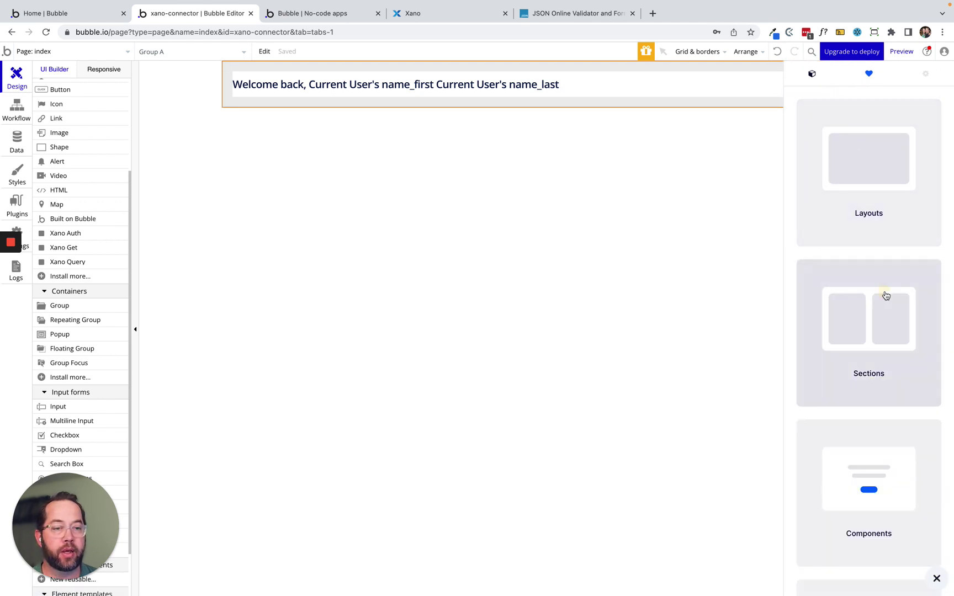
click(885, 296)
click(875, 122)
text(tab)
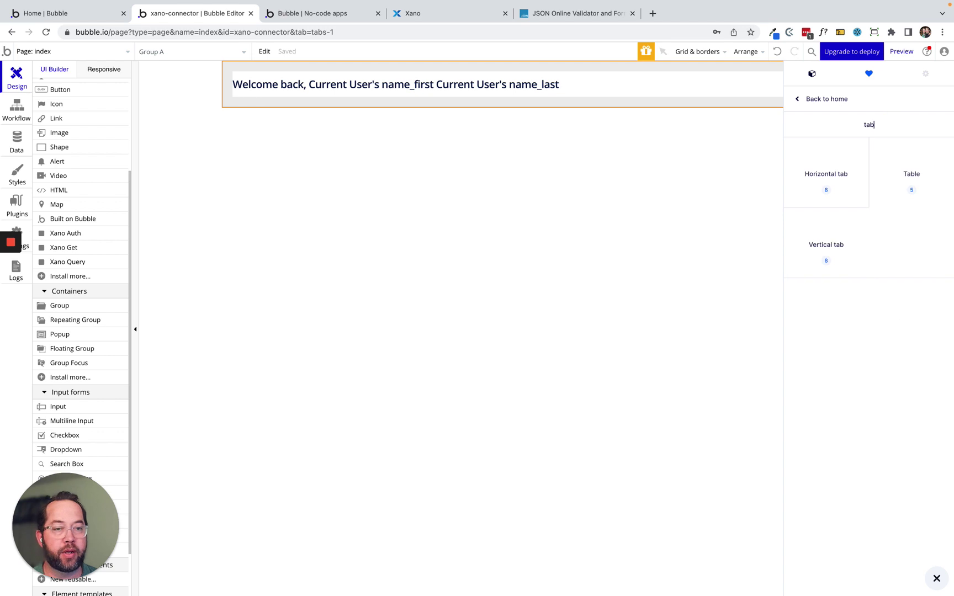
click(912, 187)
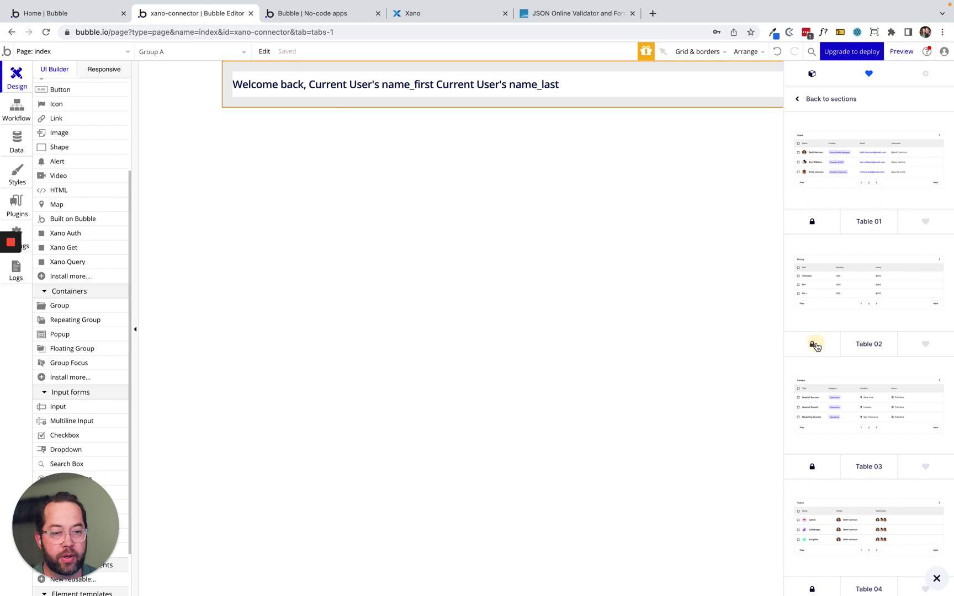
right_click(458, 263)
click(504, 264)
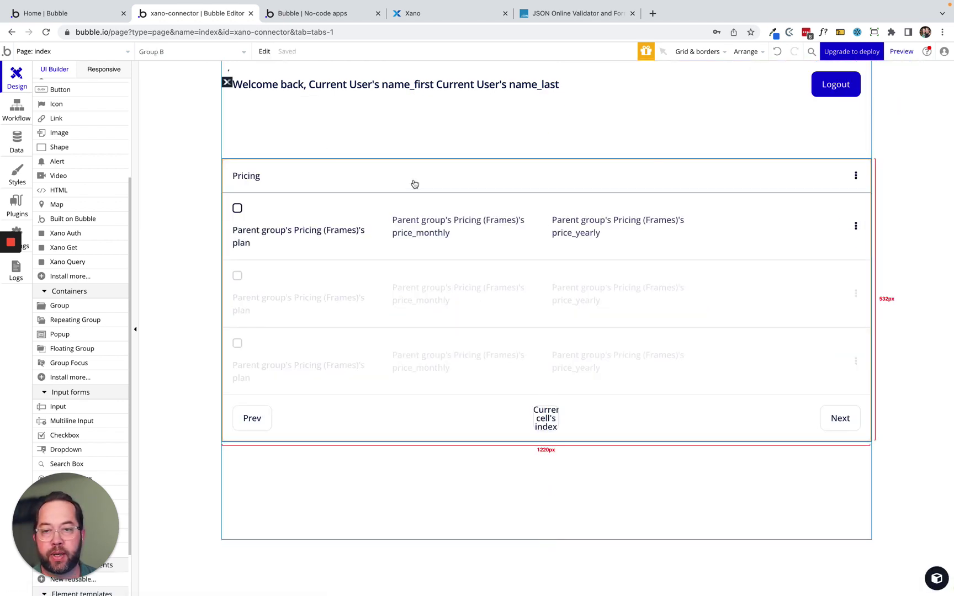
Rename FloatingGroup A as the header group and Group B as grp_contact_table.
scroll(91, 157, up, 5)
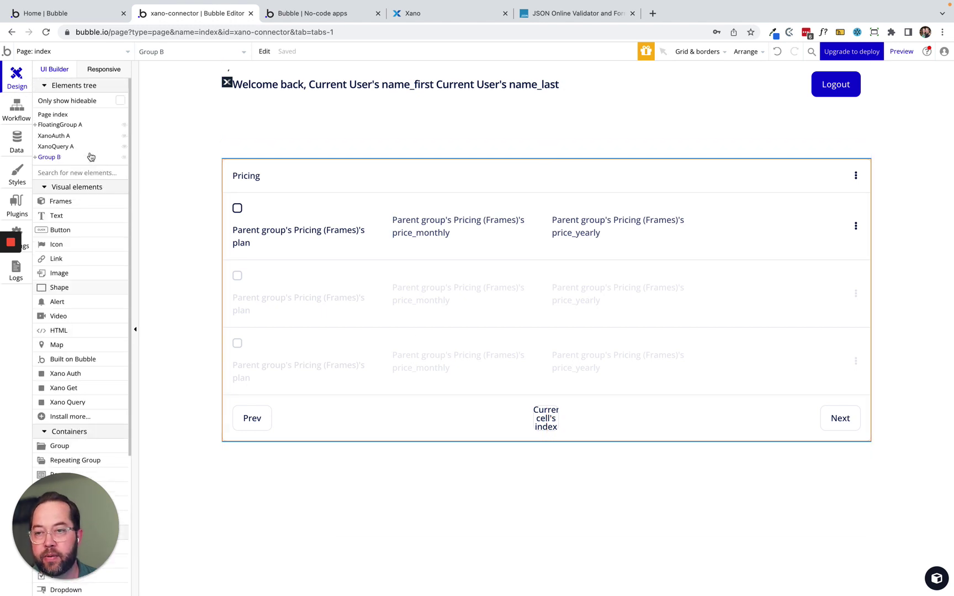
click(50, 158)
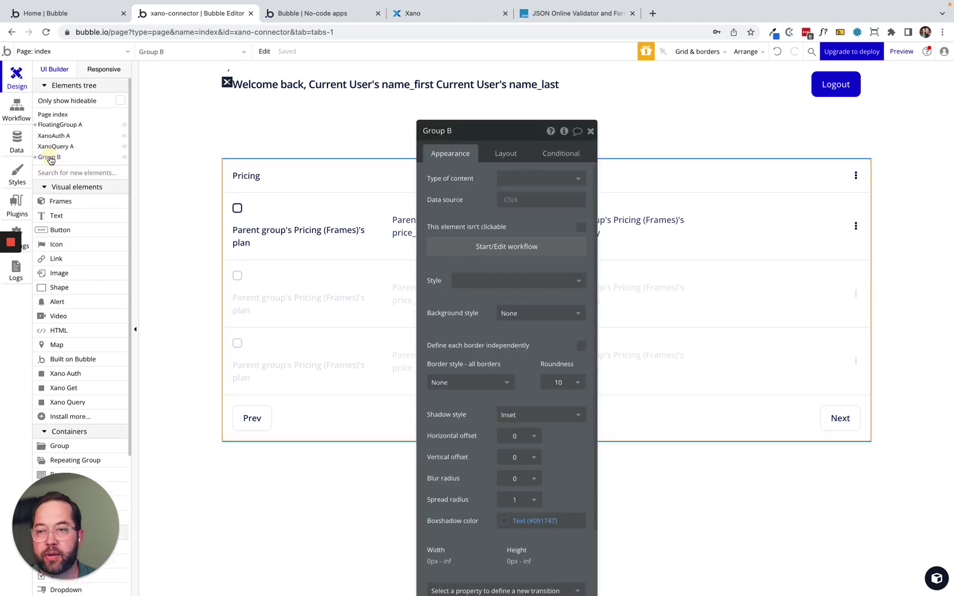
click(57, 127)
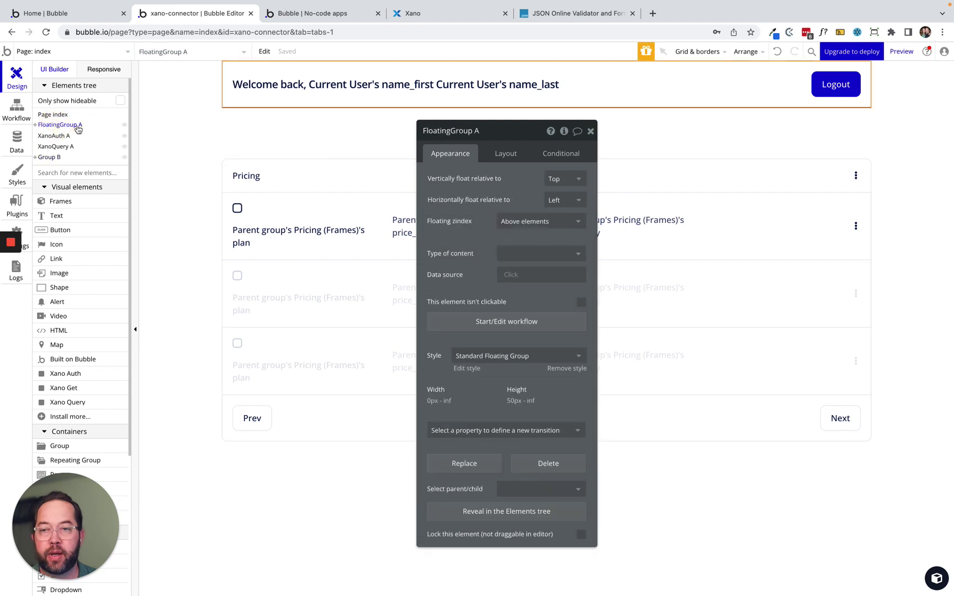
click(458, 131)
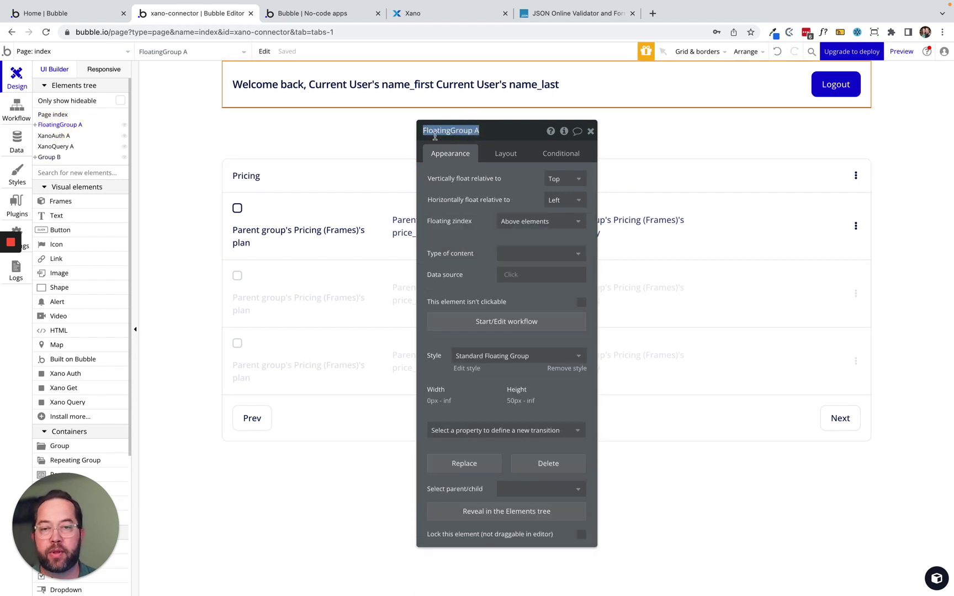
text(header)
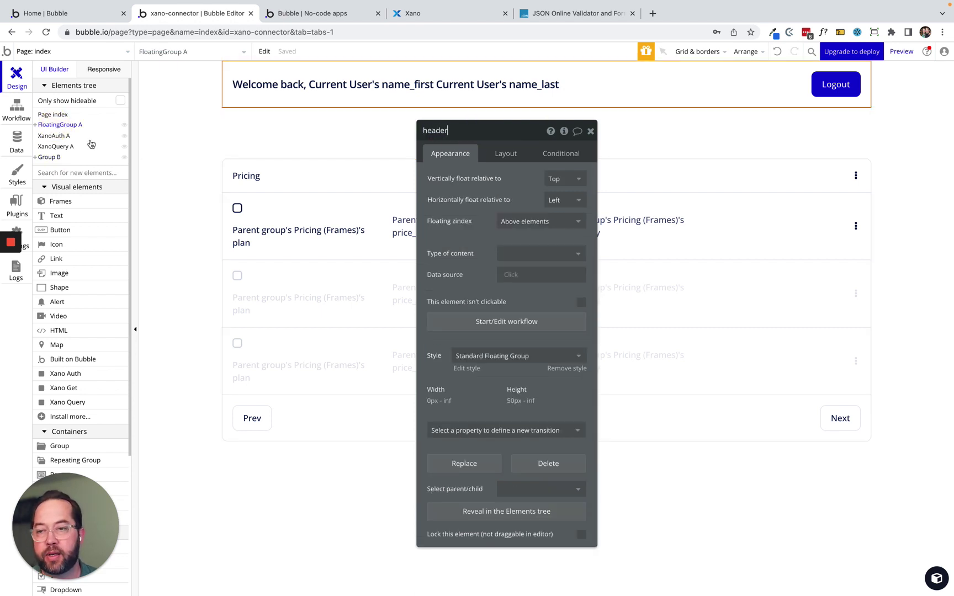
click(53, 157)
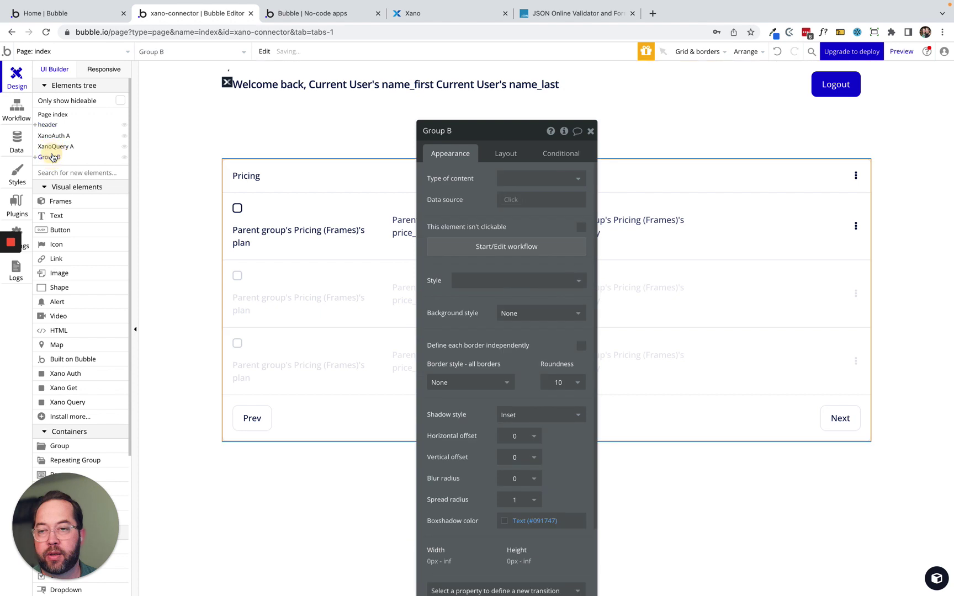
click(449, 130)
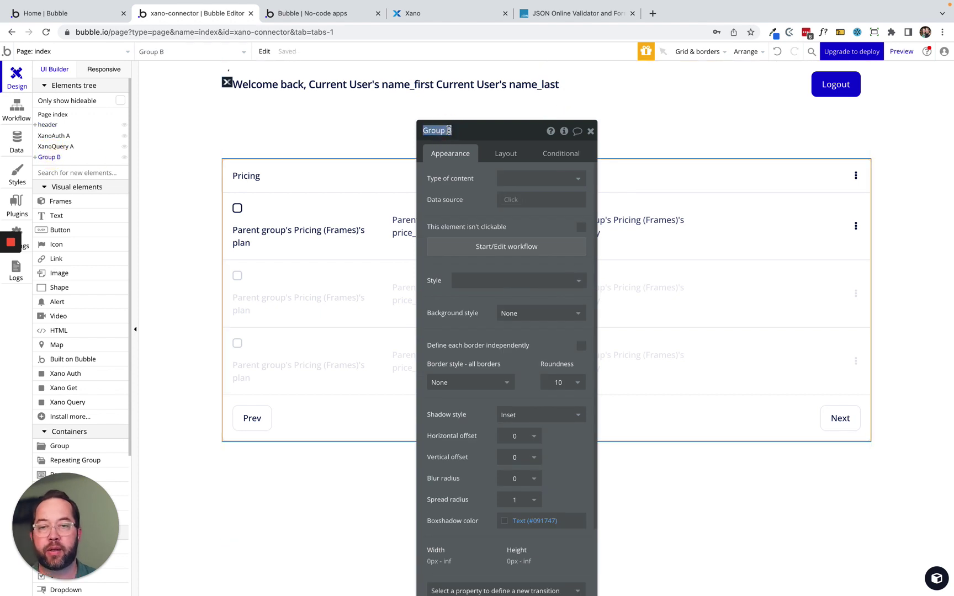
text(grp_contact_table)
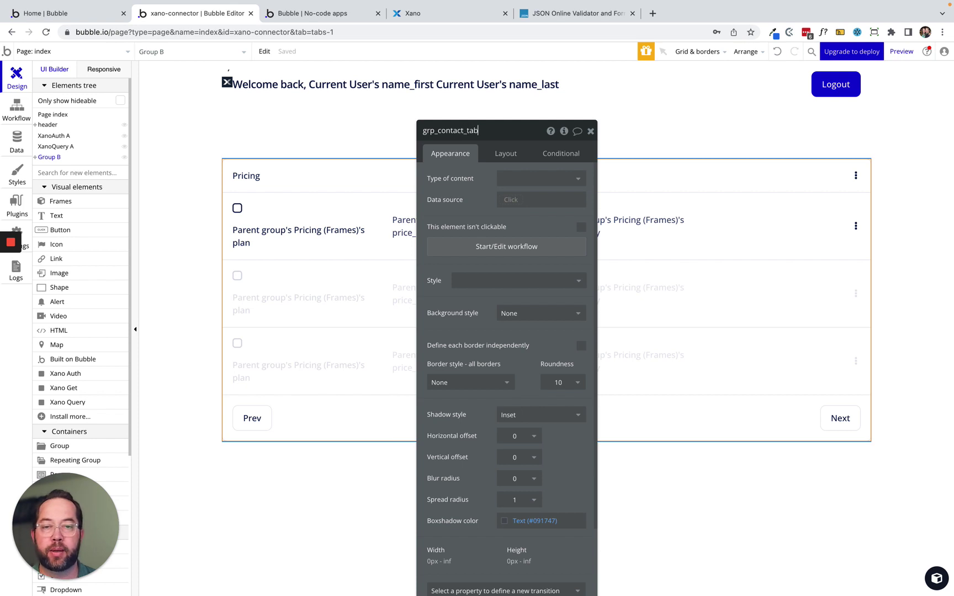
Align the table group top-centre and swap its 100 px top padding for a 100 px top margin.
click(504, 153)
click(506, 308)
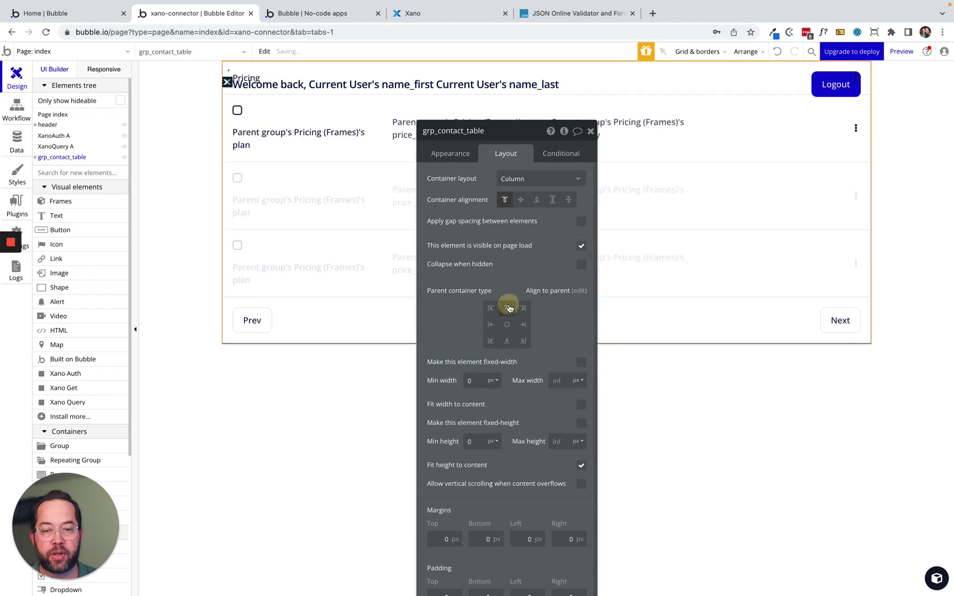
drag(471, 278, 540, 229)
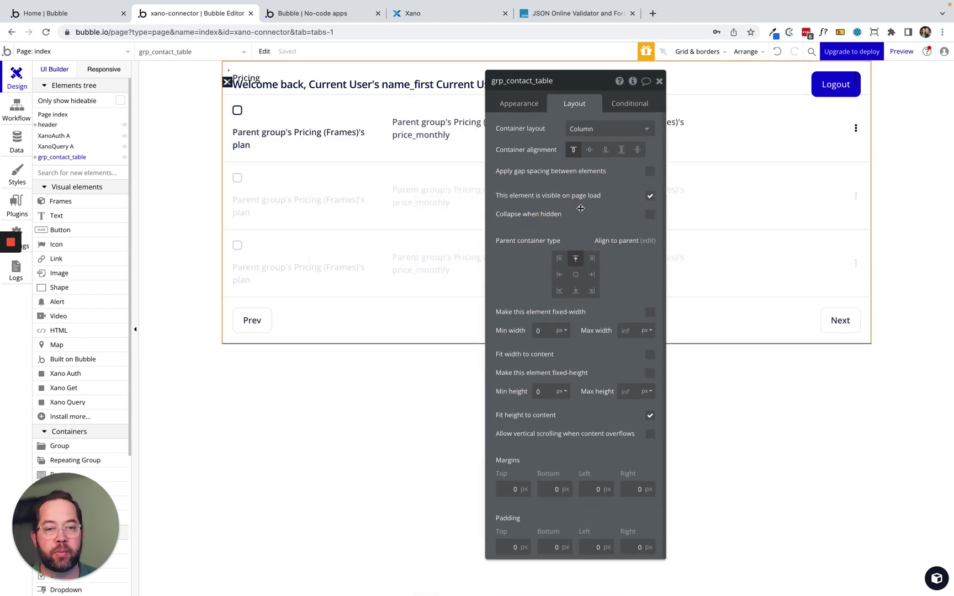
mouse_move(575, 197)
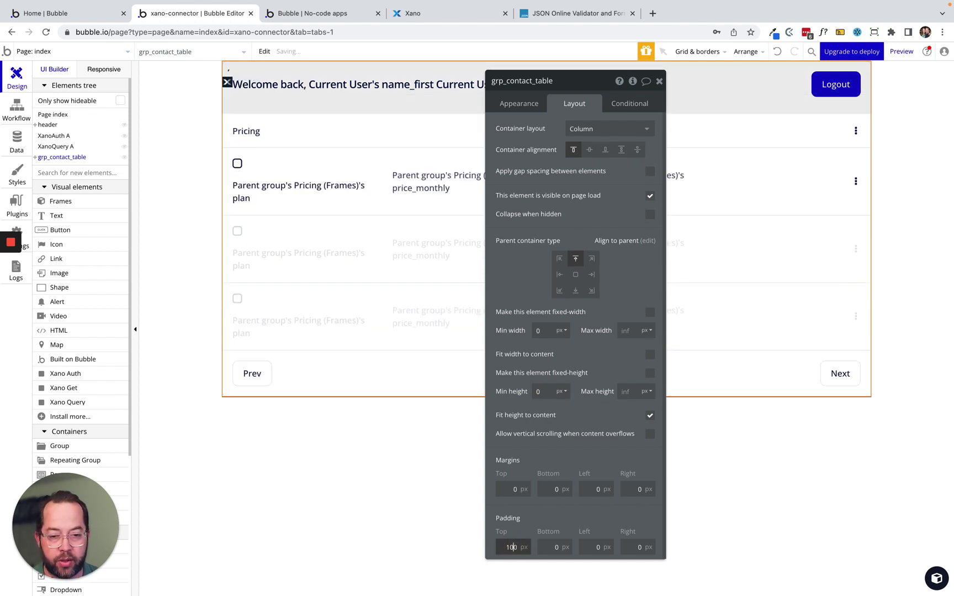
double_click(511, 547)
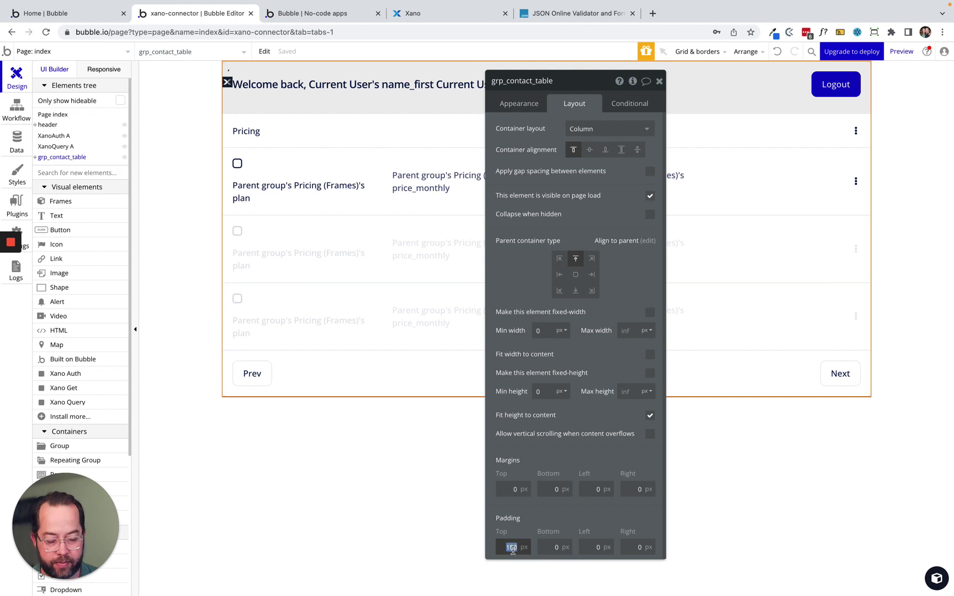
key(BackSpace)
click(506, 489)
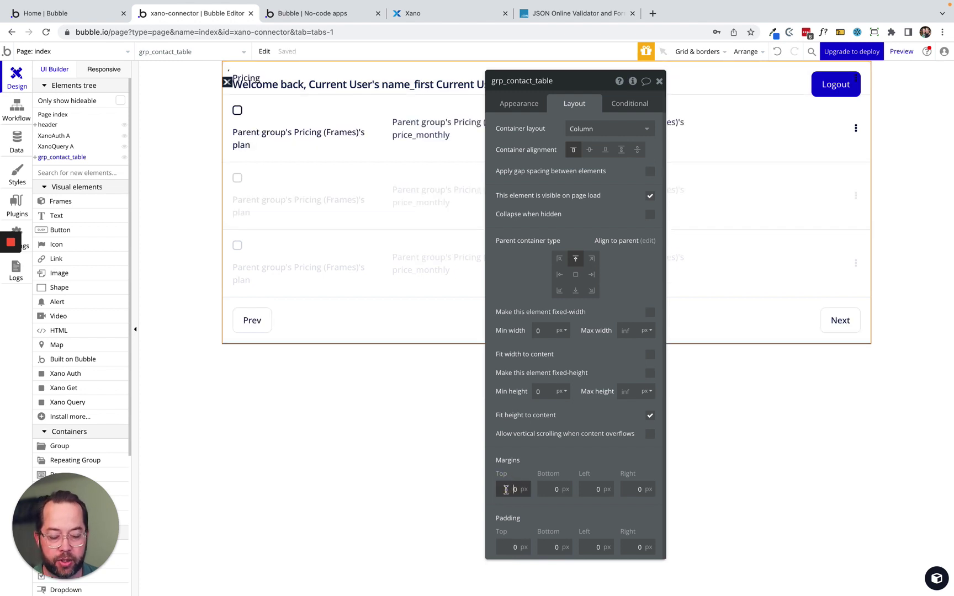
drag(568, 417, 539, 552)
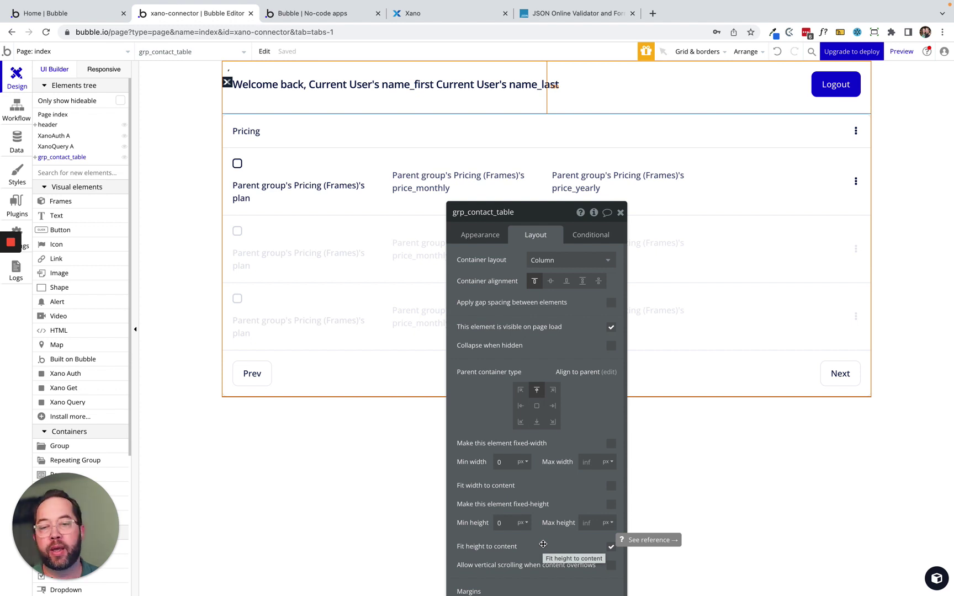
drag(554, 352, 113, 301)
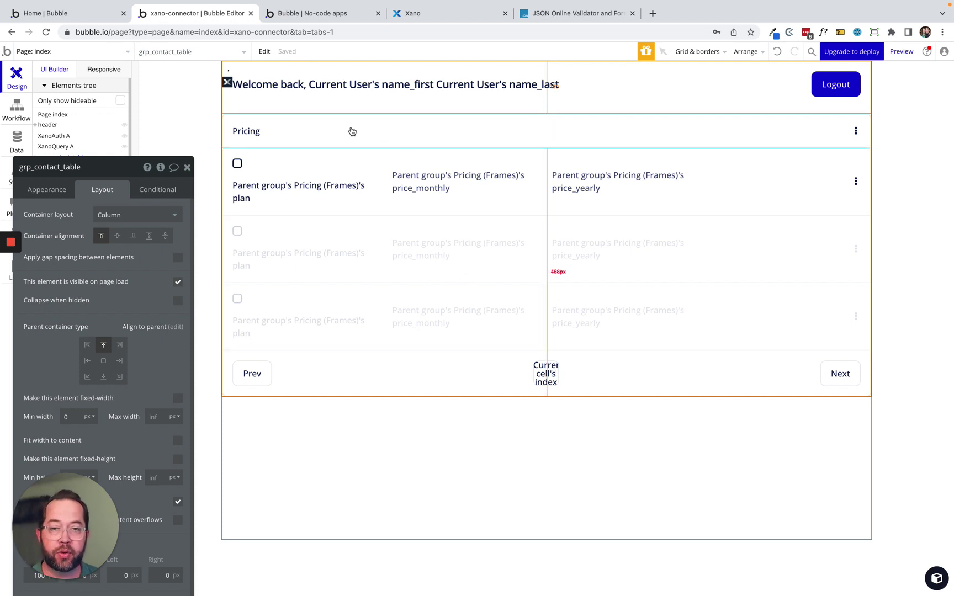
Change the table heading text from 'Pricing' to 'Contact'.
click(233, 131)
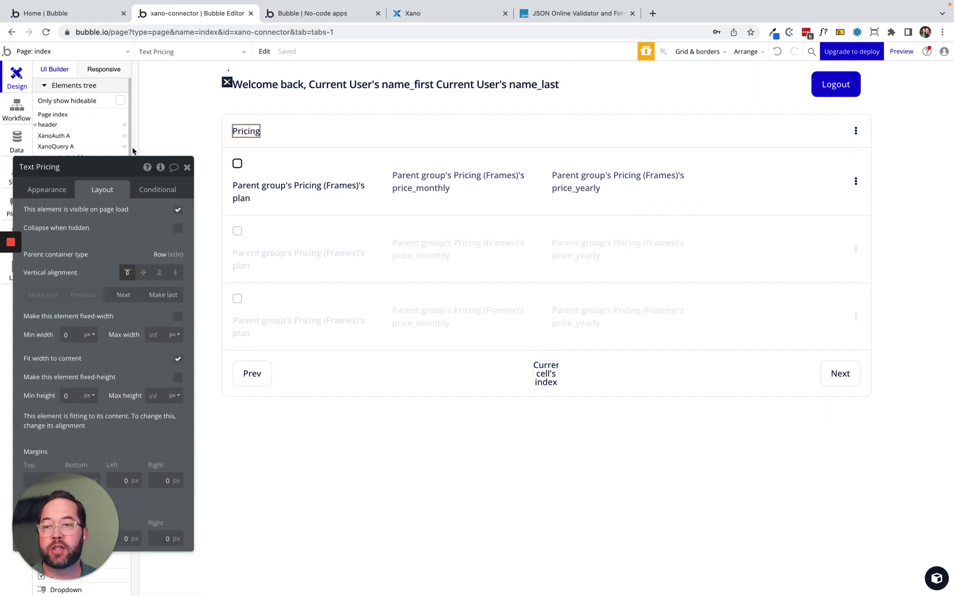
click(28, 192)
triple_click(113, 217)
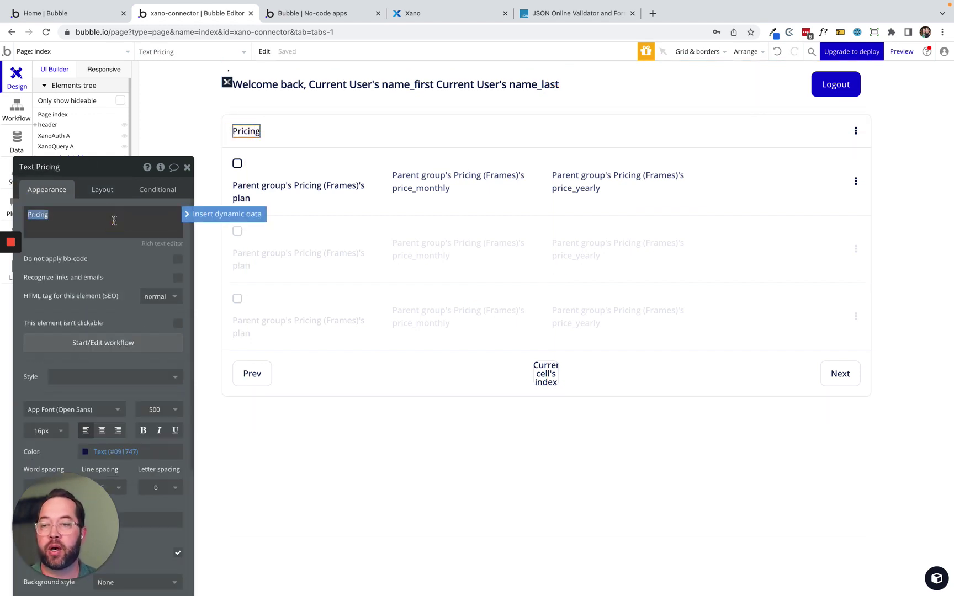
text(Contact)
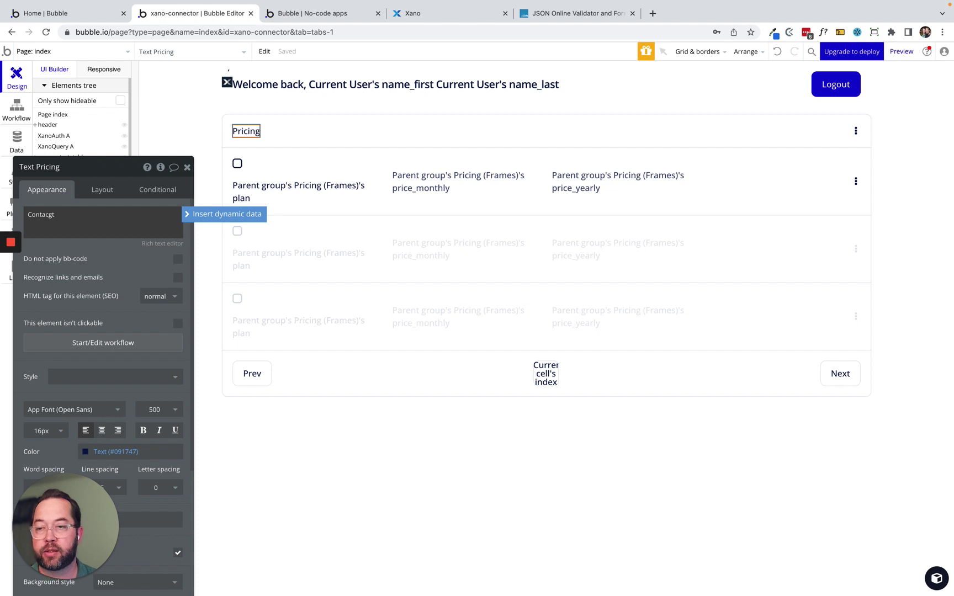
click(83, 256)
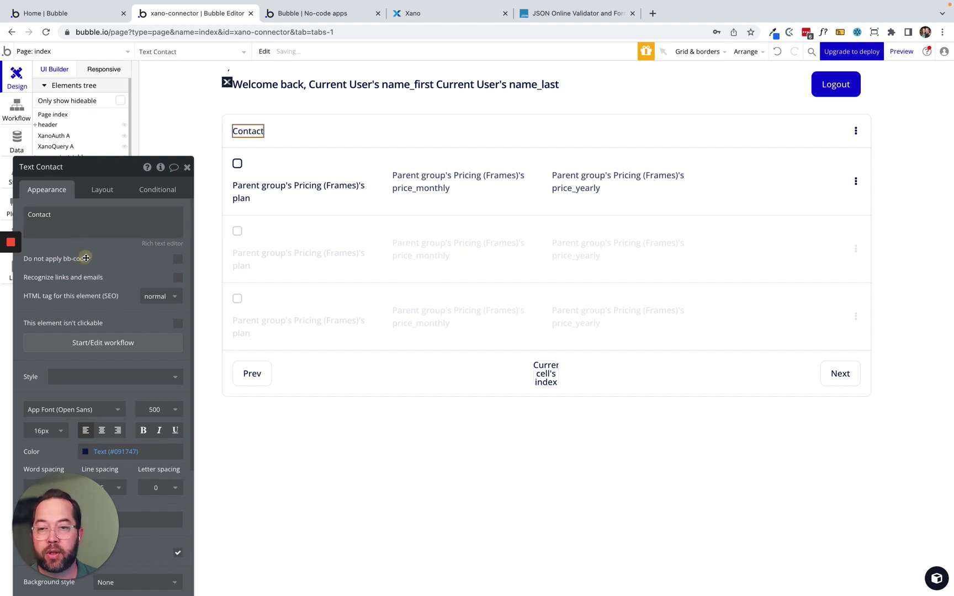
Delete the checkbox icon from the table row, then select the repeating group of rows.
click(238, 165)
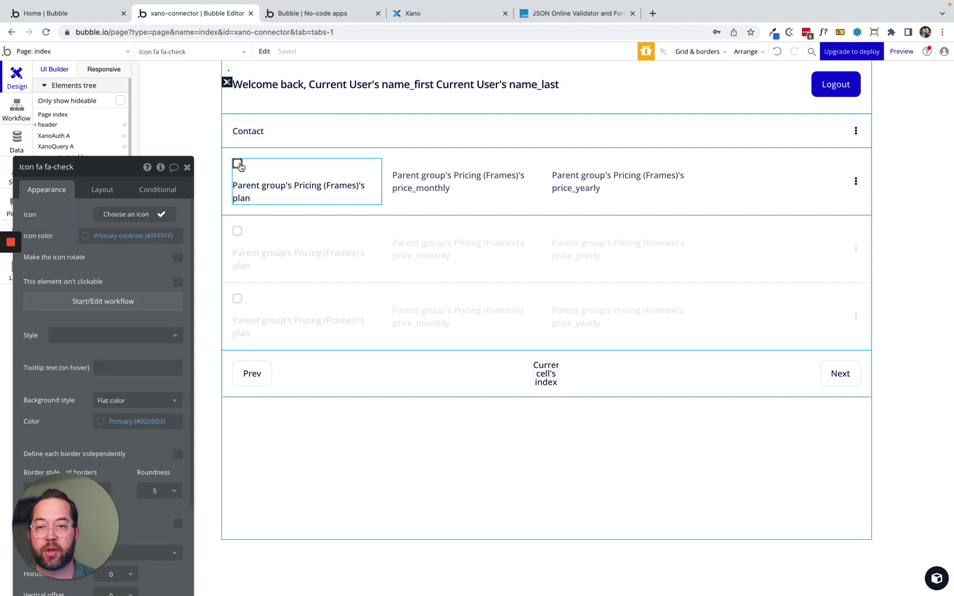
key(Delete)
click(301, 166)
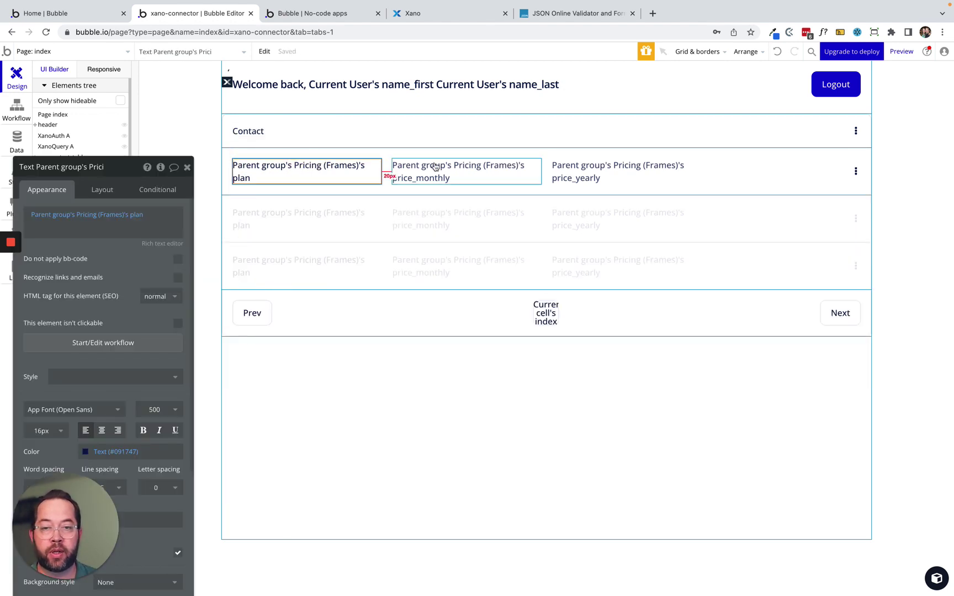
click(753, 248)
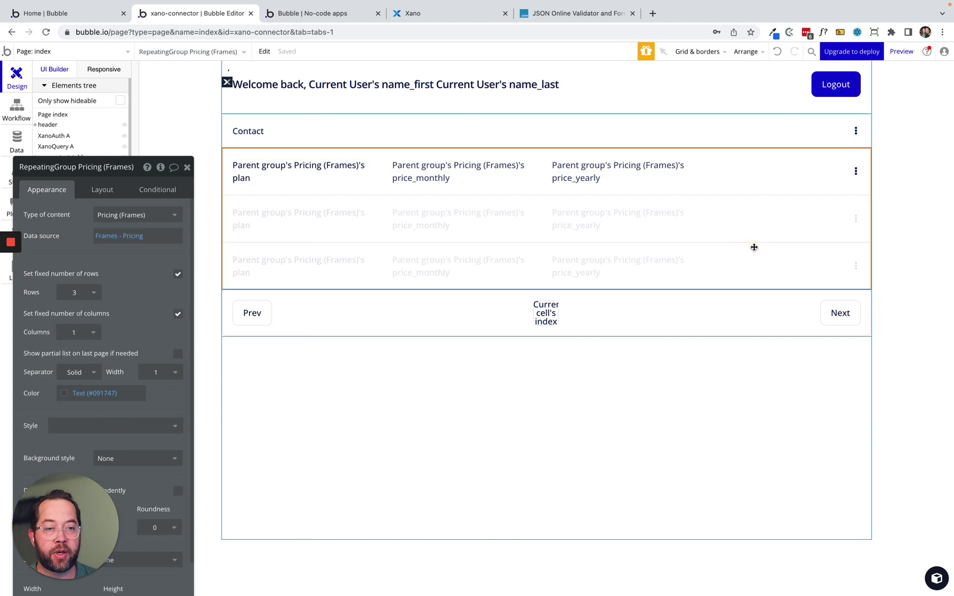
Inspect the repeating group's Frames - Pricing data source and preview the running app.
click(106, 237)
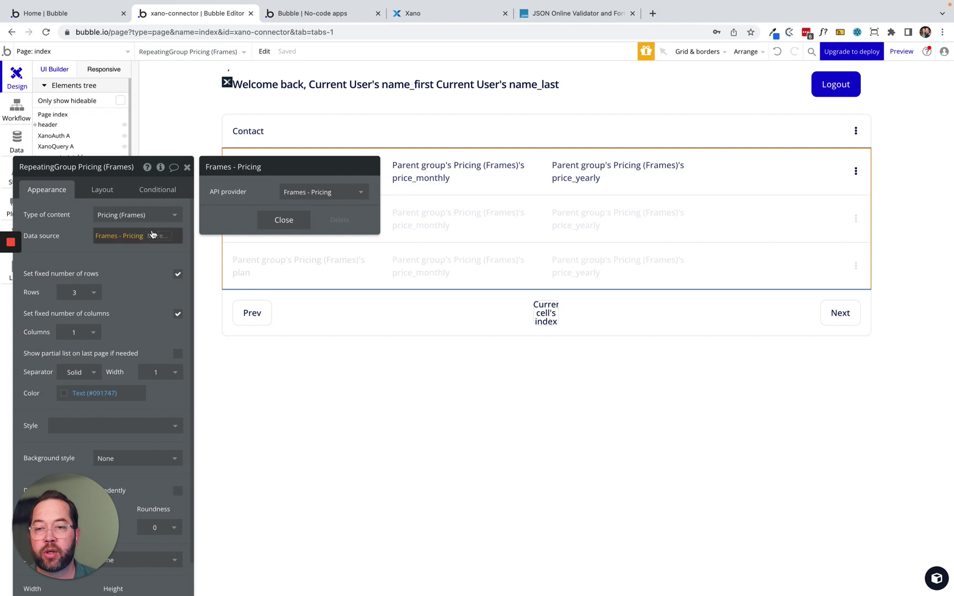
click(132, 236)
right_click(124, 236)
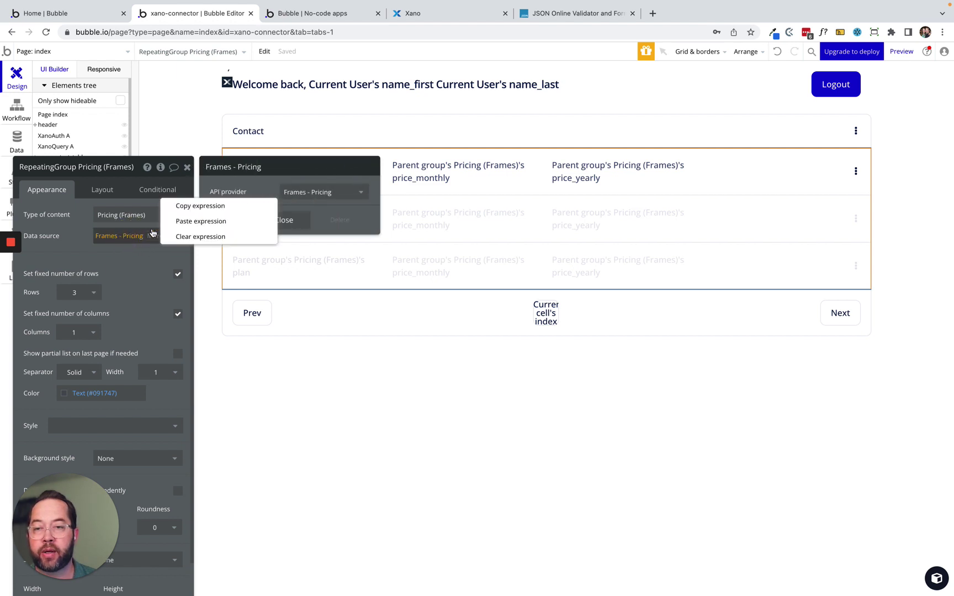
key(Escape)
click(273, 219)
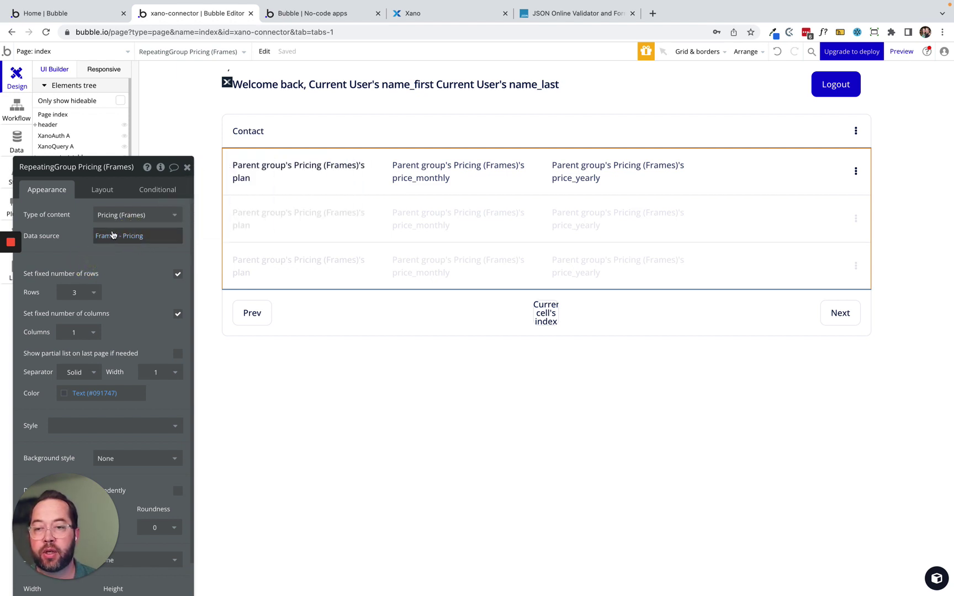
click(900, 51)
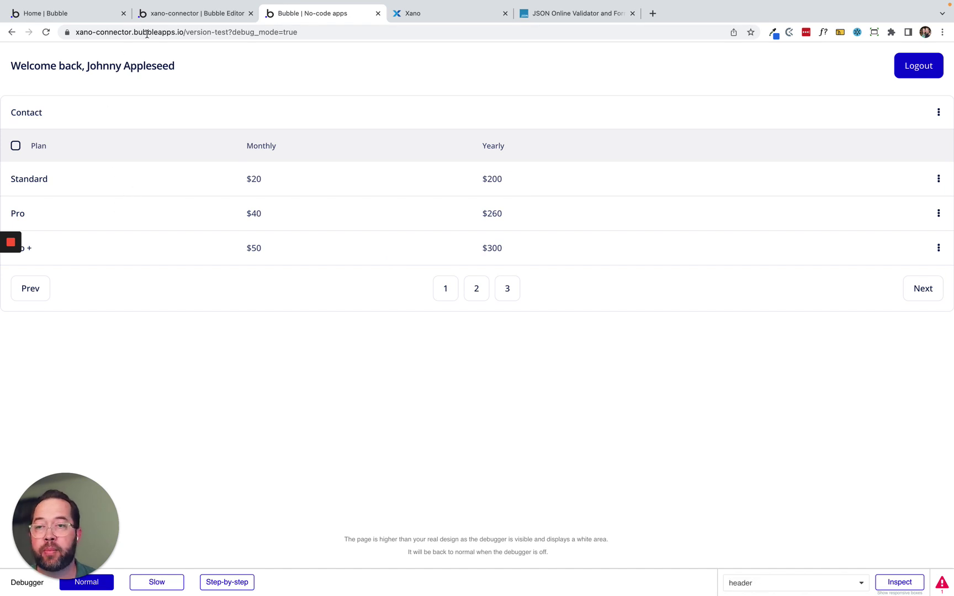
click(199, 13)
Clear the list's data source, set content type to Xano Contact and source to XanoQuery A's Data.
click(117, 240)
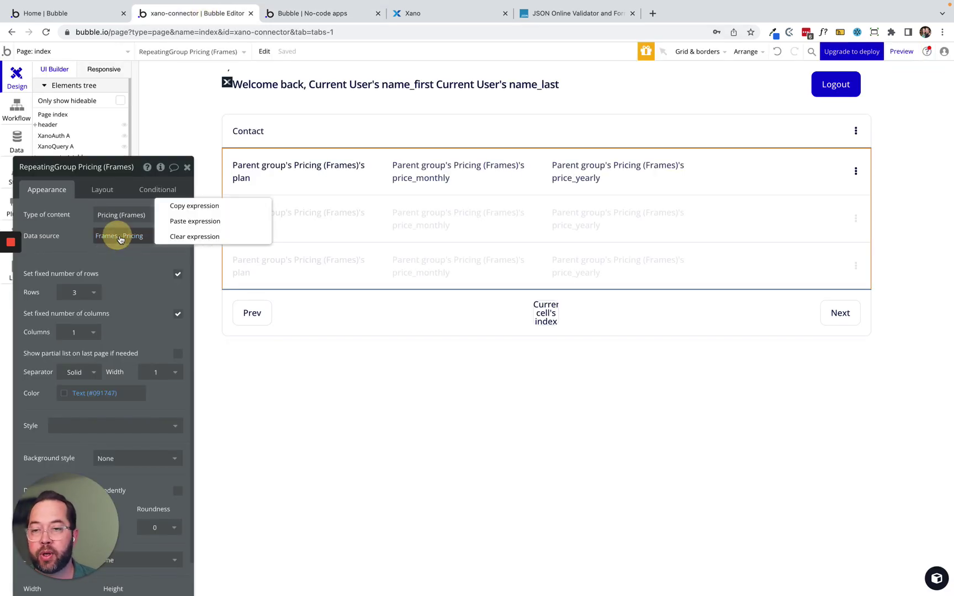
click(186, 239)
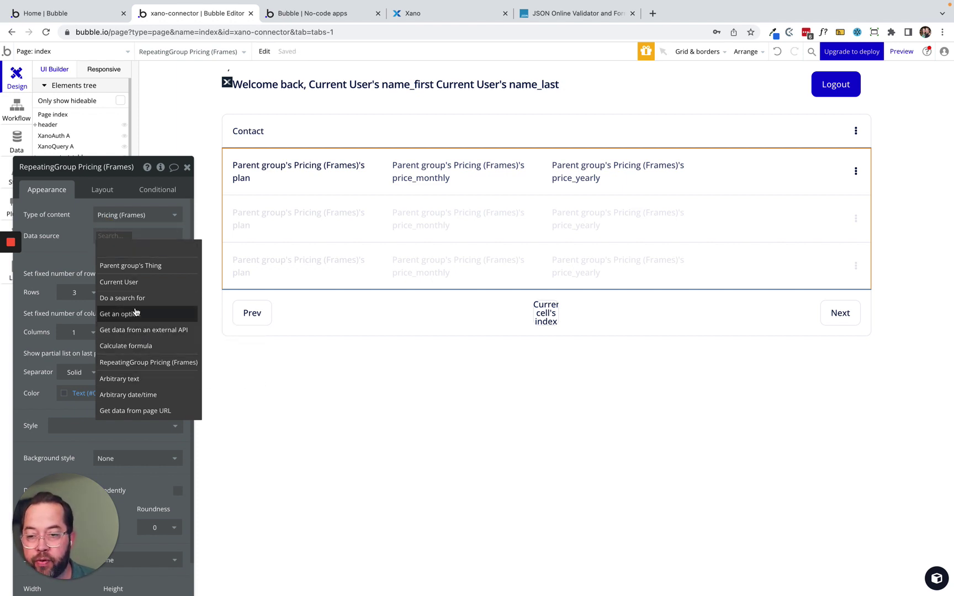
click(124, 215)
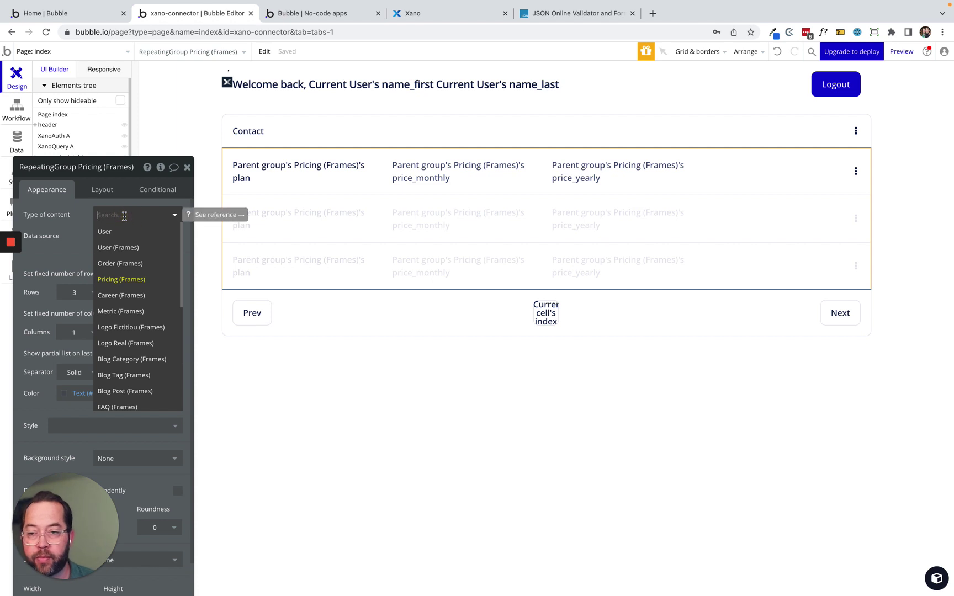
text(xano)
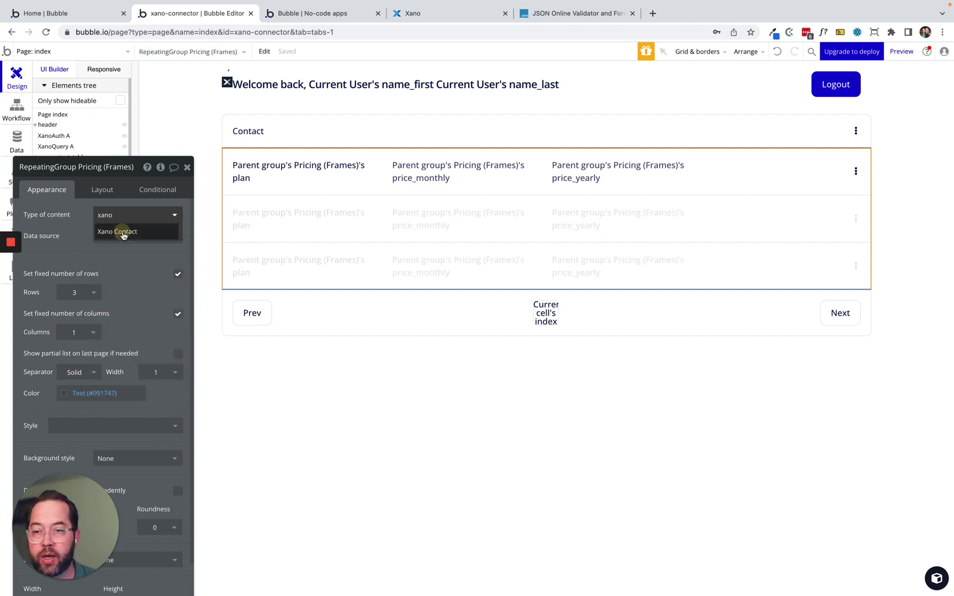
click(123, 236)
click(110, 235)
text(xa)
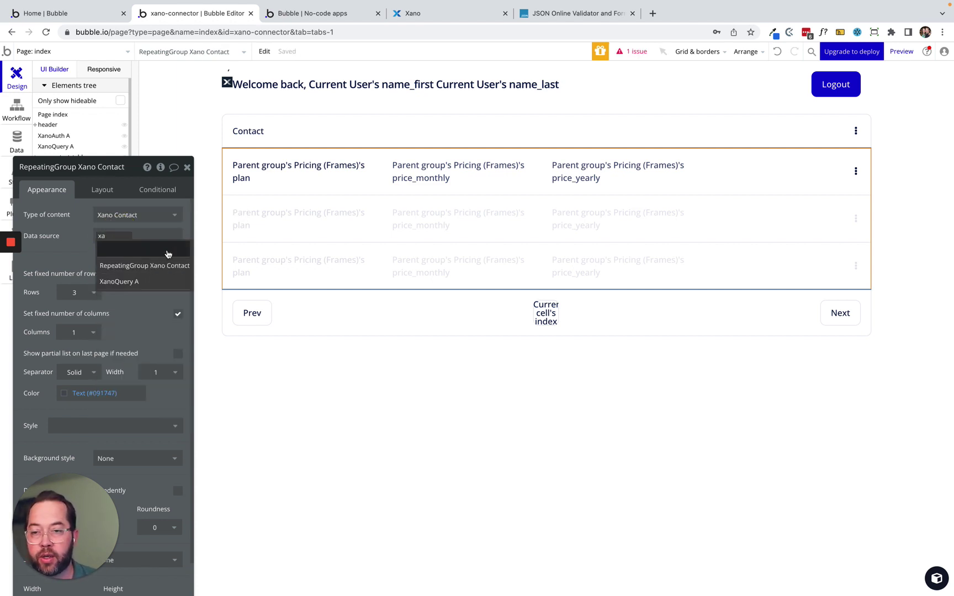
click(126, 284)
click(171, 253)
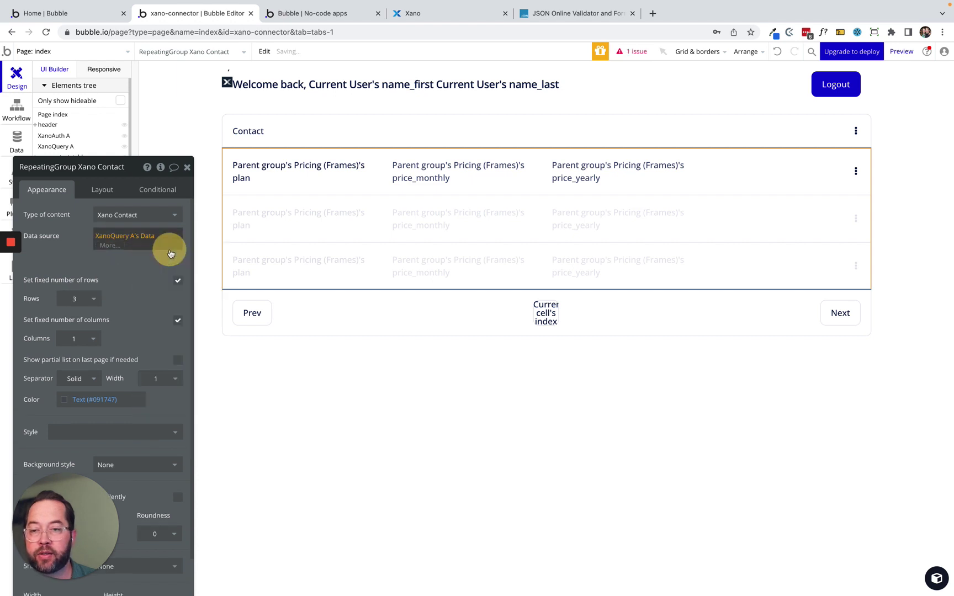
drag(66, 249, 57, 199)
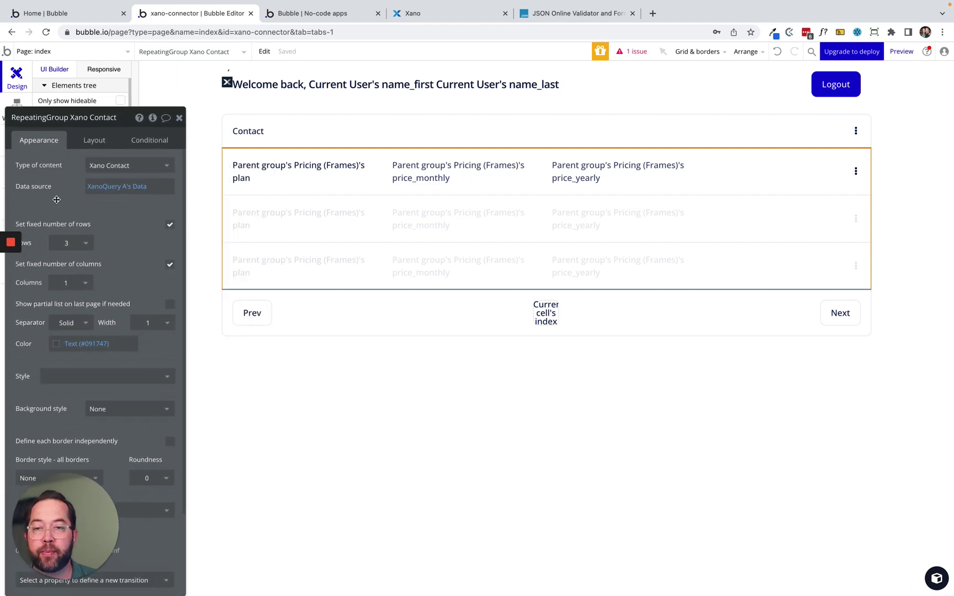
Check the cell group's data source and reveal the row group in the Elements tree.
click(385, 188)
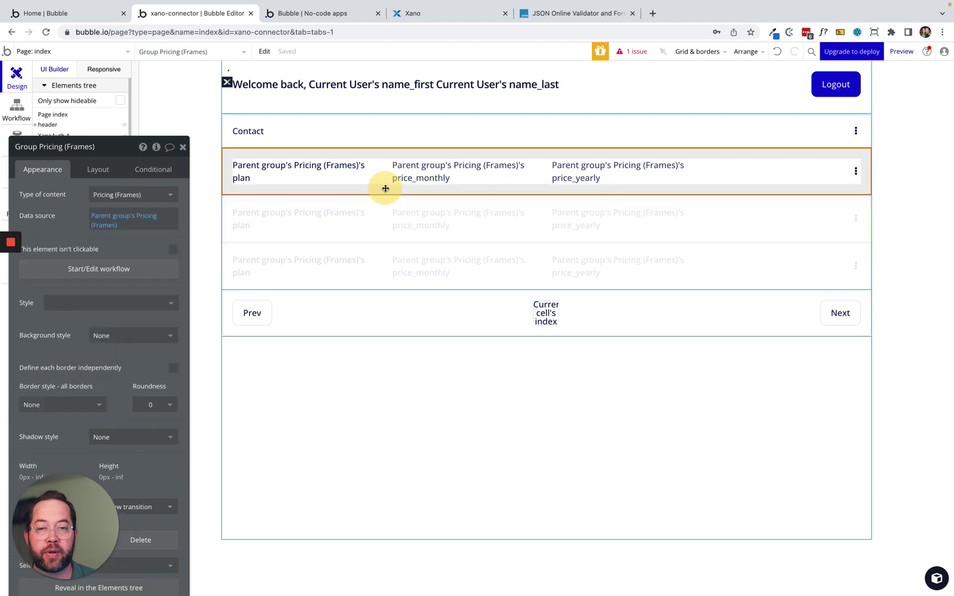
click(101, 227)
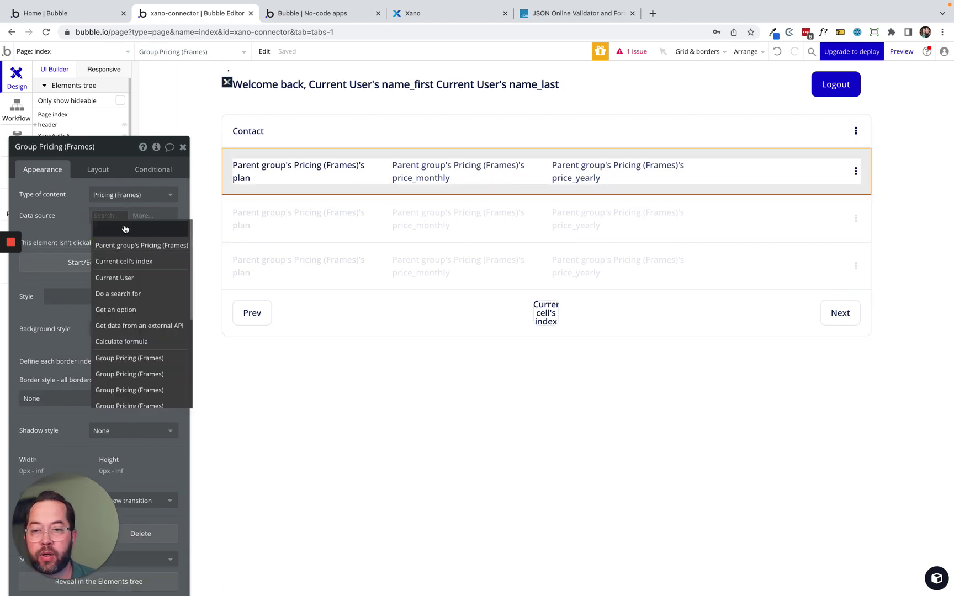
click(113, 245)
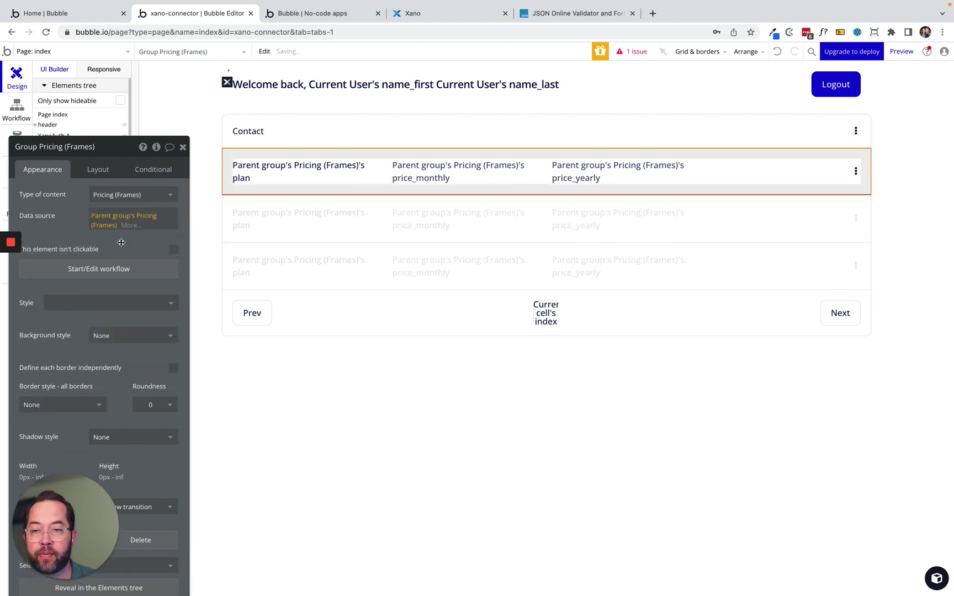
click(629, 219)
click(628, 187)
right_click(629, 188)
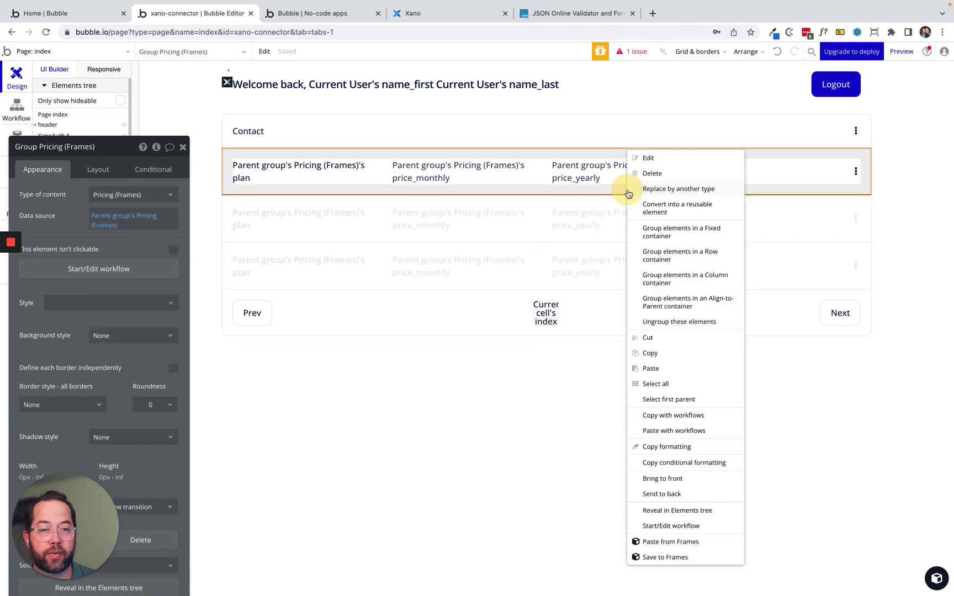
click(689, 511)
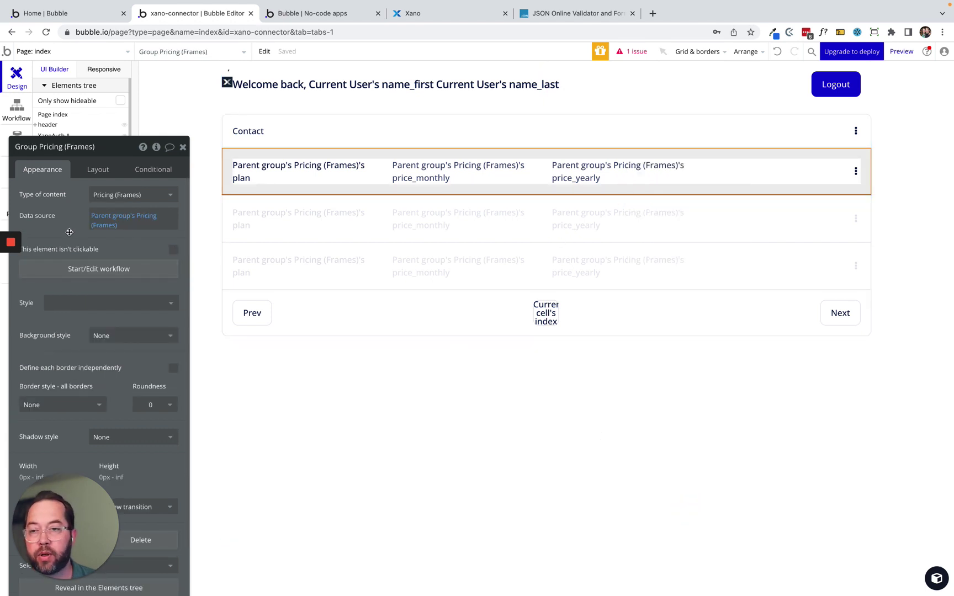
drag(420, 159, 625, 212)
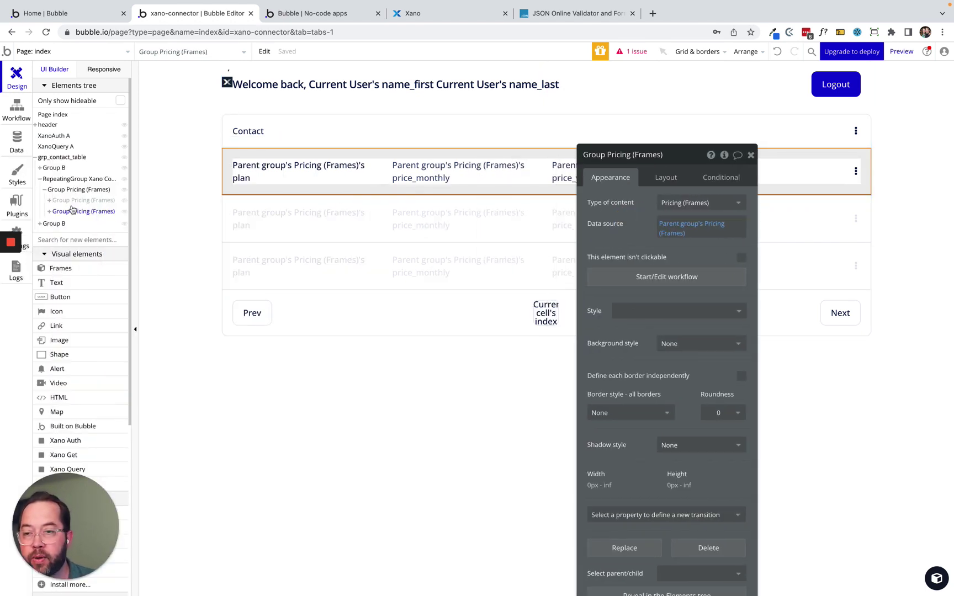
click(72, 201)
Delete the old Plan / Monthly / Yearly header row and the duplicate pricing group.
right_click(72, 205)
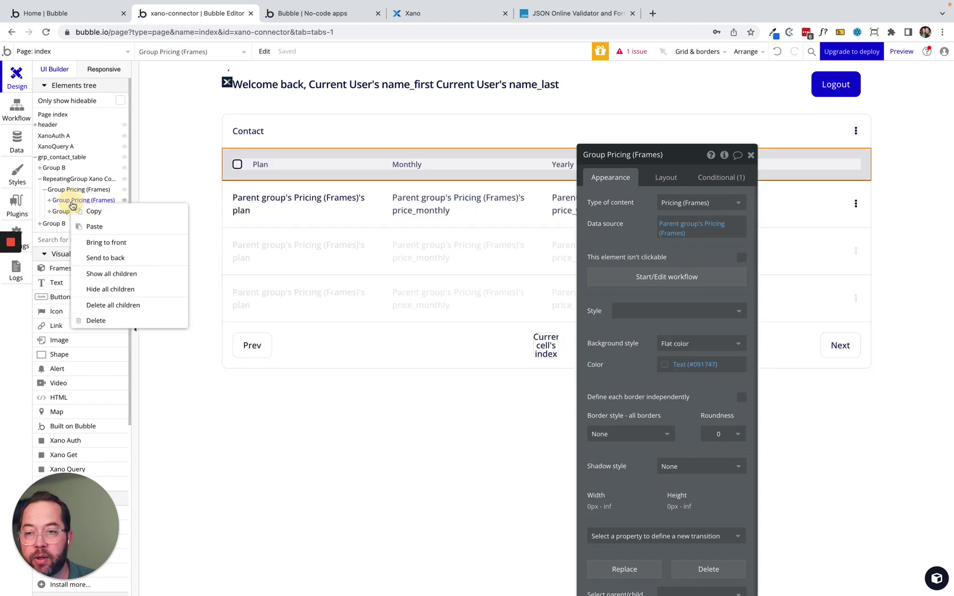
click(102, 326)
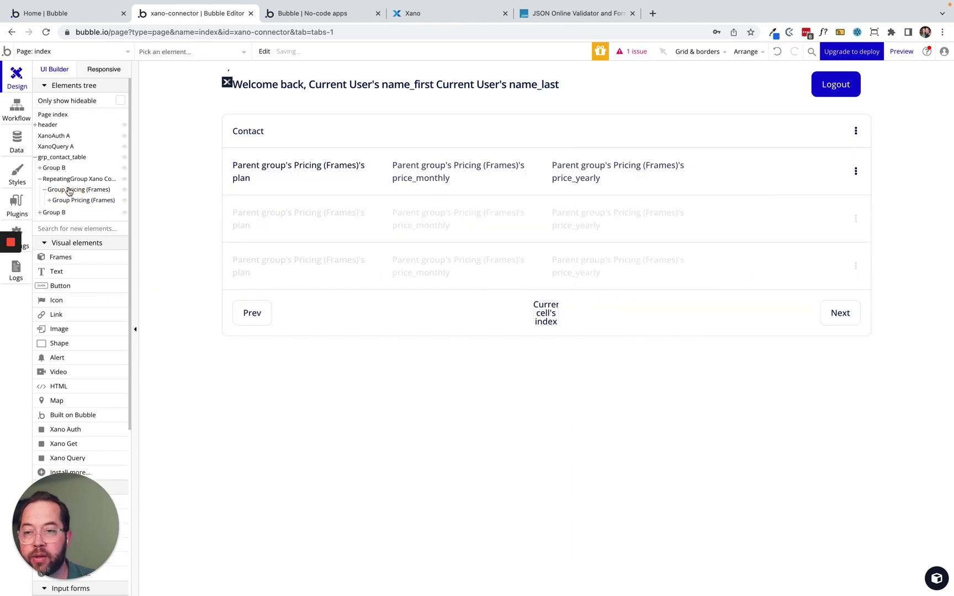
click(69, 190)
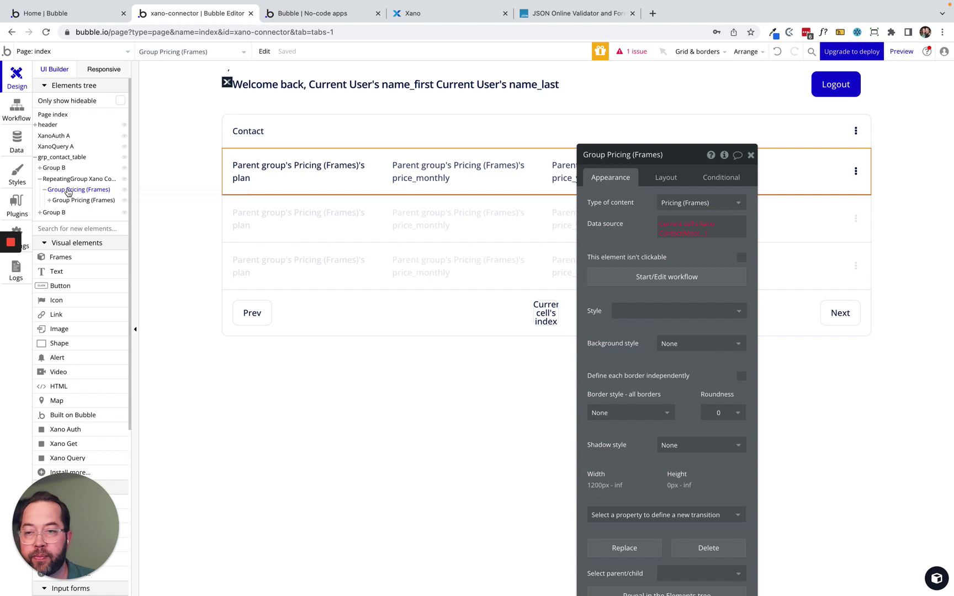
drag(63, 203, 61, 196)
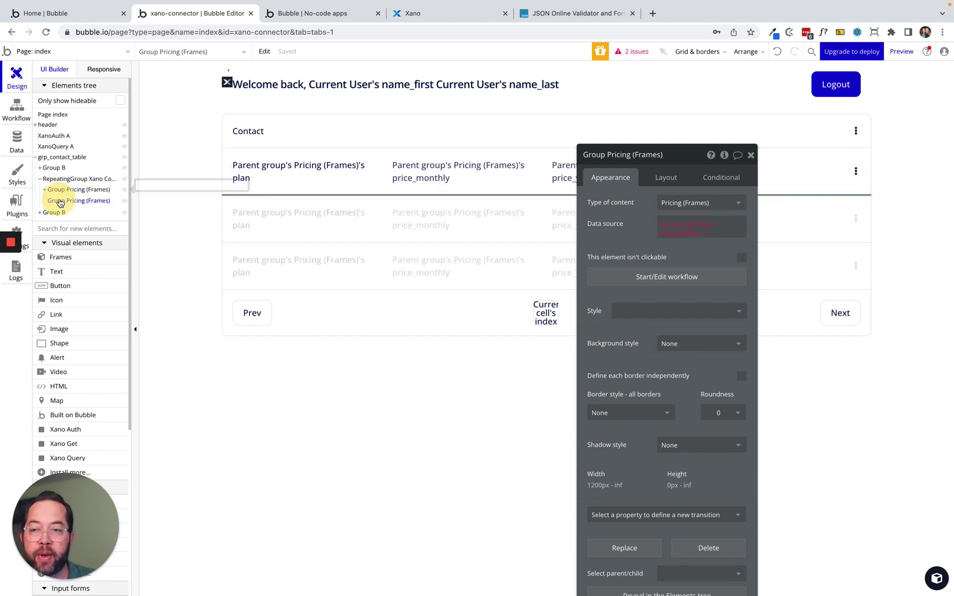
right_click(60, 203)
click(84, 271)
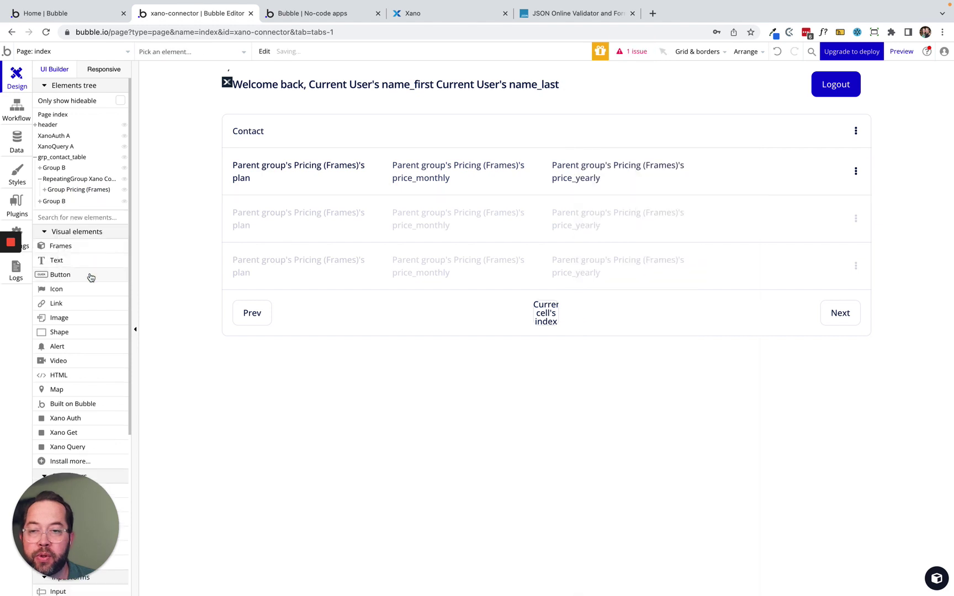
Set the remaining row group's content type to Xano Contact.
click(77, 189)
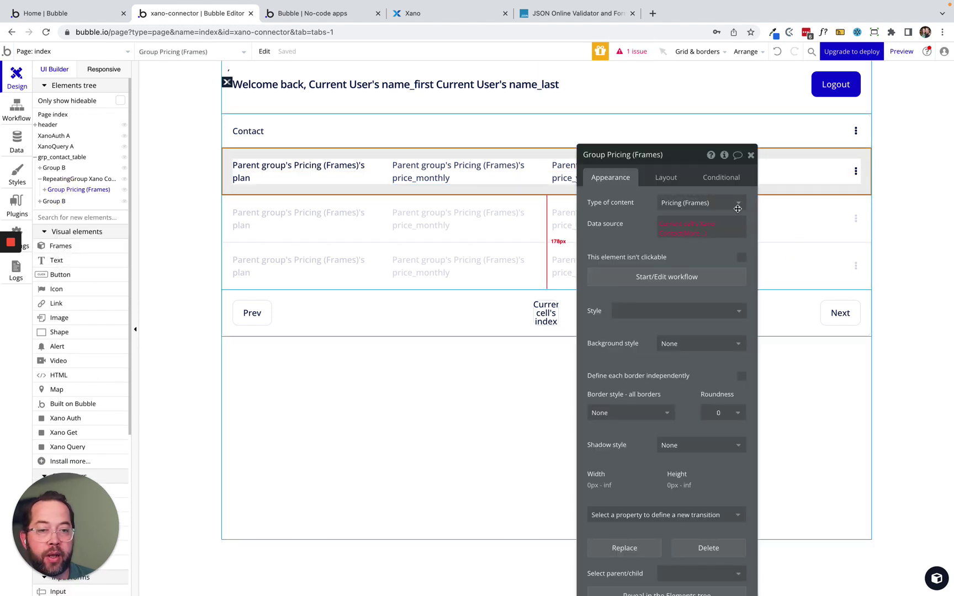
click(696, 224)
click(531, 269)
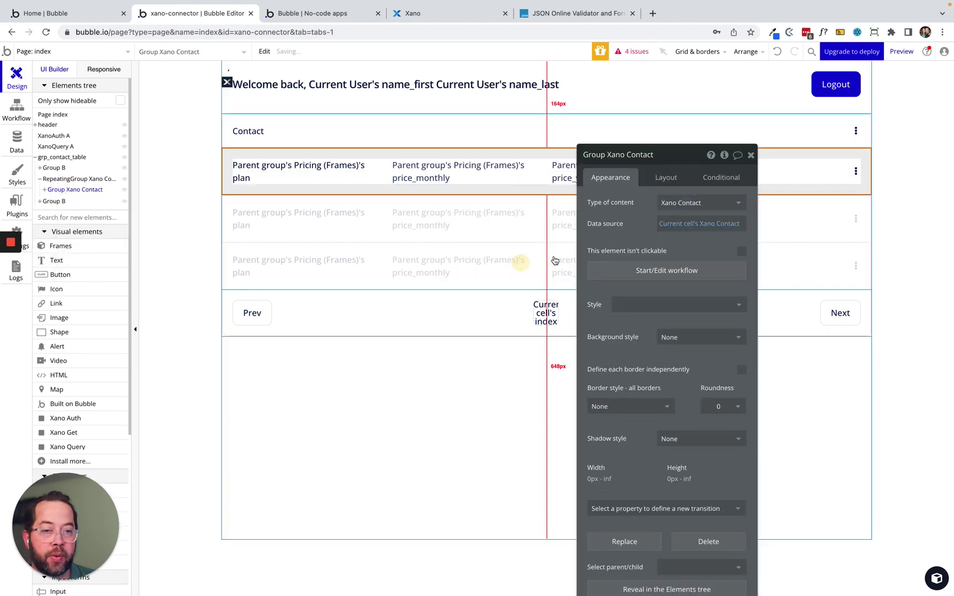
drag(626, 215, 581, 273)
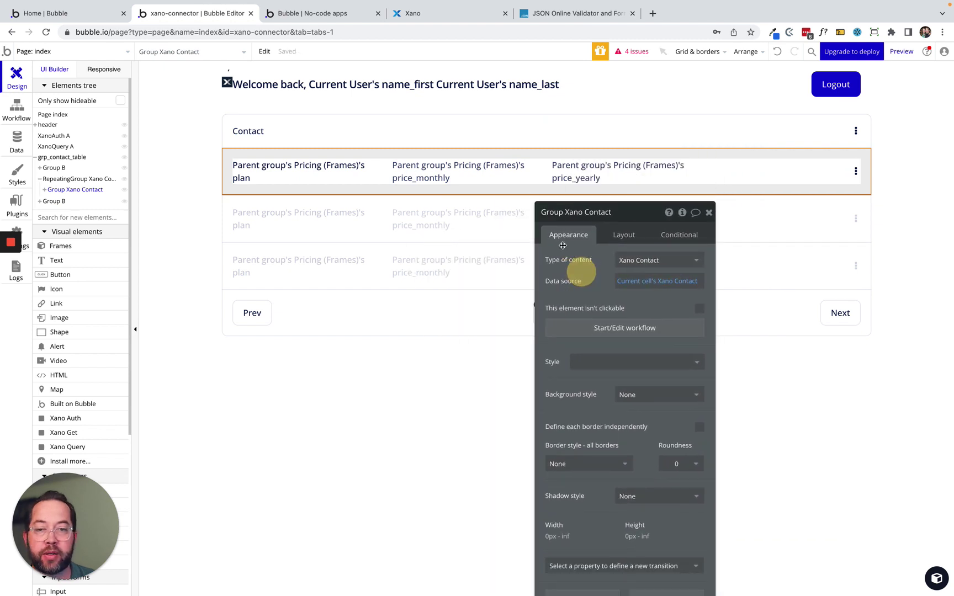
Expand the row group and set the first inner column group's content type to Xano Contact.
click(332, 169)
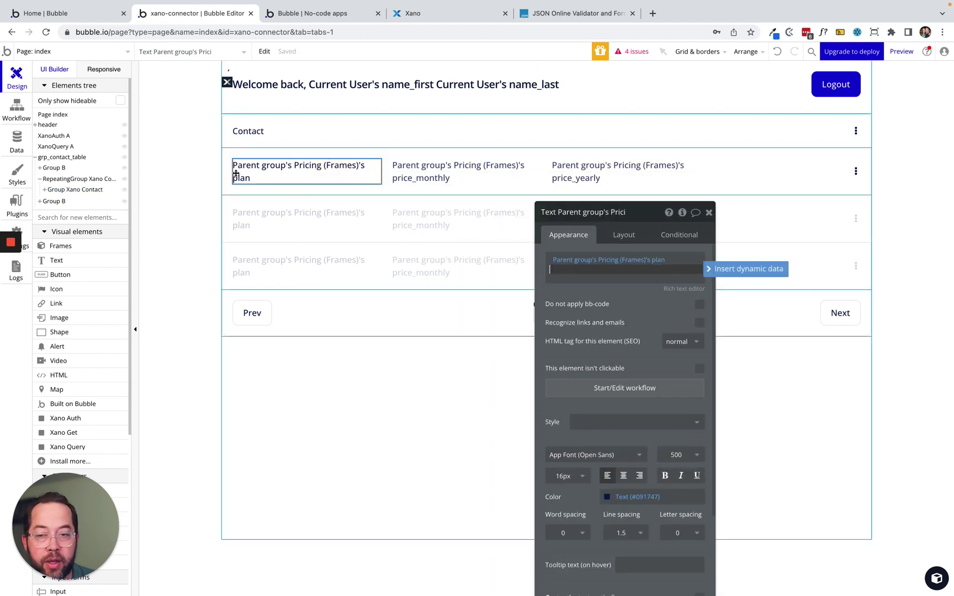
click(44, 190)
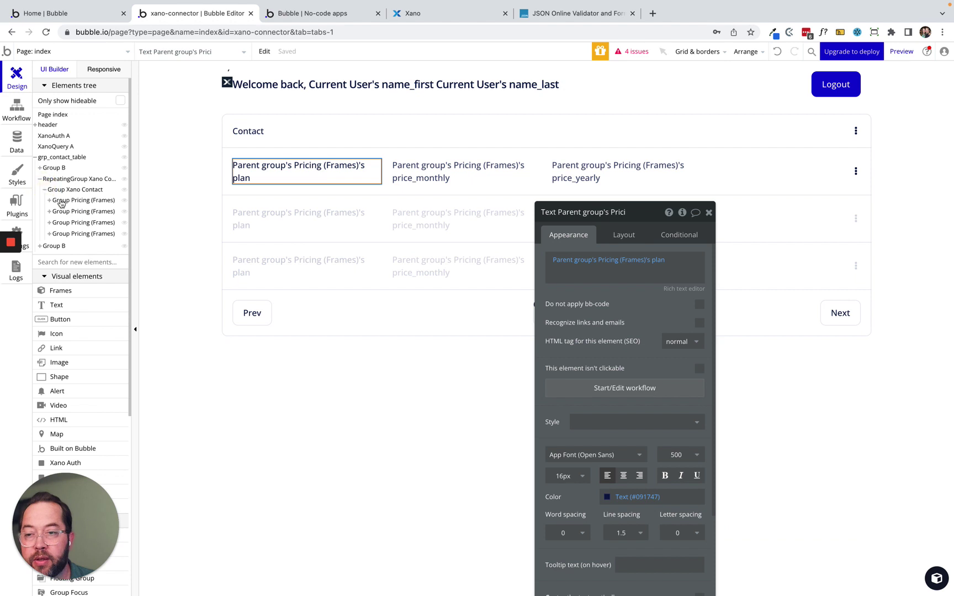
click(78, 201)
click(76, 212)
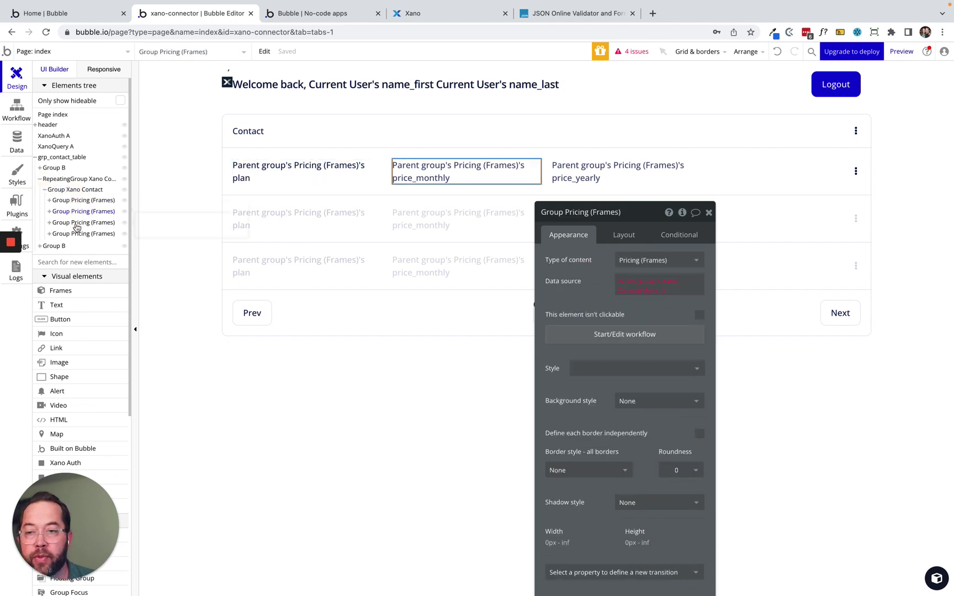
click(76, 222)
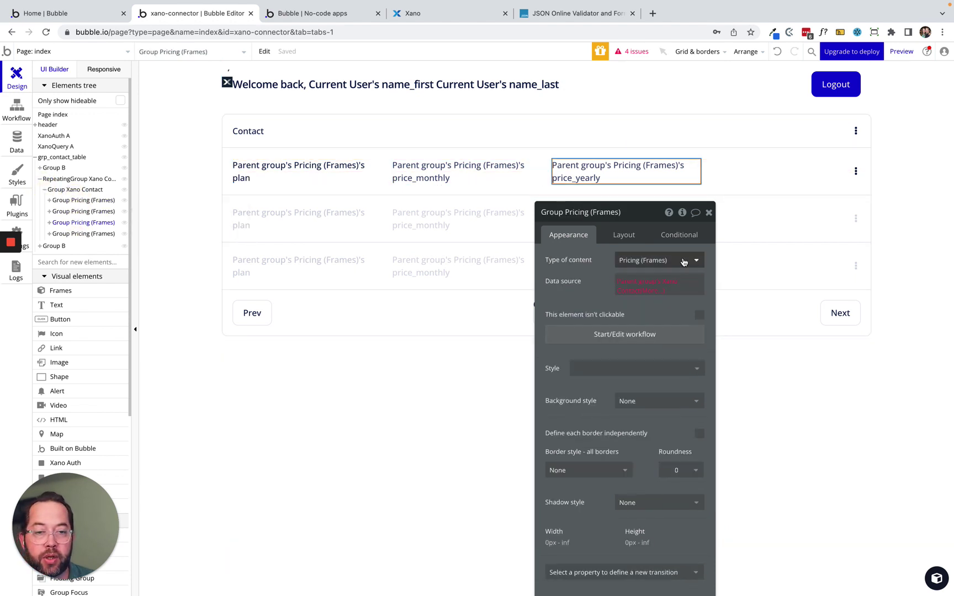
click(664, 259)
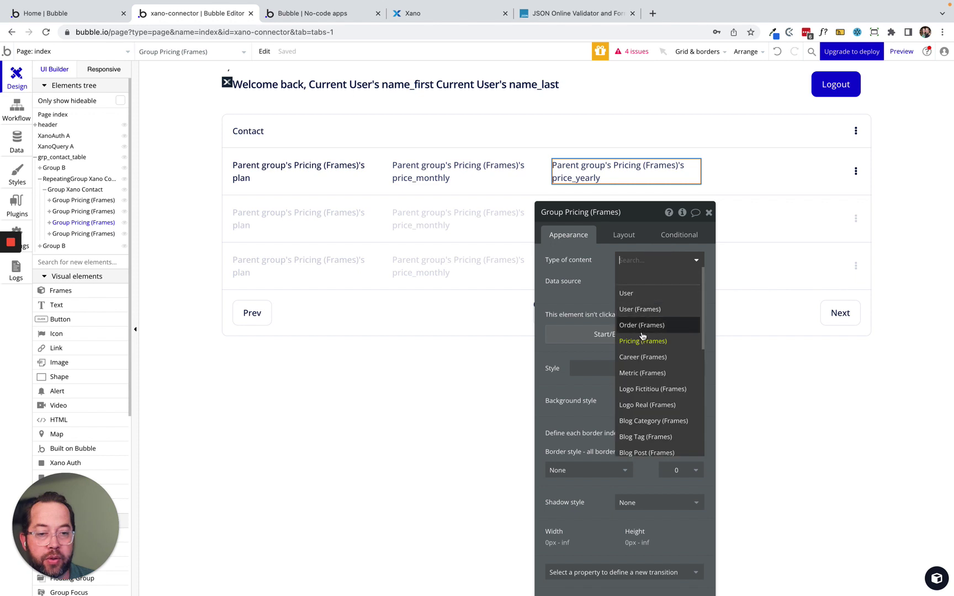
text(xa)
click(639, 293)
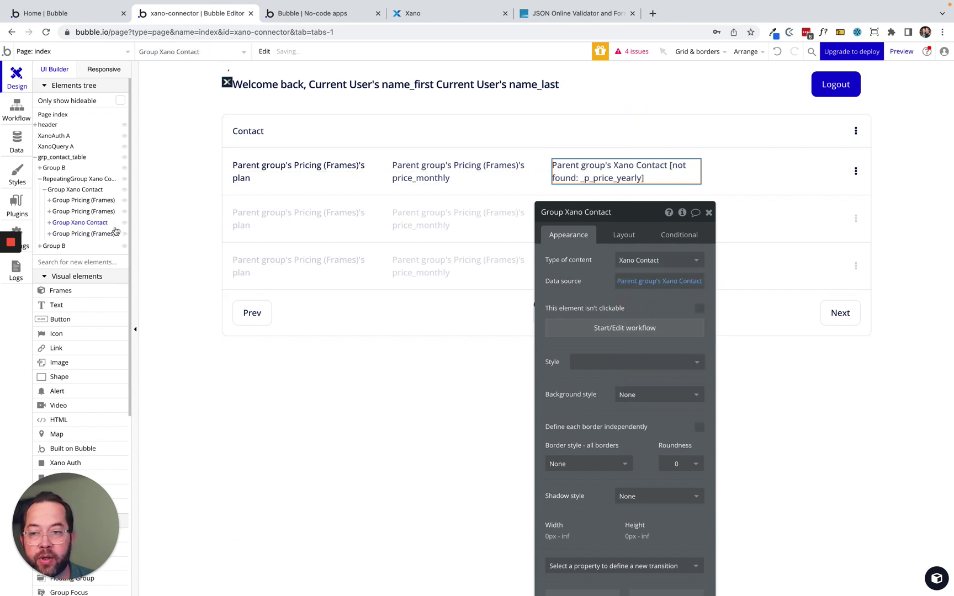
Switch the remaining column groups' content type to Xano Contact as well.
click(96, 212)
click(671, 264)
text(xa)
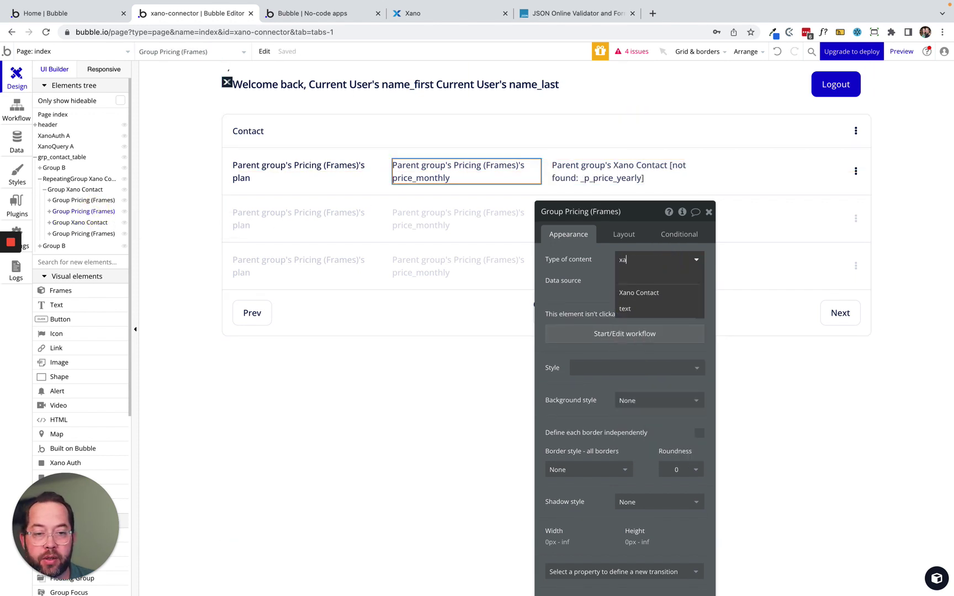
click(642, 292)
click(64, 201)
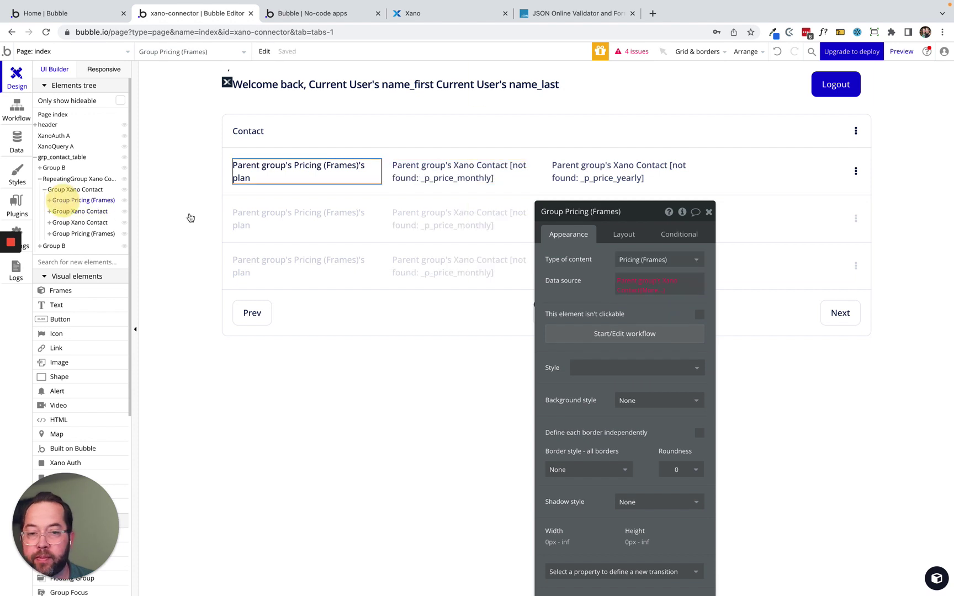
click(643, 259)
text(xa)
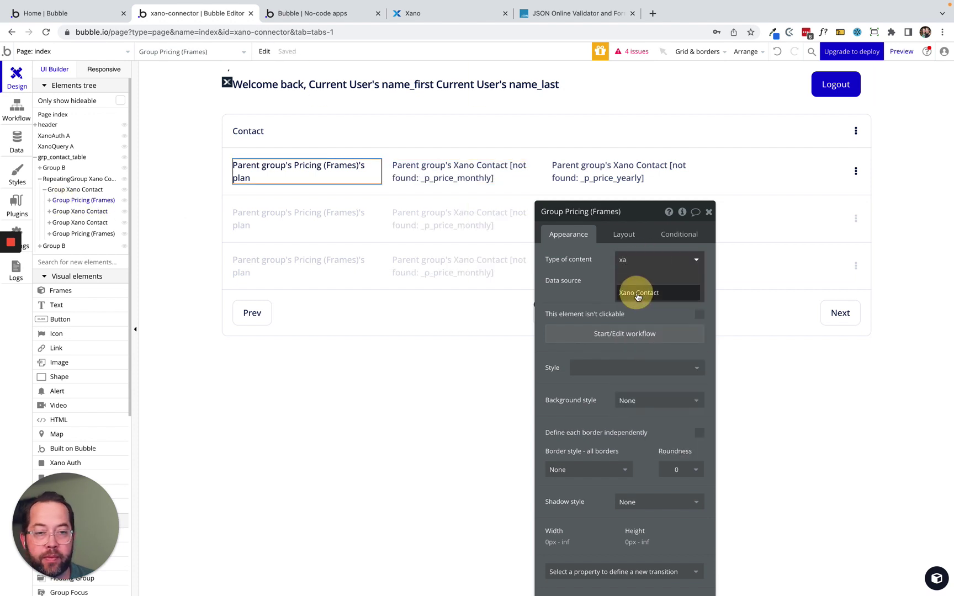
click(639, 291)
click(71, 236)
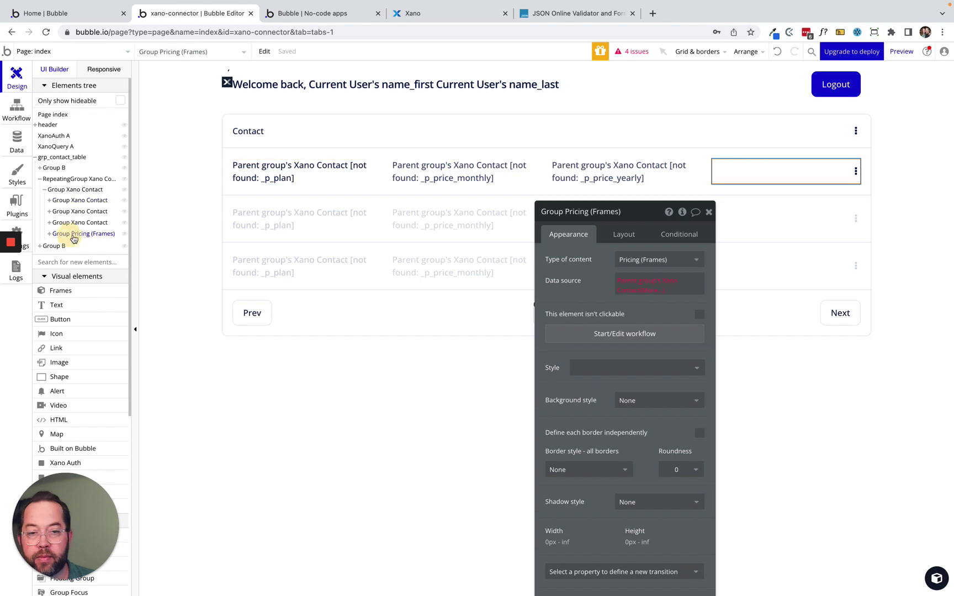
click(643, 259)
text(xa)
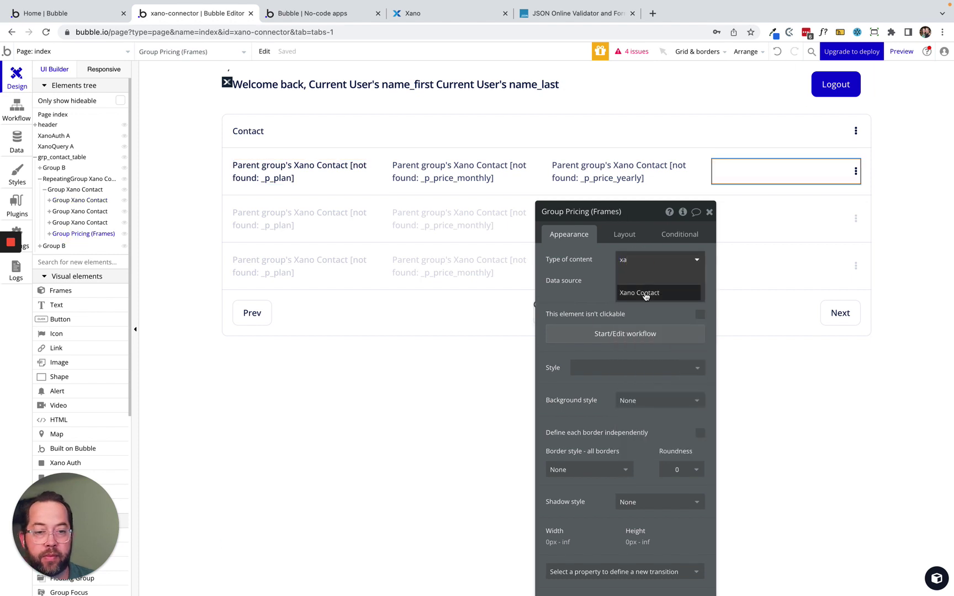
click(639, 292)
Bind the first column's text to the parent group's Xano Contact's name.
click(260, 166)
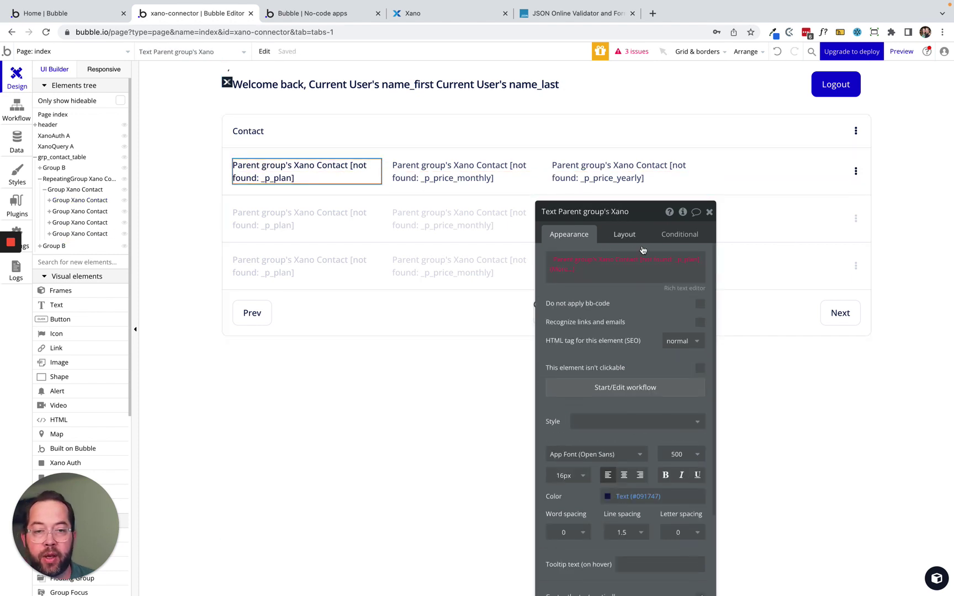
click(604, 259)
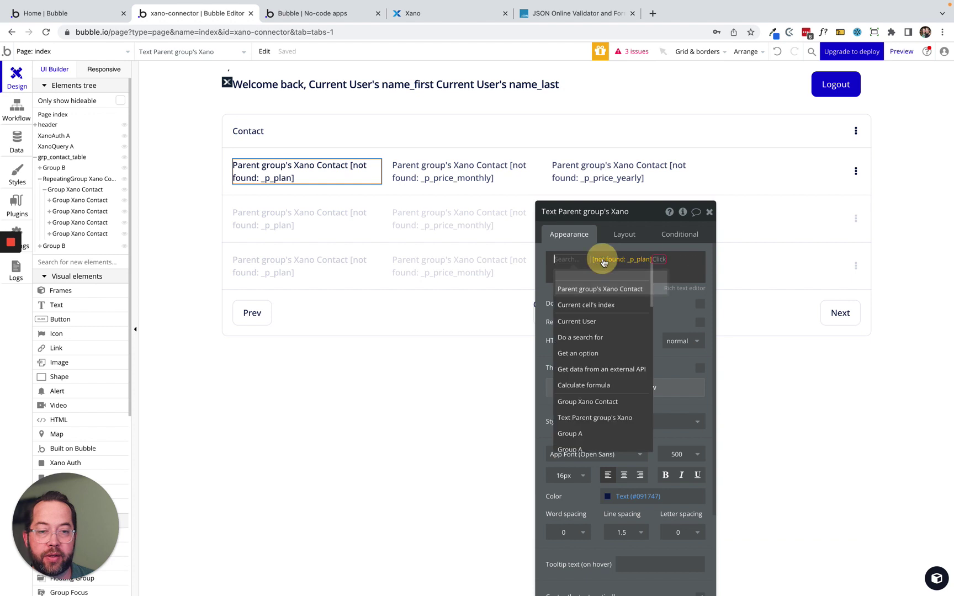
click(585, 289)
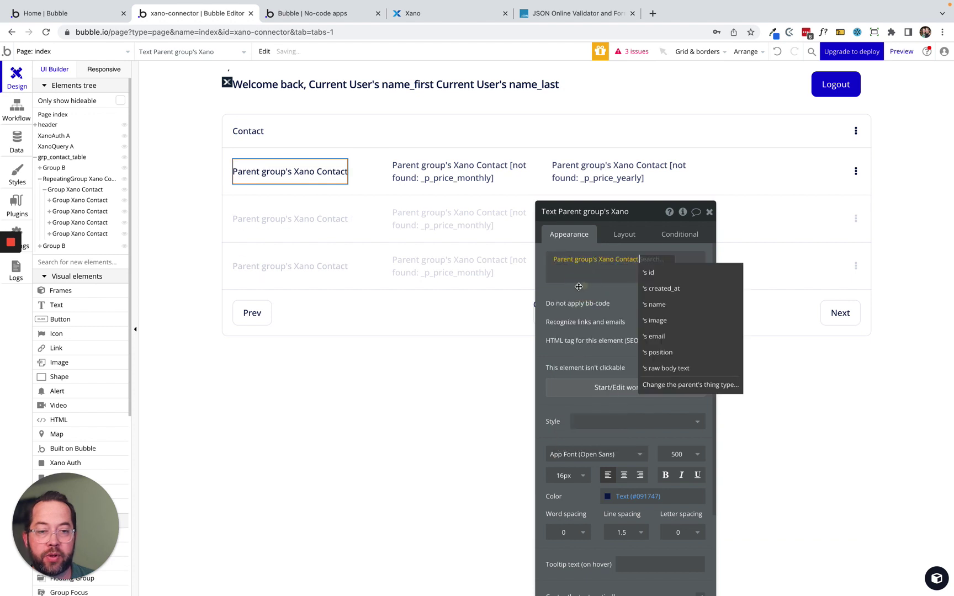
click(664, 308)
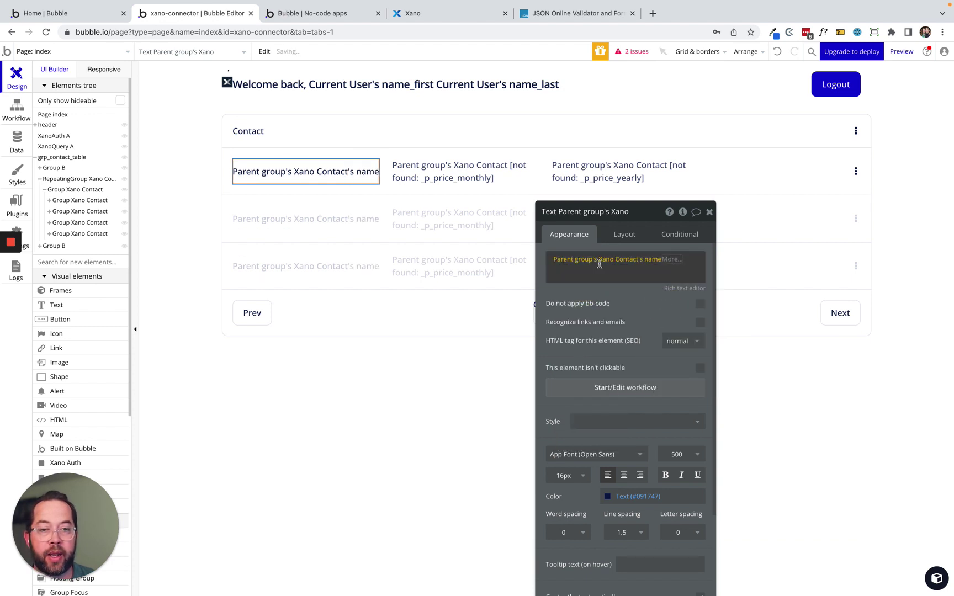
Bind the middle column's text to the parent group's Xano Contact's image.
click(445, 171)
click(622, 253)
click(568, 304)
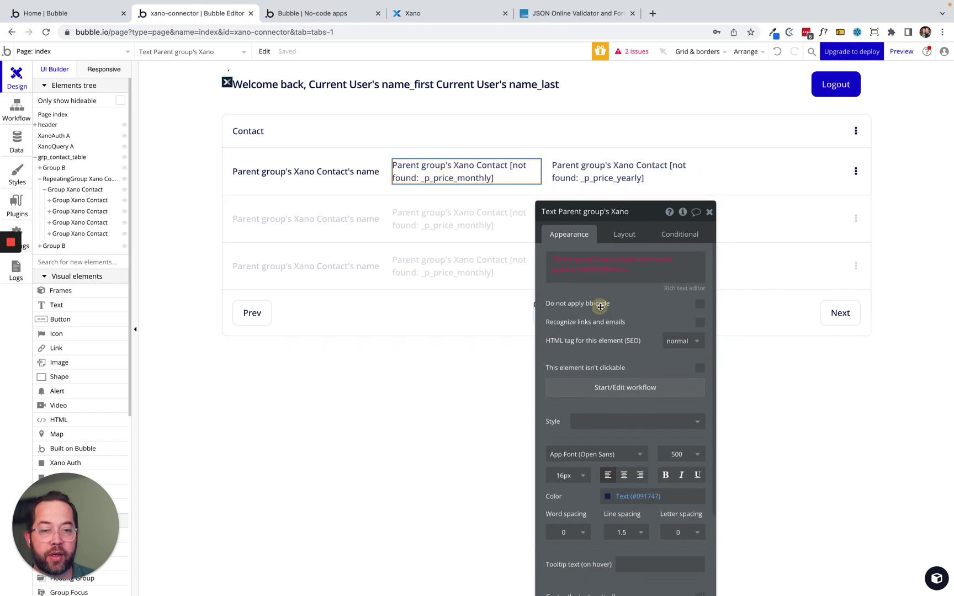
click(609, 264)
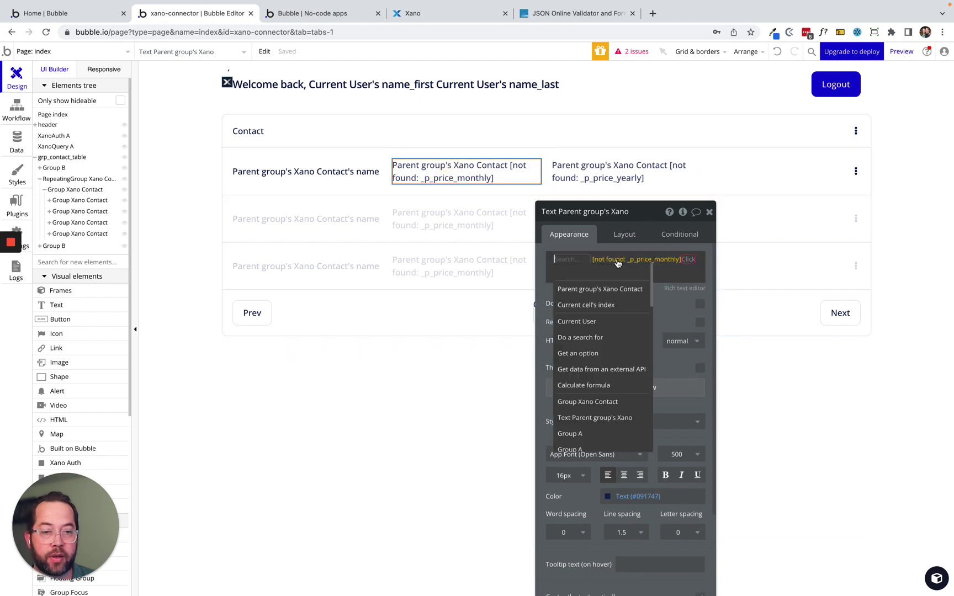
click(618, 262)
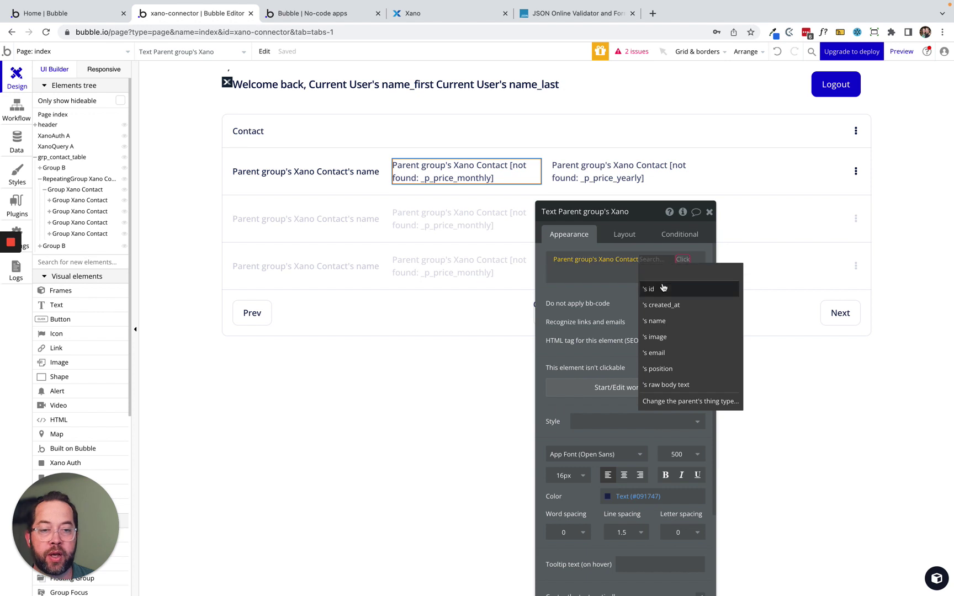
click(667, 338)
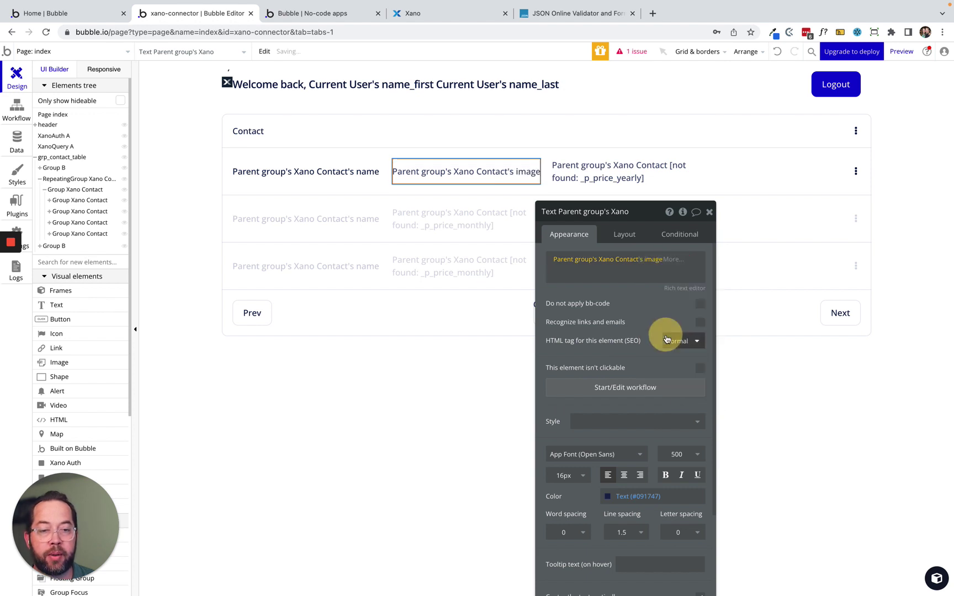
Bind the third column's text to the parent group's Xano Contact's position.
click(606, 170)
click(634, 258)
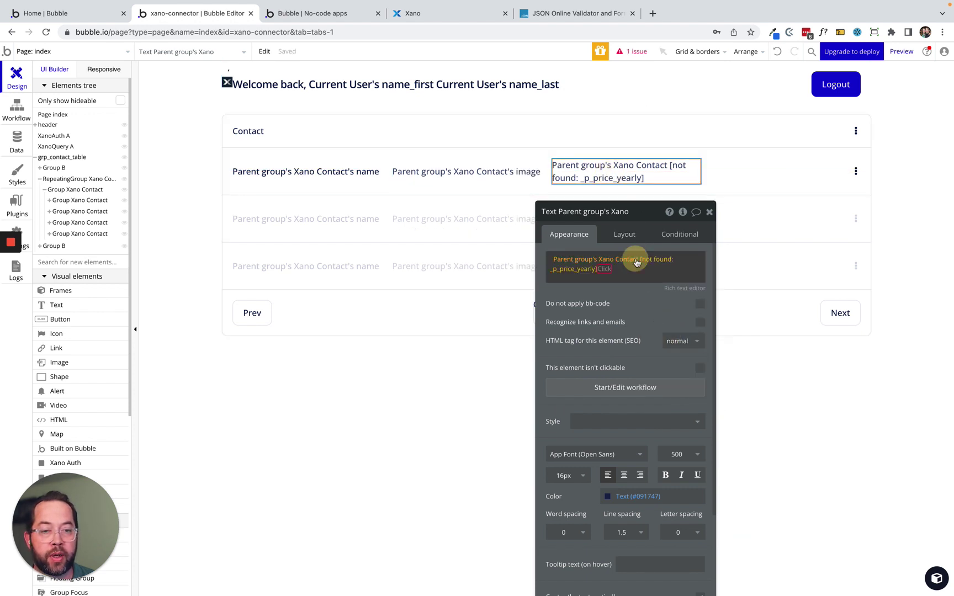
click(618, 258)
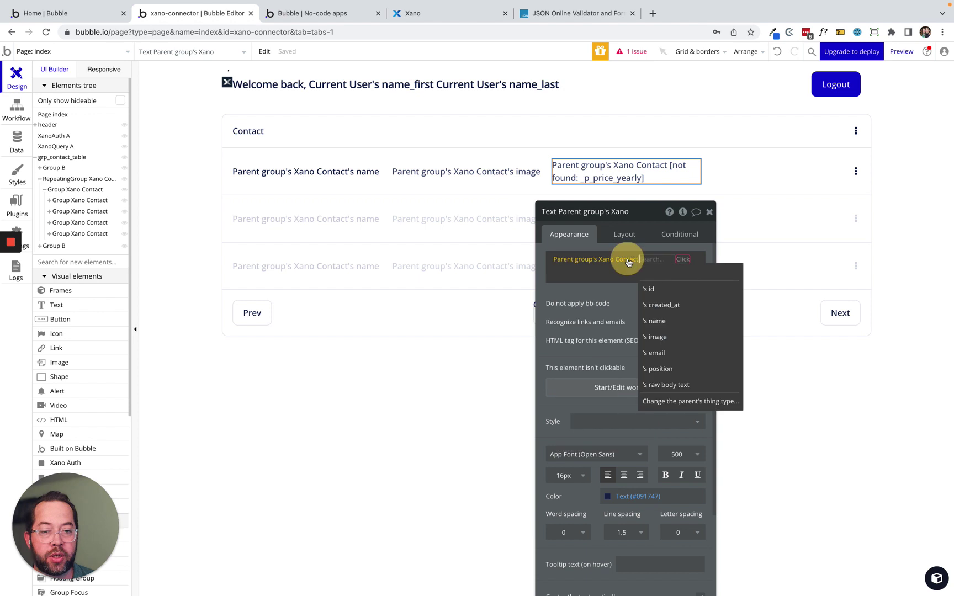
click(659, 369)
drag(621, 299, 417, 274)
click(897, 220)
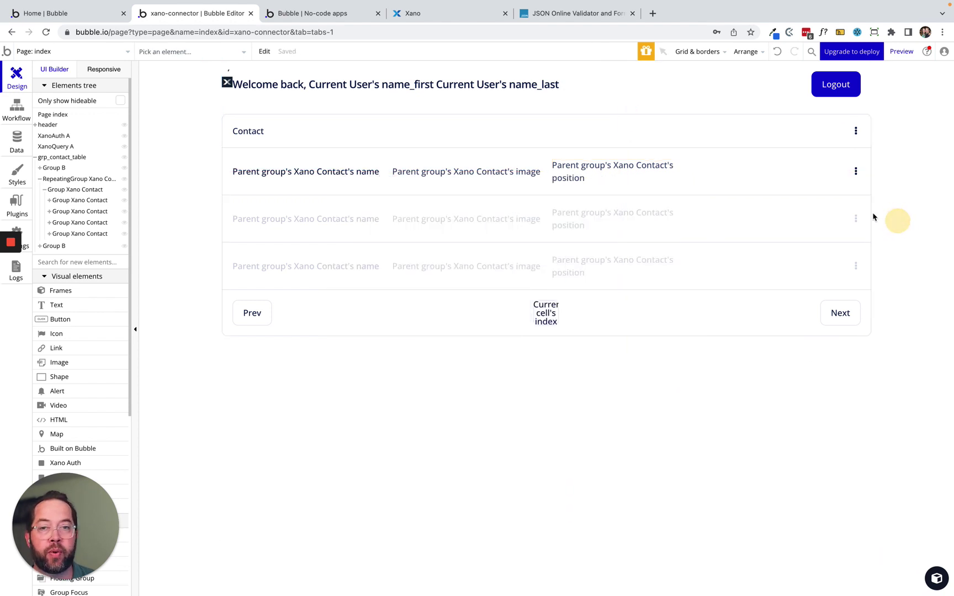
Compare with the Xano contact endpoint, reload the app preview, and show the debugger's Xano Query errors.
click(415, 41)
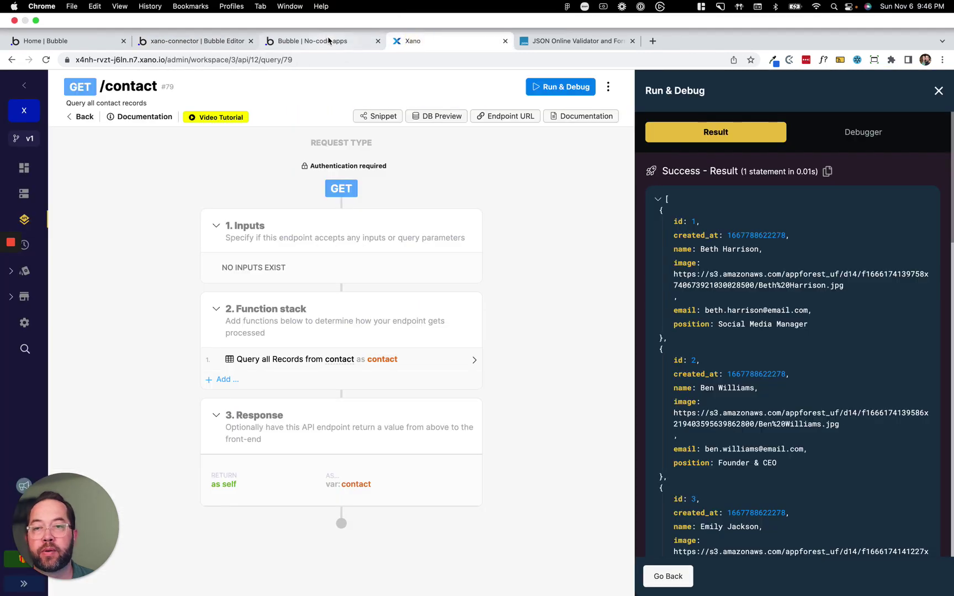
click(331, 40)
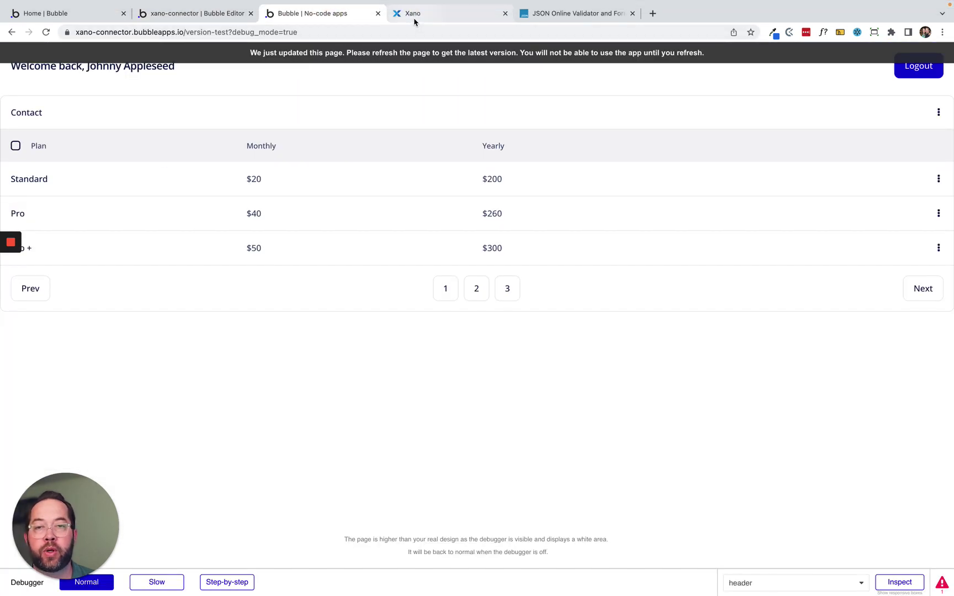
click(413, 15)
scroll(714, 313, down, 10)
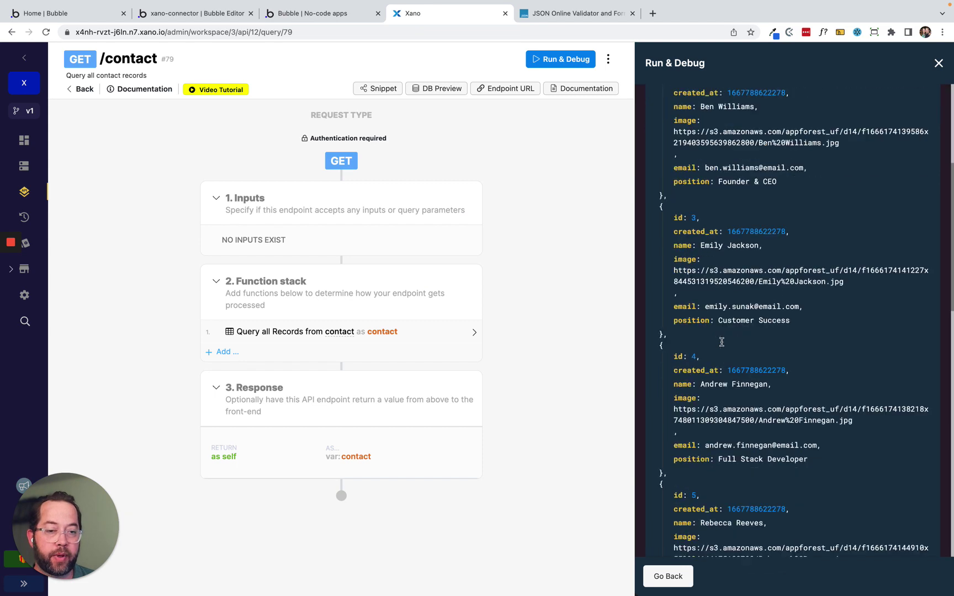
scroll(715, 313, up, 10)
click(328, 13)
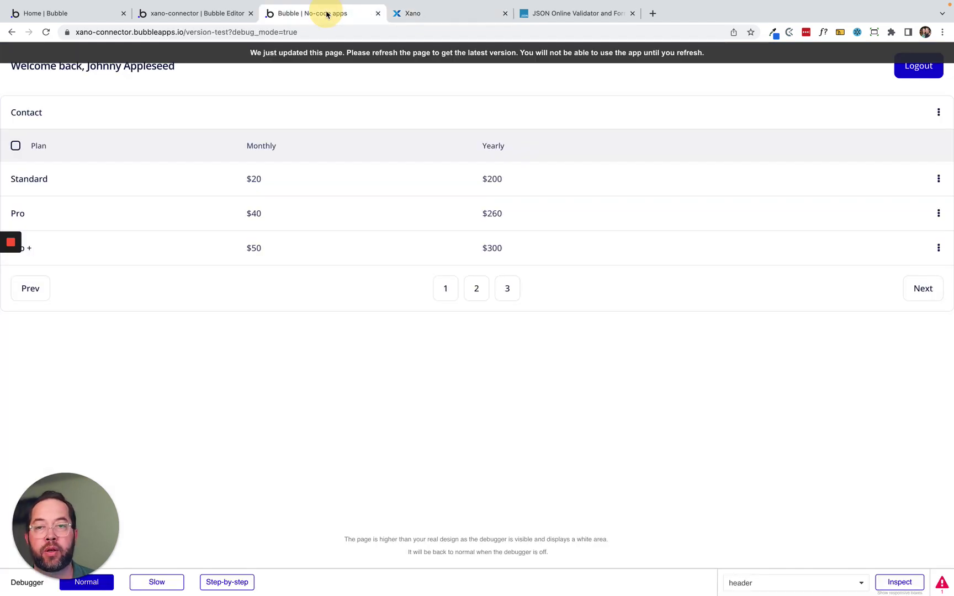
click(286, 54)
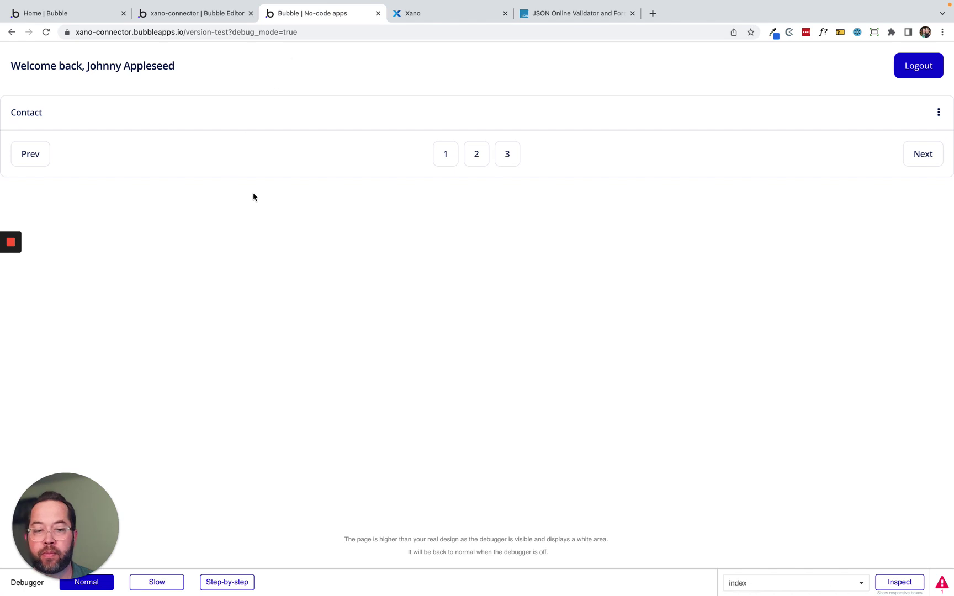
click(943, 584)
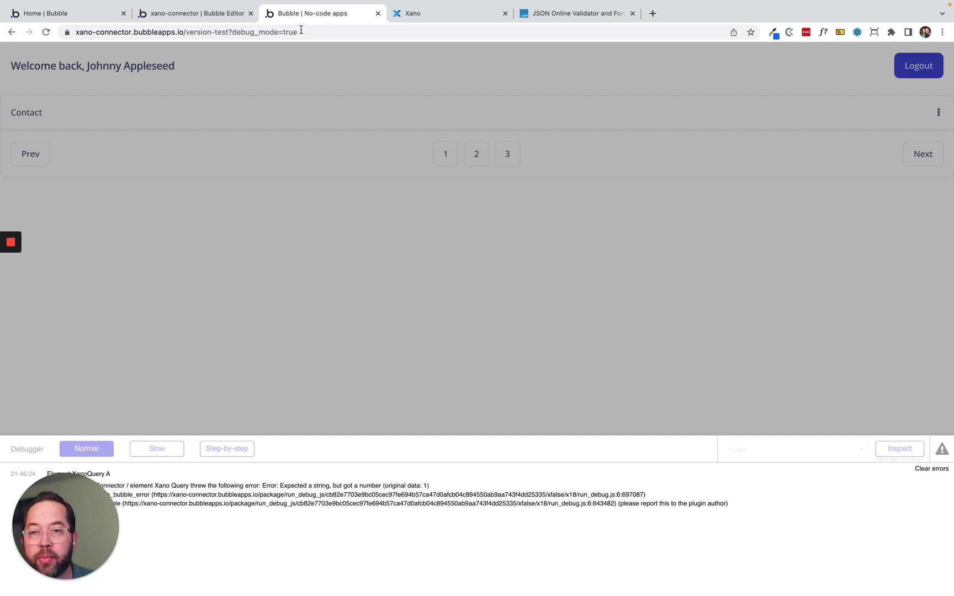
mouse_move(15, 284)
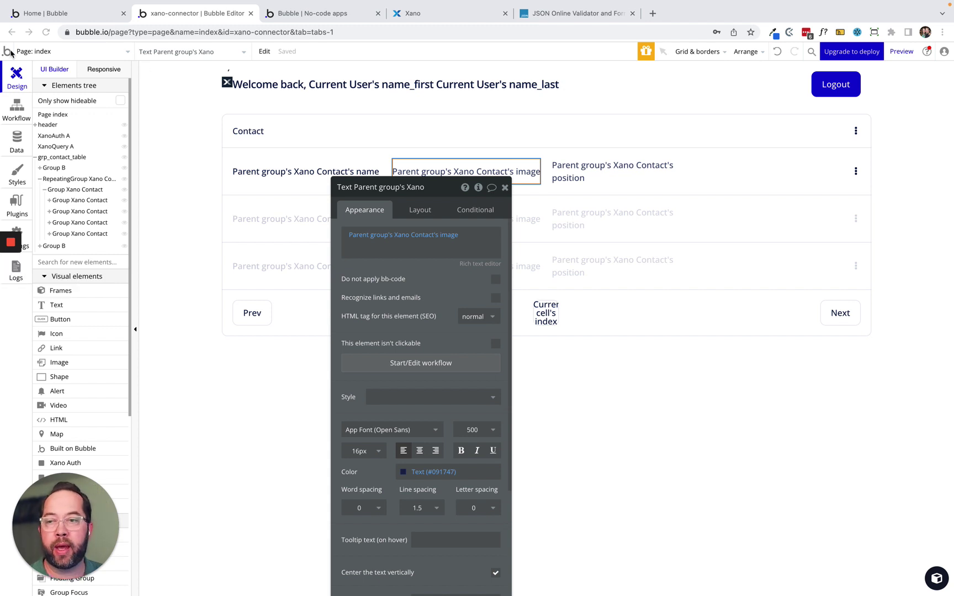
In API Connector, save a pasted sample contact response for Xano Contact, typing id as number.
click(17, 205)
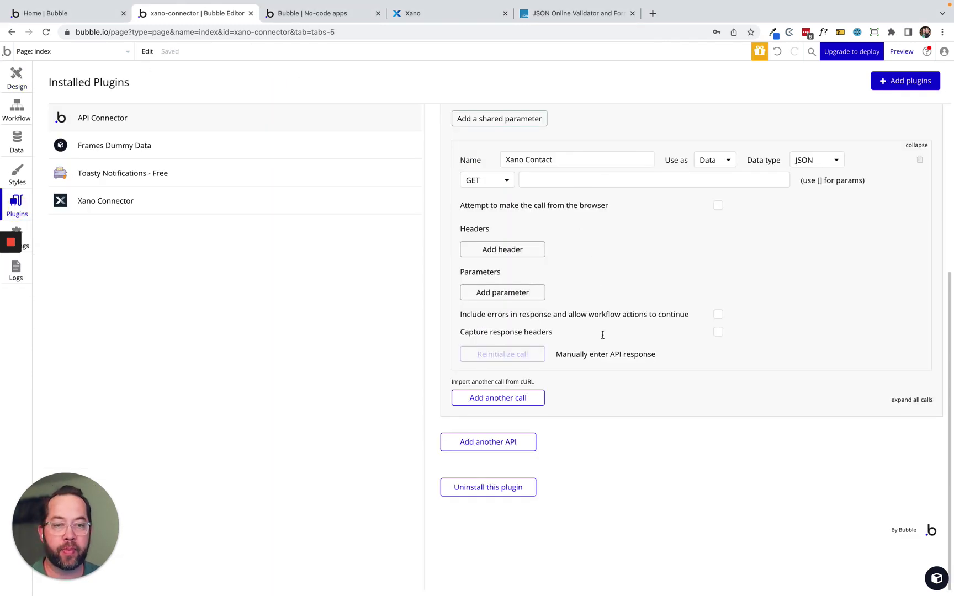
click(596, 358)
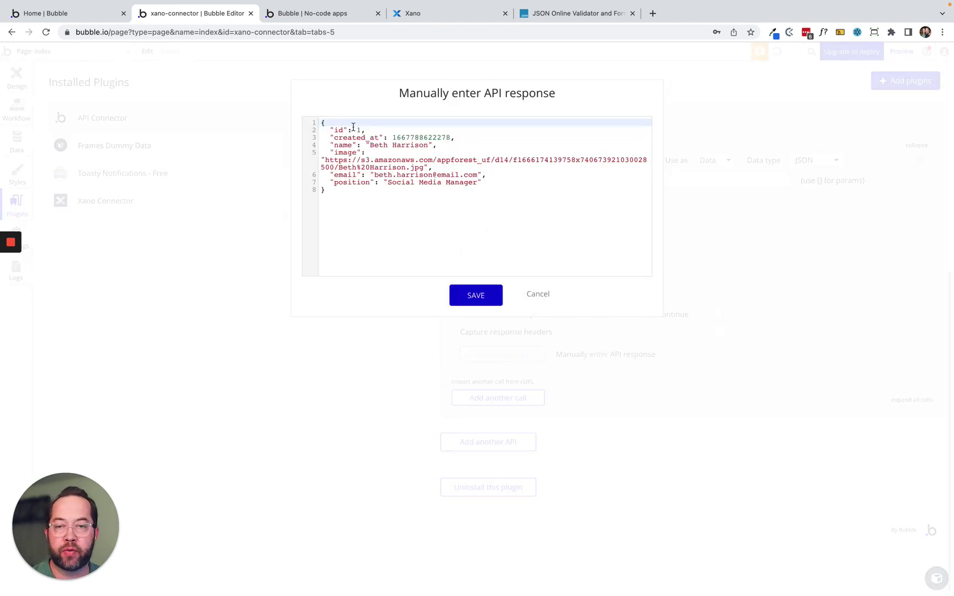
click(473, 294)
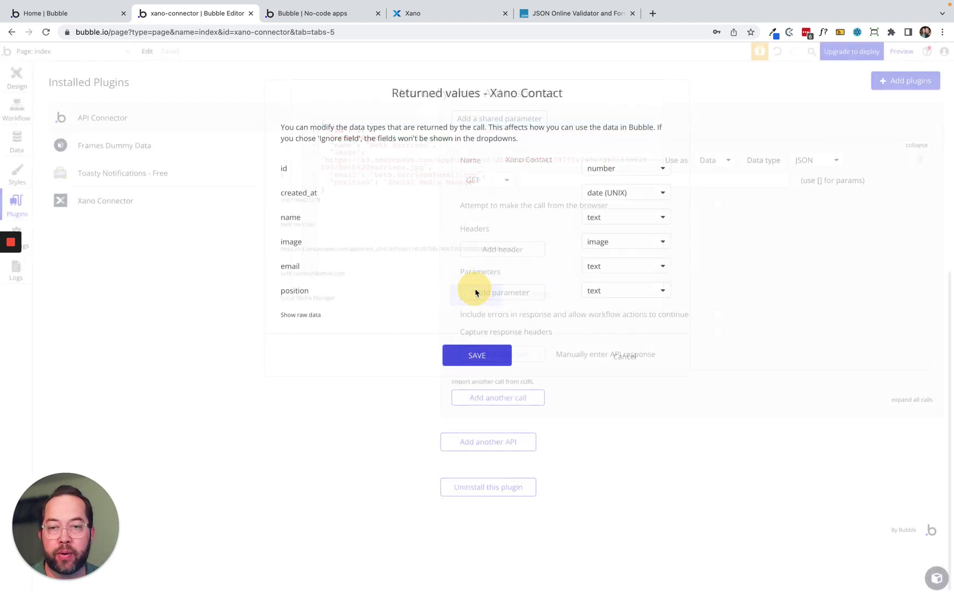
click(621, 169)
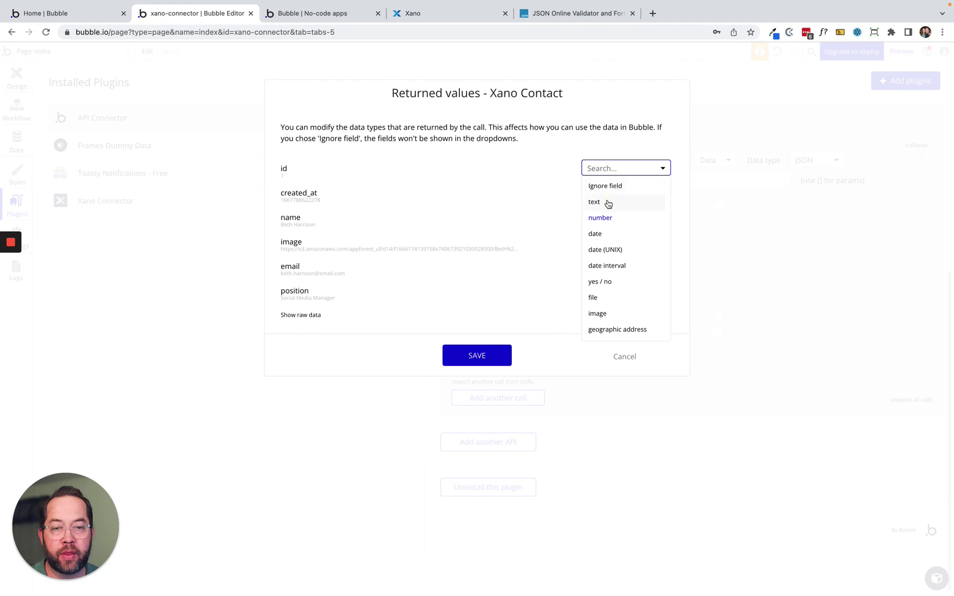
click(608, 203)
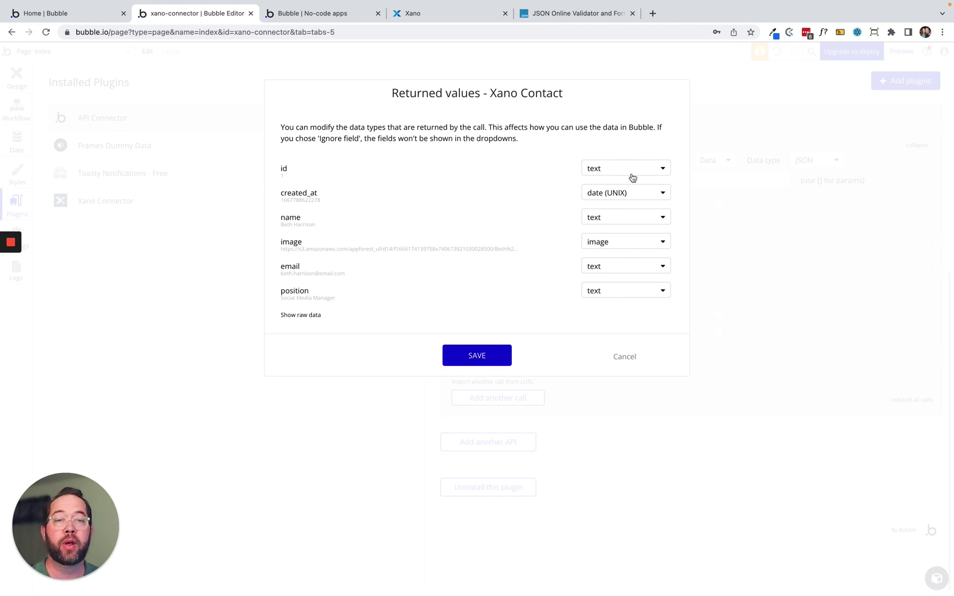
click(629, 169)
click(600, 218)
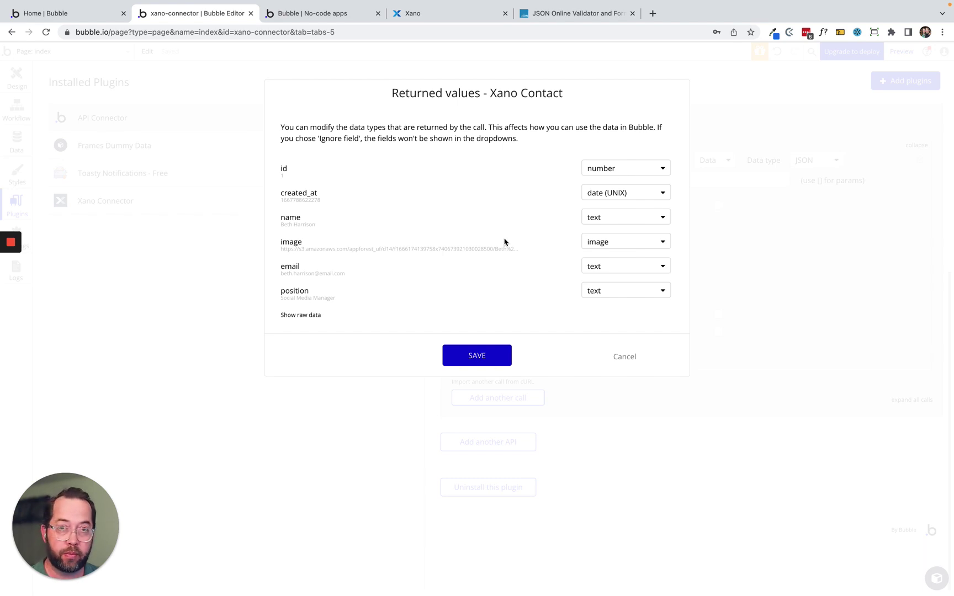
click(483, 355)
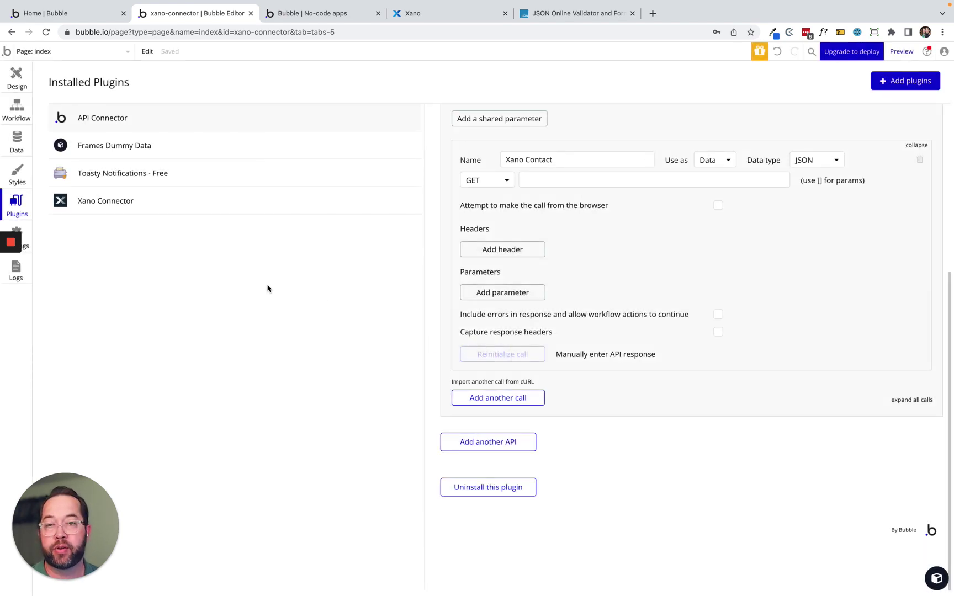
click(323, 13)
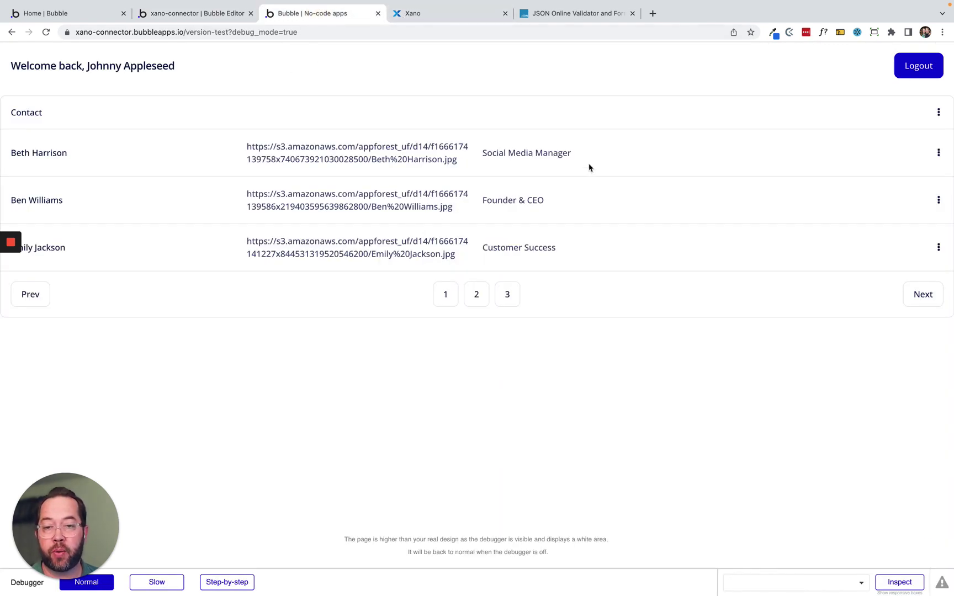
scroll(242, 259, down, 1)
scroll(243, 257, up, 1)
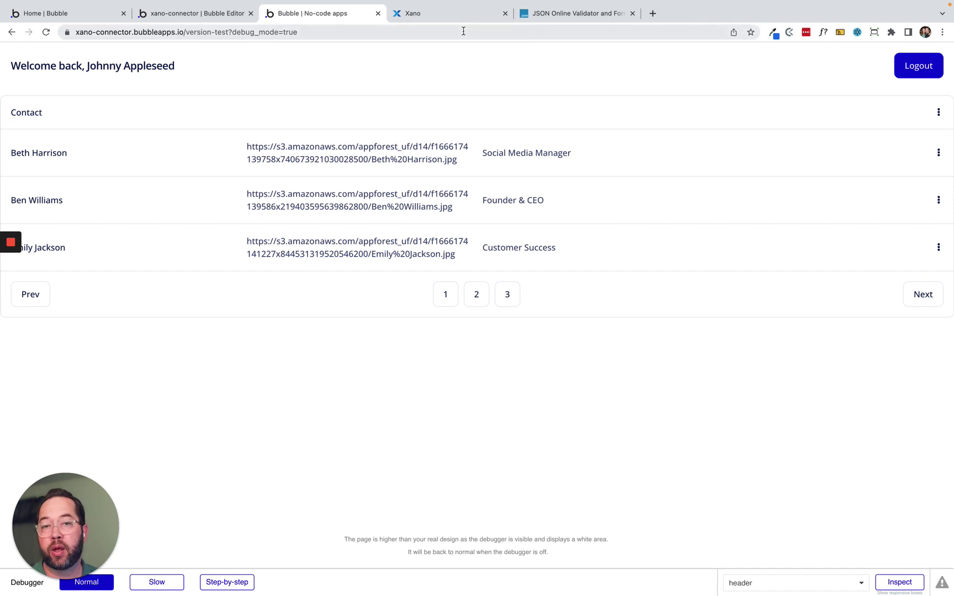
click(166, 15)
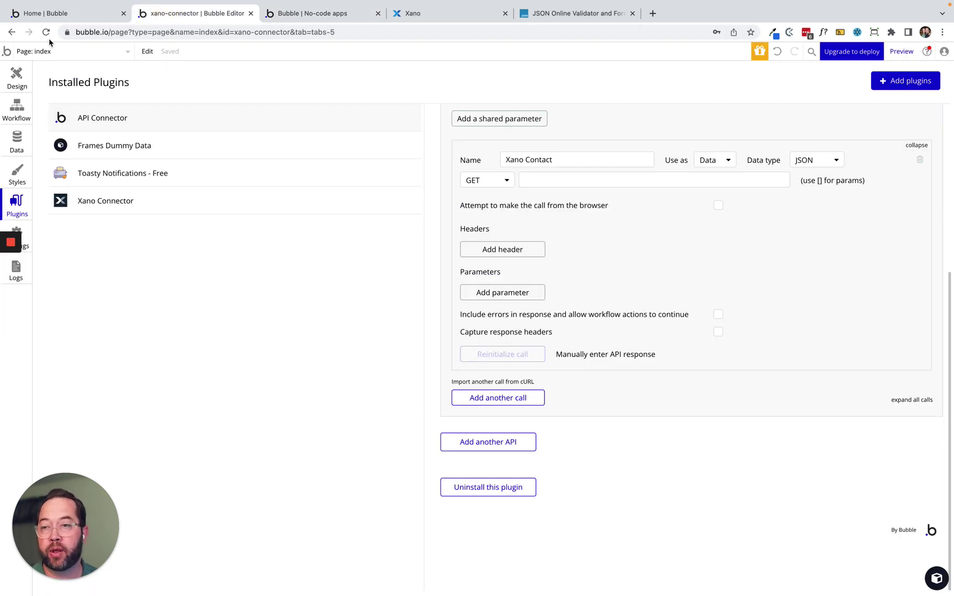
click(16, 77)
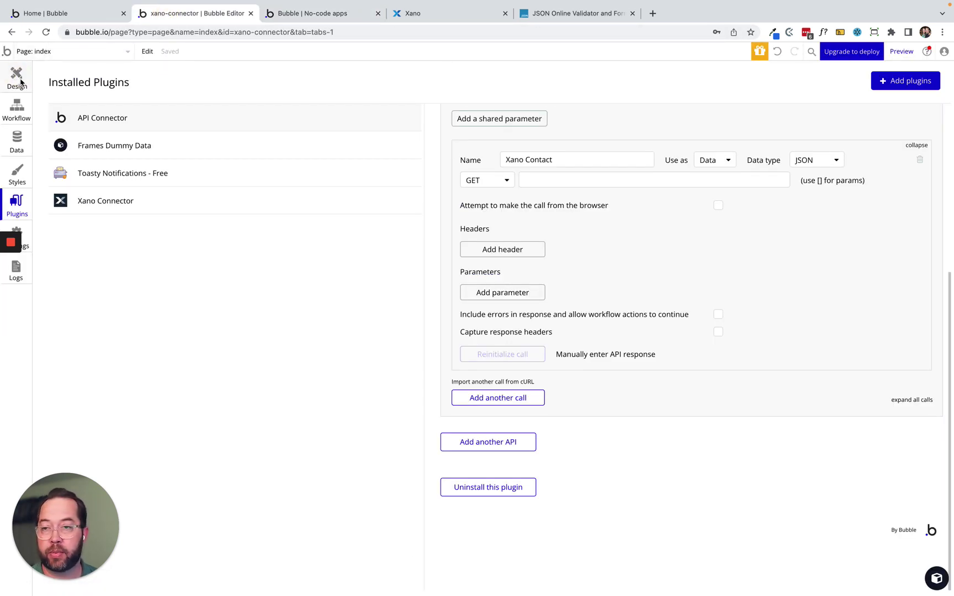
click(451, 237)
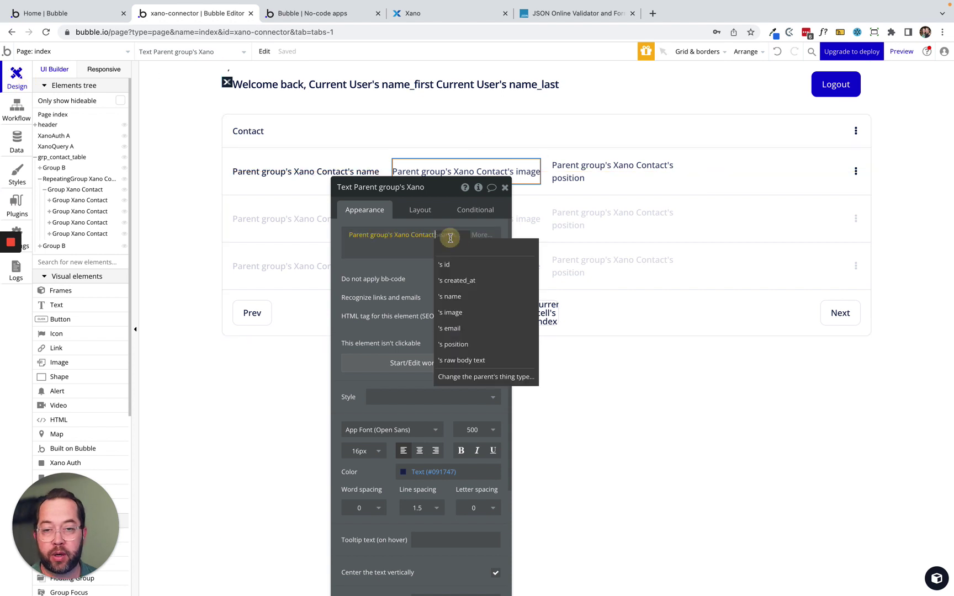
click(467, 329)
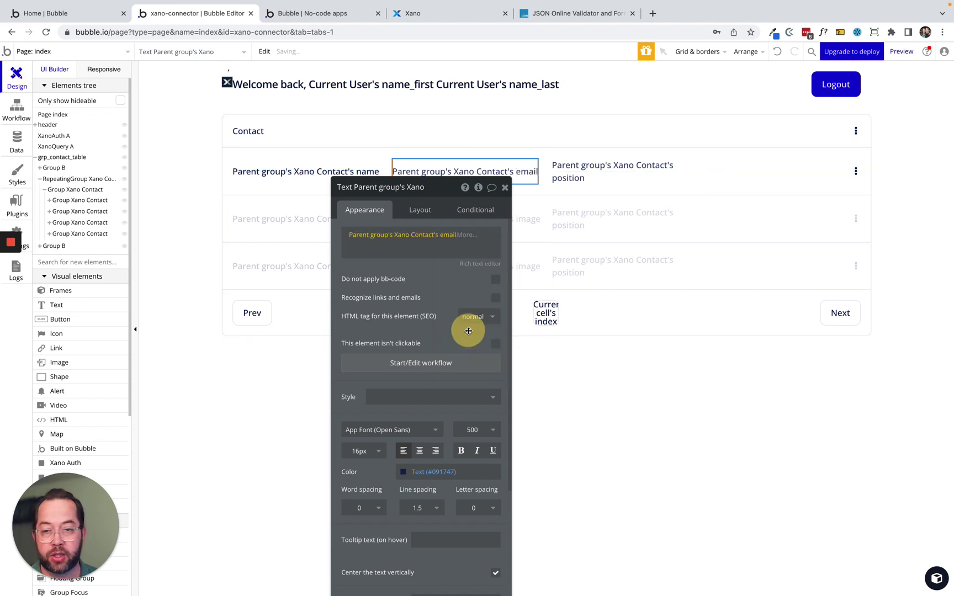
click(637, 246)
click(371, 201)
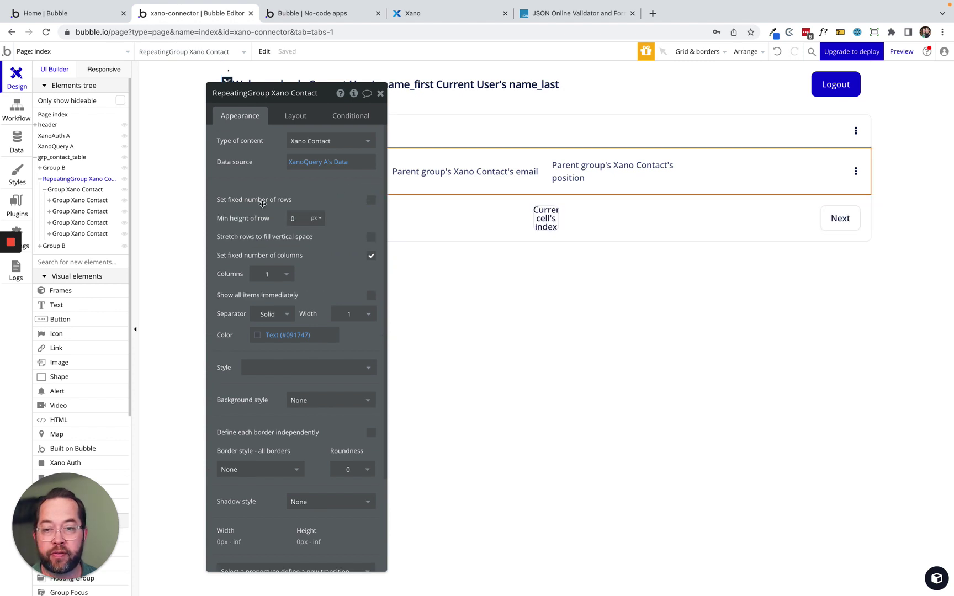
click(406, 12)
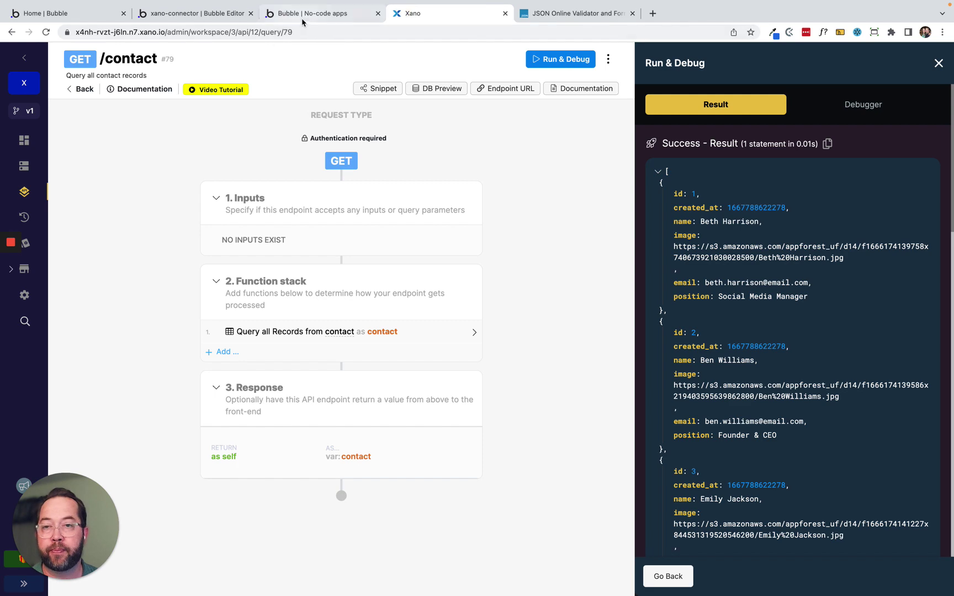
Refresh the app preview and check all twelve contacts show name, email and position.
click(307, 15)
click(287, 55)
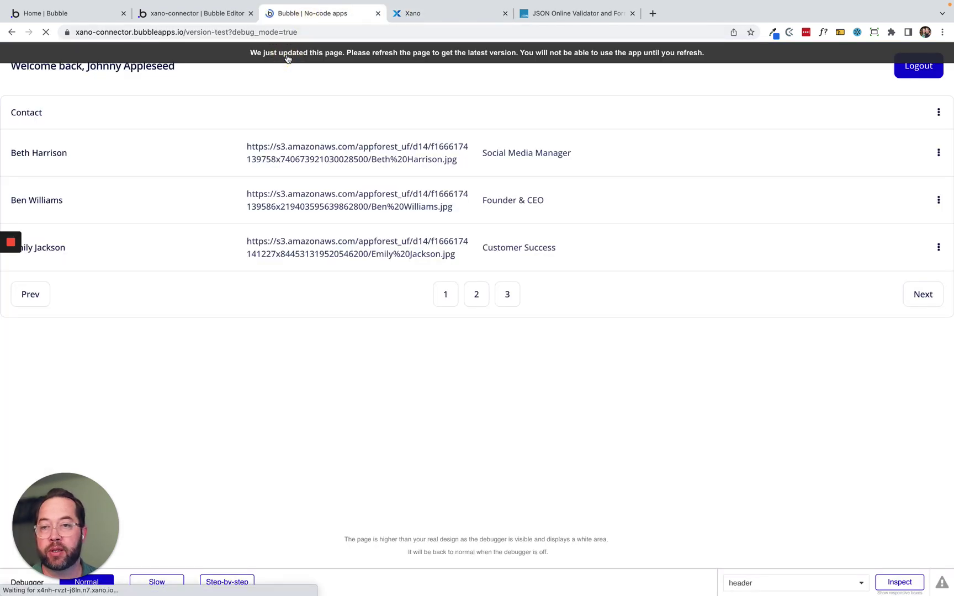
scroll(365, 298, down, 3)
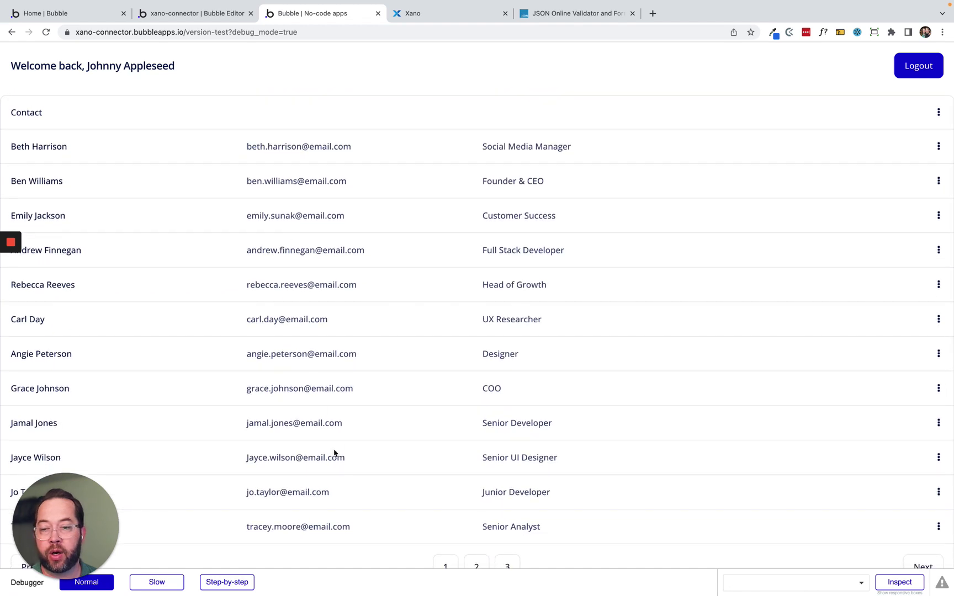
scroll(340, 463, down, 2)
scroll(344, 475, up, 2)
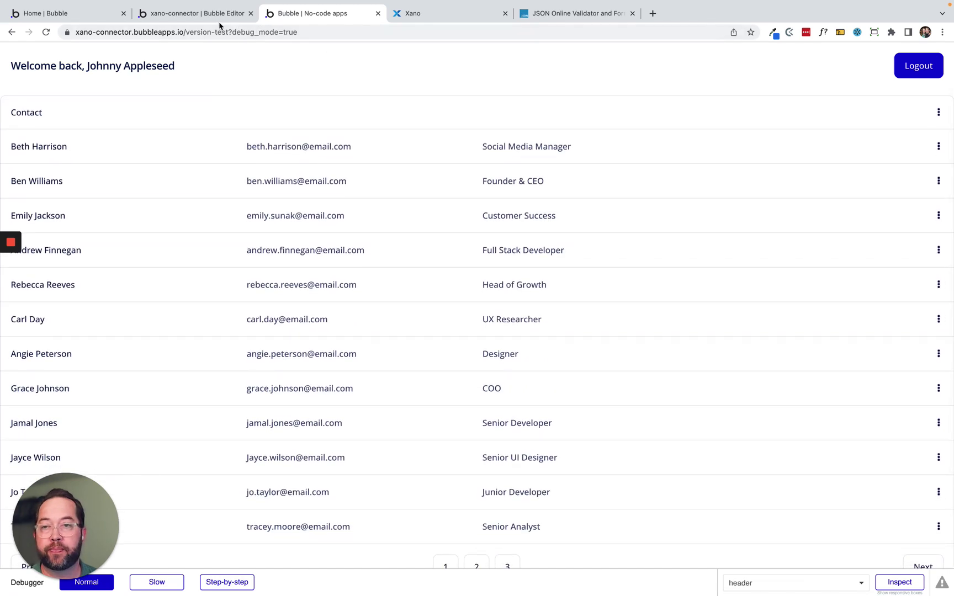
click(216, 14)
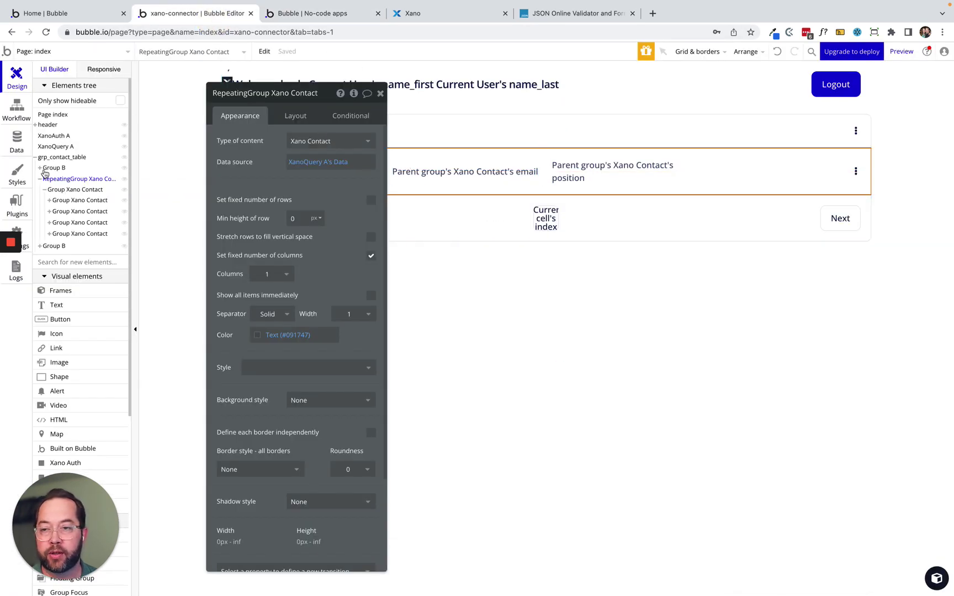
Set grp_contact_table's Max width to 900 in its Layout settings.
click(56, 157)
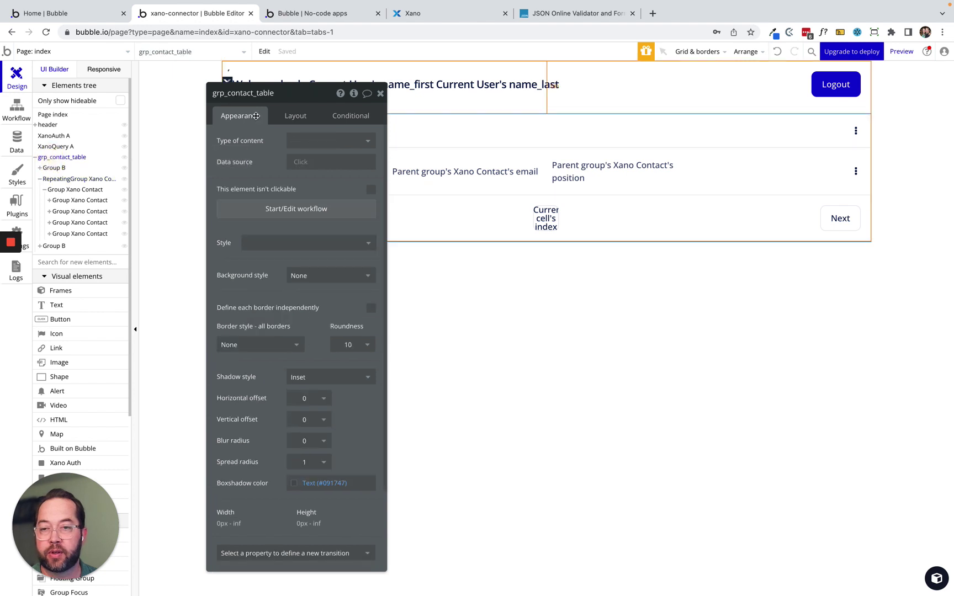
click(295, 117)
click(350, 341)
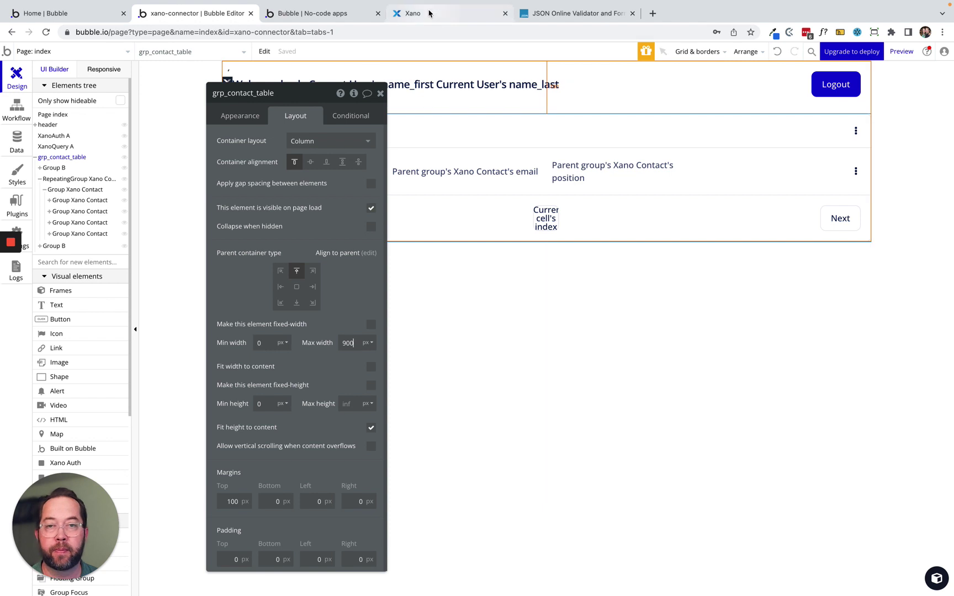
click(309, 13)
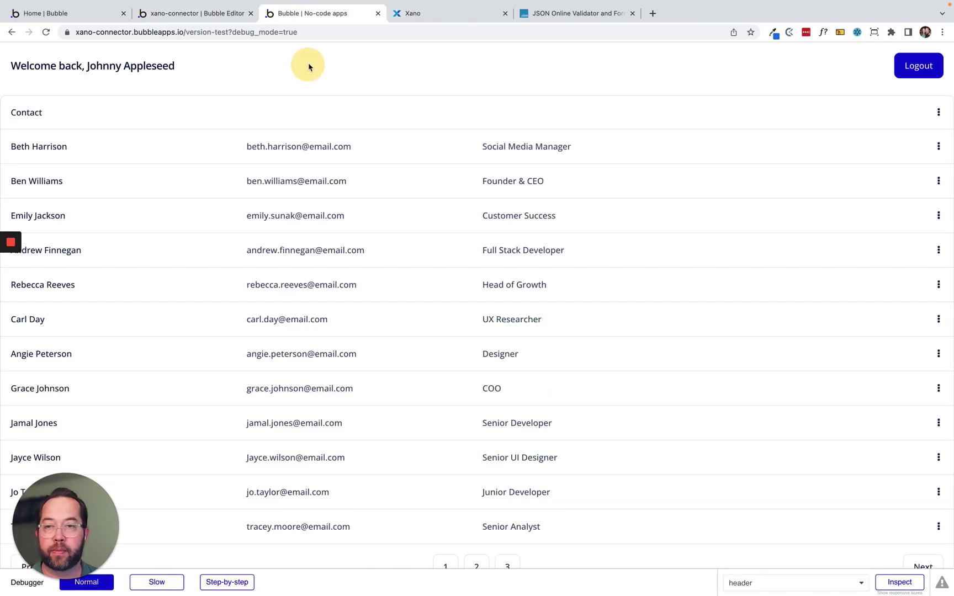
Refresh the preview and scroll through the centred, width-capped Contact table to the paging row.
click(277, 55)
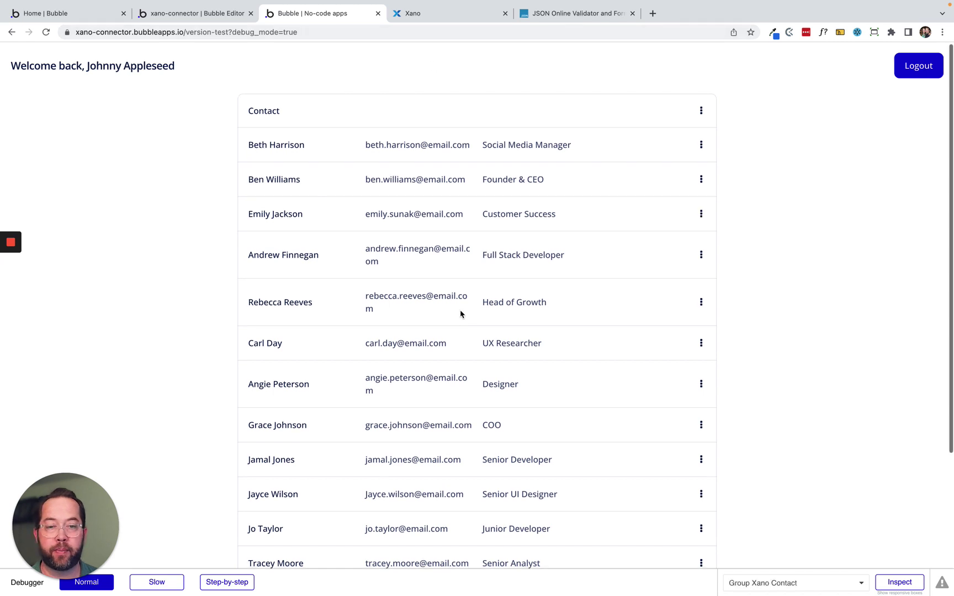
scroll(460, 314, down, 4)
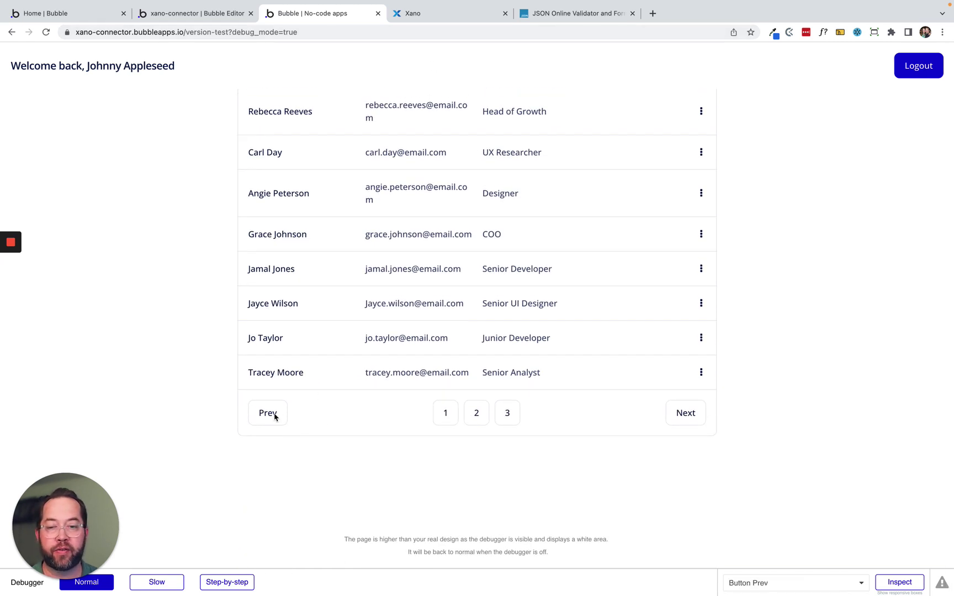
scroll(443, 264, up, 5)
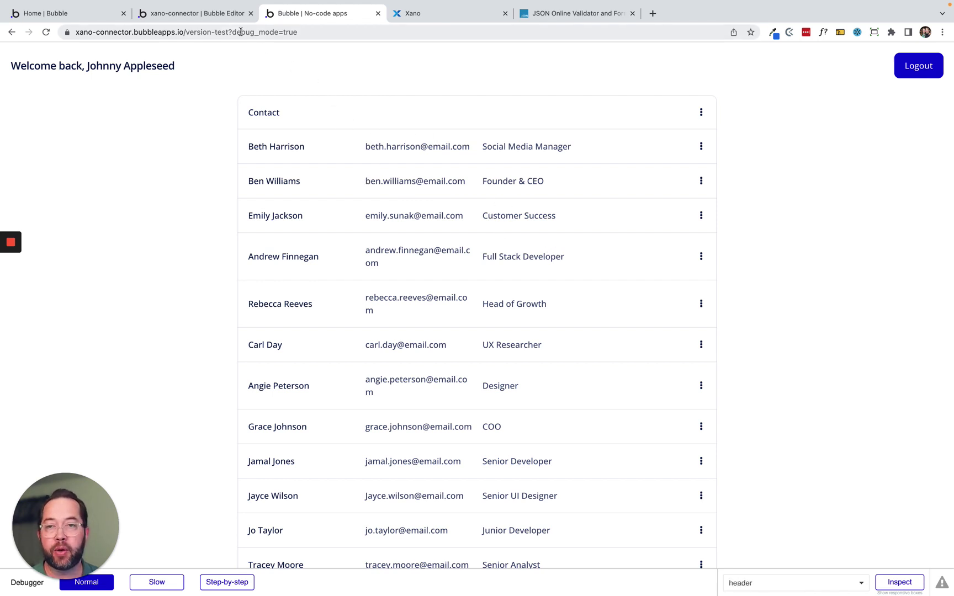
Select the Current cell's index button in the editor and compare its paging row with the preview.
click(190, 13)
click(545, 218)
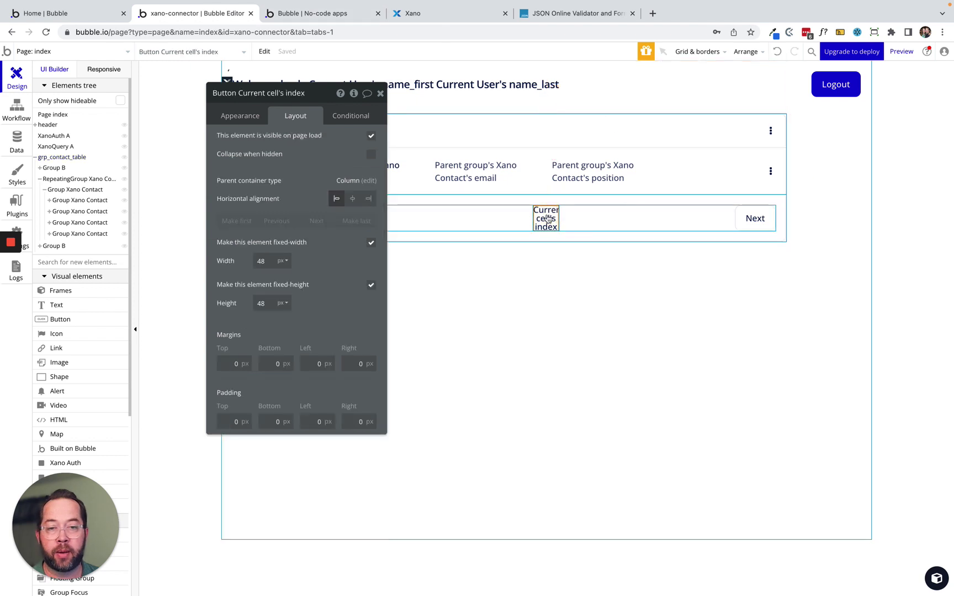
drag(275, 166, 264, 290)
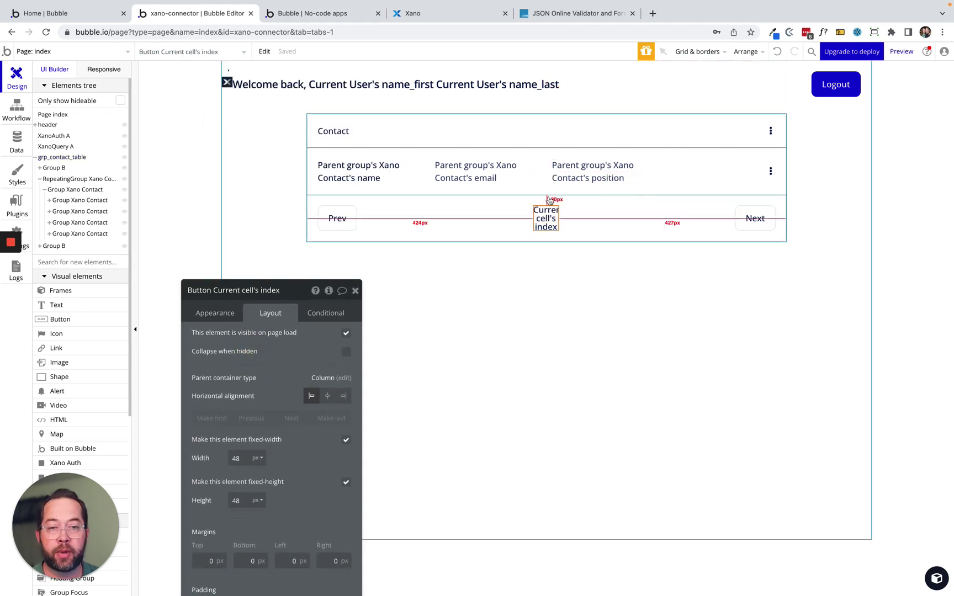
click(309, 14)
scroll(479, 359, down, 5)
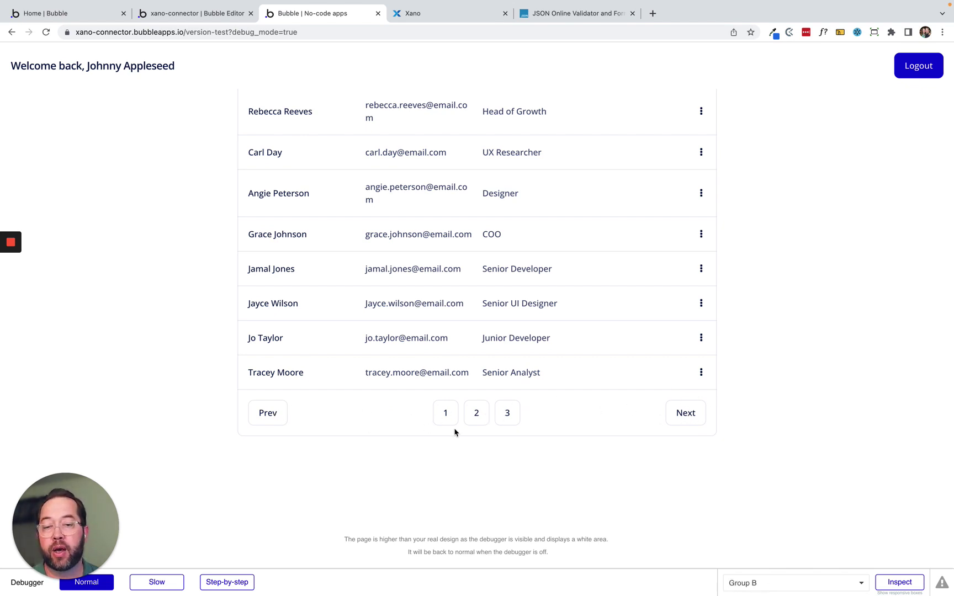
click(193, 13)
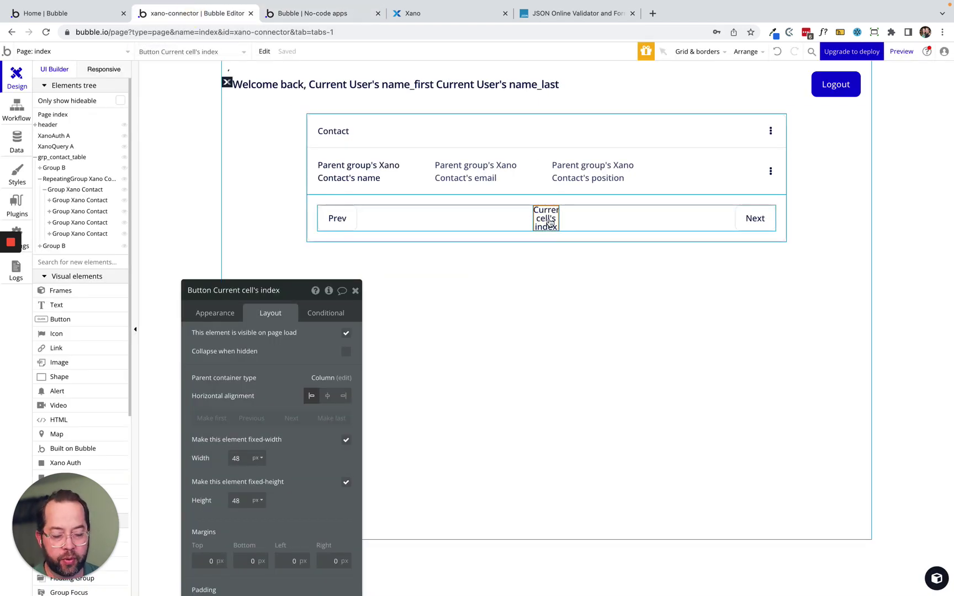
Delete the Current cell's index button, undoing an accidental deletion of the Prev/Next row.
key(Delete)
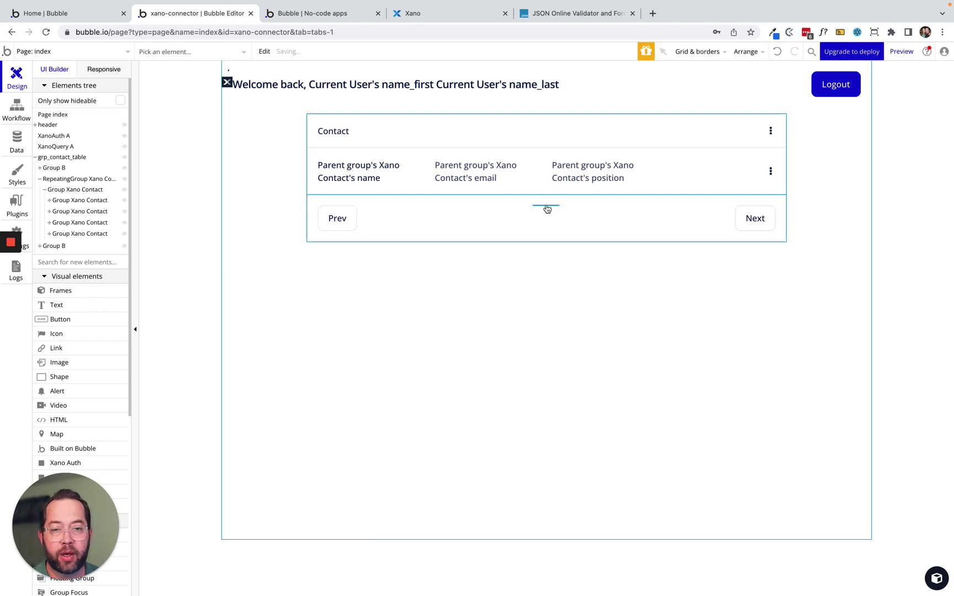
click(546, 206)
key(Delete)
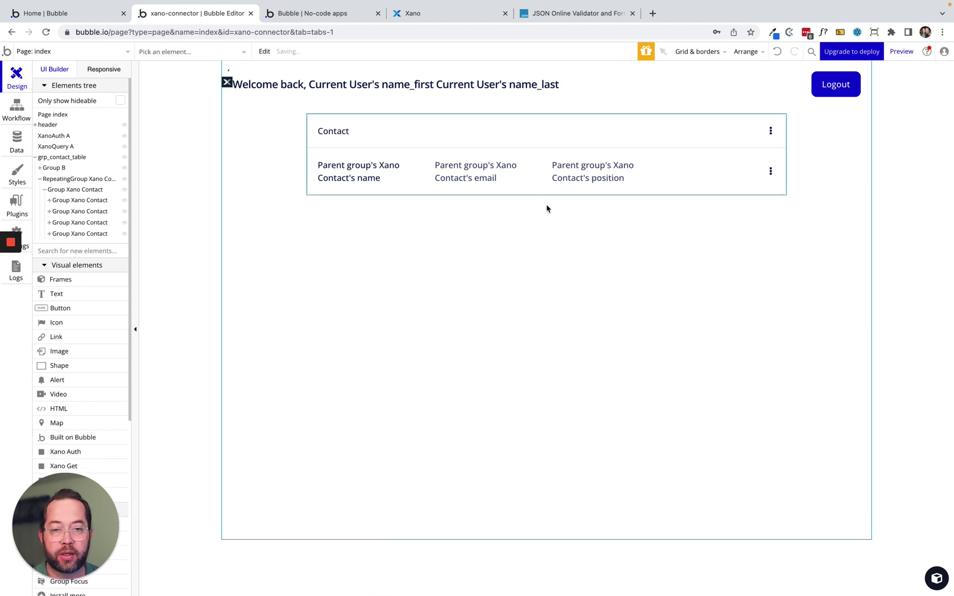
key(ctrl+z)
Reveal the Prev/Next group in the Elements tree and delete its RepeatingGroup text.
click(568, 209)
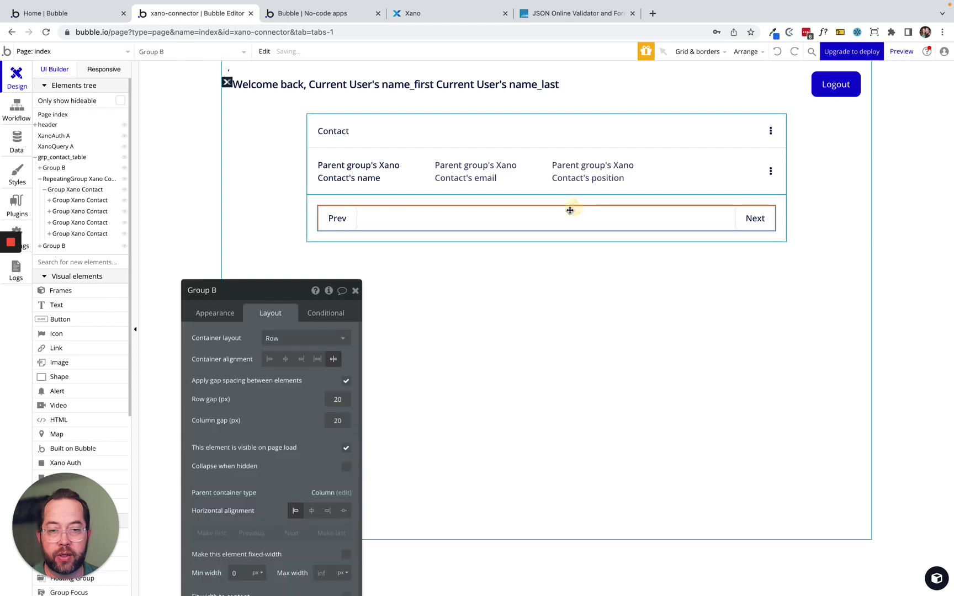
right_click(570, 212)
click(625, 523)
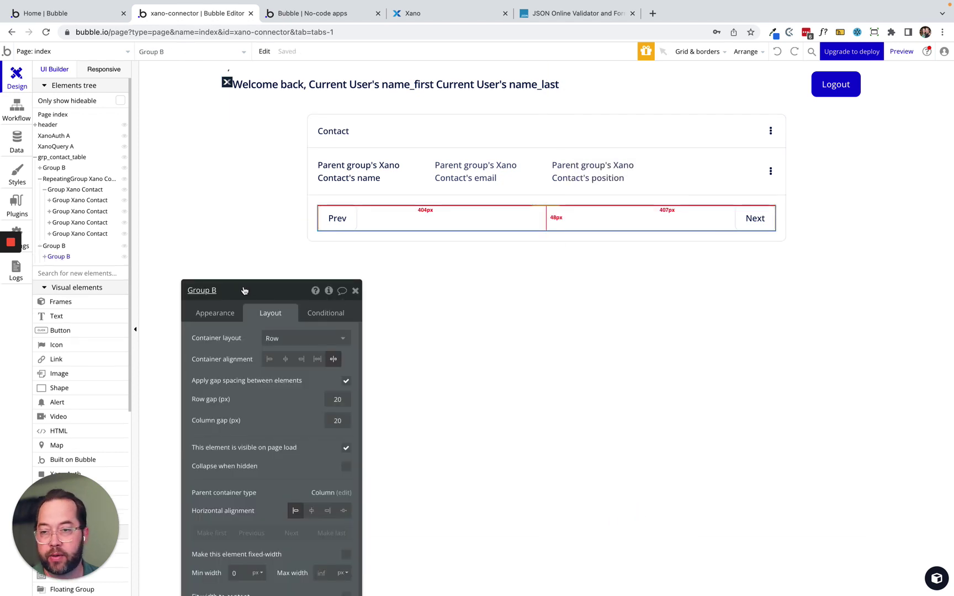
click(44, 257)
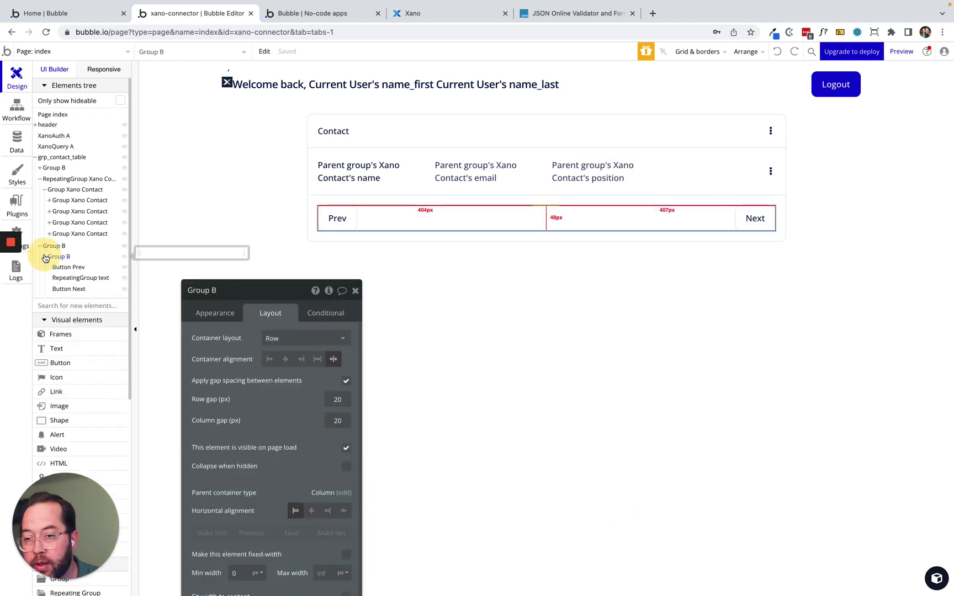
right_click(62, 282)
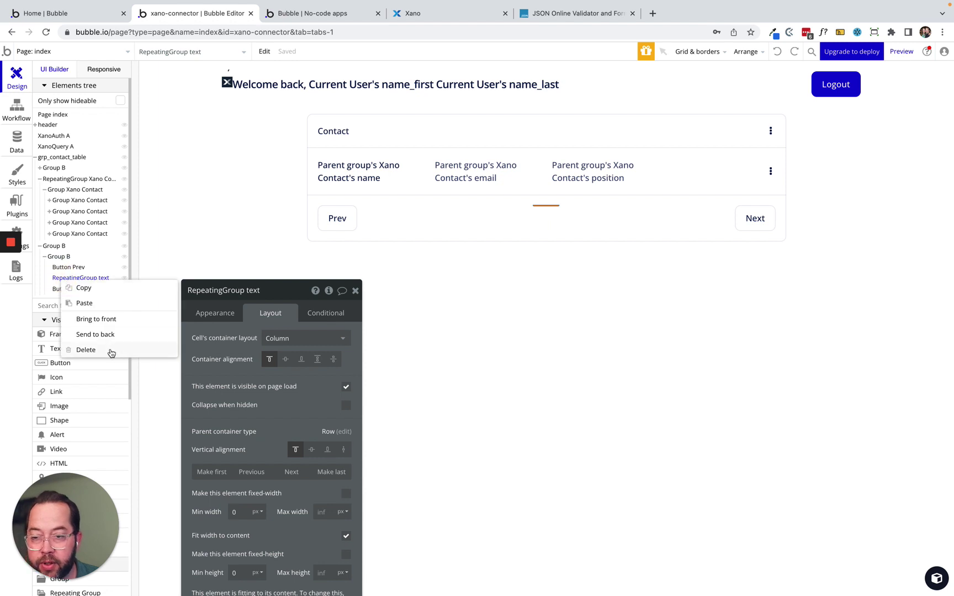
click(110, 351)
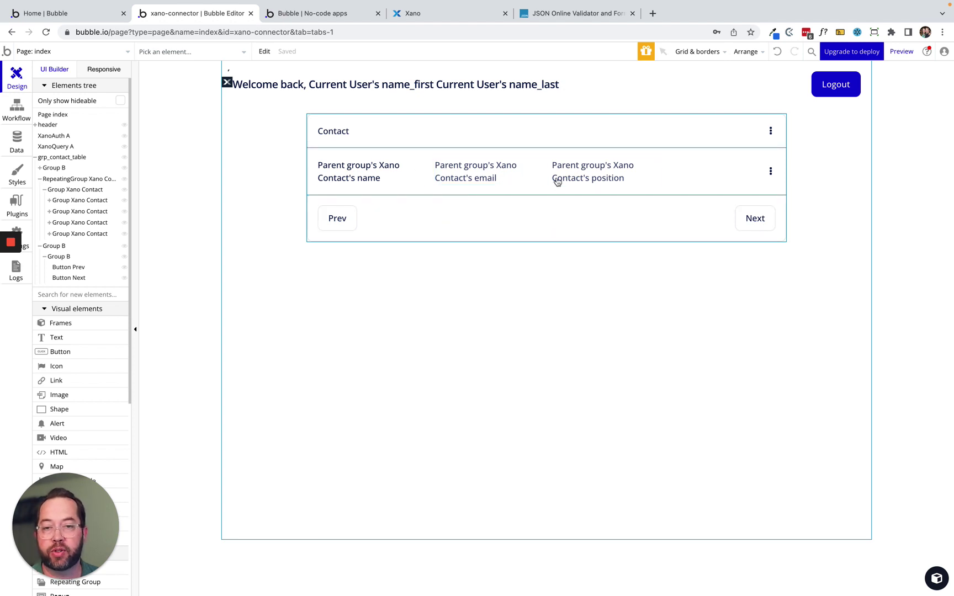
double_click(550, 155)
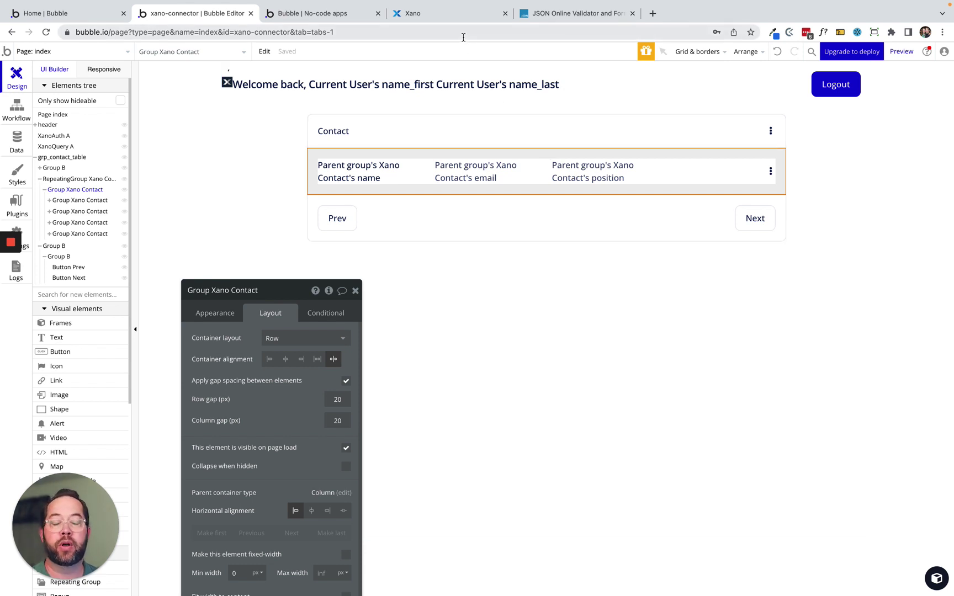
Enable paging on the contact query's return with 3 per page and total item count, and save.
click(419, 13)
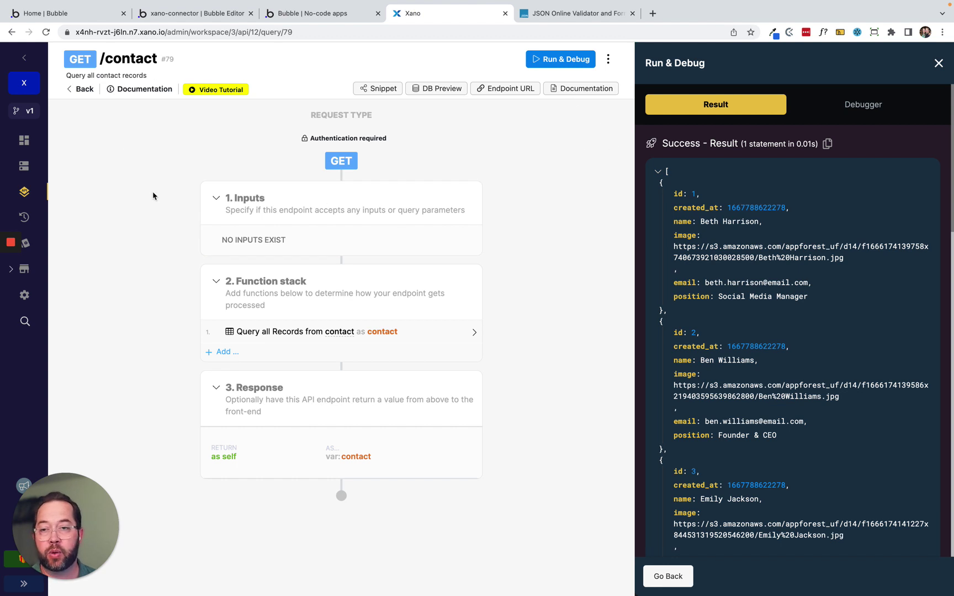
click(279, 333)
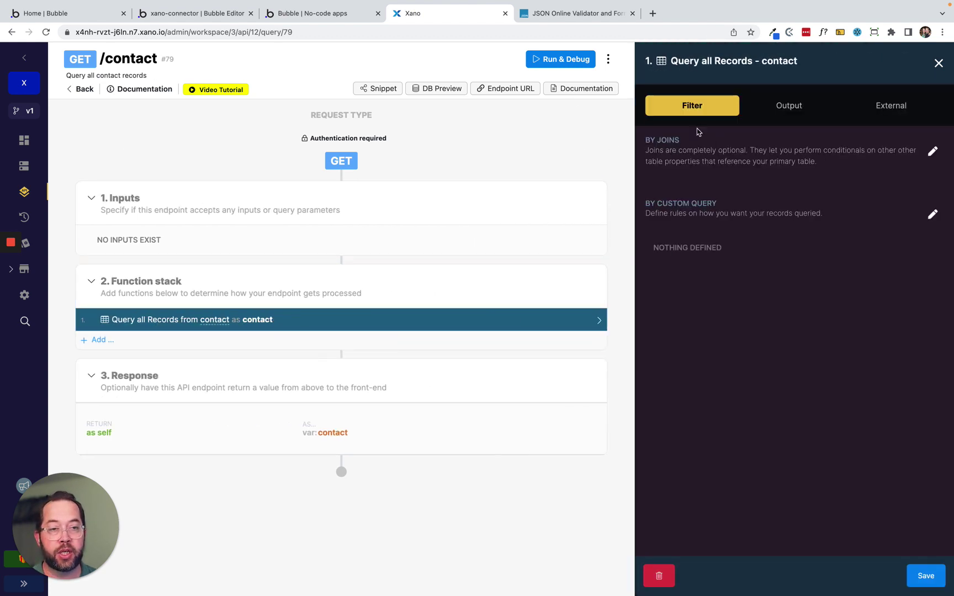
click(783, 108)
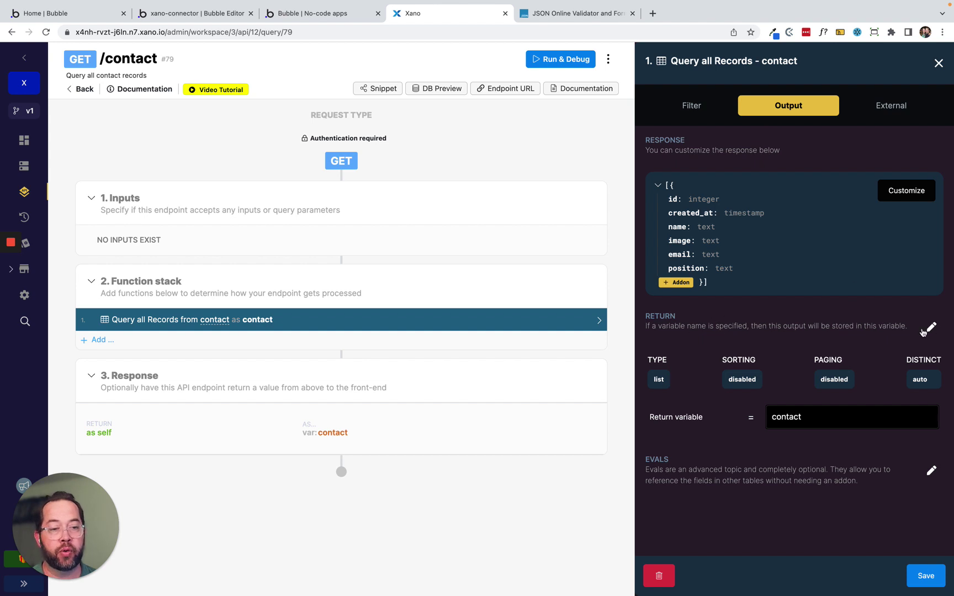
click(932, 327)
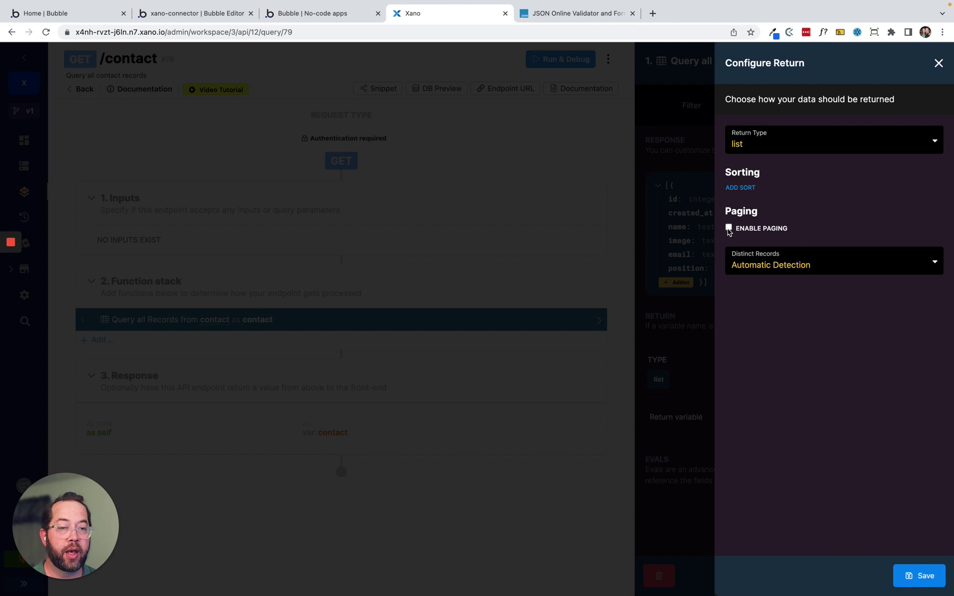
click(729, 228)
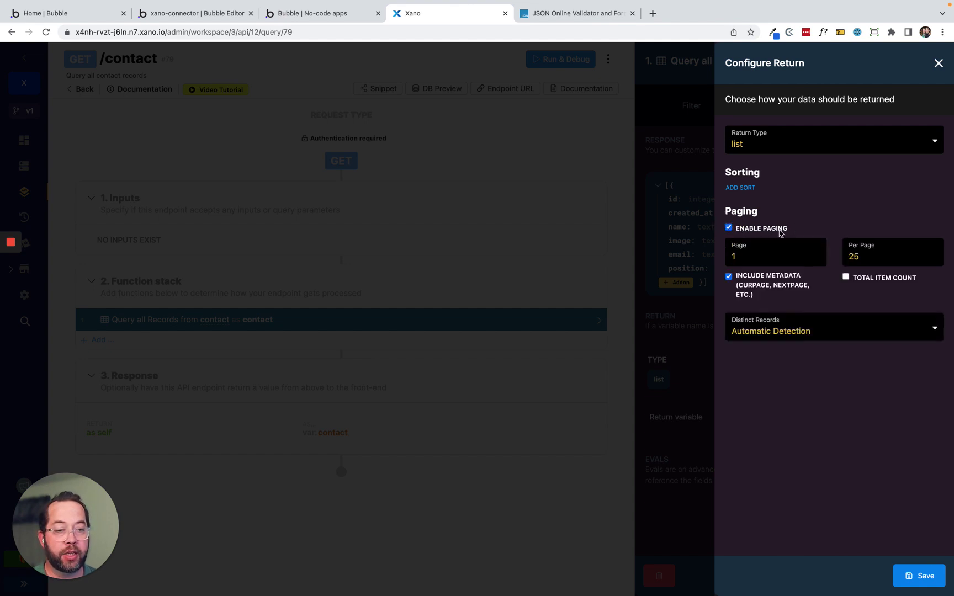
double_click(865, 258)
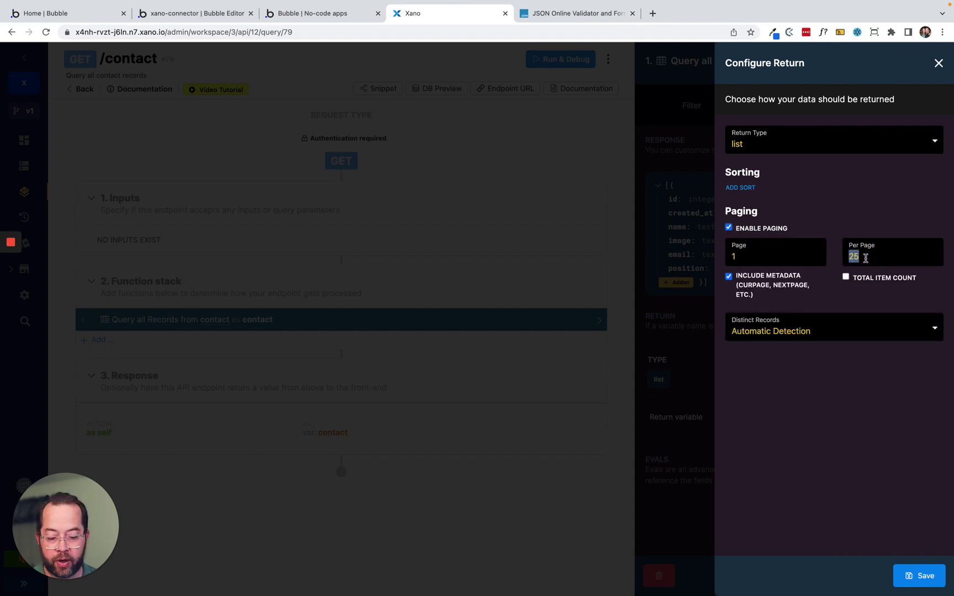
text(3)
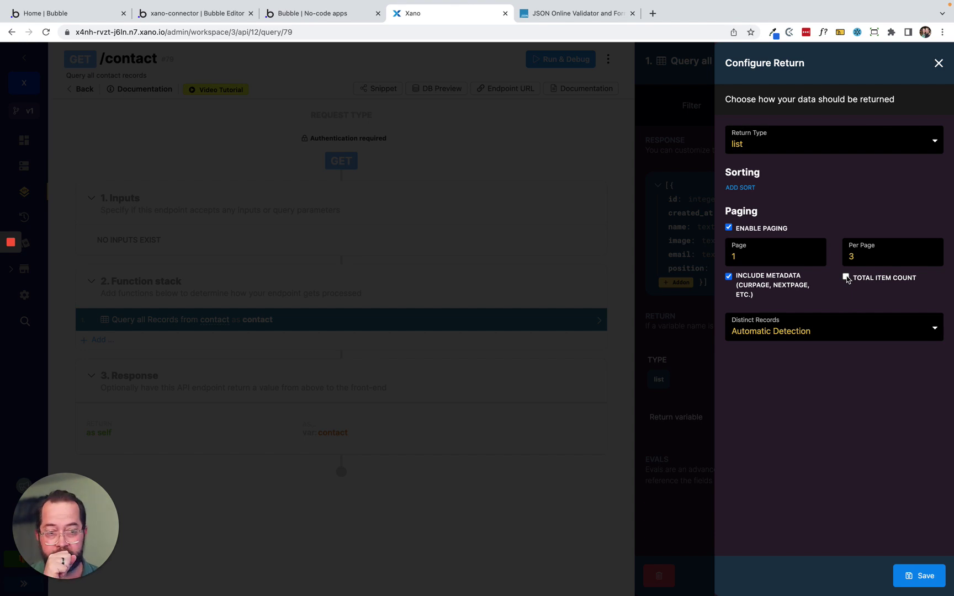
click(846, 277)
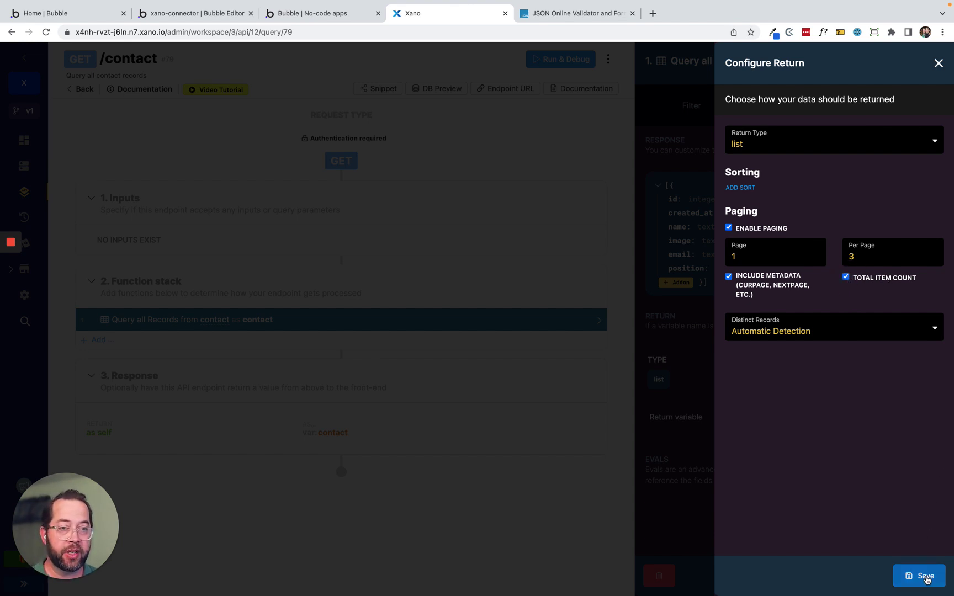
click(925, 577)
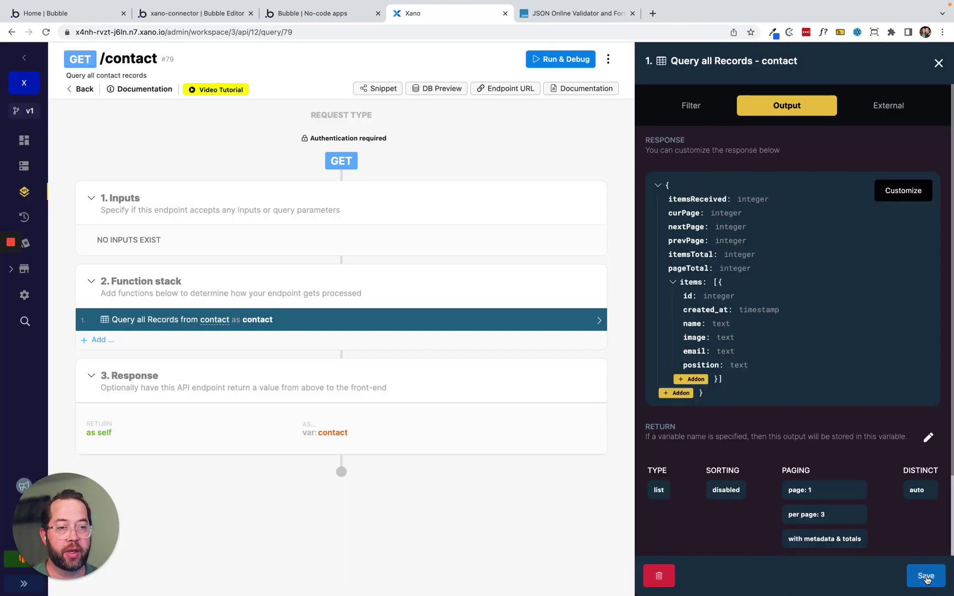
click(926, 576)
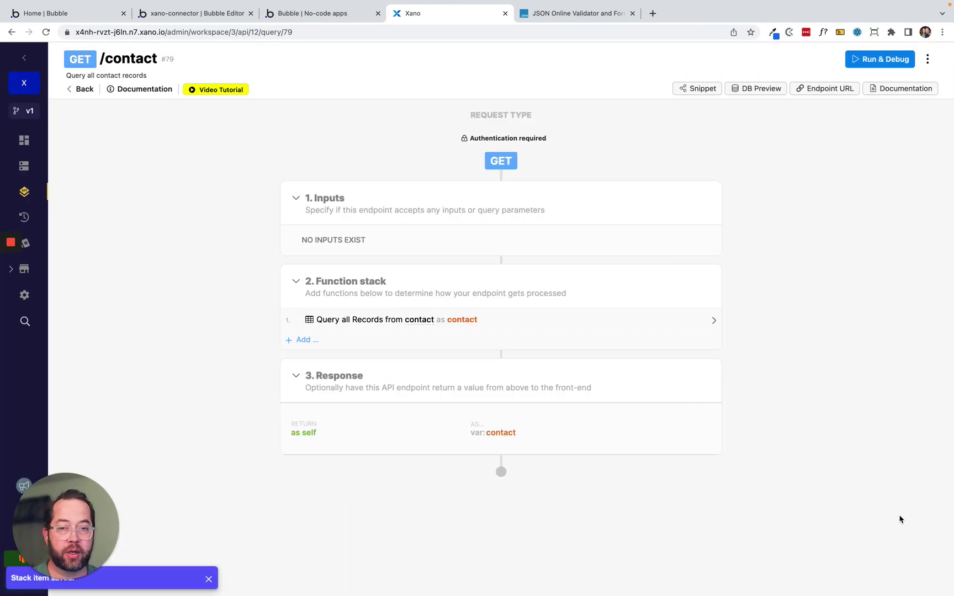
Add an object input named external to the Xano GET /contact endpoint.
mouse_move(432, 215)
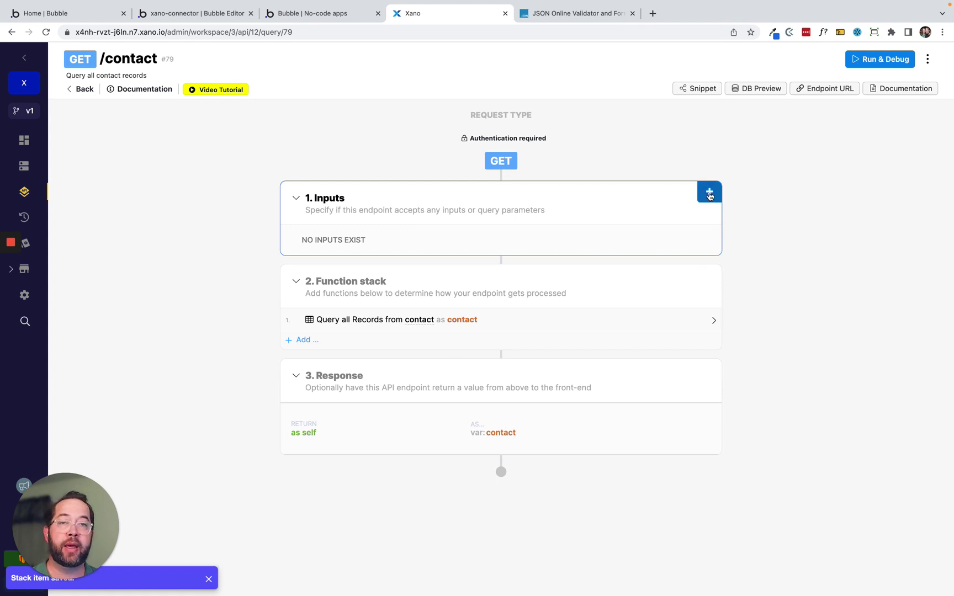
click(710, 195)
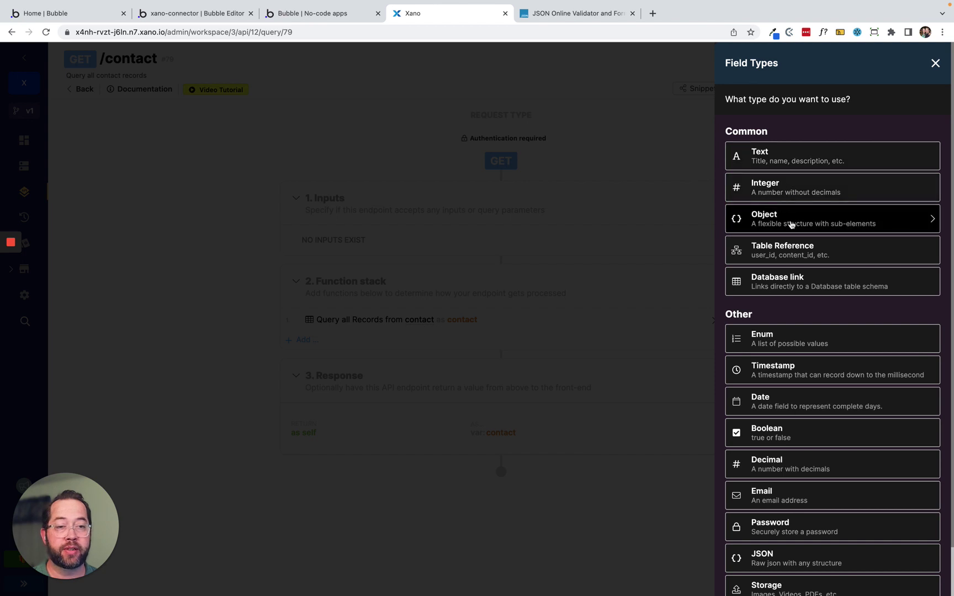
click(791, 223)
click(765, 237)
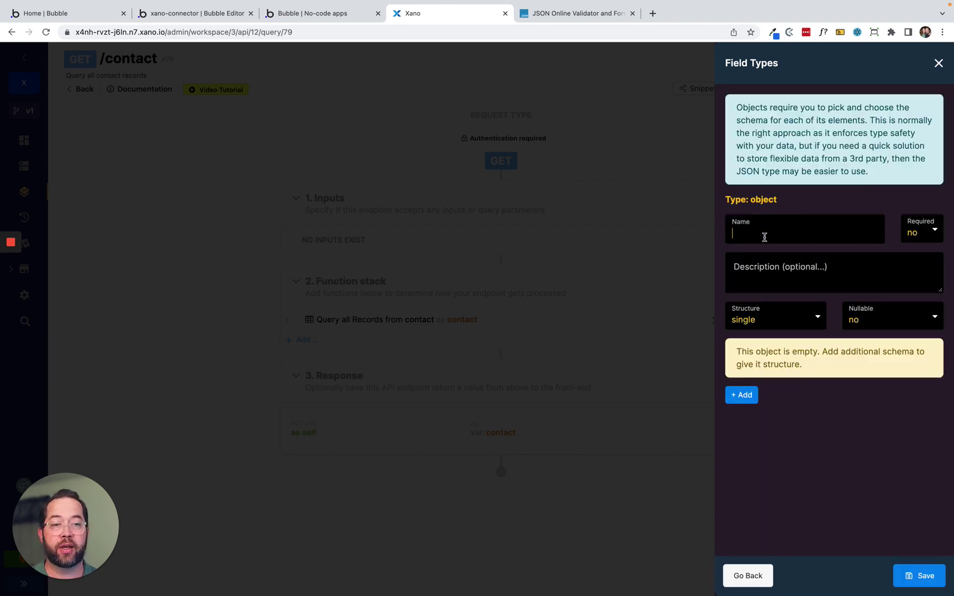
text(external)
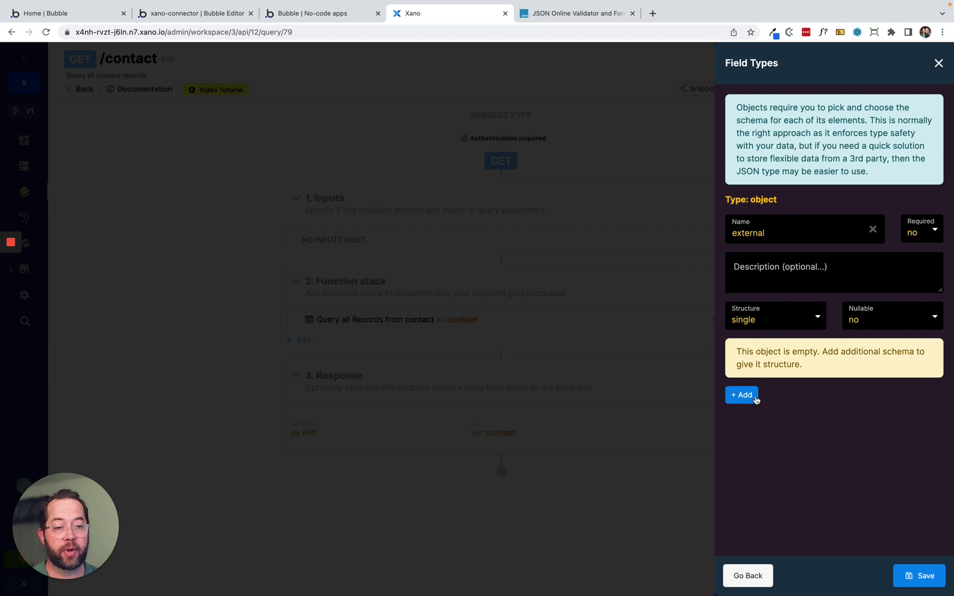
Add a text field inside the external object, then bring up JSONLint.
click(743, 395)
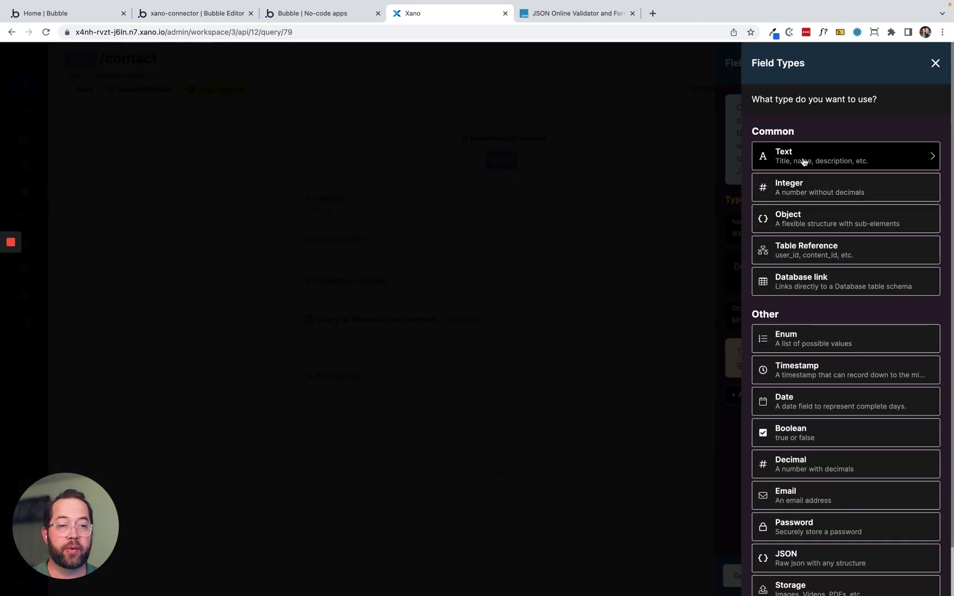
click(803, 159)
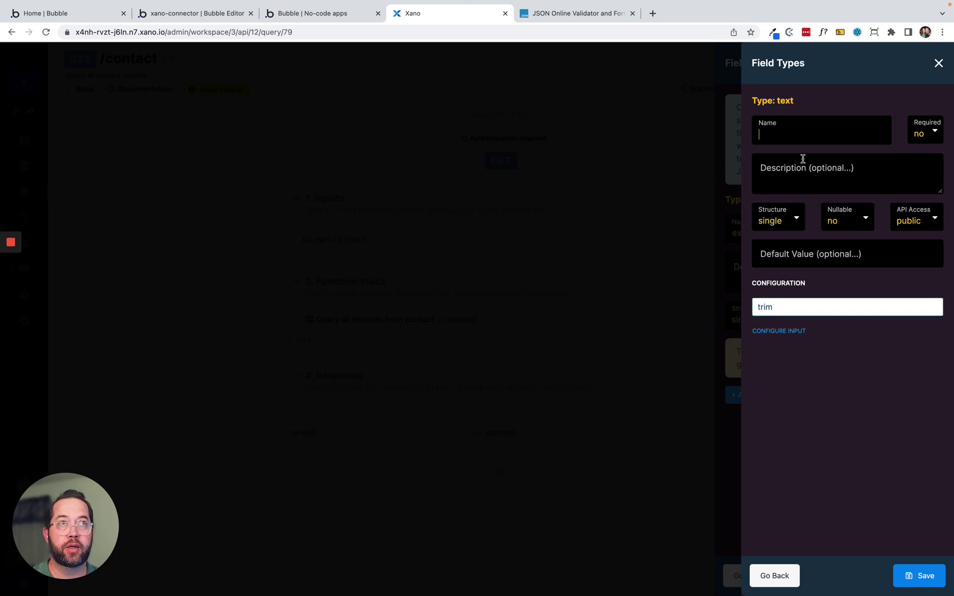
click(544, 13)
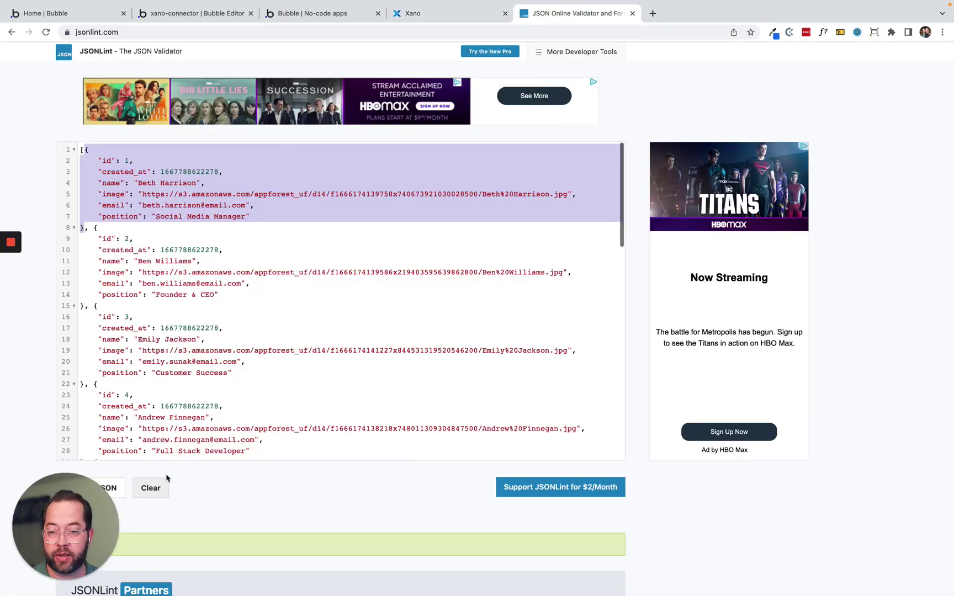
Clear the formatted contact list from JSONLint's editor and place the cursor in the empty box.
click(155, 486)
click(151, 488)
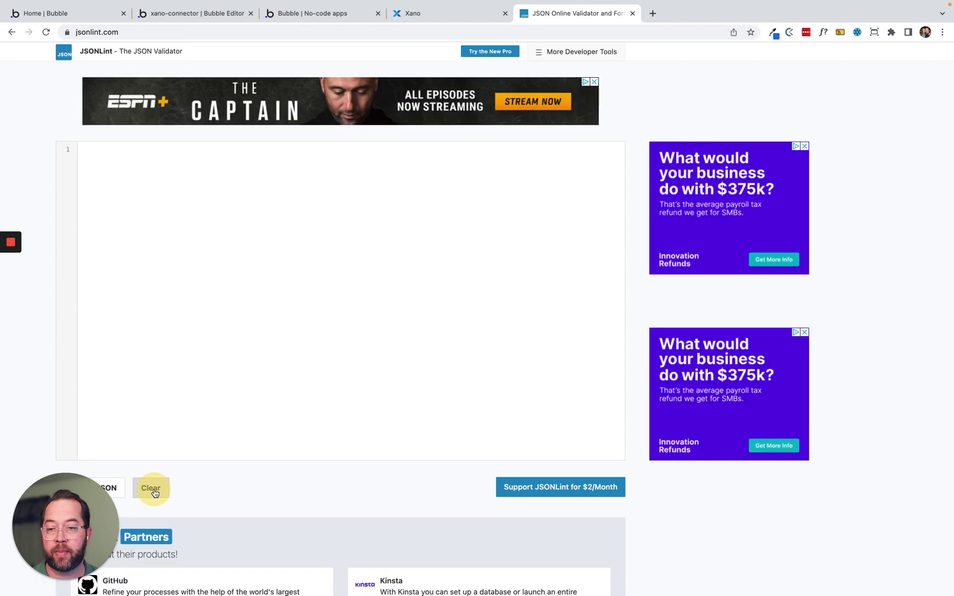
click(155, 164)
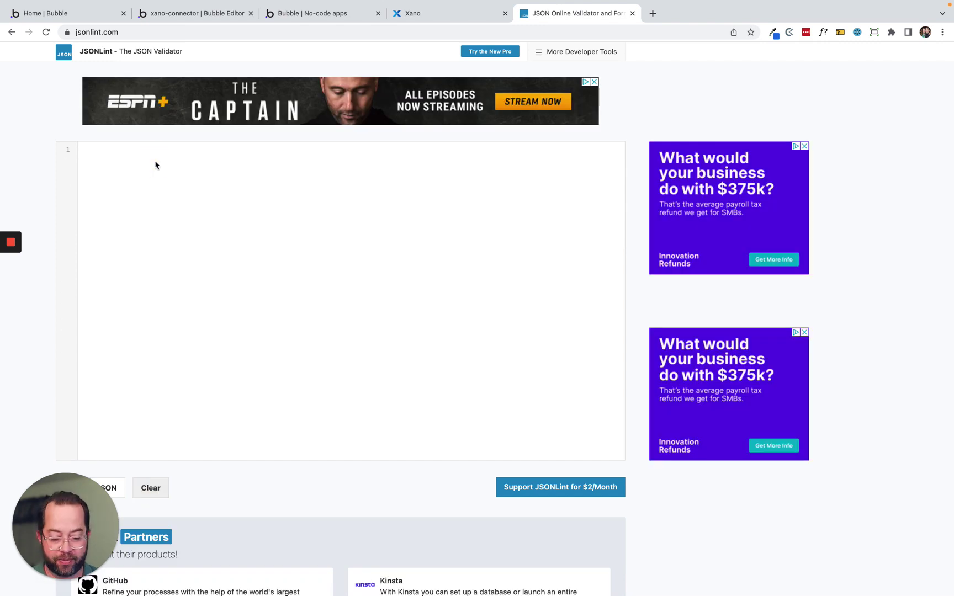
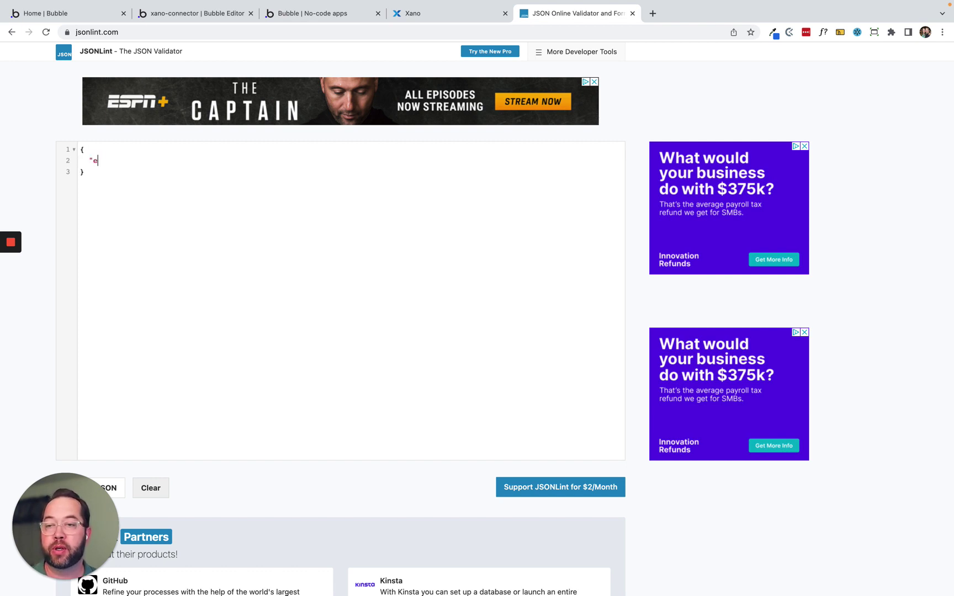
Type an external object with numeric page 1 and per_page 3 into JSONLint's editor.
text(xternal)
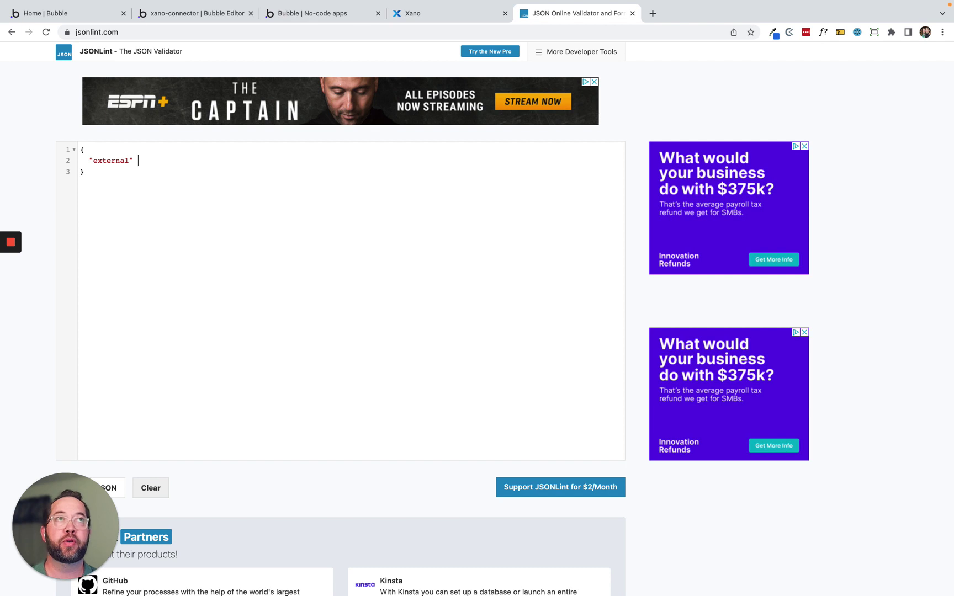
text(})
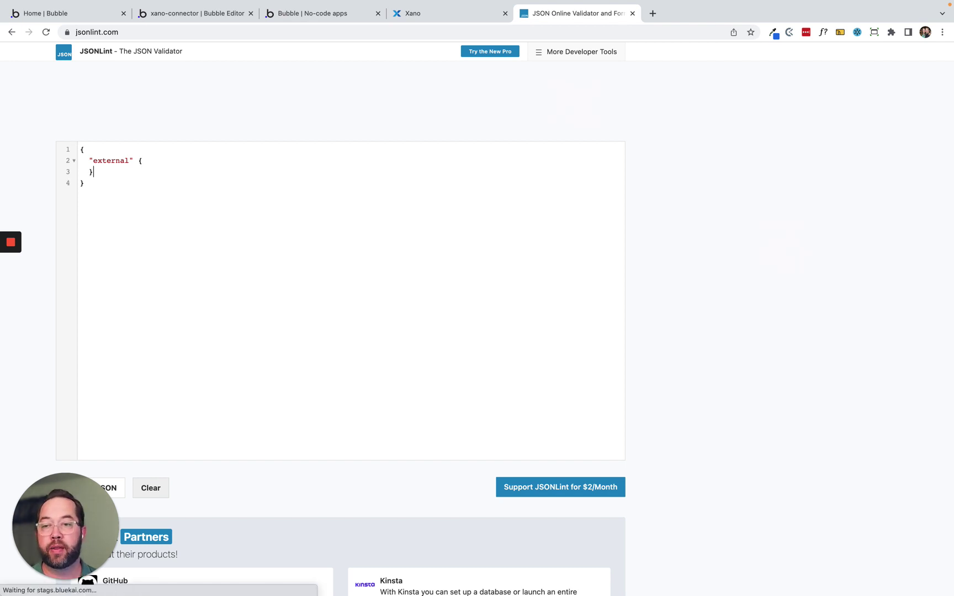
click(142, 161)
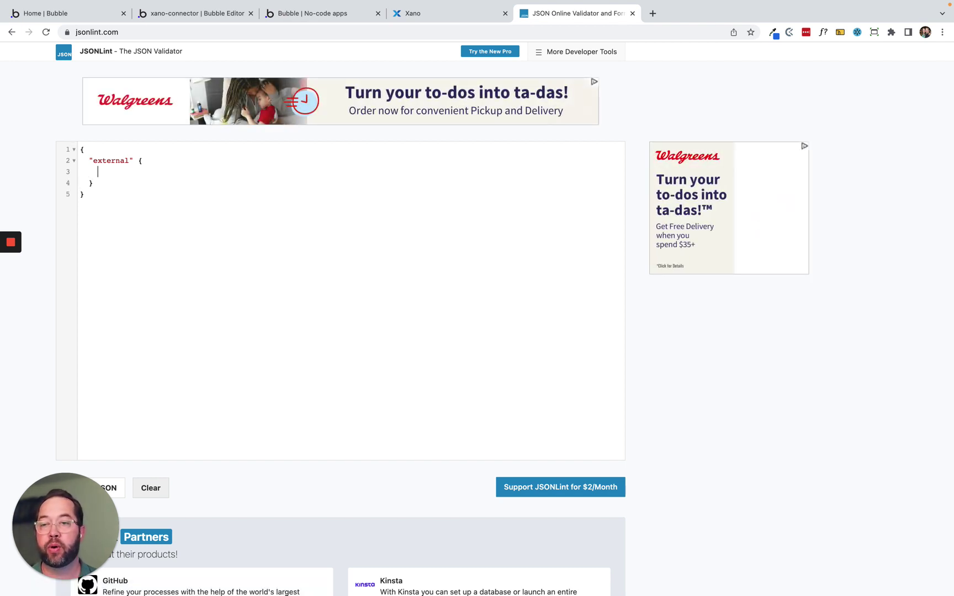
key(Return)
text("page)
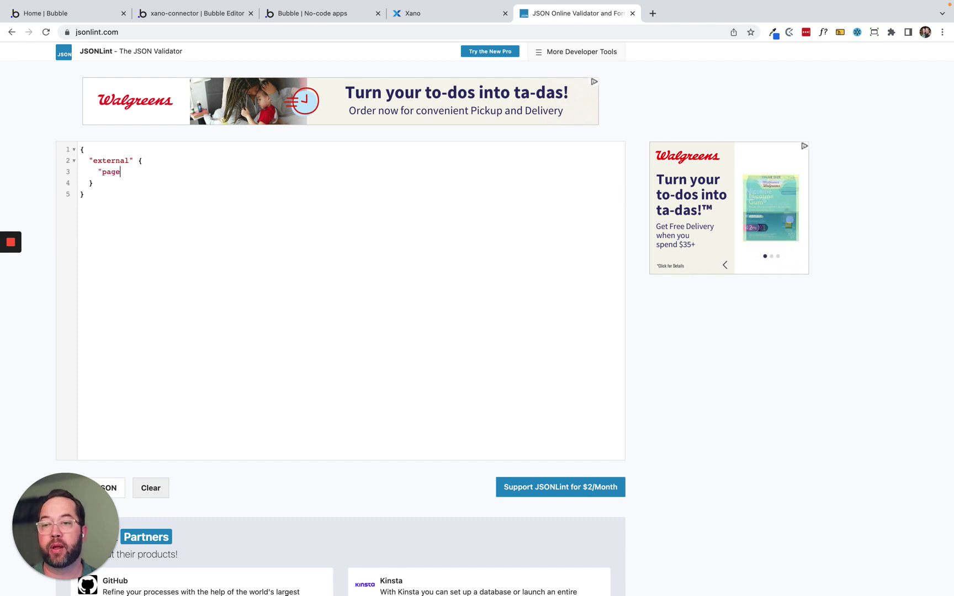
text(":)
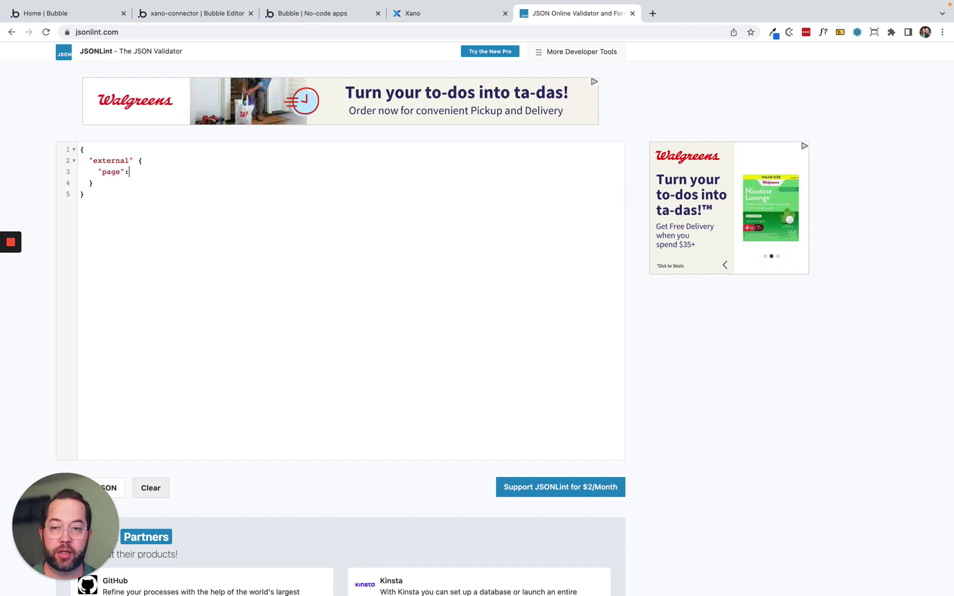
text( "1)
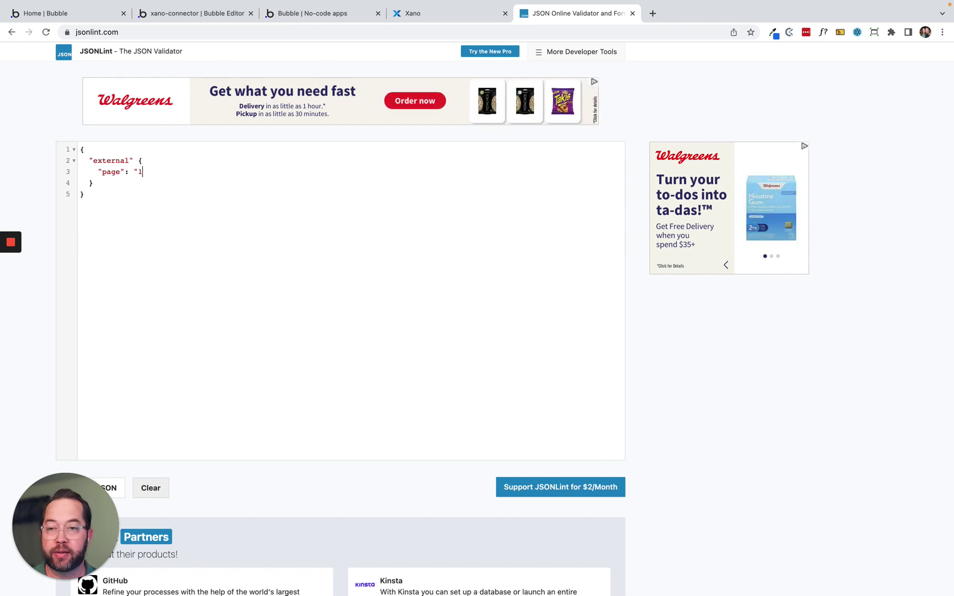
key(BackSpace)
key(BackSpace)
text(1,)
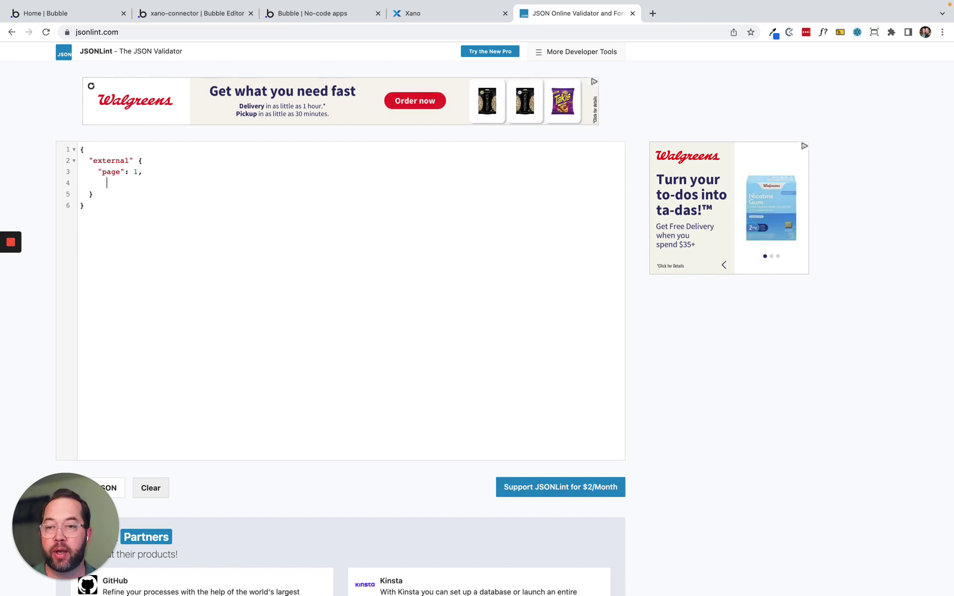
key(BackSpace)
text(")
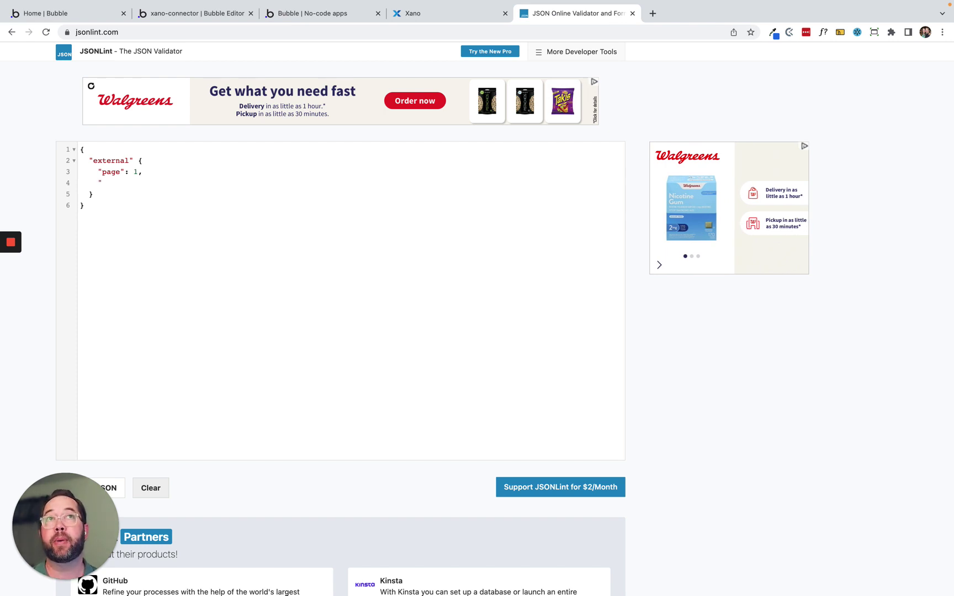
text(per)
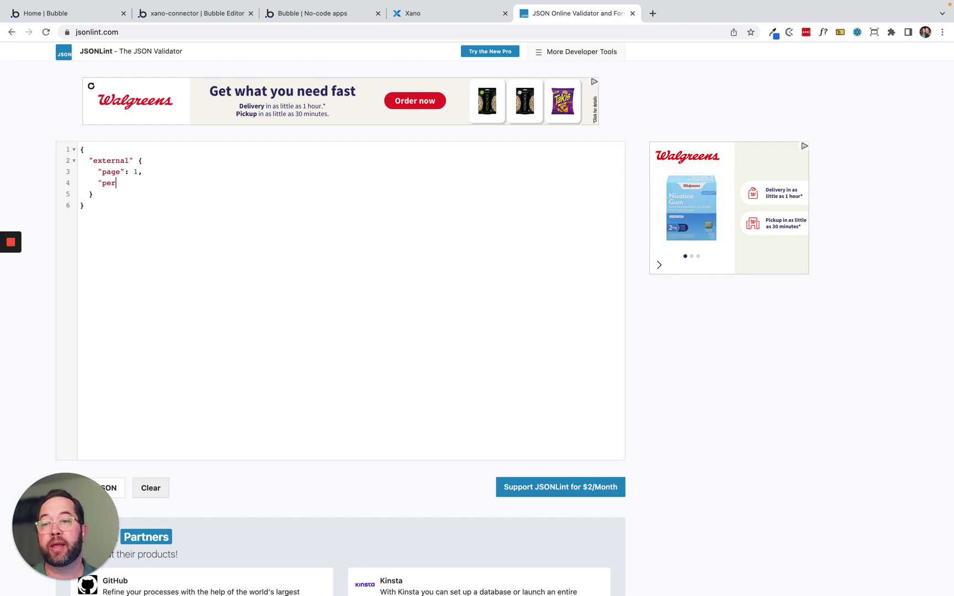
text(_page": 3)
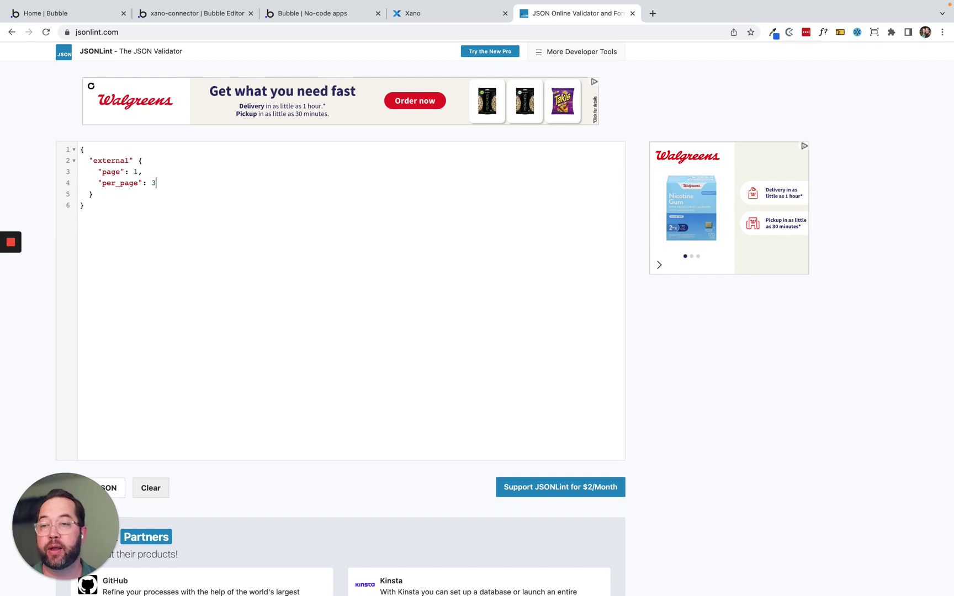
Validate the JSON, add the missing colon after the external key, and revalidate to Valid JSON.
click(115, 489)
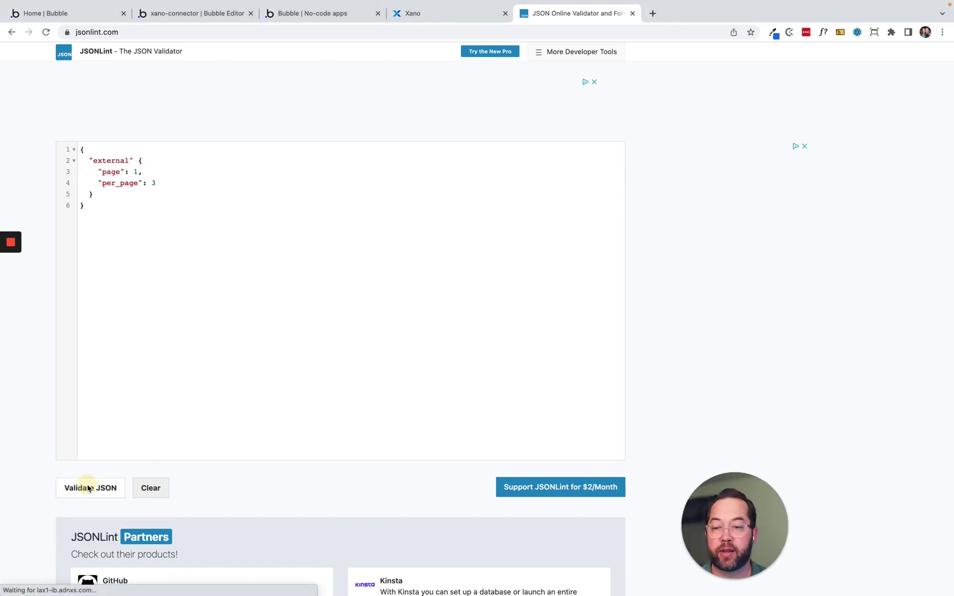
click(88, 488)
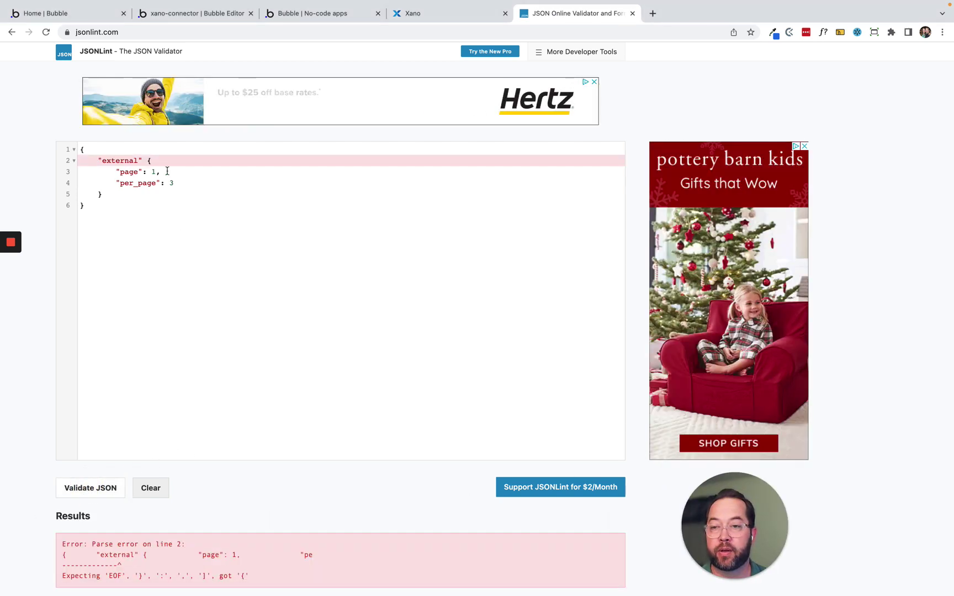
click(142, 160)
text(:)
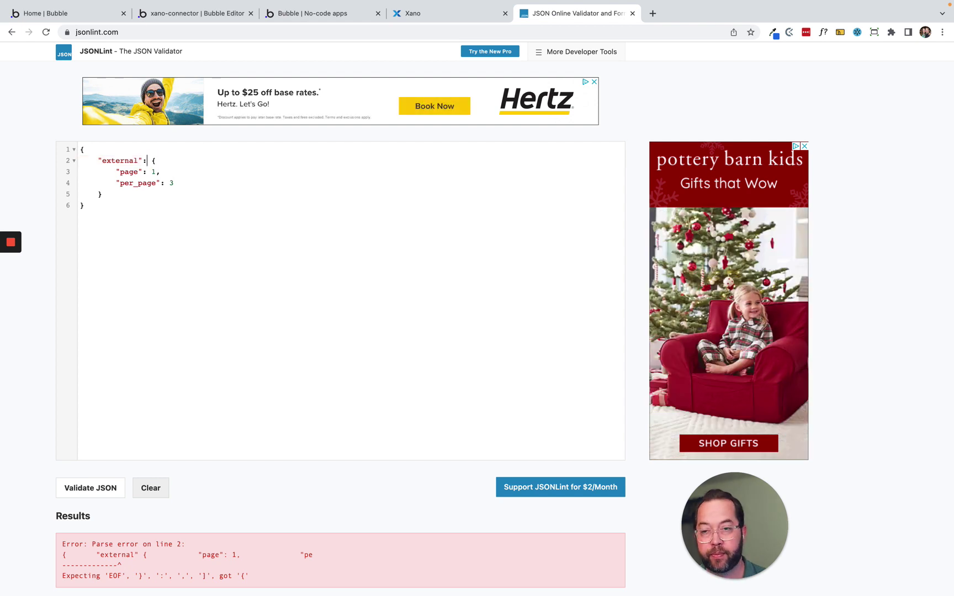
click(85, 491)
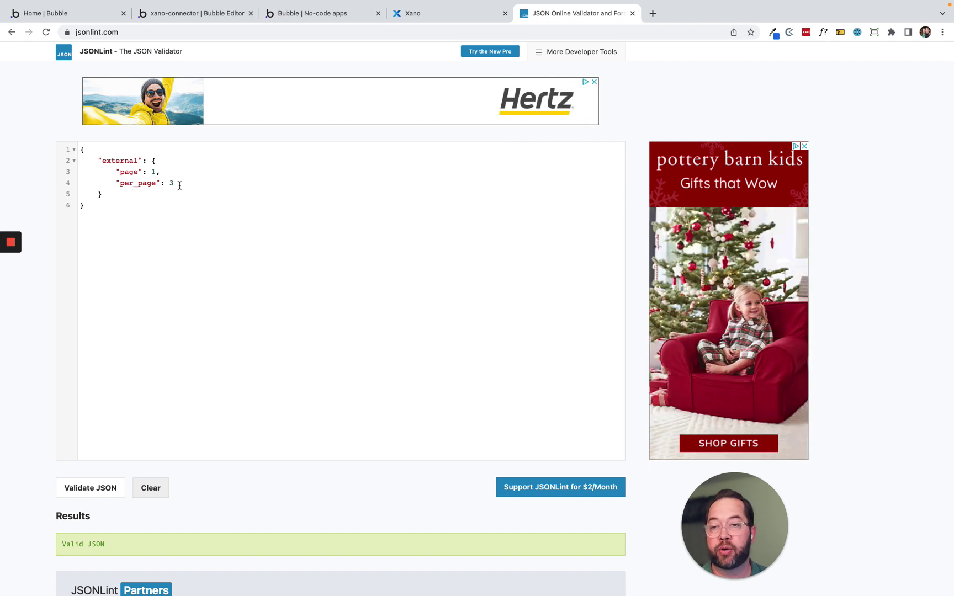
Name the first text field page and save it into the external object.
click(436, 13)
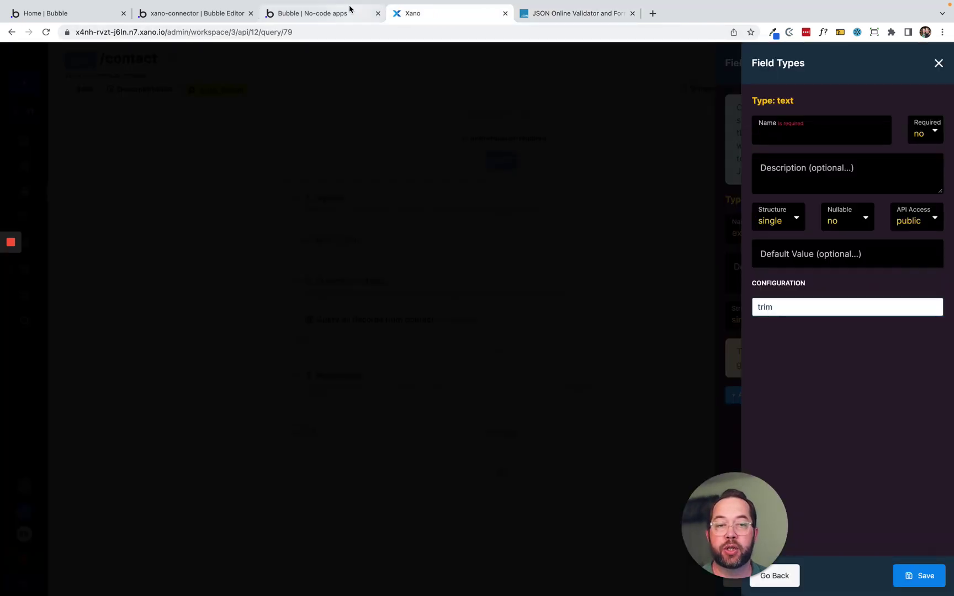
click(796, 138)
text(page)
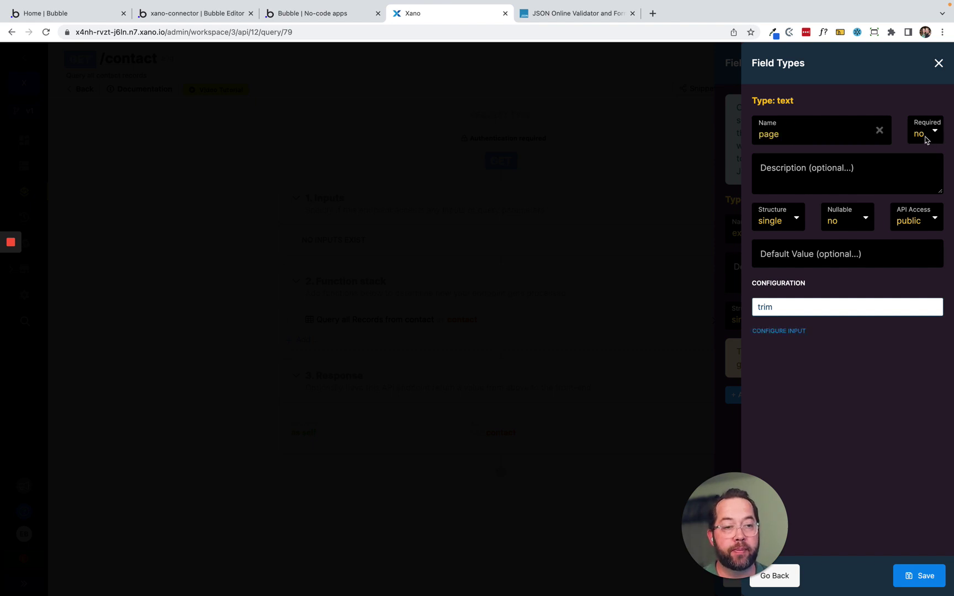
click(925, 136)
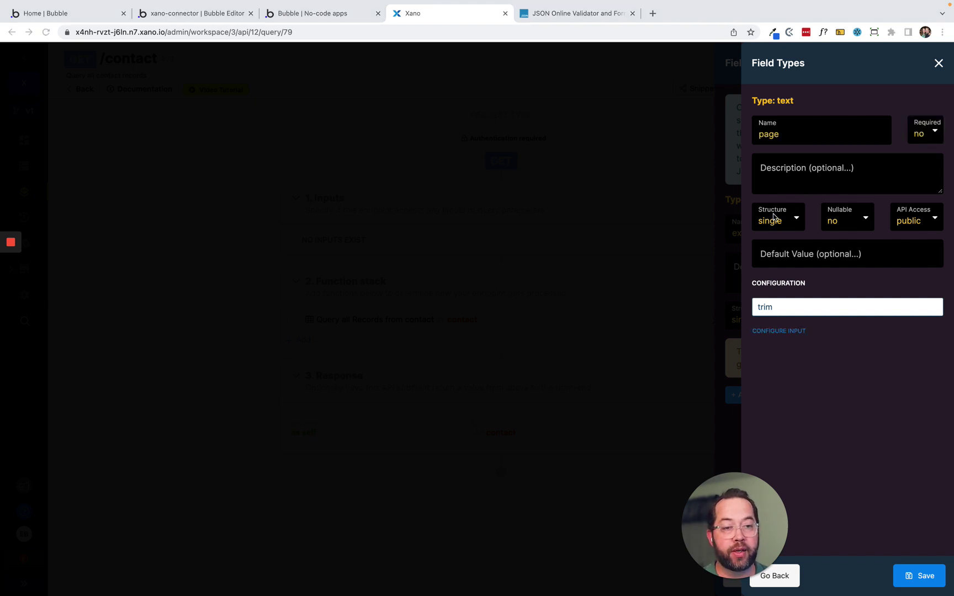
click(918, 576)
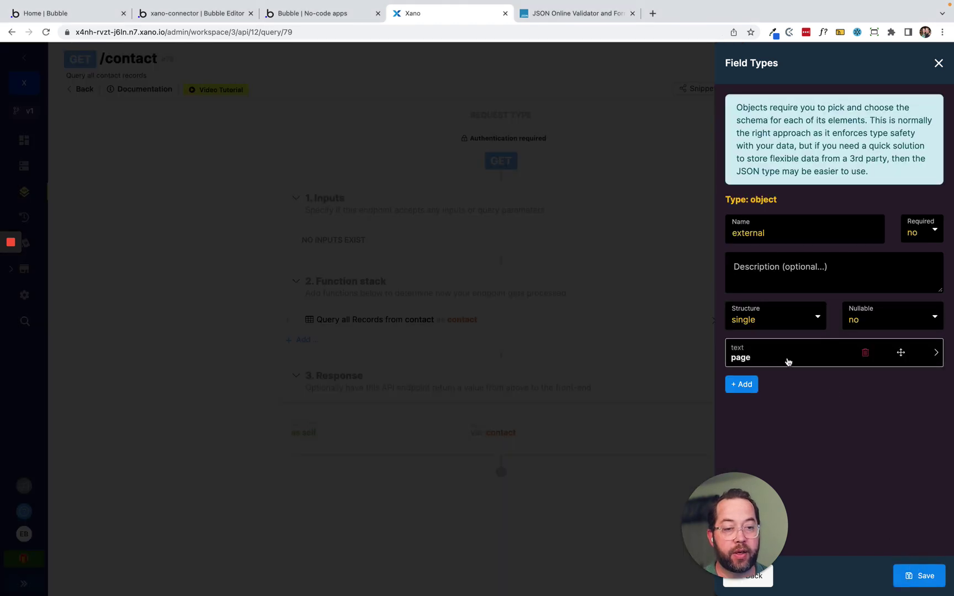
Add a per_page text field, save the external object input, and review its fields.
click(741, 384)
click(839, 156)
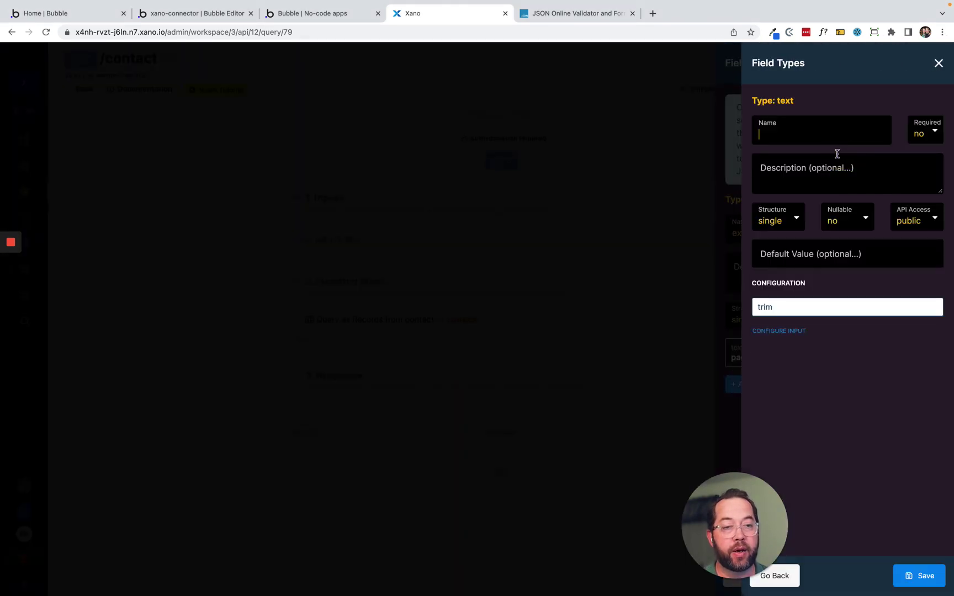
click(807, 140)
text(per_pa)
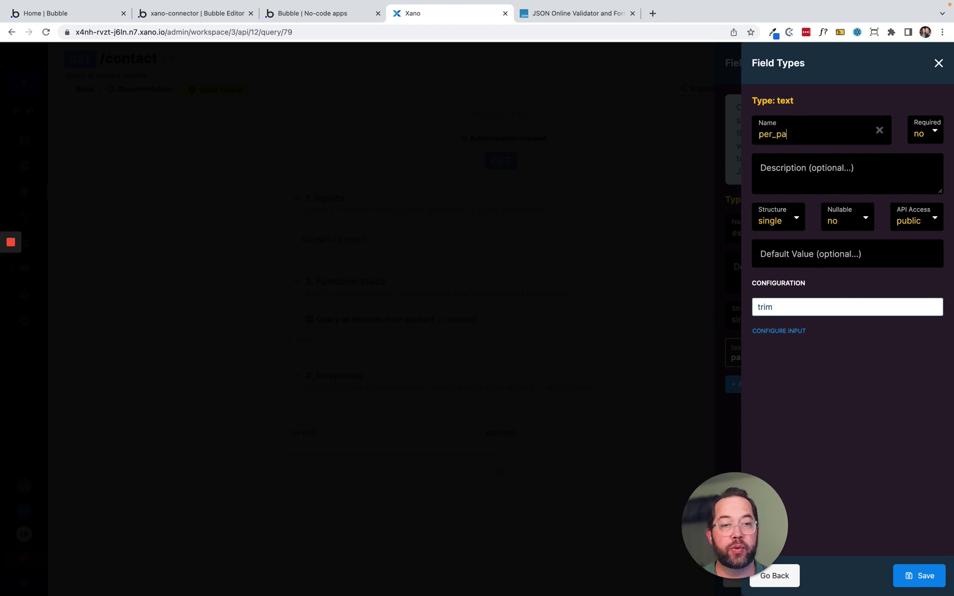
text(ge)
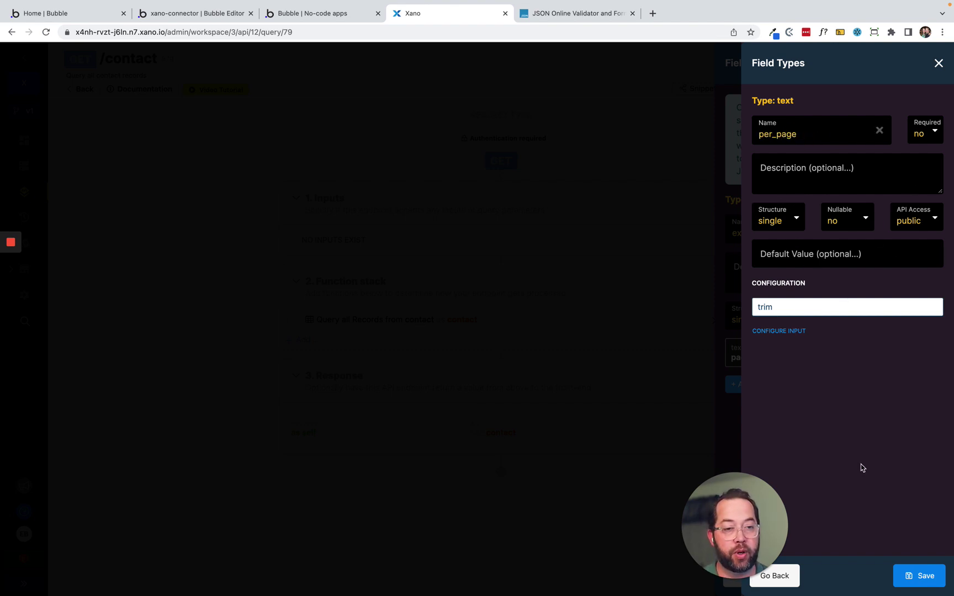
click(909, 580)
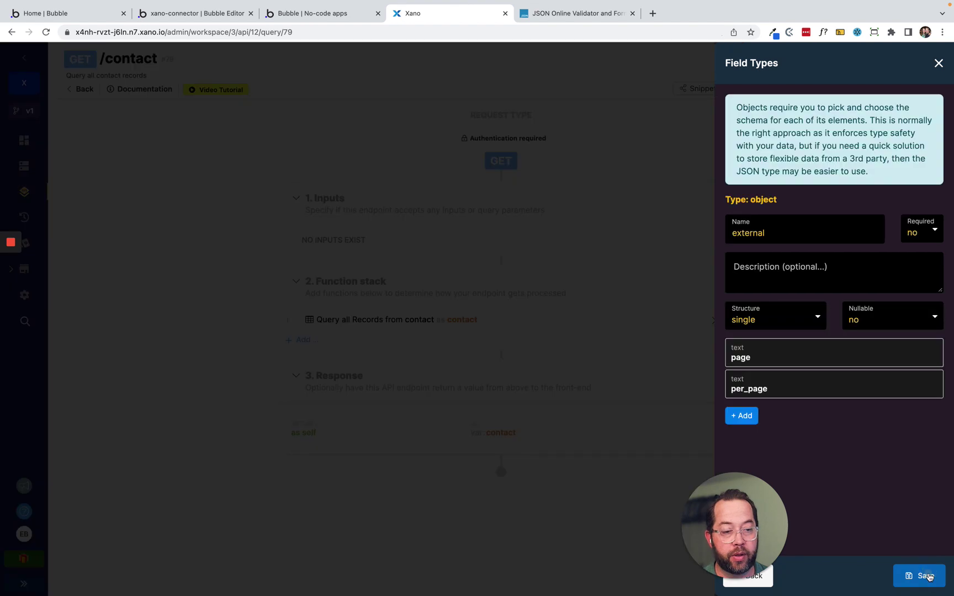
click(910, 577)
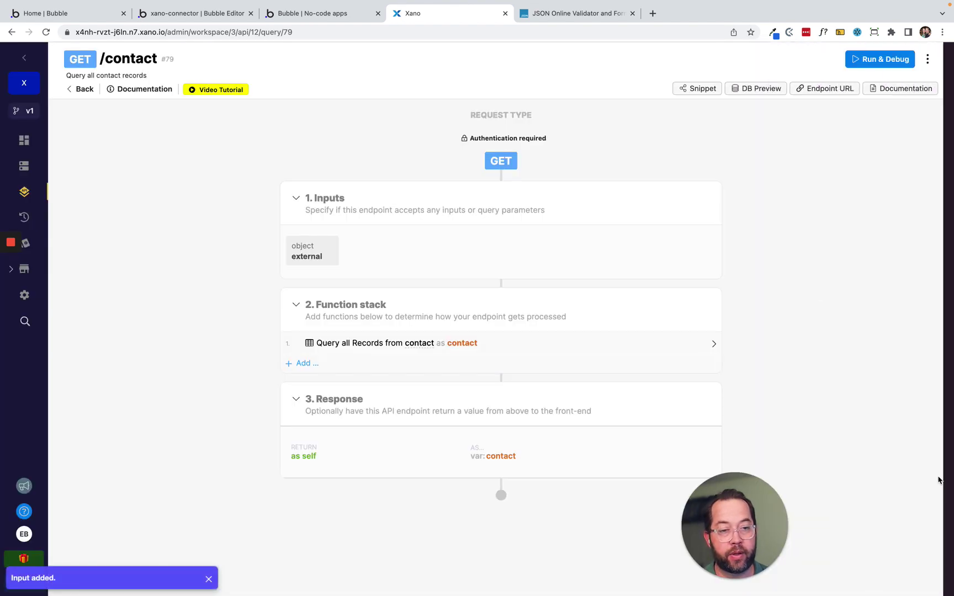
click(310, 252)
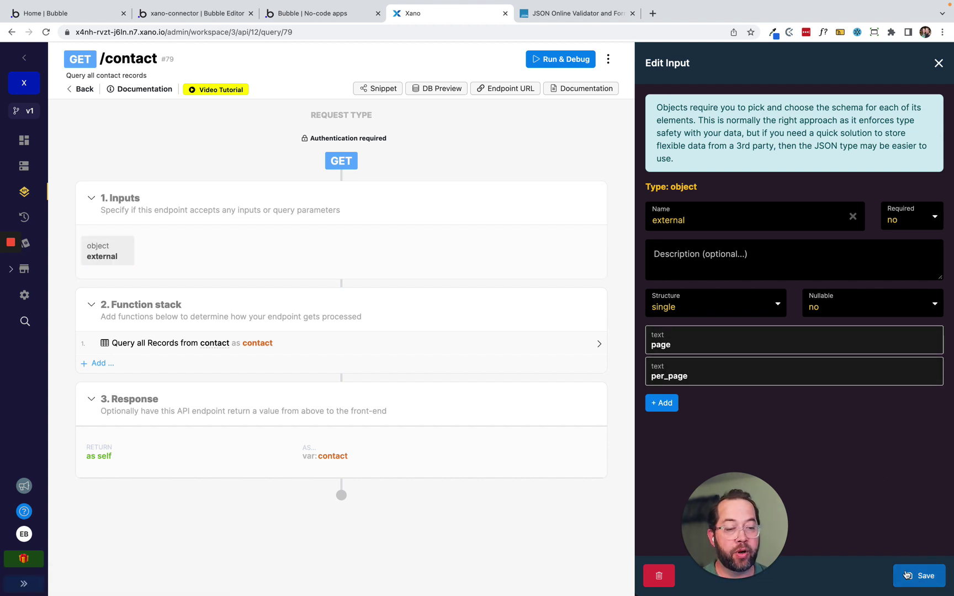
click(939, 63)
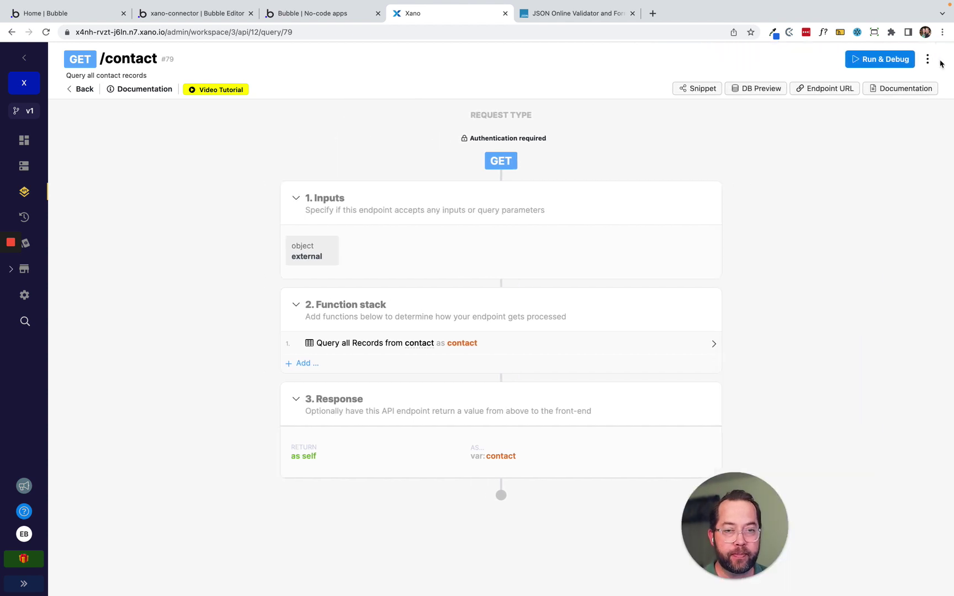
Link the Query all Records external paging to the external input, allow per-page override, and save.
click(363, 355)
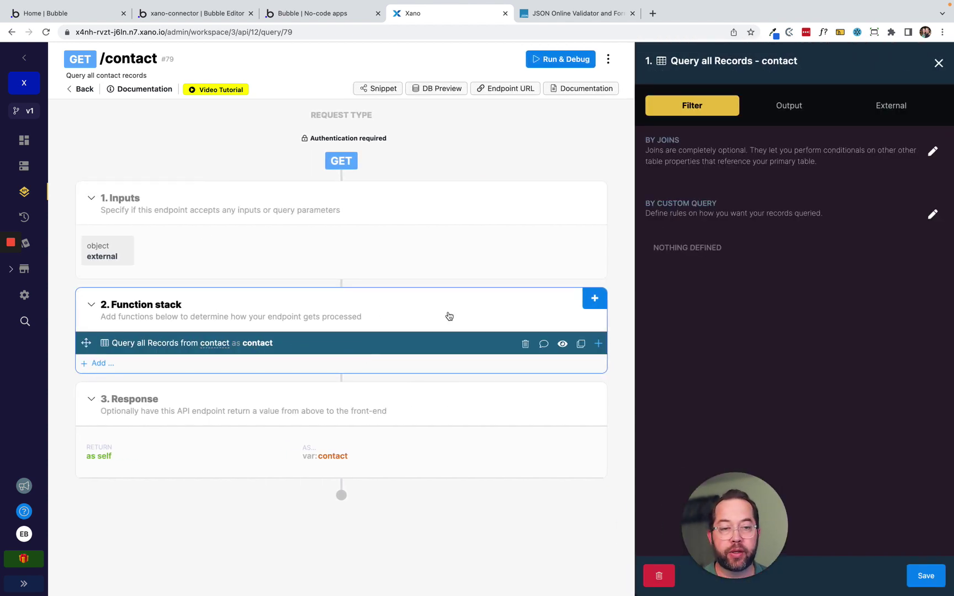
click(805, 107)
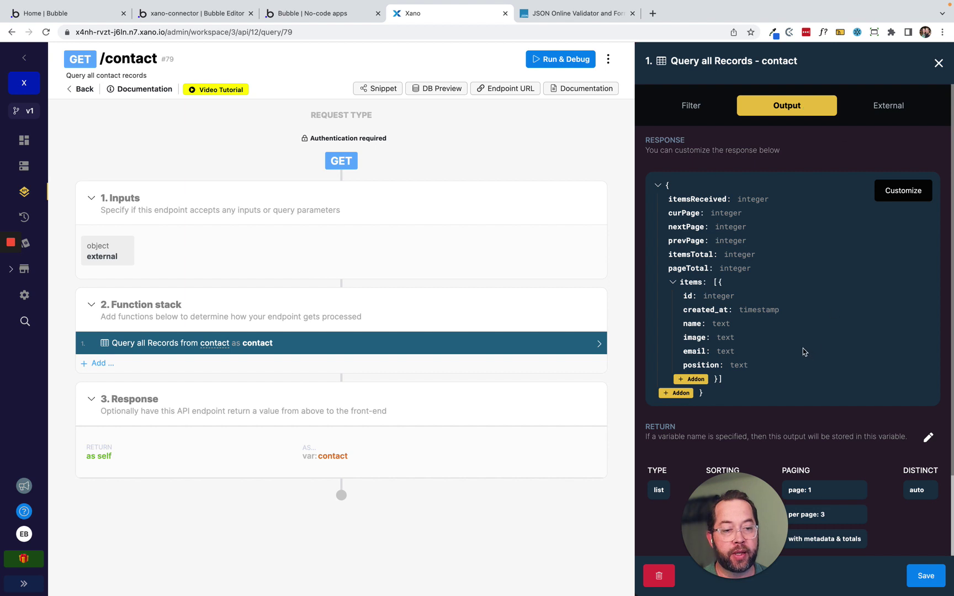
scroll(795, 348, down, 2)
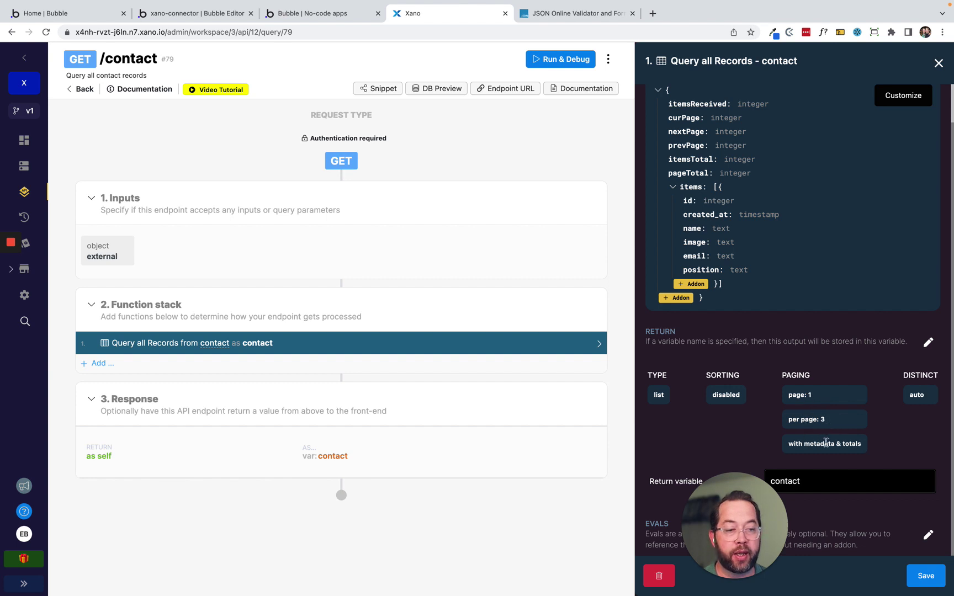
scroll(840, 409, up, 3)
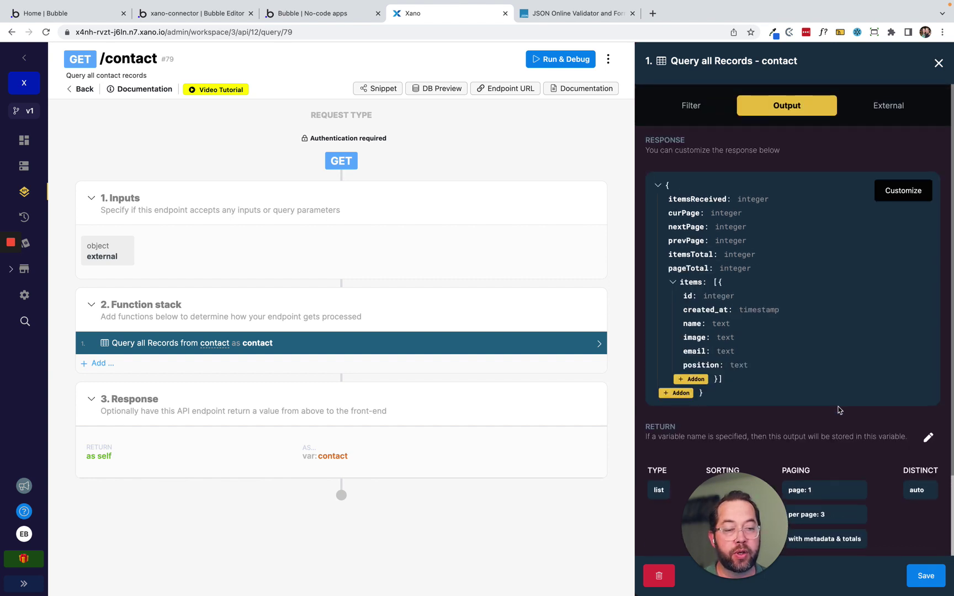
click(881, 107)
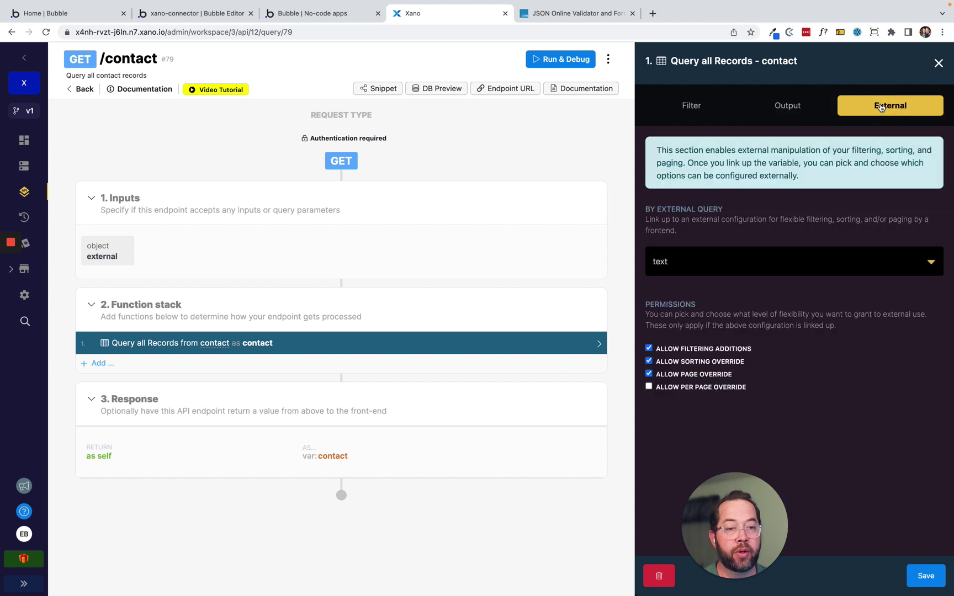
click(735, 263)
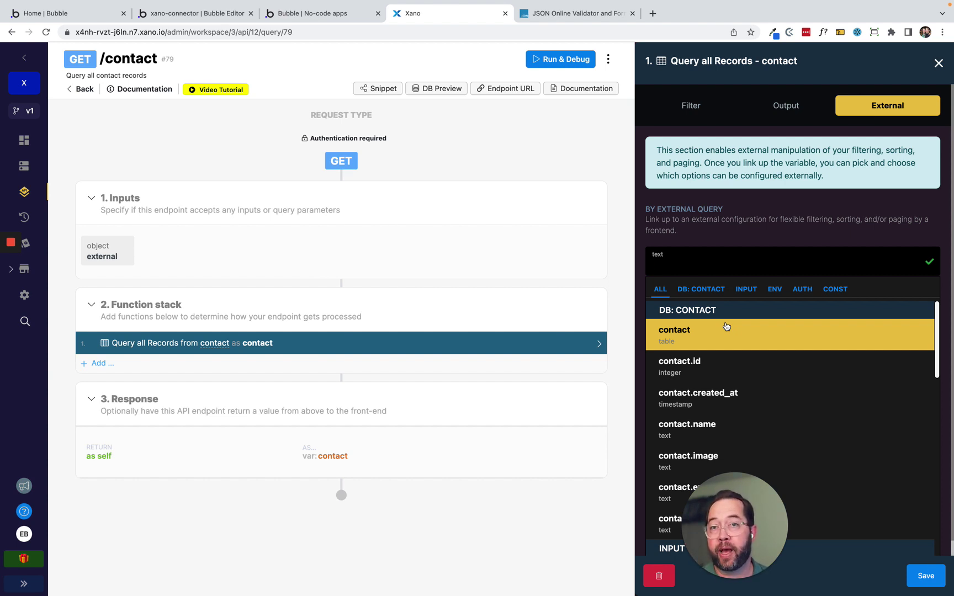
scroll(737, 364, down, 4)
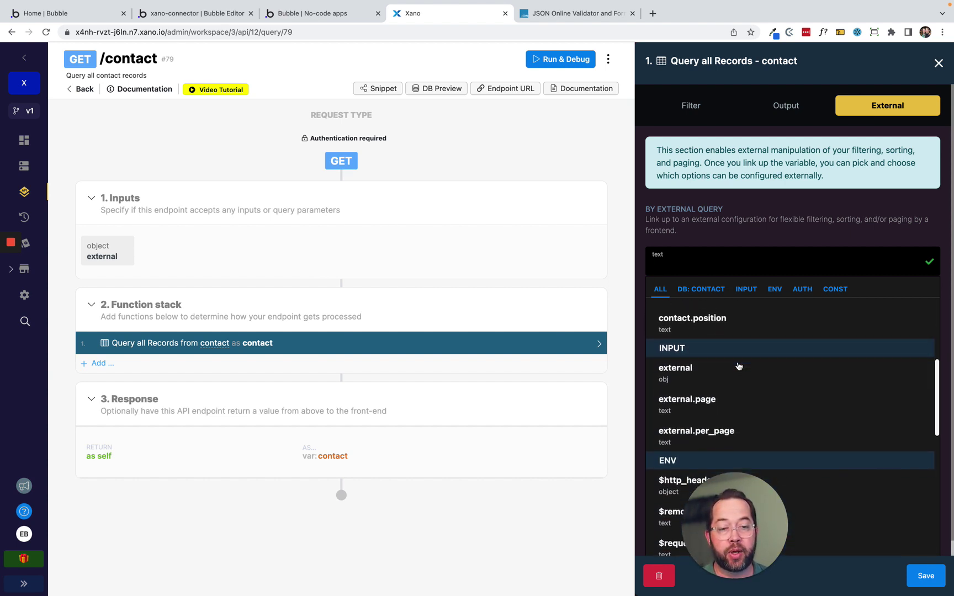
click(683, 357)
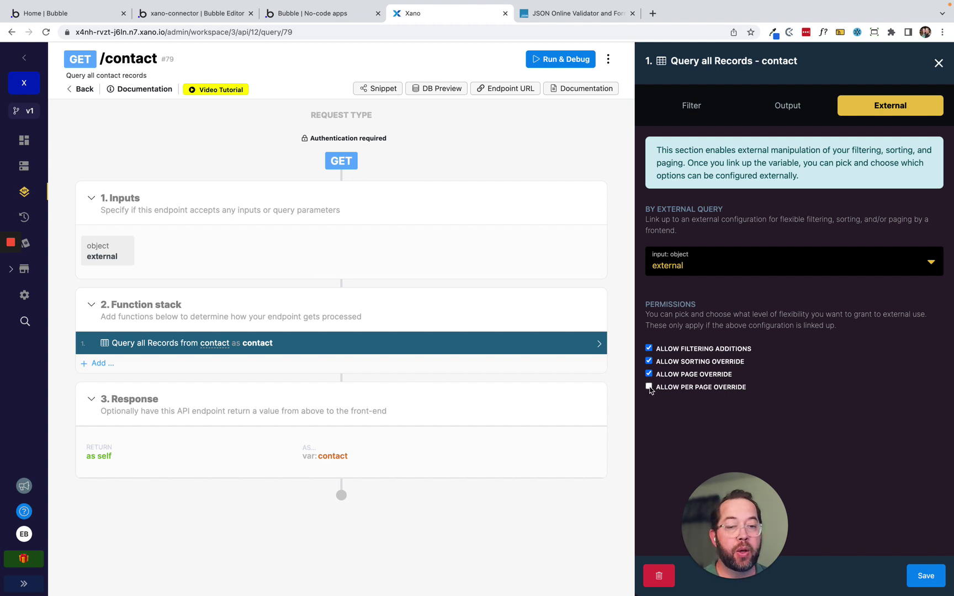
click(649, 388)
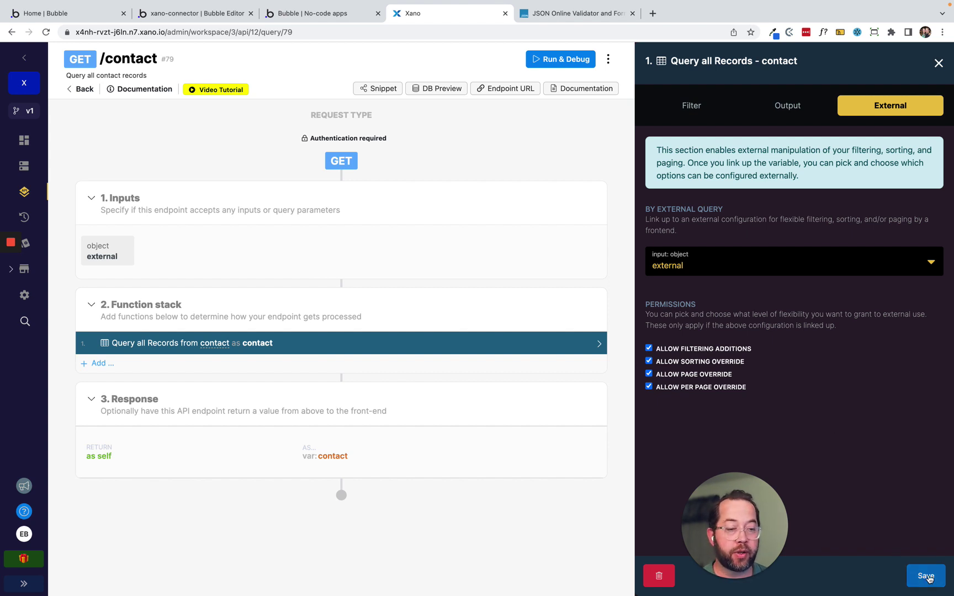
click(926, 576)
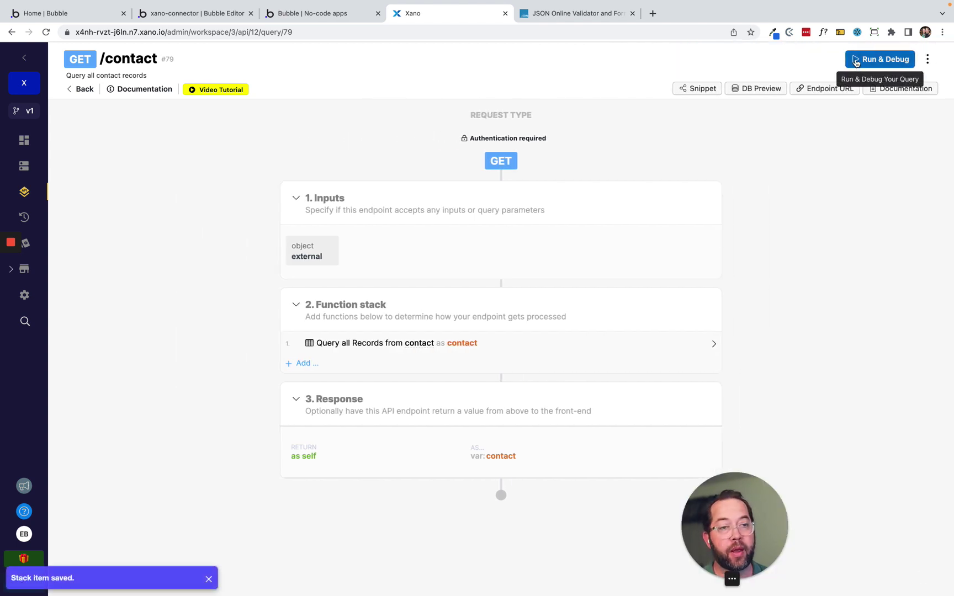
Test-run the contact endpoint with page 1, then rerun it after the error.
click(855, 61)
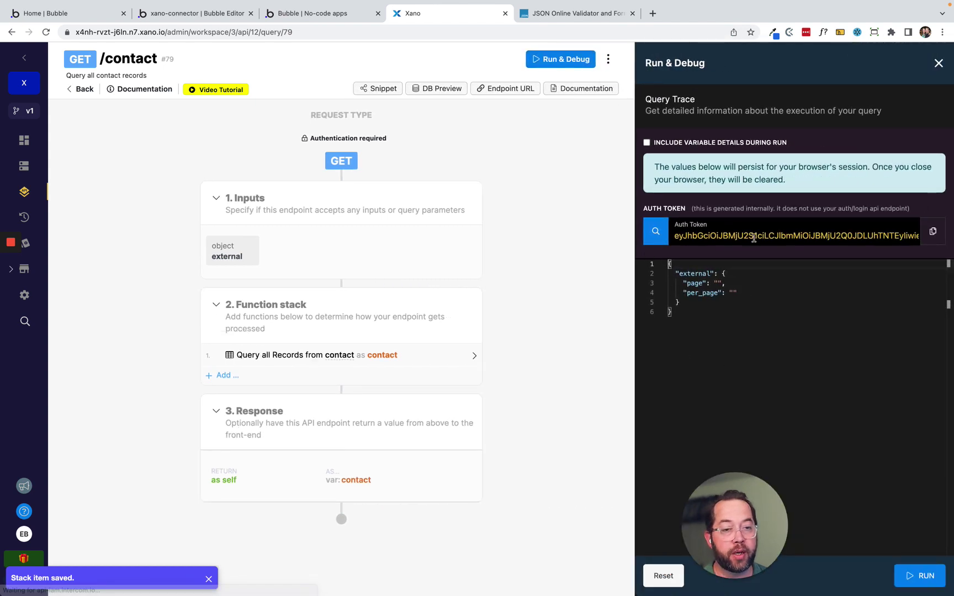
click(718, 282)
text(1)
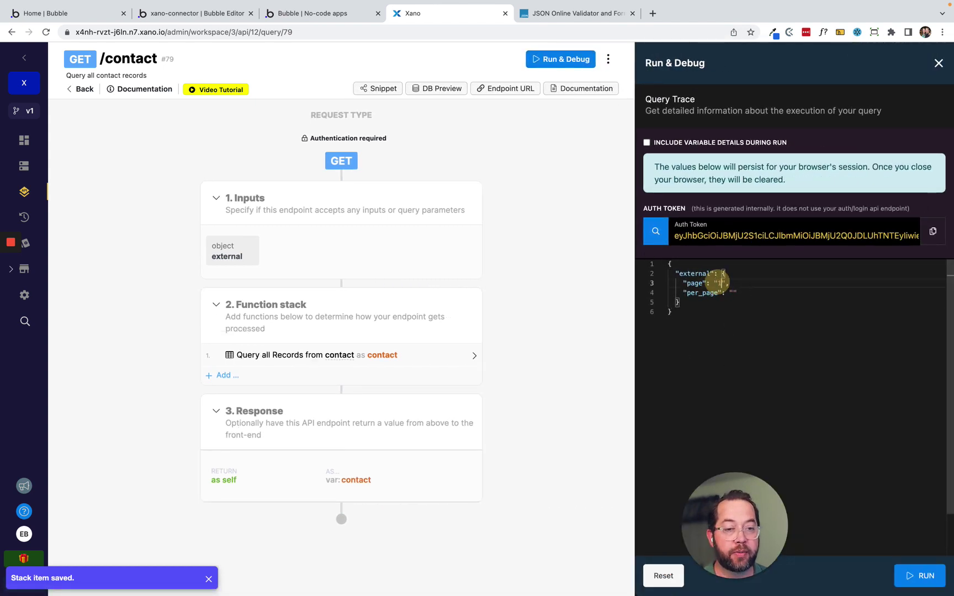
click(918, 577)
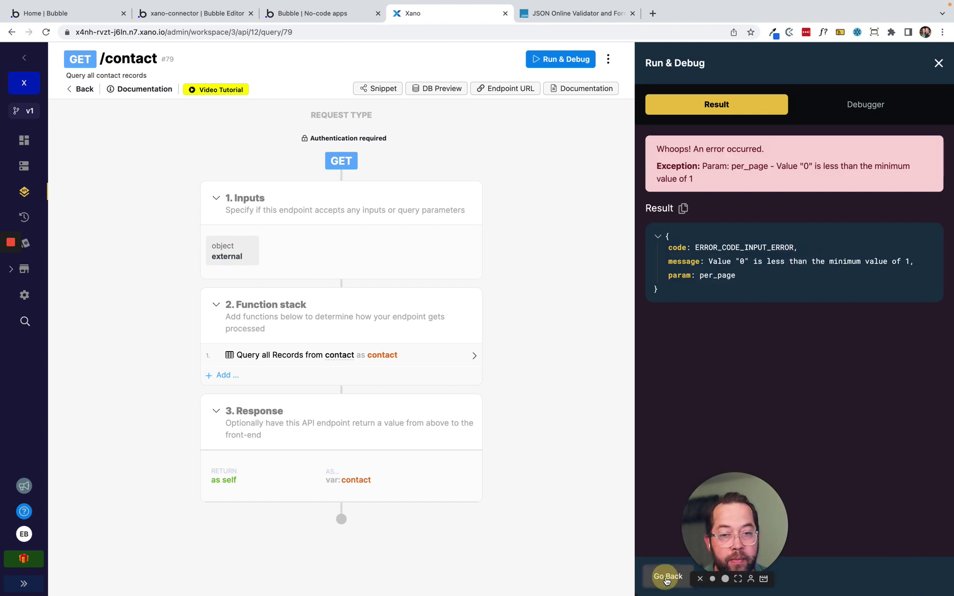
click(666, 577)
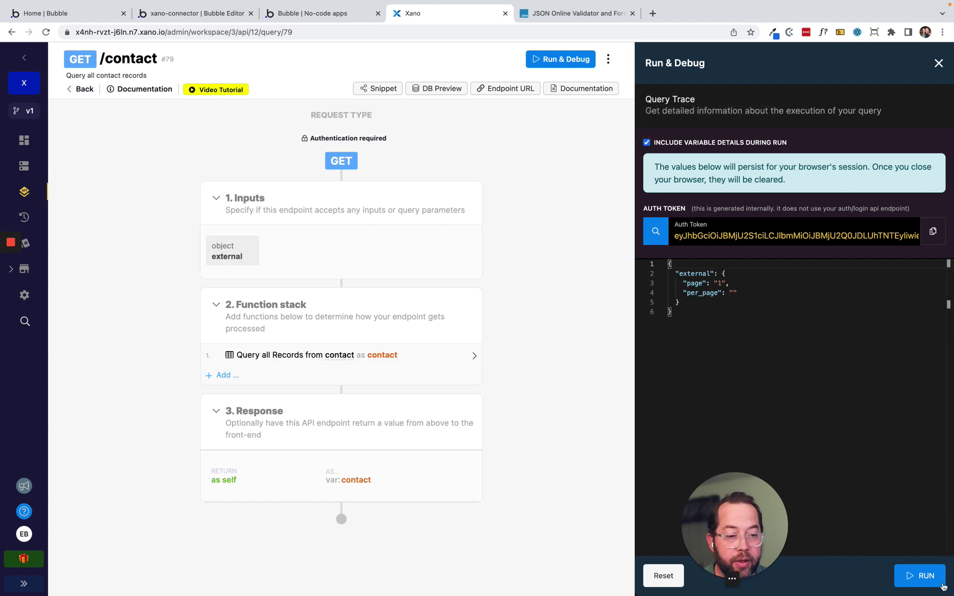
click(936, 578)
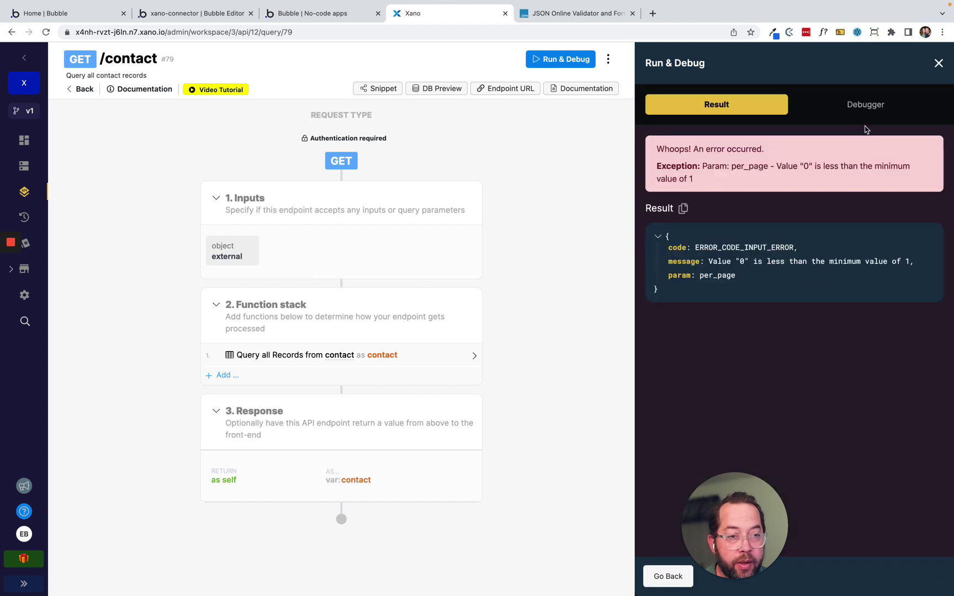
Expand the Debugger's Query all Records and Environment nodes to find the empty per_page value.
click(875, 108)
click(653, 245)
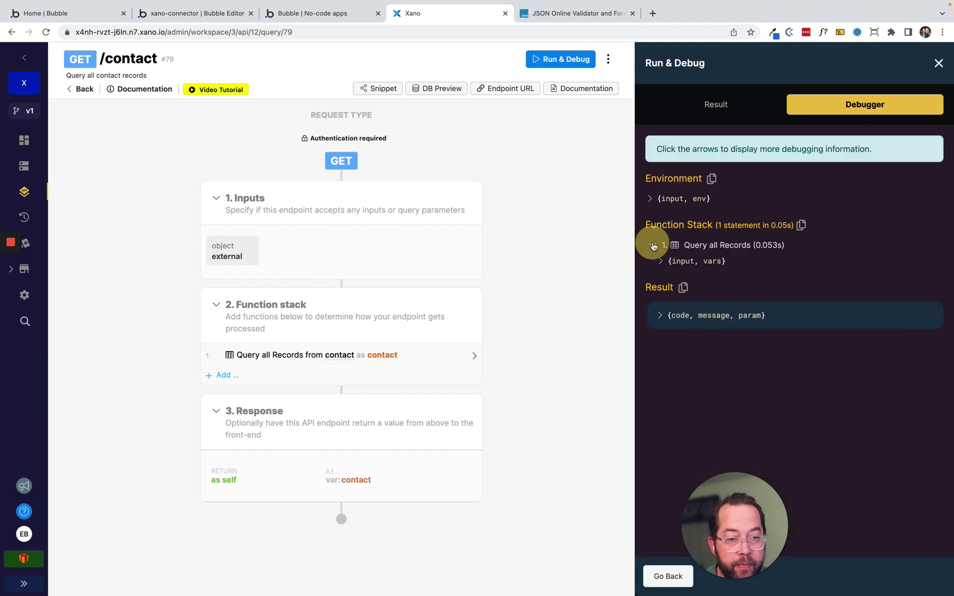
click(660, 261)
click(676, 273)
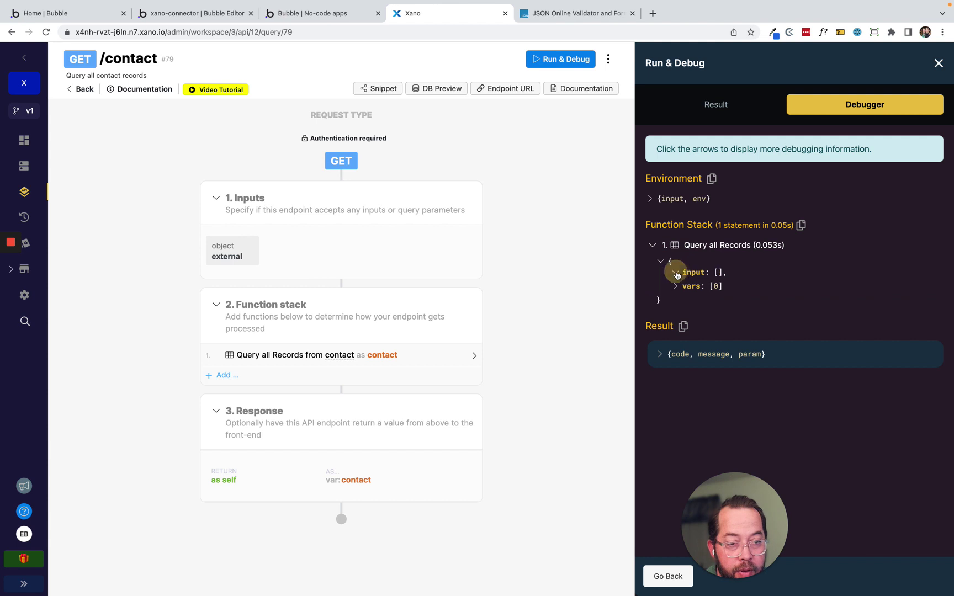
click(675, 286)
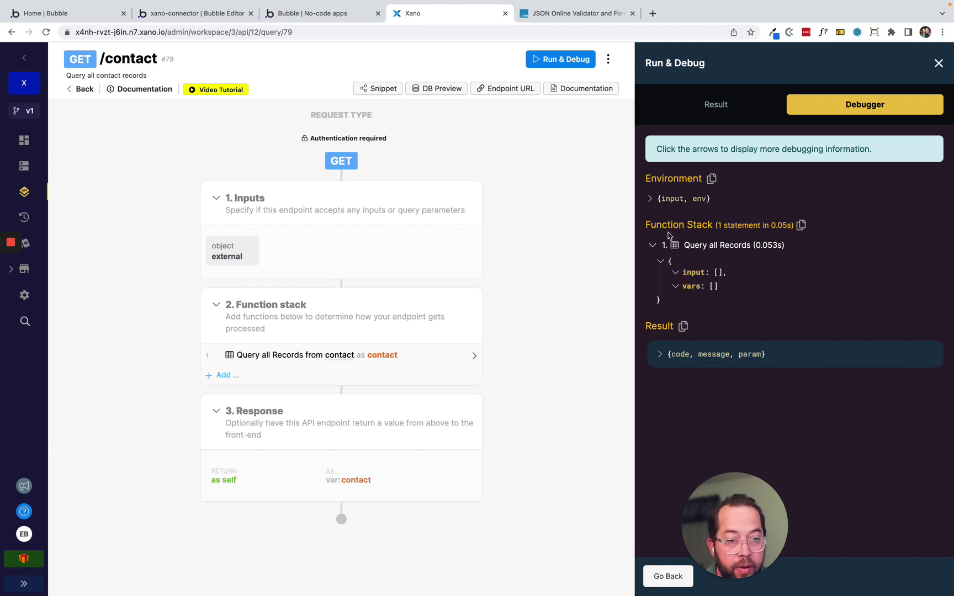
click(650, 198)
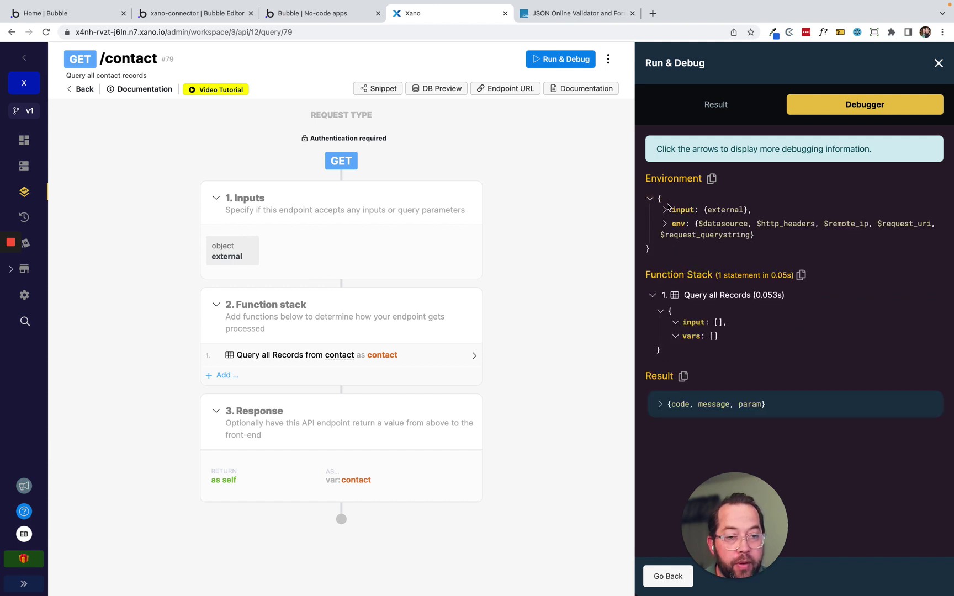
click(665, 209)
click(682, 222)
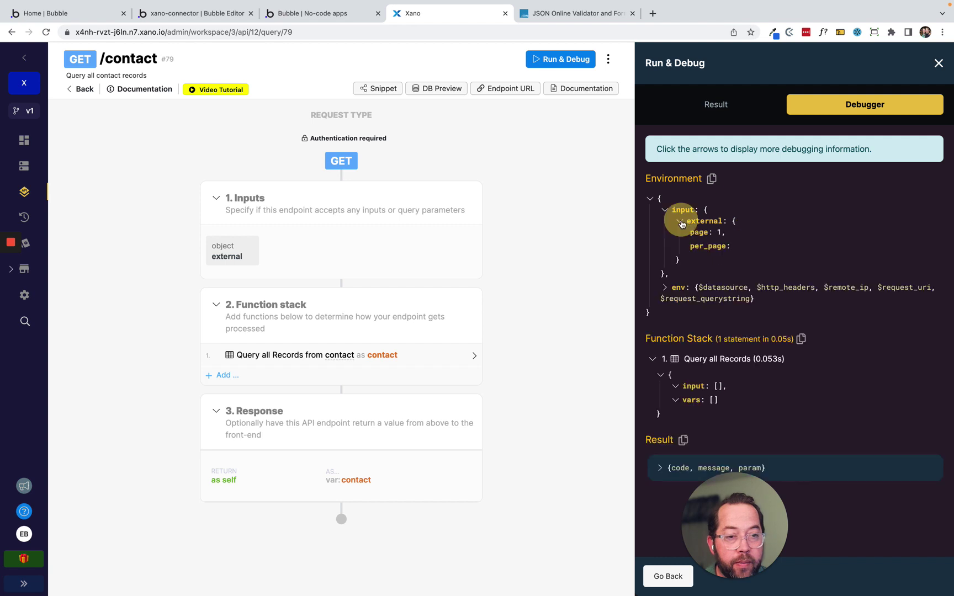
click(736, 248)
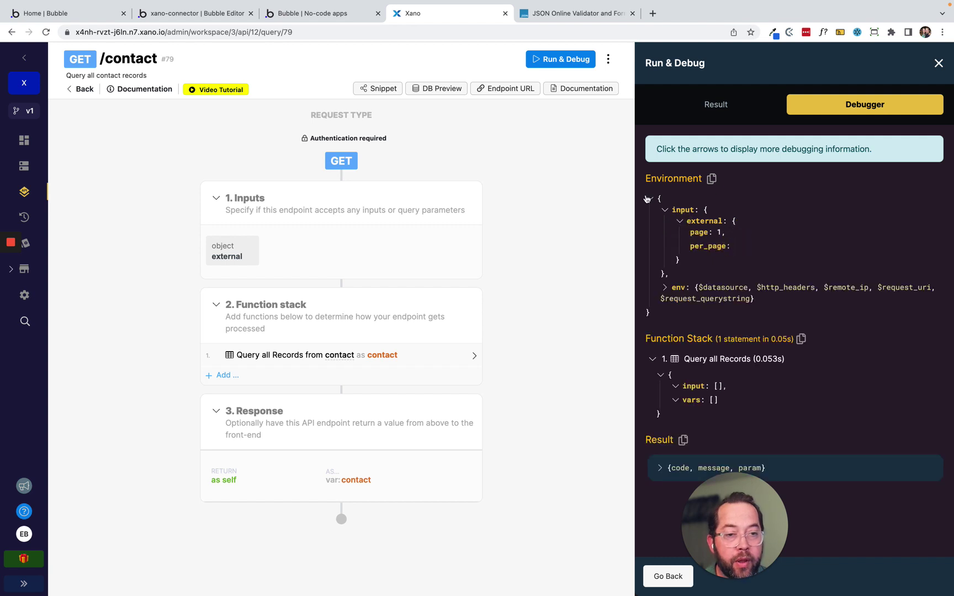
click(650, 199)
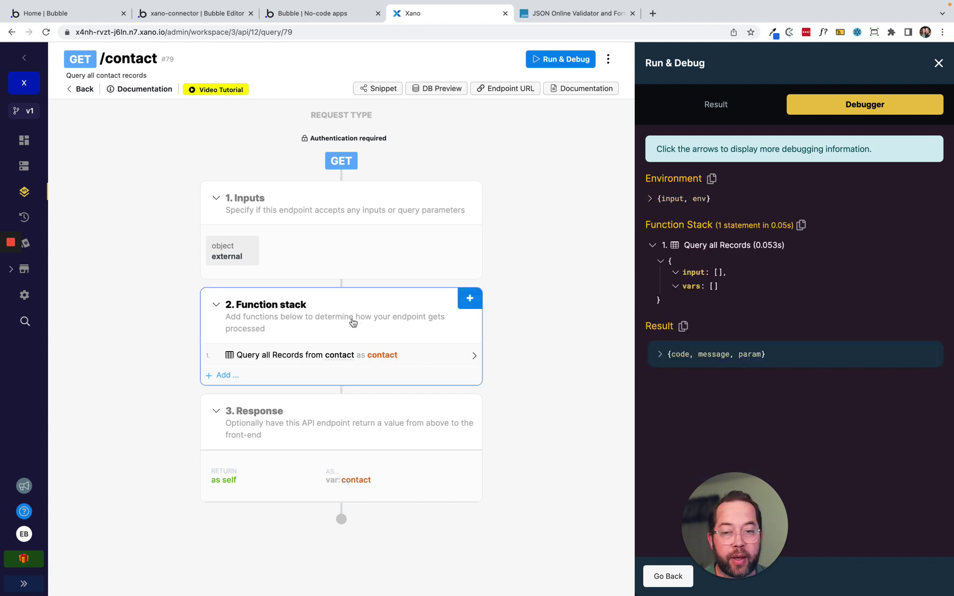
click(547, 60)
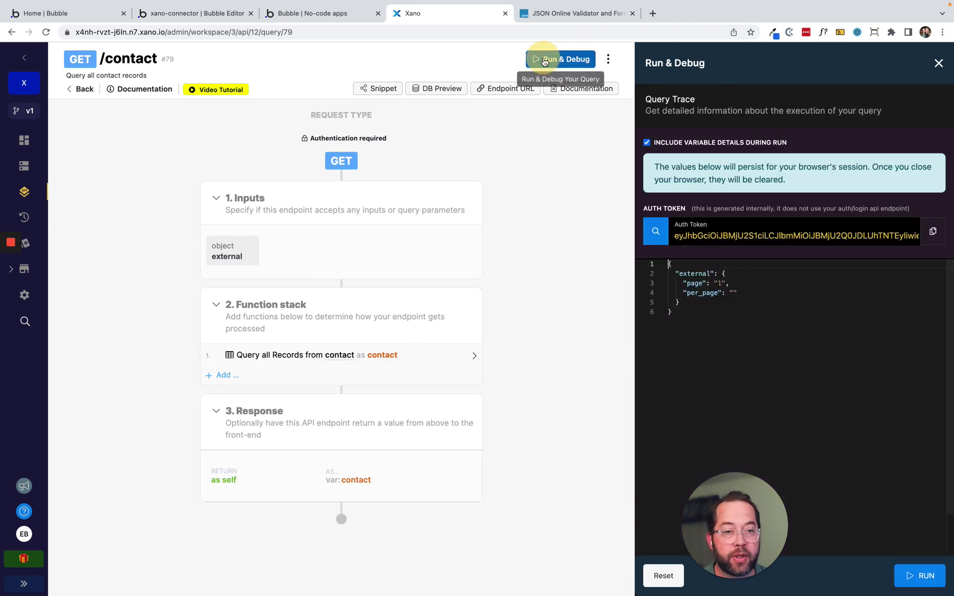
Test the endpoint with per_page 3, then rerun it with per_page 6.
click(732, 294)
text(3)
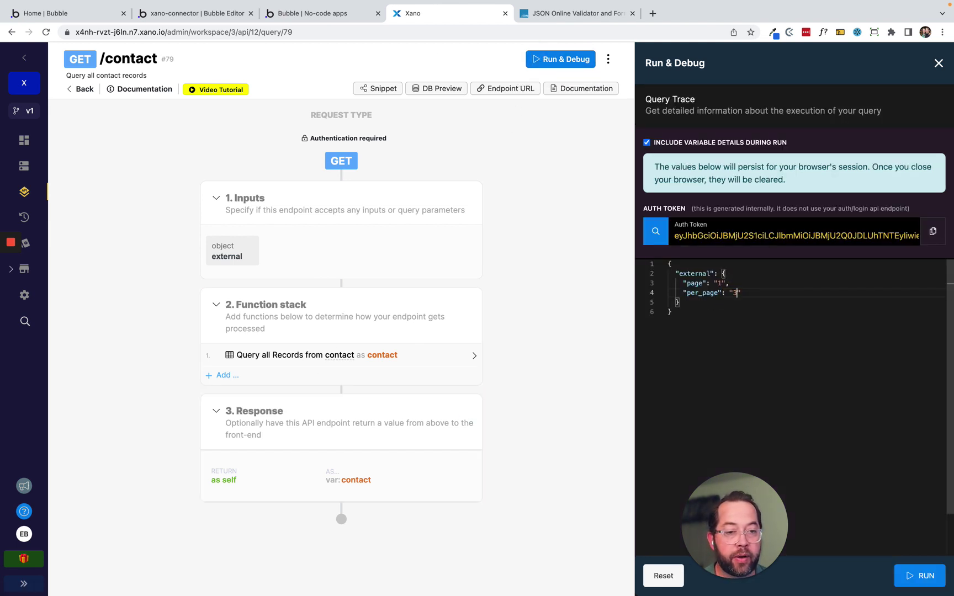
click(916, 576)
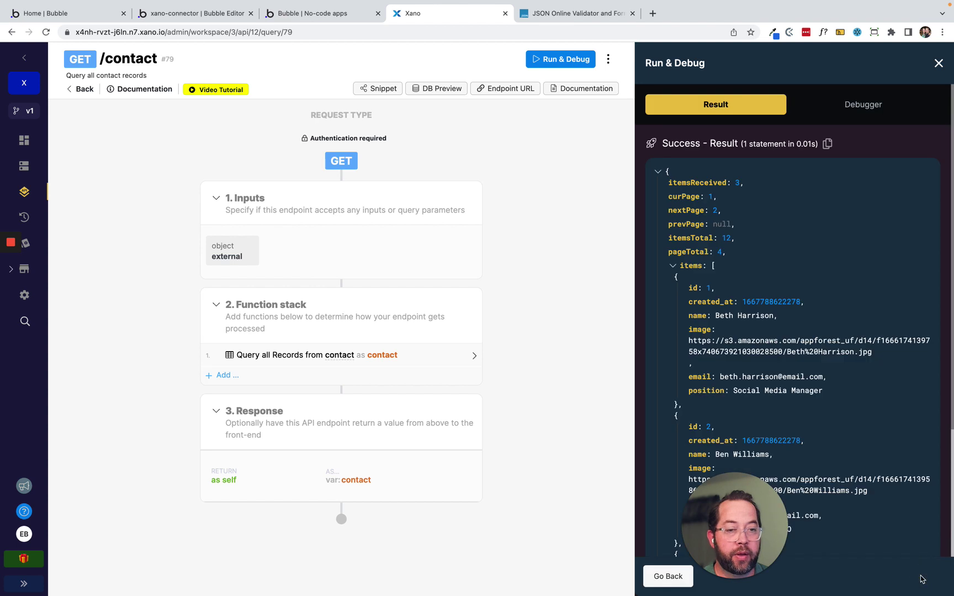
scroll(775, 362, down, 1)
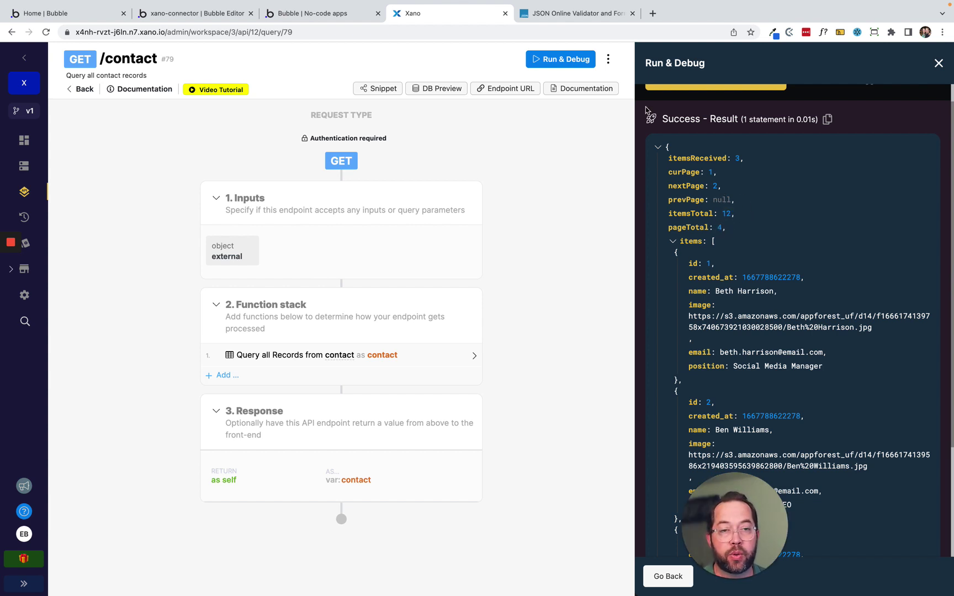
click(669, 576)
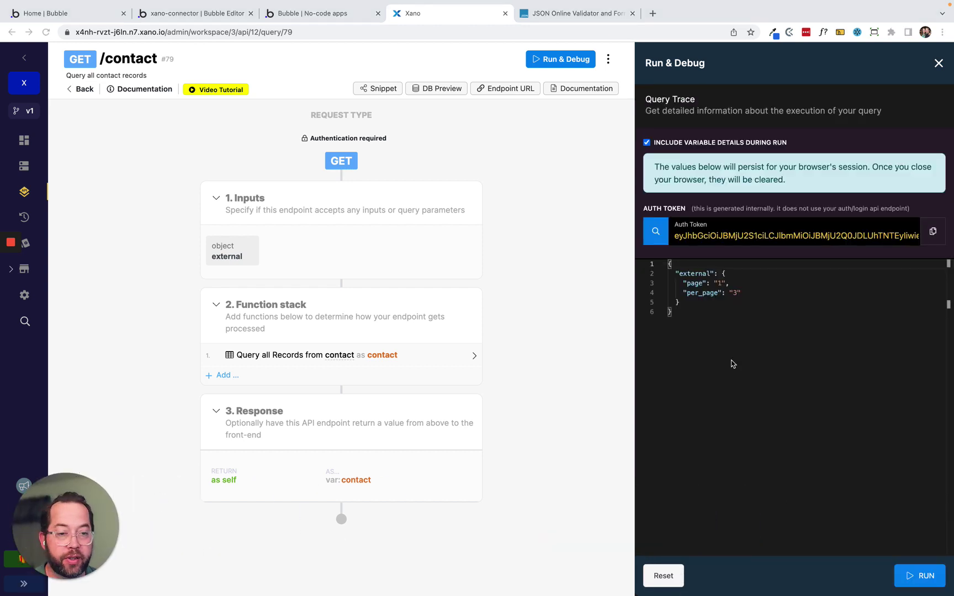
click(736, 292)
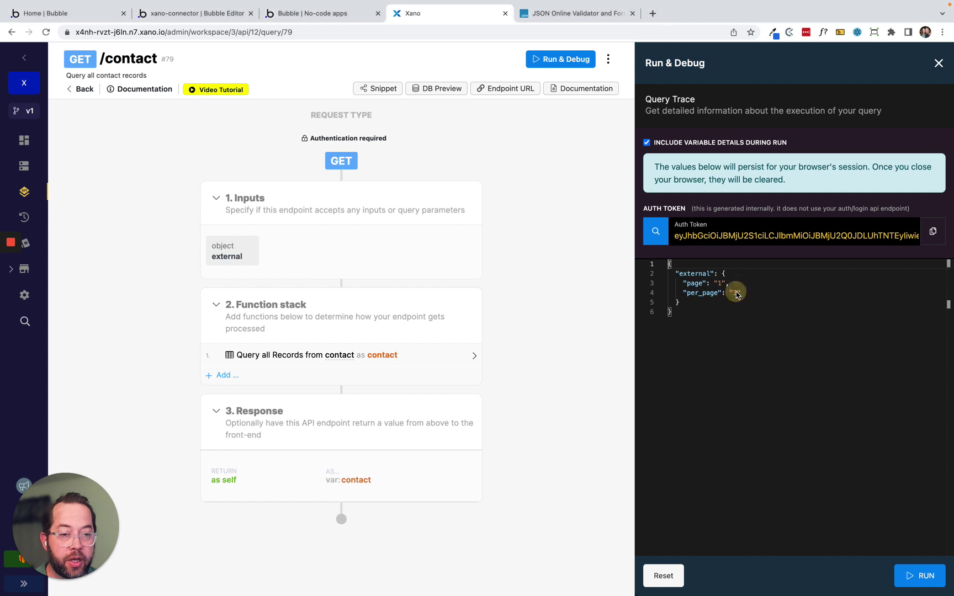
click(736, 292)
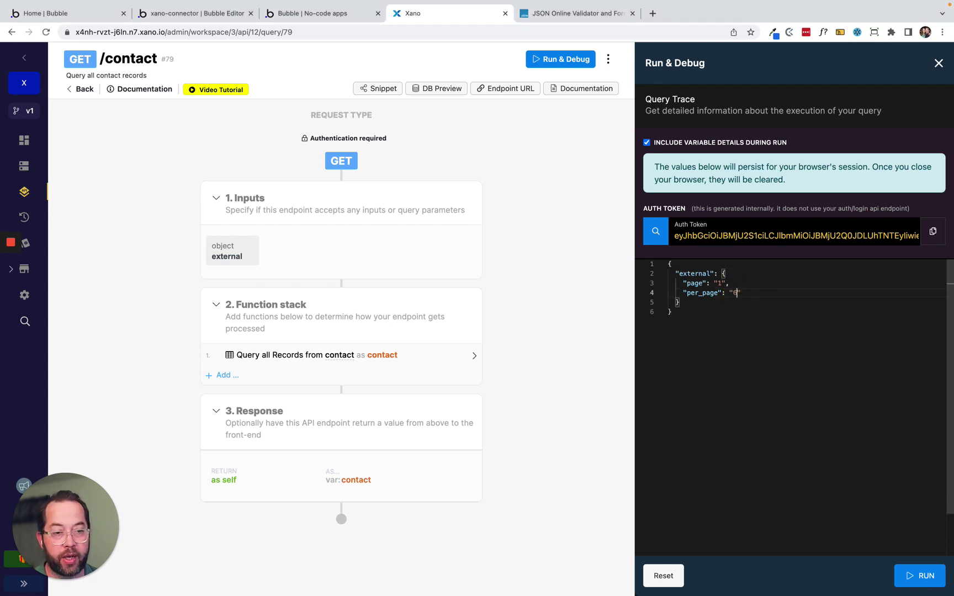
text(6)
click(921, 576)
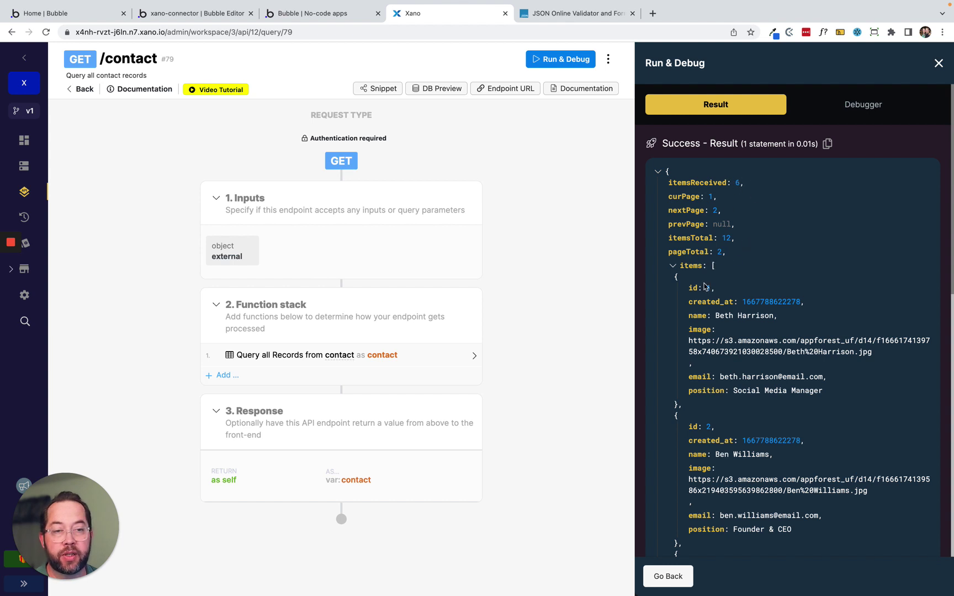
scroll(710, 368, down, 2)
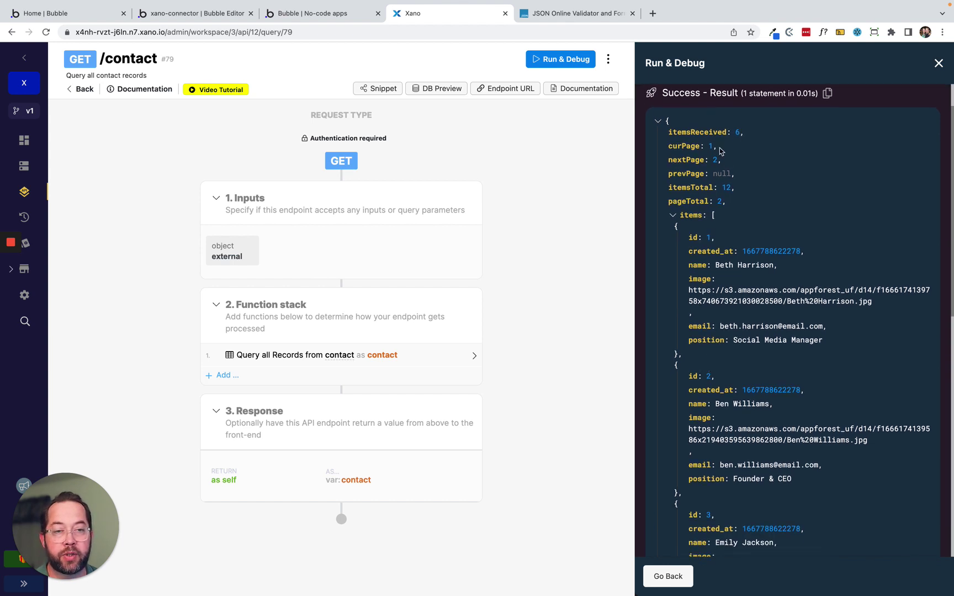
scroll(723, 168, up, 2)
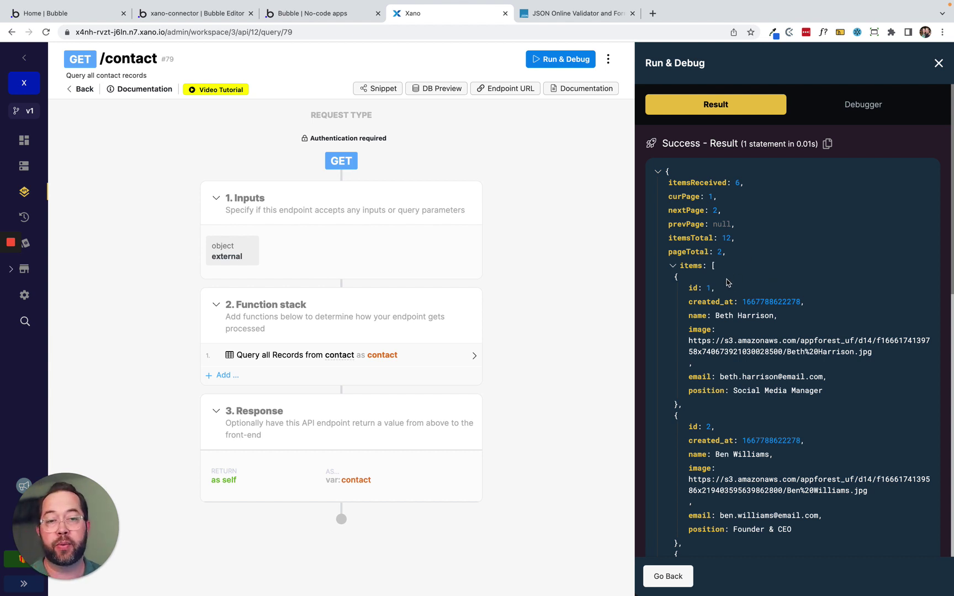
Inspect the first record and the itemsReceived, curPage and pageTotal fields, then return to Bubble.
drag(707, 266, 709, 406)
click(690, 266)
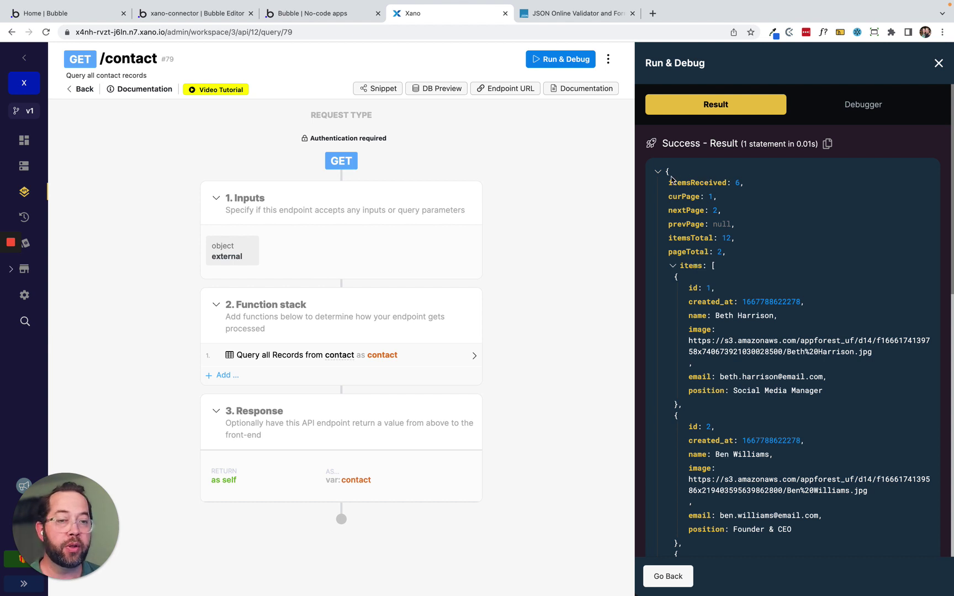
drag(671, 178, 718, 403)
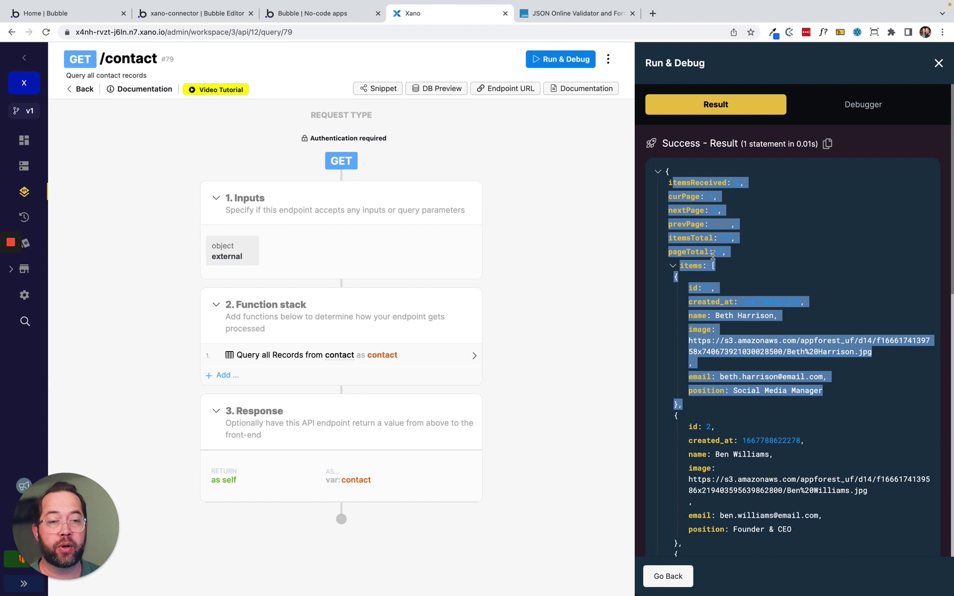
click(714, 255)
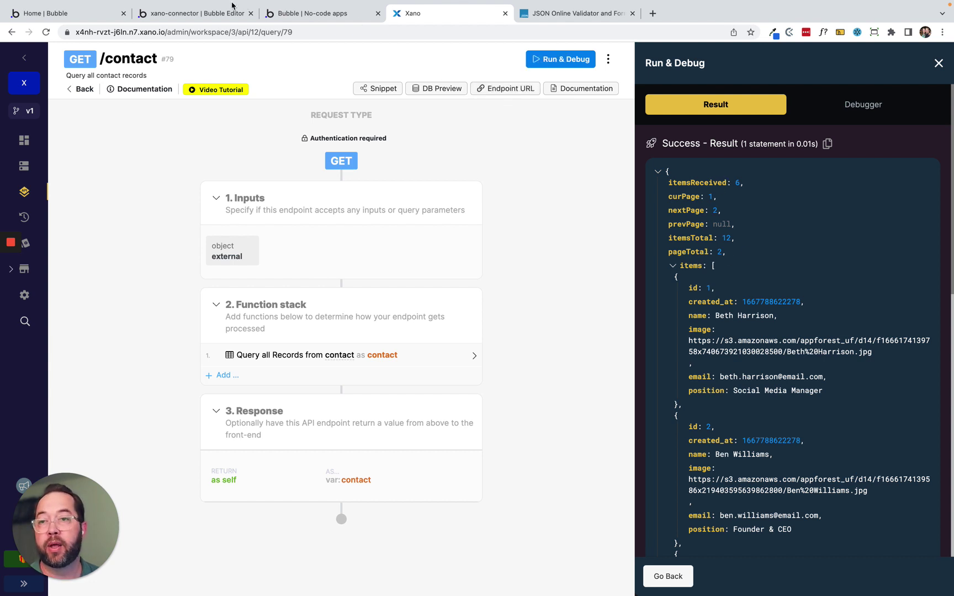
click(190, 13)
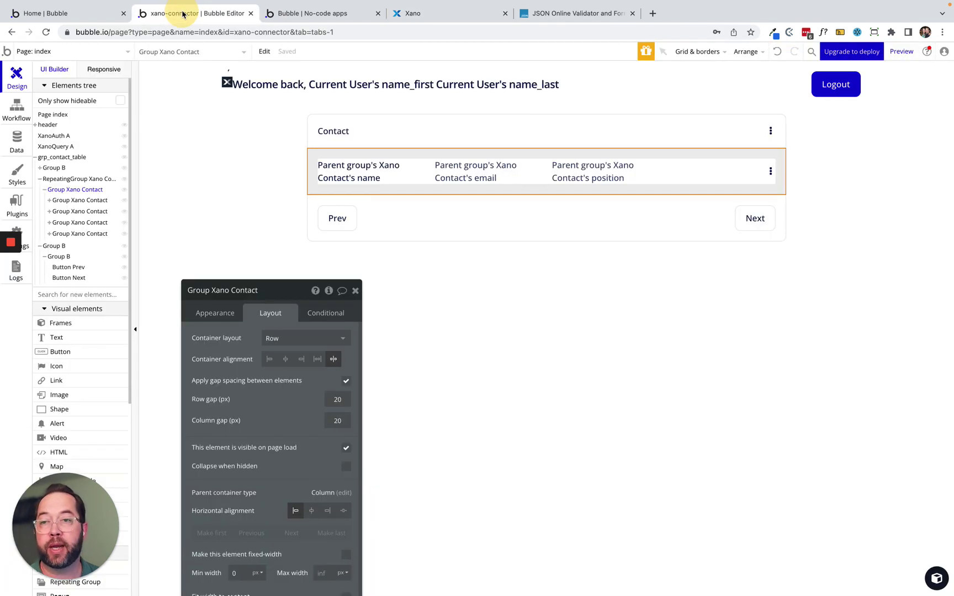
Select the contact repeating group and open its element inspector.
click(333, 218)
click(422, 216)
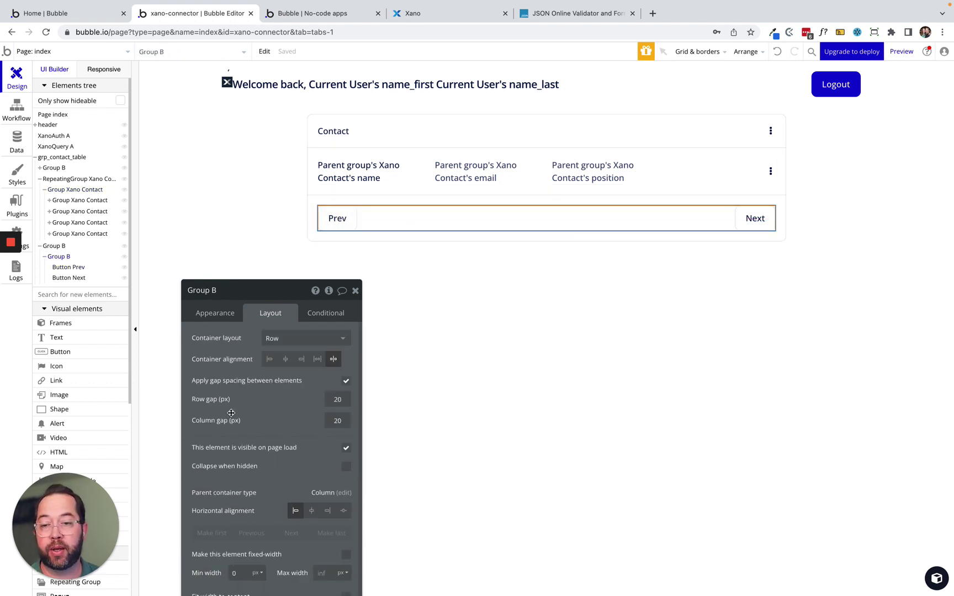
drag(231, 412, 215, 341)
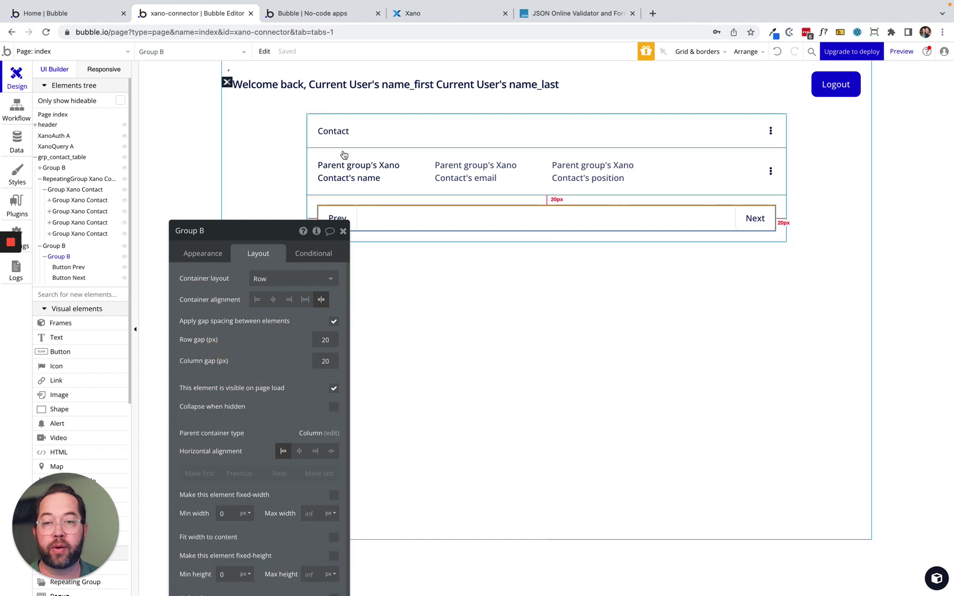
click(733, 156)
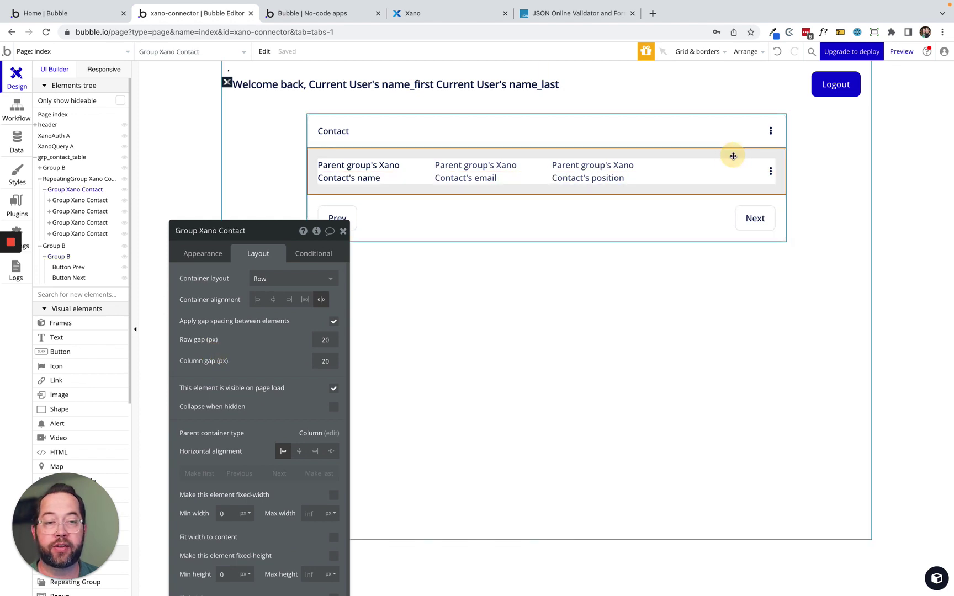
click(67, 181)
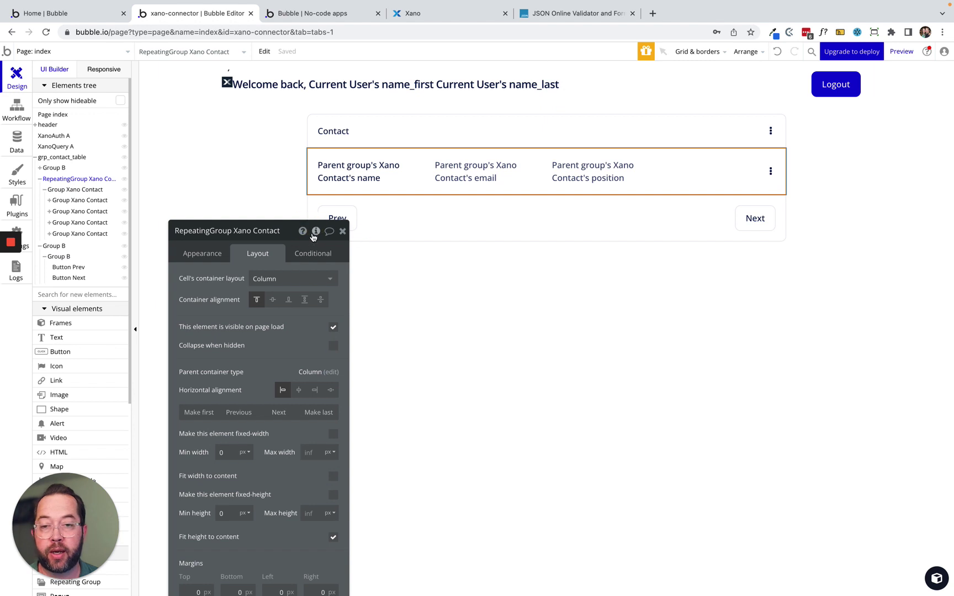
click(315, 232)
Create a custom state named page and set its type to number.
click(400, 264)
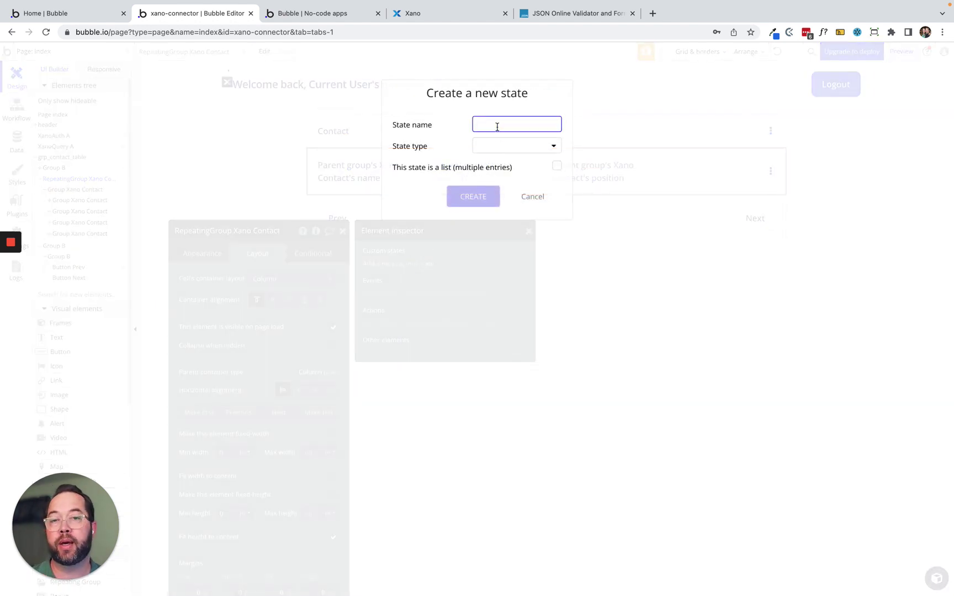
text(page)
click(495, 142)
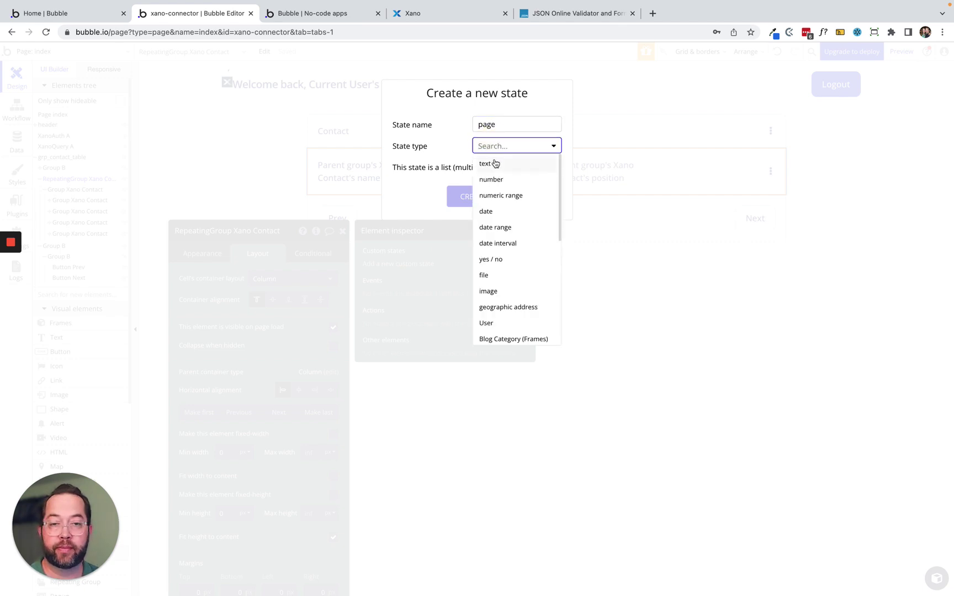
click(493, 164)
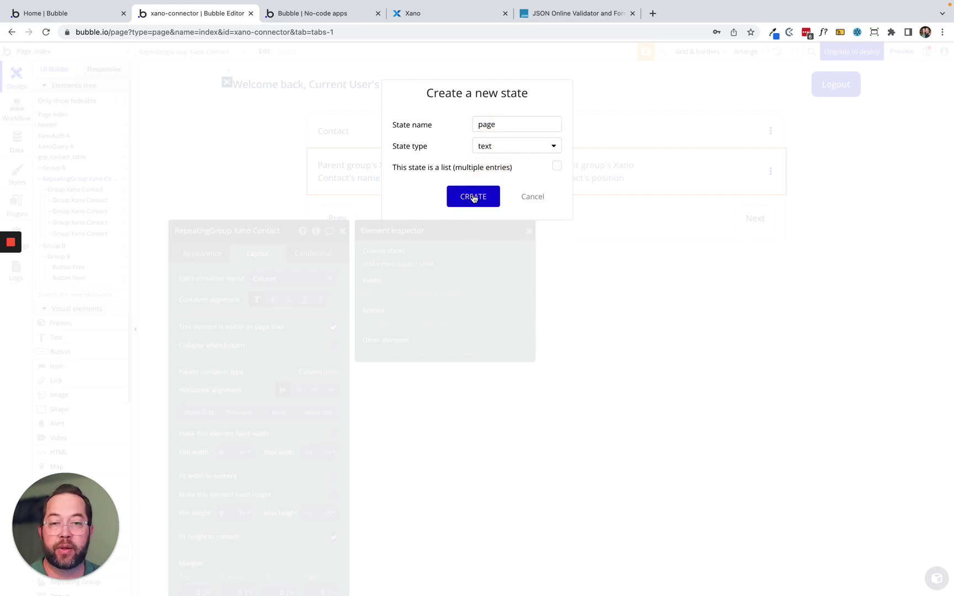
click(473, 197)
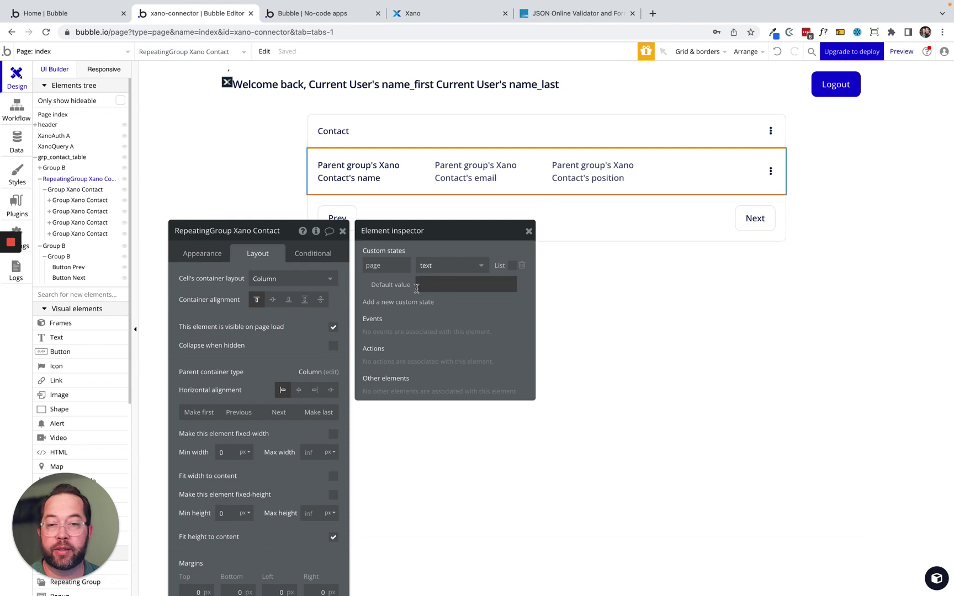
click(403, 306)
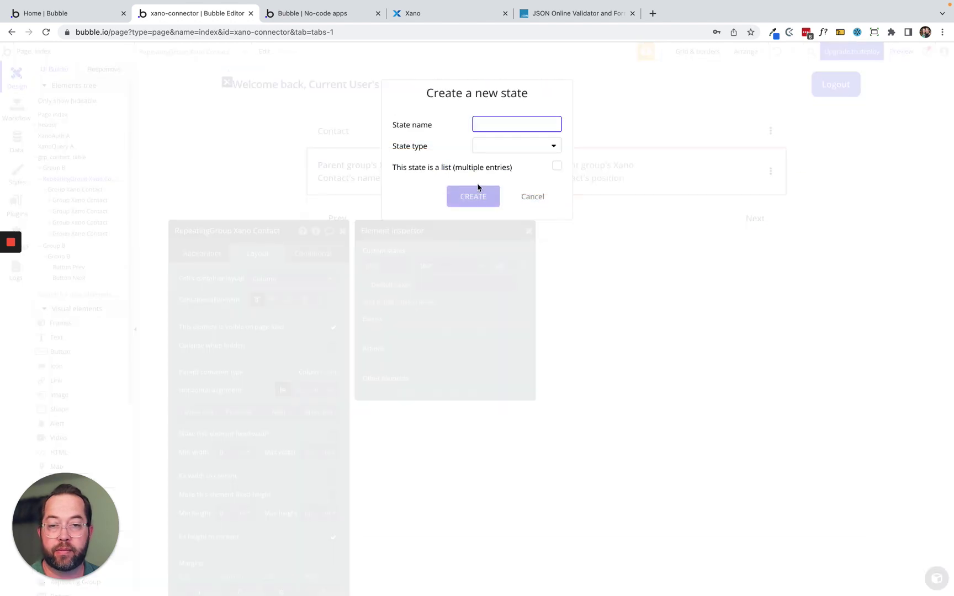
click(534, 193)
click(531, 196)
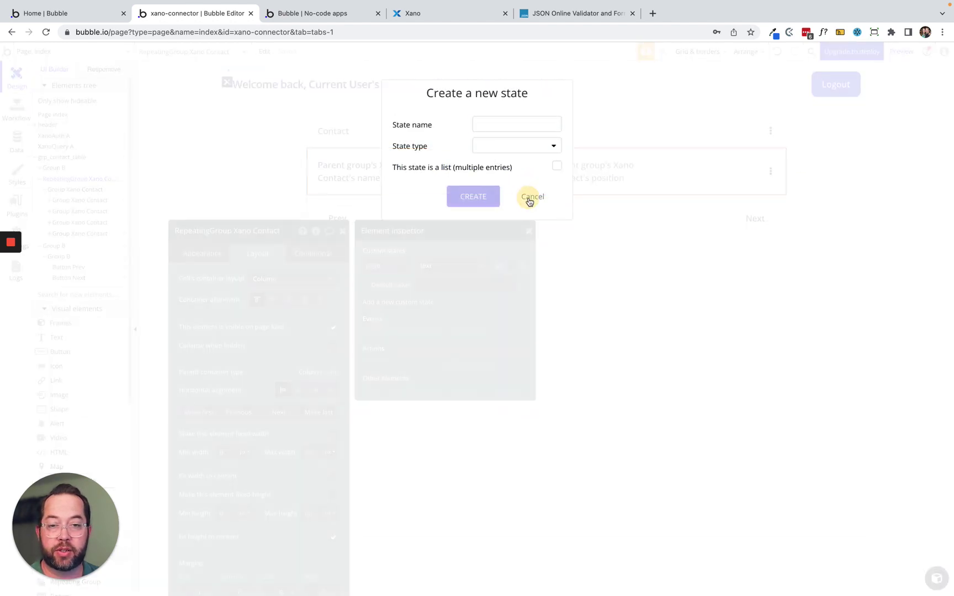
click(432, 263)
click(433, 298)
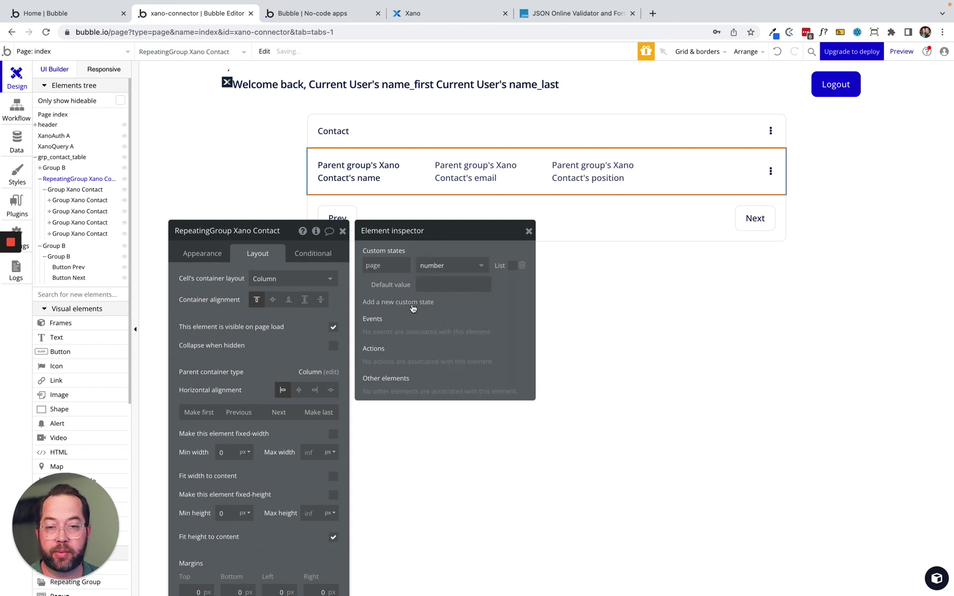
Add a second custom state named per_page of type number.
click(399, 301)
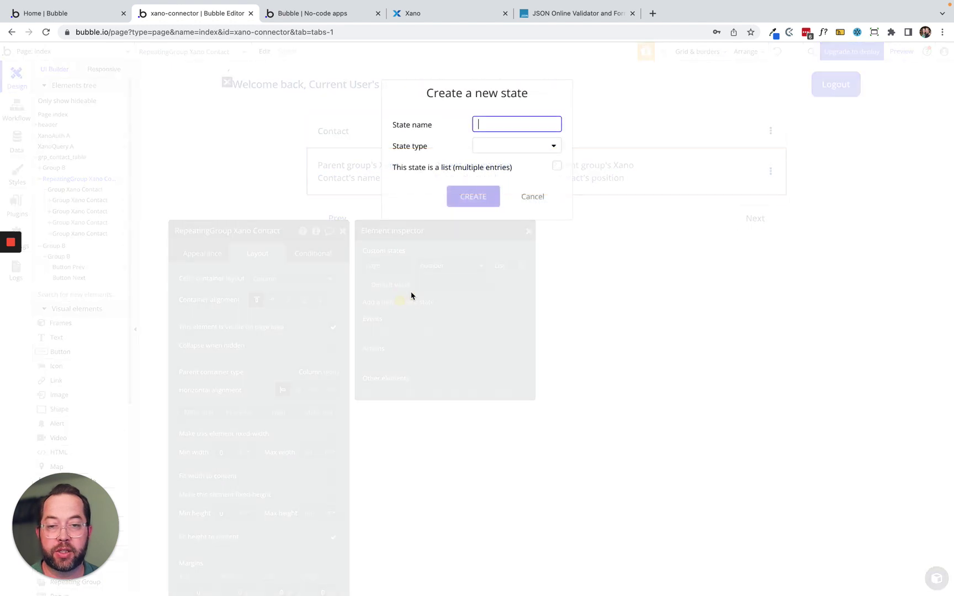
click(504, 125)
text(per_page)
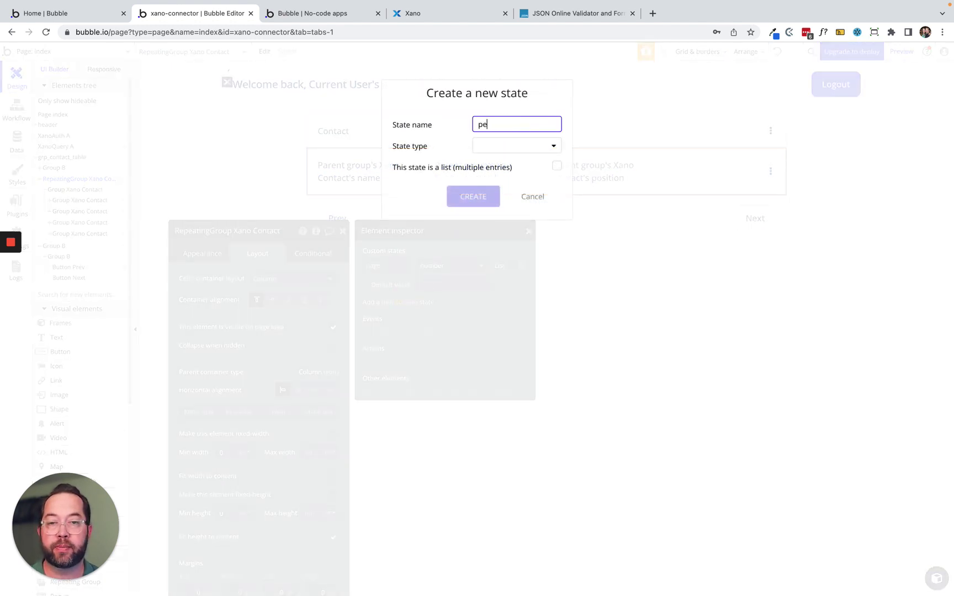
click(504, 142)
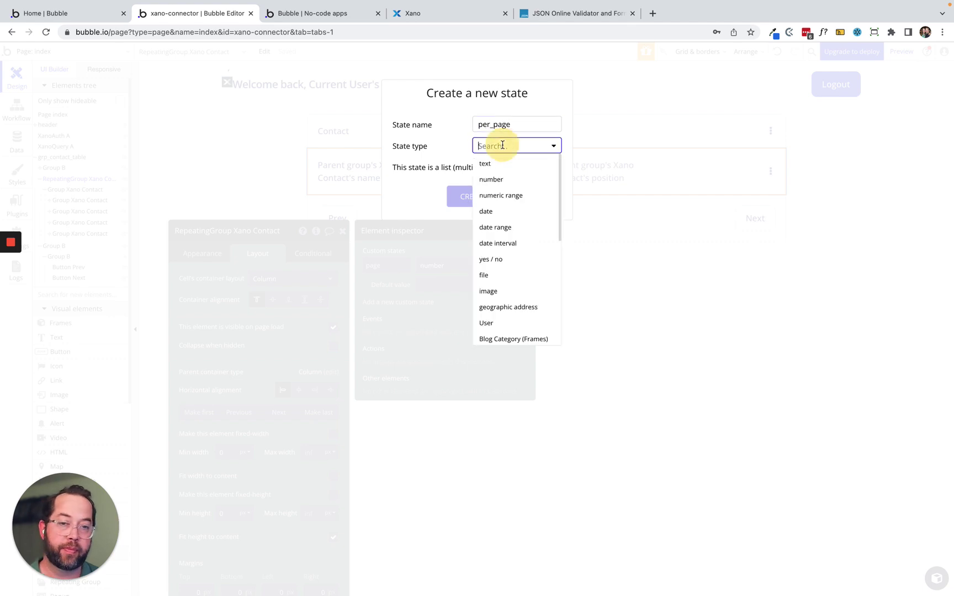
click(498, 177)
click(478, 190)
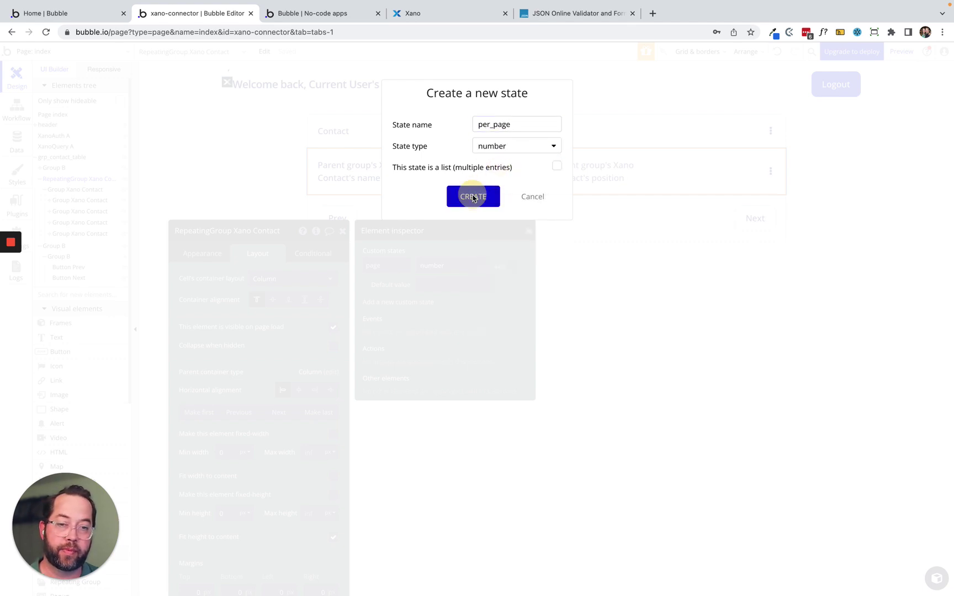
Set the default values to 1 for page and 4 for per_page, then close the inspector.
click(445, 284)
text(1)
click(445, 327)
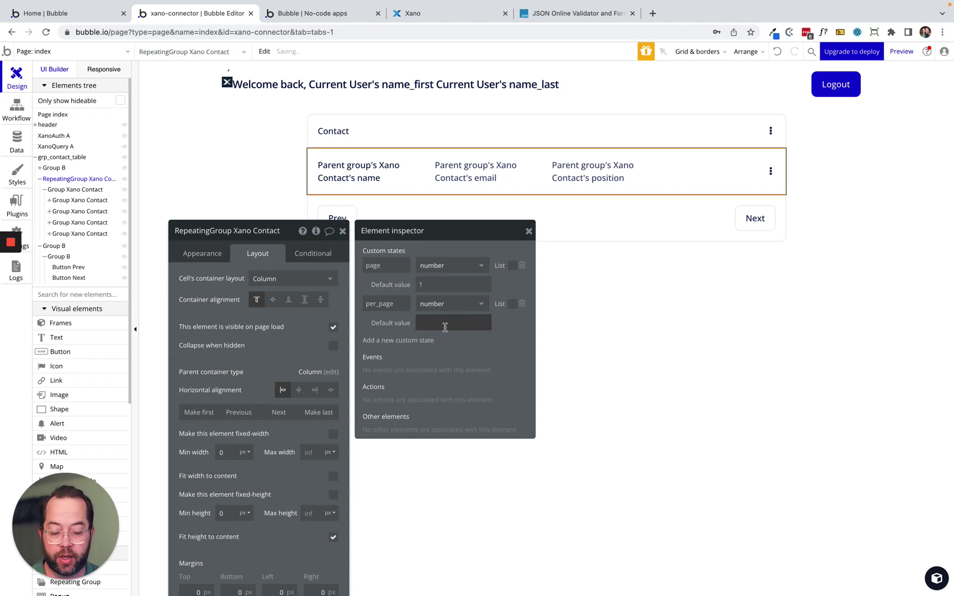
text(3)
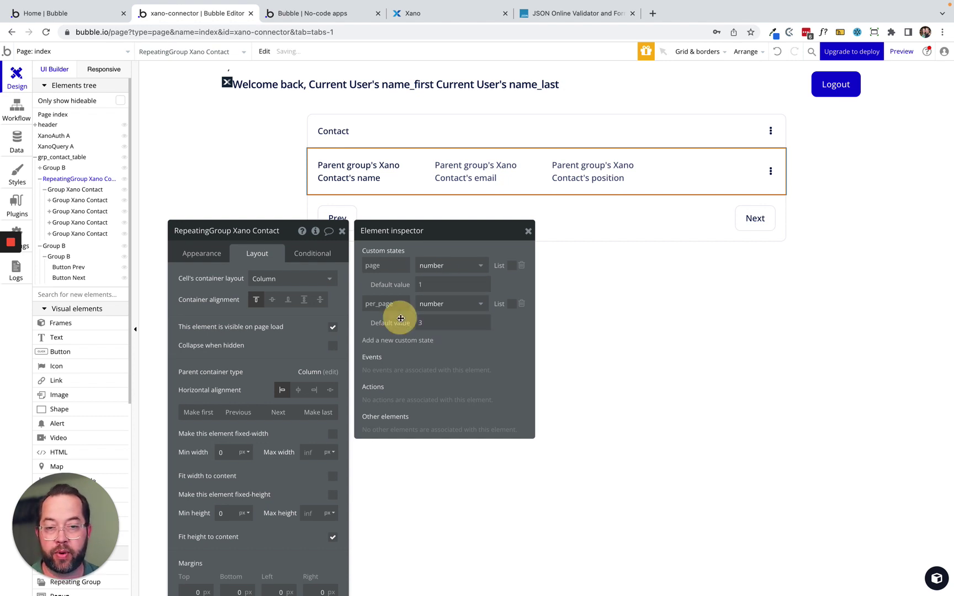
key(BackSpace)
text(4)
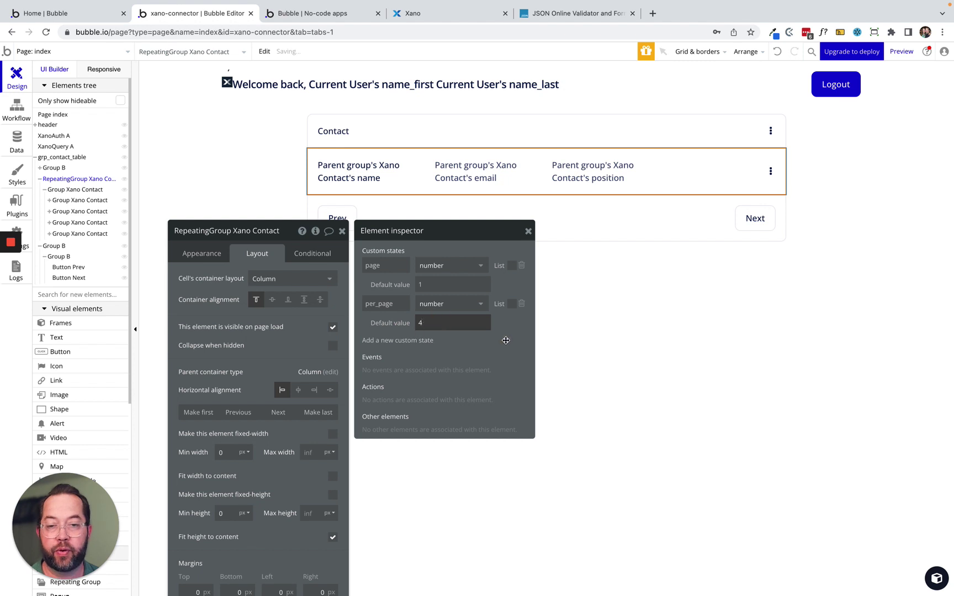
click(225, 326)
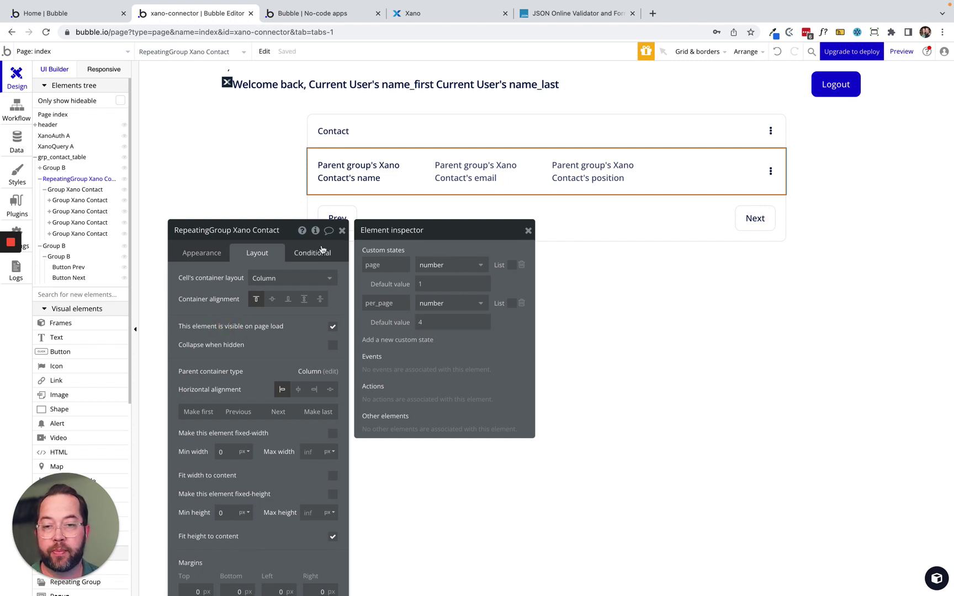
click(340, 231)
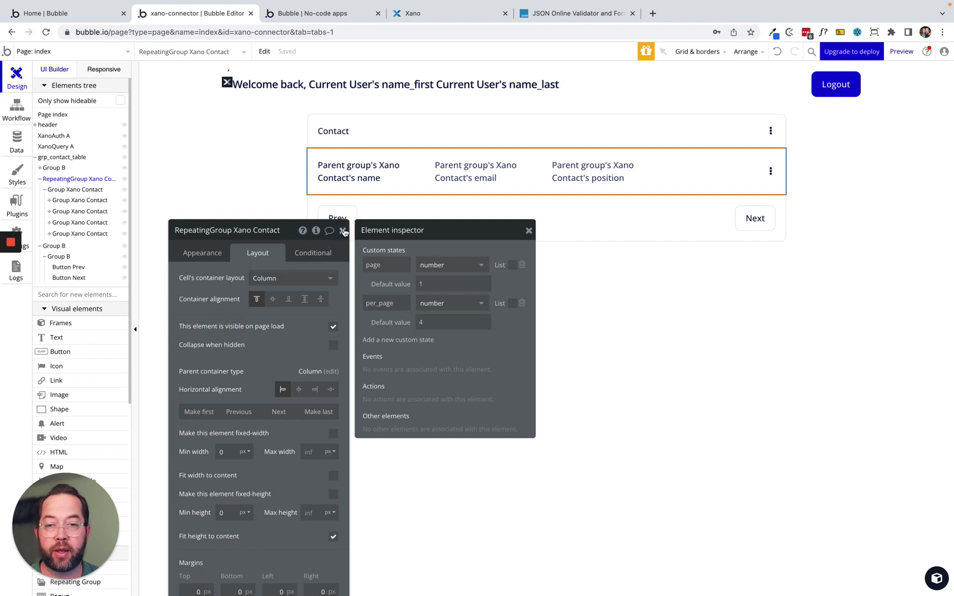
click(341, 231)
click(339, 221)
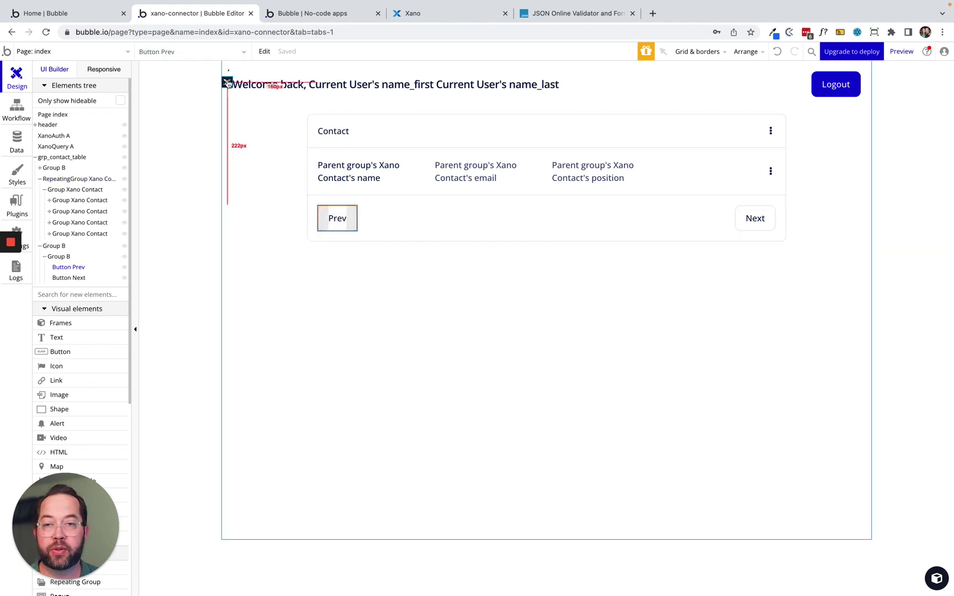
Start a new condition on the Prev button based on XanoQuery A.
double_click(337, 219)
drag(258, 301, 243, 186)
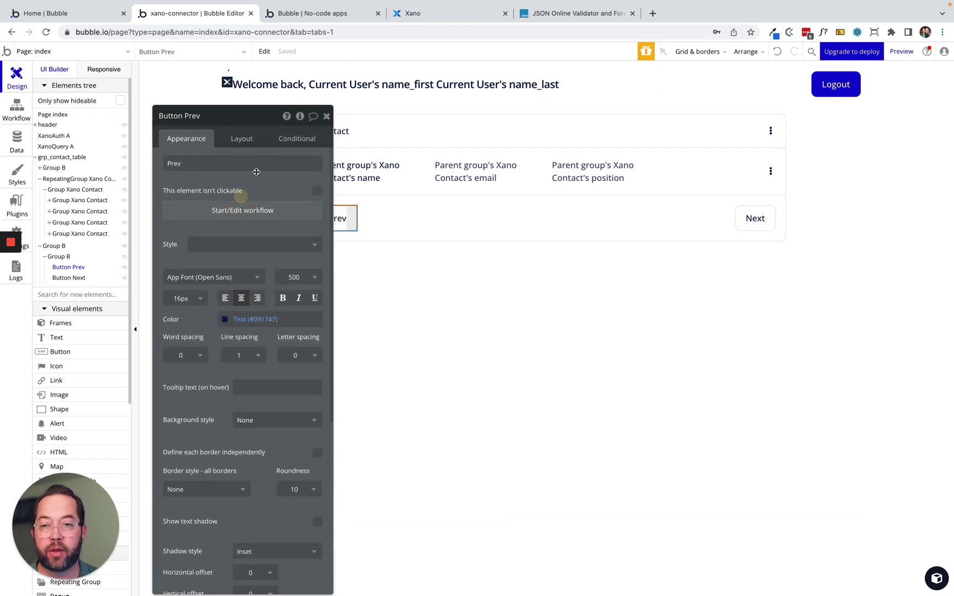
click(286, 143)
click(202, 166)
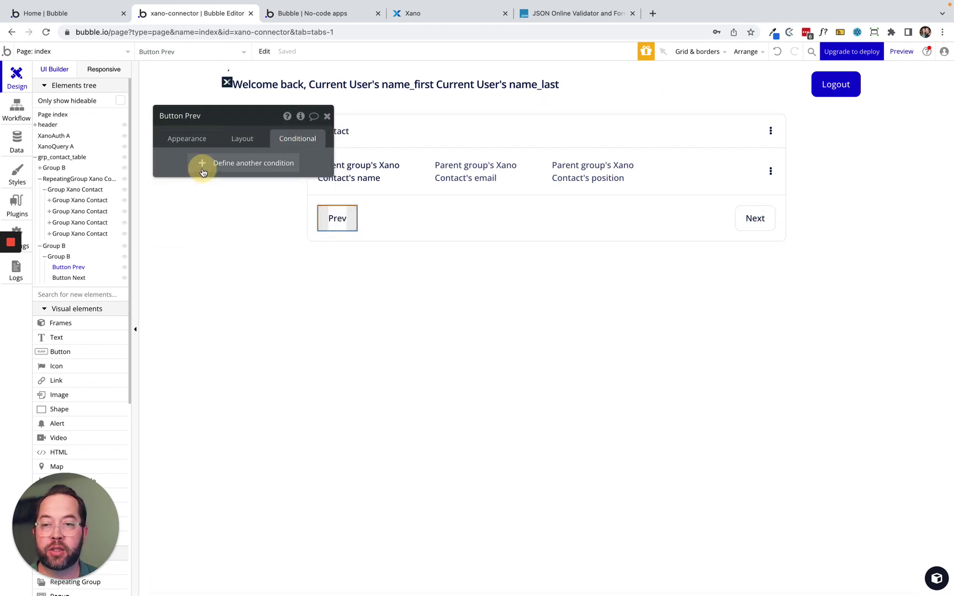
click(197, 168)
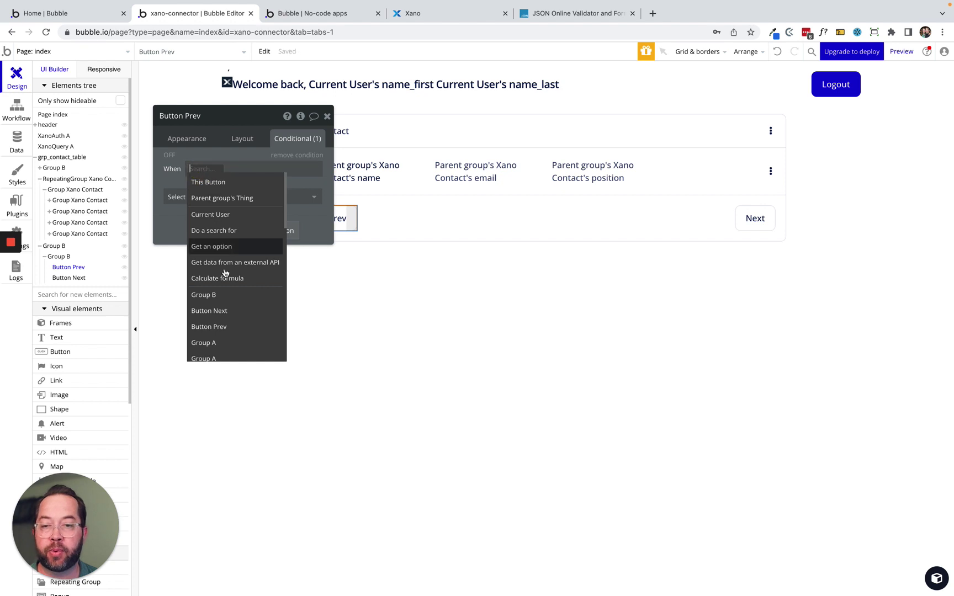
text(xa)
click(228, 215)
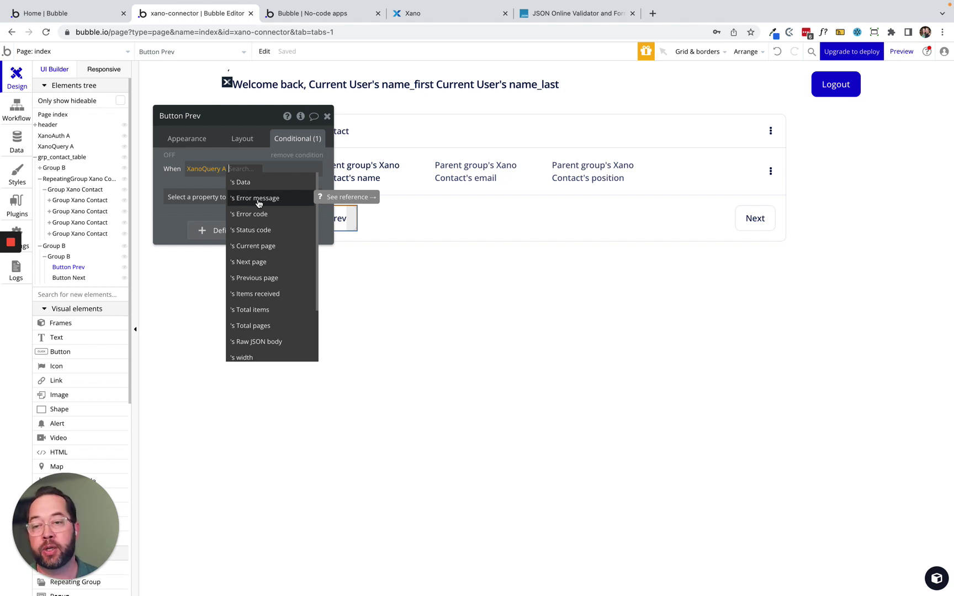
Make the condition test whether XanoQuery A's Previous page is empty.
scroll(260, 253, down, 1)
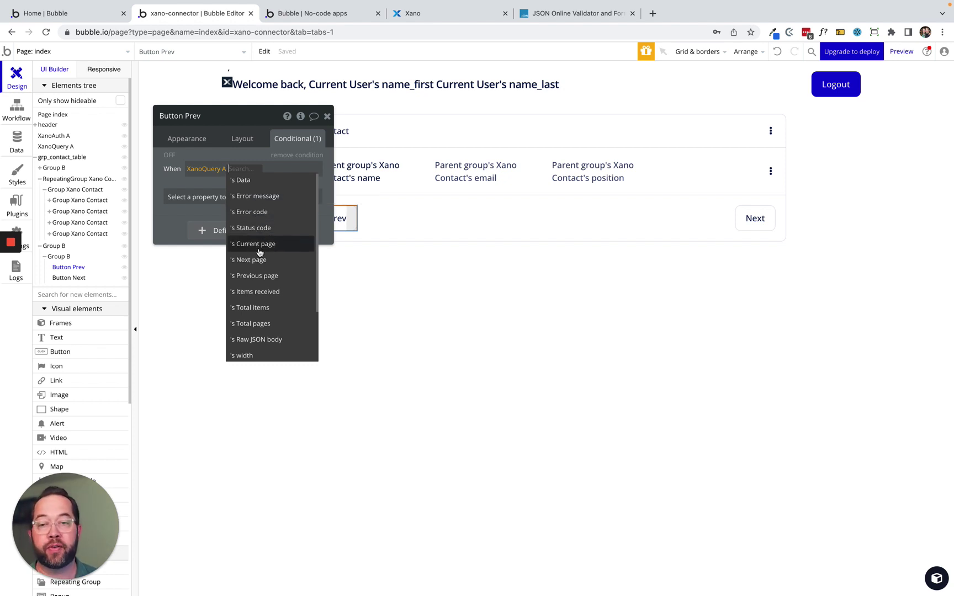
scroll(260, 253, down, 2)
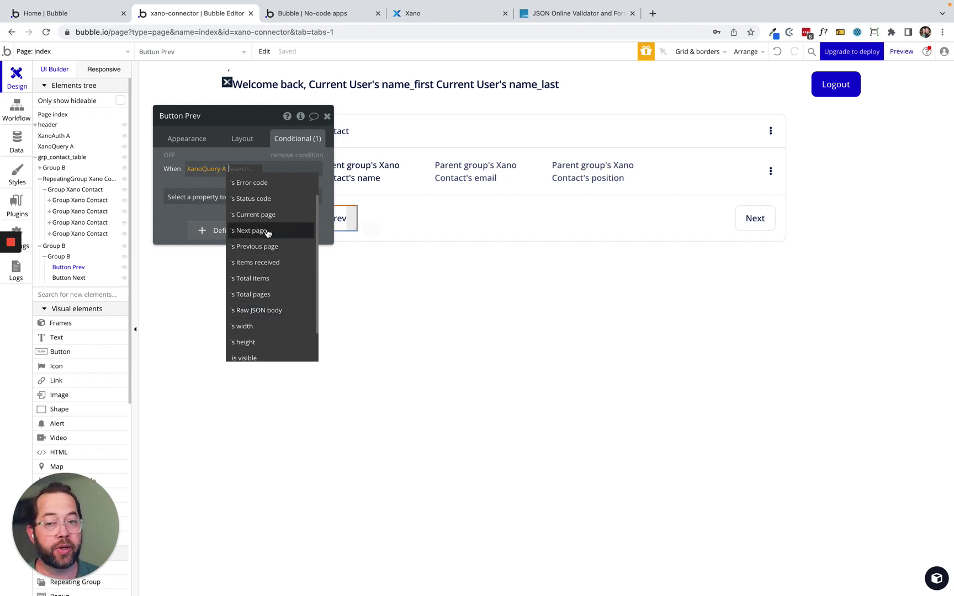
scroll(263, 221, up, 1)
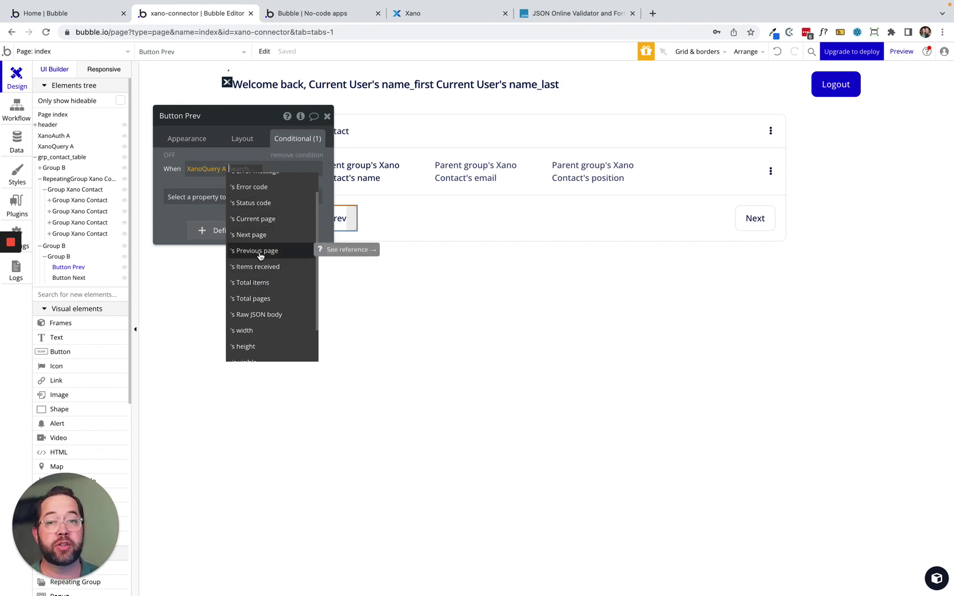
click(247, 168)
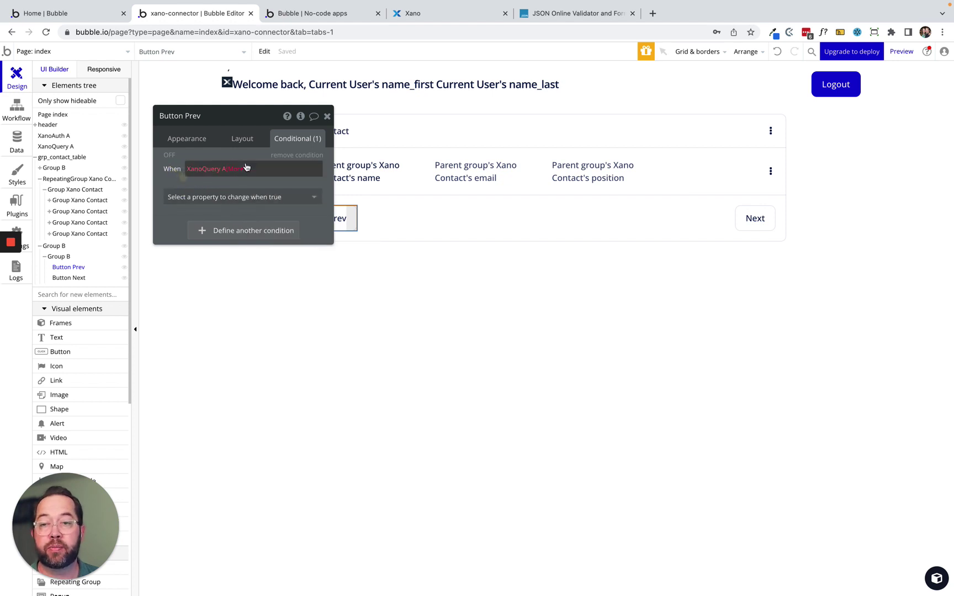
click(247, 168)
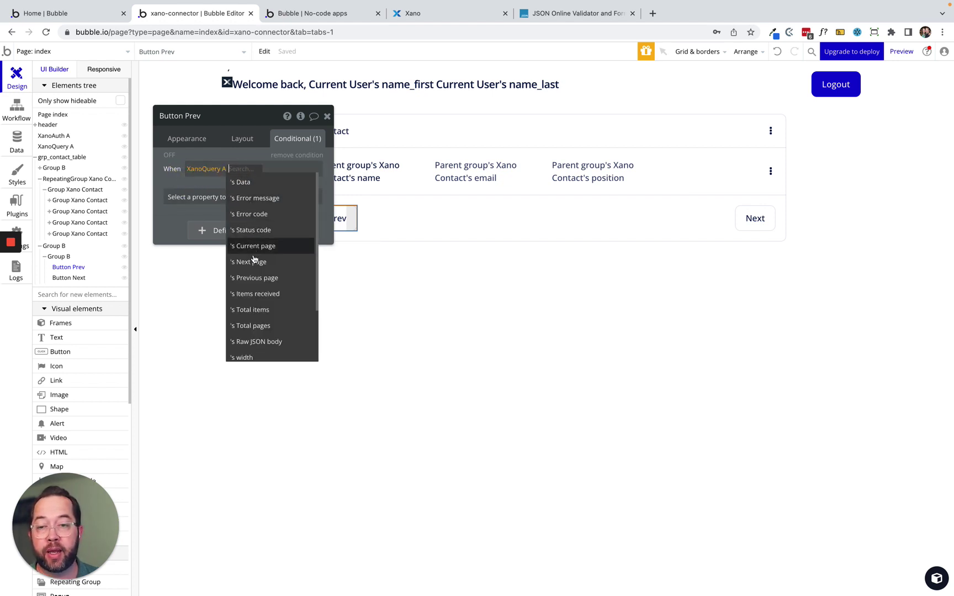
click(267, 279)
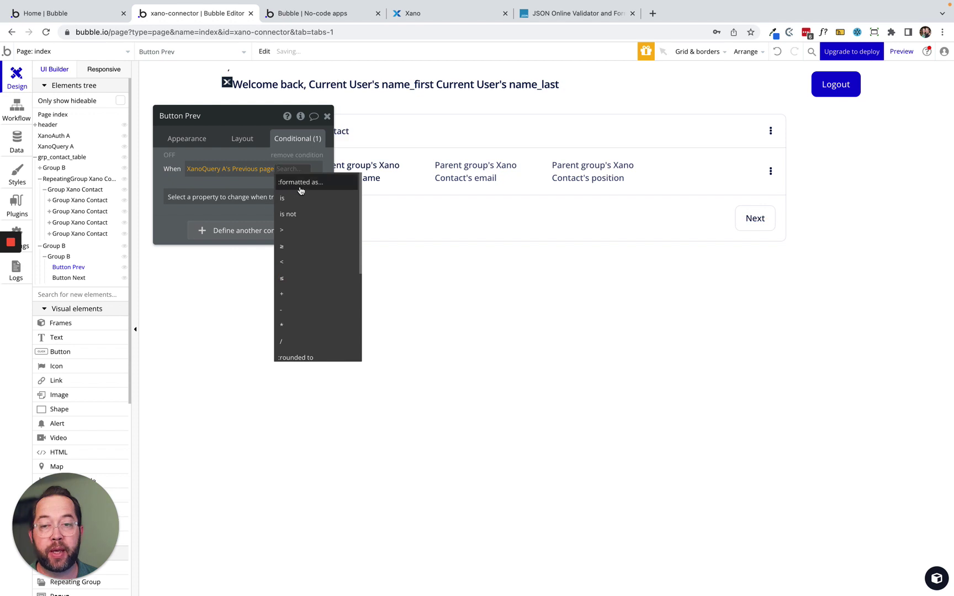
scroll(298, 202, down, 5)
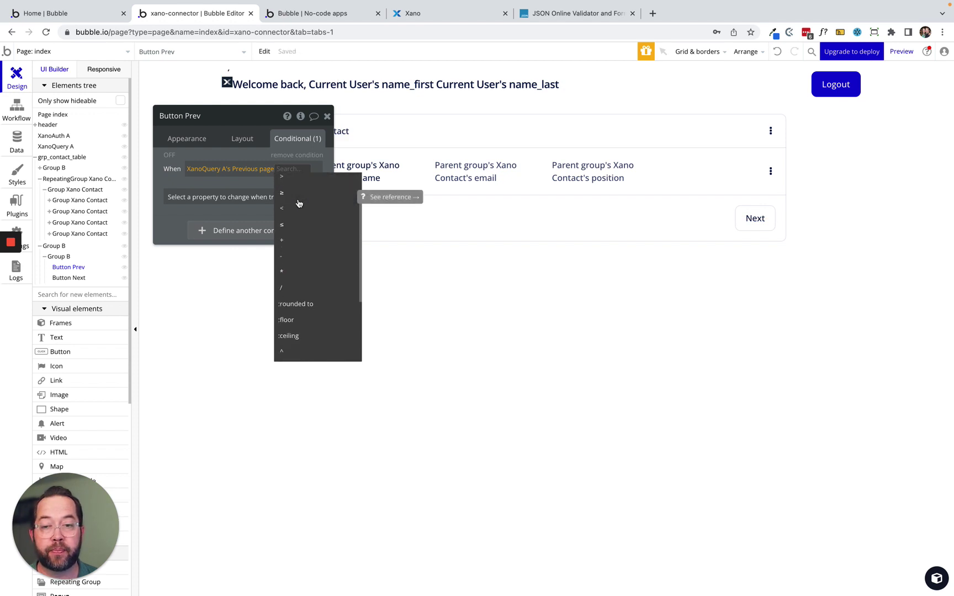
scroll(301, 248, down, 2)
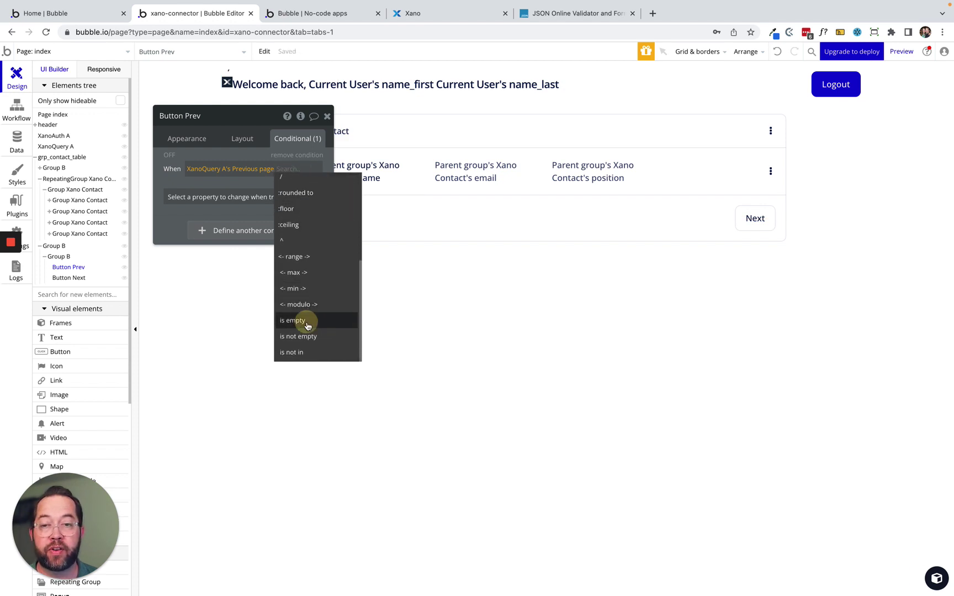
click(318, 320)
Make the Prev button unclickable while that condition is true.
click(223, 209)
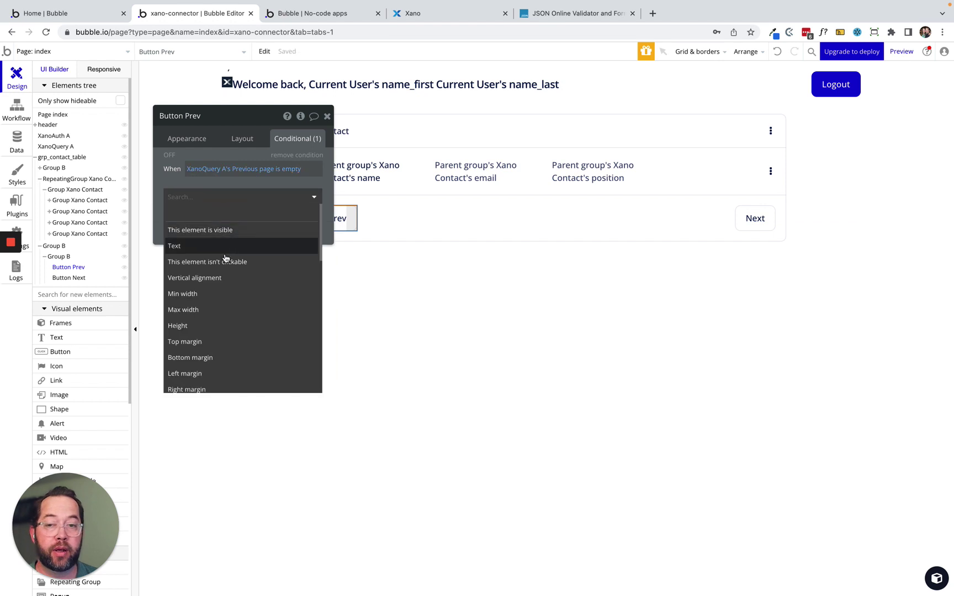
click(227, 258)
click(307, 194)
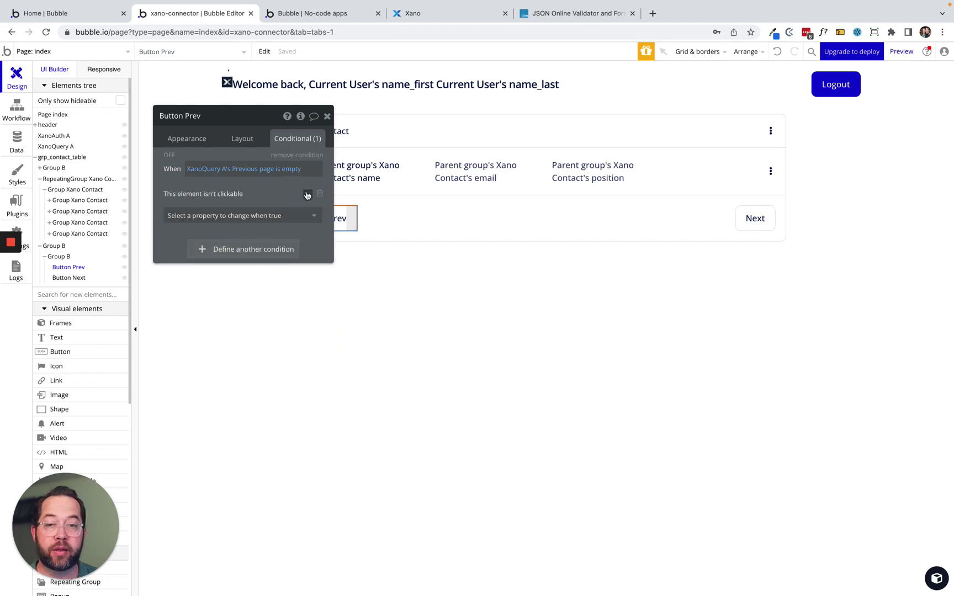
click(255, 215)
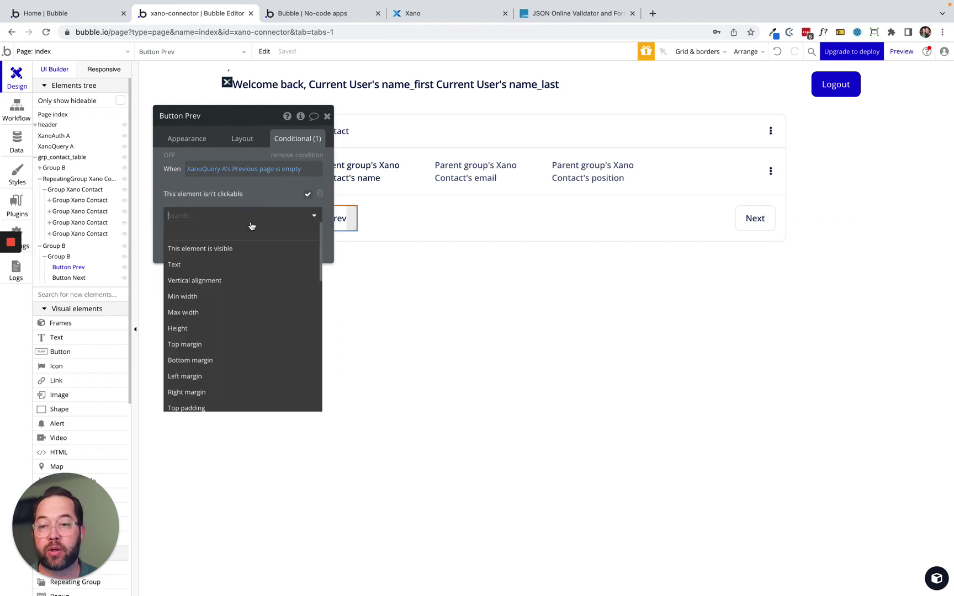
click(271, 188)
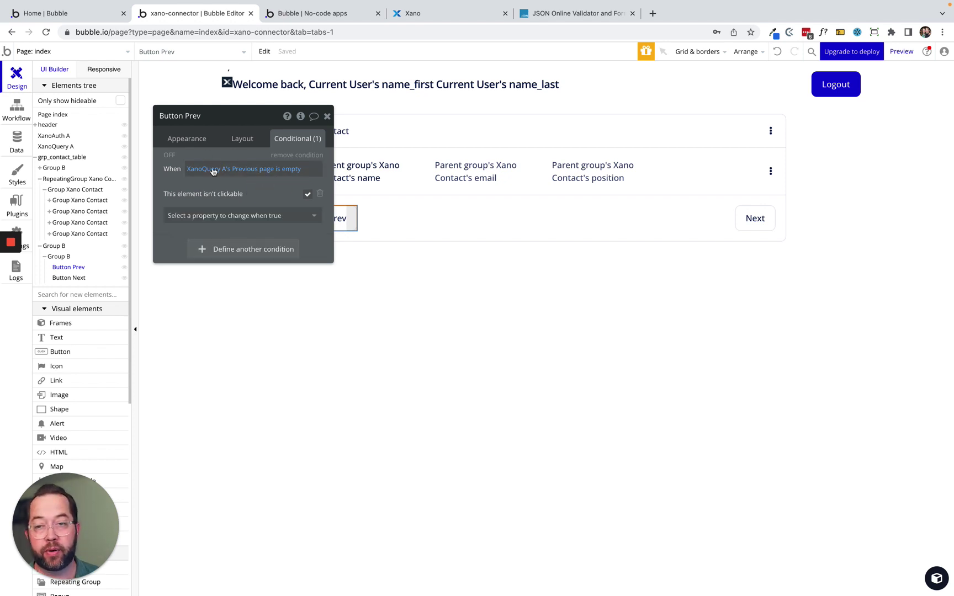
Copy Prev's condition onto the Next button and change it to XanoQuery A's Next page.
right_click(258, 191)
click(333, 160)
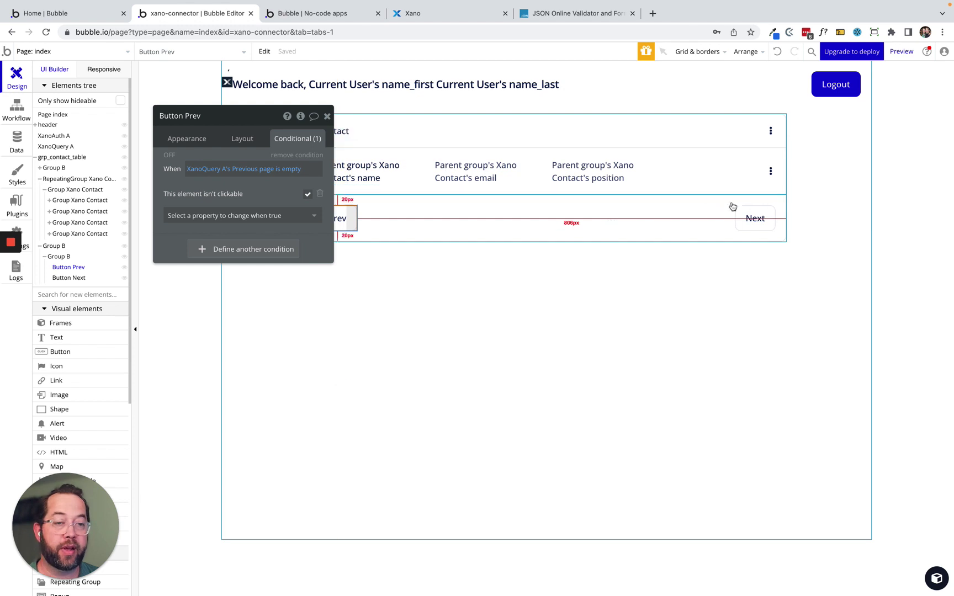
click(750, 217)
right_click(166, 162)
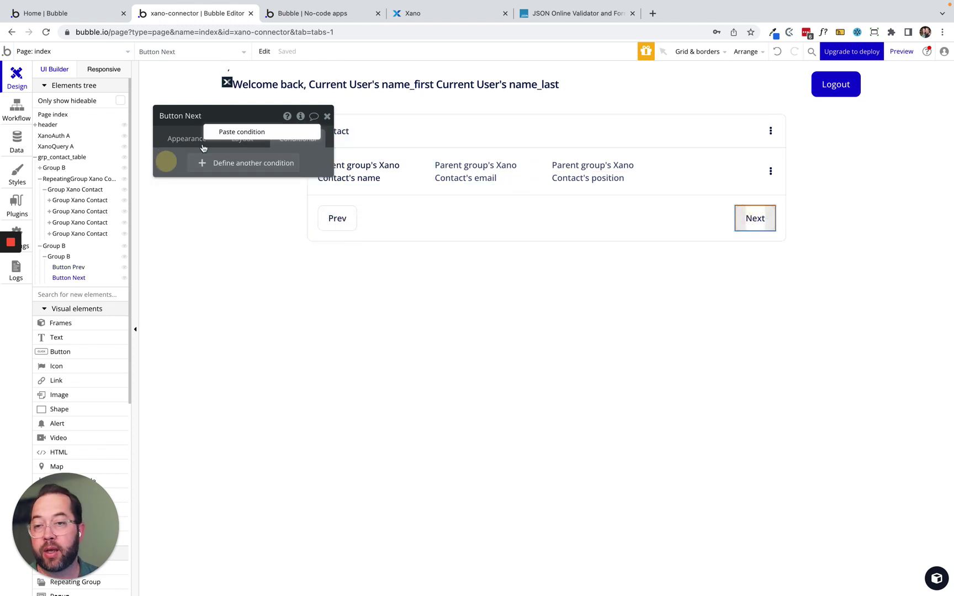
click(251, 135)
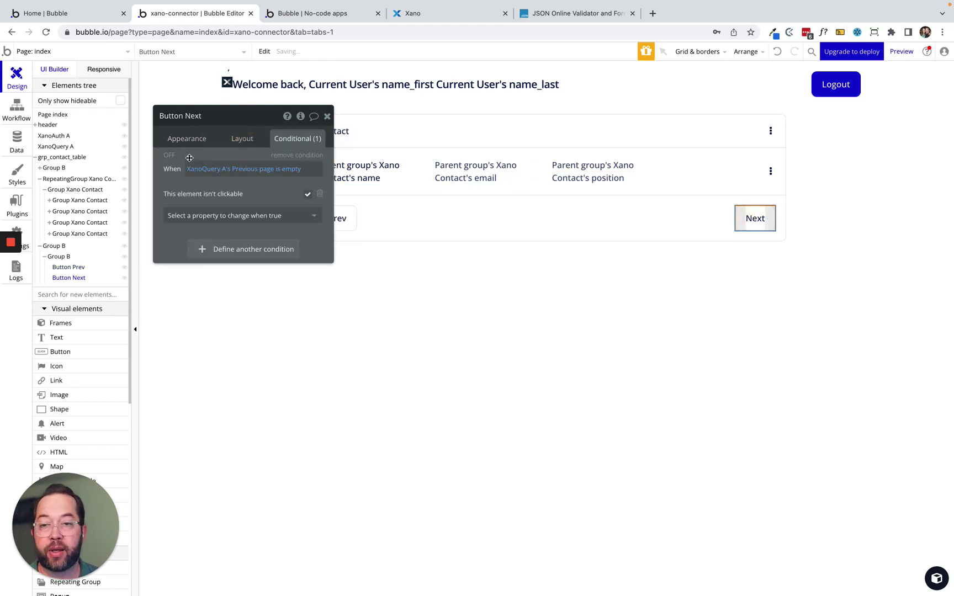
click(246, 169)
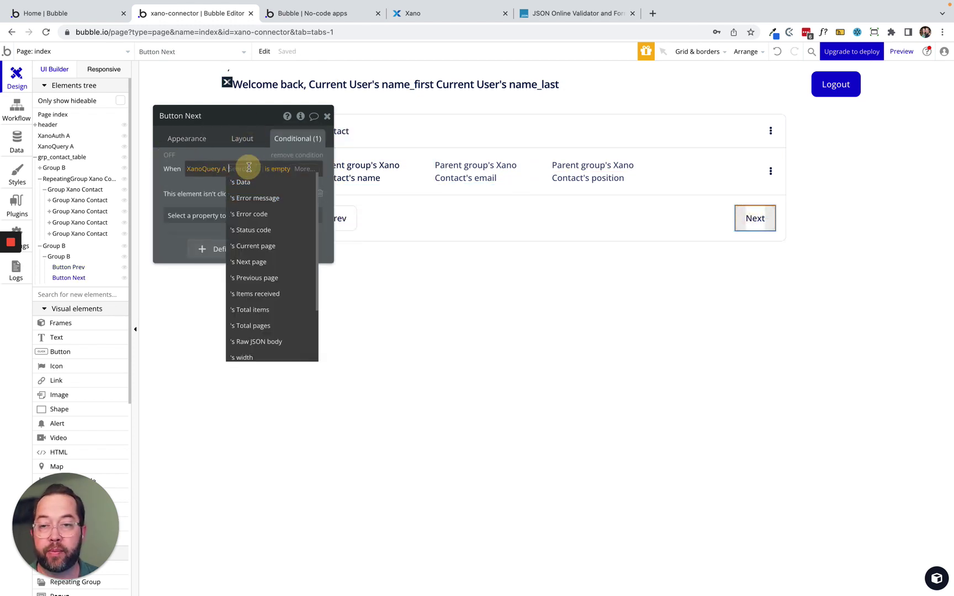
click(264, 263)
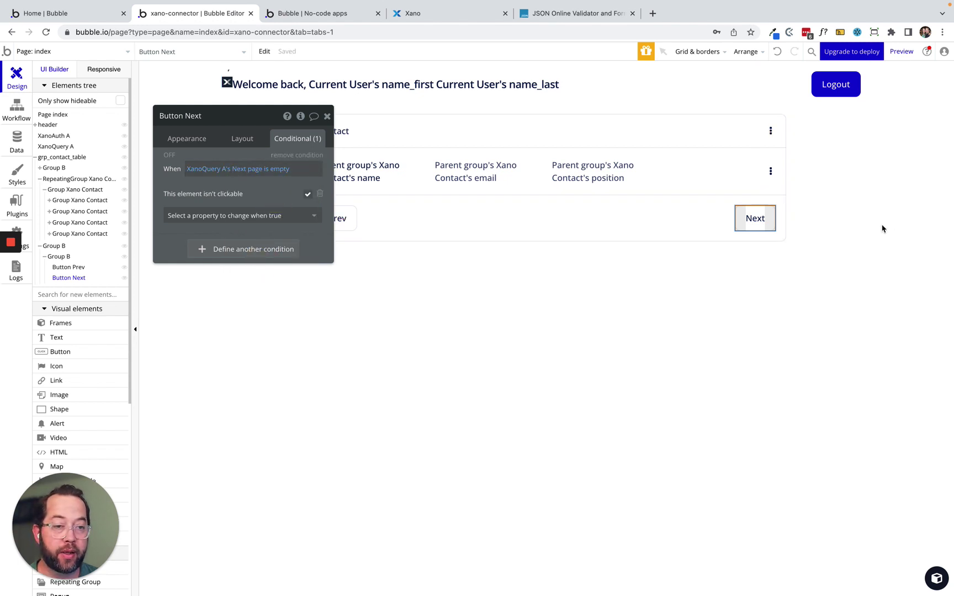
Move the property editor aside, then select the Prev button and open its click workflow.
click(187, 138)
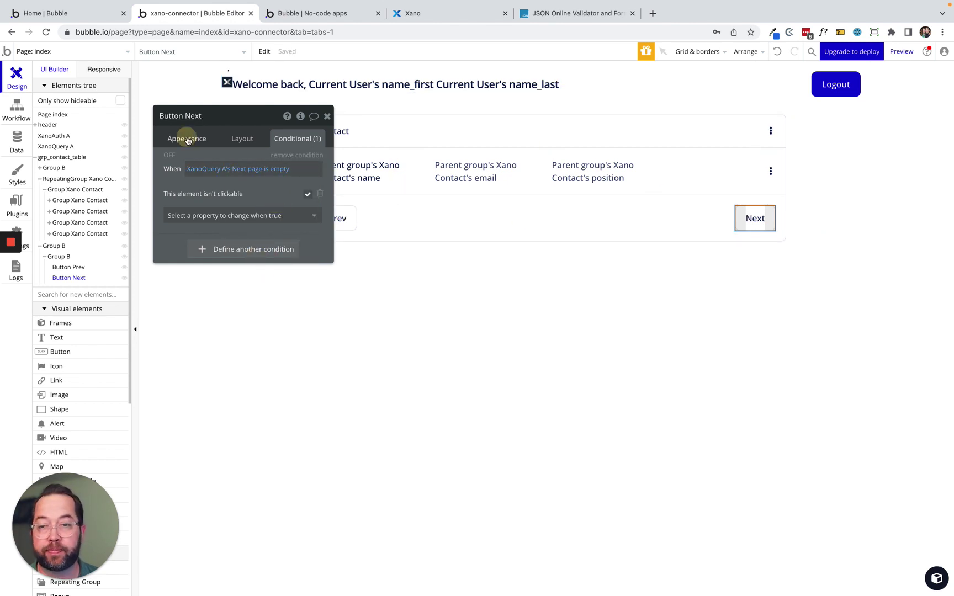
drag(177, 180, 701, 160)
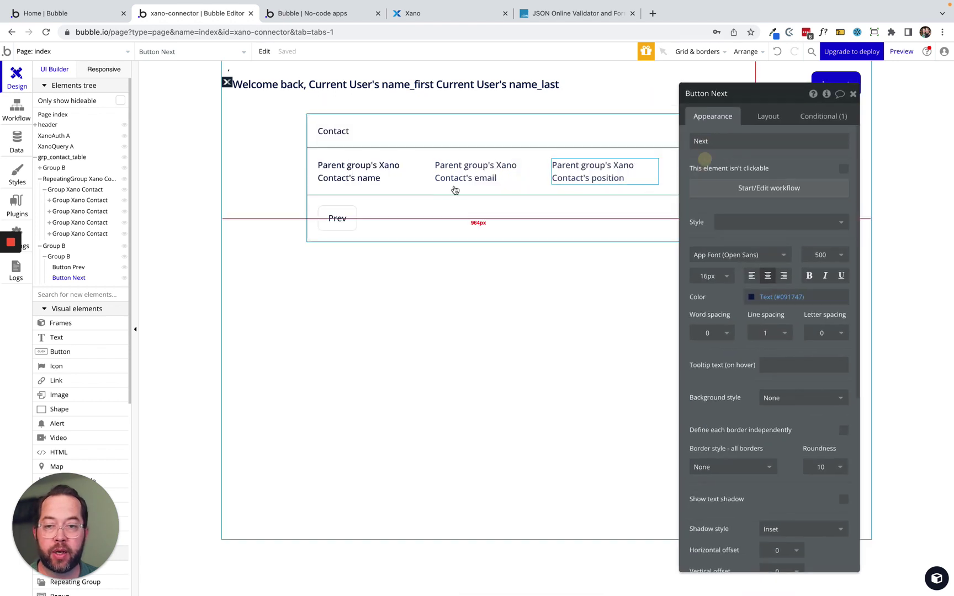
click(336, 217)
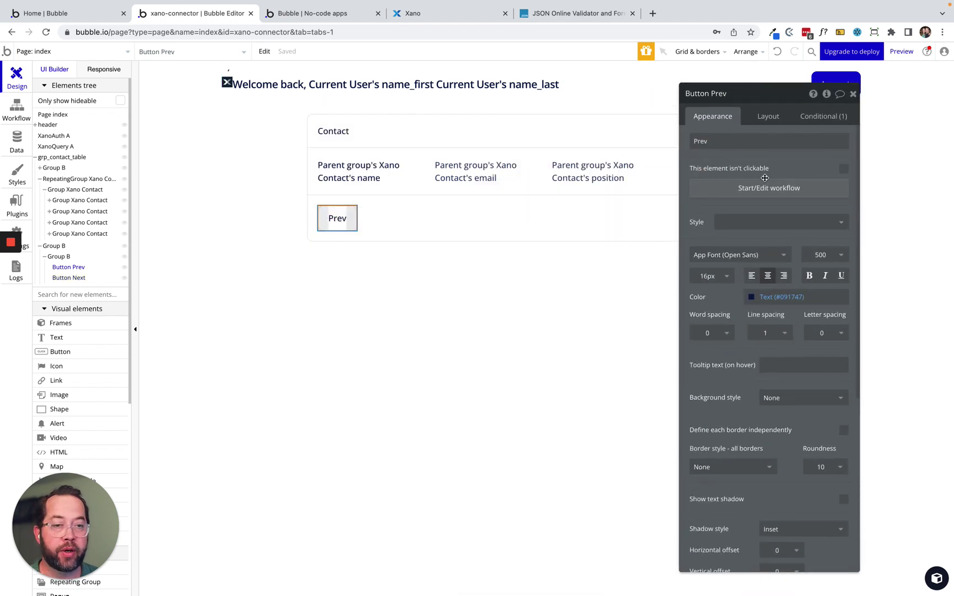
click(765, 188)
Add a Set state action to the Prev workflow for RepeatingGroup Xano Contact's page state, valued from XanoQuery A.
click(103, 187)
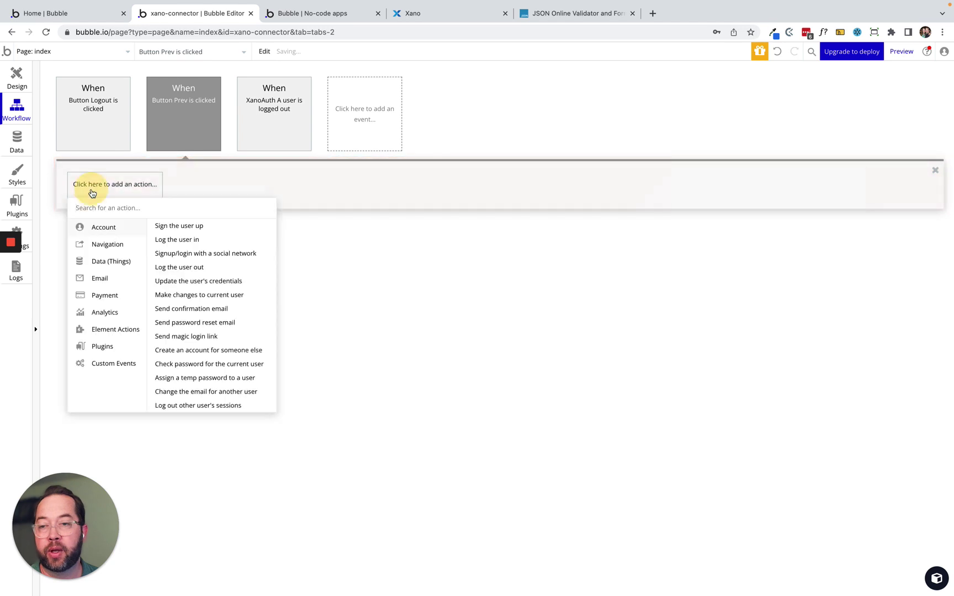
text(set)
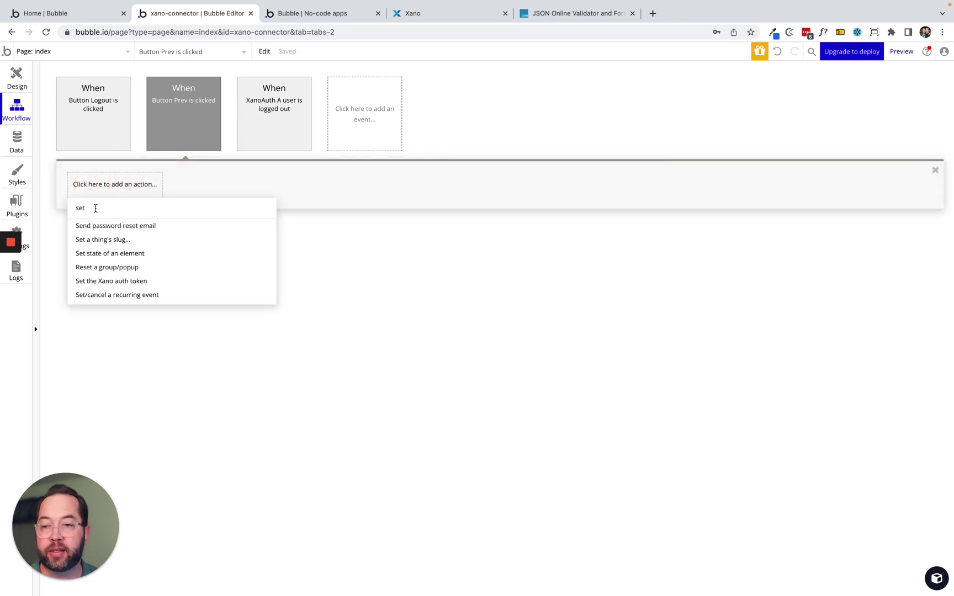
click(102, 254)
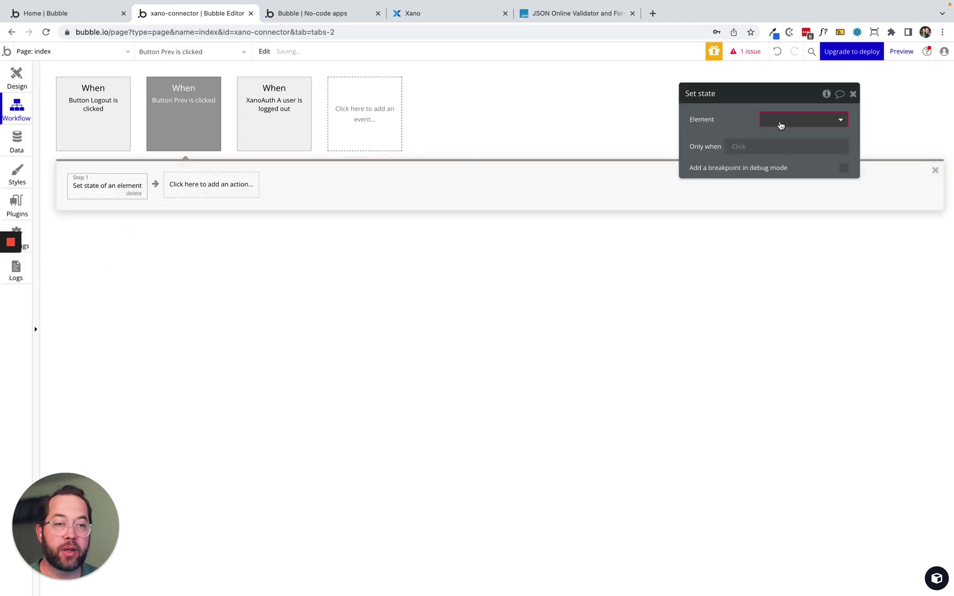
click(782, 120)
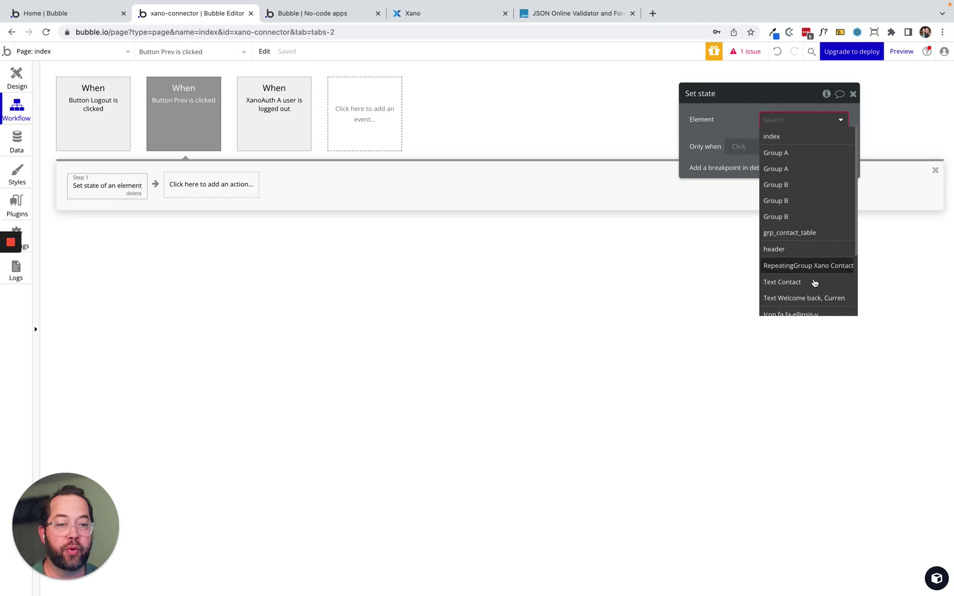
click(806, 265)
click(802, 142)
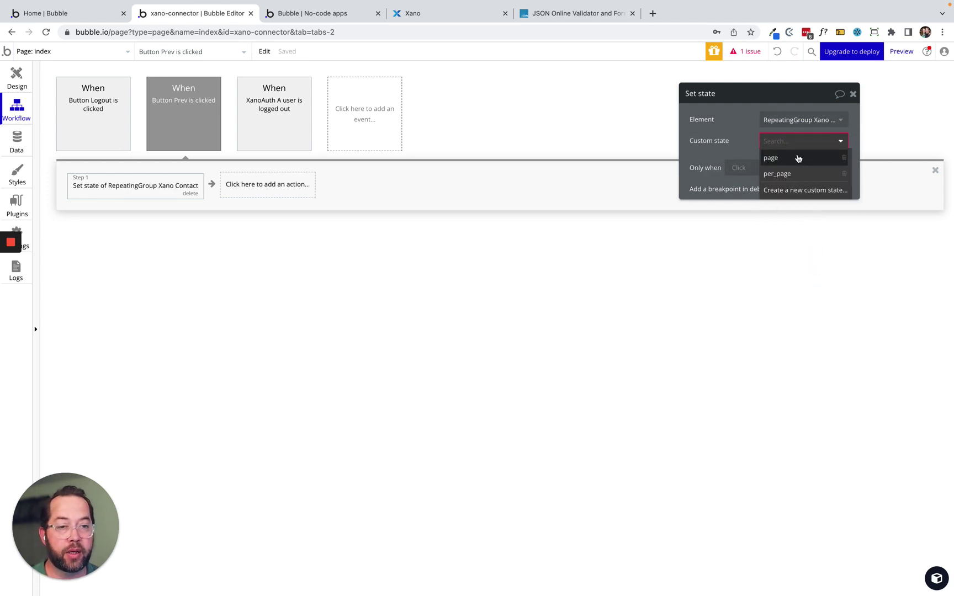
click(795, 157)
drag(739, 144, 543, 147)
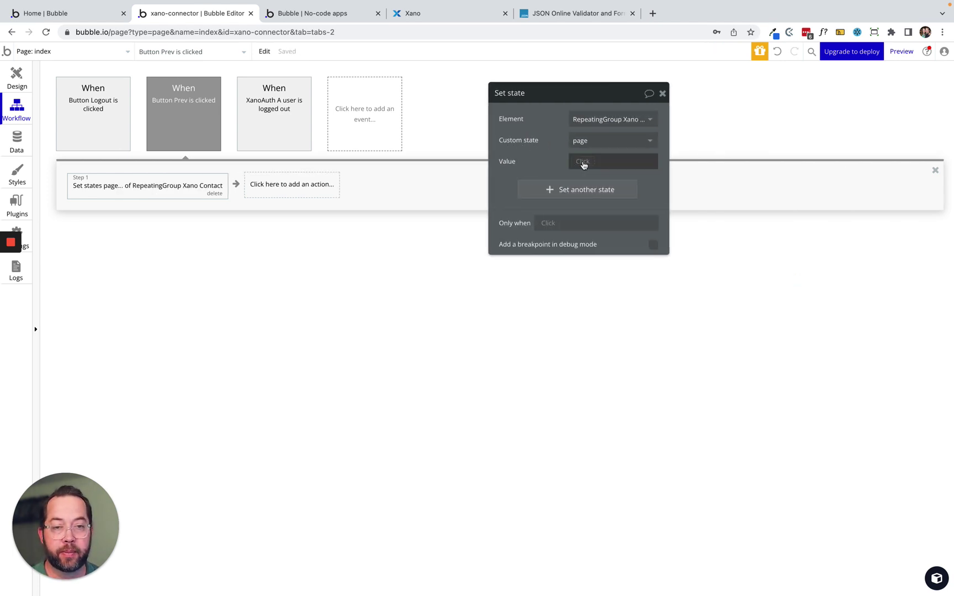
click(584, 161)
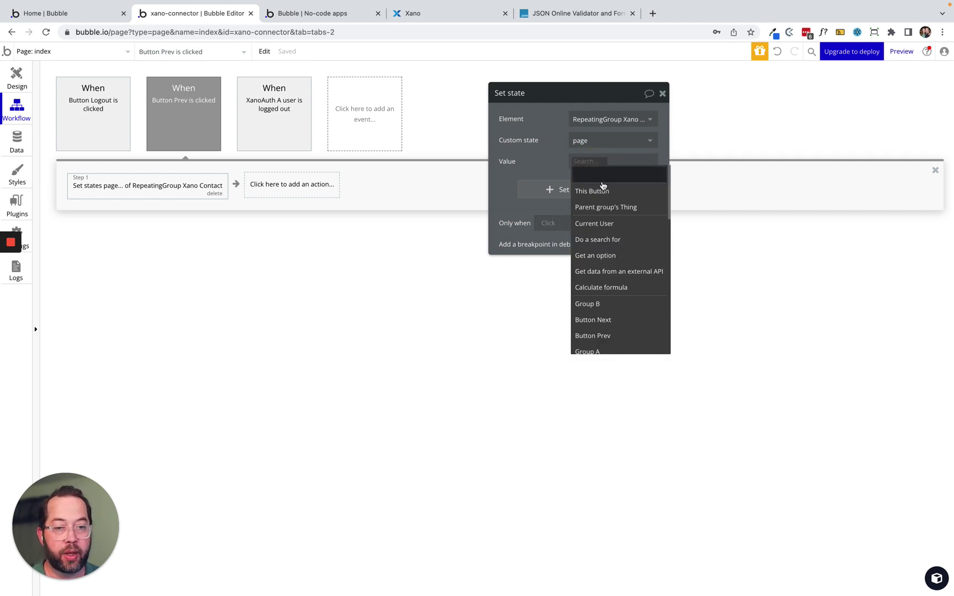
text(xa)
click(599, 223)
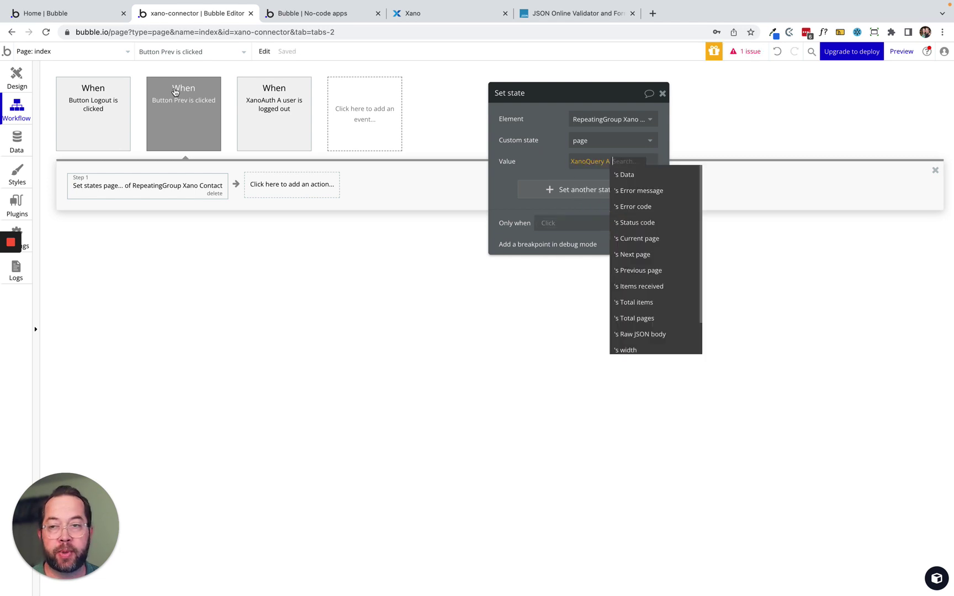
Rename the XanoQuery A element to XanoQuery Contact.
click(18, 80)
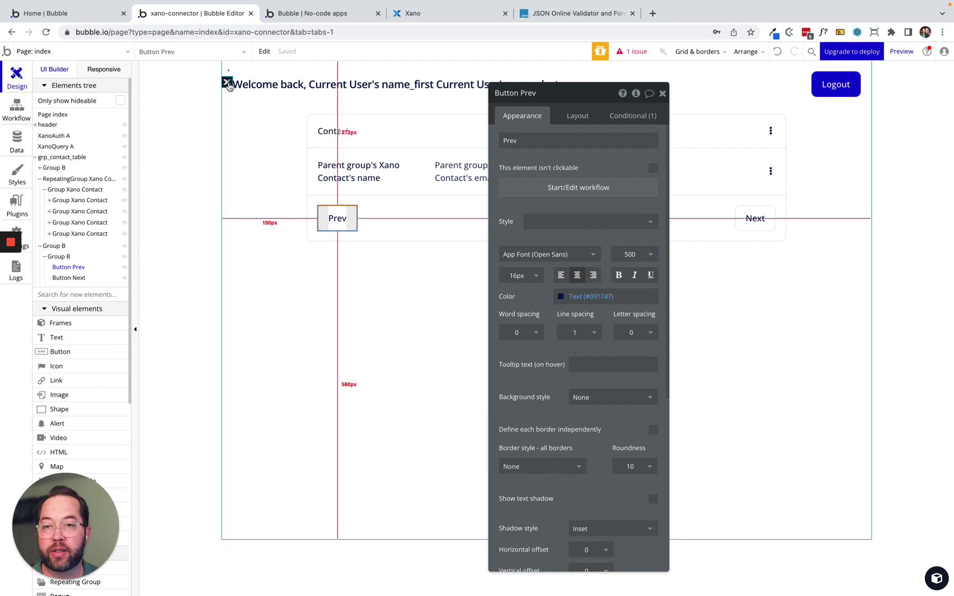
click(226, 81)
double_click(552, 94)
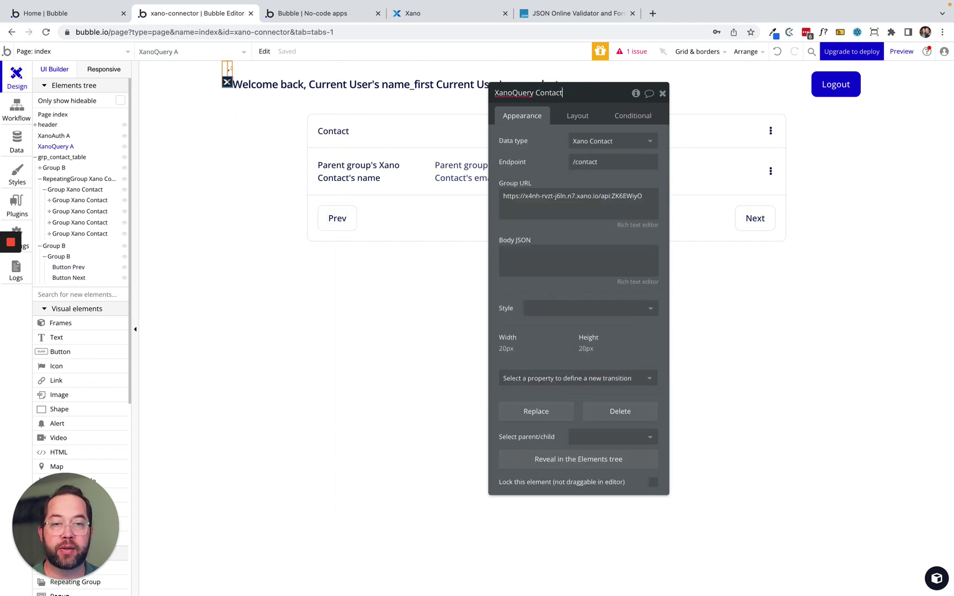
click(549, 141)
Set the Prev button's Set state value to XanoQuery Contact's Previous page.
click(16, 110)
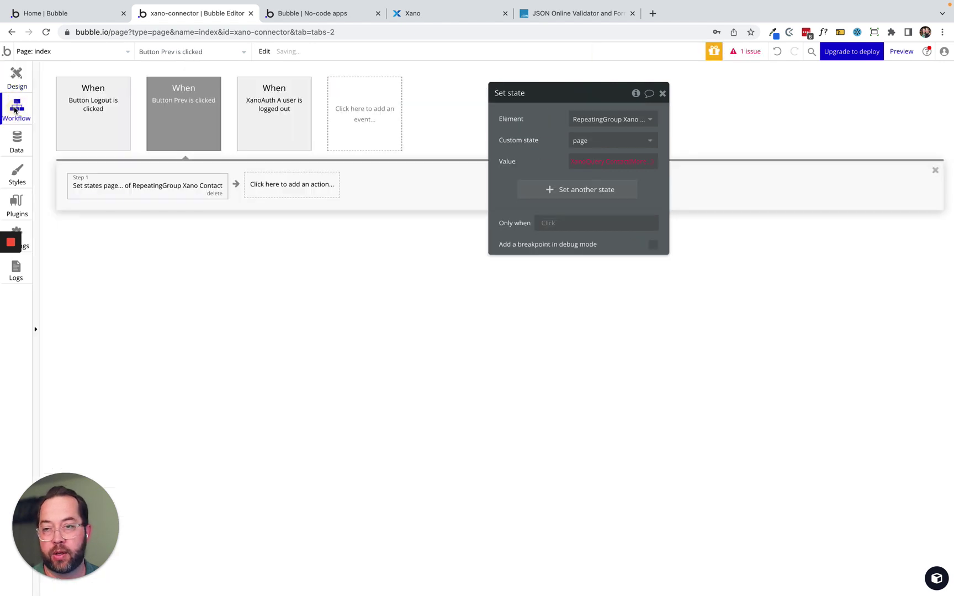
click(125, 191)
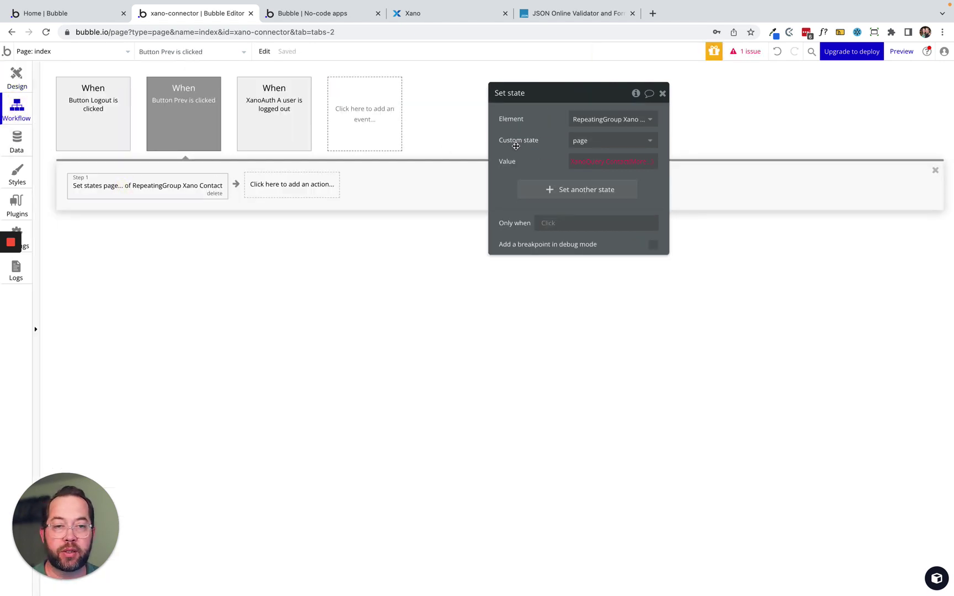
drag(545, 135, 497, 161)
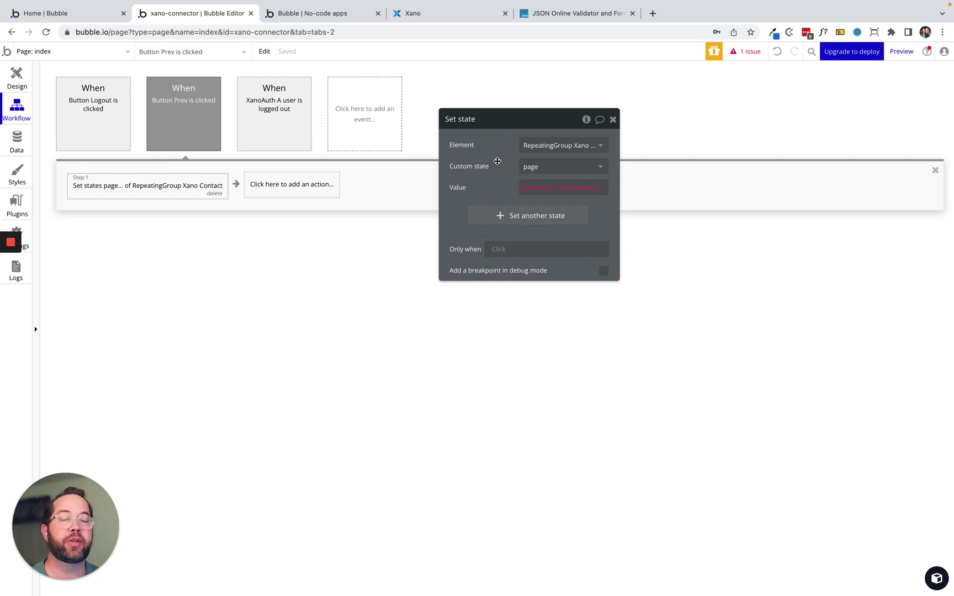
click(589, 188)
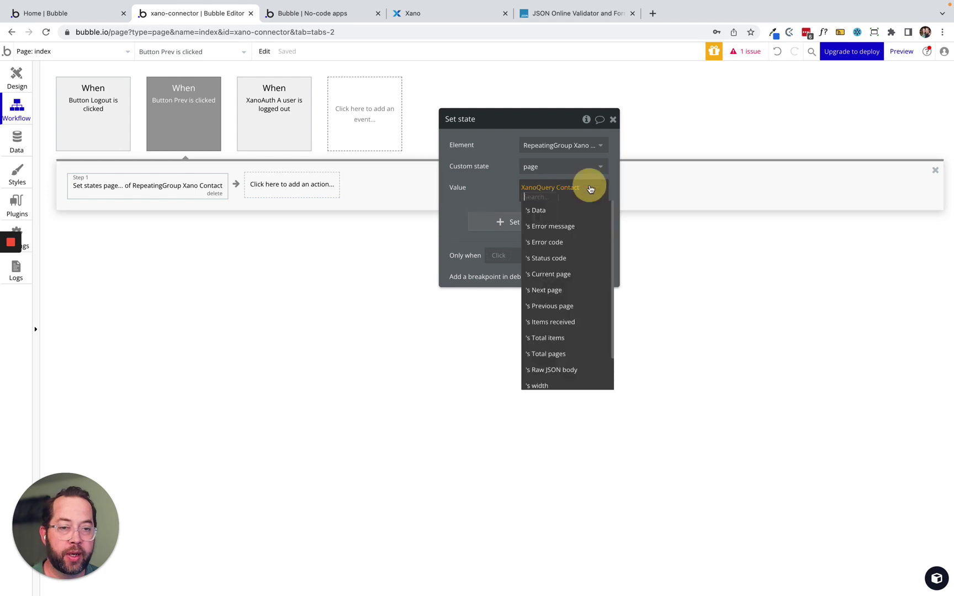
click(555, 307)
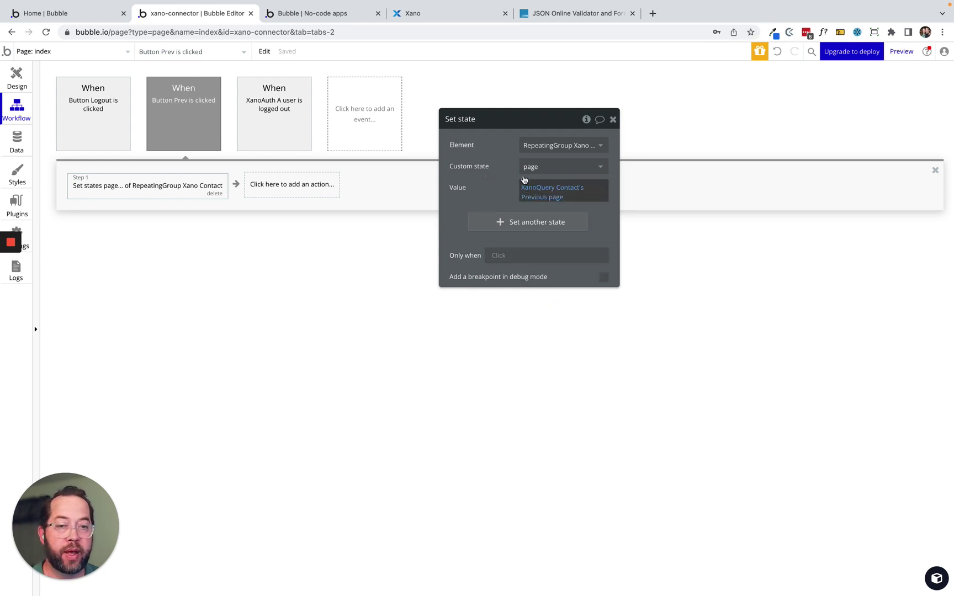
drag(464, 173, 145, 265)
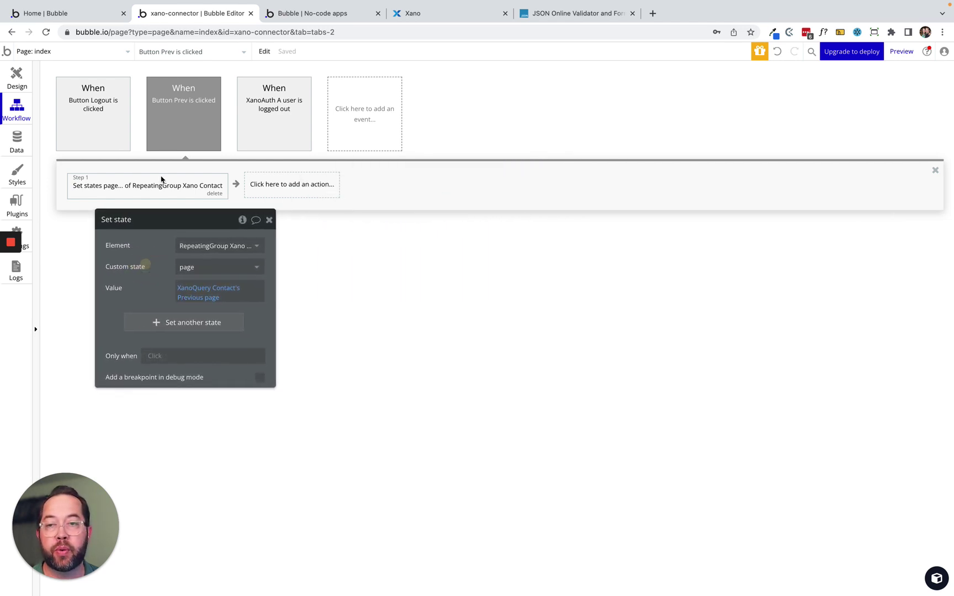
Duplicate the Prev click event for Button Next, setting the page state to XanoQuery Contact's Next page.
click(184, 105)
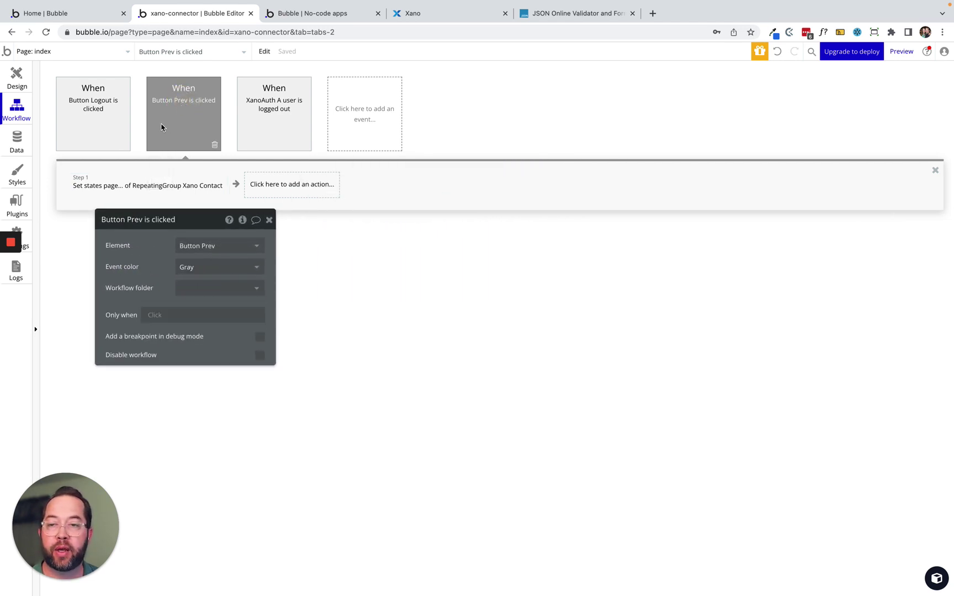
right_click(173, 118)
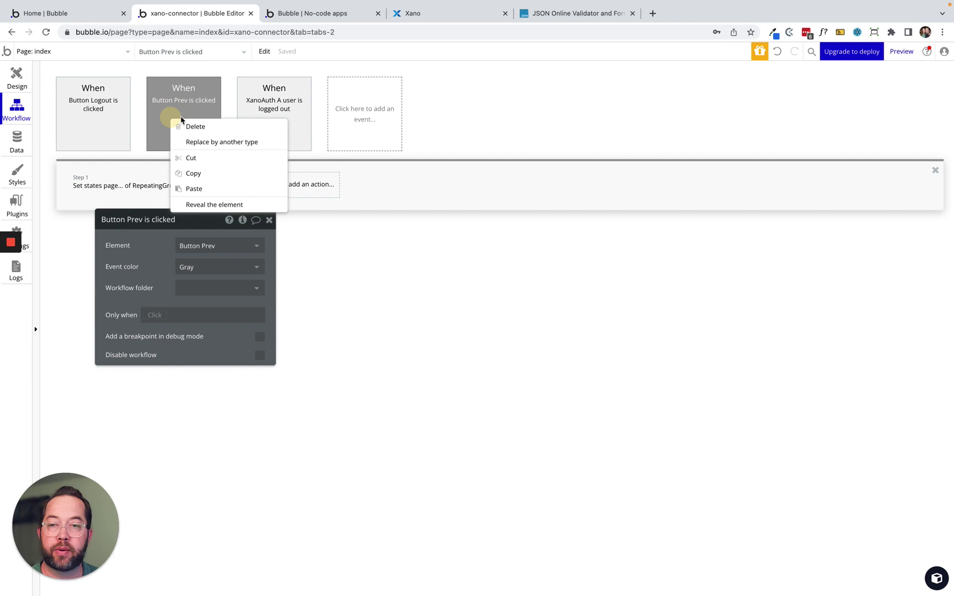
click(212, 175)
right_click(204, 97)
click(228, 164)
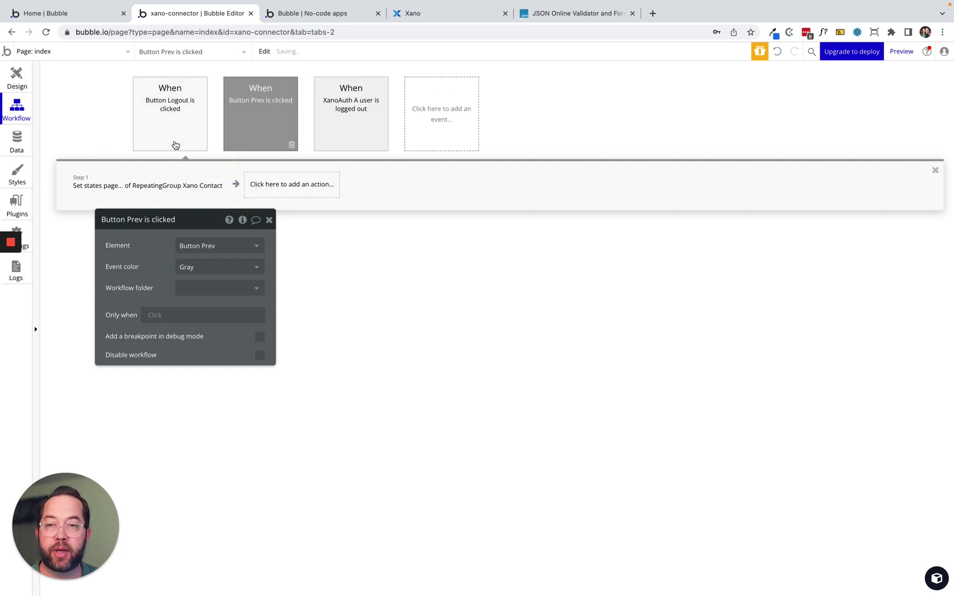
click(207, 244)
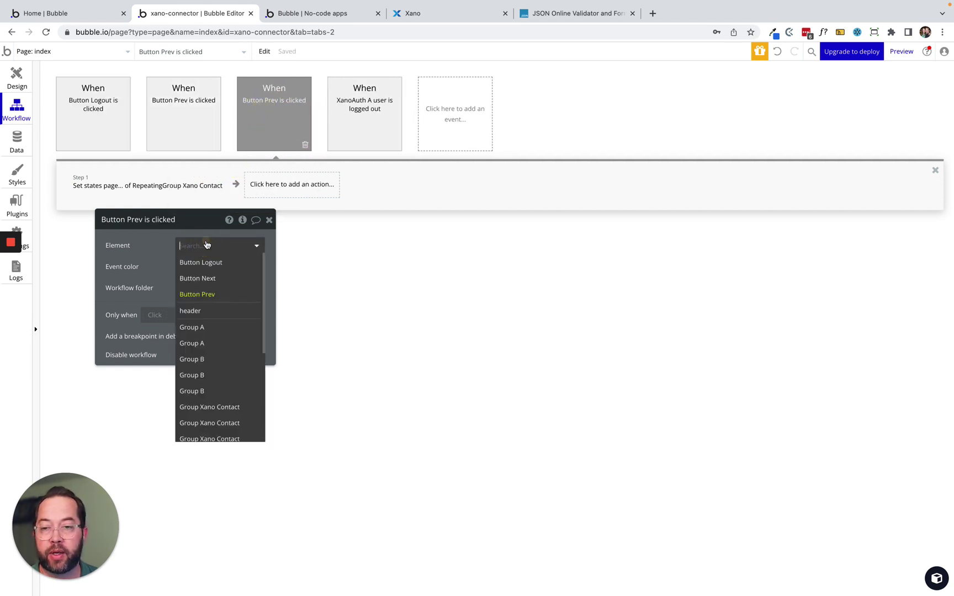
click(207, 277)
drag(163, 255, 236, 241)
click(119, 182)
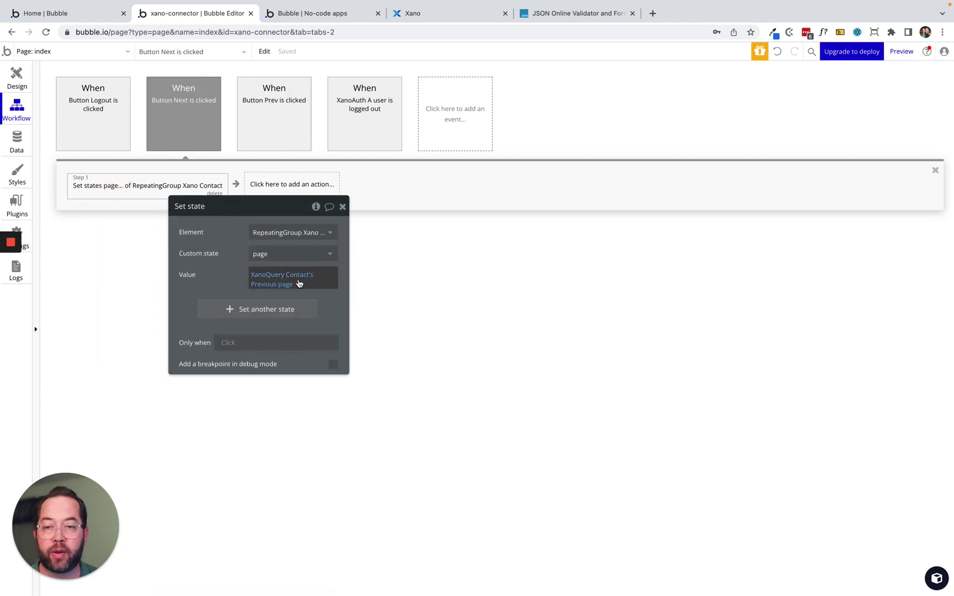
click(268, 285)
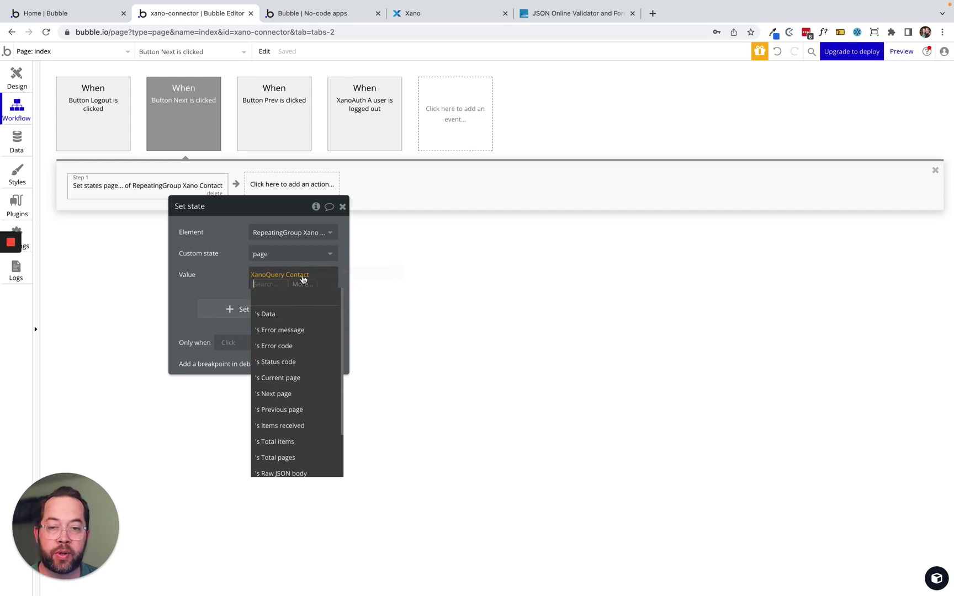
click(295, 393)
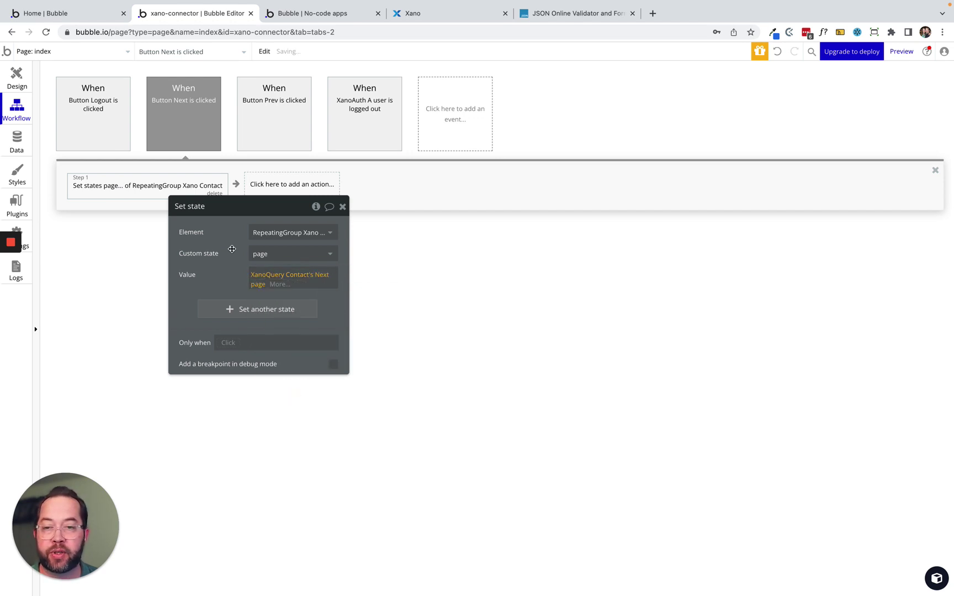
drag(232, 249, 123, 271)
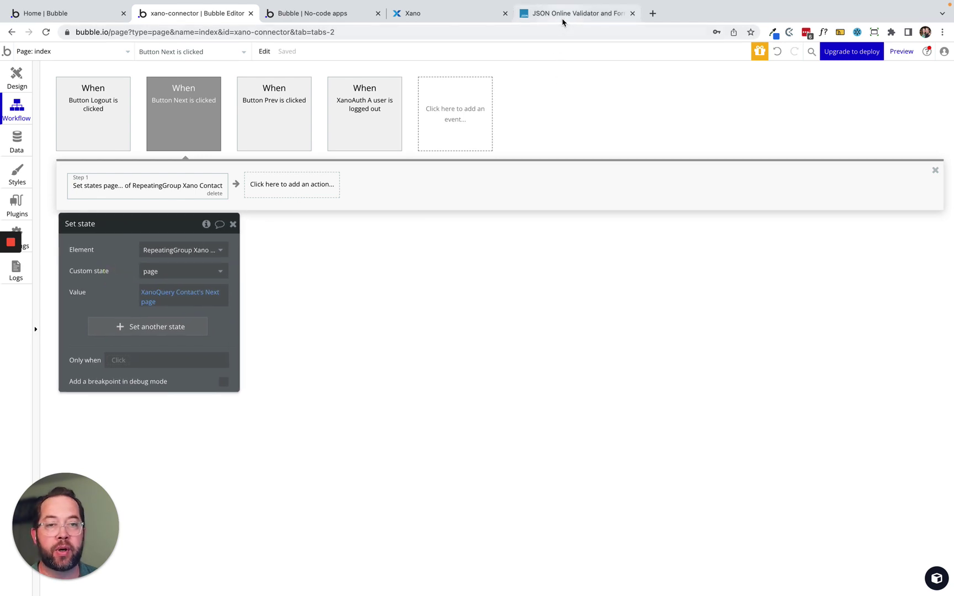
Select the whole JSON body in the JSONLint validator.
click(562, 16)
click(60, 152)
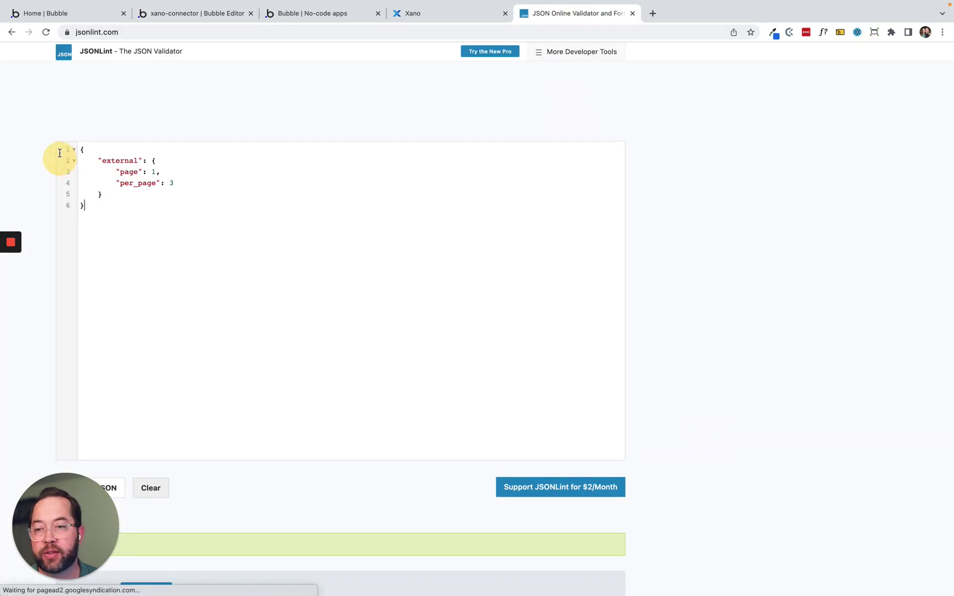
key(super+a)
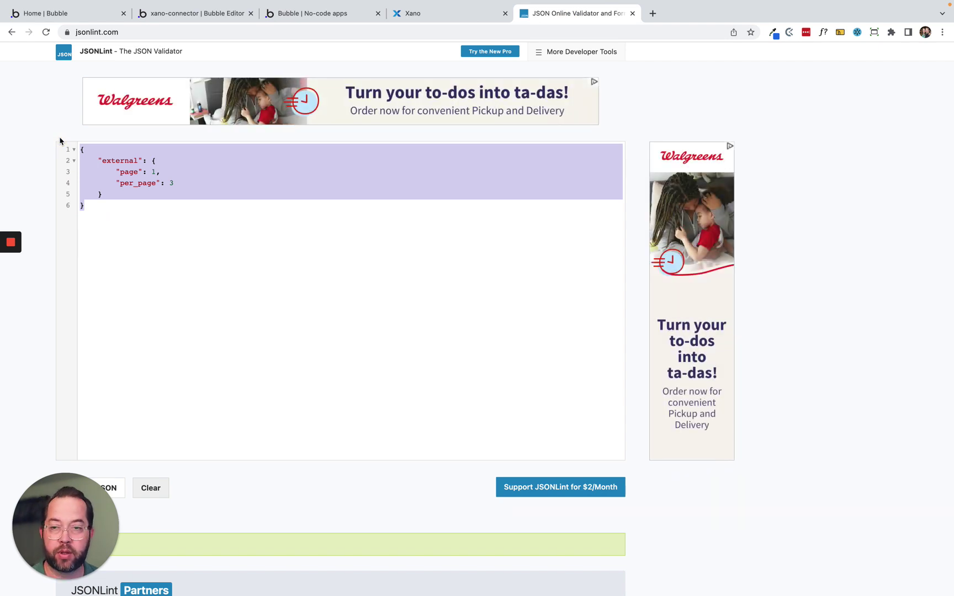
click(194, 15)
Paste the copied JSON into XanoQuery Contact's Body JSON field.
click(15, 83)
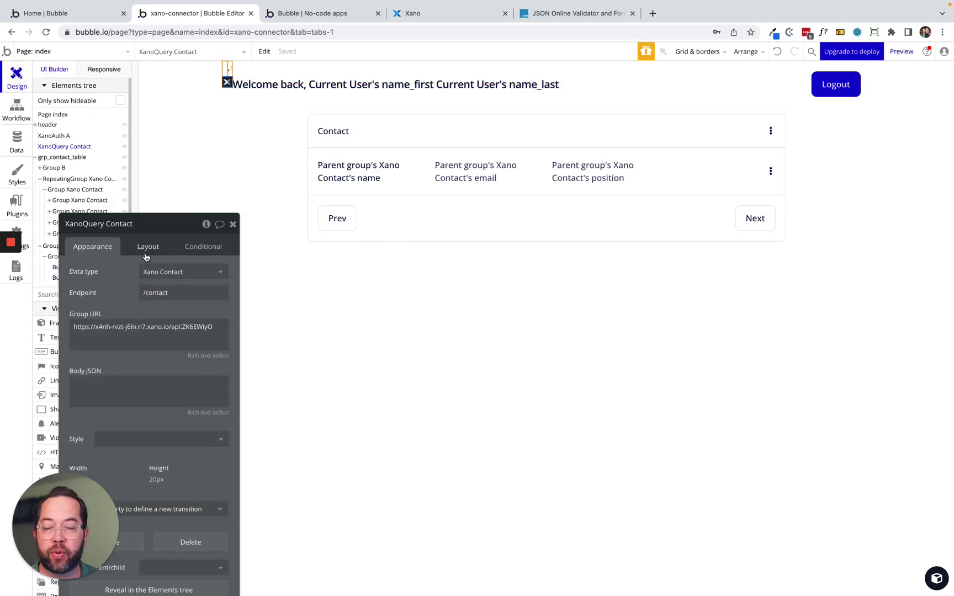
drag(121, 292, 318, 146)
click(323, 236)
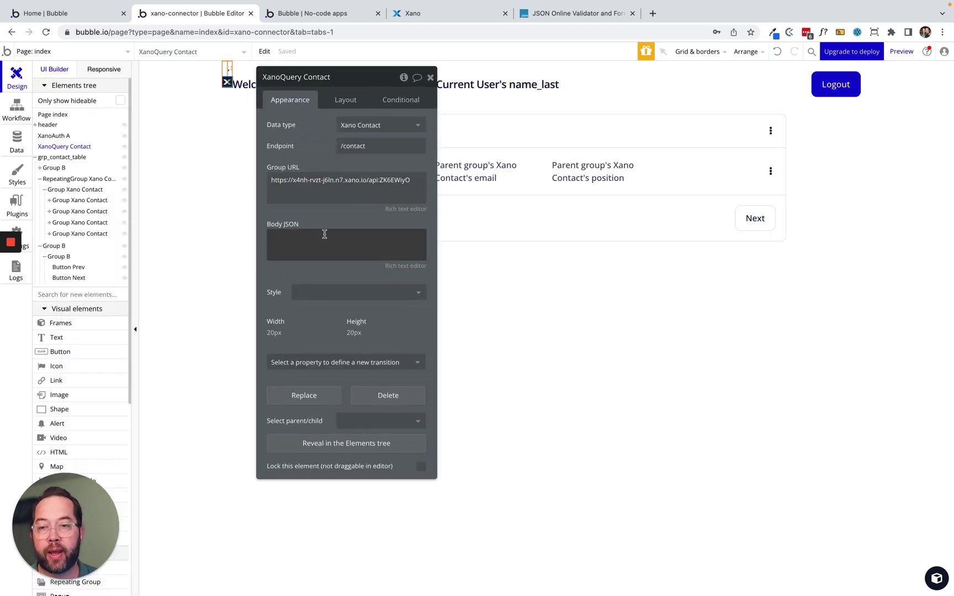
key(super+v)
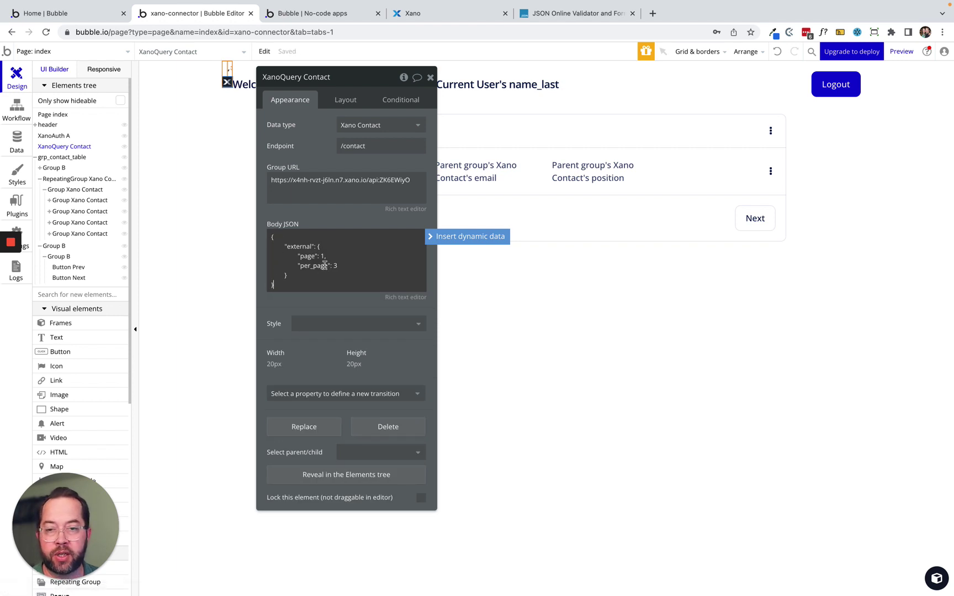
Replace the body's page value with RepeatingGroup Xano Contact's page state.
click(324, 255)
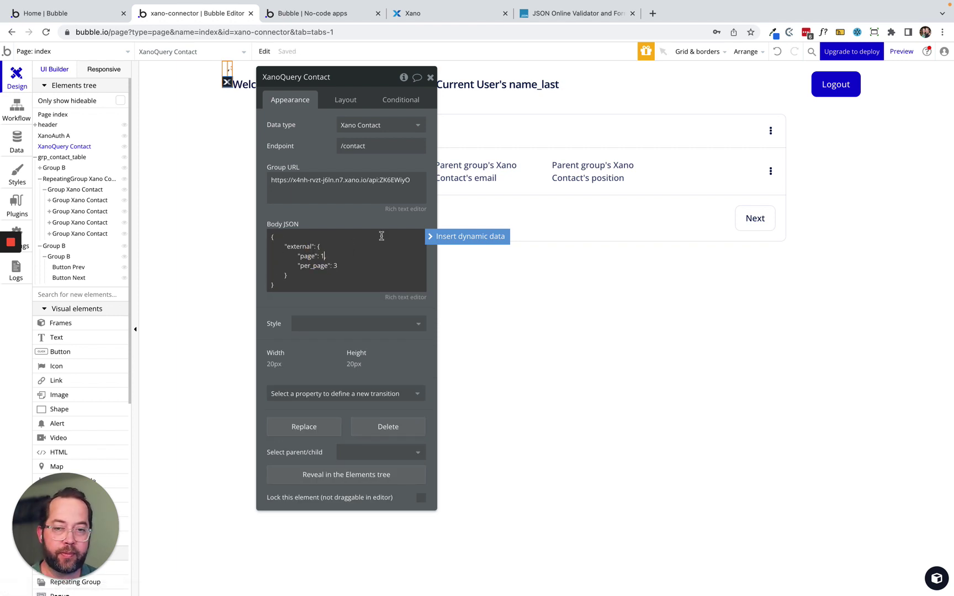
click(443, 238)
text(re)
click(370, 302)
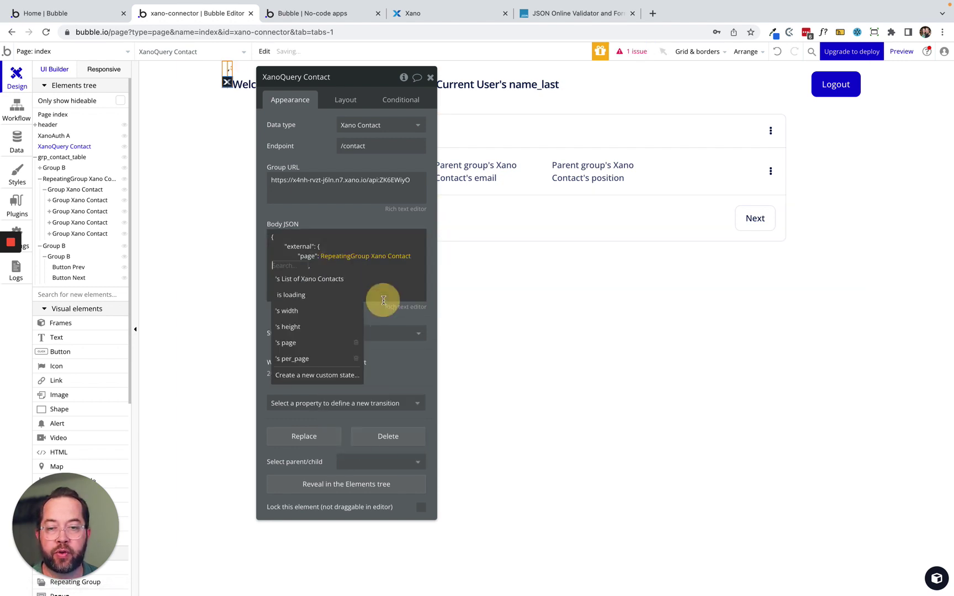
click(286, 343)
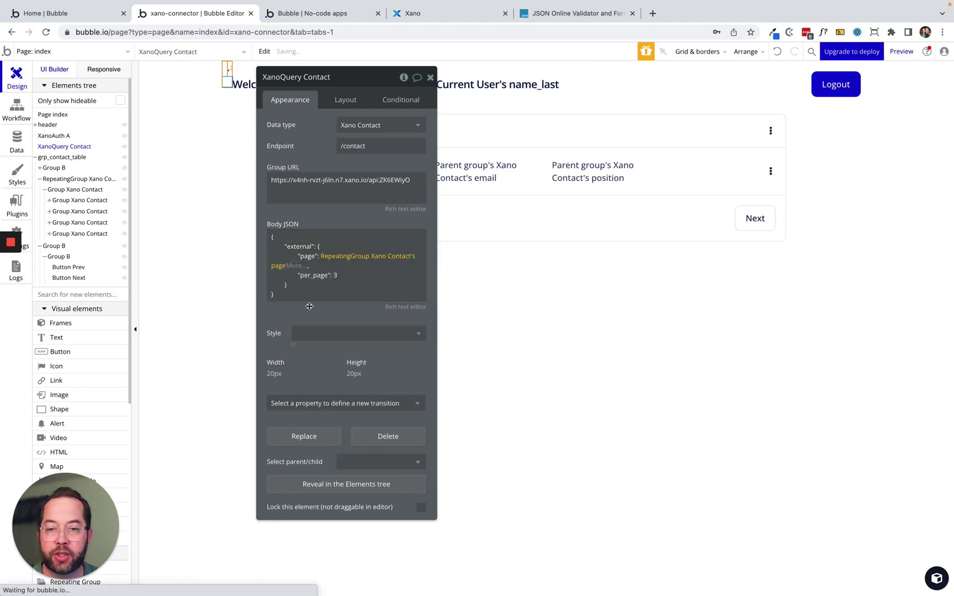
Replace the body's per_page value with RepeatingGroup Xano Contact's per_page state.
click(342, 279)
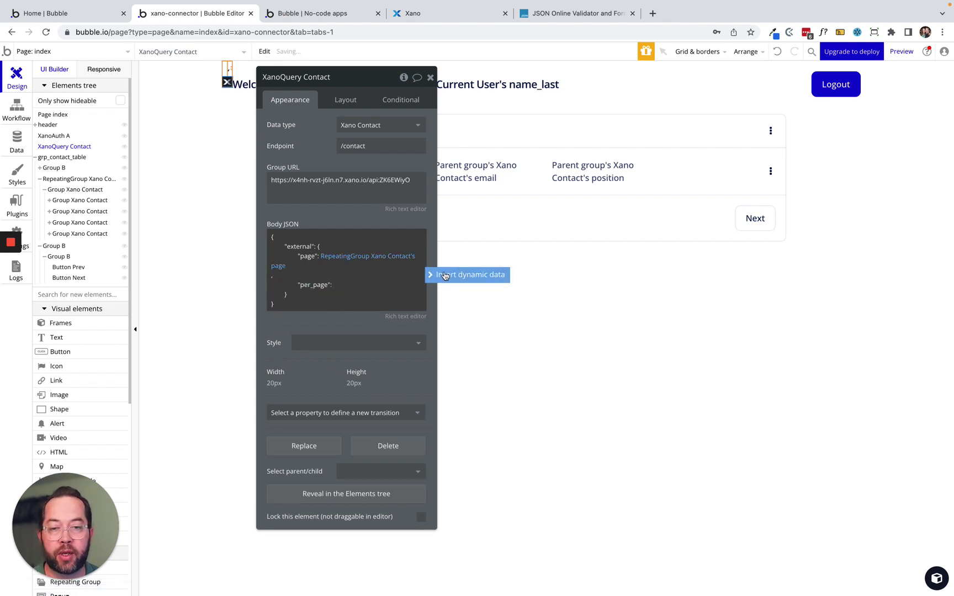
click(467, 275)
text(re)
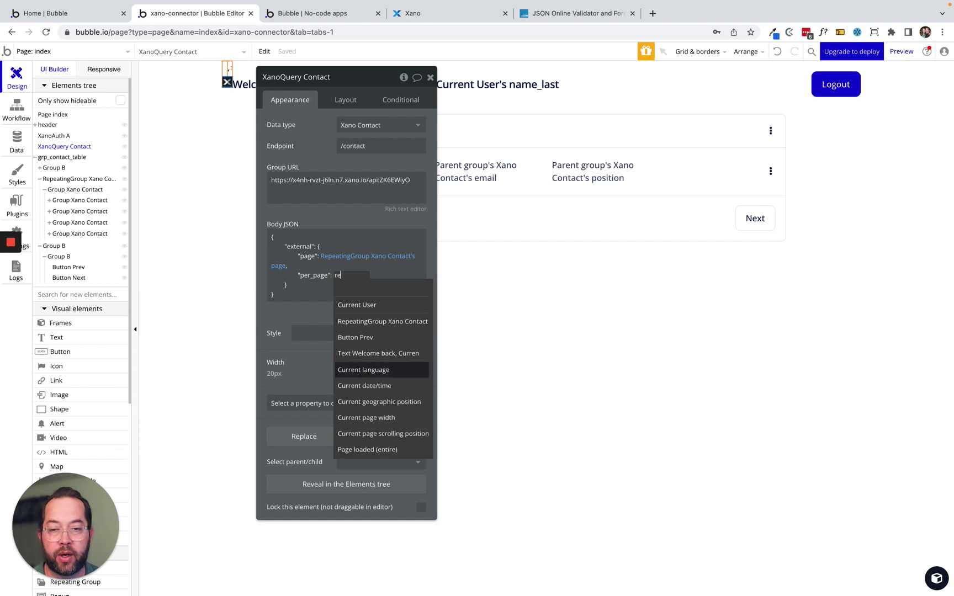
click(393, 323)
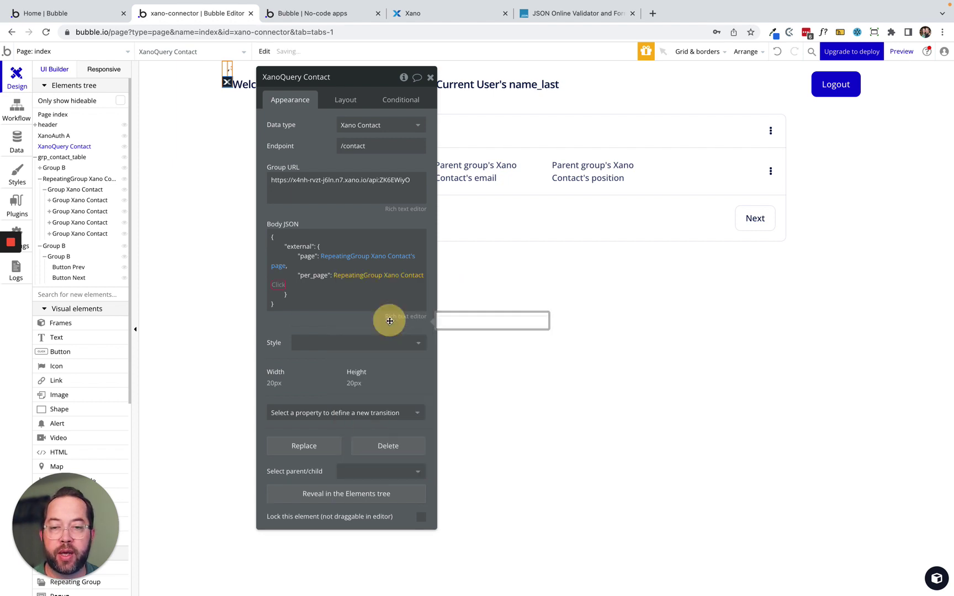
click(309, 378)
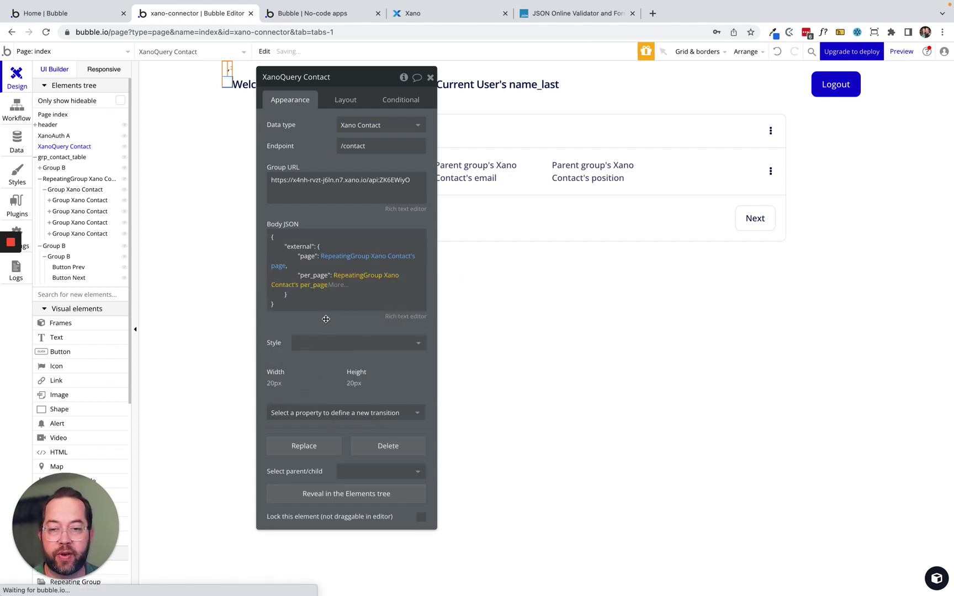
click(325, 319)
drag(309, 154, 170, 222)
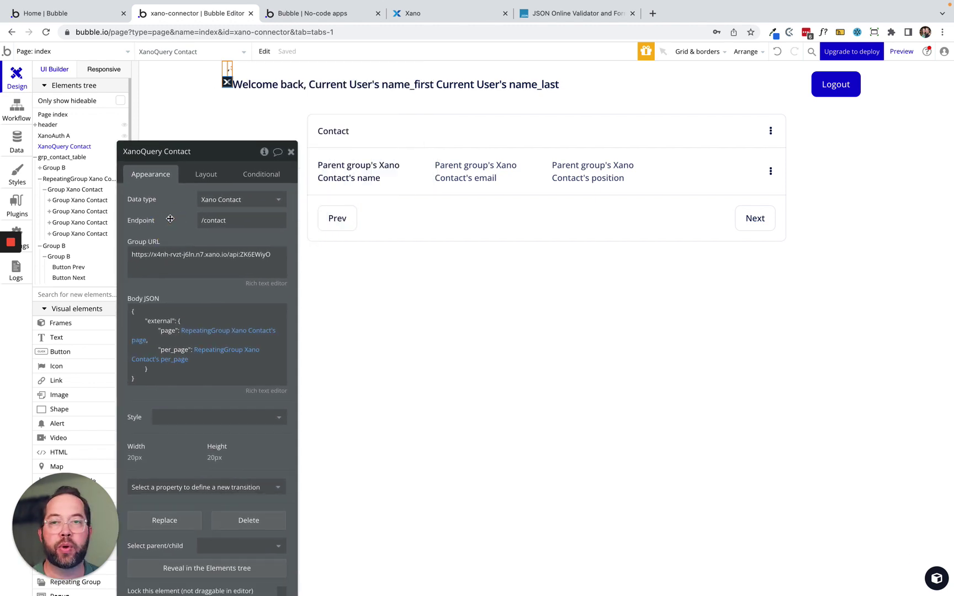
click(319, 13)
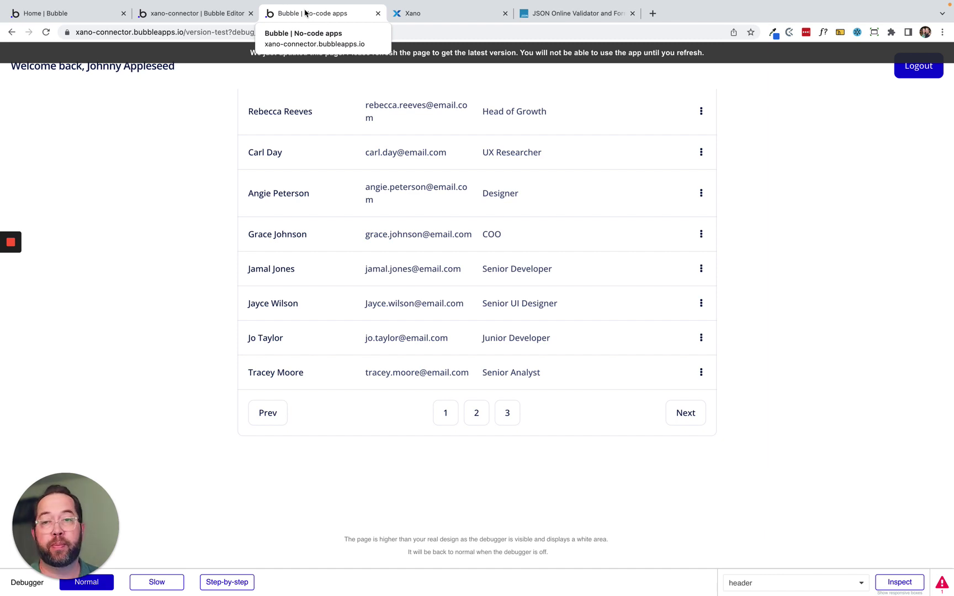
Reload the preview and try Prev while on the first page of contacts.
click(247, 57)
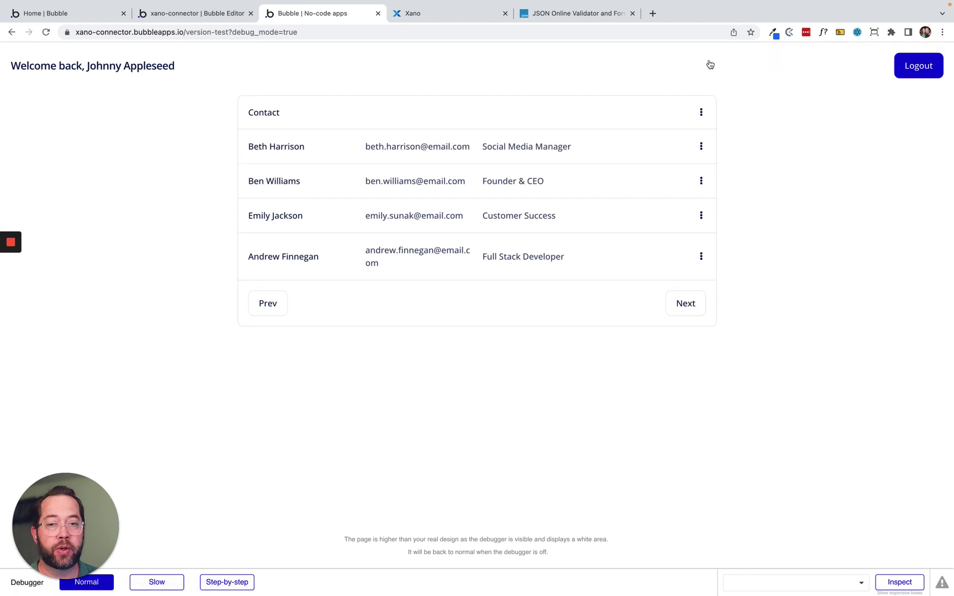
click(269, 302)
click(269, 302)
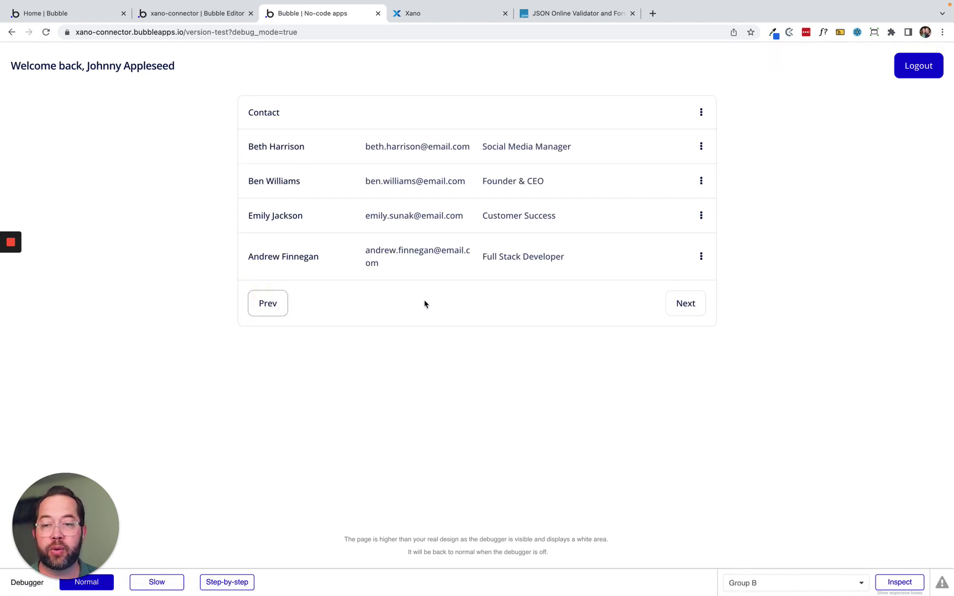
click(277, 307)
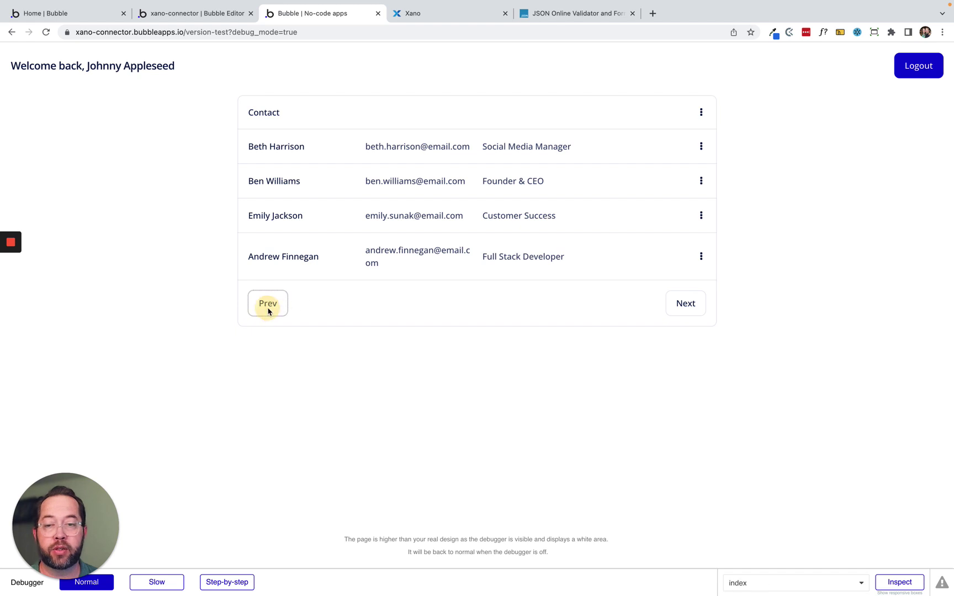
Page forward to the third page of contacts, back to the first, then to the second.
click(690, 306)
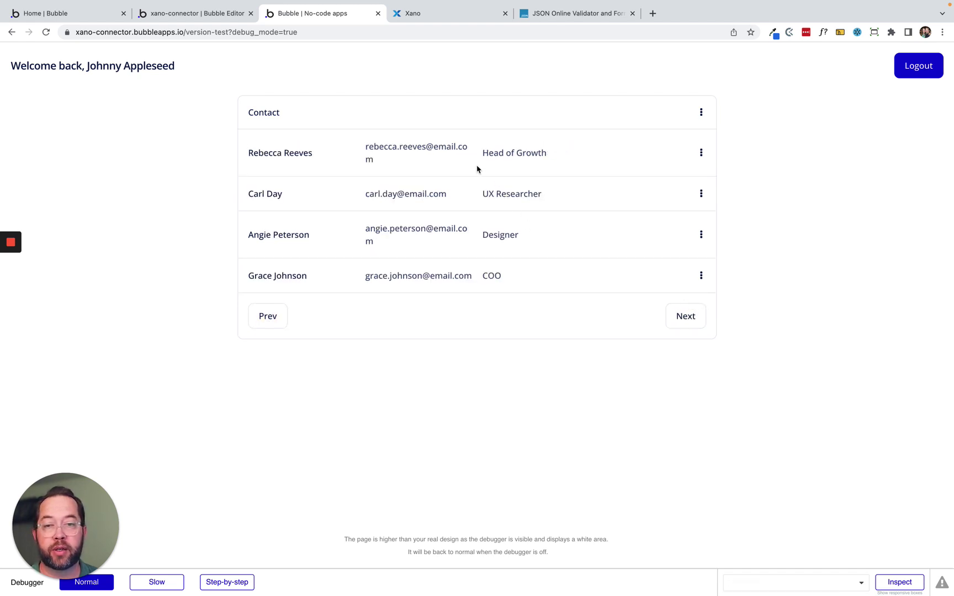
click(684, 315)
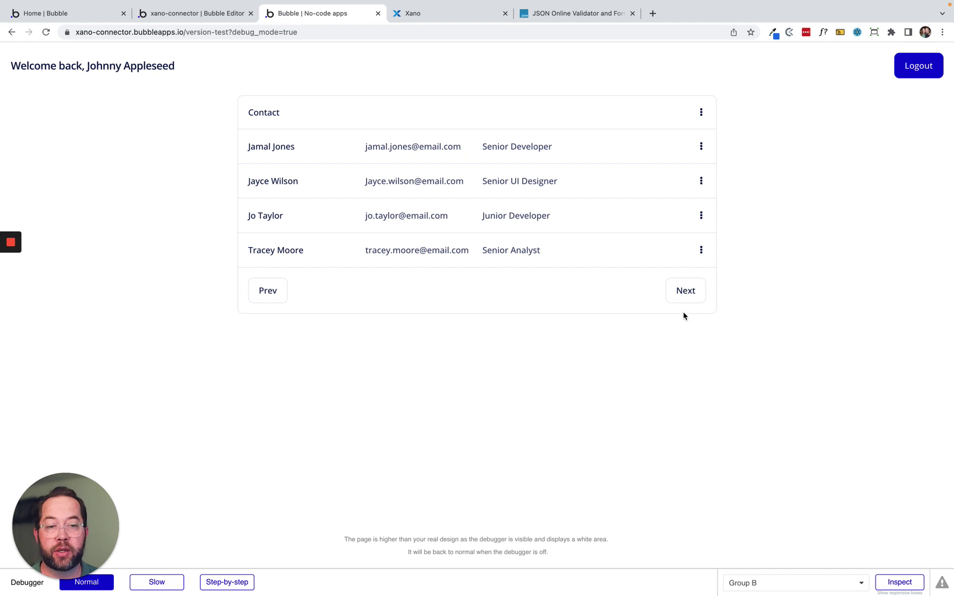
click(686, 291)
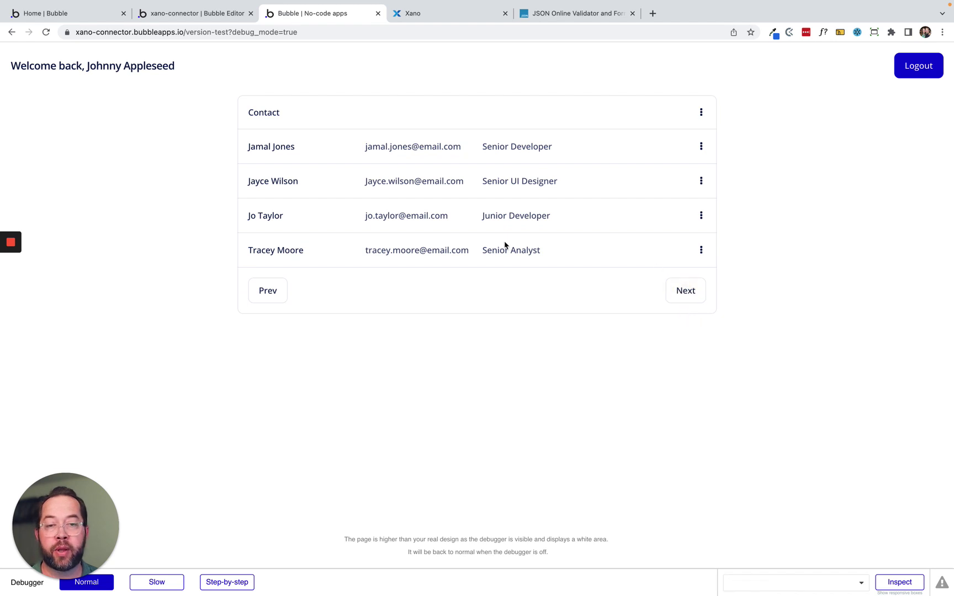
click(687, 293)
click(271, 292)
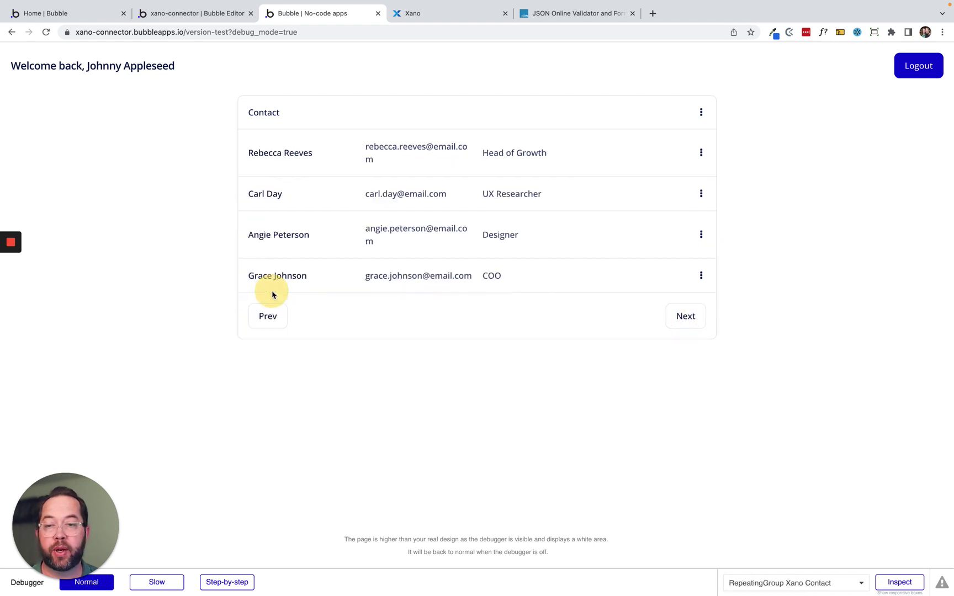
click(269, 315)
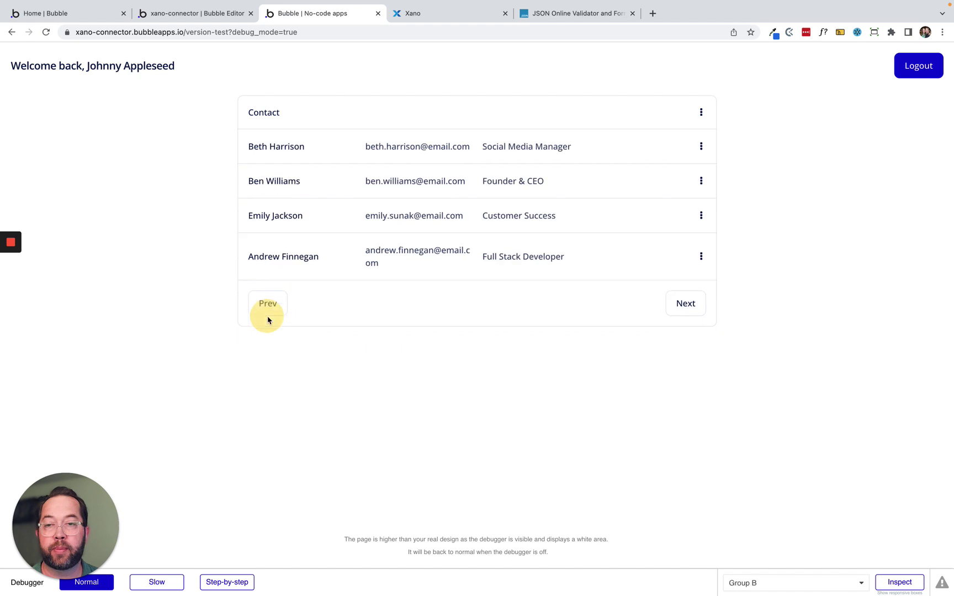
click(684, 303)
click(191, 13)
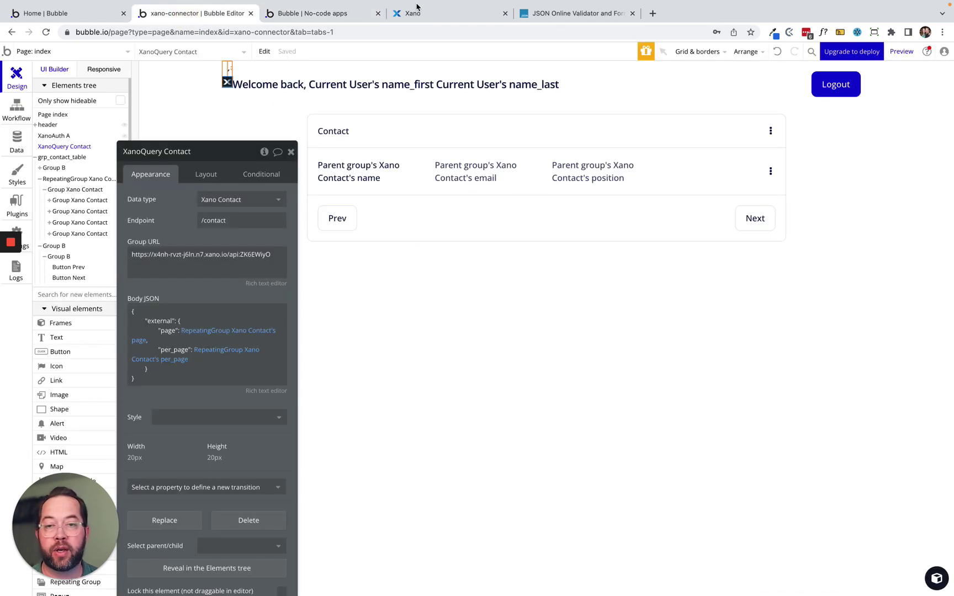
Place a new input in the Prev/Next paging row and clear its placeholder.
drag(173, 226, 260, 159)
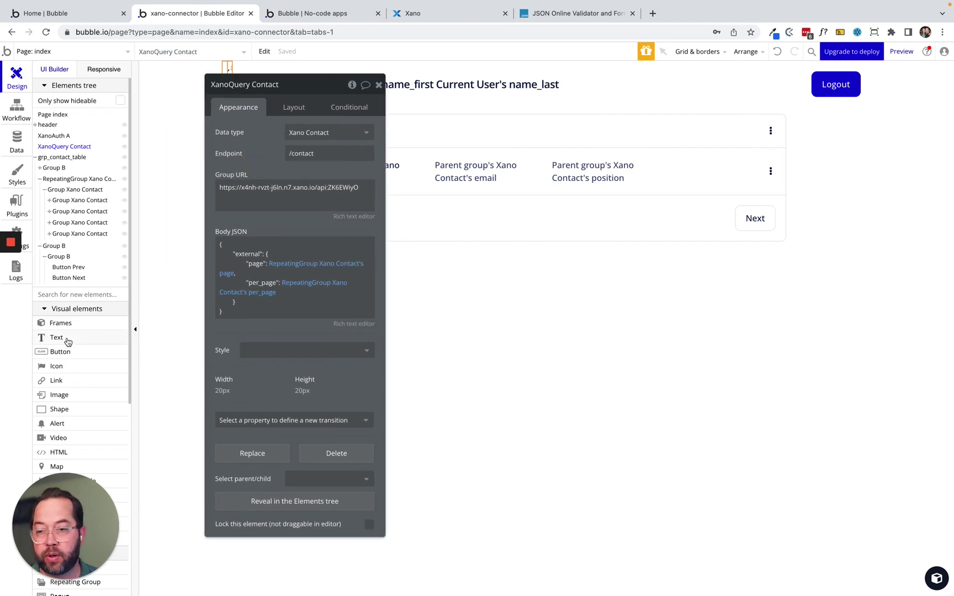
scroll(69, 347, down, 1)
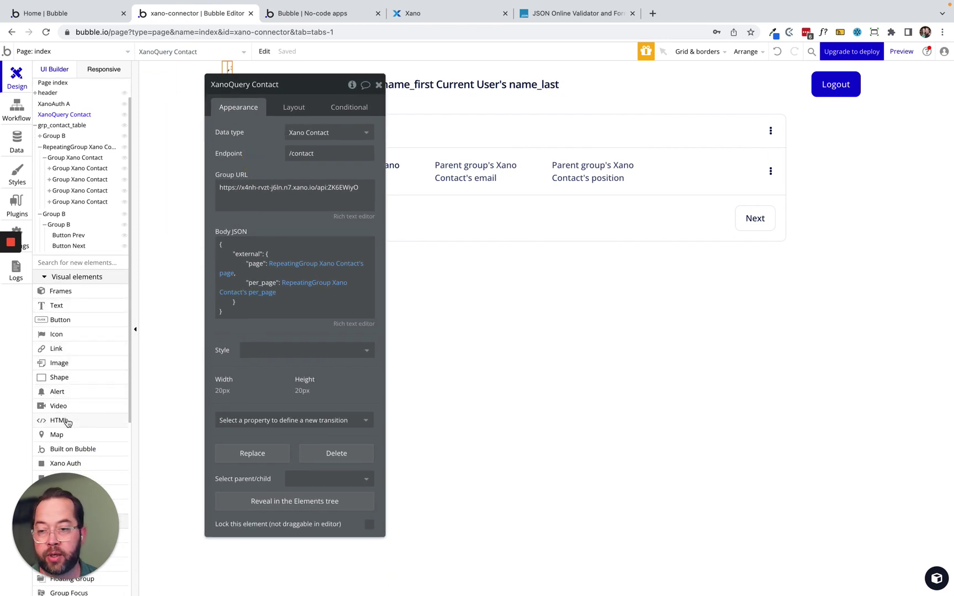
scroll(67, 425, down, 10)
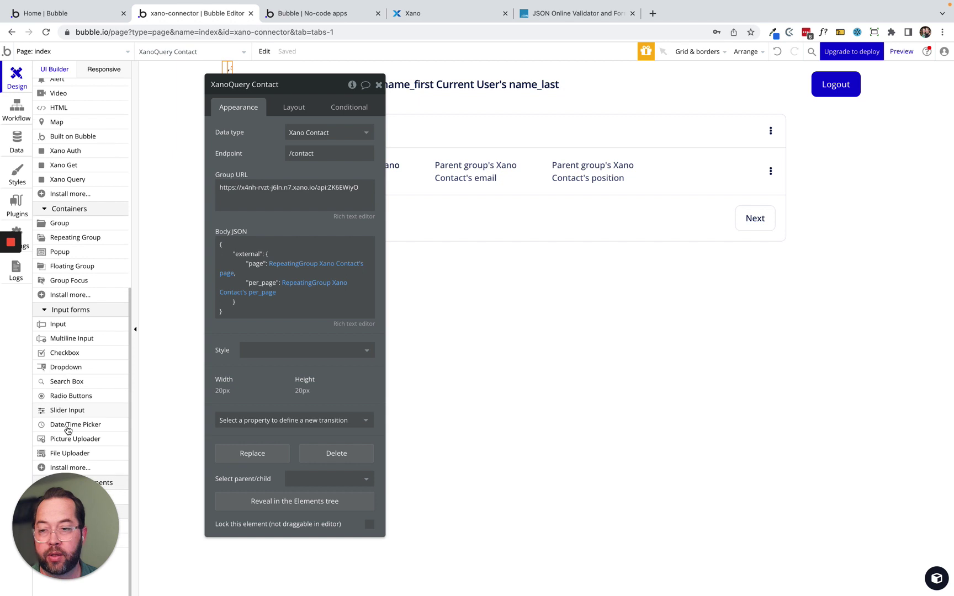
click(58, 325)
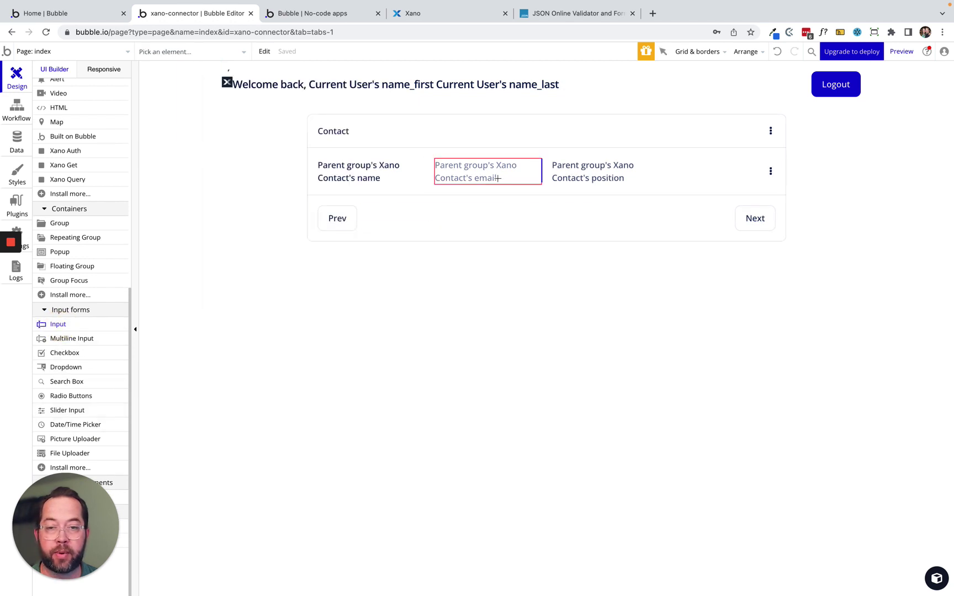
click(481, 207)
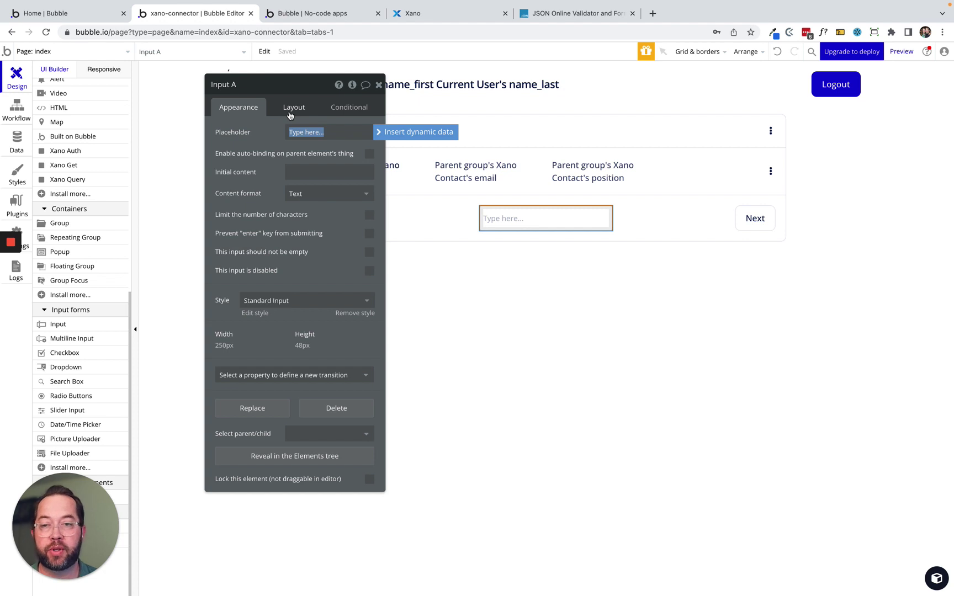
key(BackSpace)
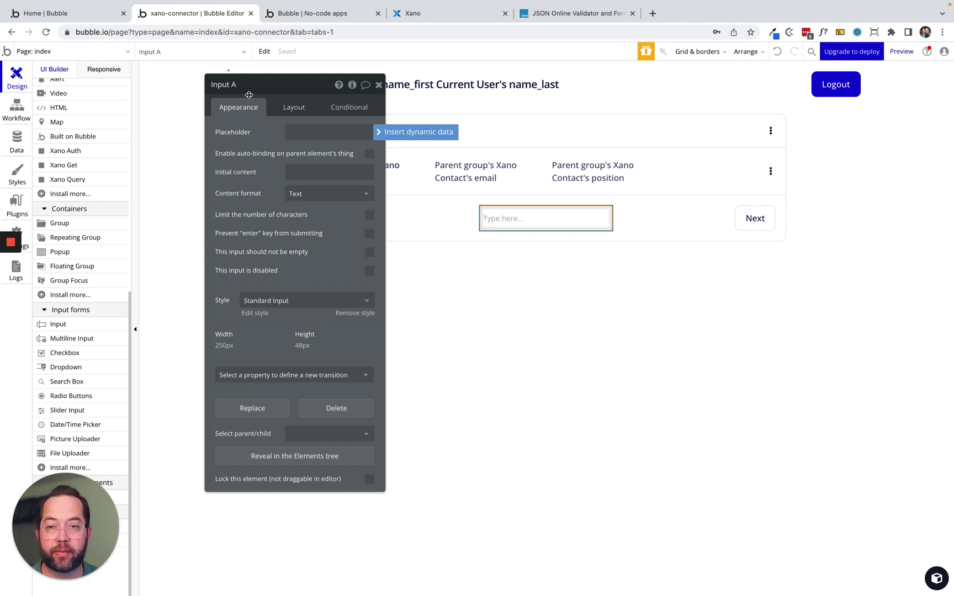
Name the input 'Input per page' and set its initial content to 4.
click(249, 85)
key(BackSpace)
key(BackSpace)
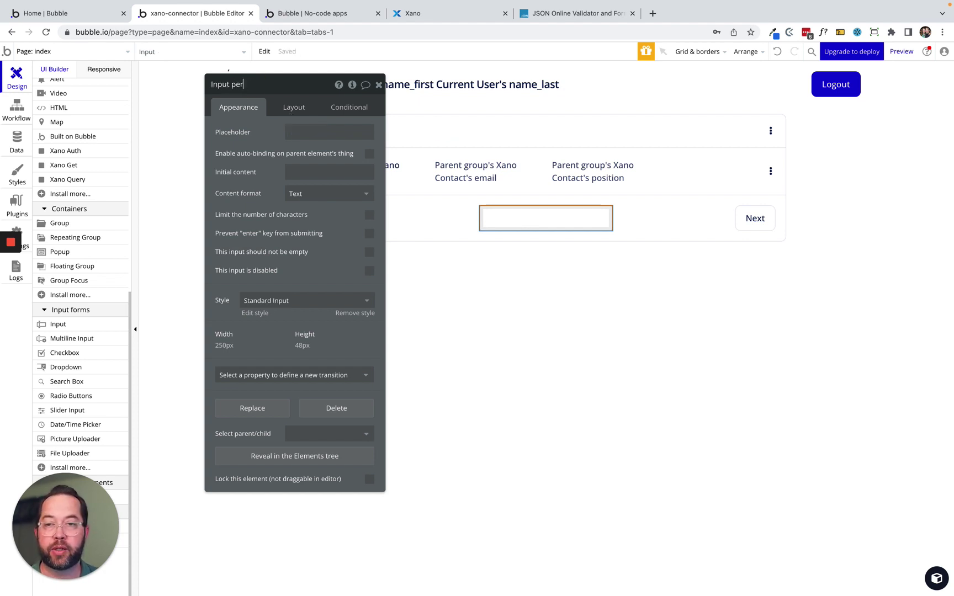
text(per page)
click(320, 174)
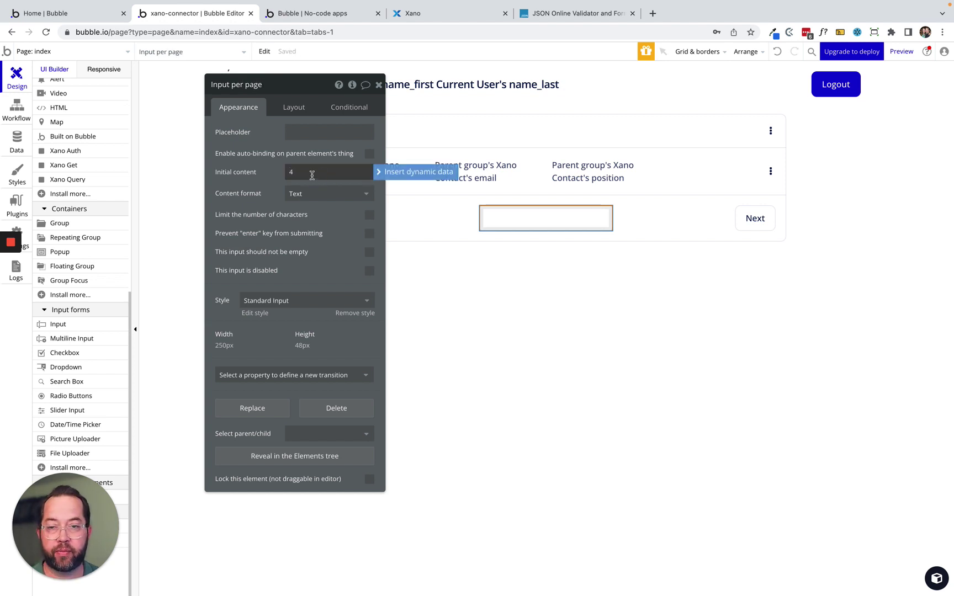
text(4)
click(496, 217)
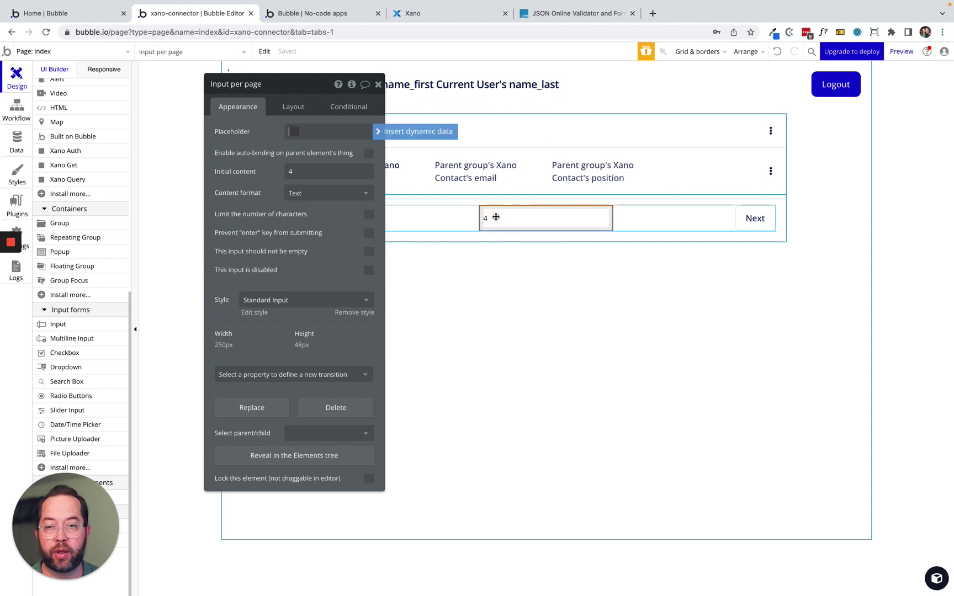
right_click(508, 216)
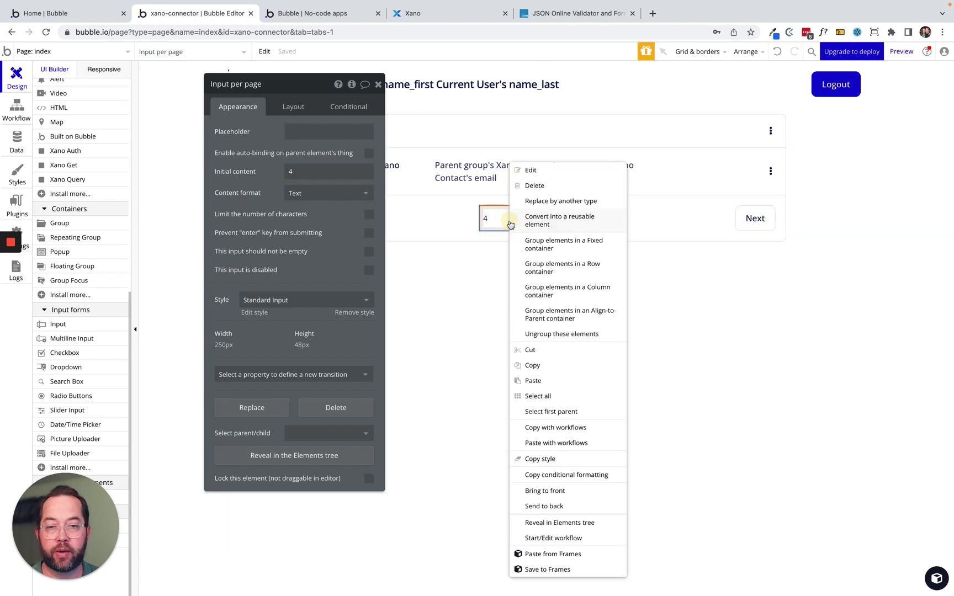
Create a value-changed workflow setting RepeatingGroup Xano Contact's per_page state to this input's value.
click(563, 537)
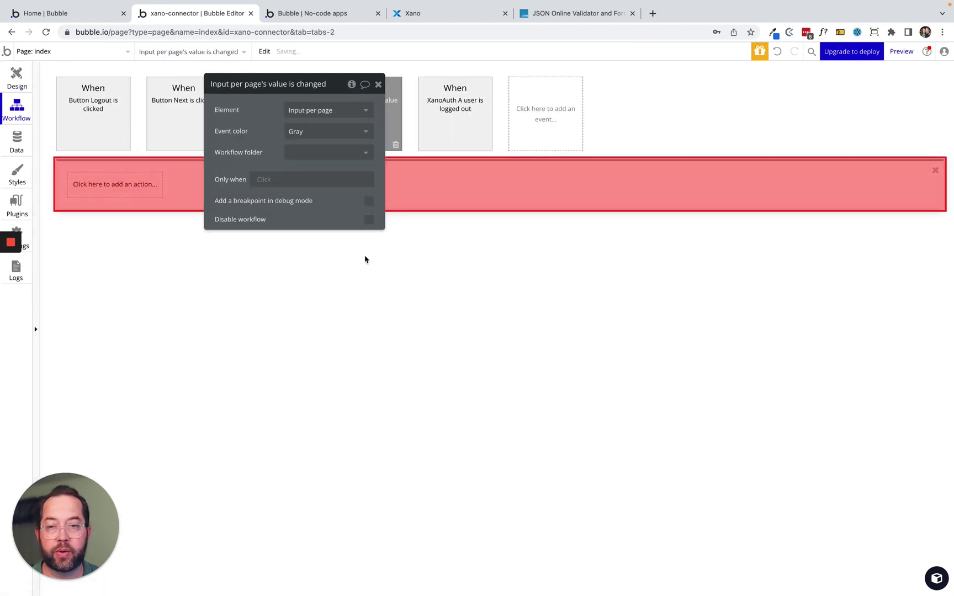
drag(263, 131, 464, 364)
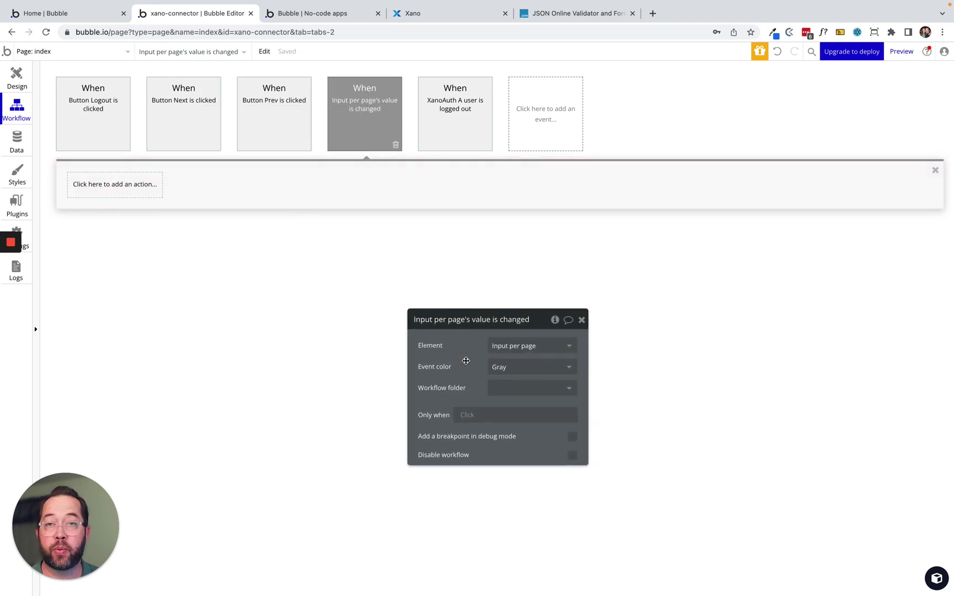
click(118, 186)
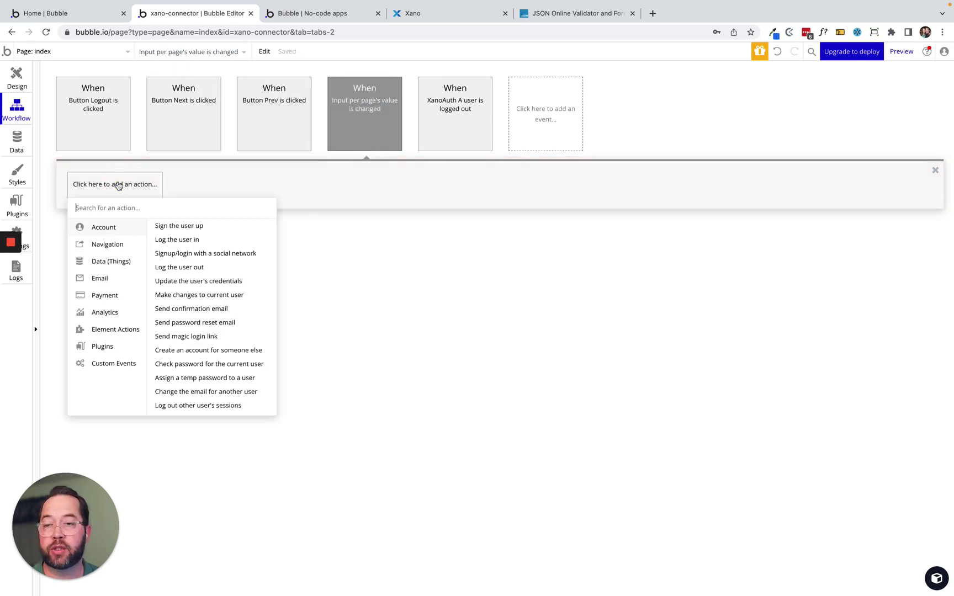
text(set)
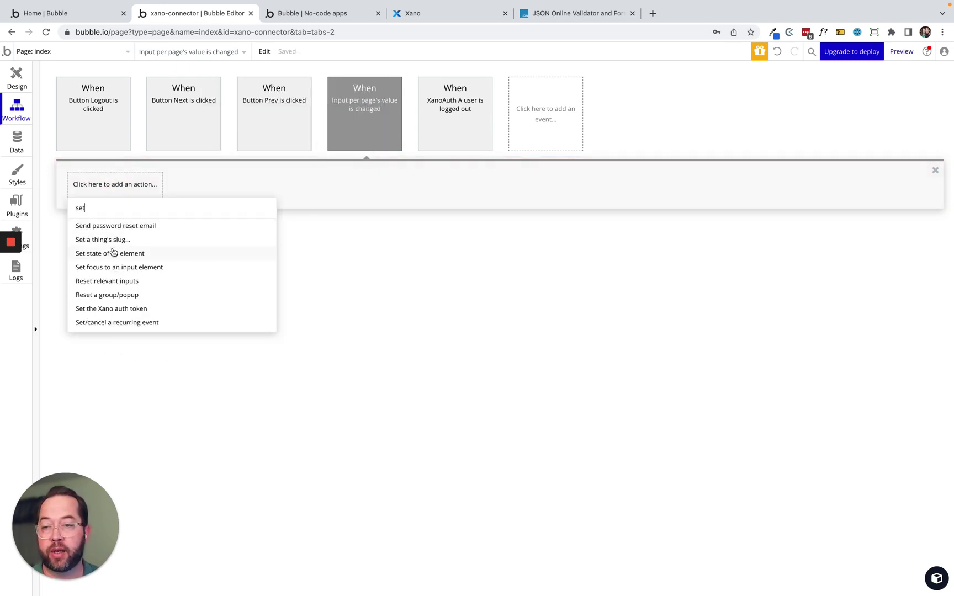
click(113, 252)
click(505, 346)
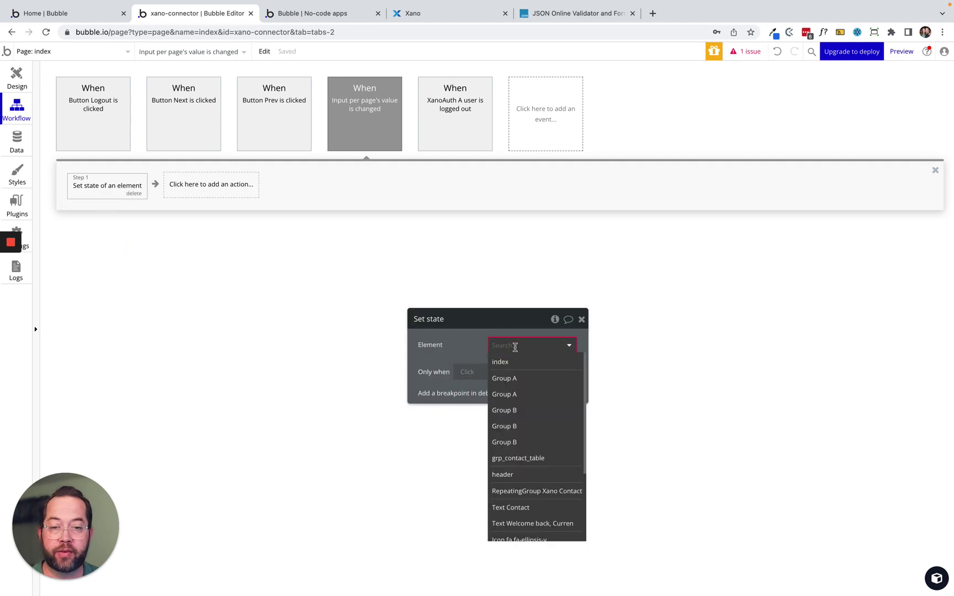
text(re)
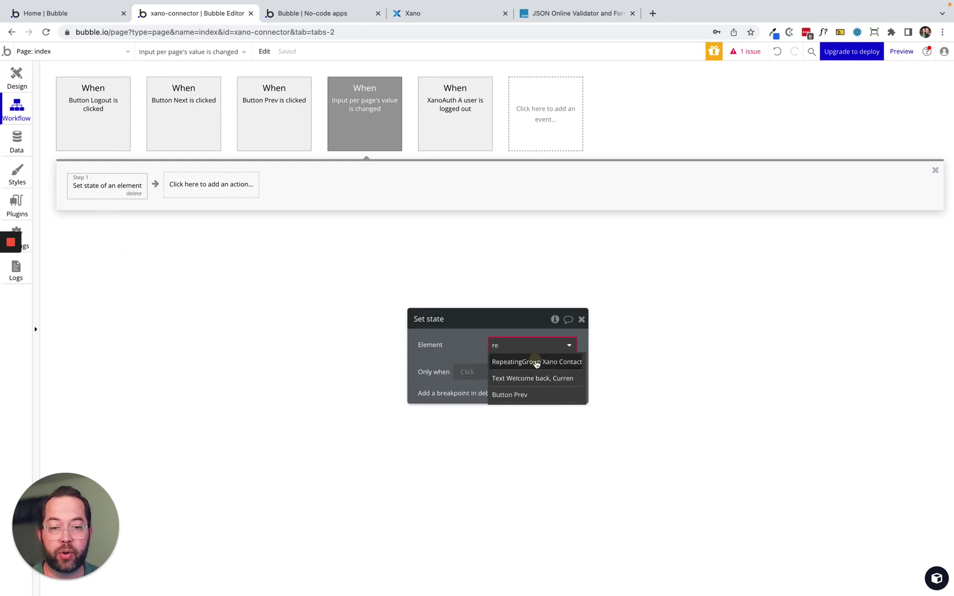
click(535, 362)
click(505, 366)
click(505, 396)
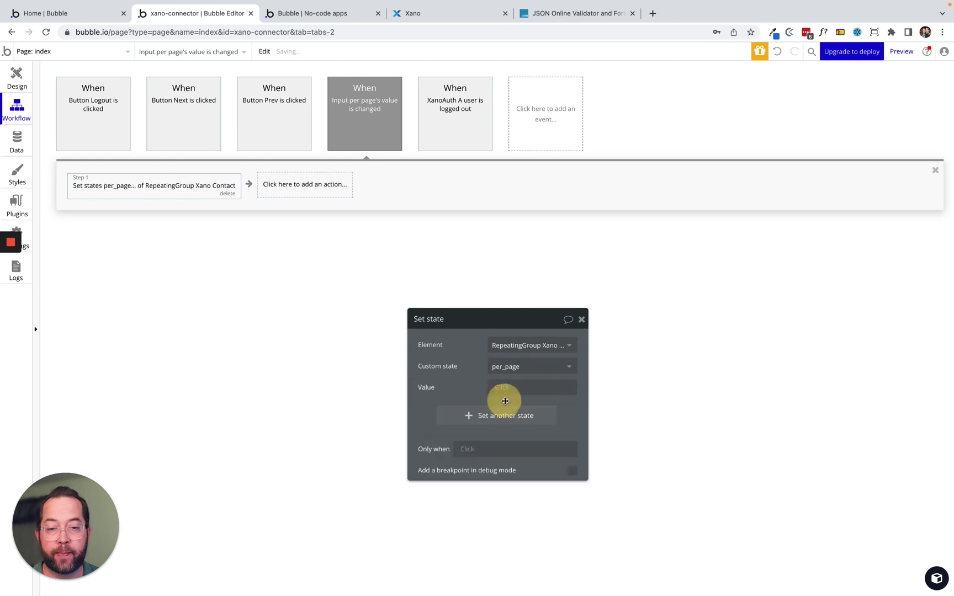
click(532, 417)
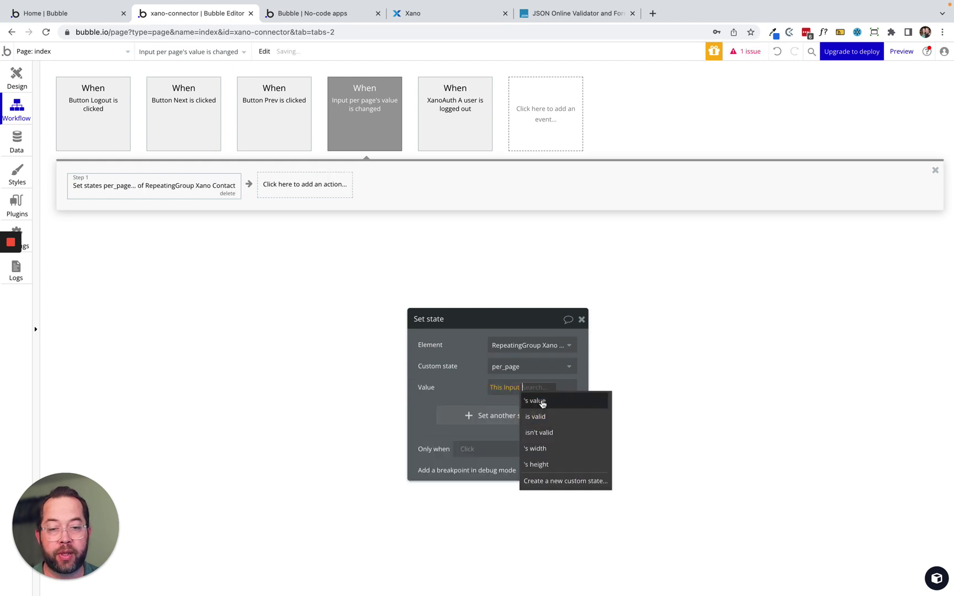
click(543, 402)
click(447, 361)
click(551, 391)
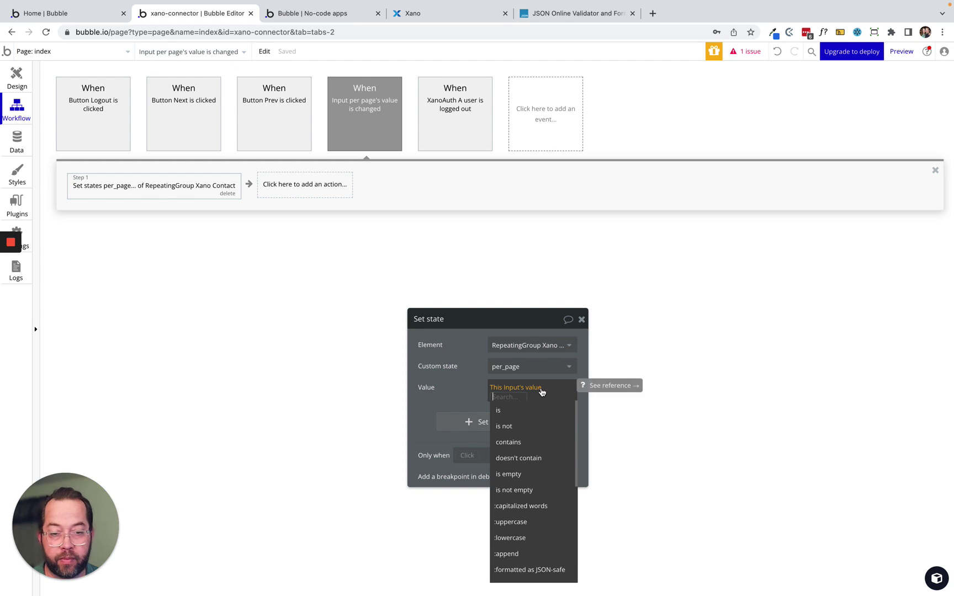
Set Input per page's content format to Integer.
click(16, 81)
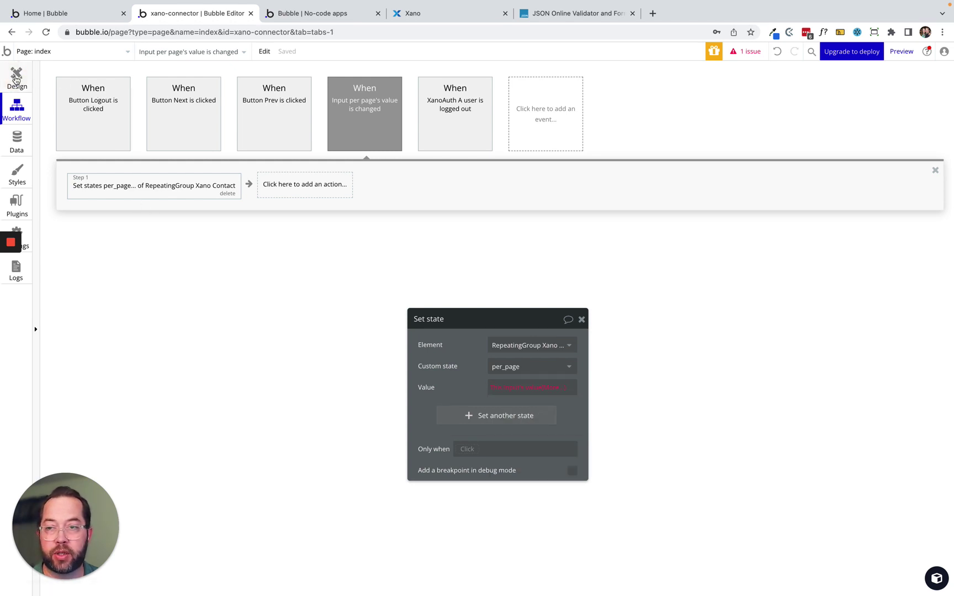
click(503, 428)
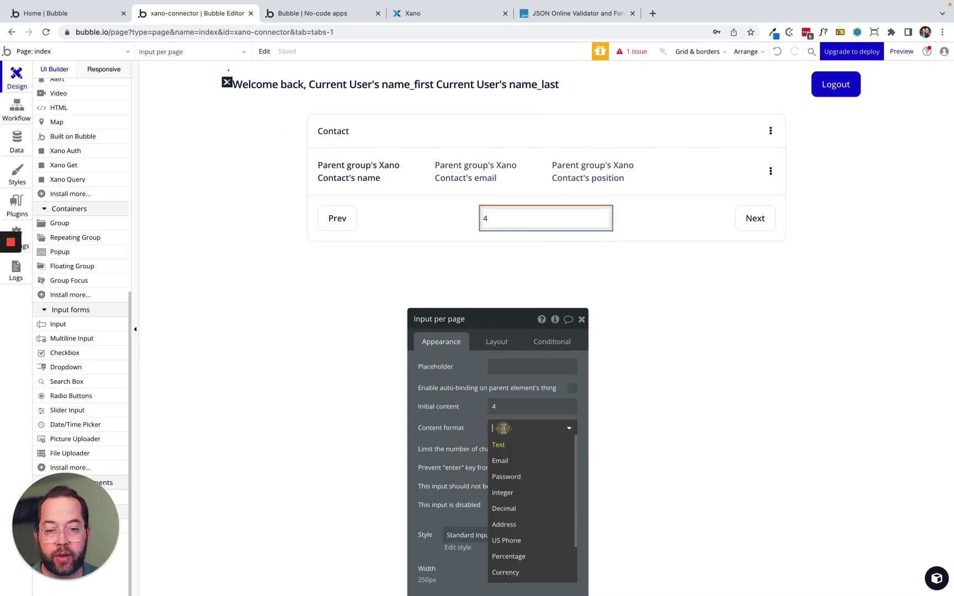
click(516, 492)
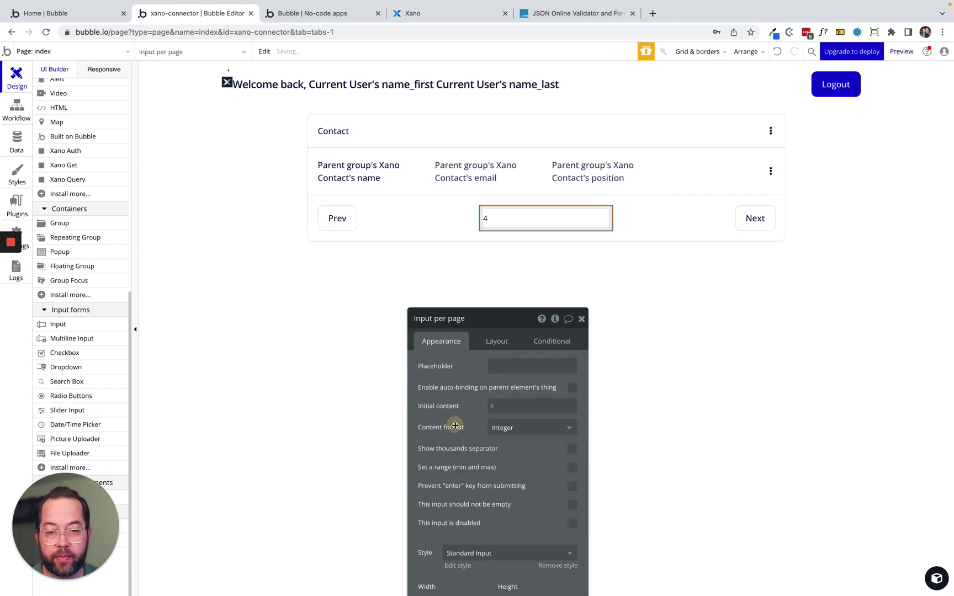
drag(451, 425, 420, 353)
Review the per_page Set state action in the input's workflow.
click(16, 109)
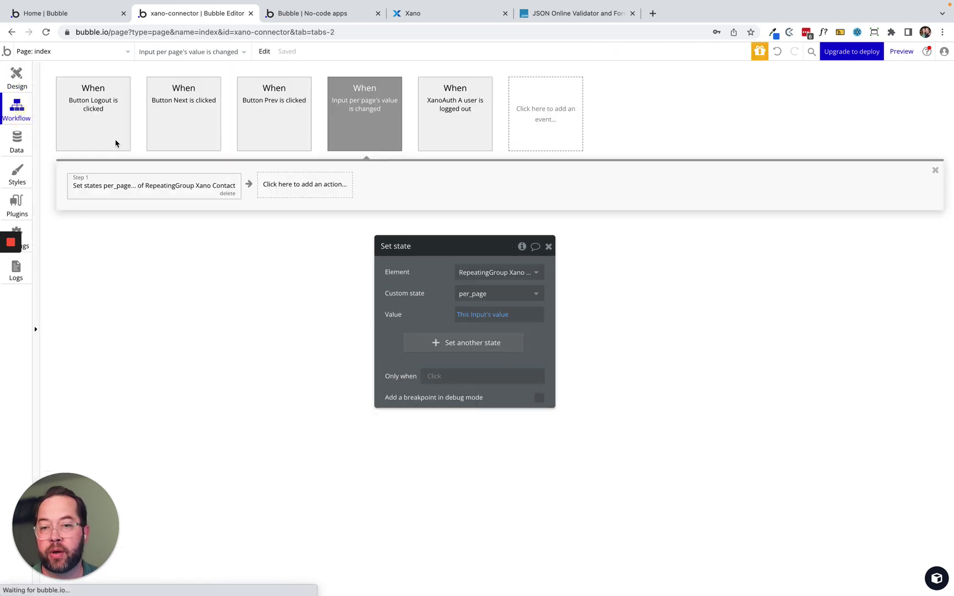
drag(423, 309, 248, 276)
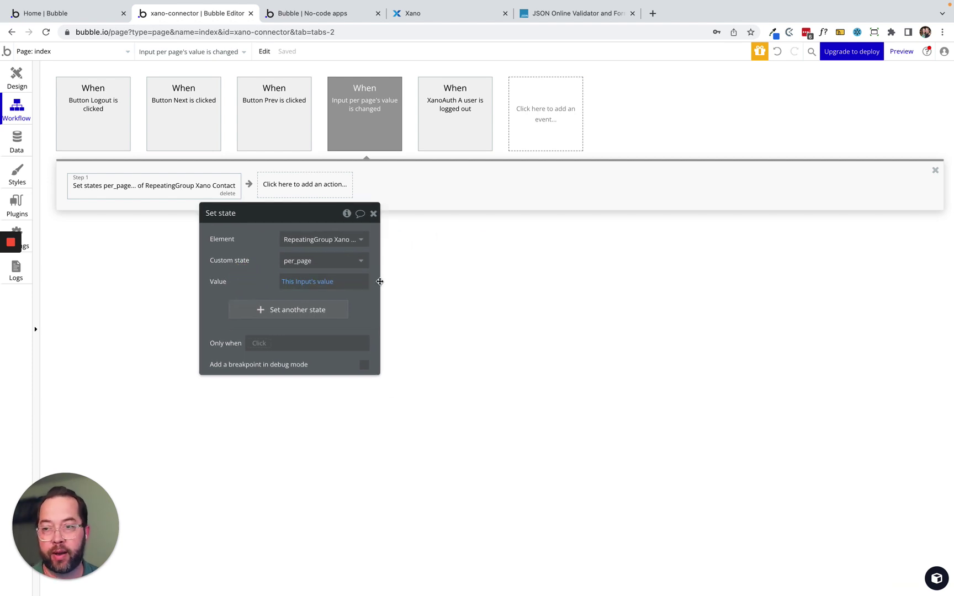
drag(249, 258, 106, 287)
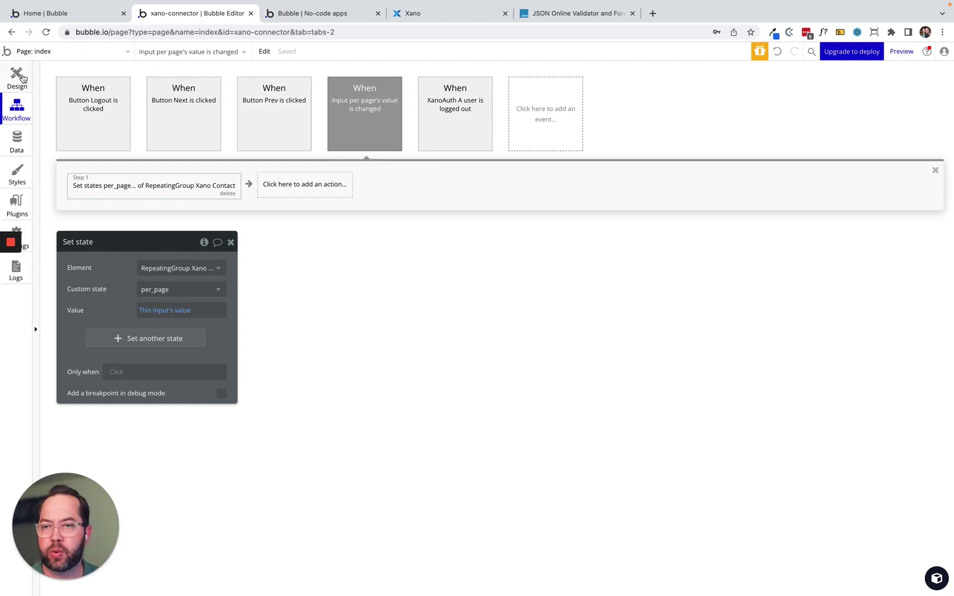
click(21, 78)
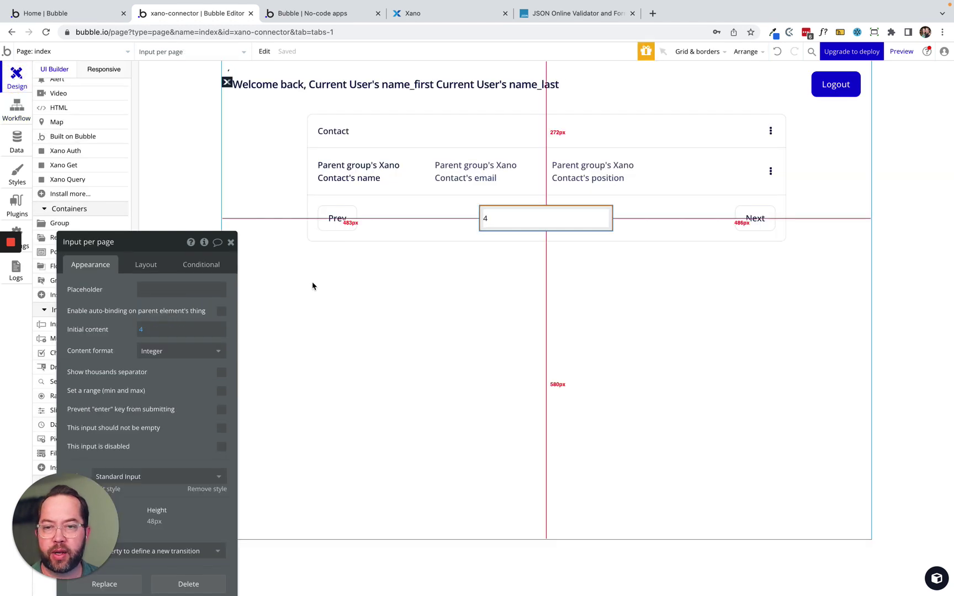
Make the Prev button's font colour #B5B5B5 when the previous page is empty.
click(351, 219)
click(184, 265)
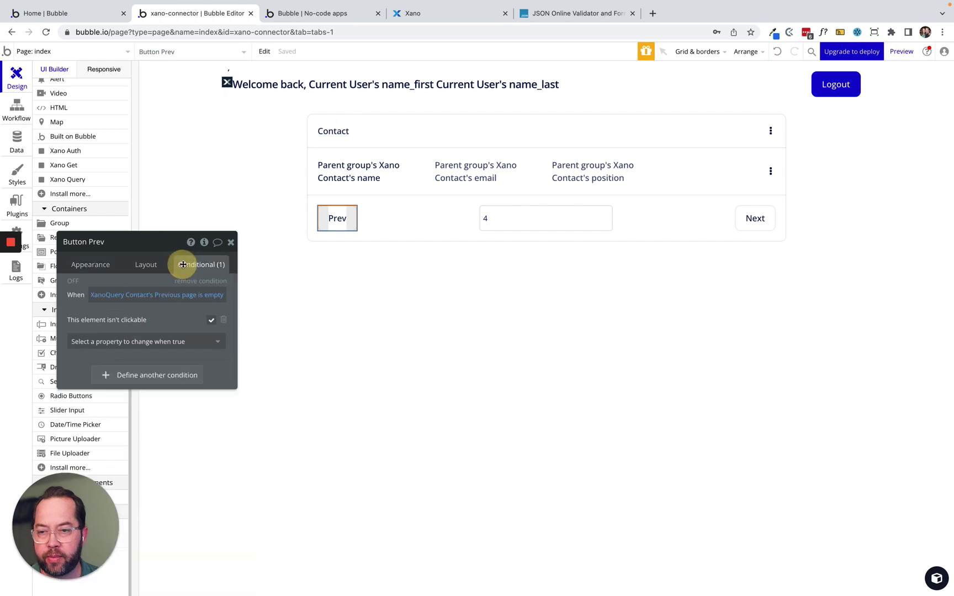
click(103, 346)
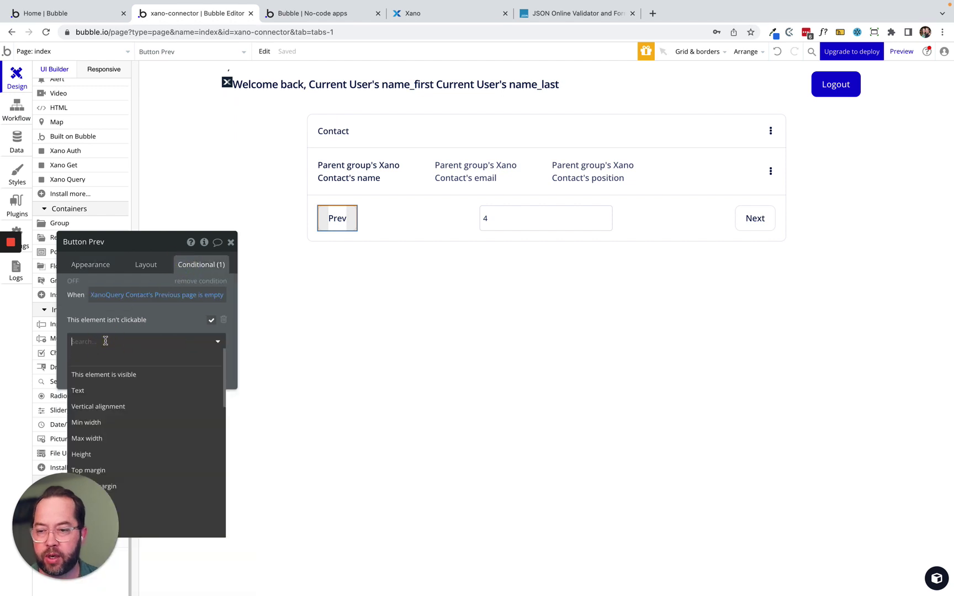
text(col)
click(105, 374)
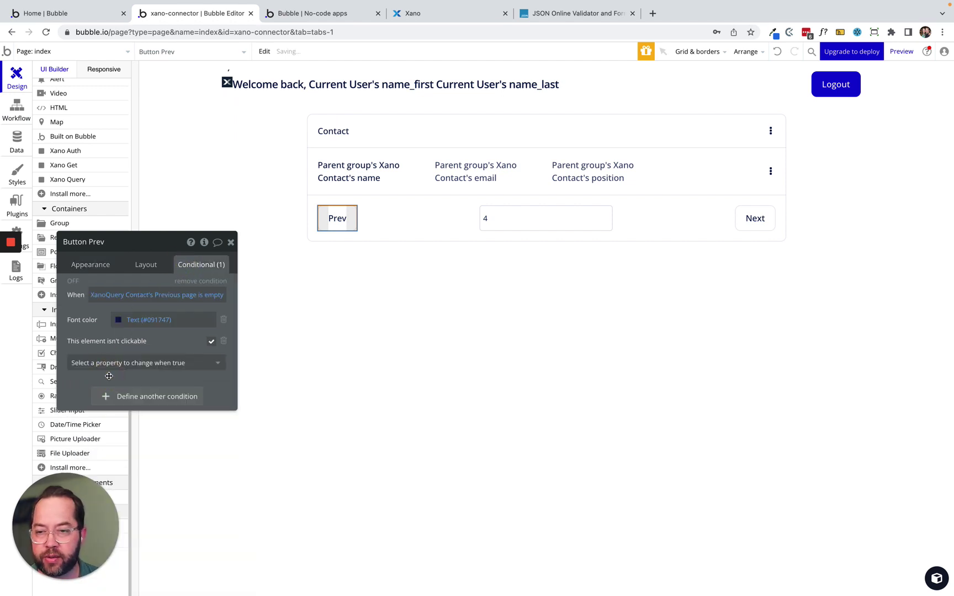
click(139, 319)
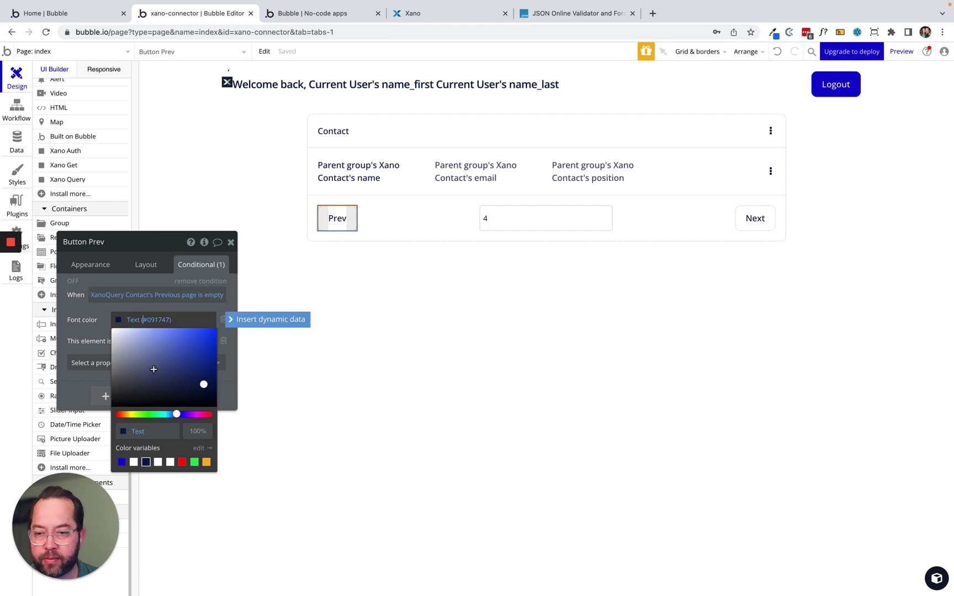
drag(153, 369, 100, 352)
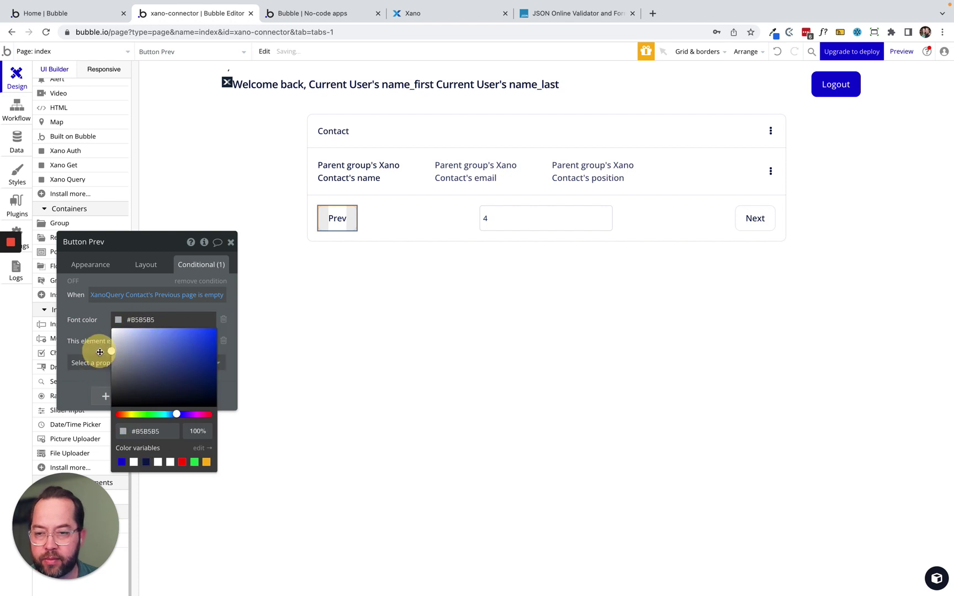
click(85, 323)
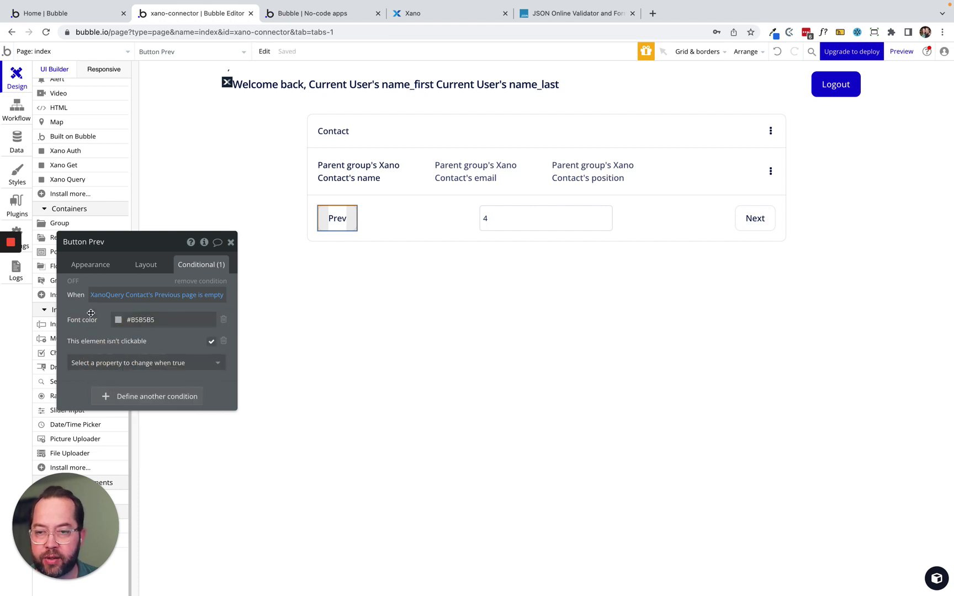
click(154, 319)
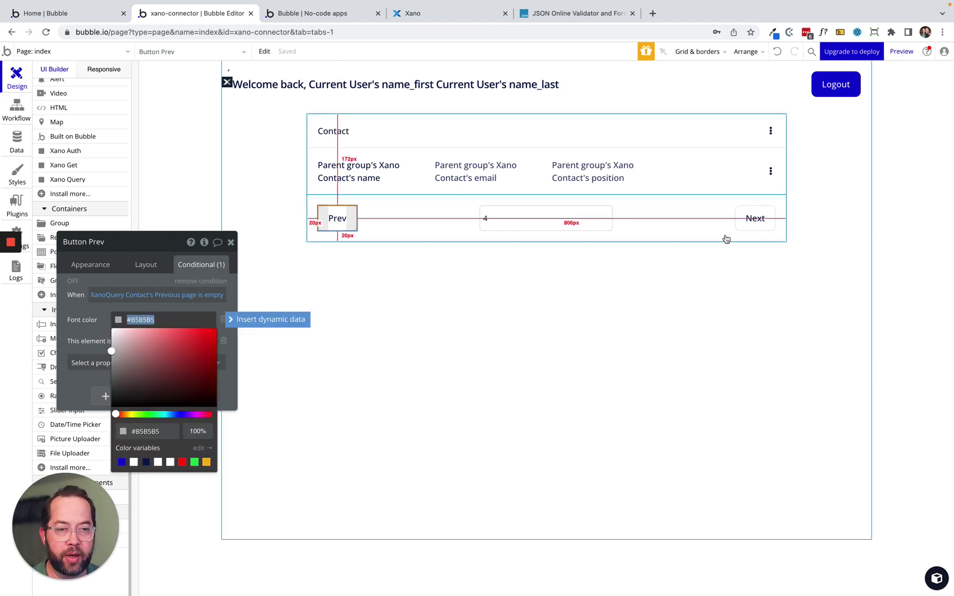
Make the Next button's font colour #B5B5B5 when the next page is empty.
click(745, 221)
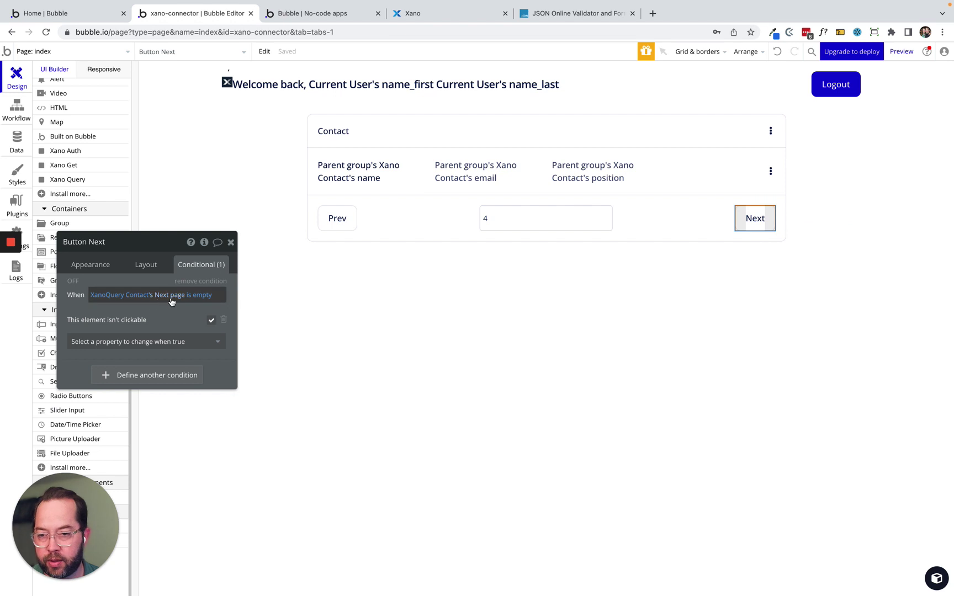
click(136, 340)
text(fon)
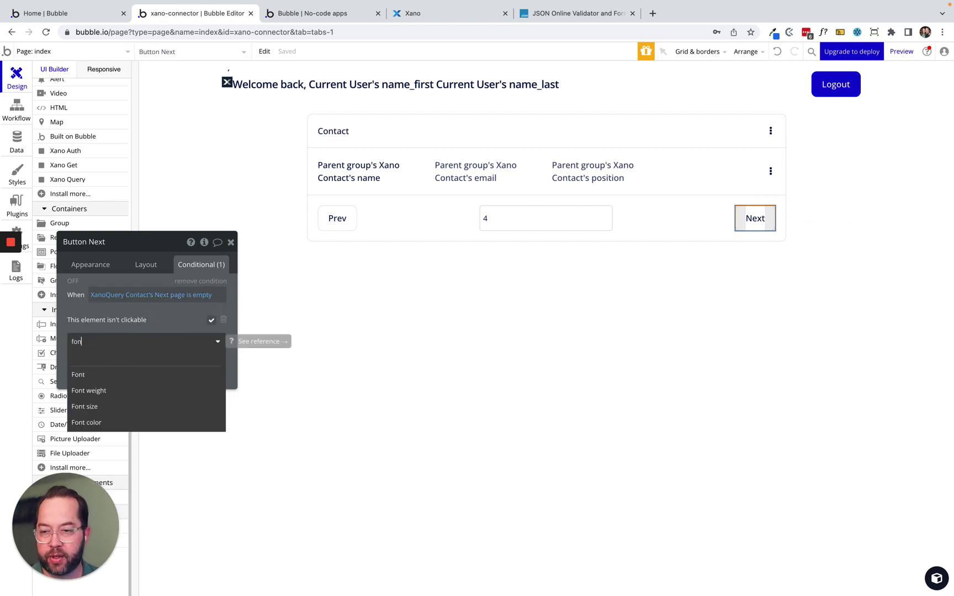
click(116, 423)
click(132, 322)
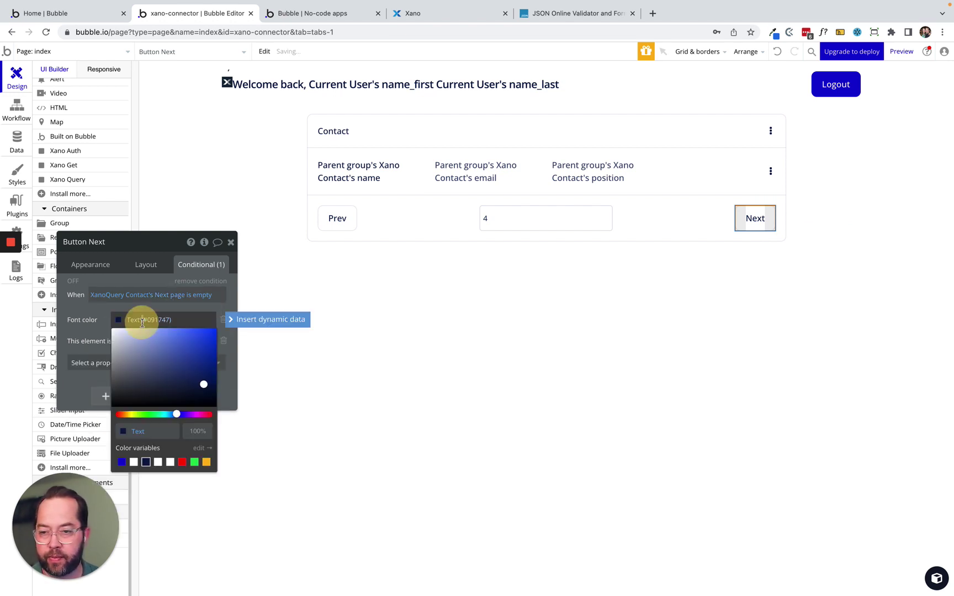
text(#B5B5B5)
click(71, 315)
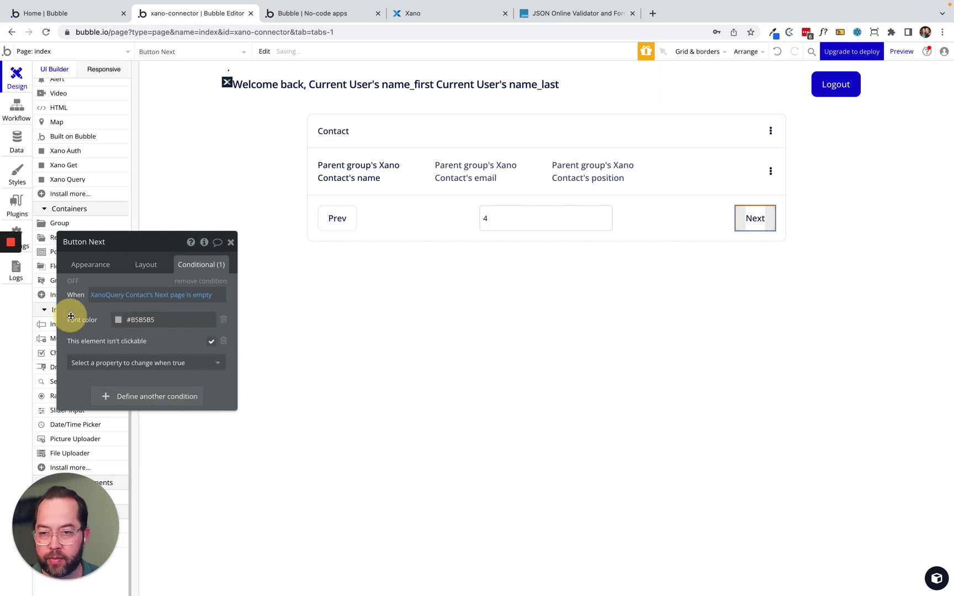
click(298, 14)
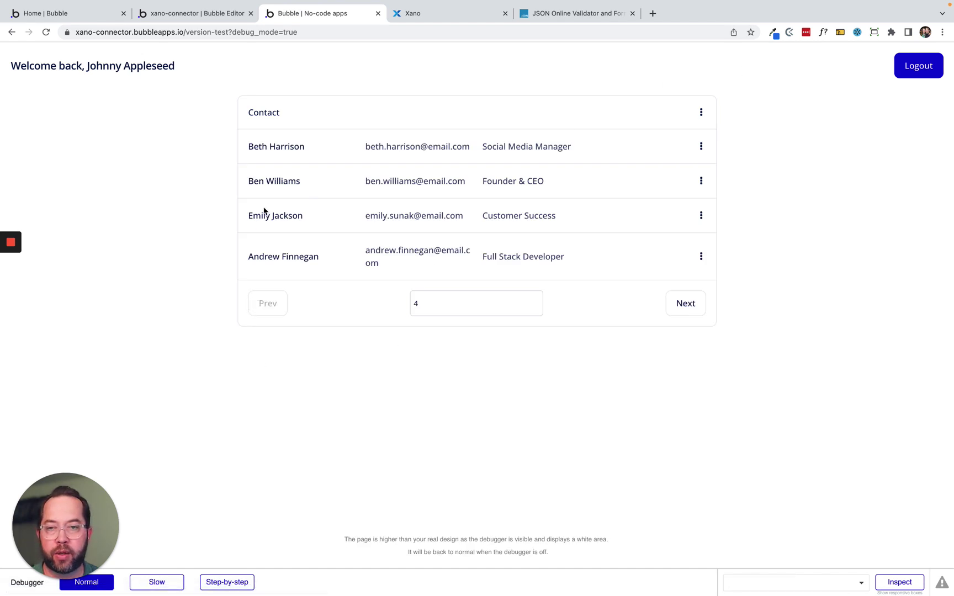
Change the per-page value from 4 to 2, then 3, then 6 contacts.
click(430, 301)
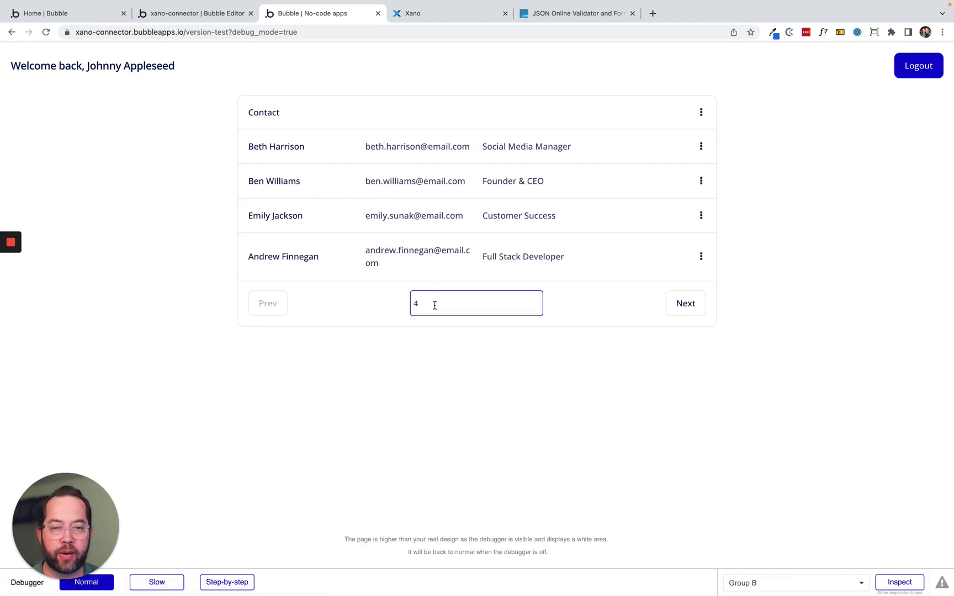
double_click(433, 306)
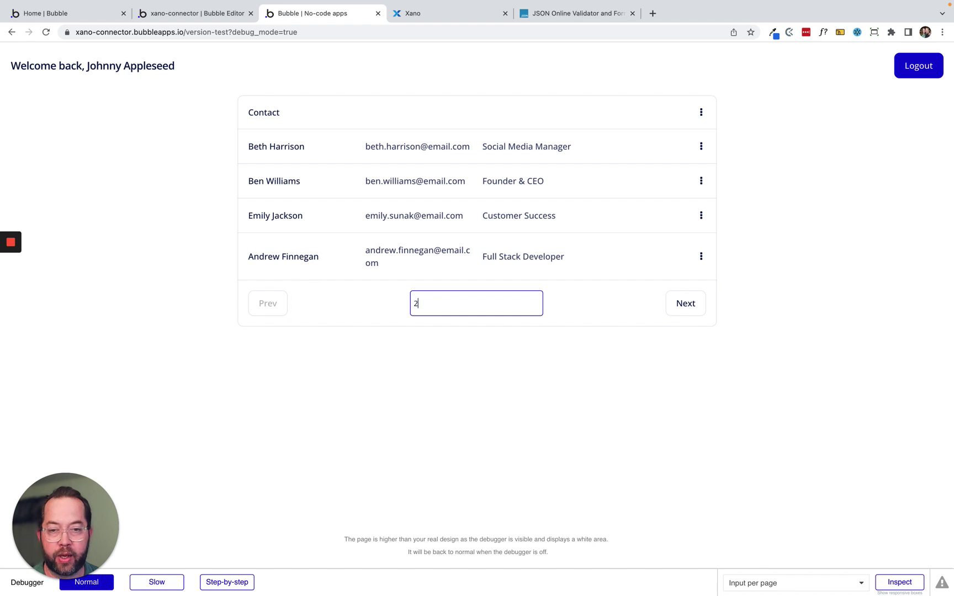
text(2)
click(430, 409)
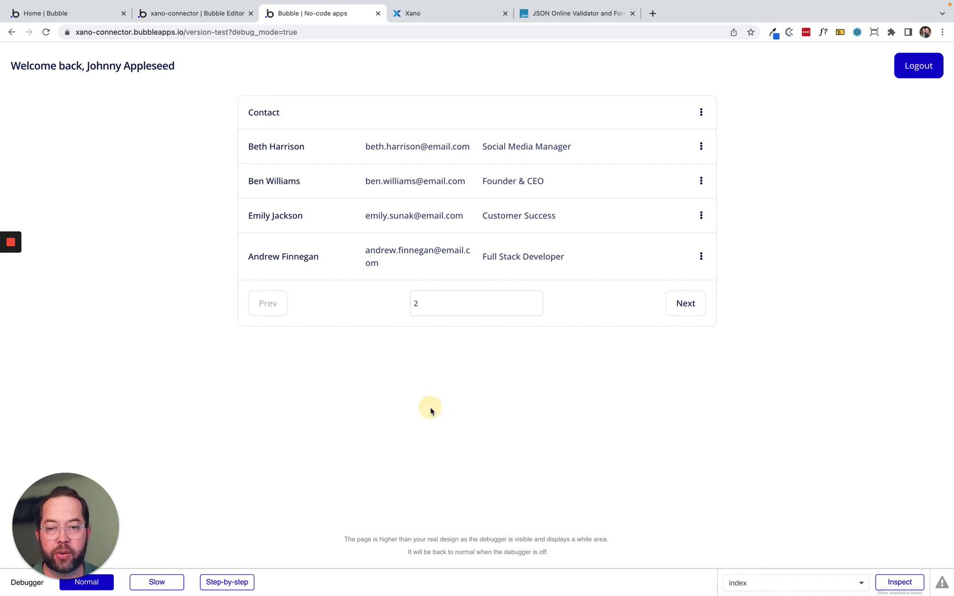
double_click(411, 220)
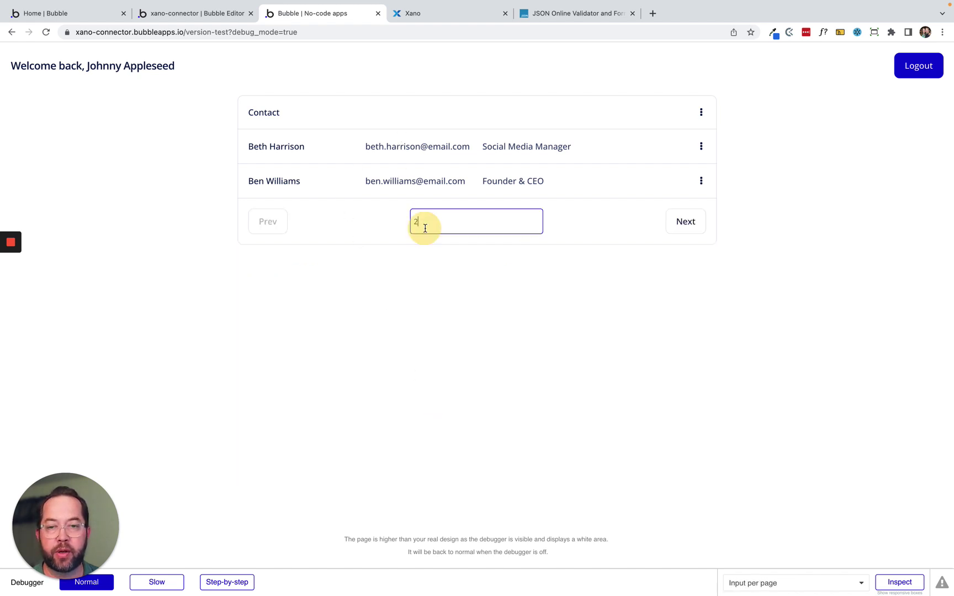
text(3)
click(441, 334)
click(439, 257)
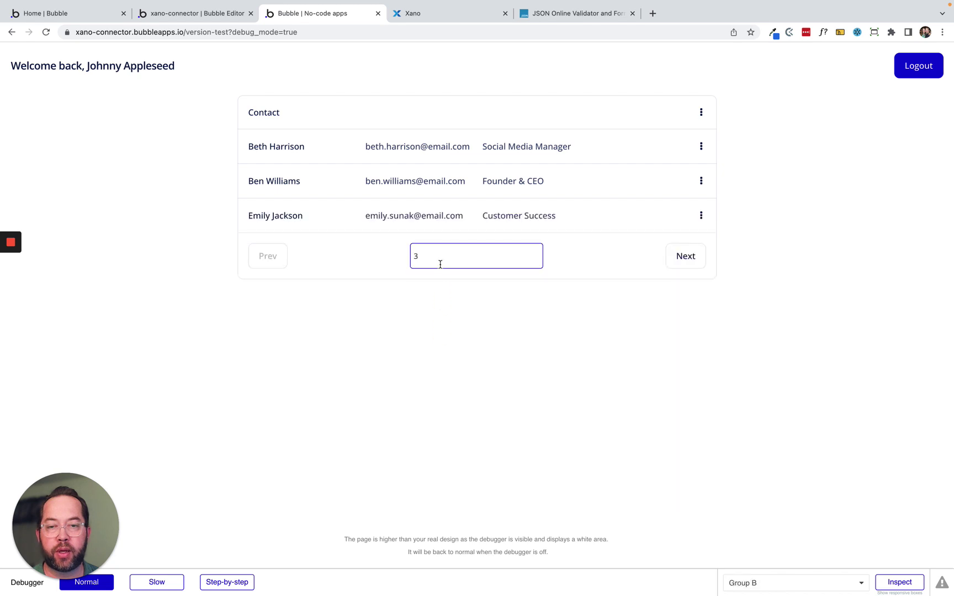
double_click(438, 257)
text(6)
click(455, 405)
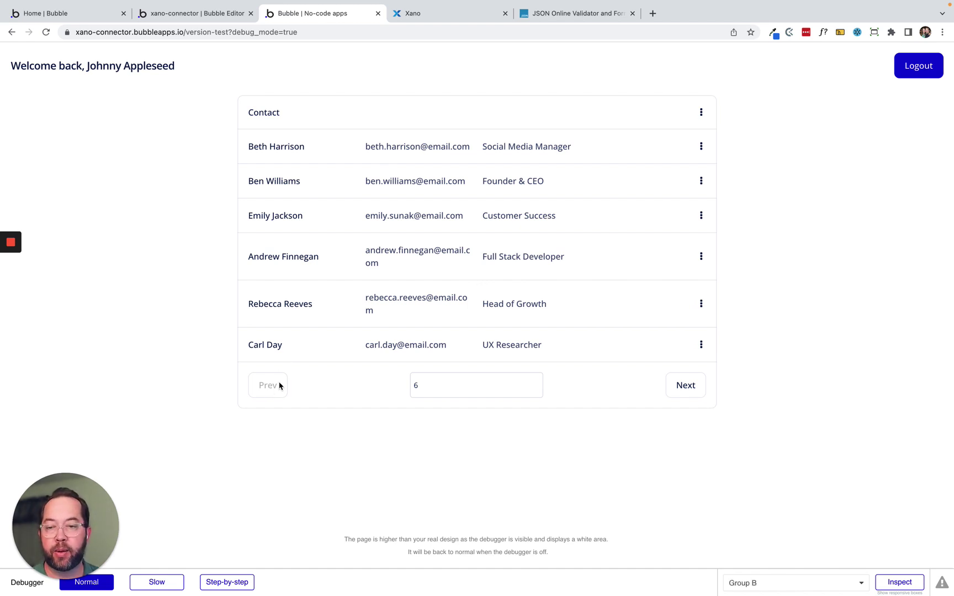
Page to the next page of contacts and back to the first.
click(686, 388)
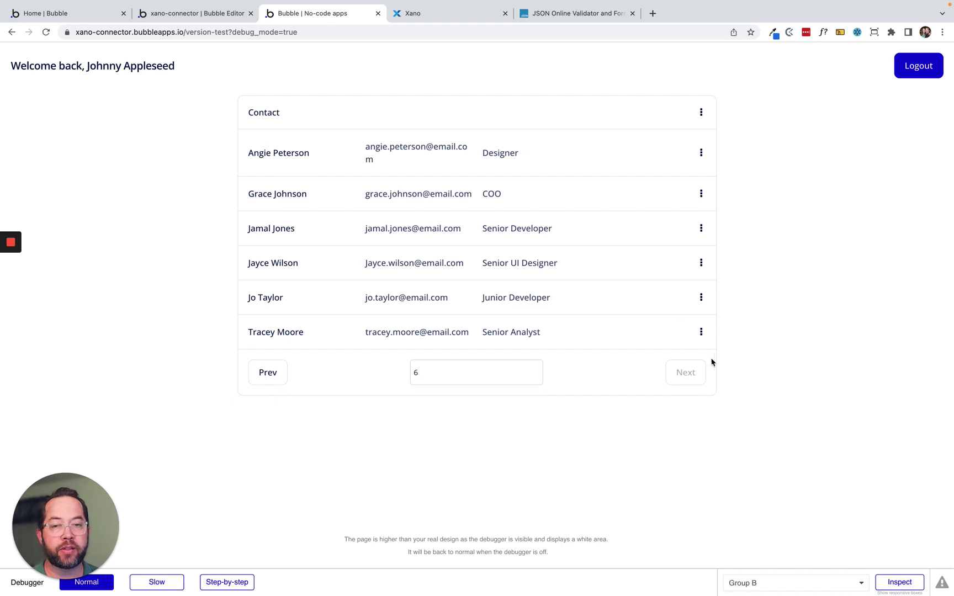
click(270, 372)
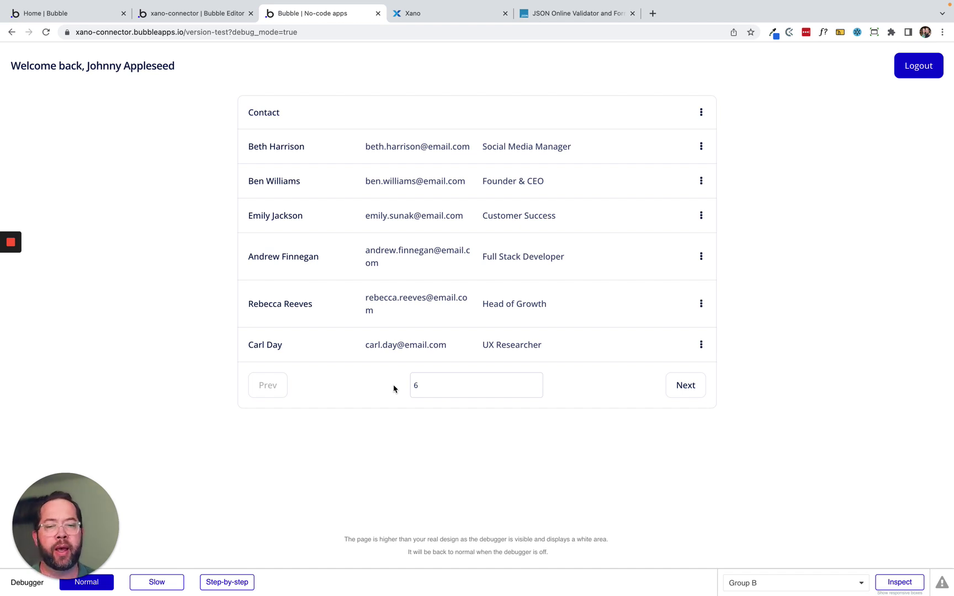
click(436, 377)
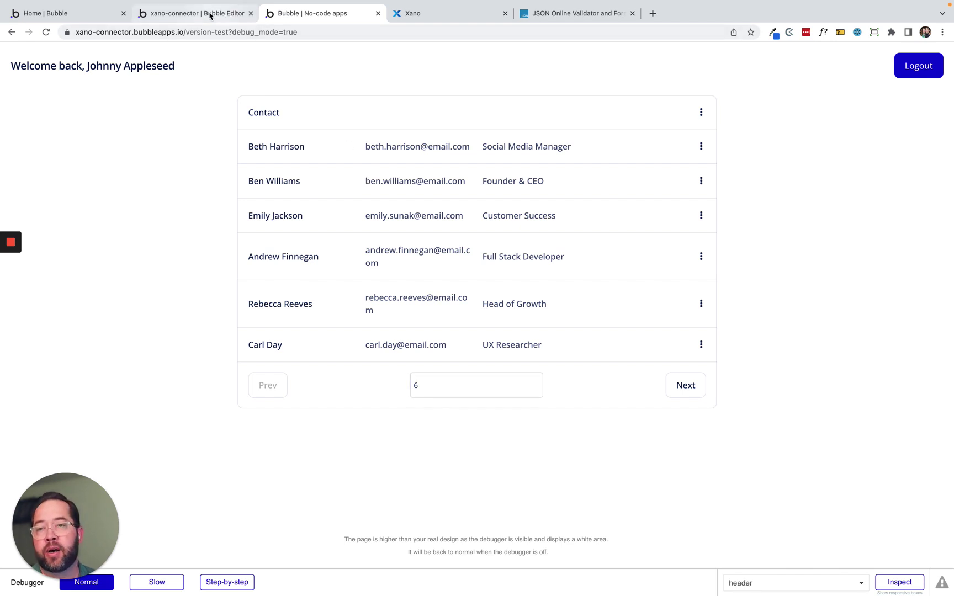
click(209, 14)
click(226, 69)
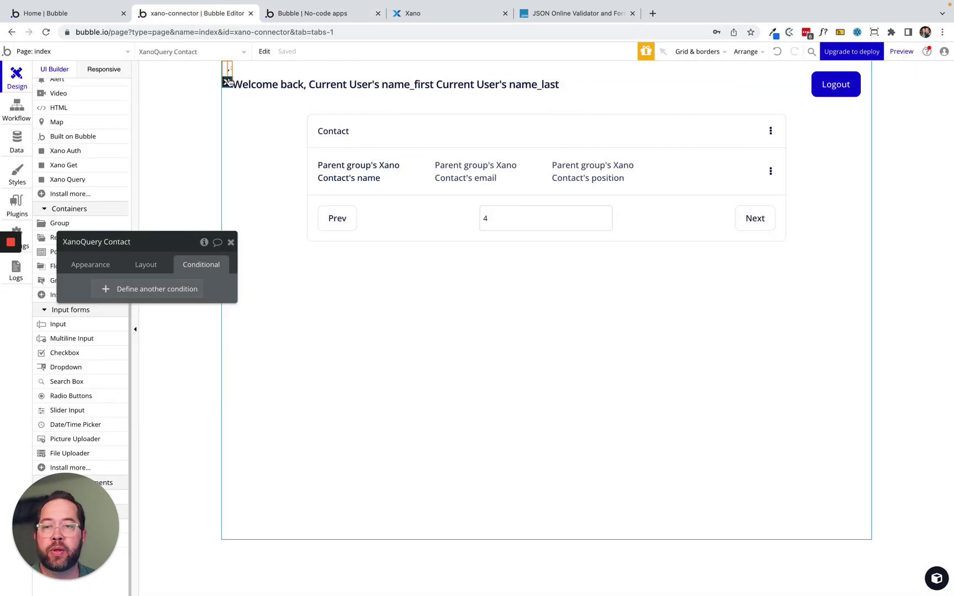
click(83, 266)
drag(98, 304, 481, 133)
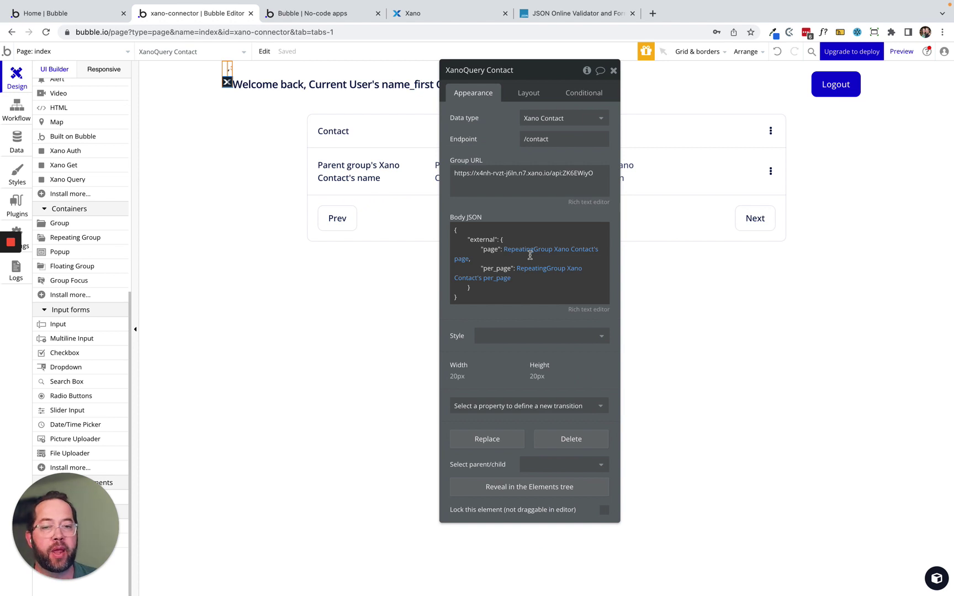
click(530, 252)
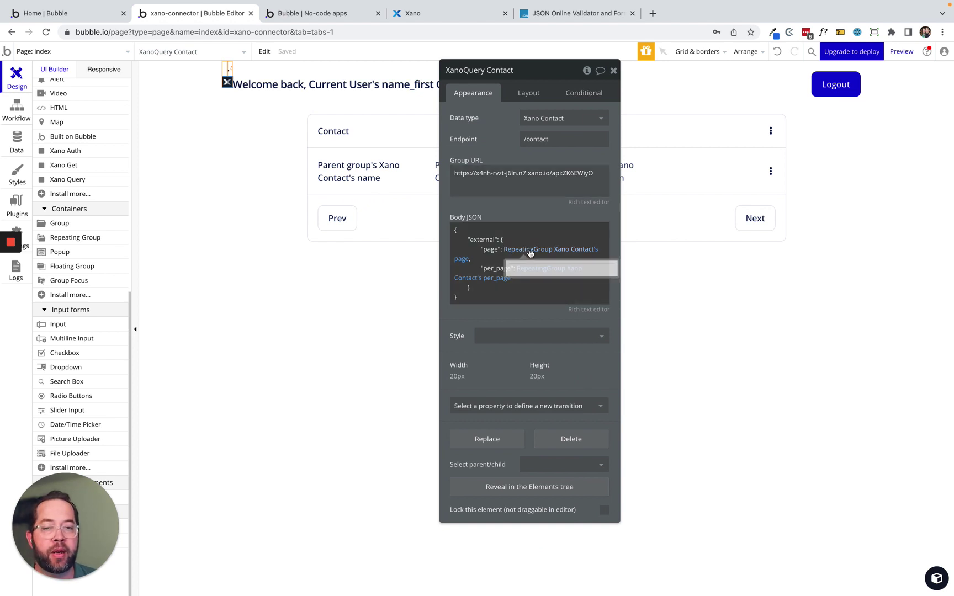
click(526, 274)
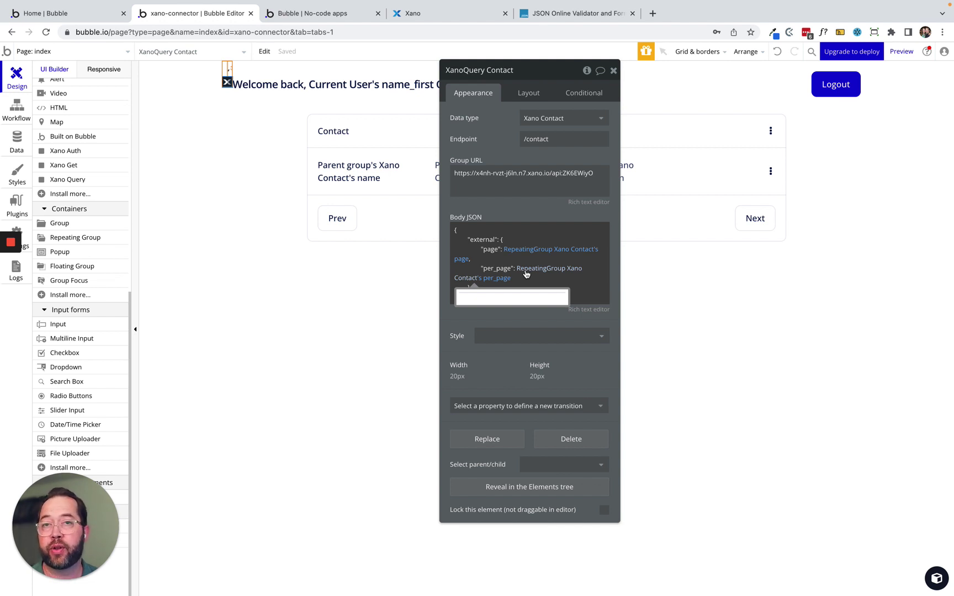
click(526, 274)
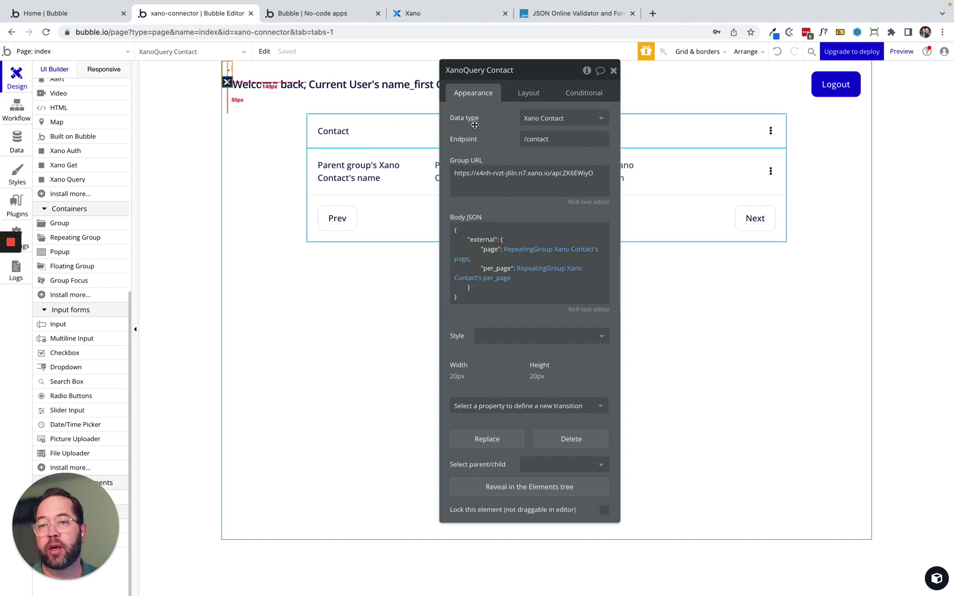
drag(490, 207, 307, 231)
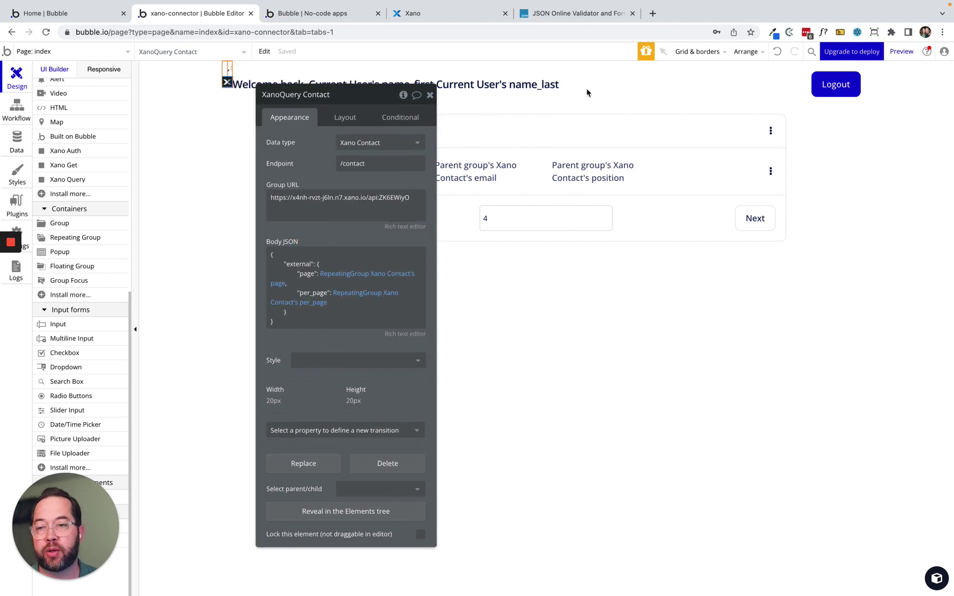
click(828, 87)
Duplicate the Logout button and relabel the copy 'Refresh'.
key(super+c)
key(super+v)
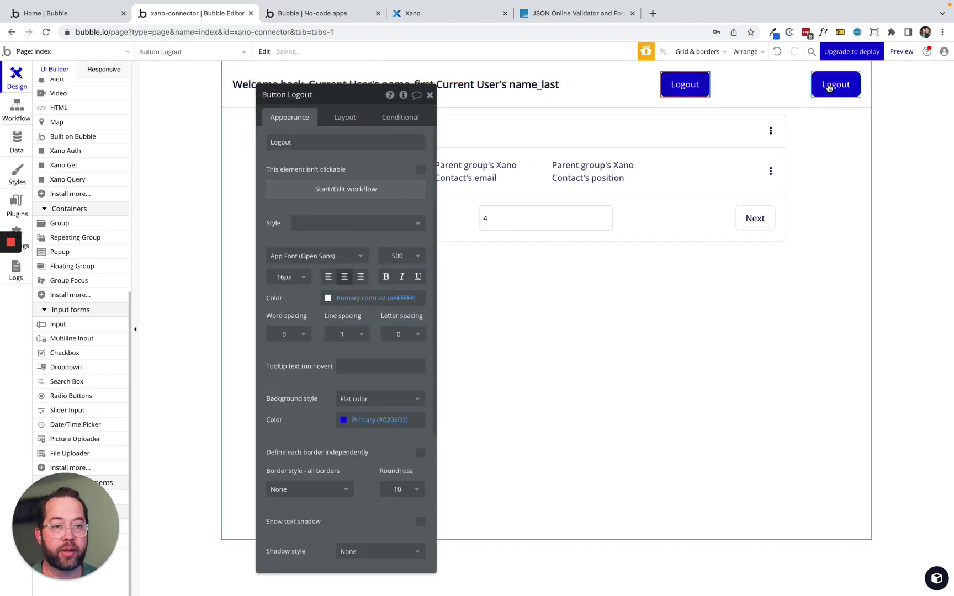
click(316, 143)
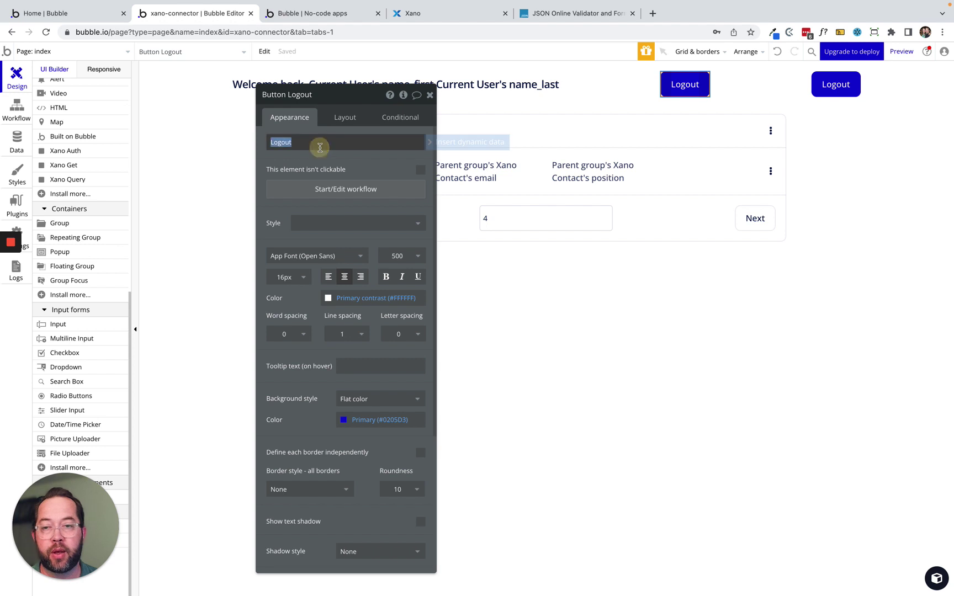
text(Refresh)
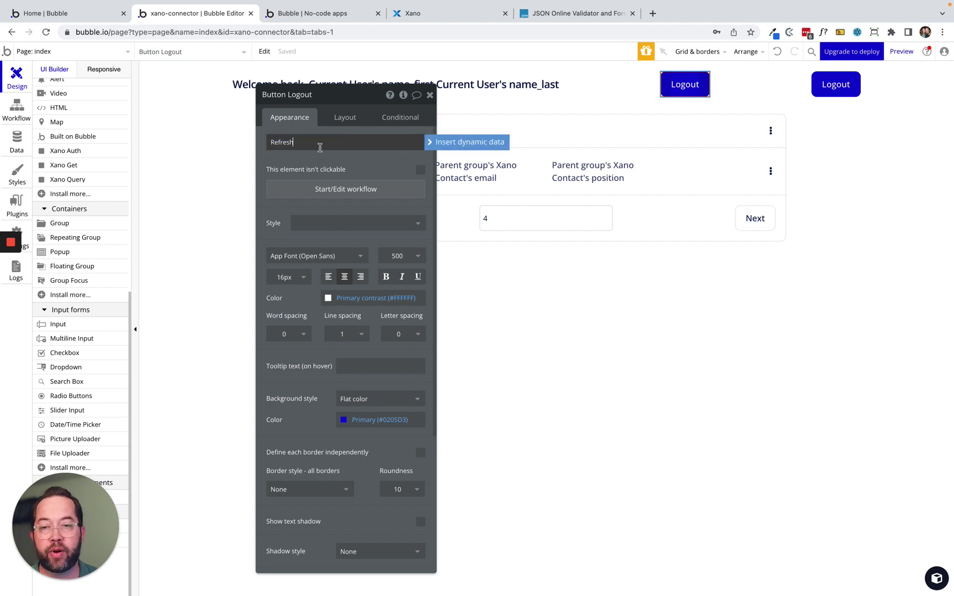
click(333, 164)
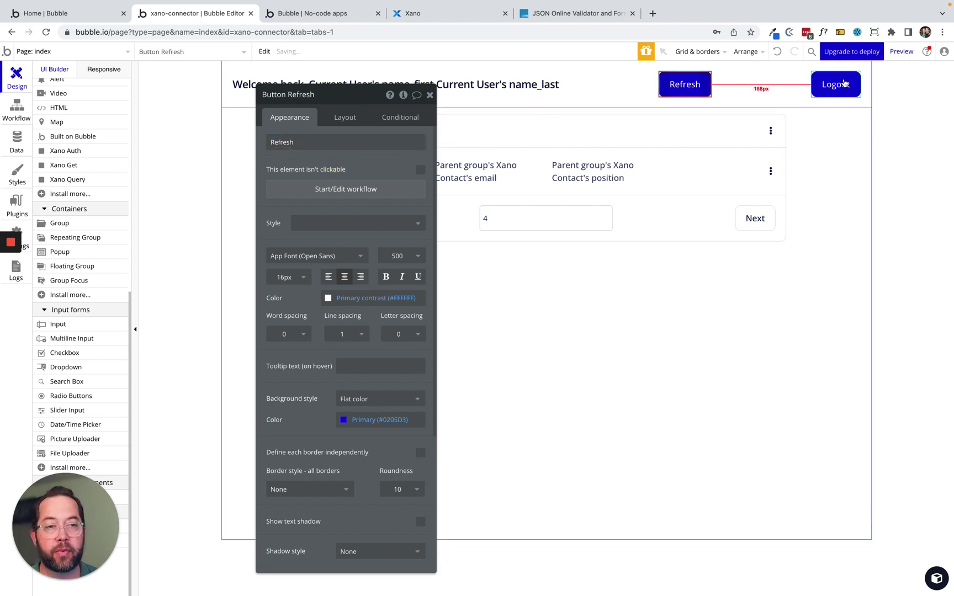
Check the original Logout button's workflow, then select the new Refresh button.
click(839, 84)
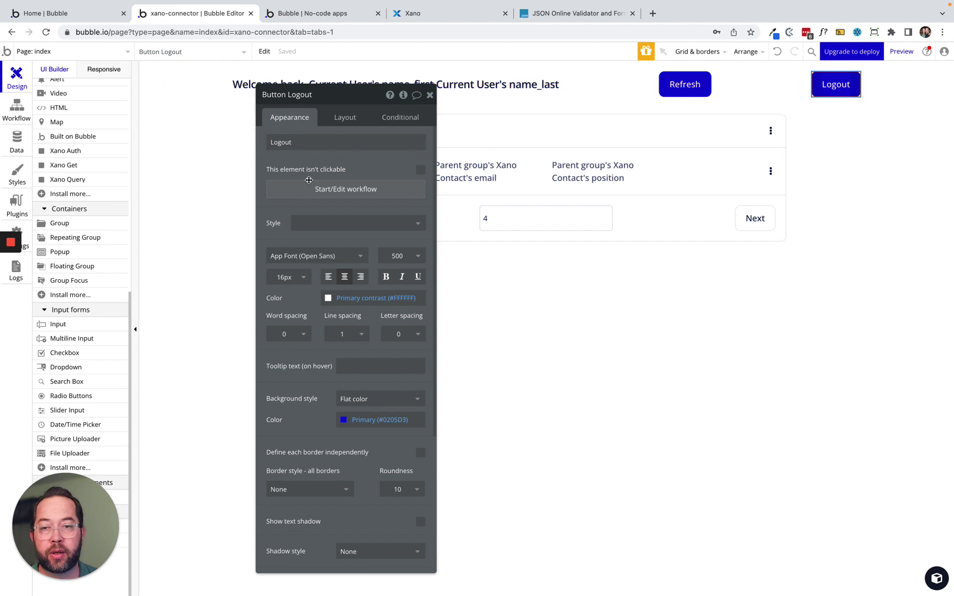
click(310, 188)
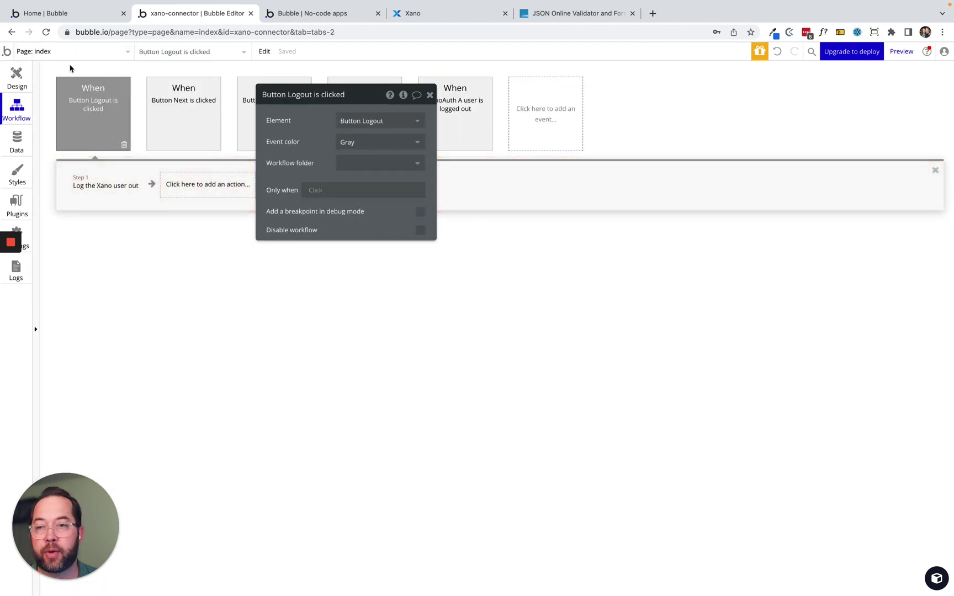
click(17, 75)
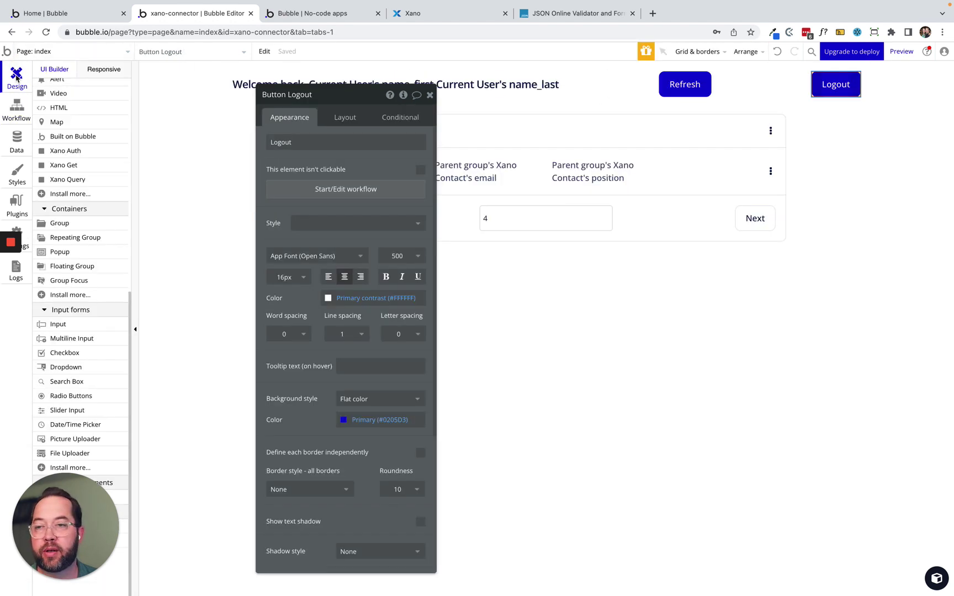
click(692, 82)
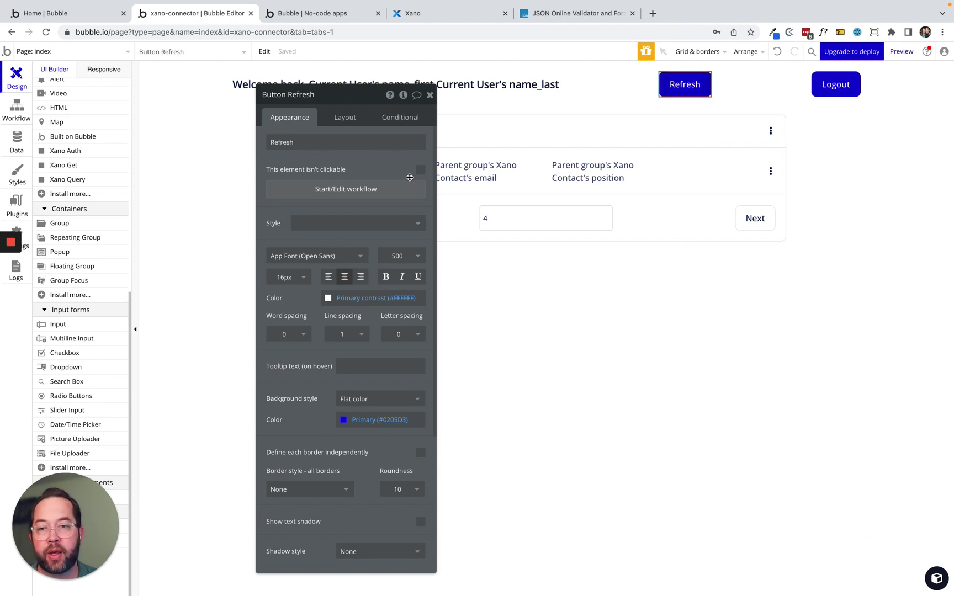
Give the Refresh button a click workflow whose action refreshes data for XanoQuery Contact.
click(325, 190)
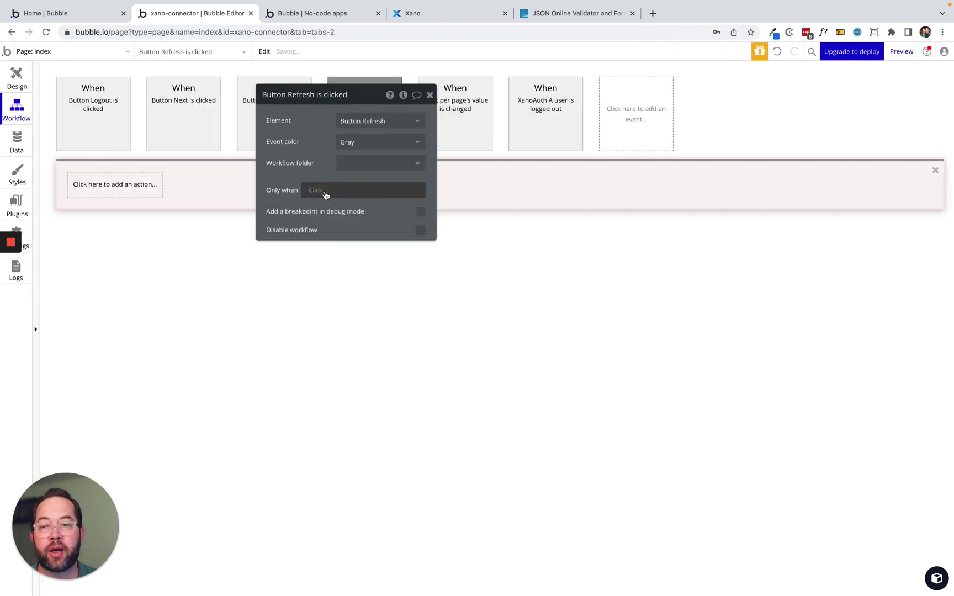
click(103, 184)
text(refrs)
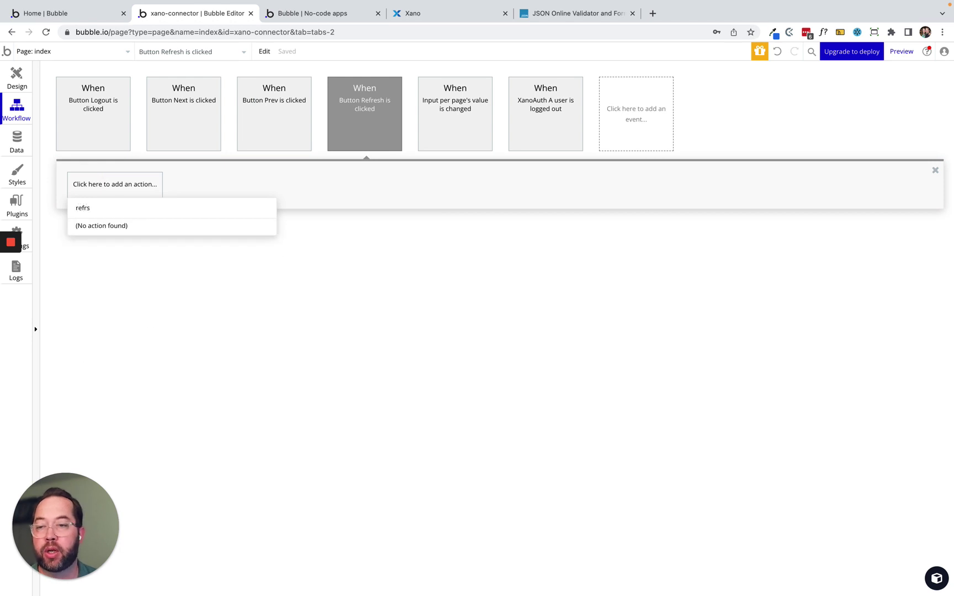
key(BackSpace)
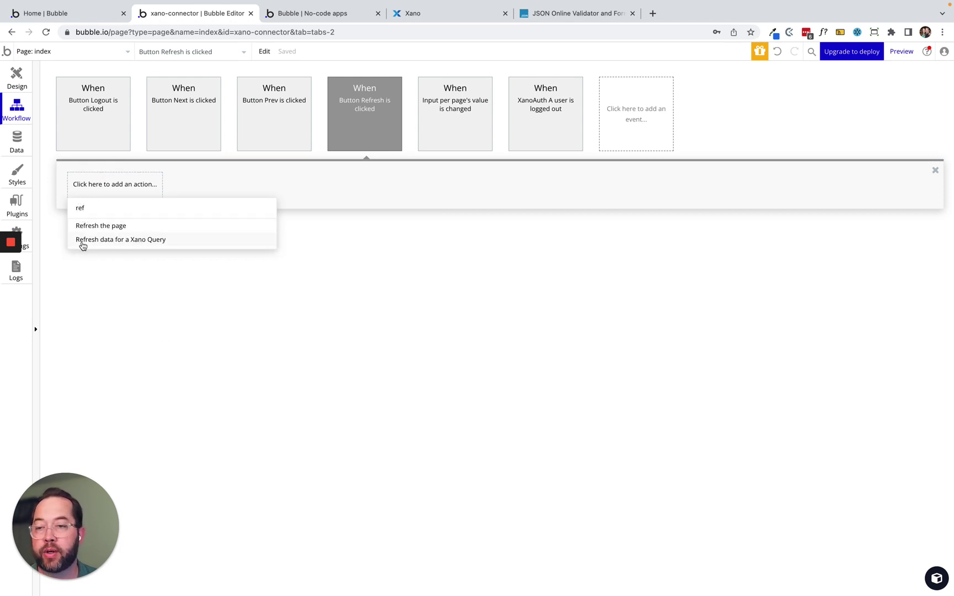
click(132, 243)
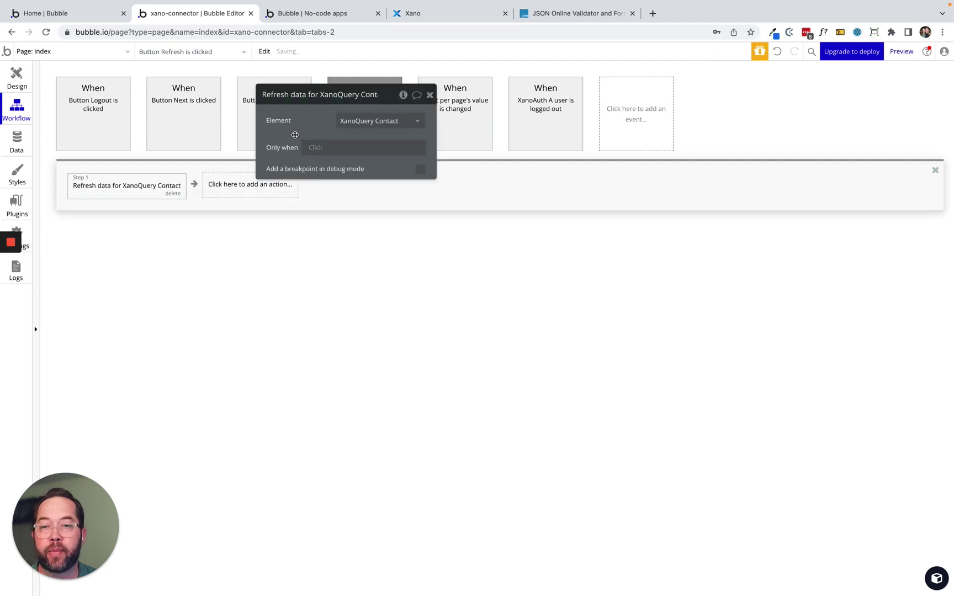
drag(294, 134, 114, 243)
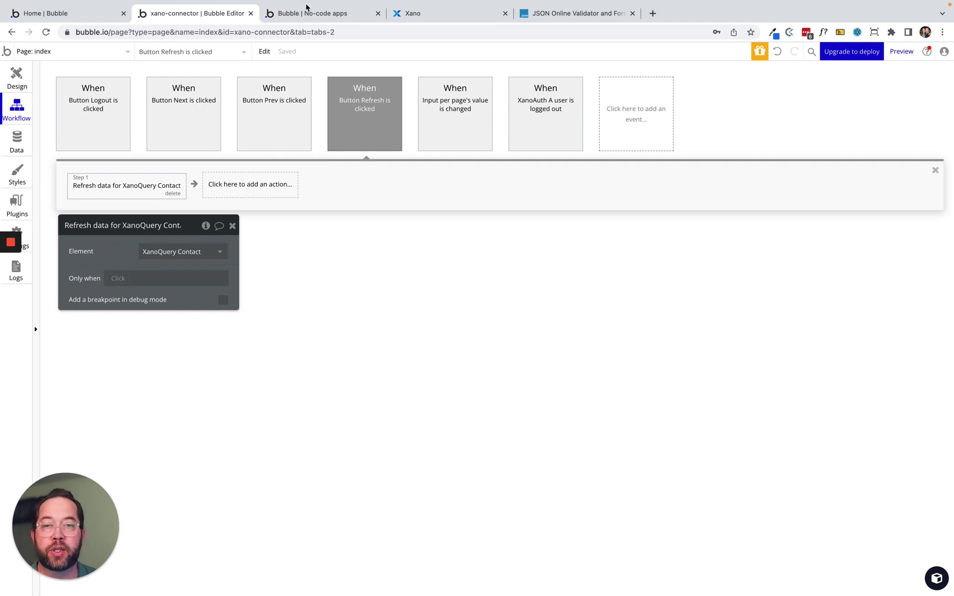
click(307, 13)
In Xano's contact table, extend the second contact's name with 'jamin' to its full first name.
click(283, 52)
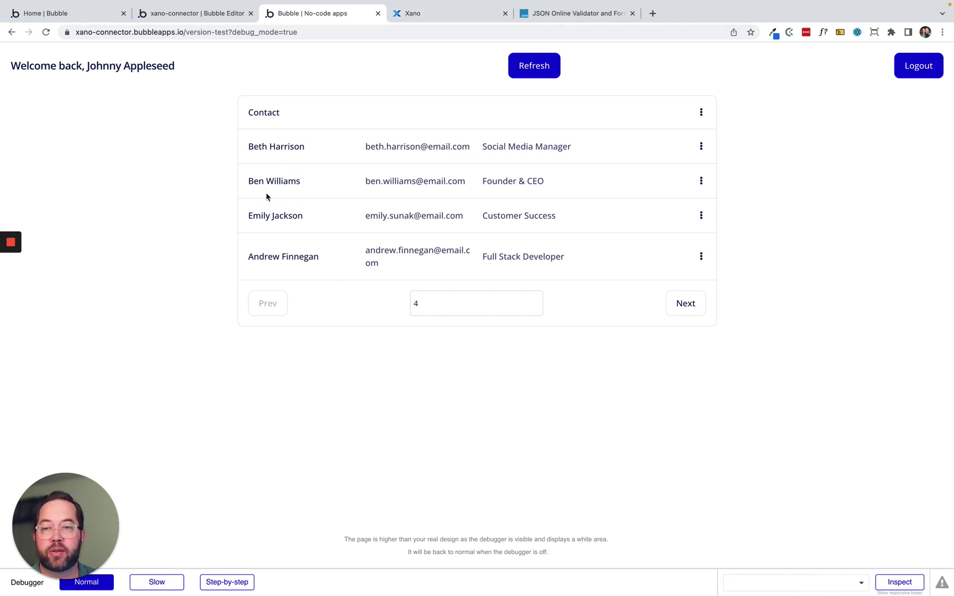
click(439, 16)
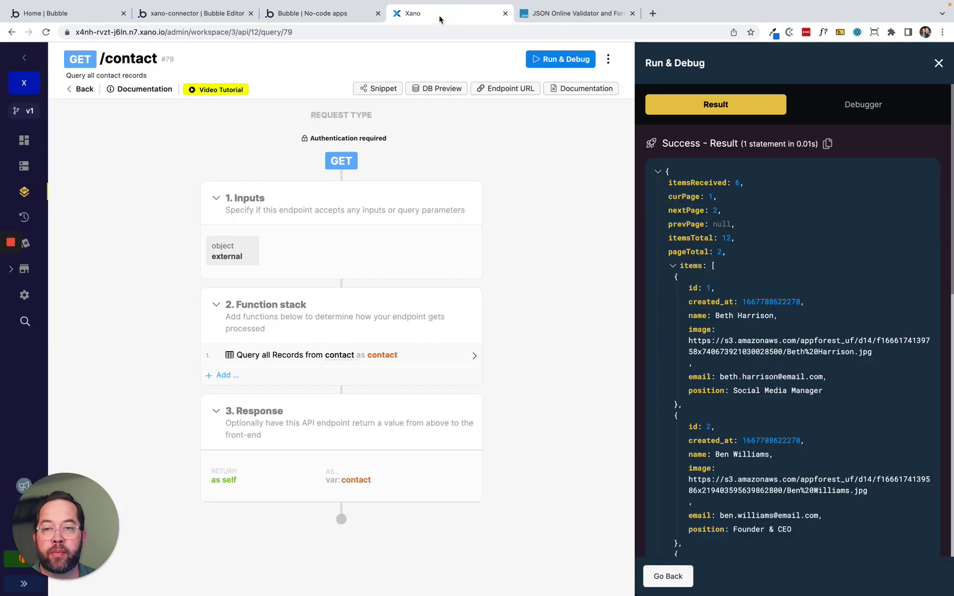
click(24, 165)
click(256, 174)
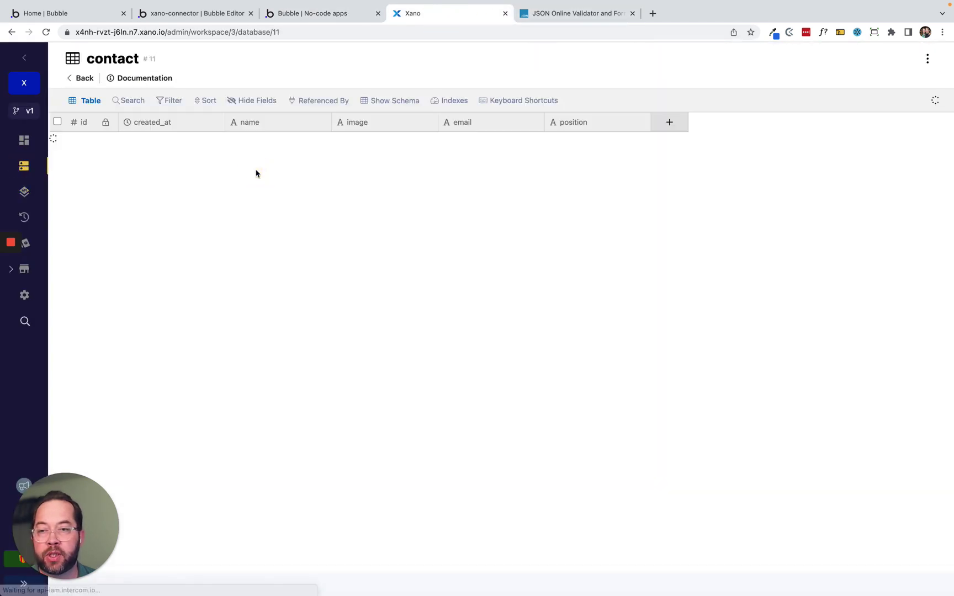
click(247, 161)
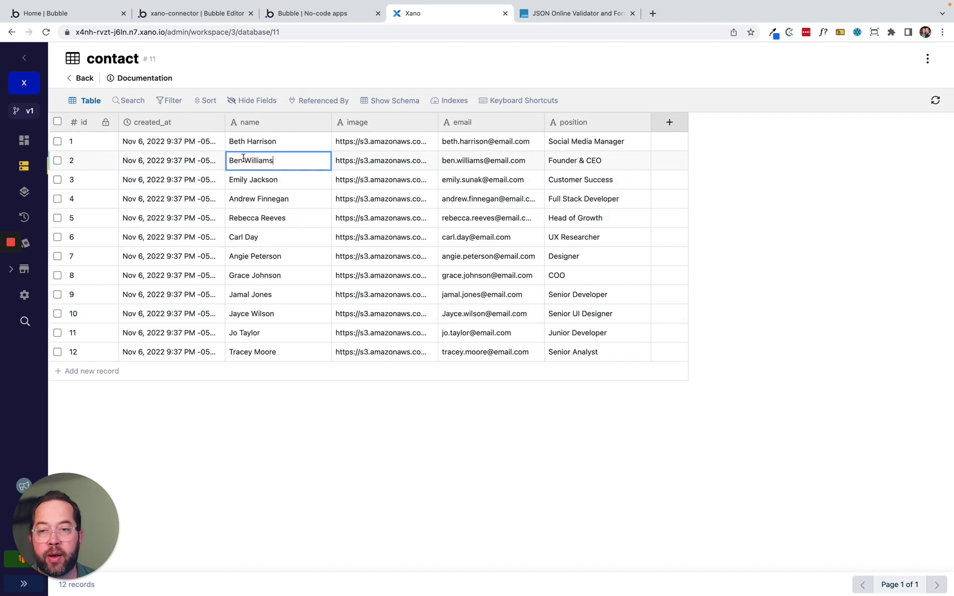
text(jamin)
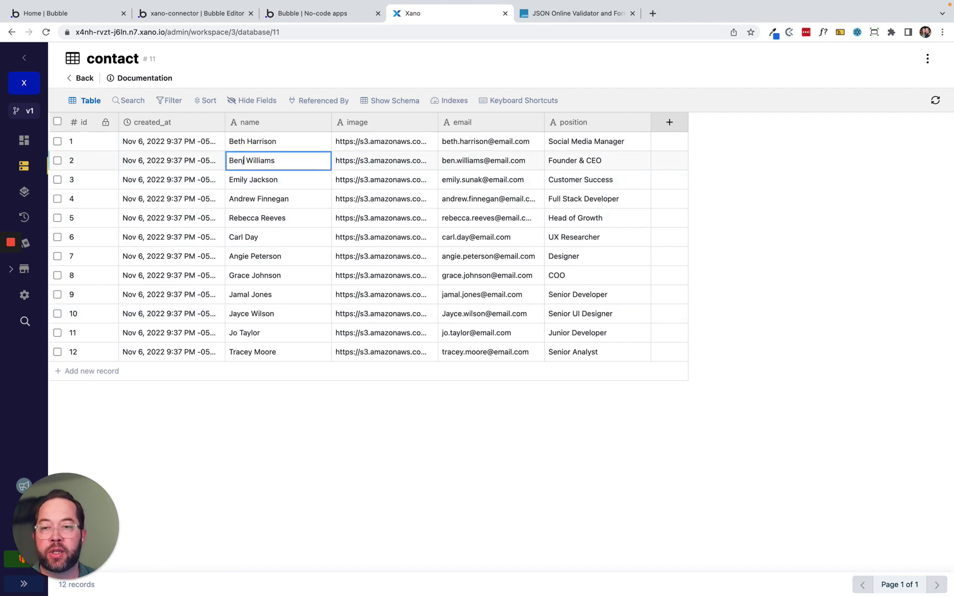
key(Return)
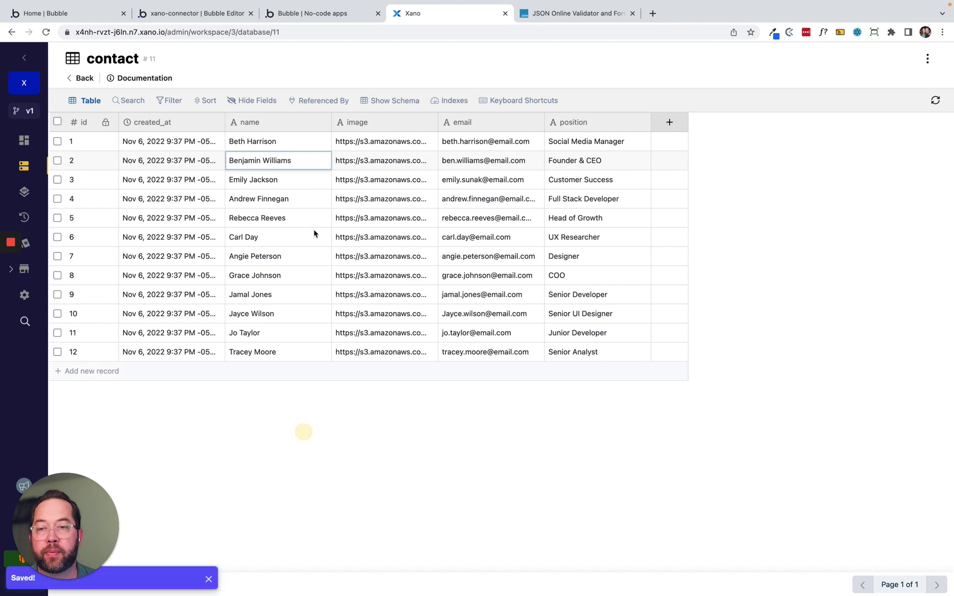
click(296, 13)
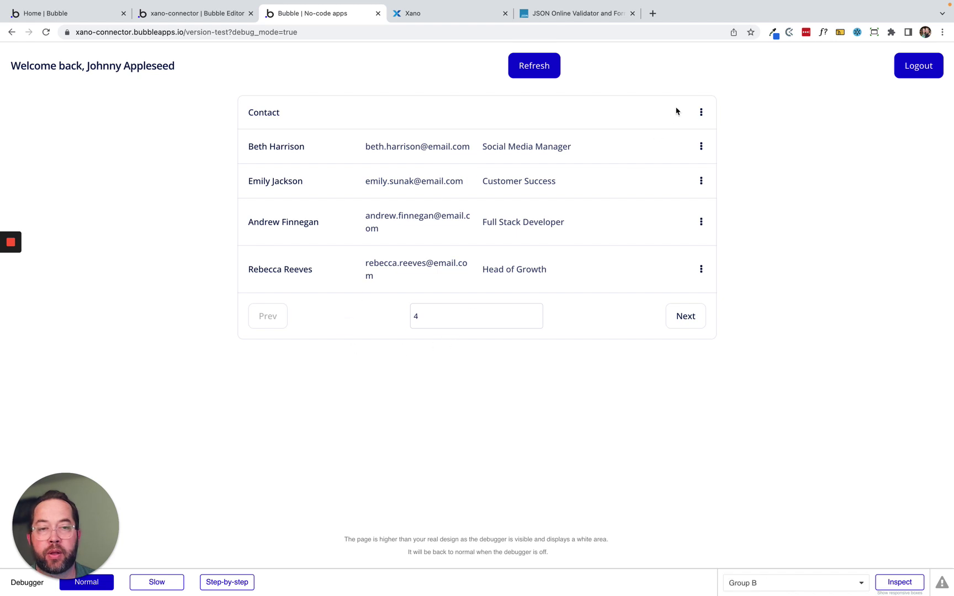
Page forward twice and back twice through the preview's contacts to find the renamed contact.
click(690, 318)
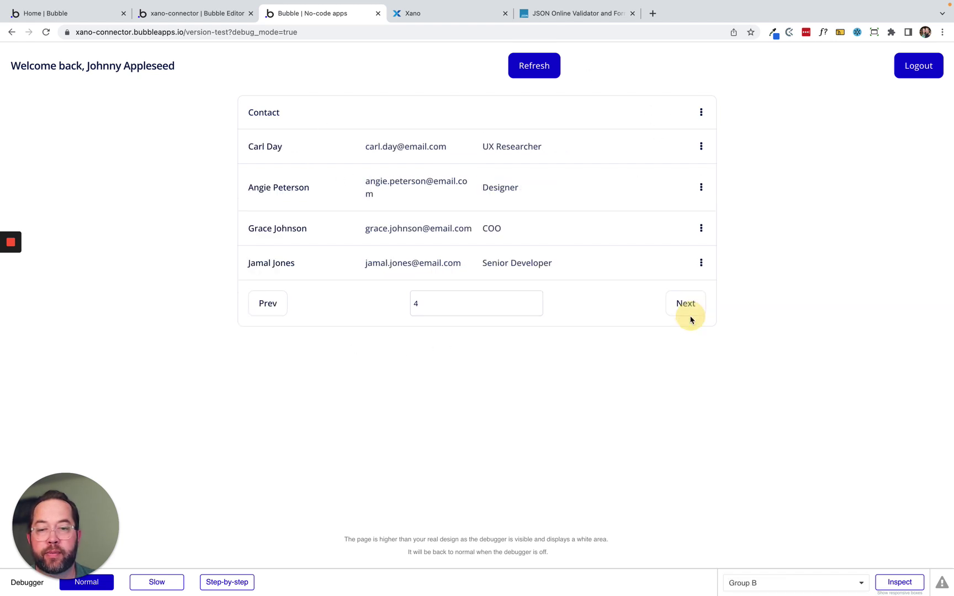
click(687, 304)
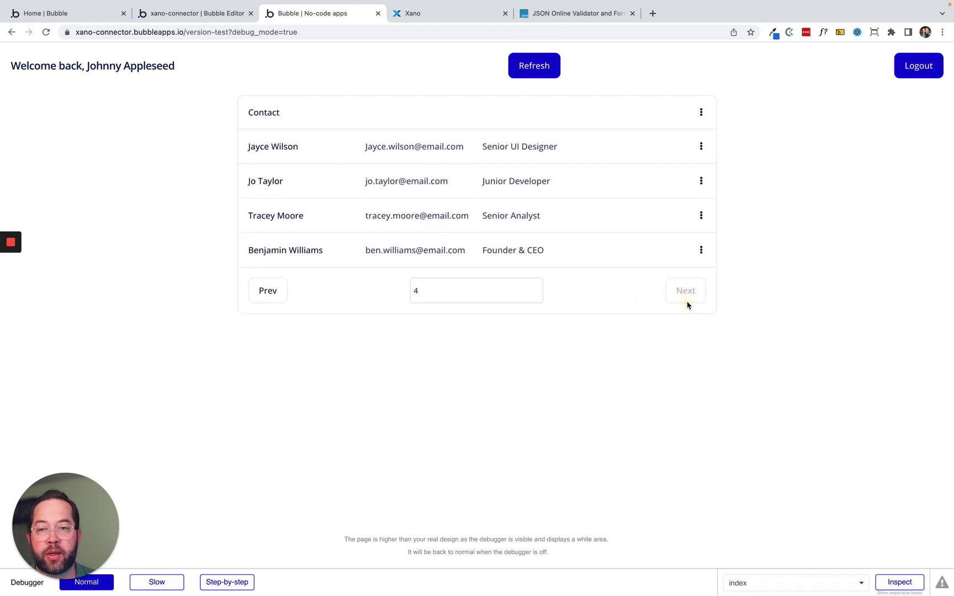
click(267, 294)
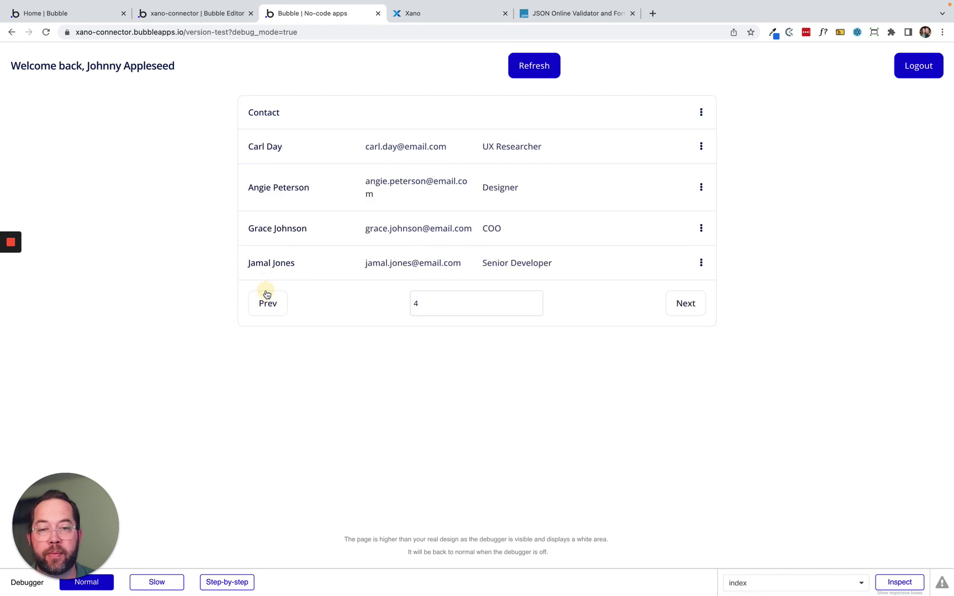
click(267, 294)
click(414, 14)
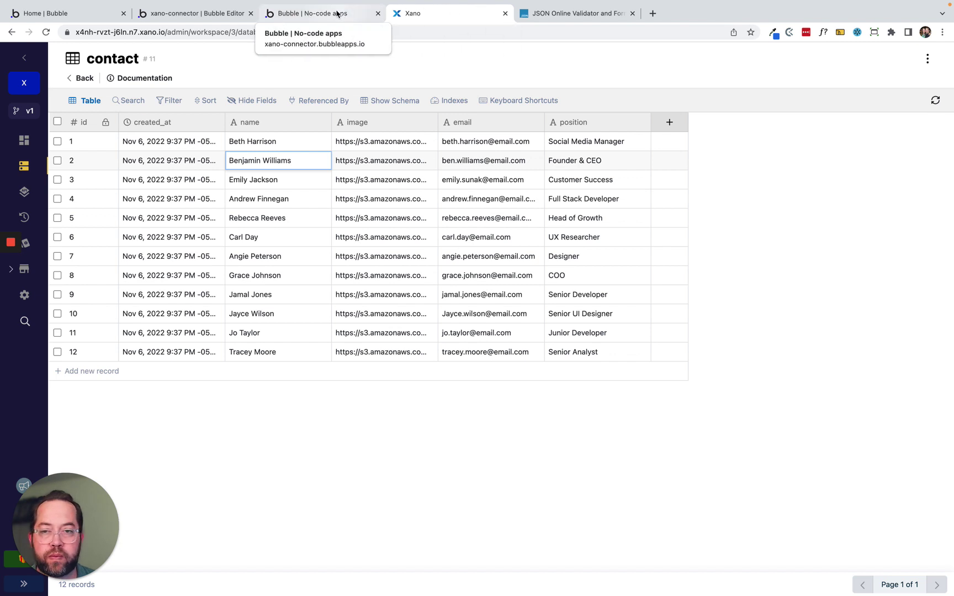
Open the Query all Records step of the GET /contact endpoint in the Contacts API.
click(335, 14)
click(421, 13)
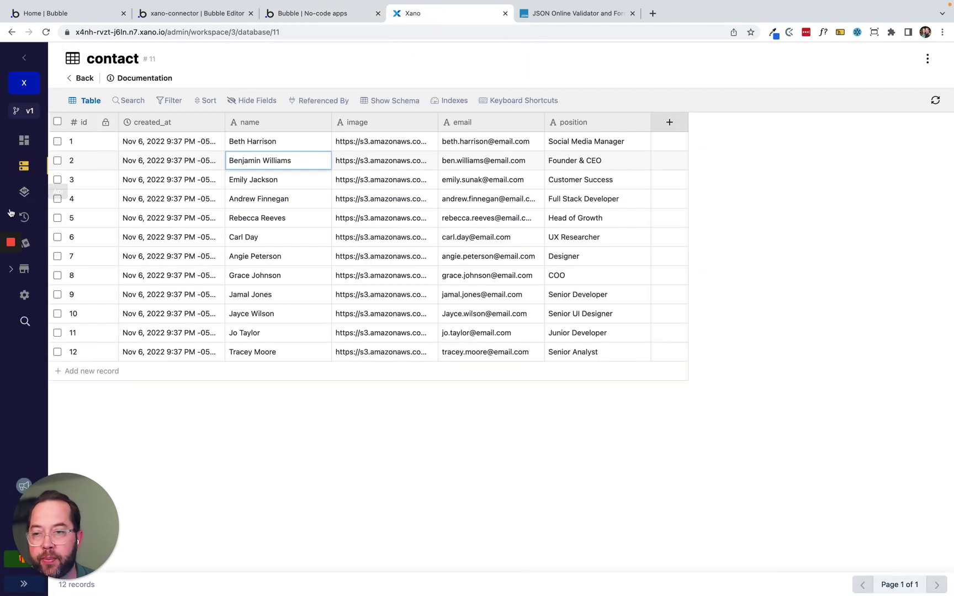
click(23, 191)
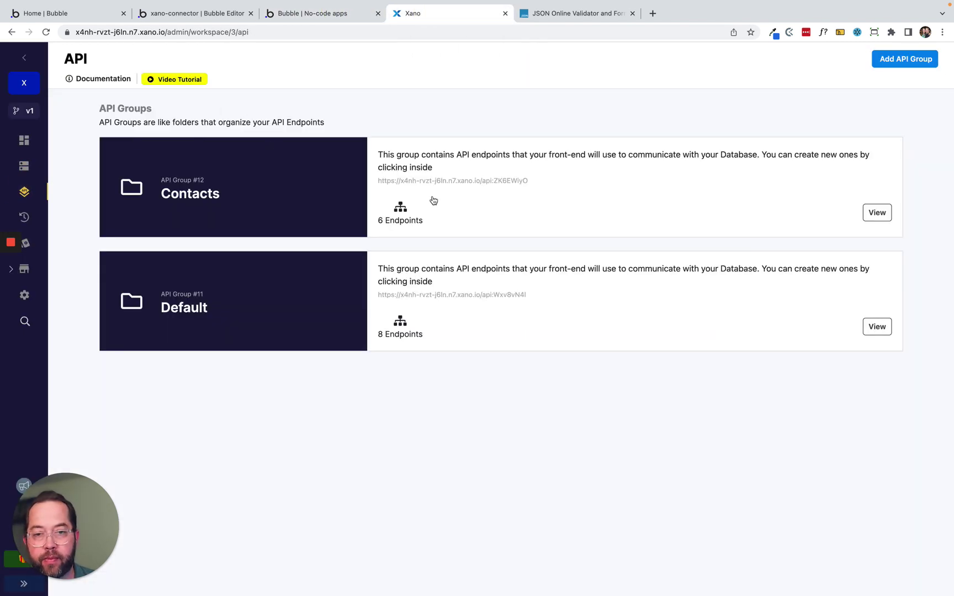
click(433, 200)
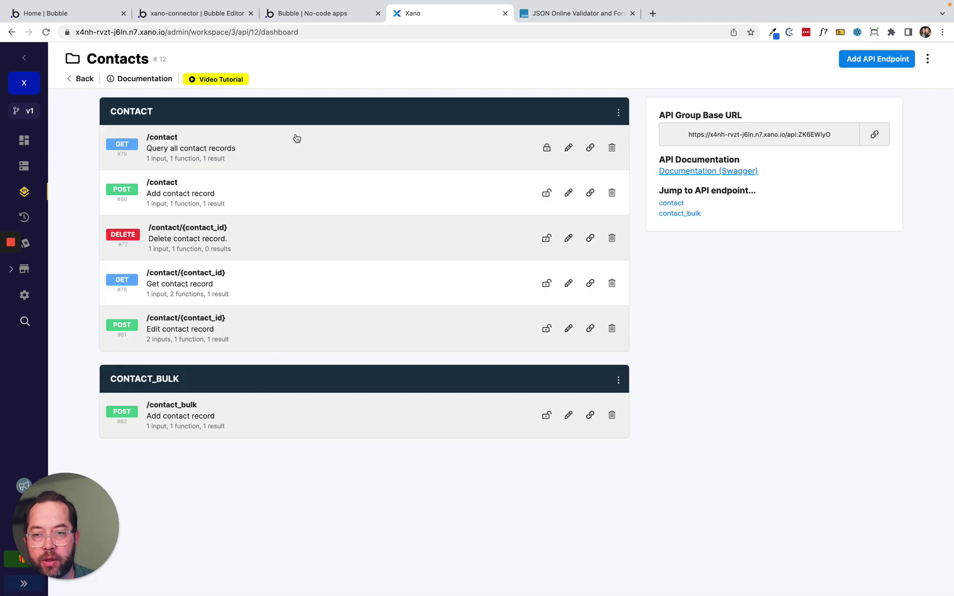
click(289, 158)
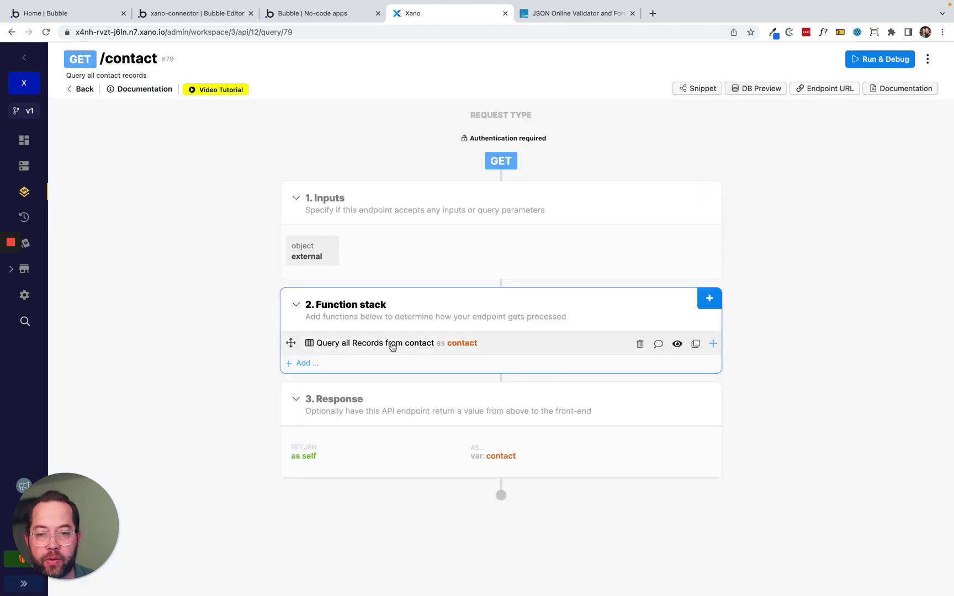
click(391, 346)
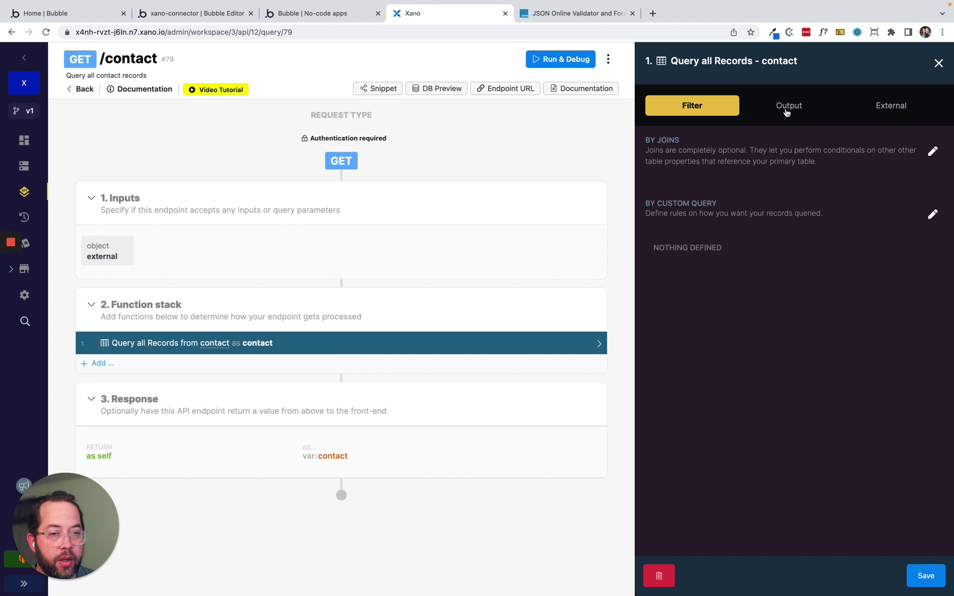
Add an ascending sort on contact.name to the query's return settings and save it.
click(787, 111)
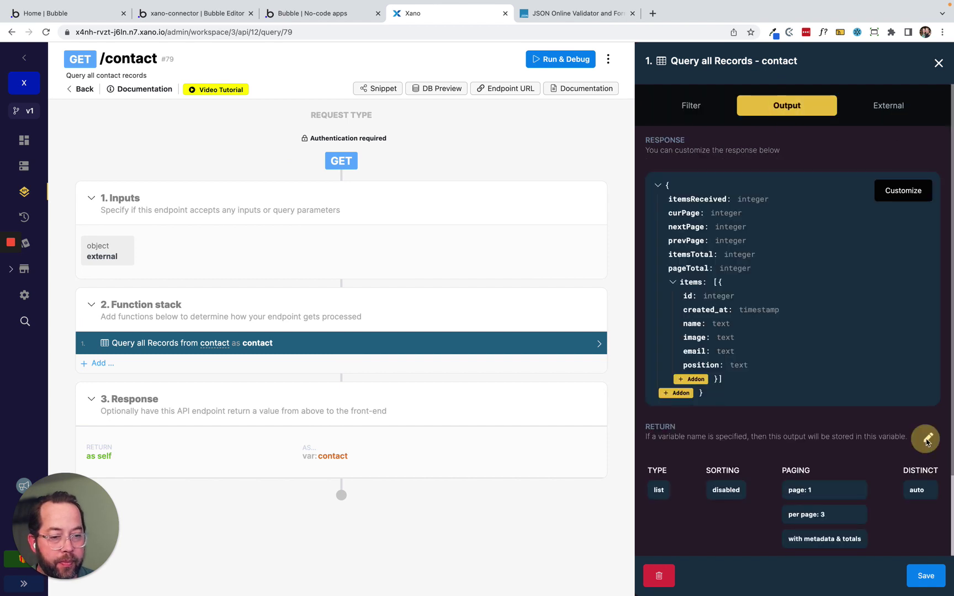
click(927, 438)
click(740, 189)
click(765, 204)
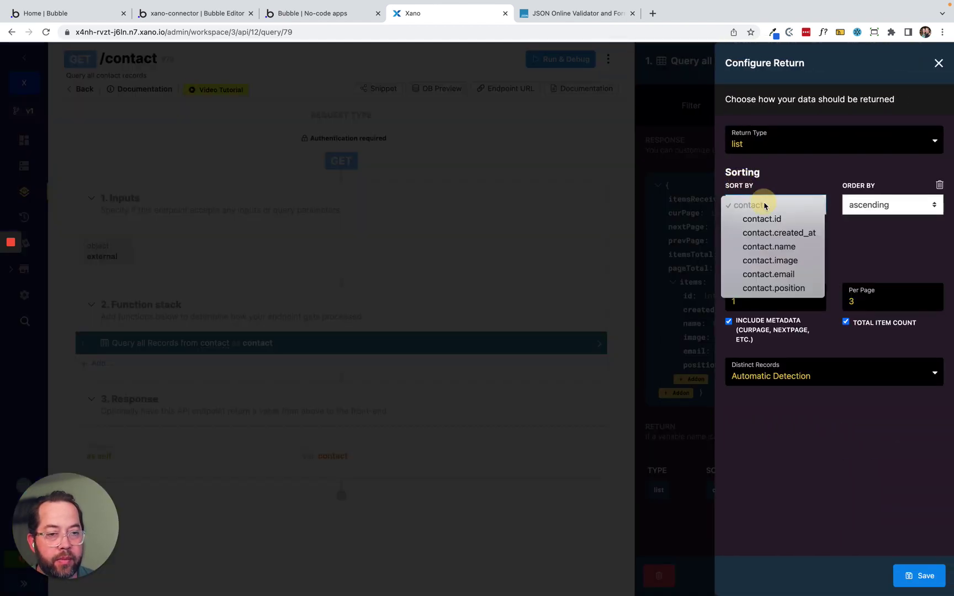
click(764, 248)
click(919, 572)
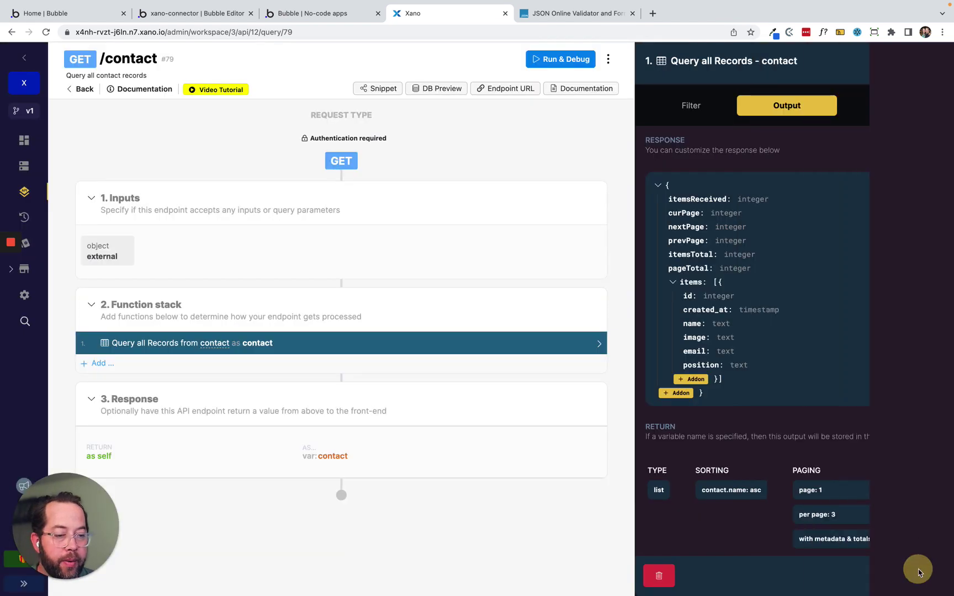
click(919, 574)
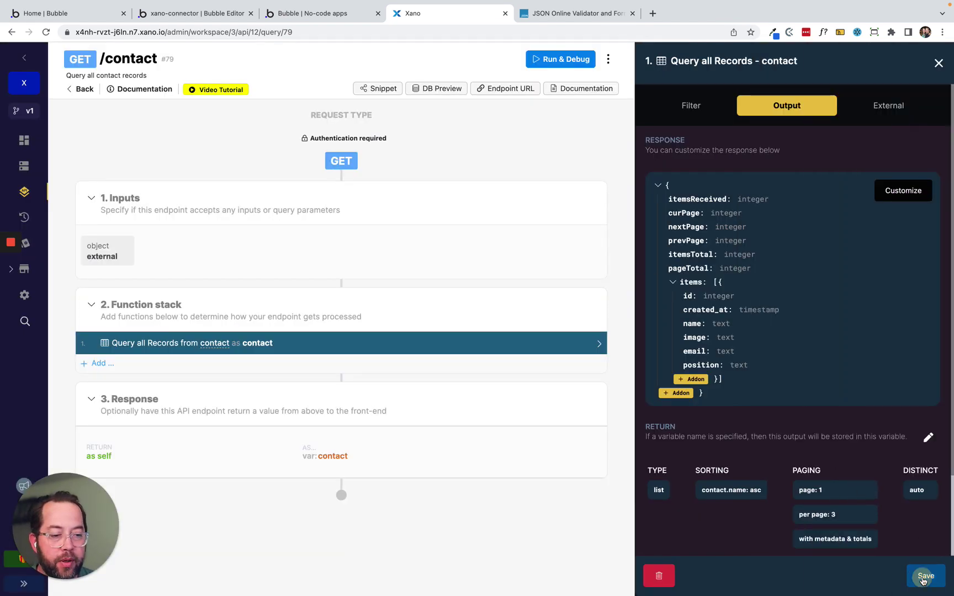
Check the contacts list in the Bubble app preview.
mouse_move(235, 6)
click(200, 42)
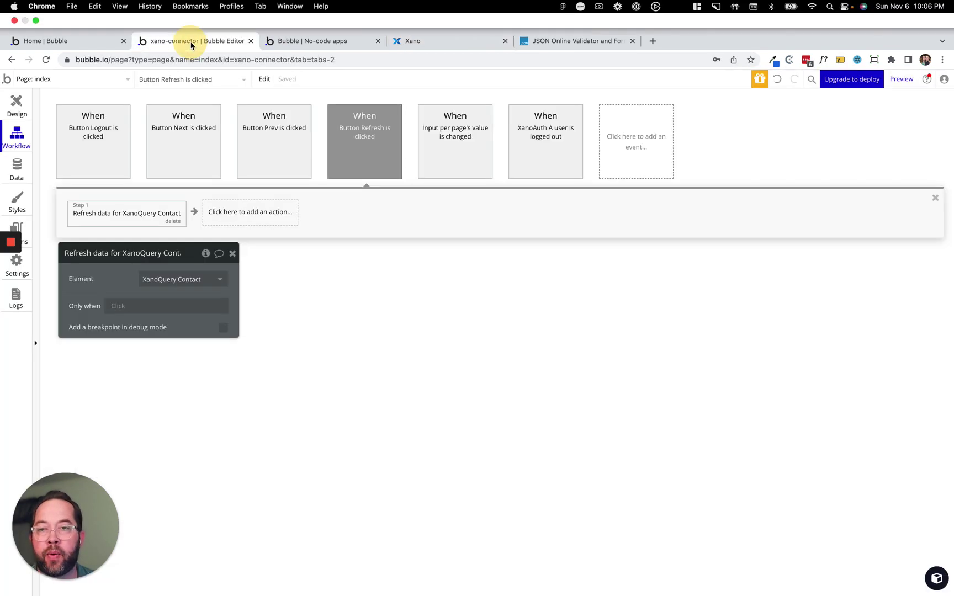
click(304, 41)
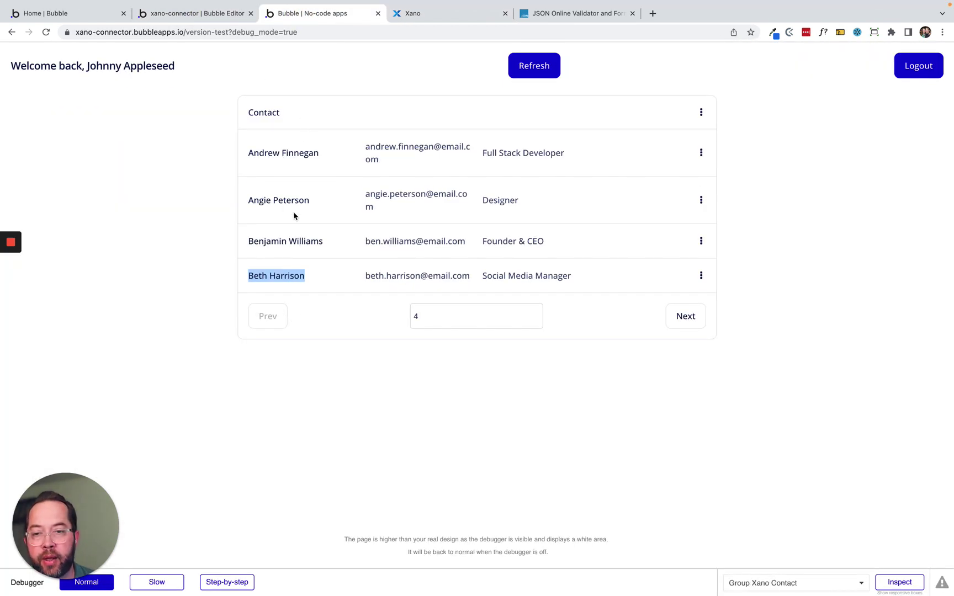
click(294, 243)
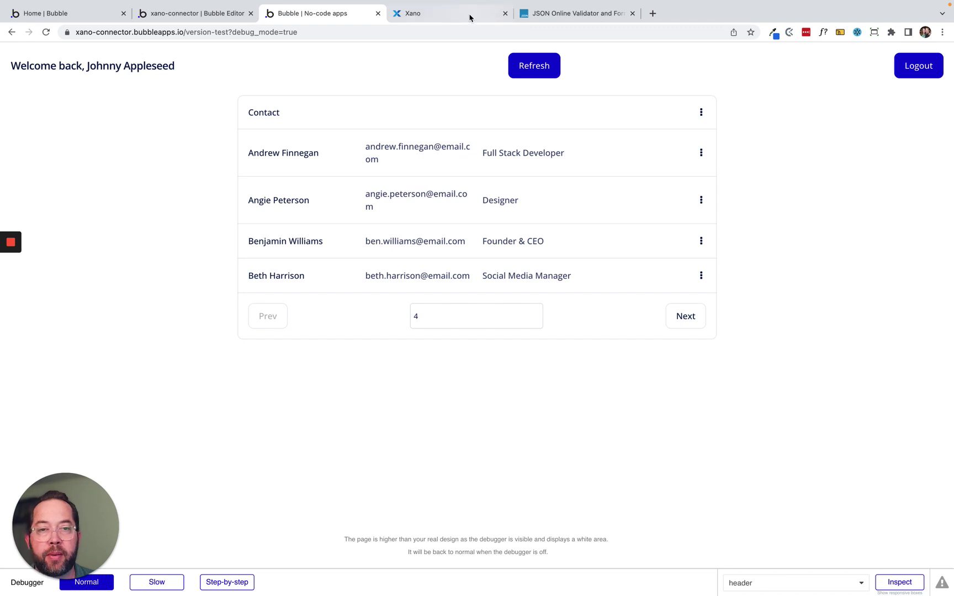
Shorten contact record 2's name in Xano's contact table back to a nickname and save.
click(471, 16)
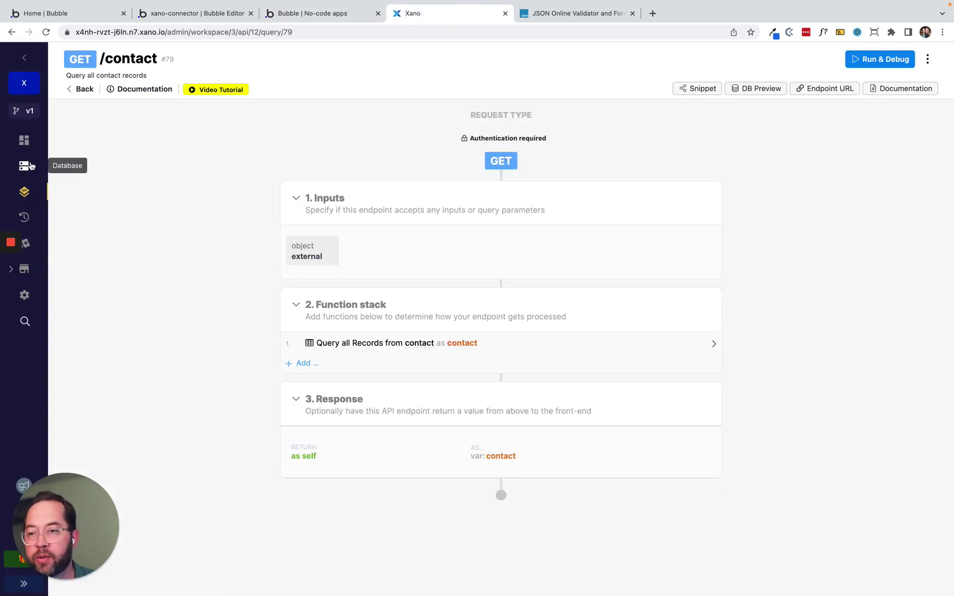
click(24, 165)
click(203, 174)
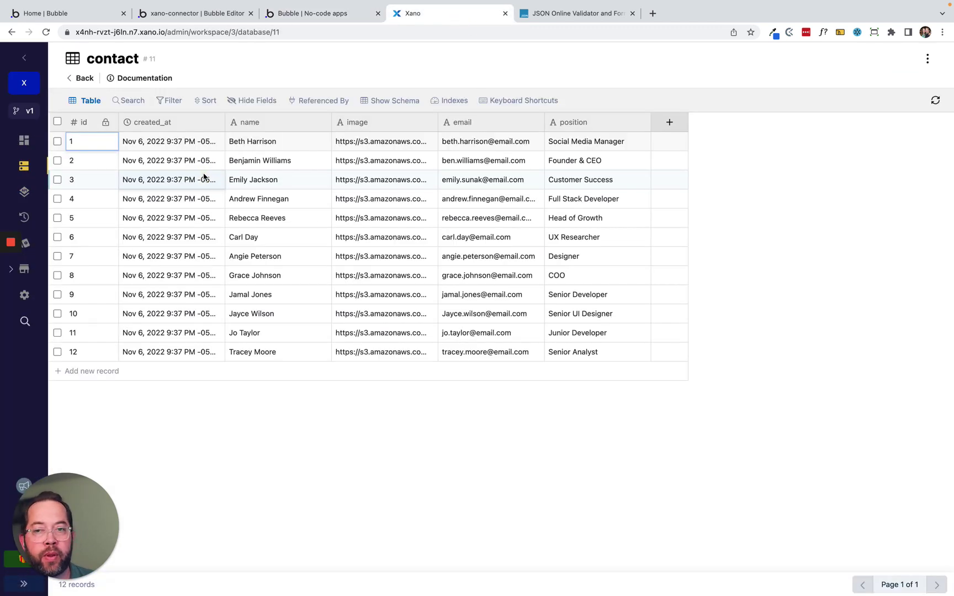
click(257, 162)
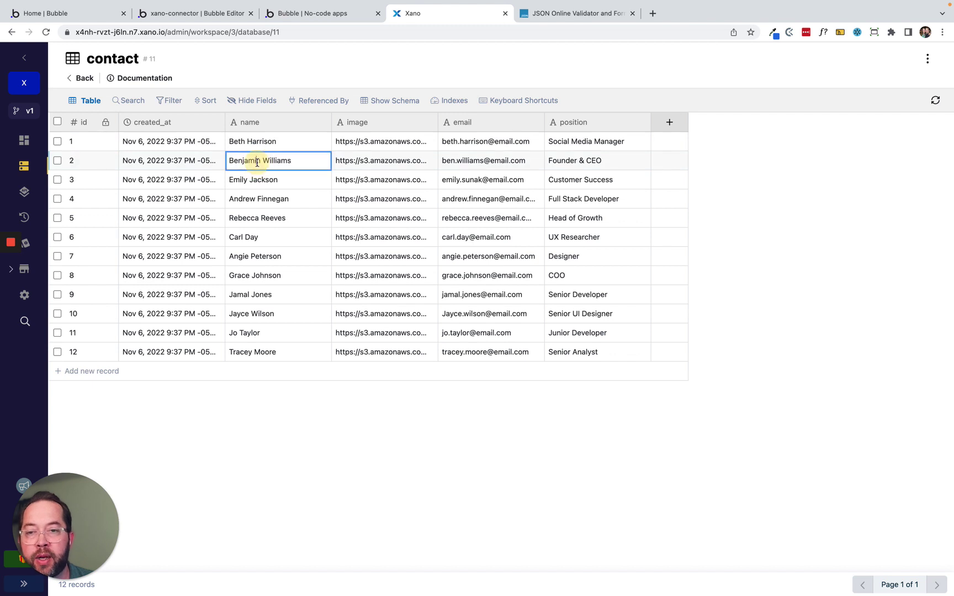
click(260, 161)
key(BackSpace)
key(BackSpace)
key(BackSpace)
key(BackSpace)
key(BackSpace)
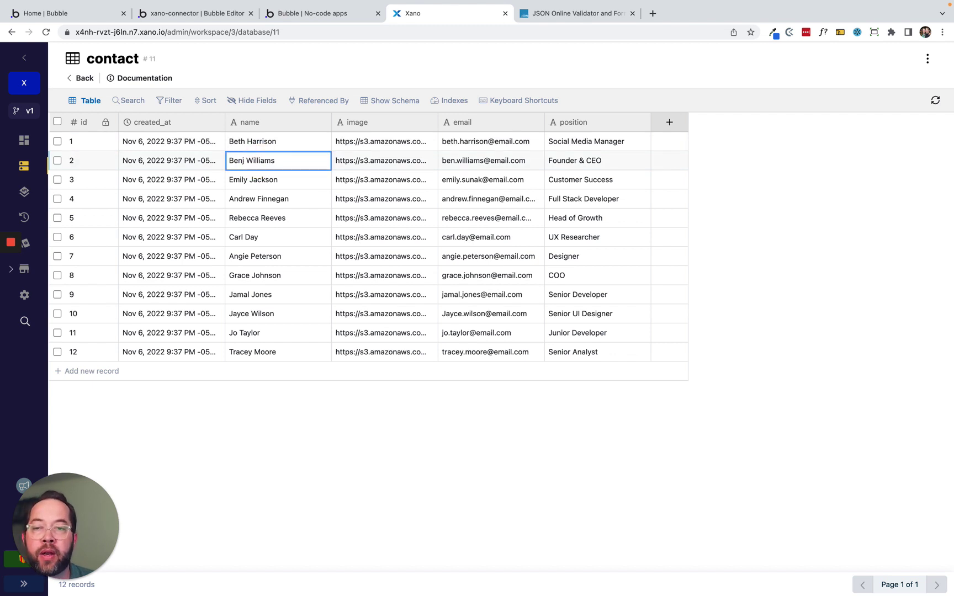
click(336, 524)
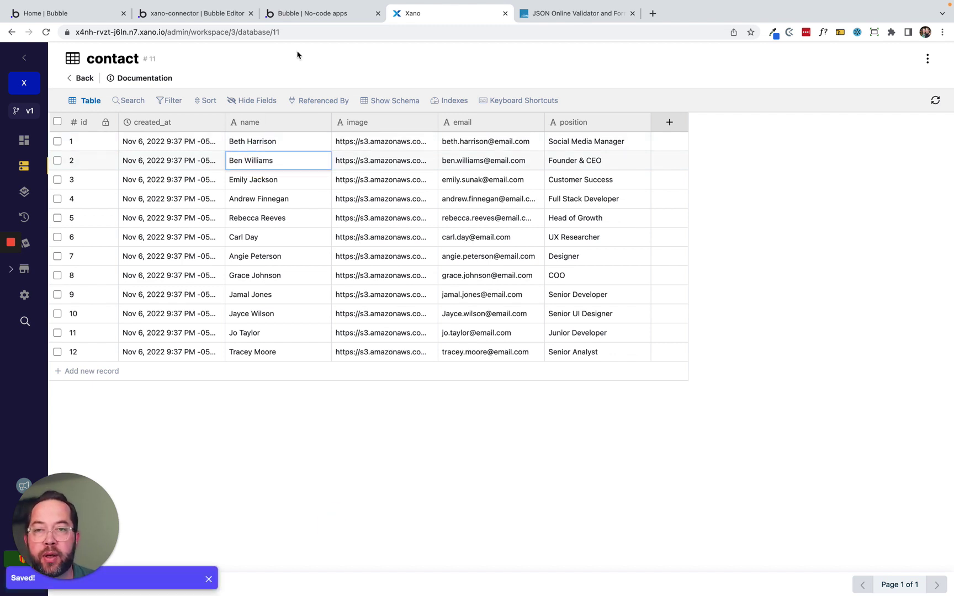
click(309, 13)
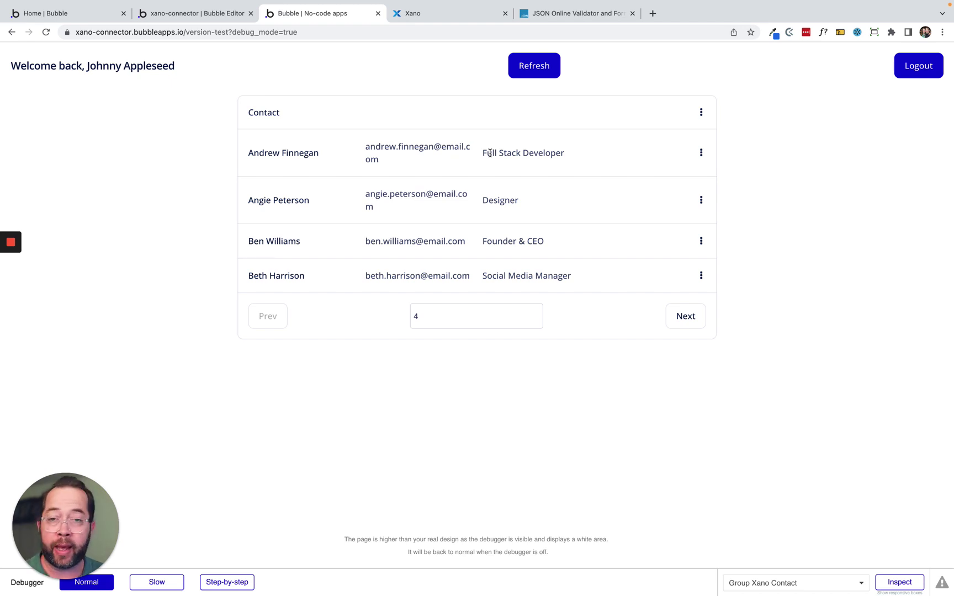
Return to the Bubble editor's Refresh-click workflow after the preview shows contacts sorted by name.
click(196, 13)
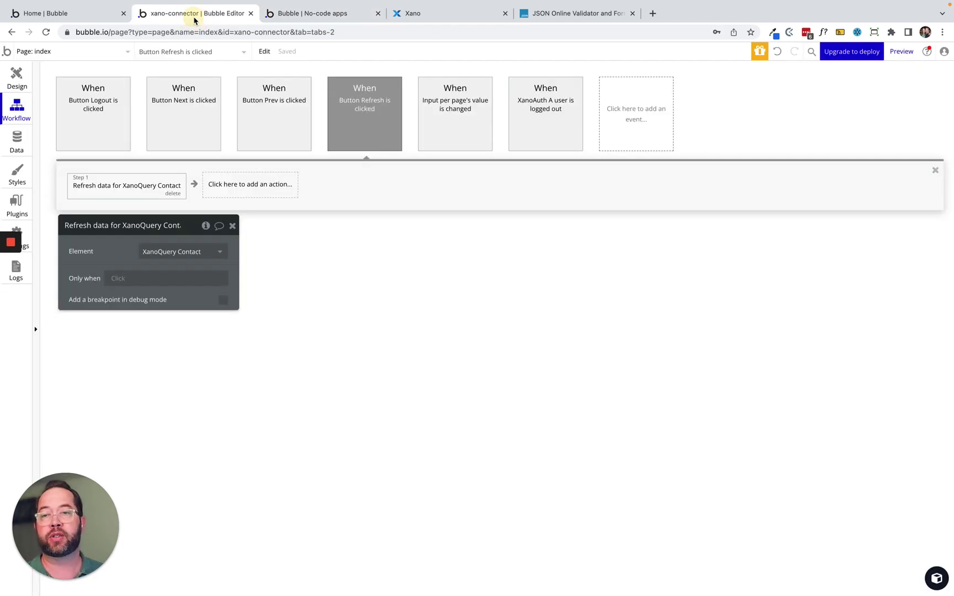
Place a Popup from the Containers list on the page with Xano Contact as its content type.
click(16, 75)
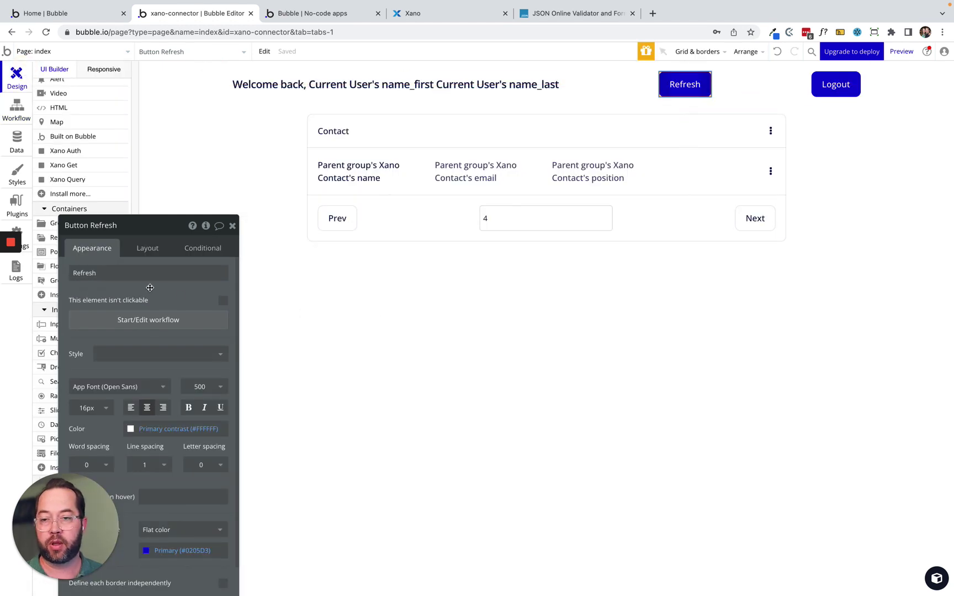
drag(151, 287, 612, 279)
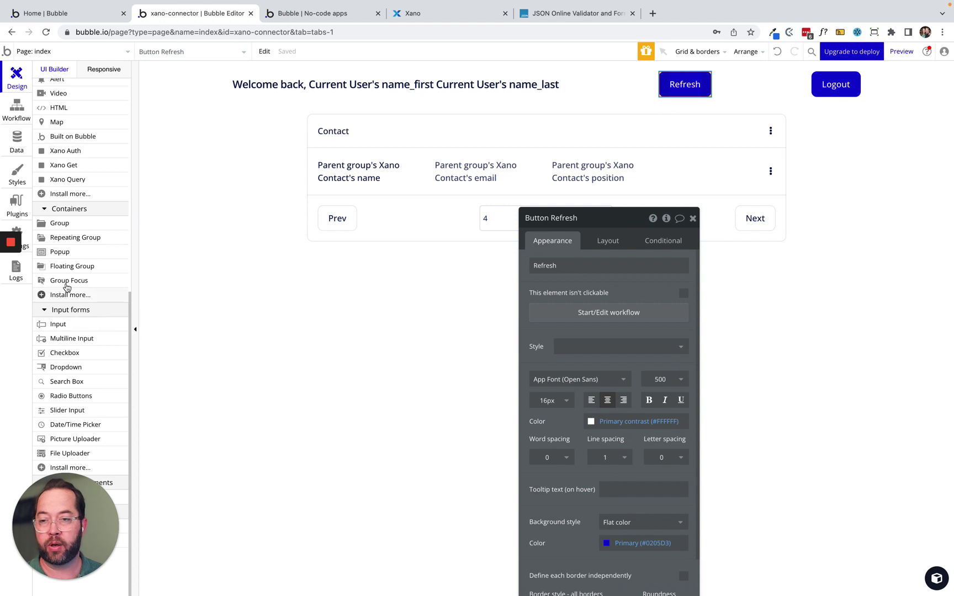
click(61, 252)
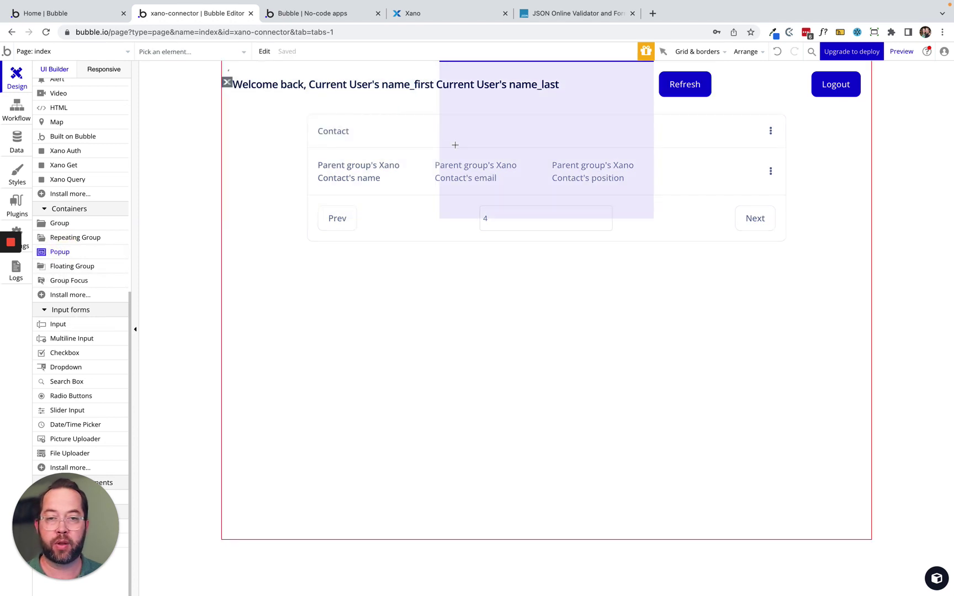
click(451, 156)
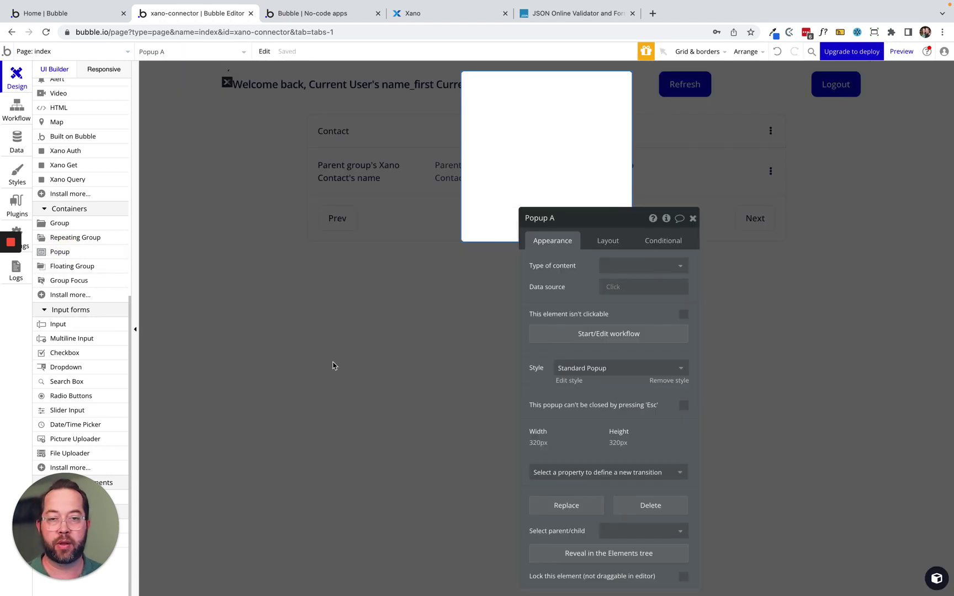
click(630, 265)
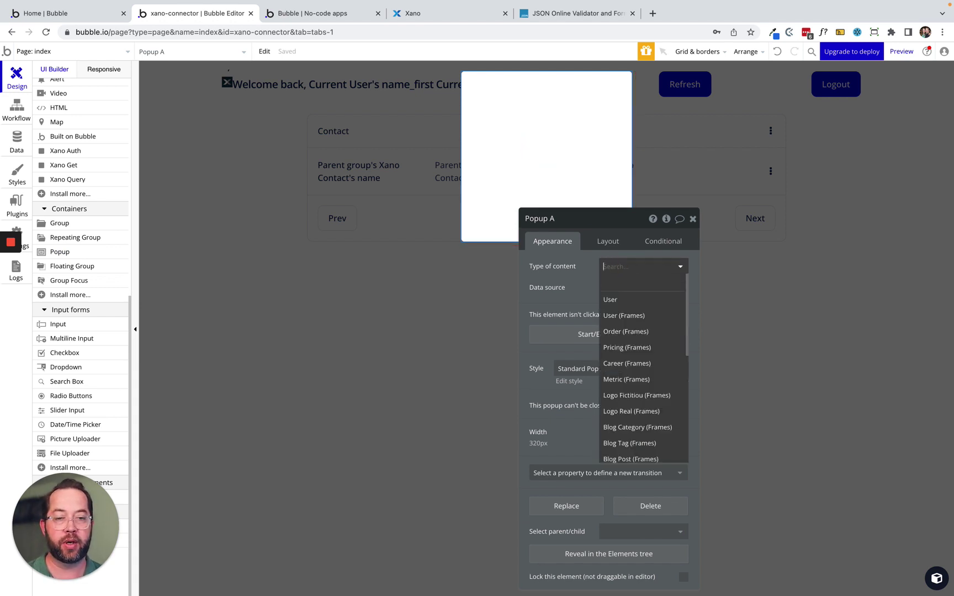
text(xano)
click(629, 298)
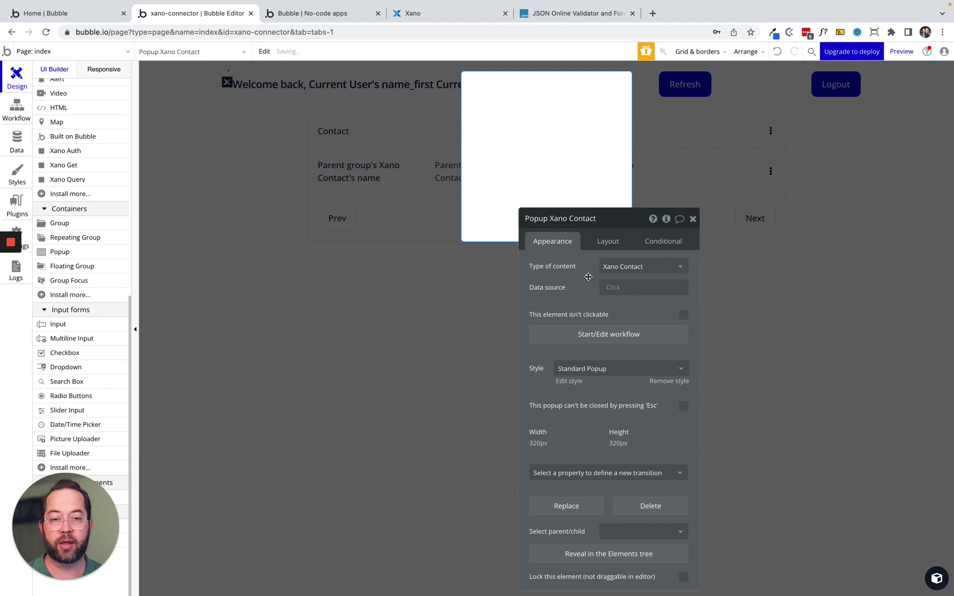
drag(588, 277, 419, 252)
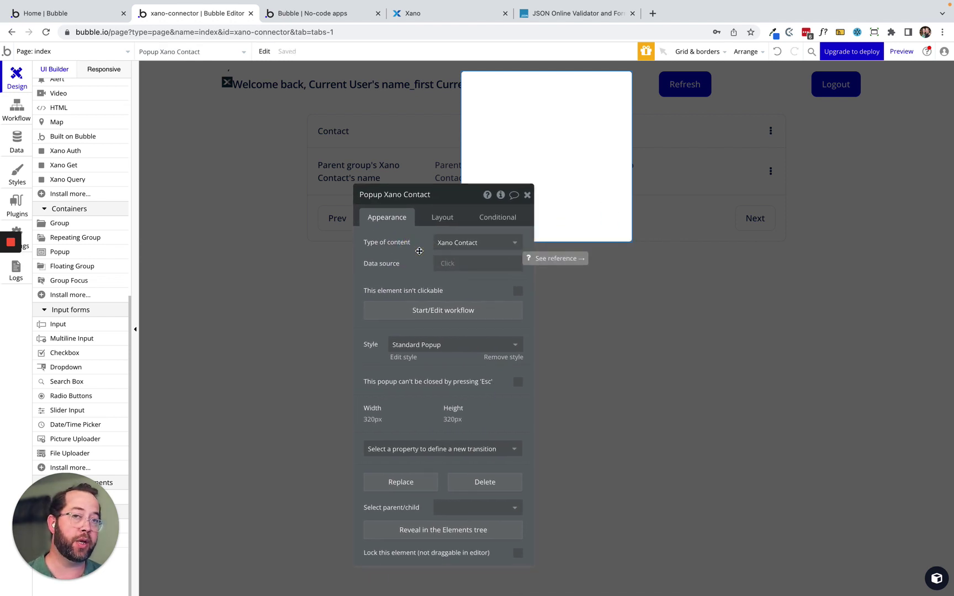
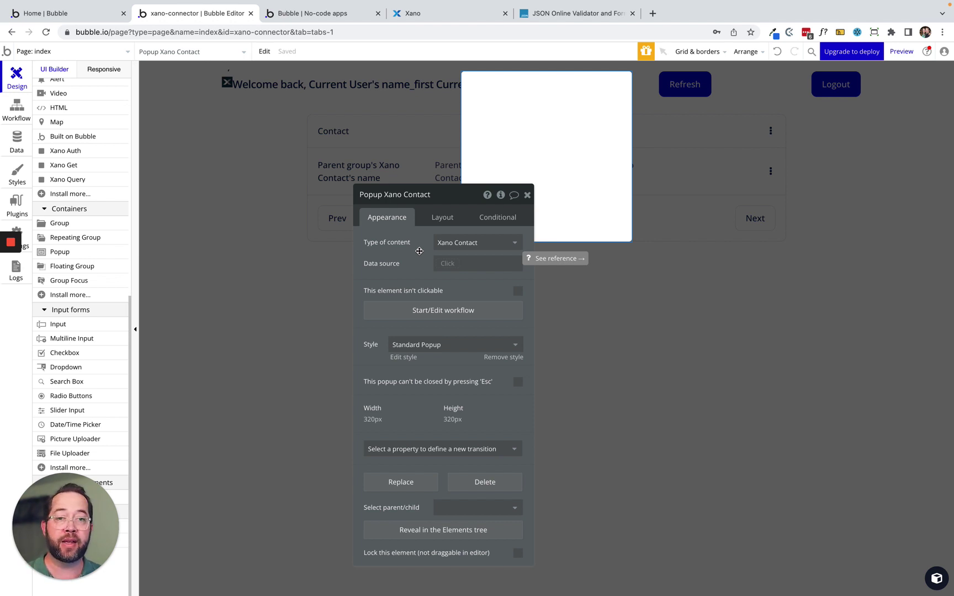
Dismiss the contact popup preview and pick Xano Get from the element list.
click(583, 129)
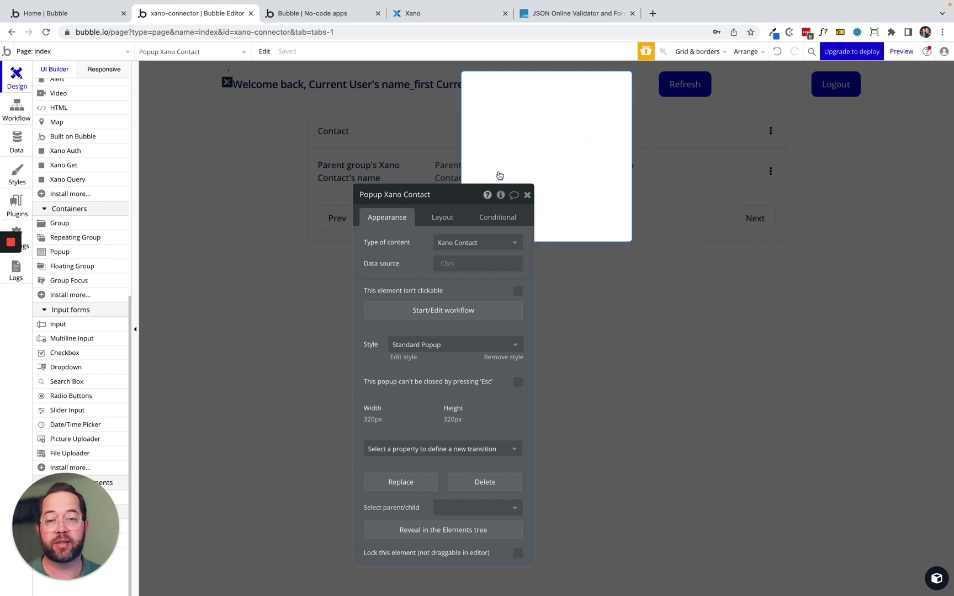
click(253, 195)
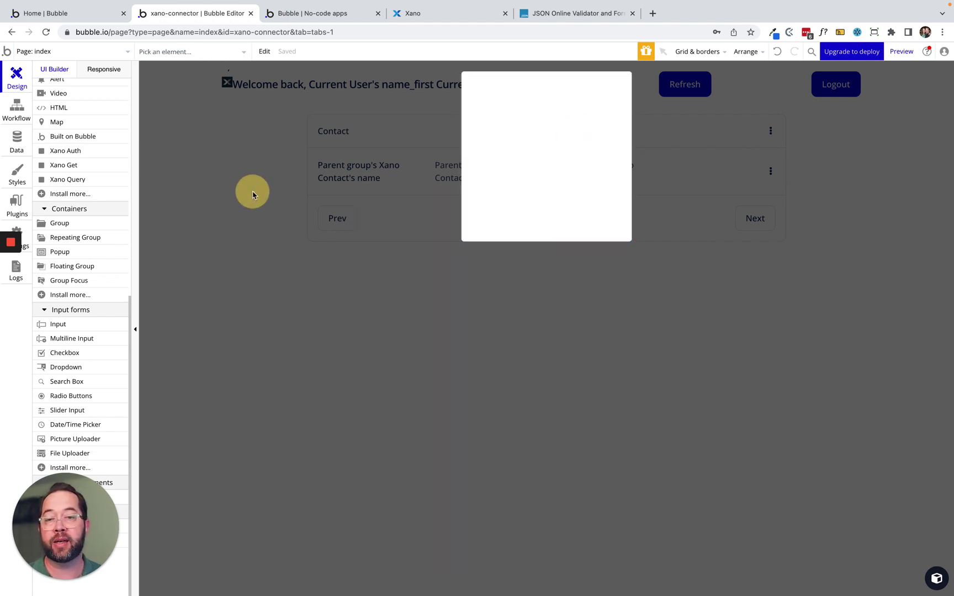
click(283, 191)
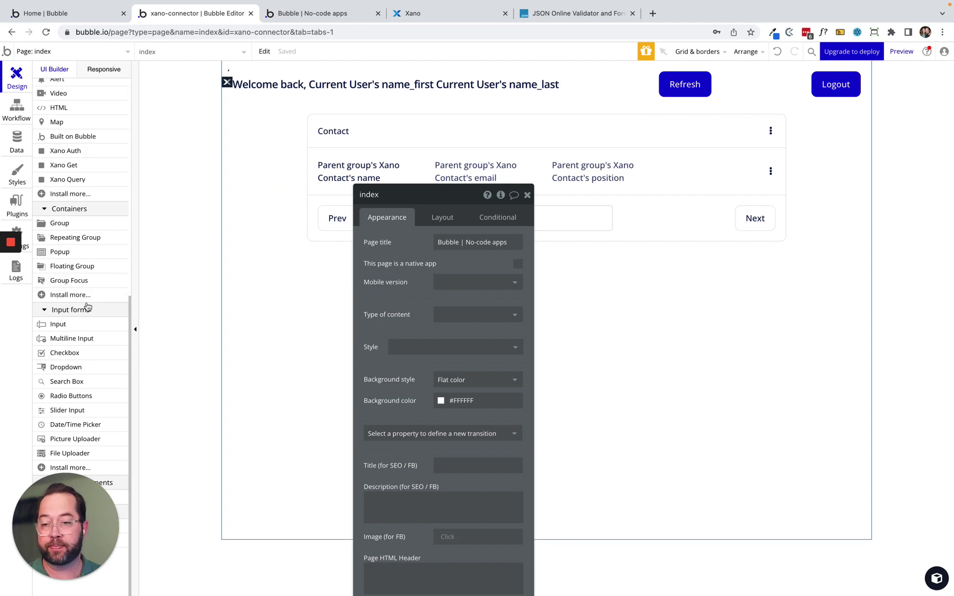
scroll(87, 307, up, 3)
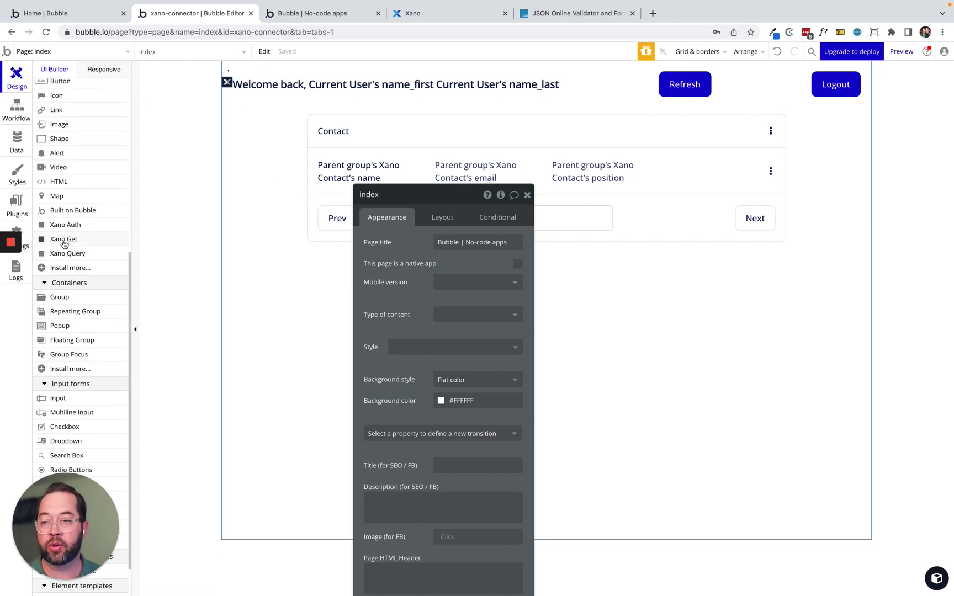
click(64, 245)
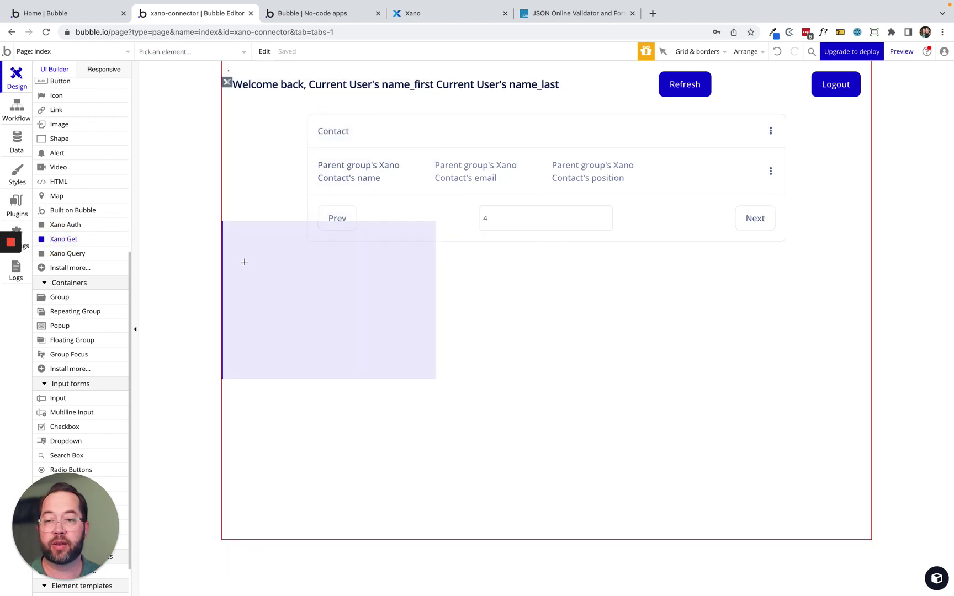
Place XanoGet A on the index page and align it middle-left.
click(244, 261)
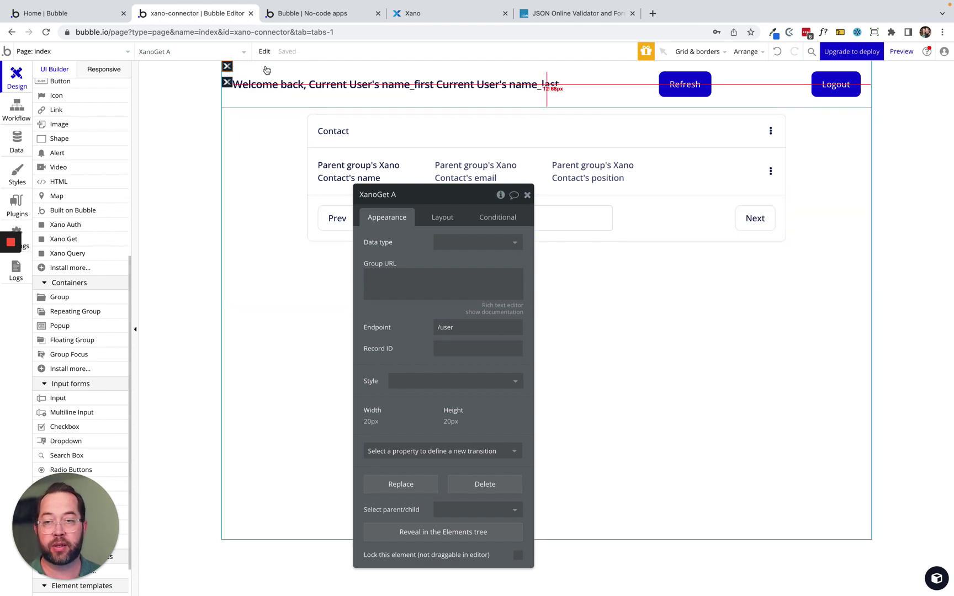
scroll(69, 103, up, 5)
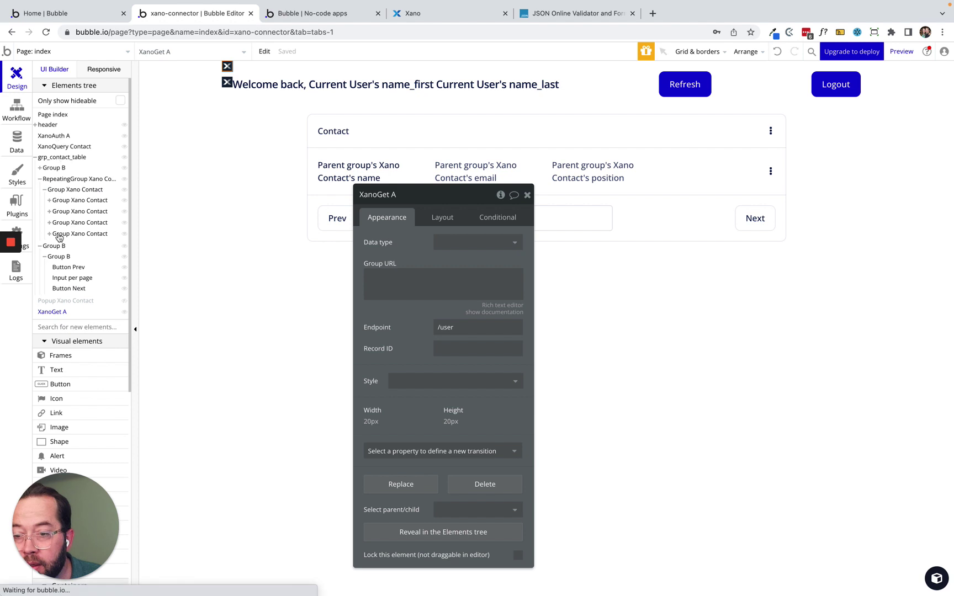
click(56, 313)
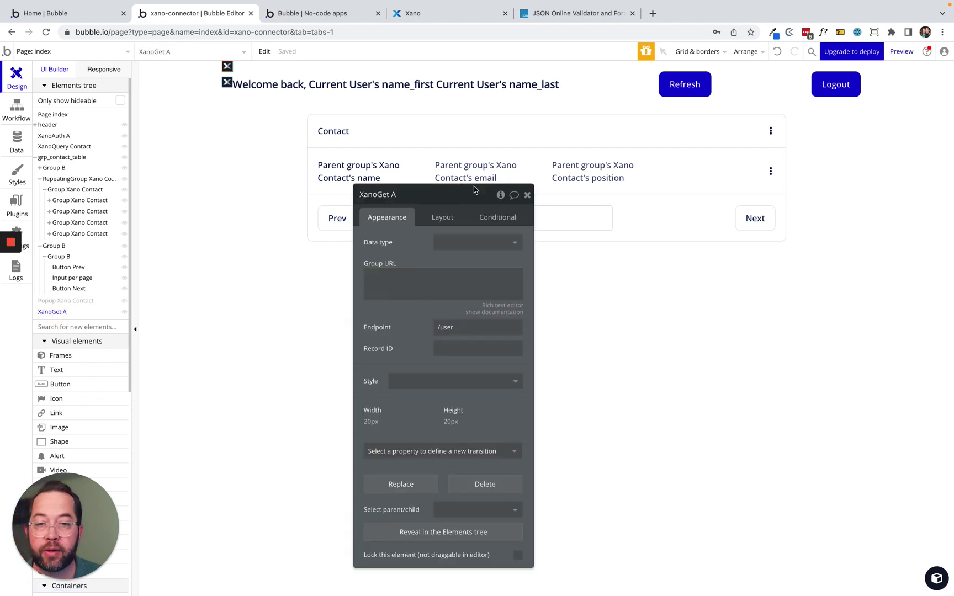
click(439, 218)
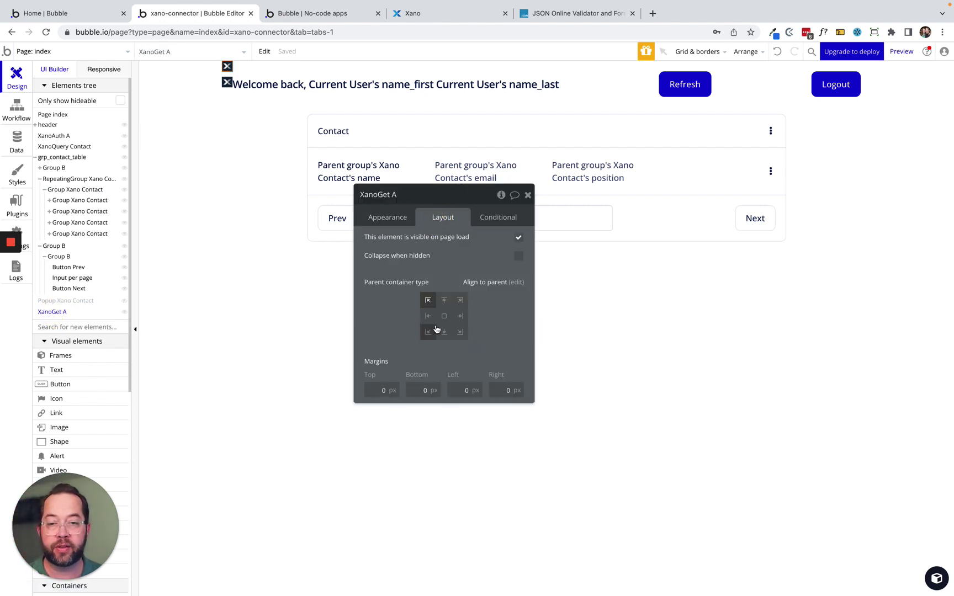
click(428, 315)
drag(404, 311, 487, 256)
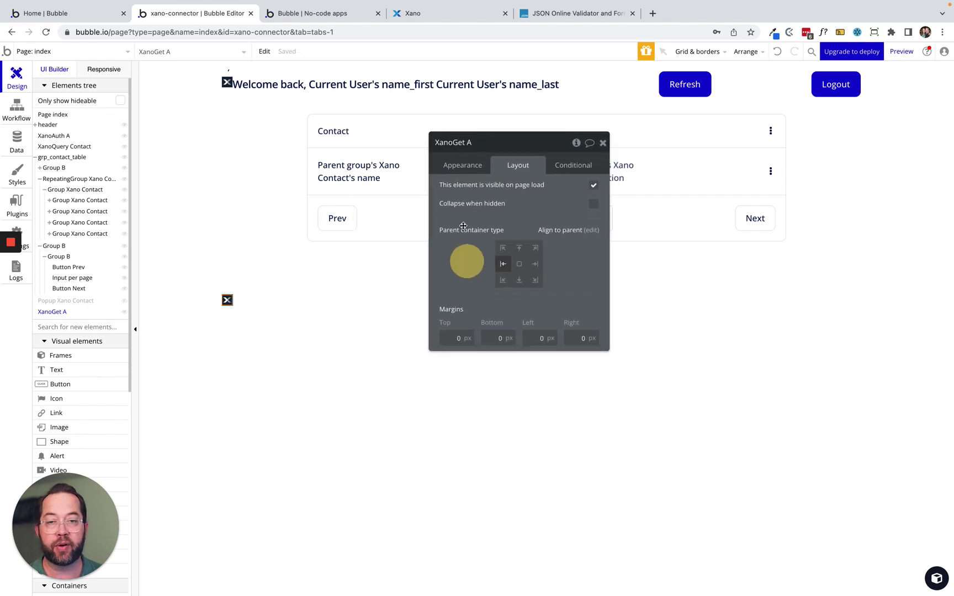
click(453, 164)
drag(498, 207, 389, 173)
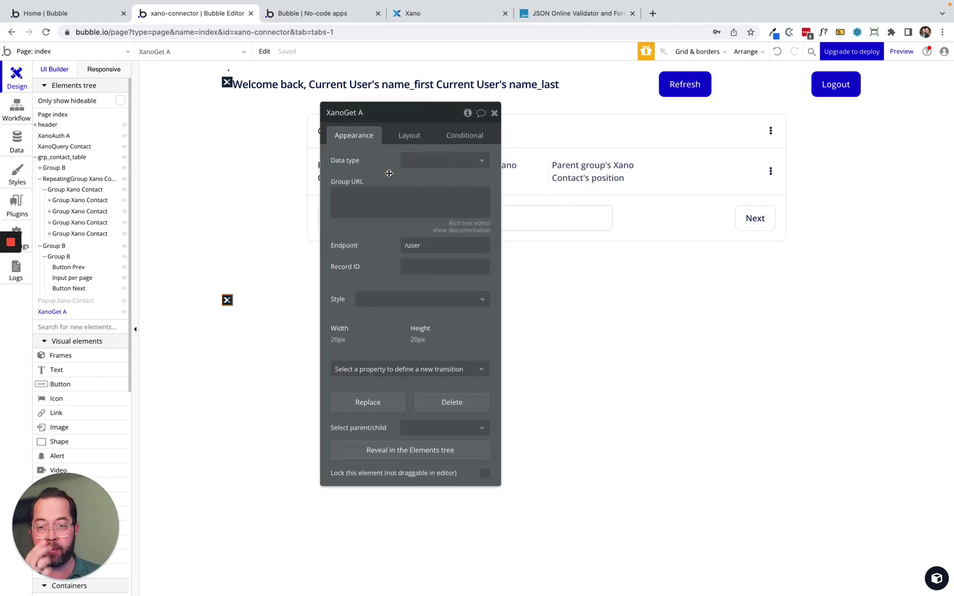
Set XanoGet A's data type to Xano Contact.
click(426, 160)
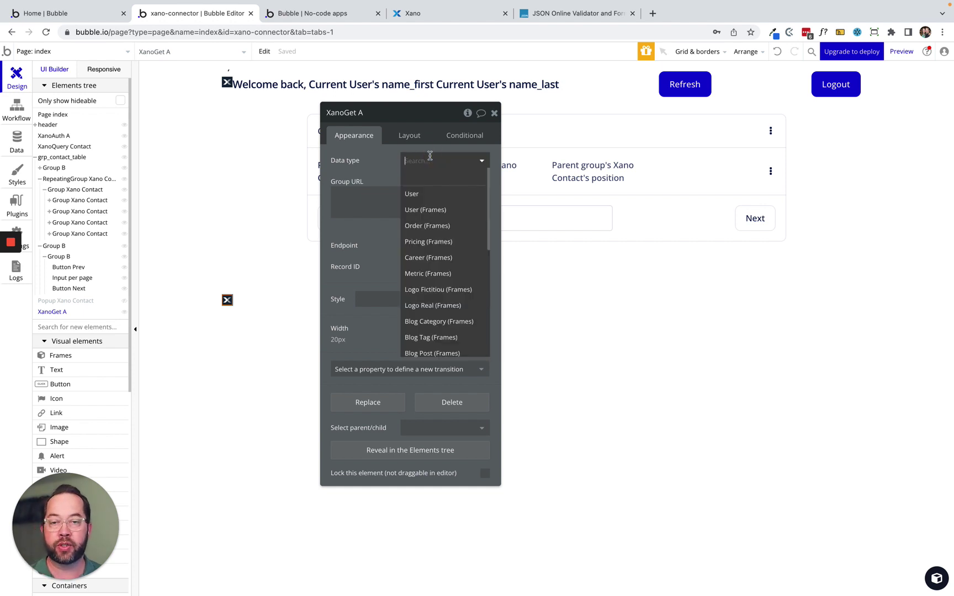
text(xa)
click(424, 193)
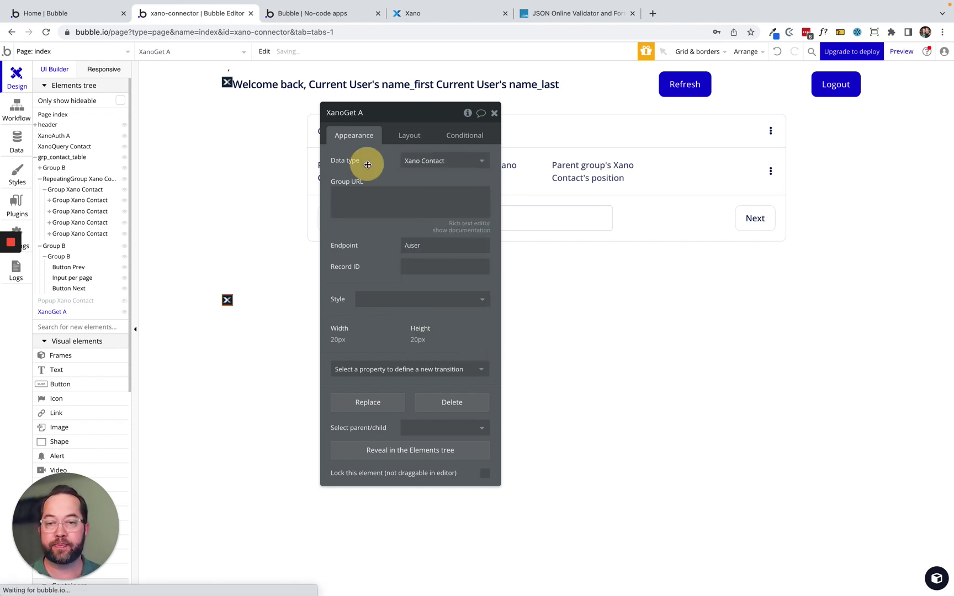
drag(367, 164, 346, 174)
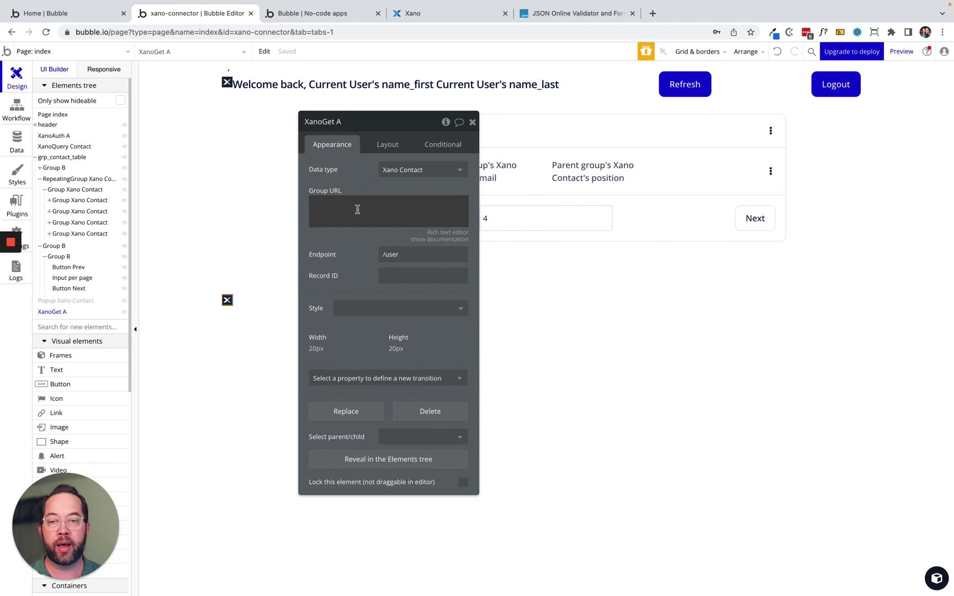
Copy XanoQuery Contact's Group URL into XanoGet A's Group URL field.
click(227, 69)
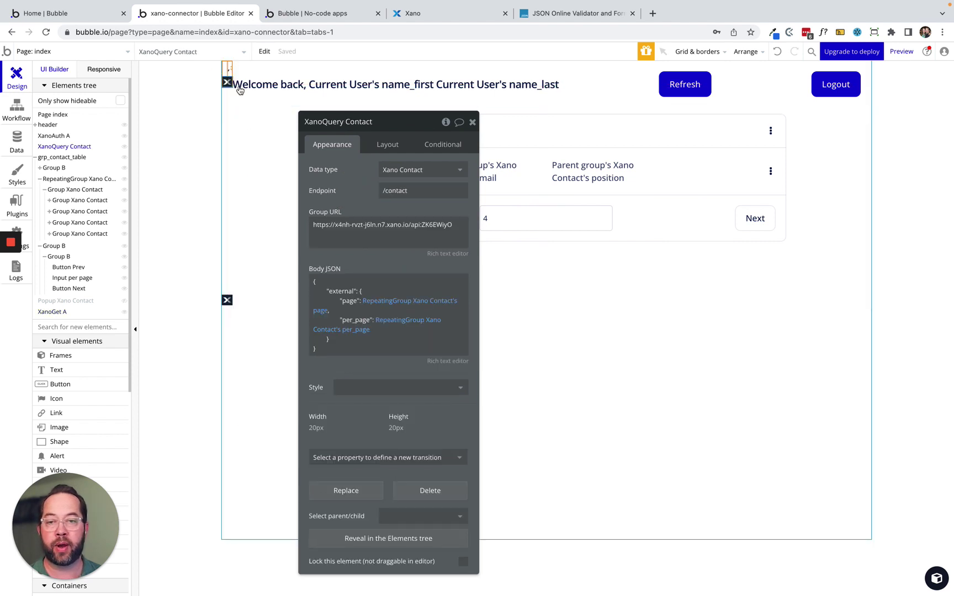
triple_click(381, 225)
key(super+c)
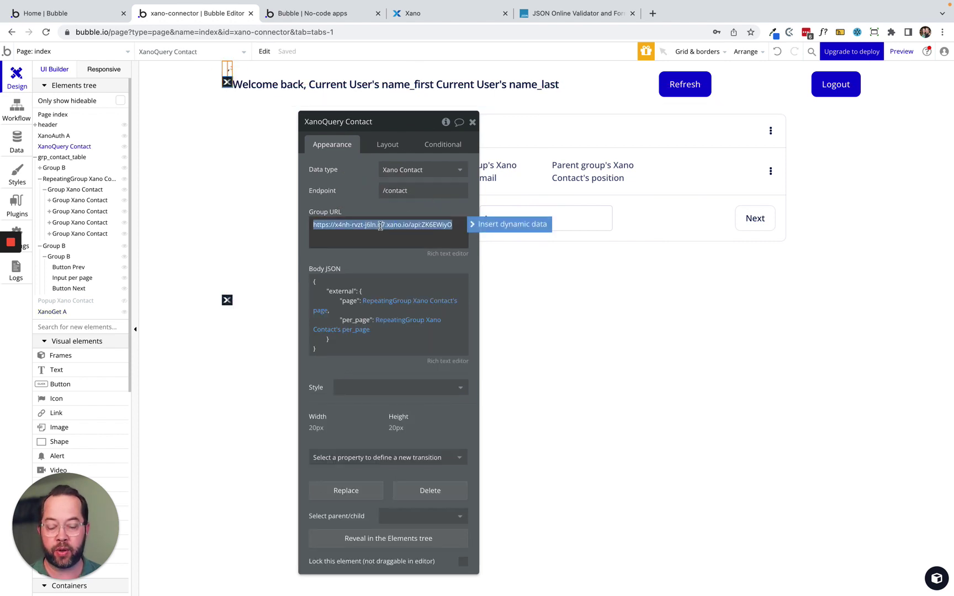
click(227, 300)
click(351, 214)
key(super+v)
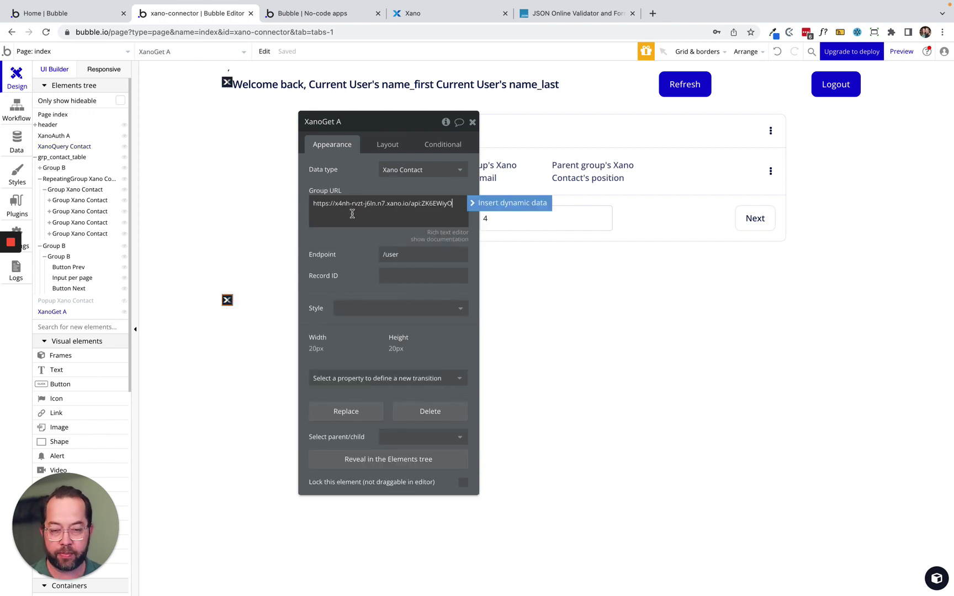
click(329, 160)
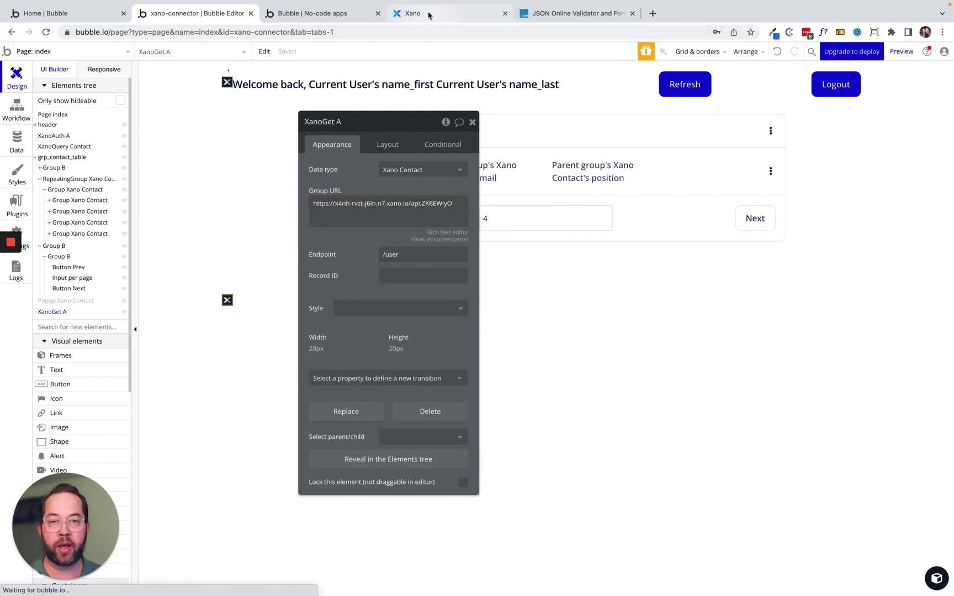
click(426, 13)
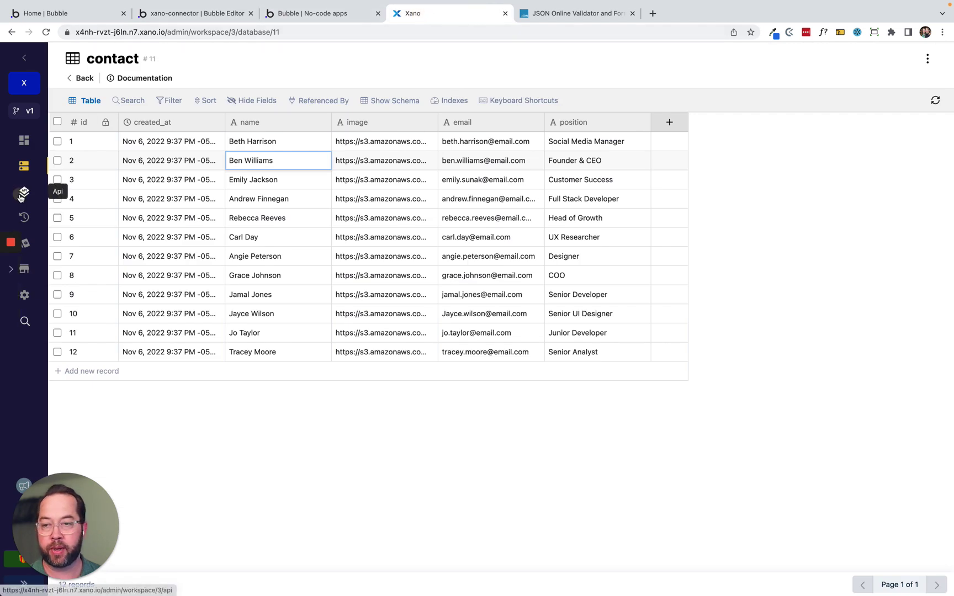
click(23, 192)
click(452, 198)
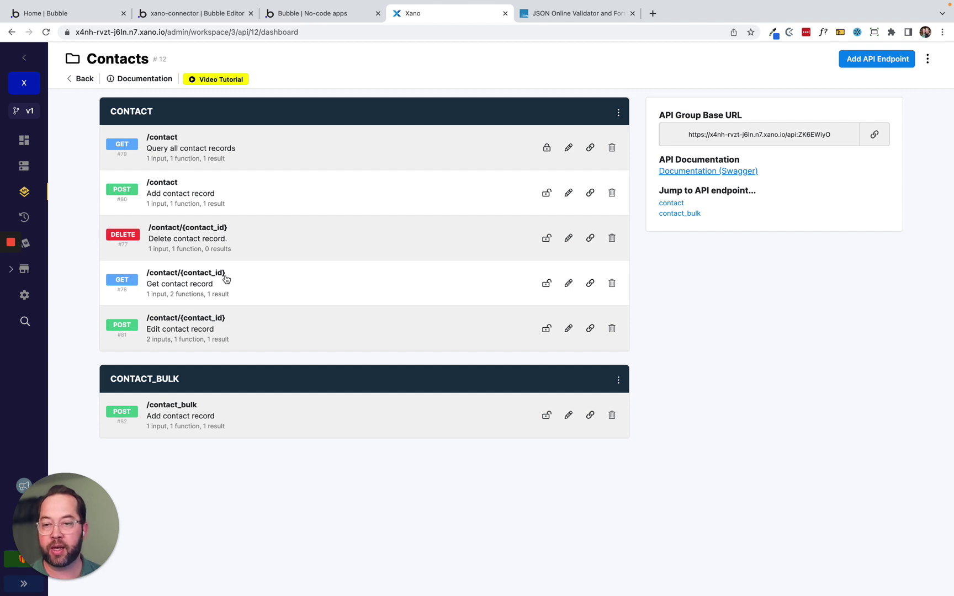
click(282, 279)
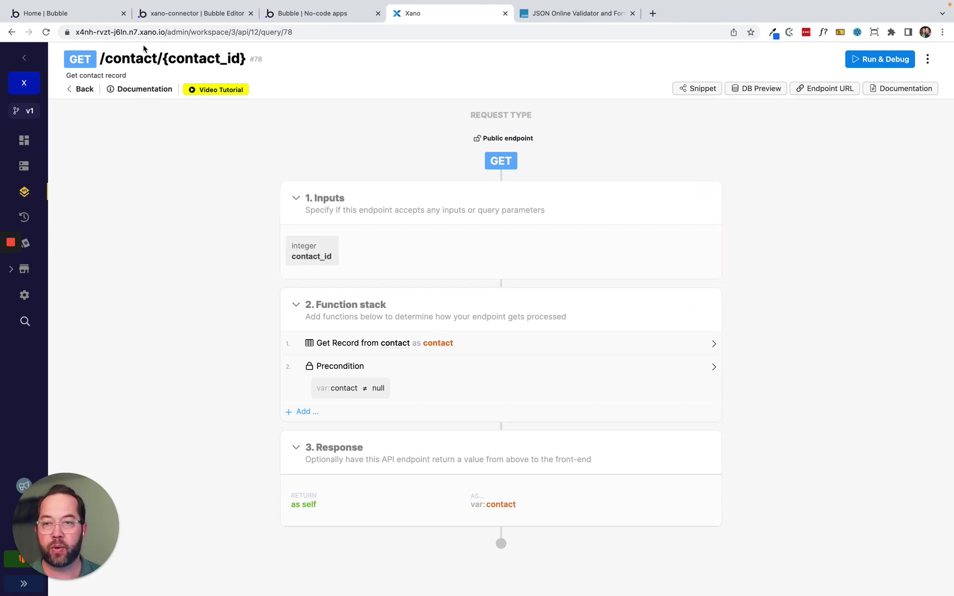
drag(158, 59, 106, 59)
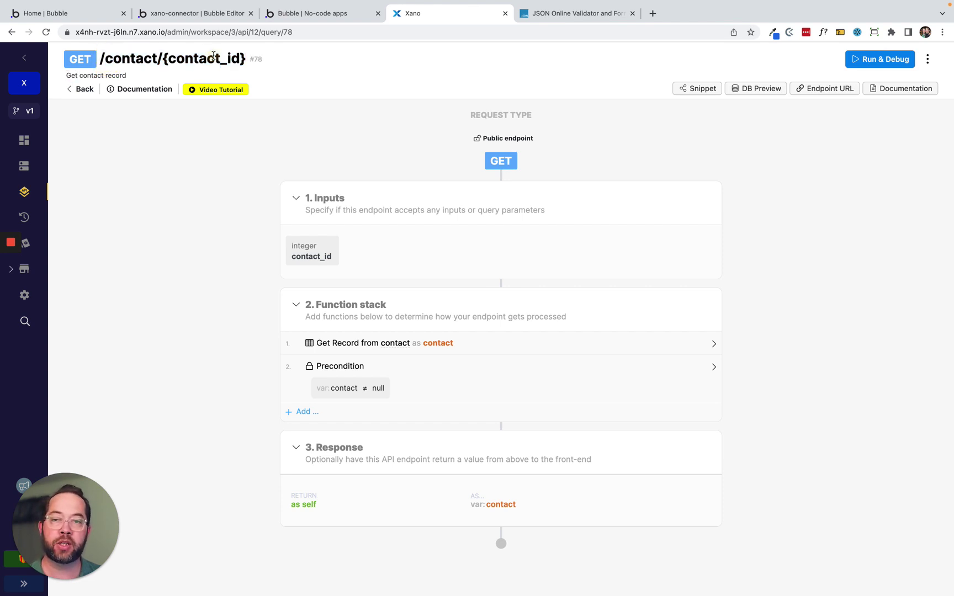
double_click(212, 58)
click(163, 58)
drag(164, 58, 266, 54)
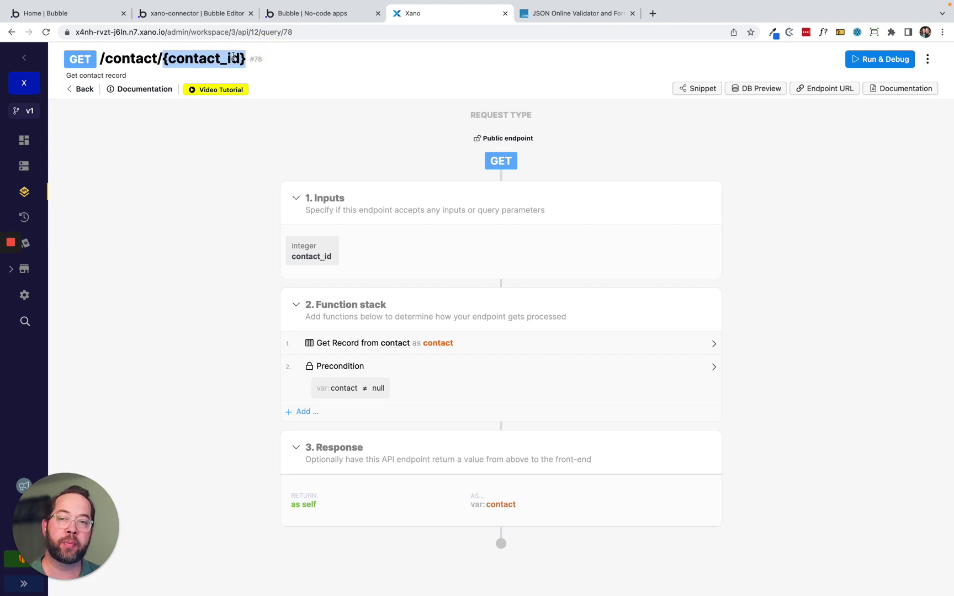
click(298, 14)
click(205, 12)
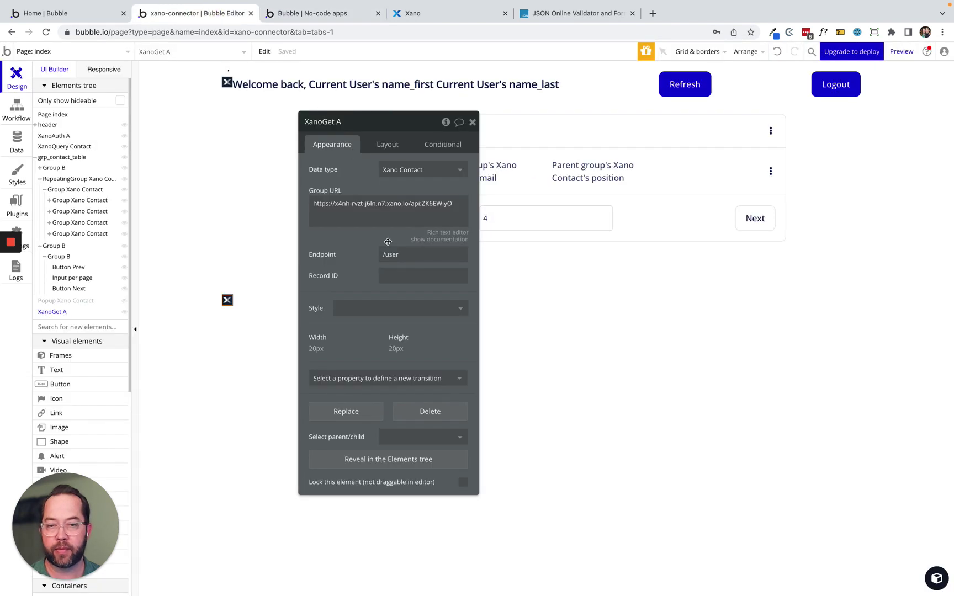
Change XanoGet A's endpoint from /user to /contact.
click(407, 255)
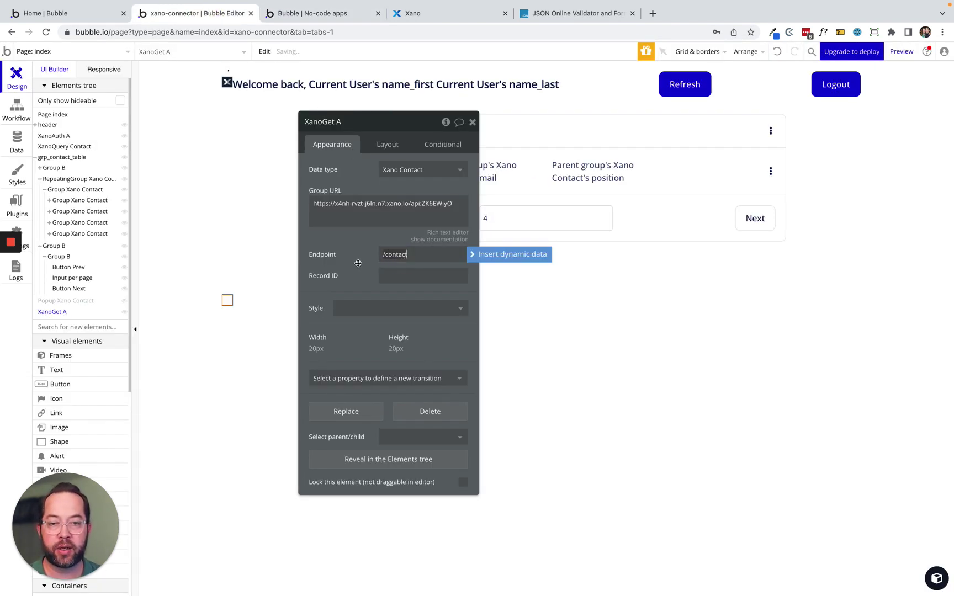
drag(357, 261, 326, 283)
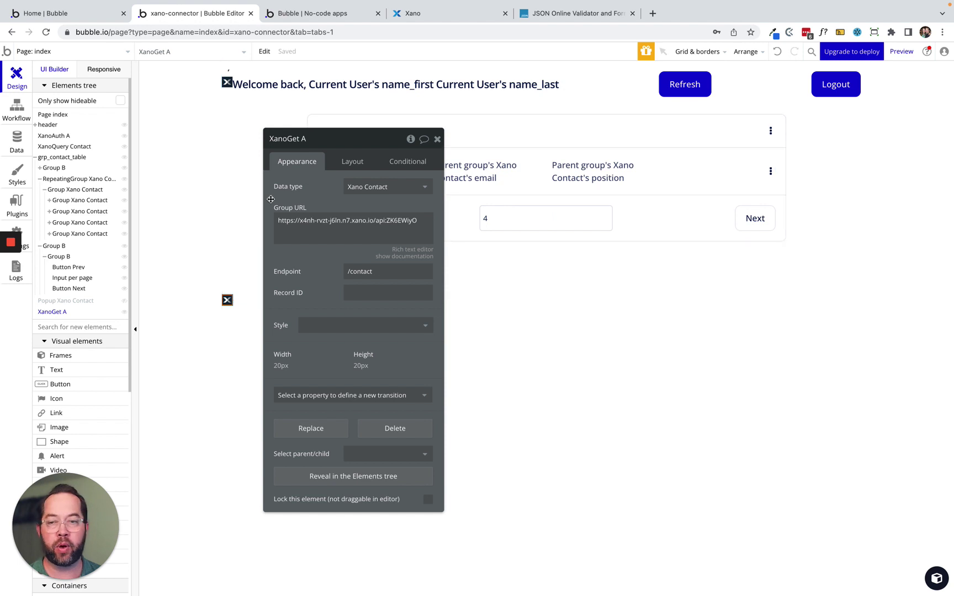
click(55, 180)
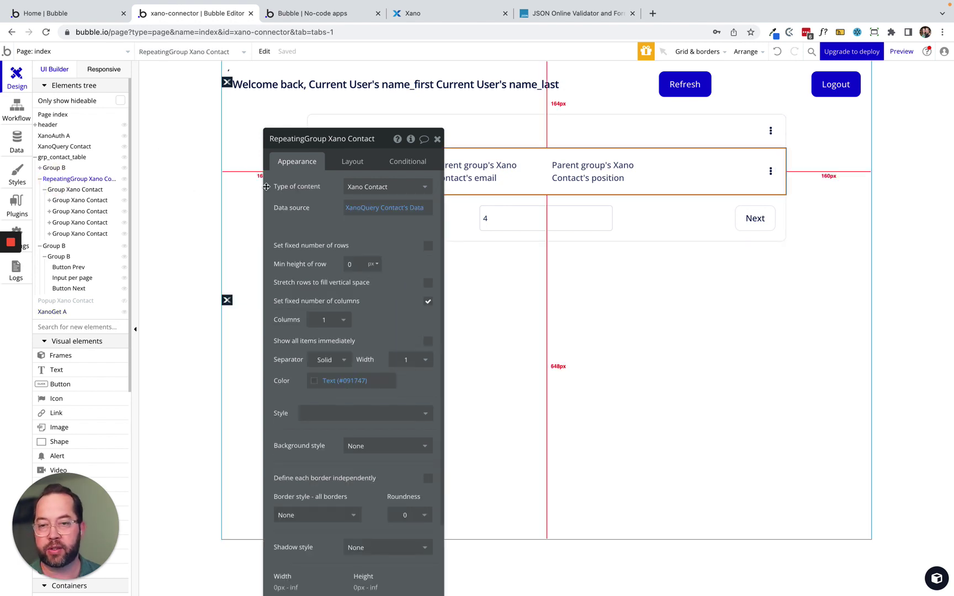
Add a number custom state selected_id to the contacts repeating group.
click(410, 140)
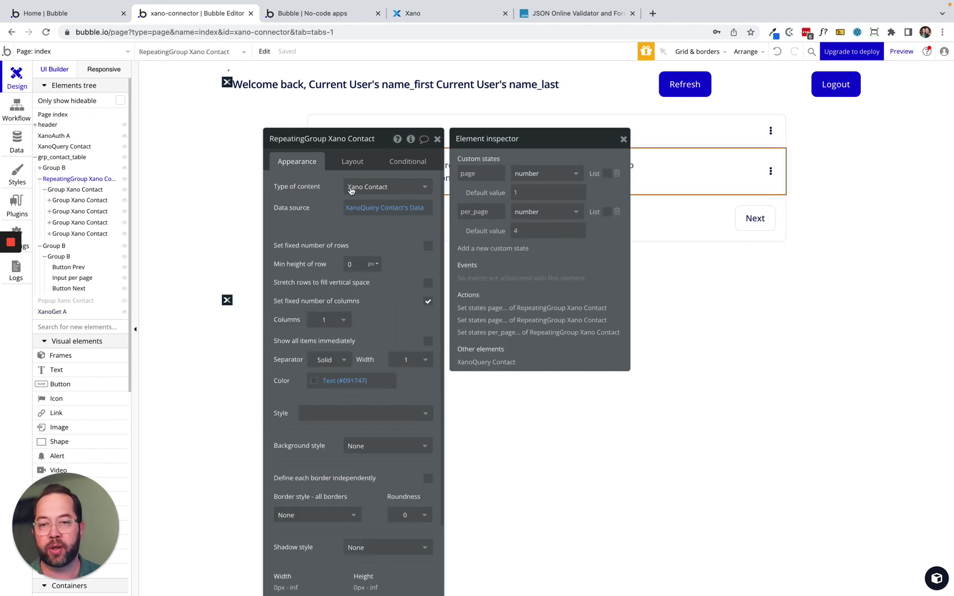
click(487, 250)
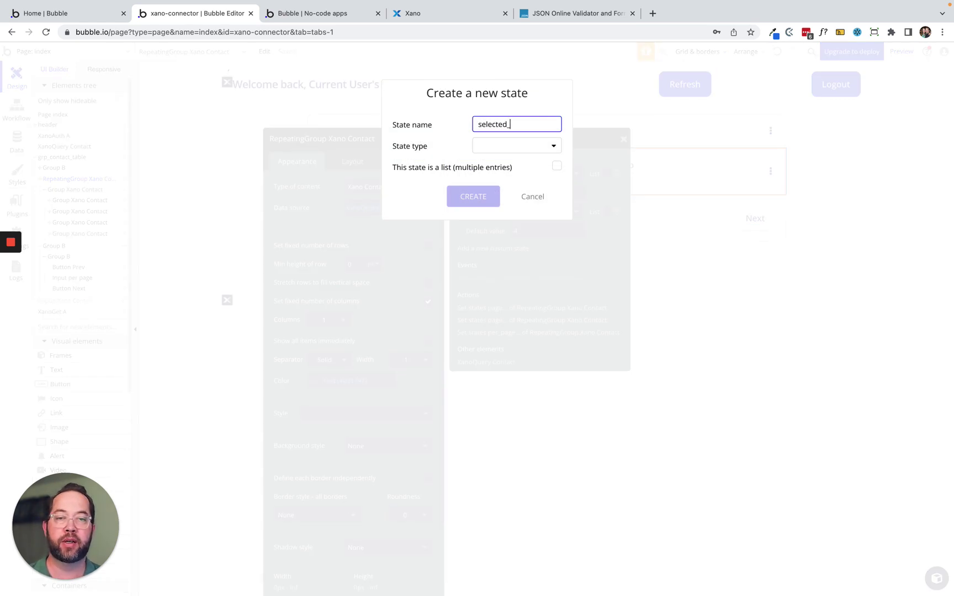
click(504, 146)
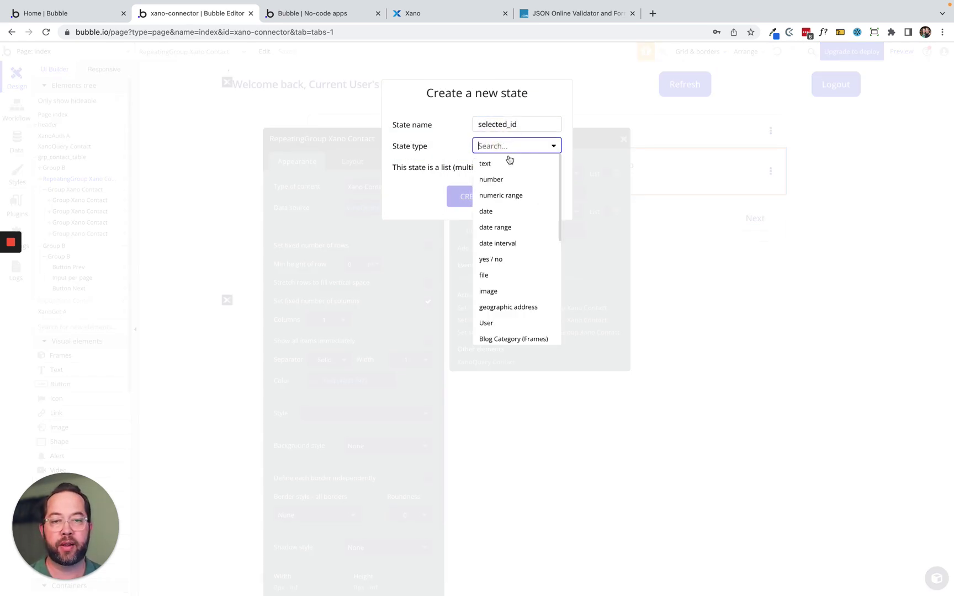
click(500, 180)
click(472, 196)
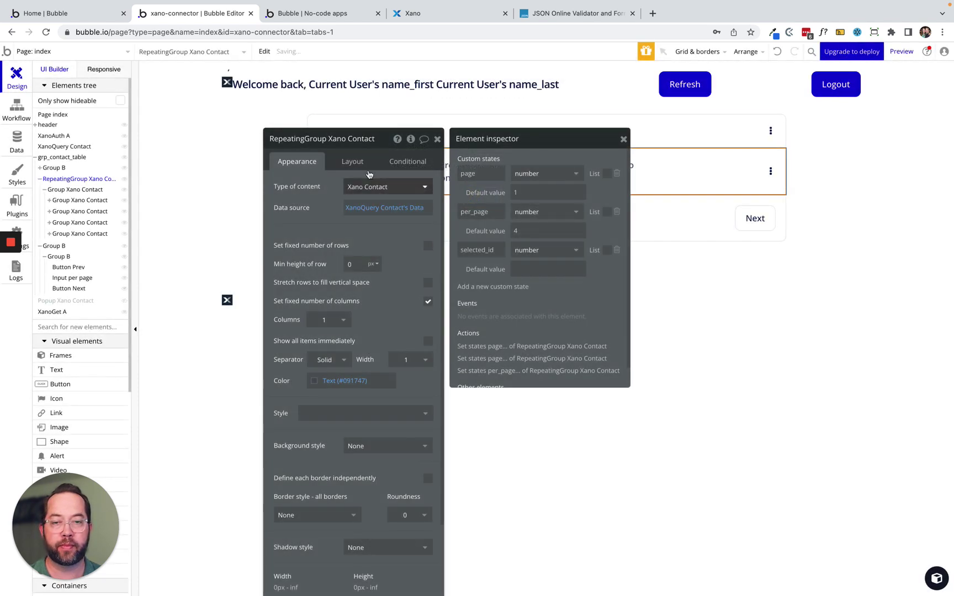
click(437, 139)
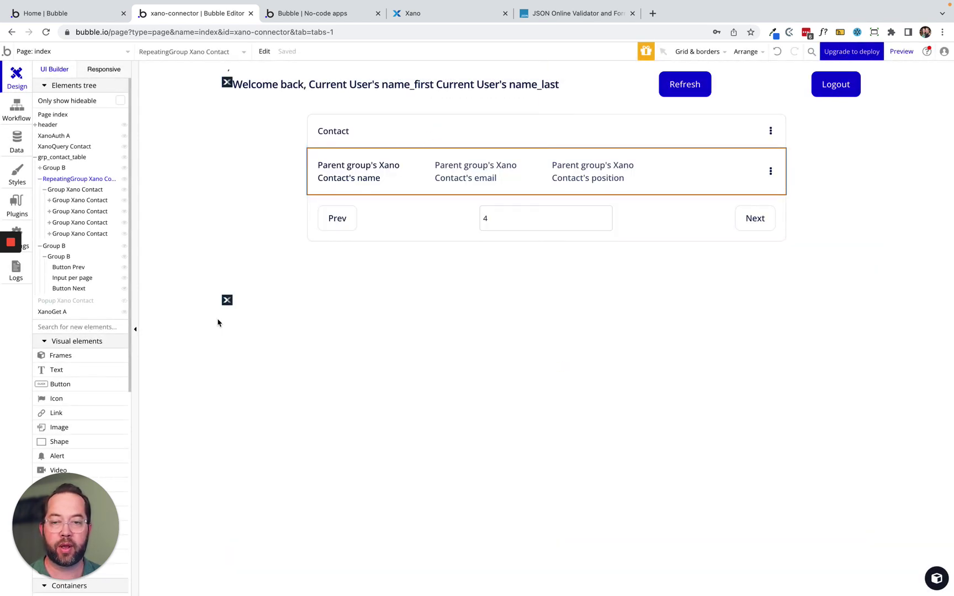
Set XanoGet A's Record ID to the repeating group's selected_id; start a Group Xano Contact click workflow.
click(227, 299)
double_click(226, 300)
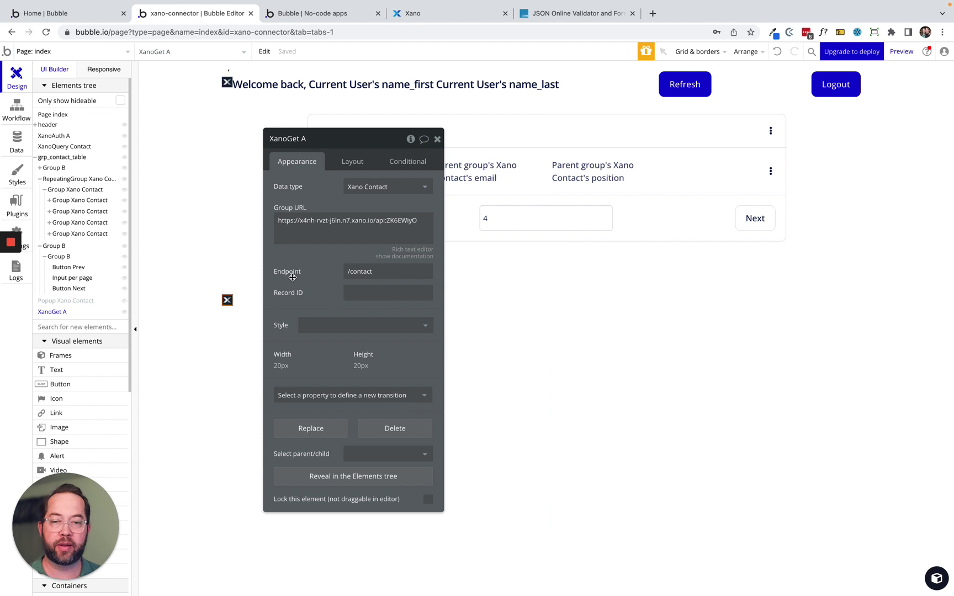
drag(308, 272, 279, 238)
click(327, 257)
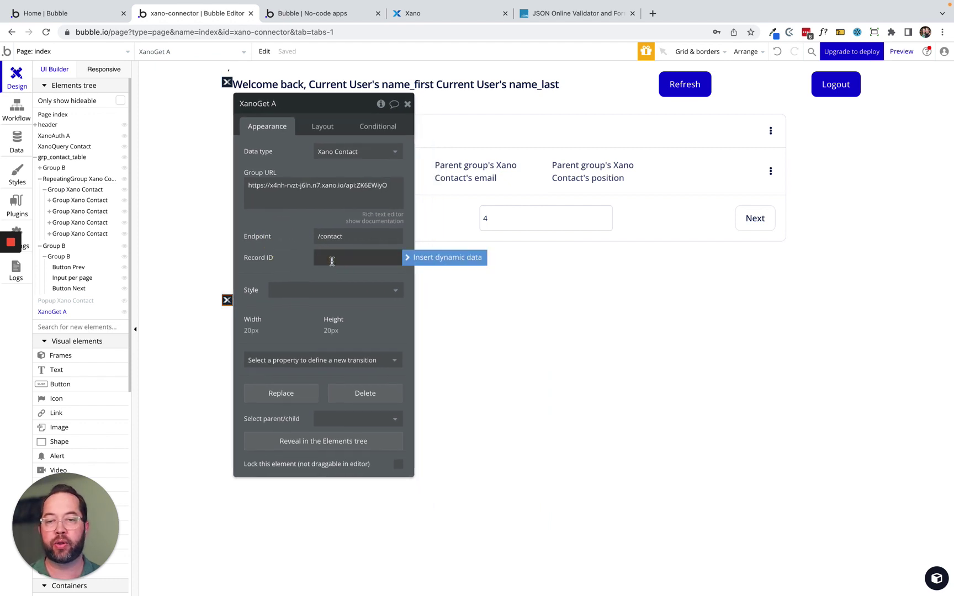
click(410, 258)
text(repea)
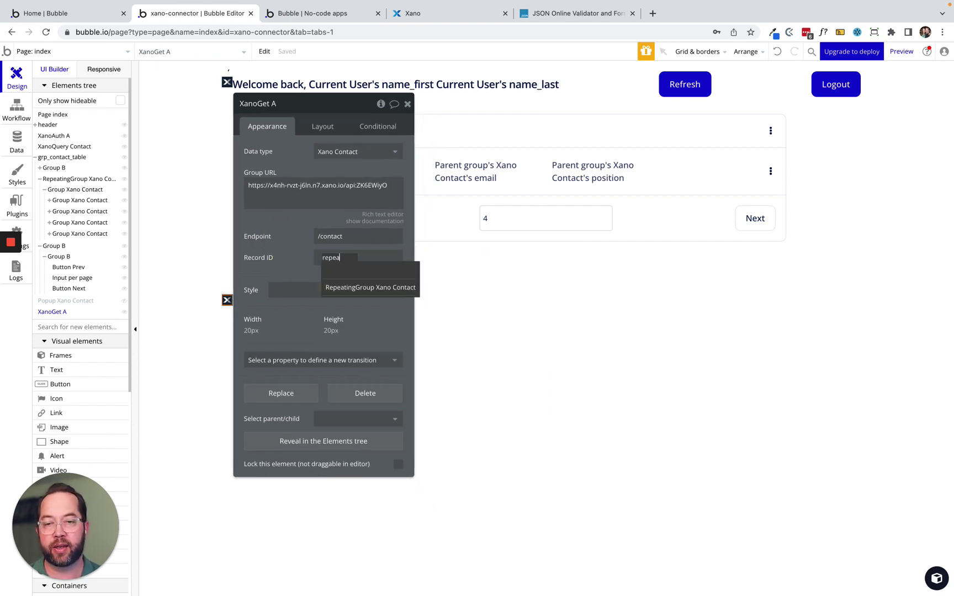
click(400, 287)
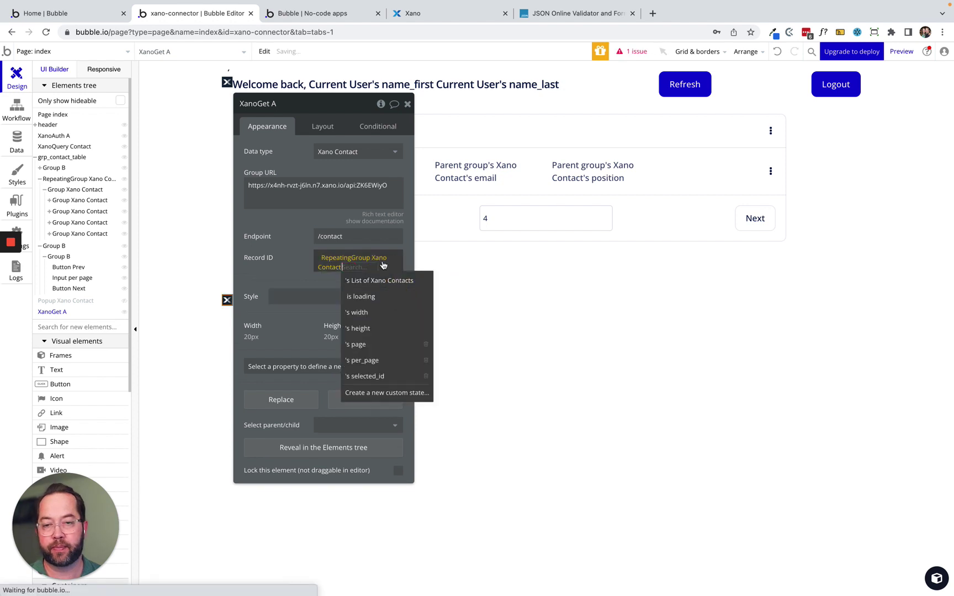
click(363, 376)
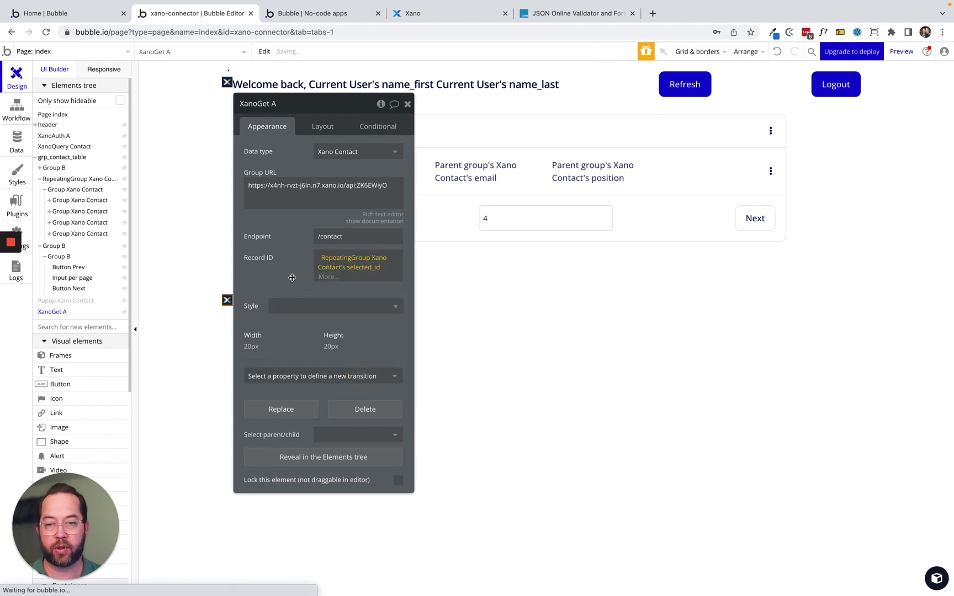
click(297, 275)
drag(298, 275, 337, 295)
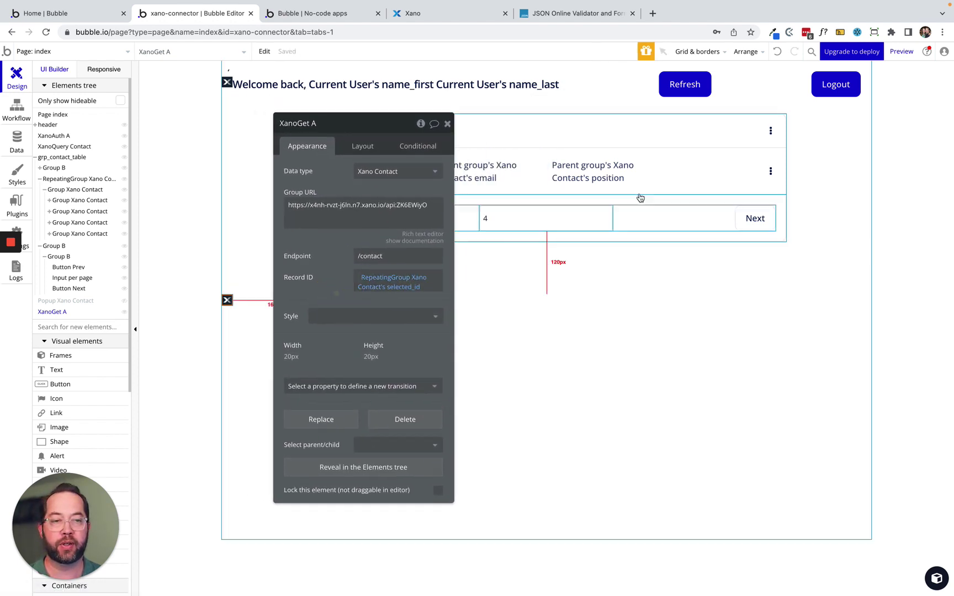
click(688, 155)
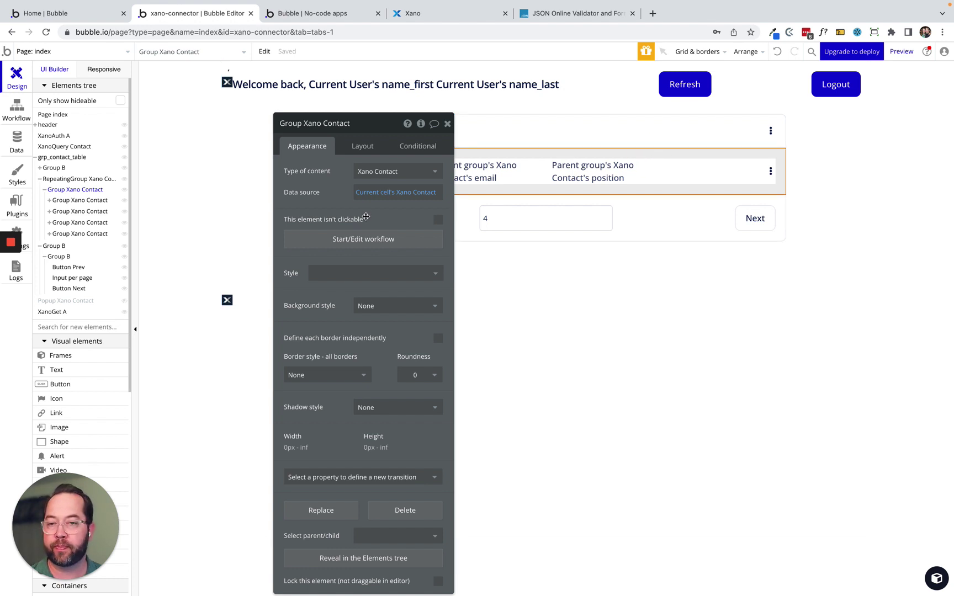
click(356, 240)
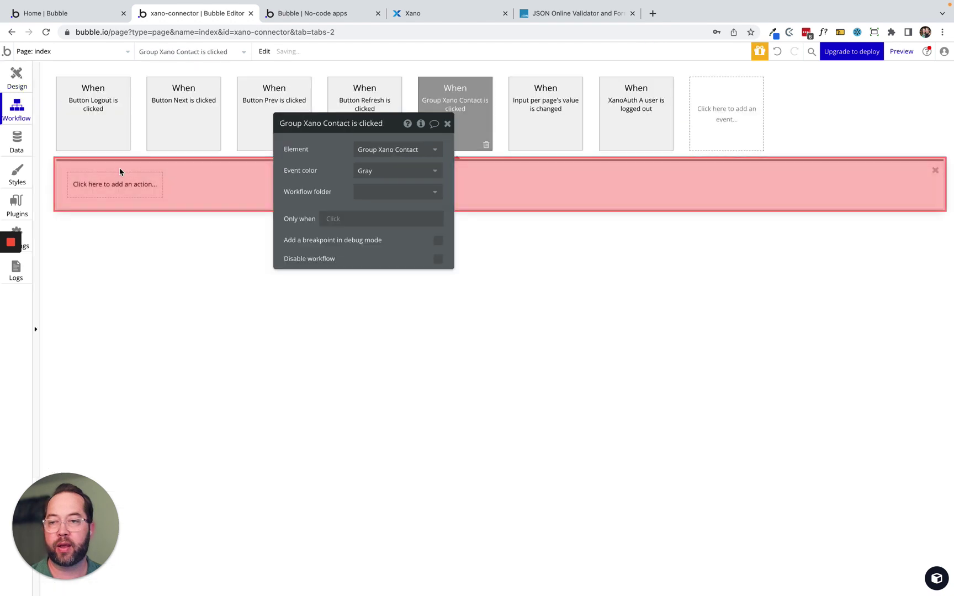
Add a Set state action putting Current cell's Xano Contact's id into the repeating group's selected_id.
click(113, 184)
text(set)
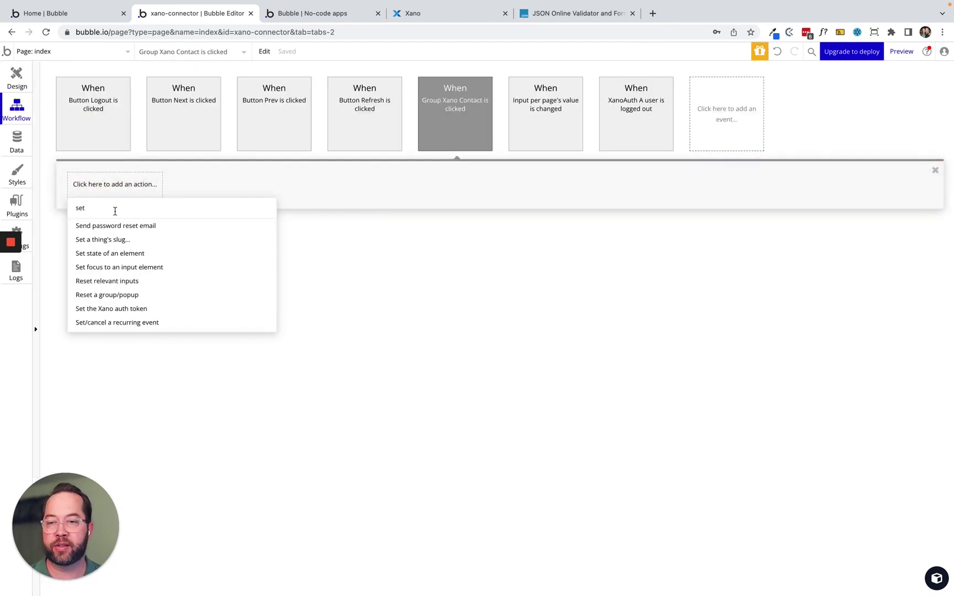
click(104, 257)
click(364, 149)
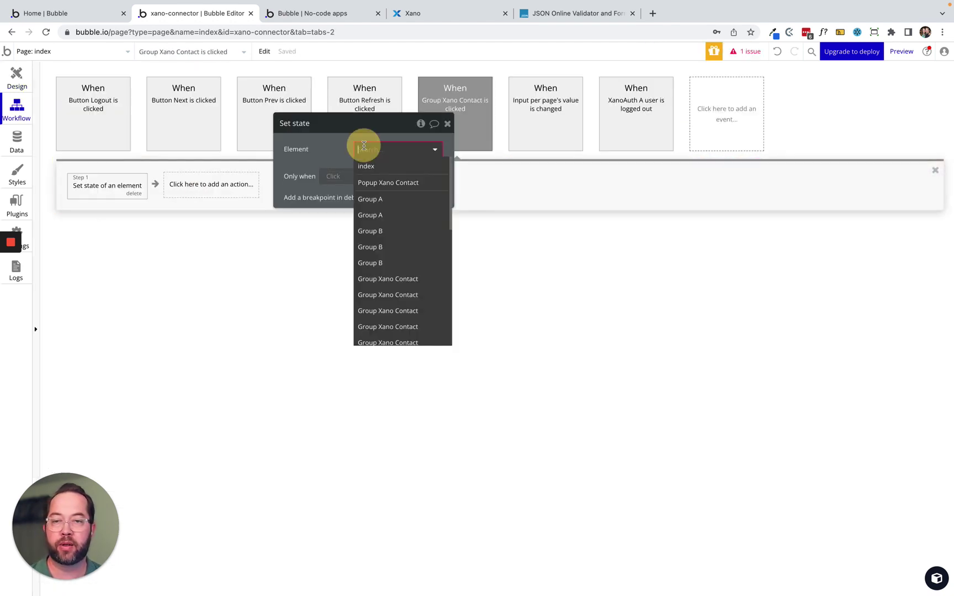
text(re)
click(389, 169)
click(375, 172)
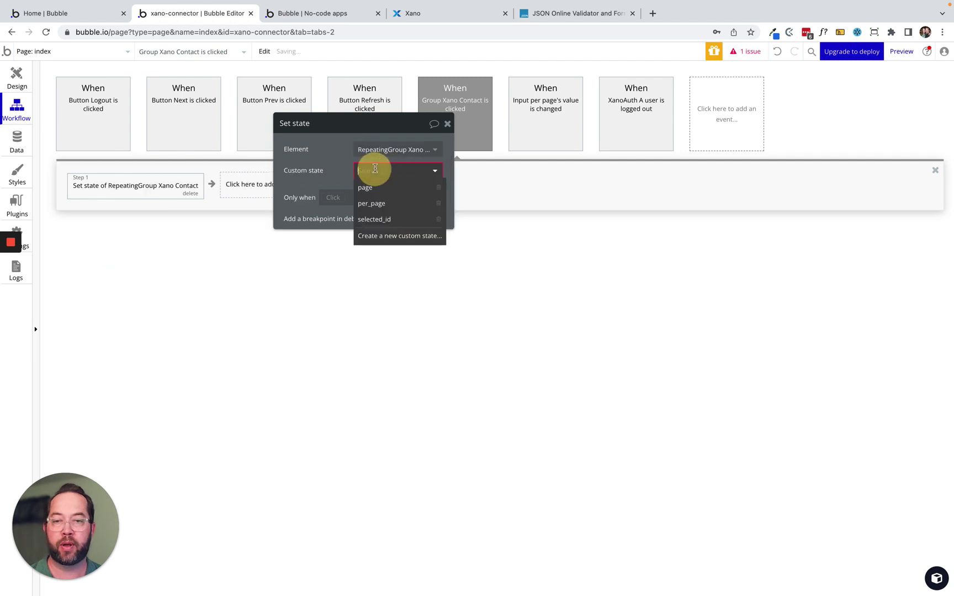
click(380, 219)
click(367, 191)
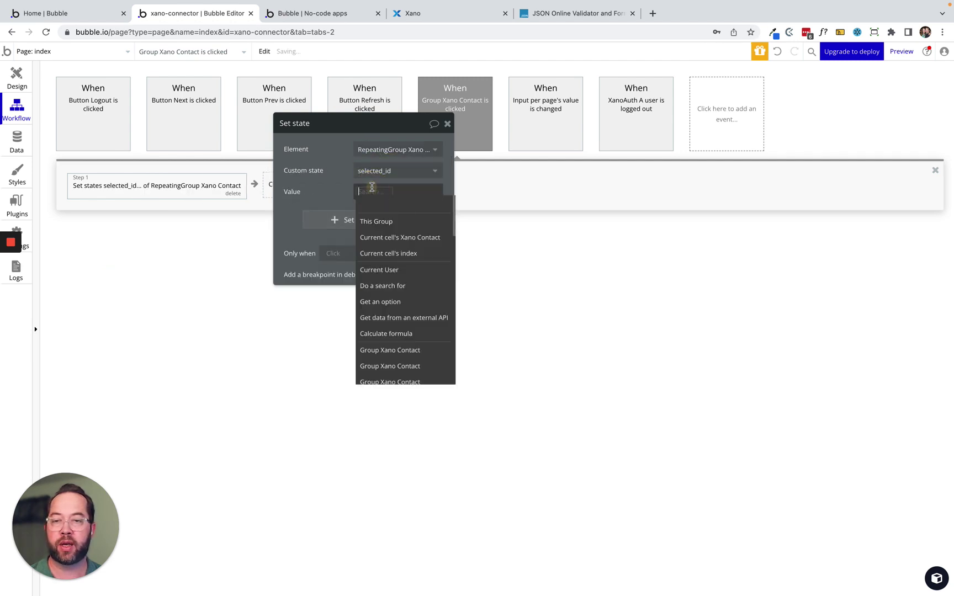
click(391, 222)
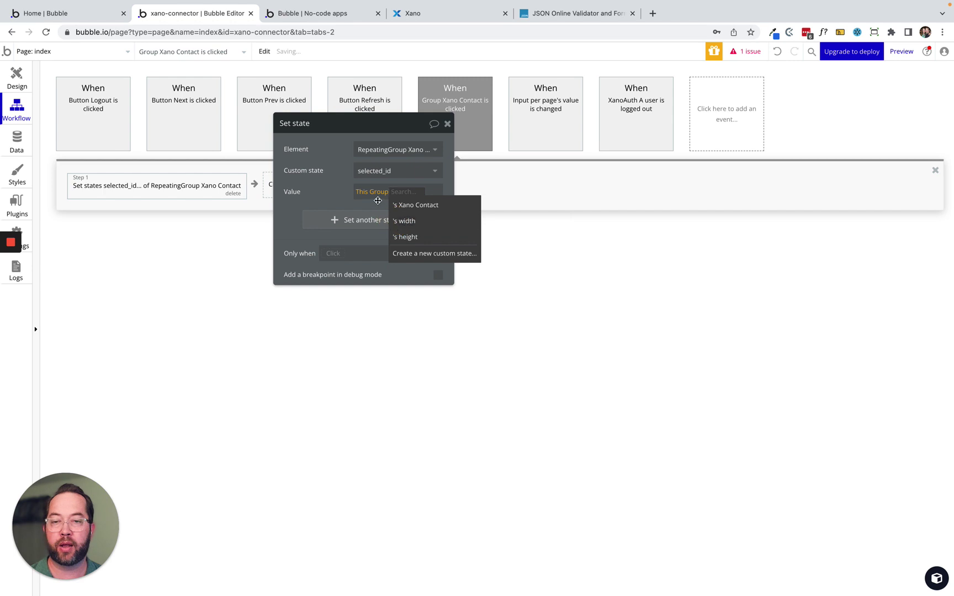
click(372, 196)
key(BackSpace)
click(371, 193)
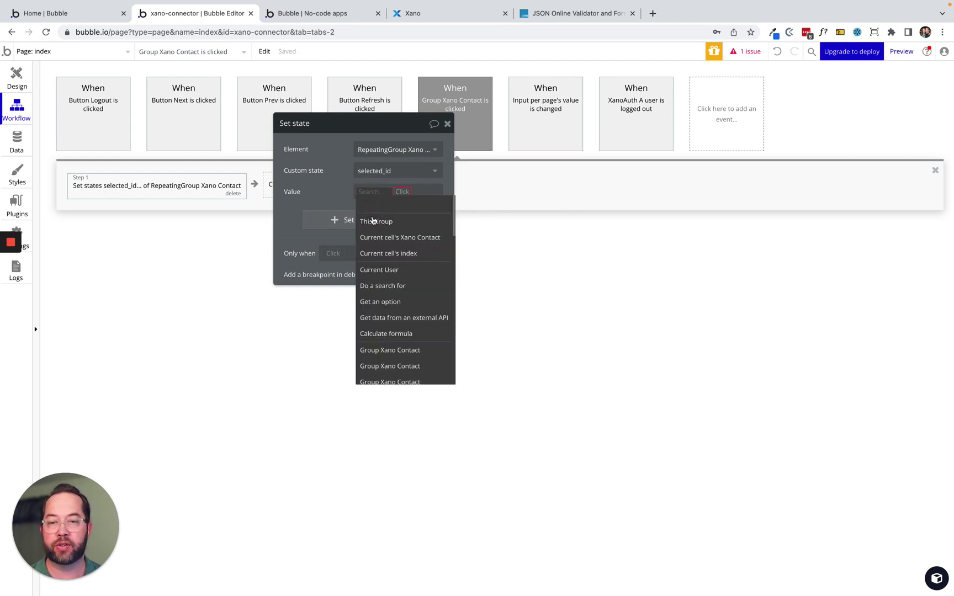
click(380, 239)
click(390, 214)
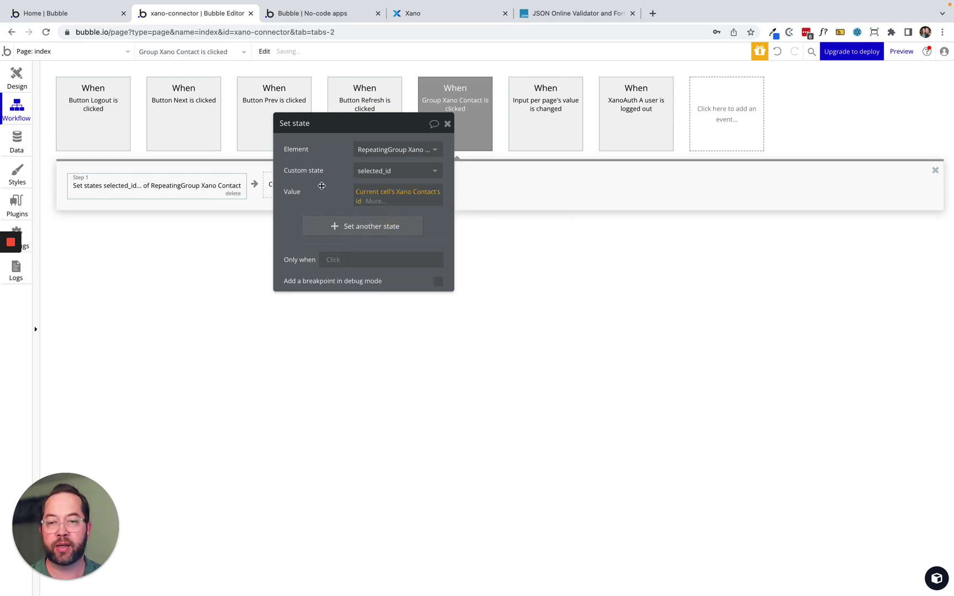
drag(326, 186, 563, 309)
Add a second action that shows Popup Xano Contact.
click(321, 188)
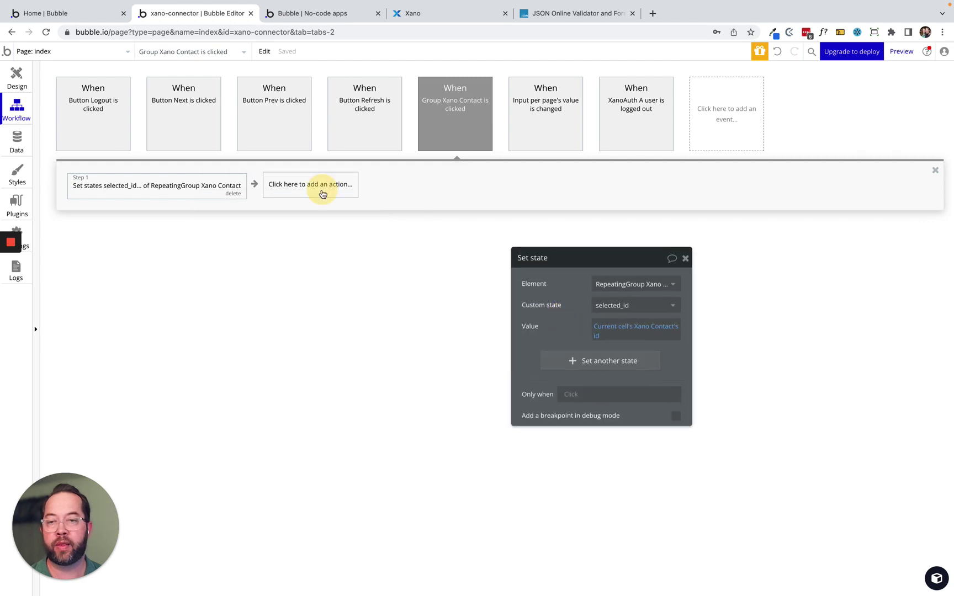
text(show)
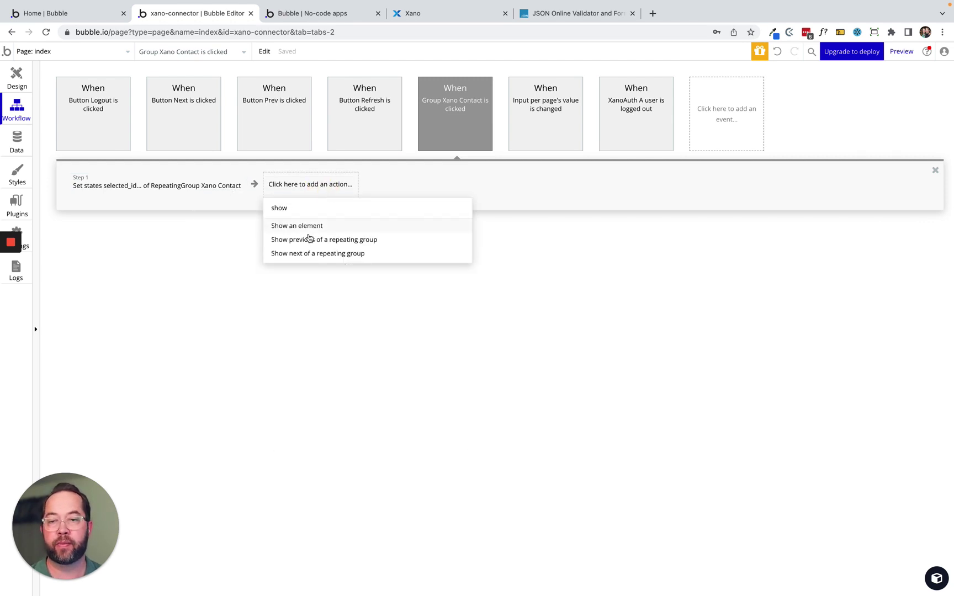
click(310, 239)
click(399, 193)
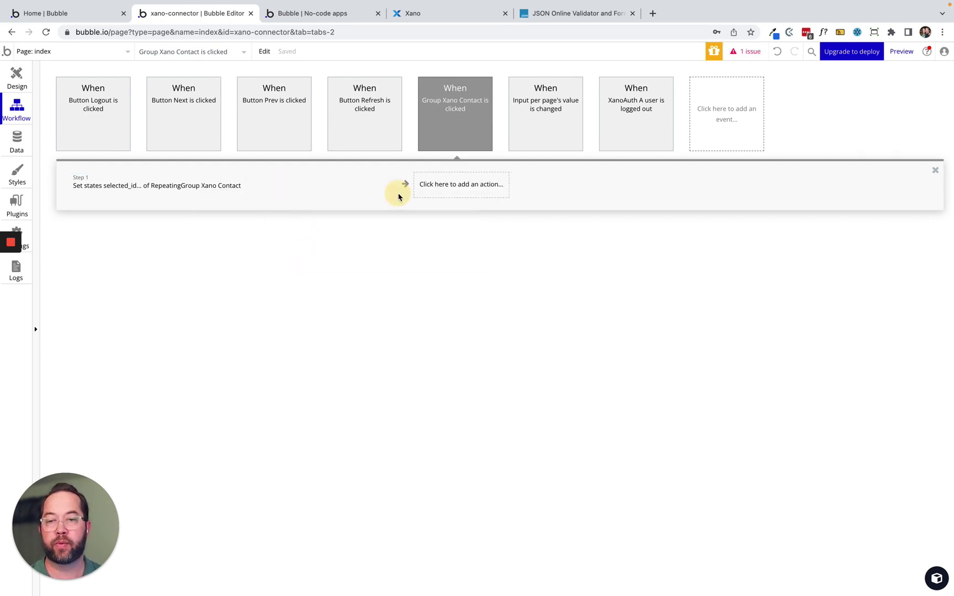
click(228, 189)
click(287, 188)
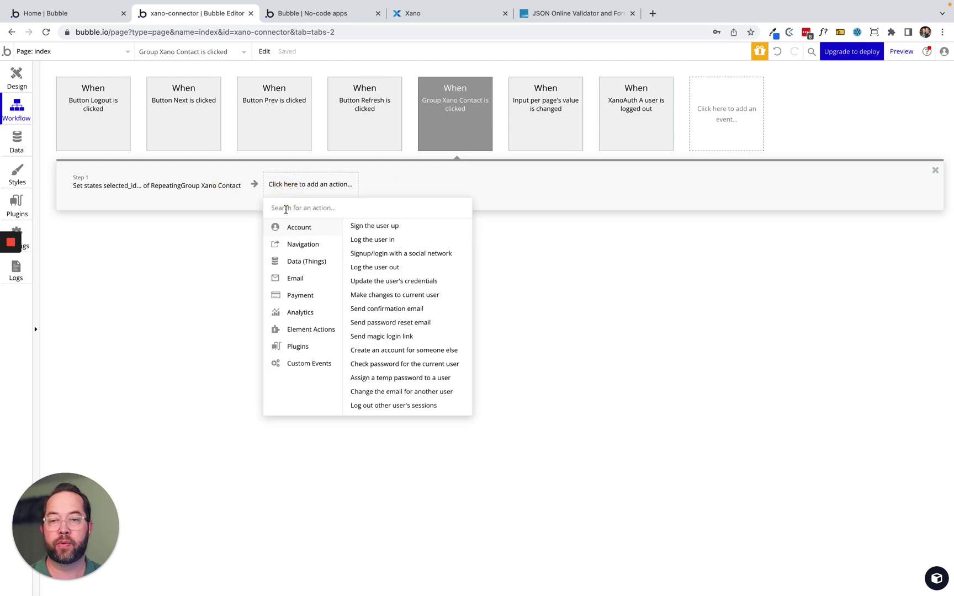
text(show)
click(283, 232)
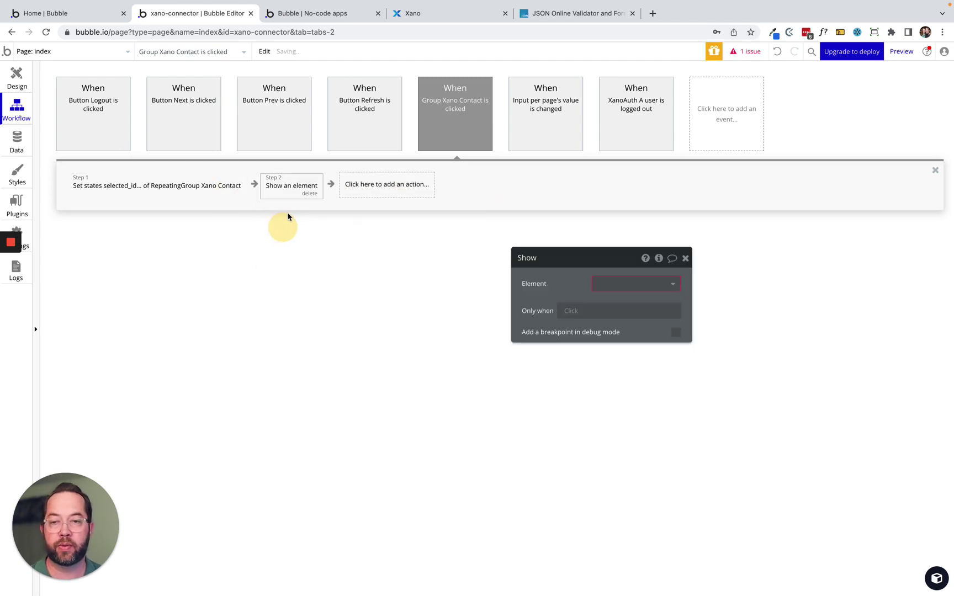
click(617, 283)
click(621, 301)
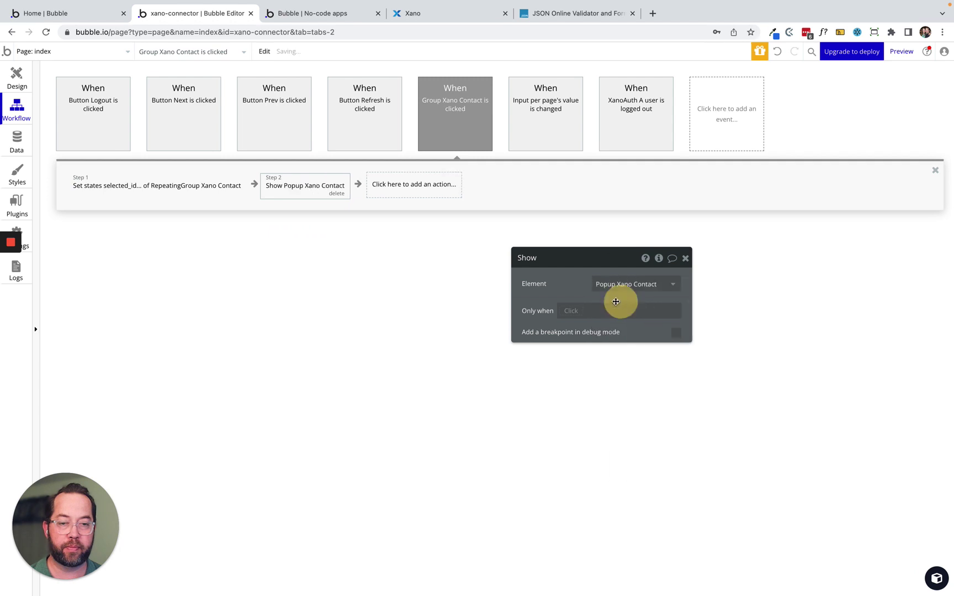
drag(569, 285, 187, 262)
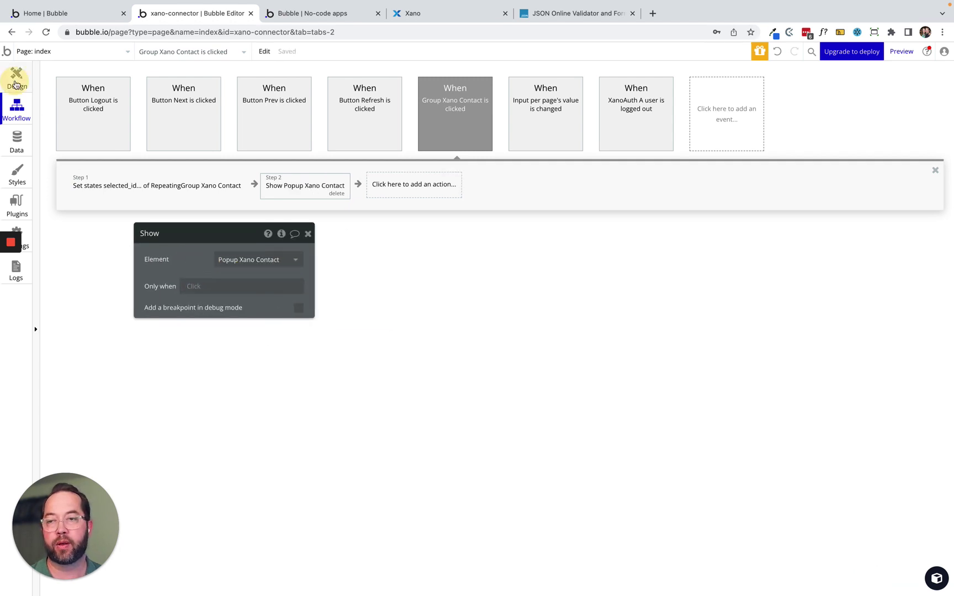
Back in the page design, check XanoGet A's Record ID uses selected_id, then select Popup Xano Contact.
click(17, 76)
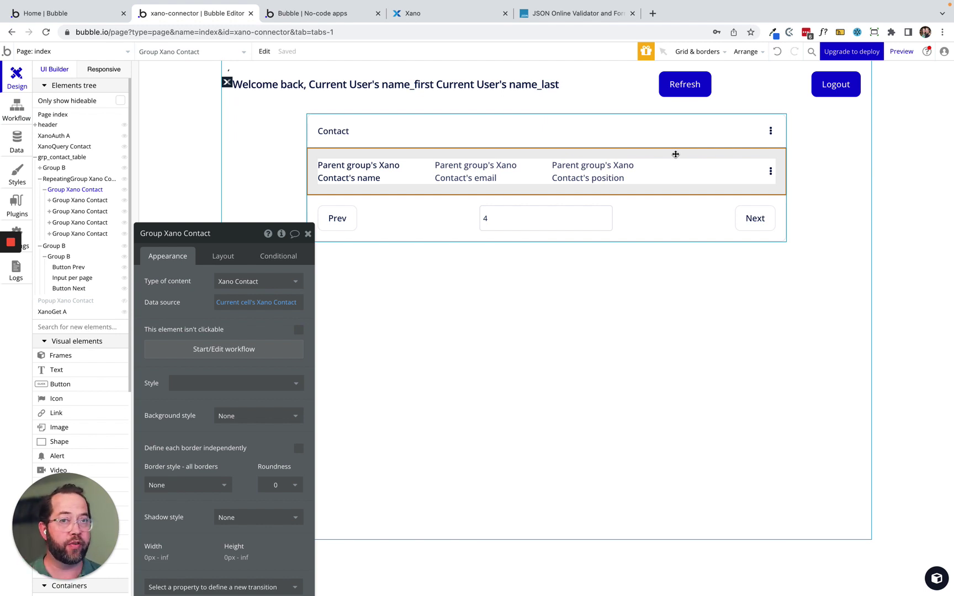
drag(217, 312, 734, 175)
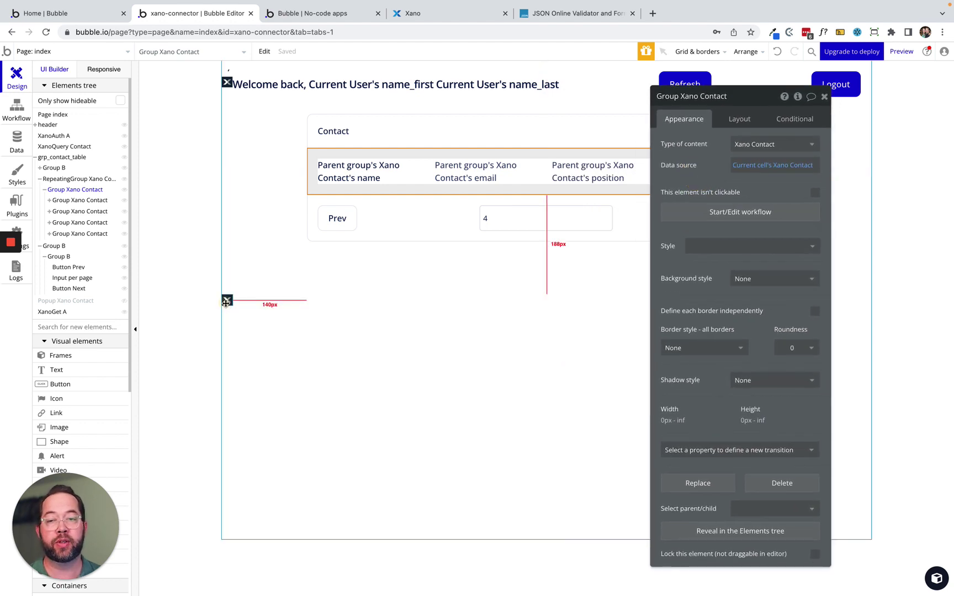
click(227, 302)
drag(722, 236, 537, 235)
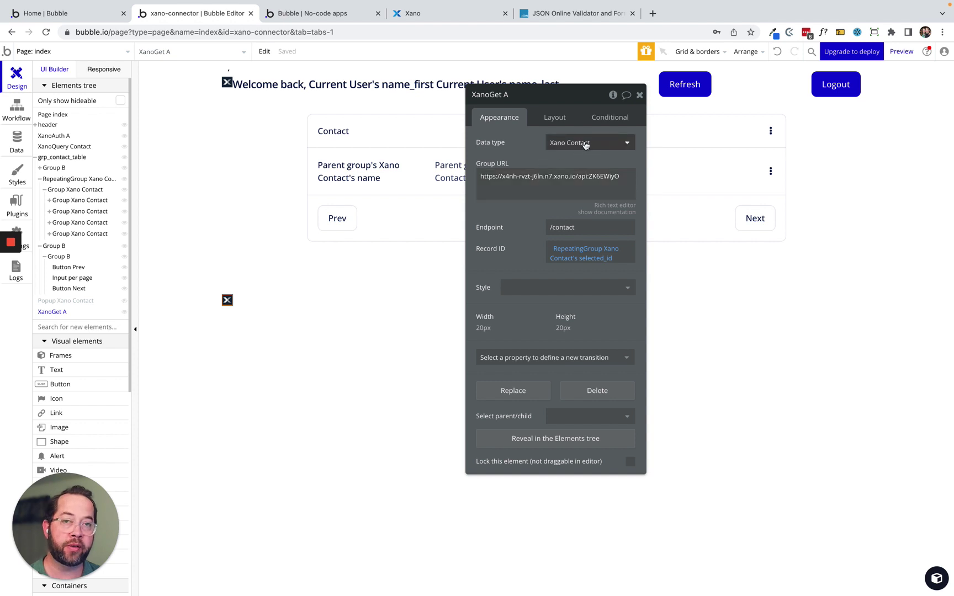
click(61, 302)
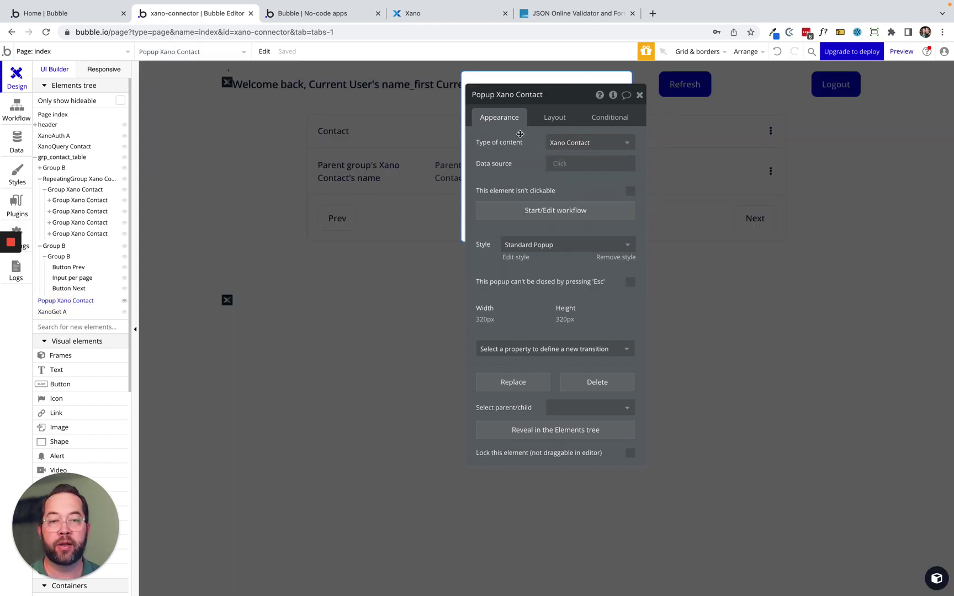
Set Popup Xano Contact's data source to XanoGet A's Data.
drag(520, 134, 230, 302)
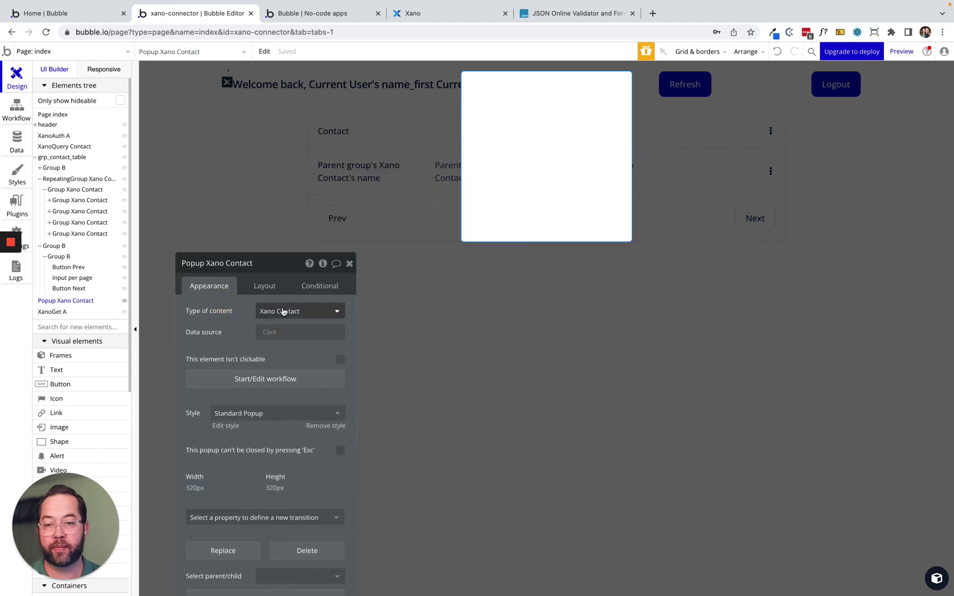
click(270, 332)
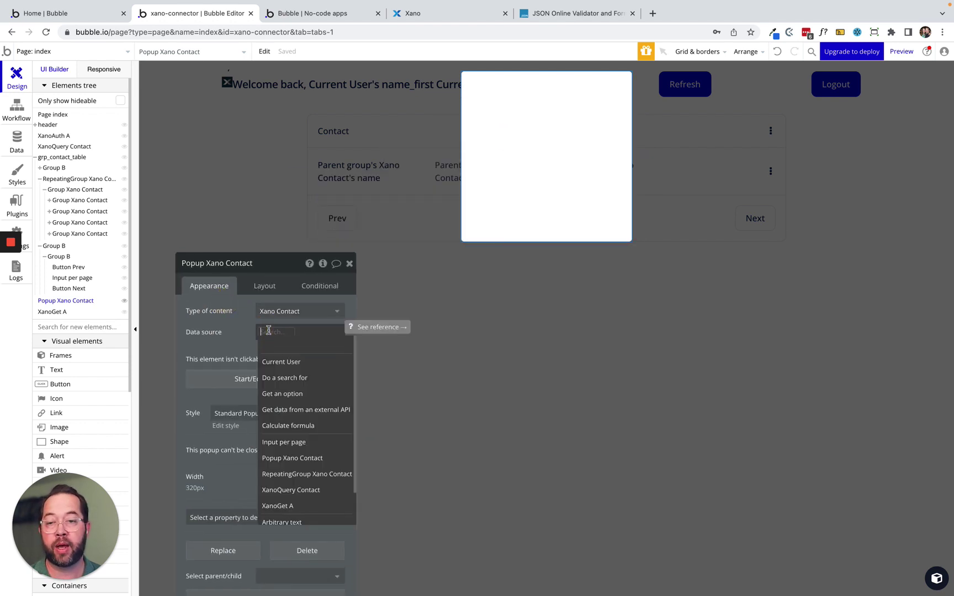
text(xano)
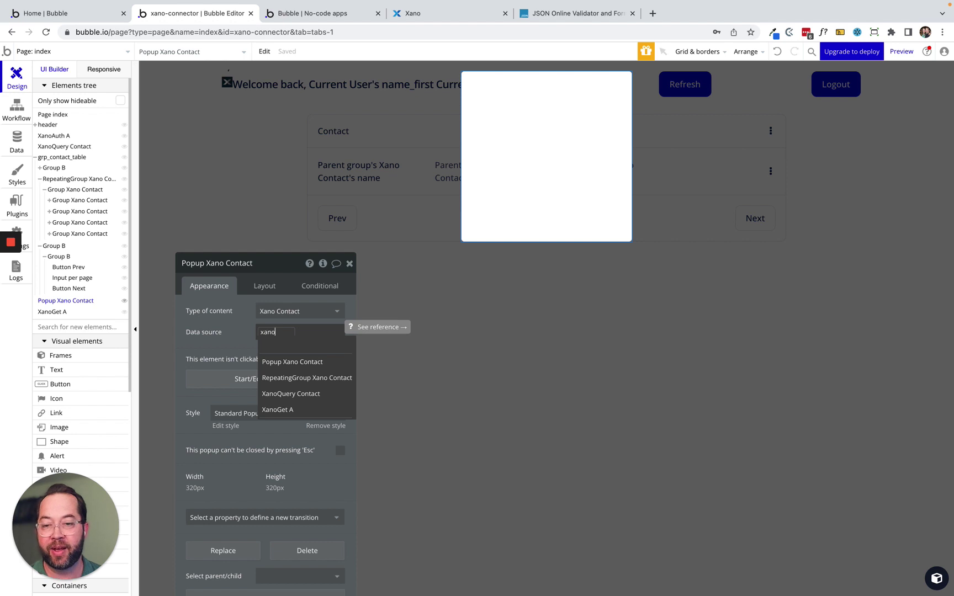
click(305, 409)
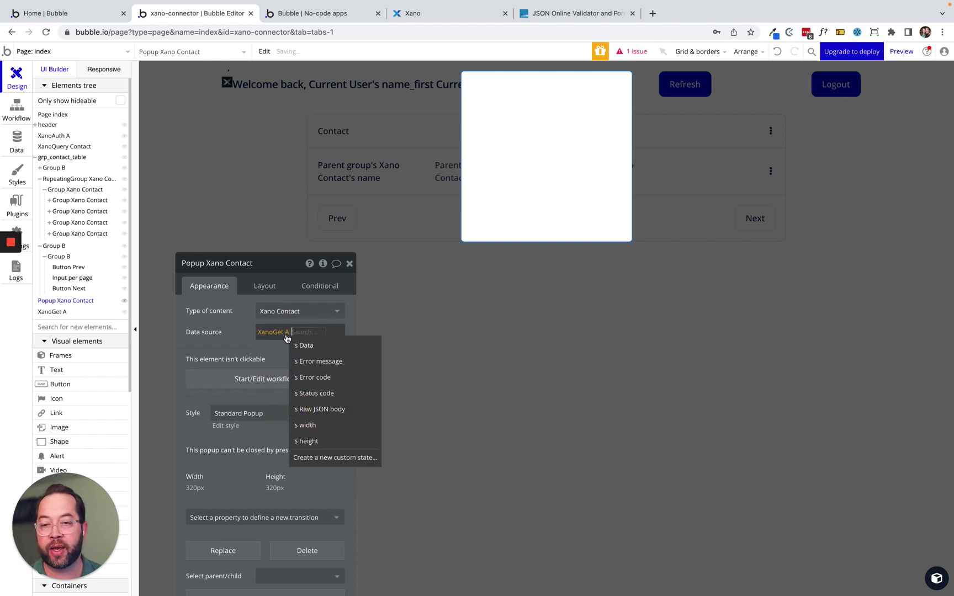
click(304, 345)
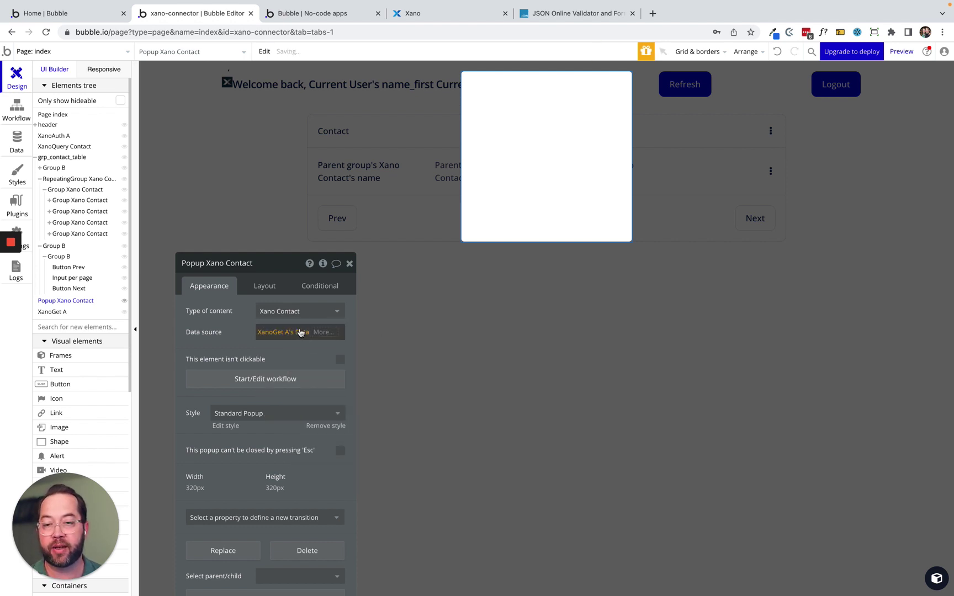
click(300, 330)
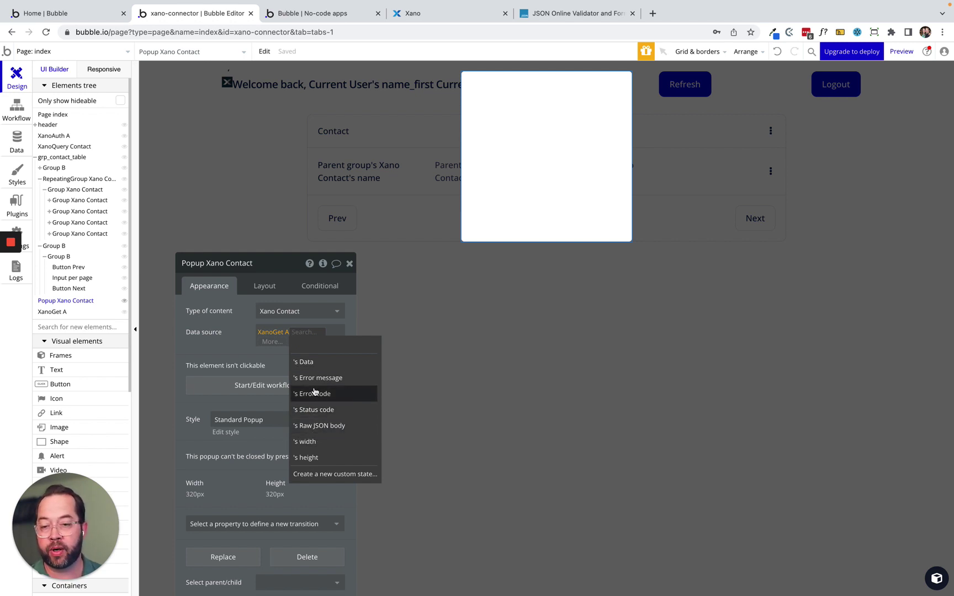
click(312, 361)
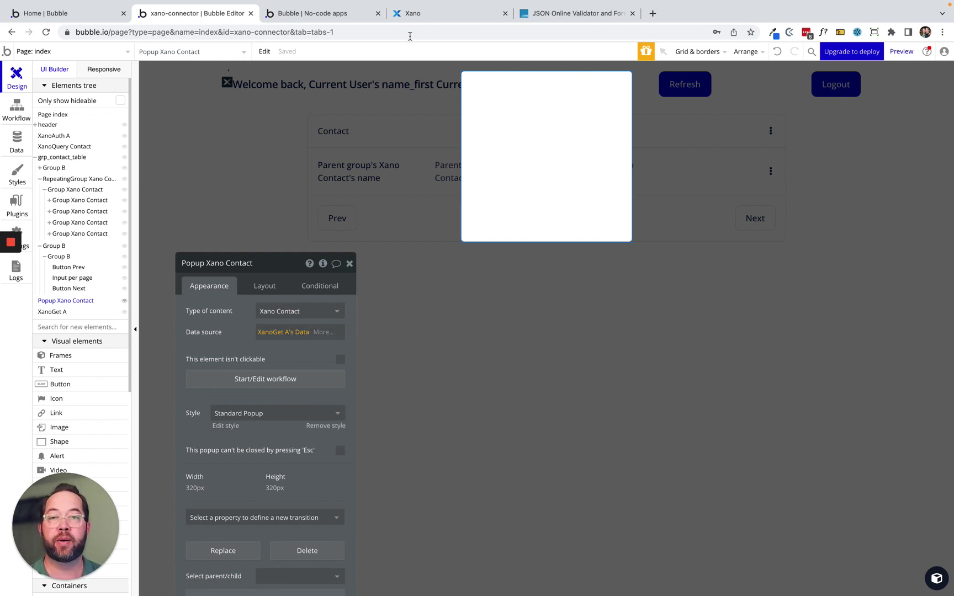
click(413, 13)
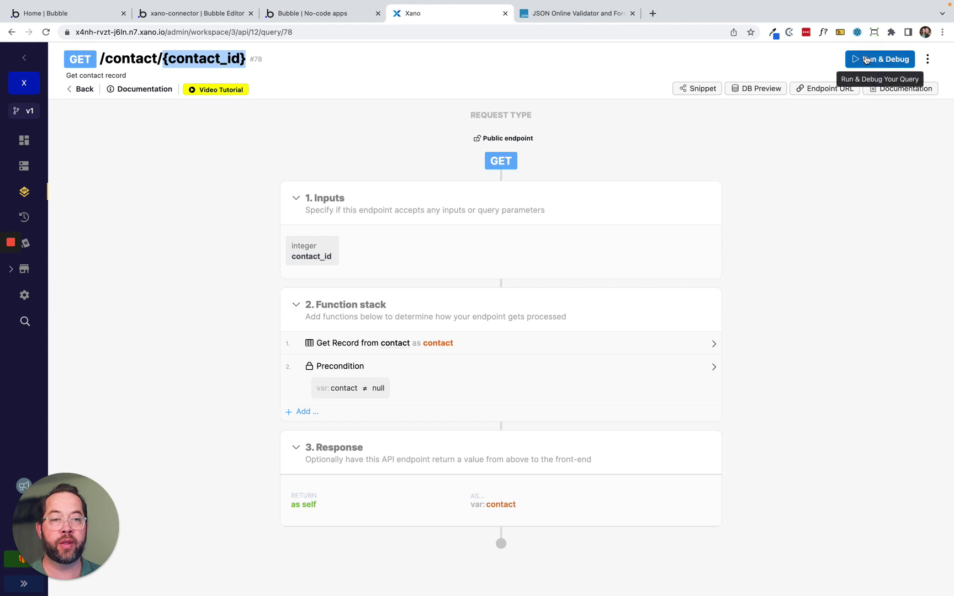
Test-run Xano's GET /contact/{contact_id} endpoint with contact_id 1.
click(878, 59)
double_click(732, 216)
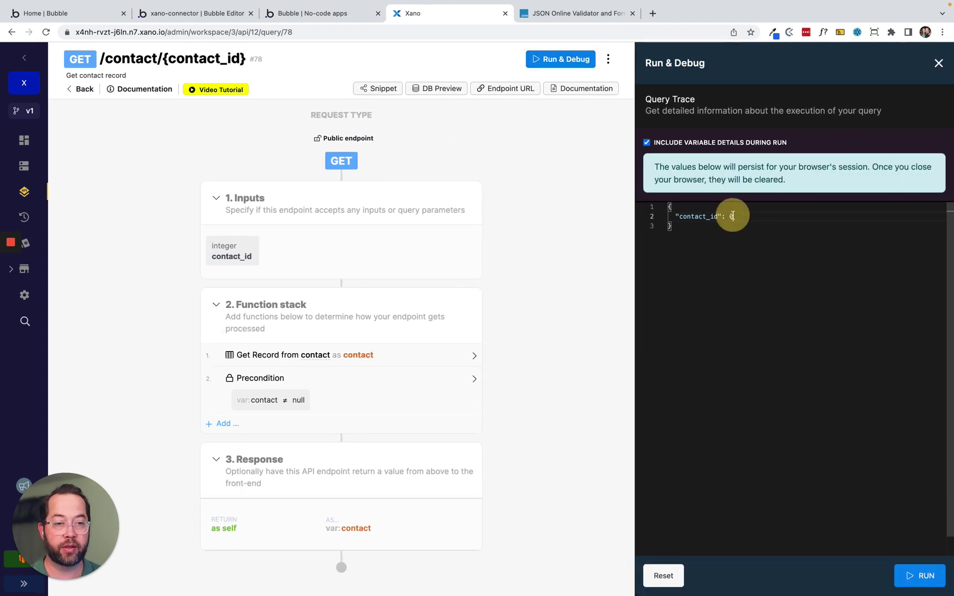
text(1)
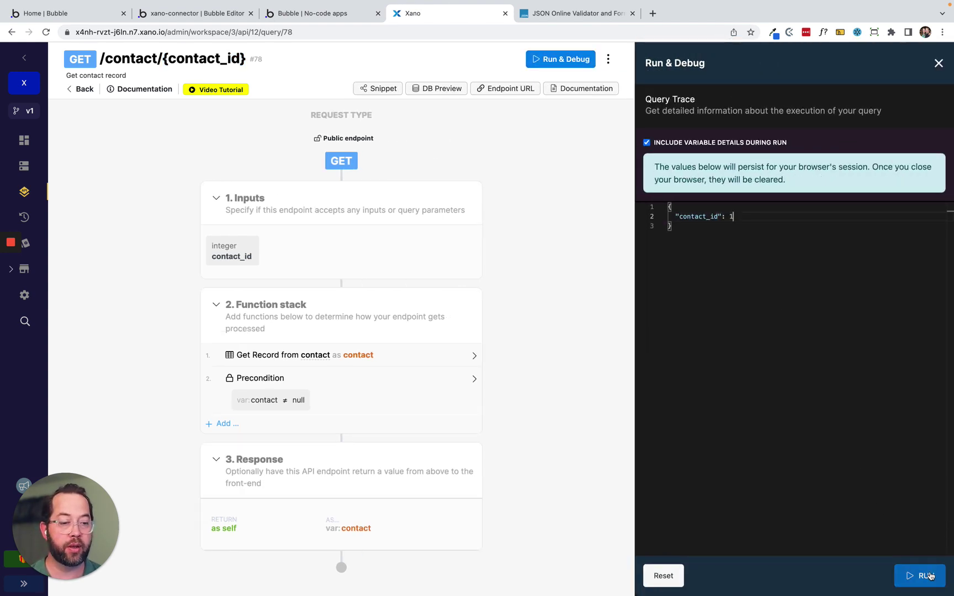
click(928, 576)
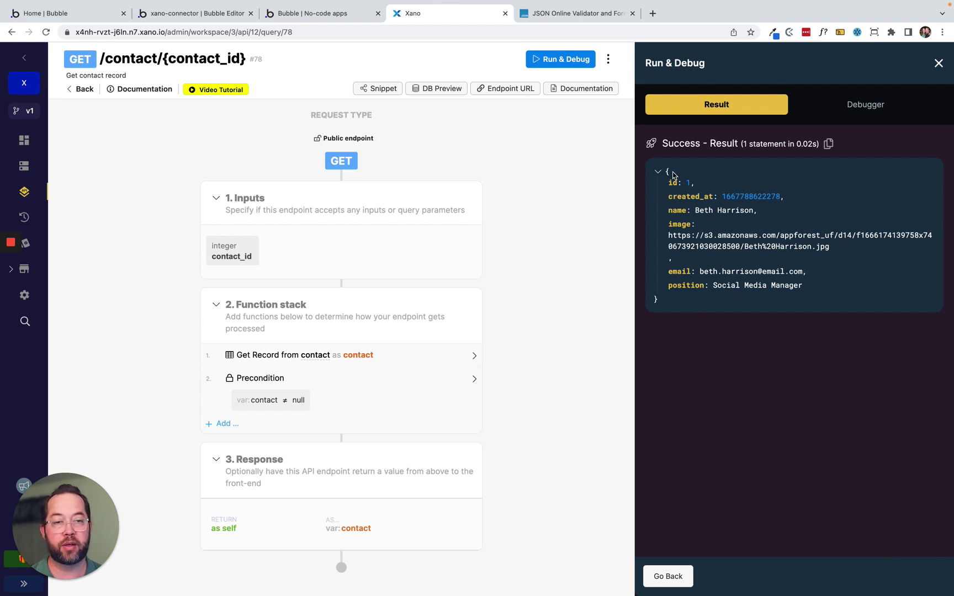
click(312, 13)
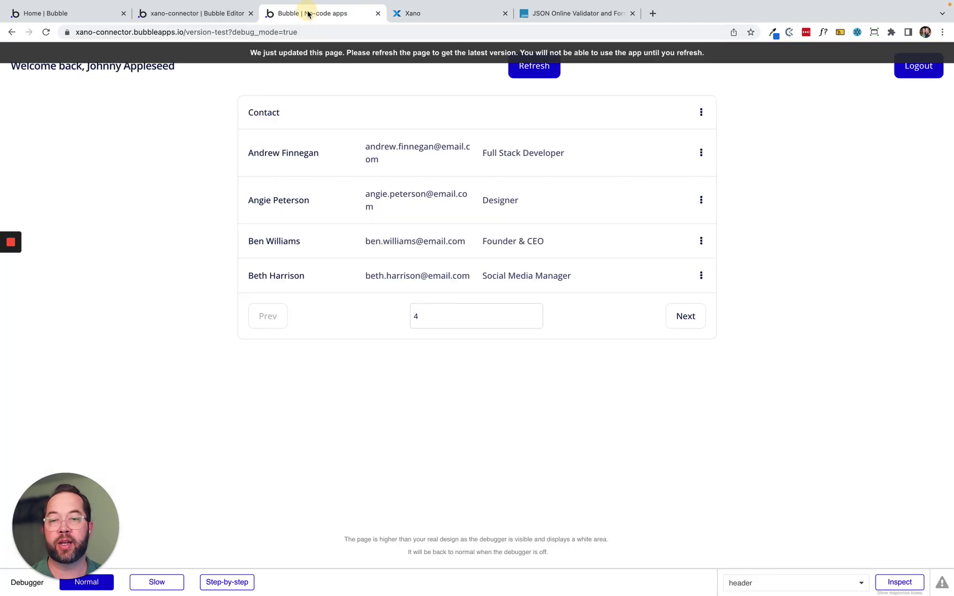
Set Popup Xano Contact's container layout to Column with 20 px Top, Bottom, Left and Right padding.
click(199, 13)
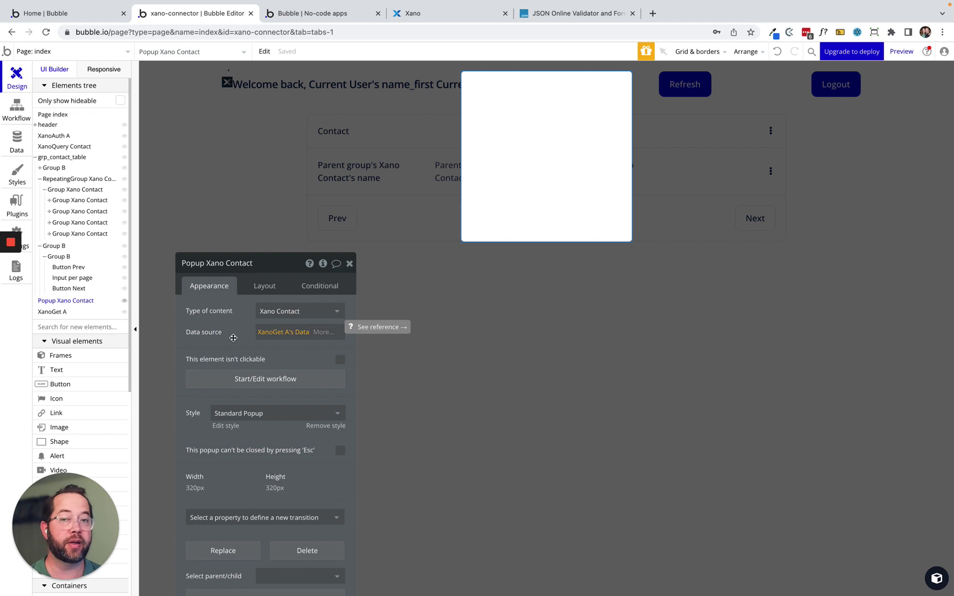
drag(224, 334, 724, 183)
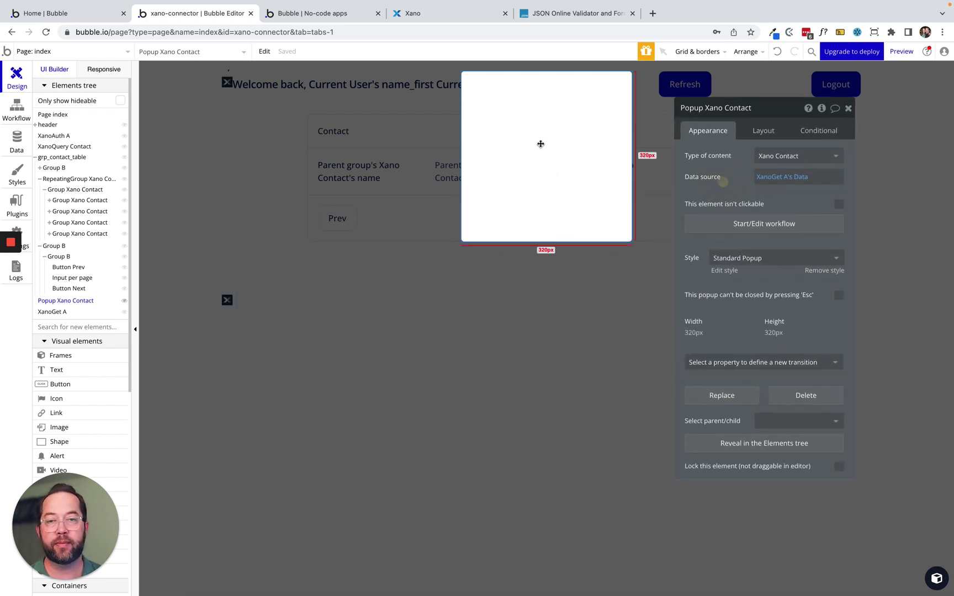
click(517, 136)
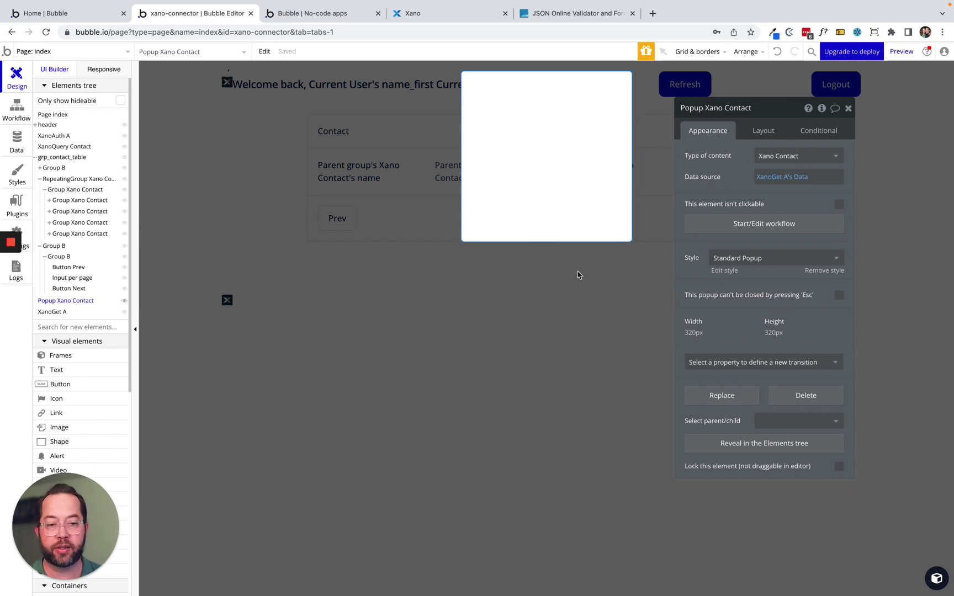
click(754, 130)
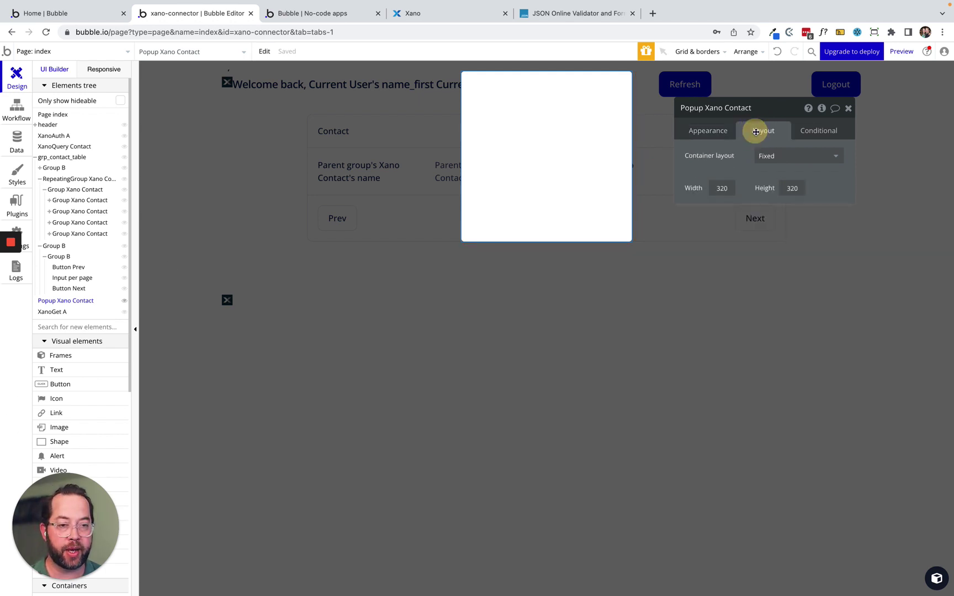
click(776, 157)
click(782, 221)
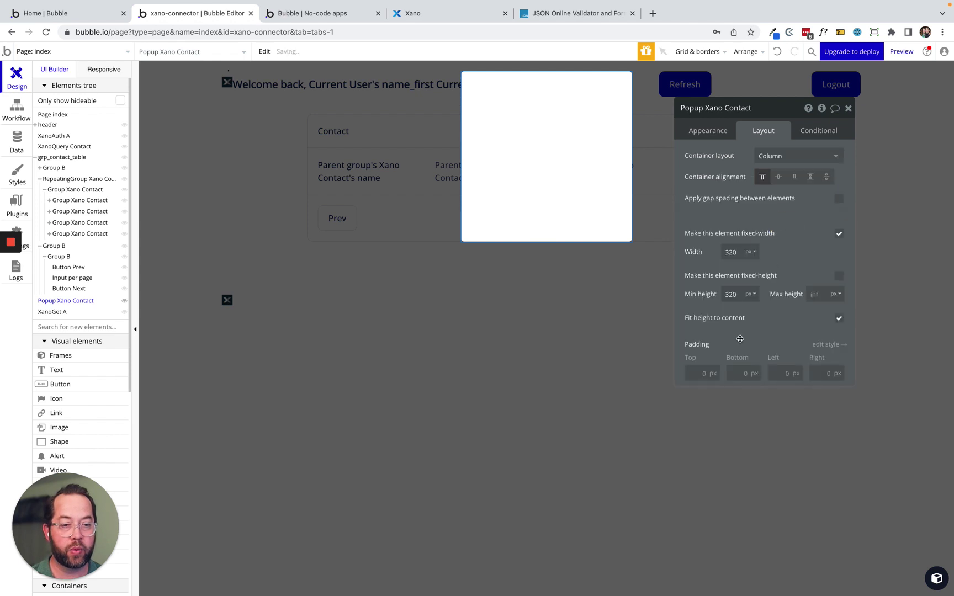
click(696, 372)
text(2)
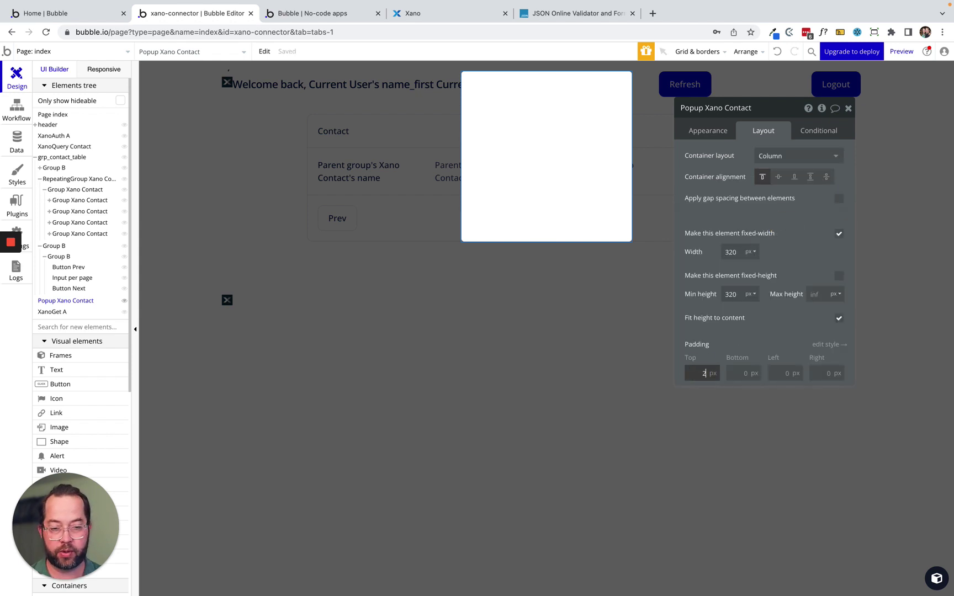
text(0)
key(Tab)
text(20)
key(Tab)
text(20)
key(Tab)
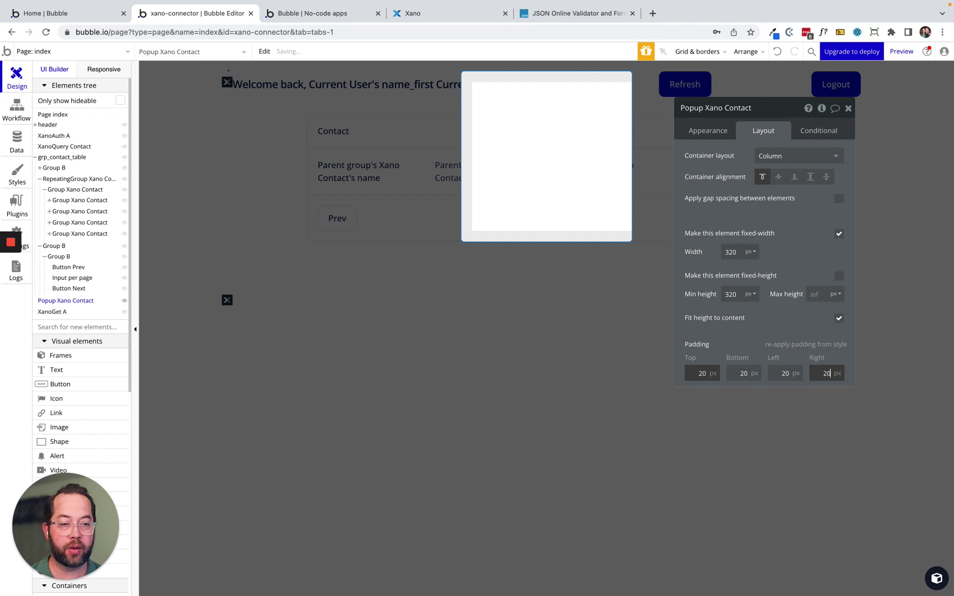
click(74, 371)
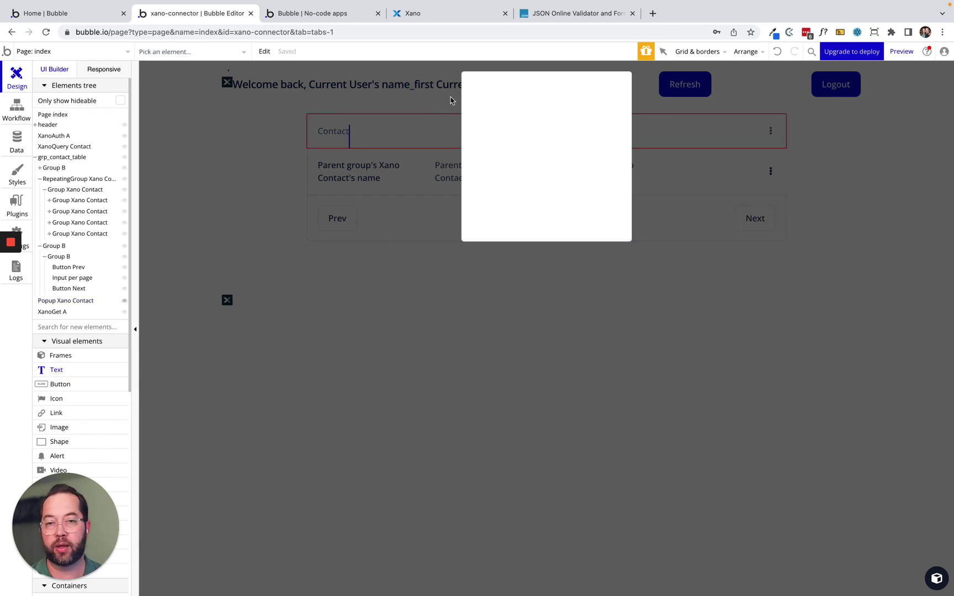
Add a semi-bold 'Contact Details' text to the popup and duplicate it below.
click(507, 98)
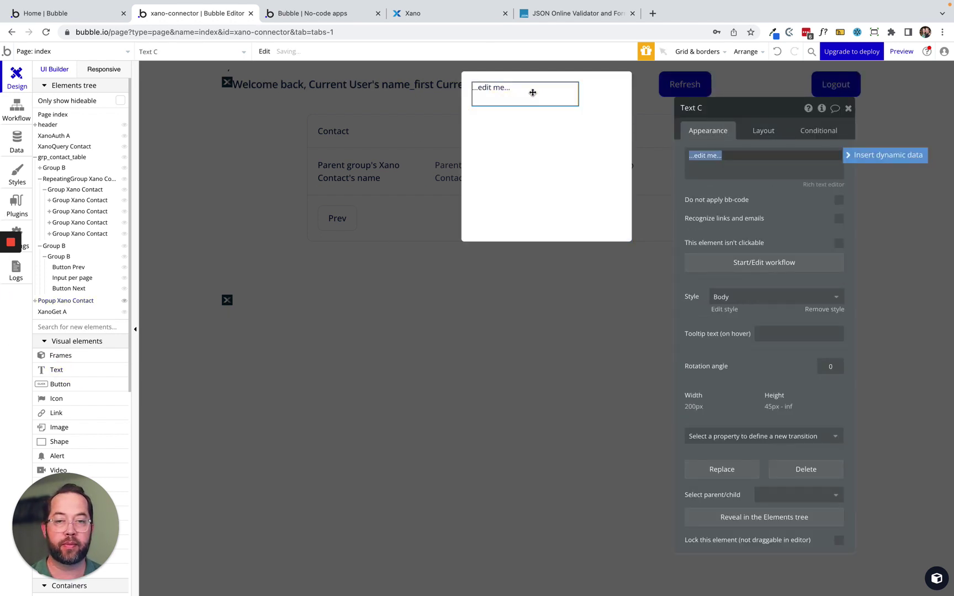
key(Delete)
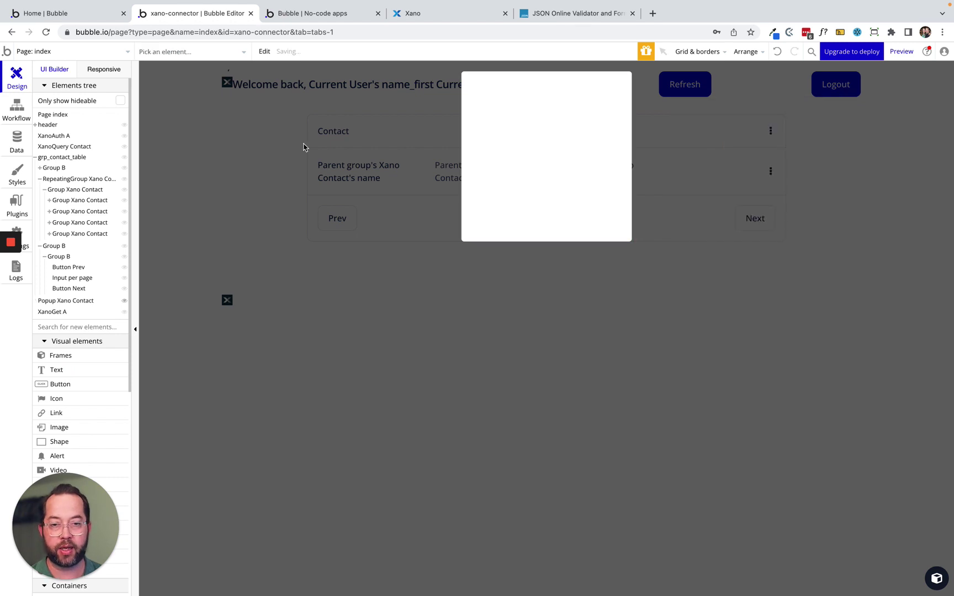
click(281, 151)
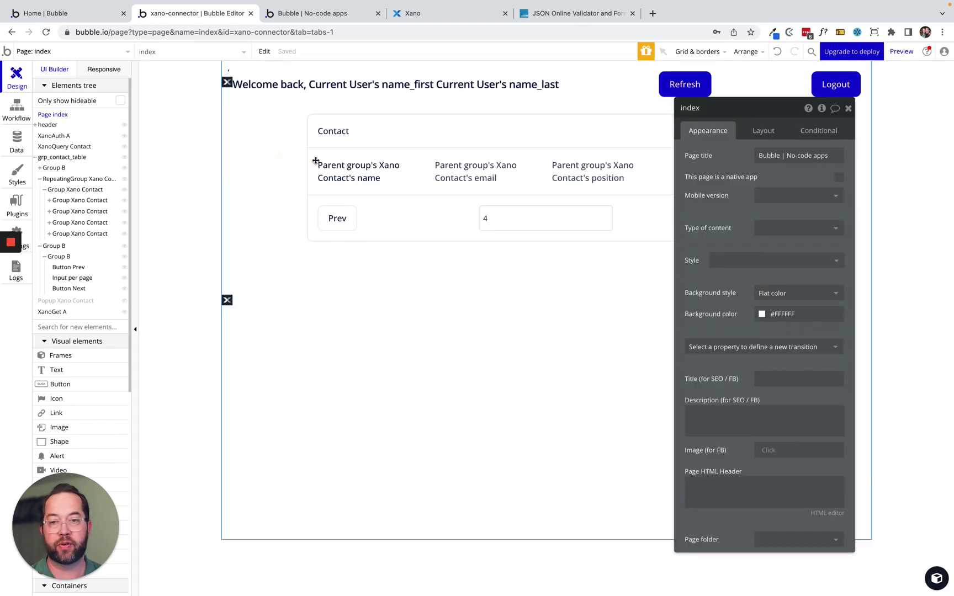
click(385, 165)
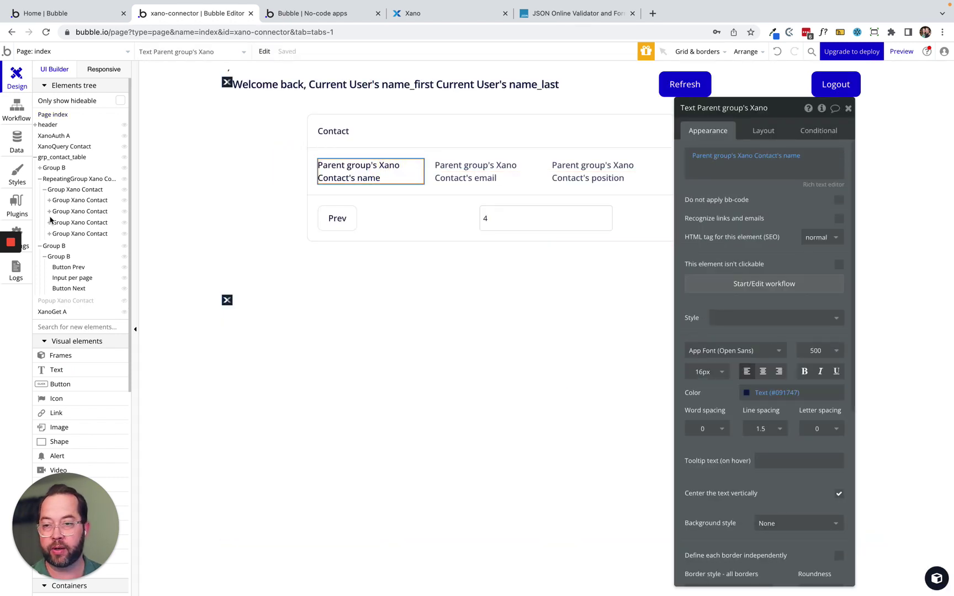
click(61, 300)
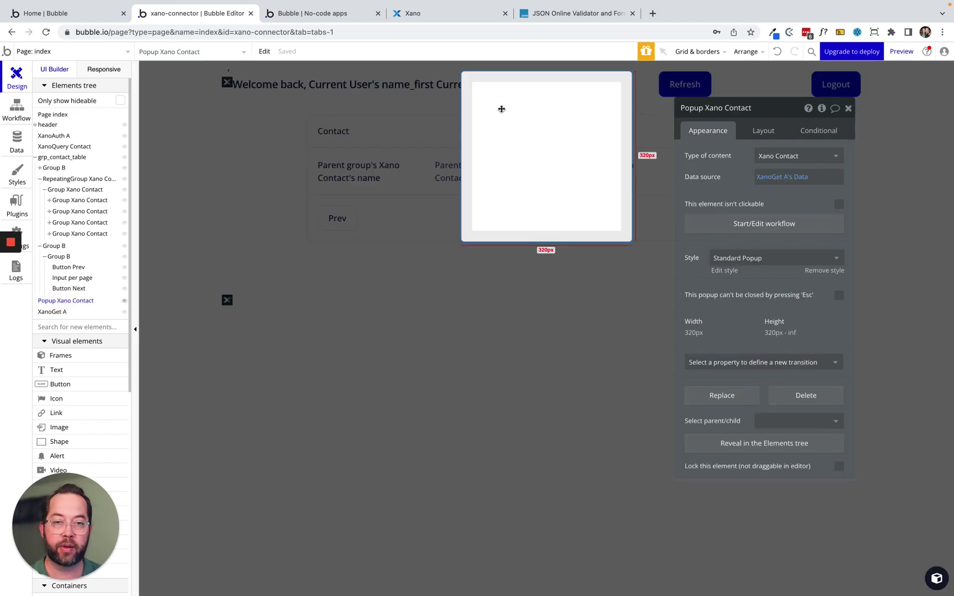
key(super+v)
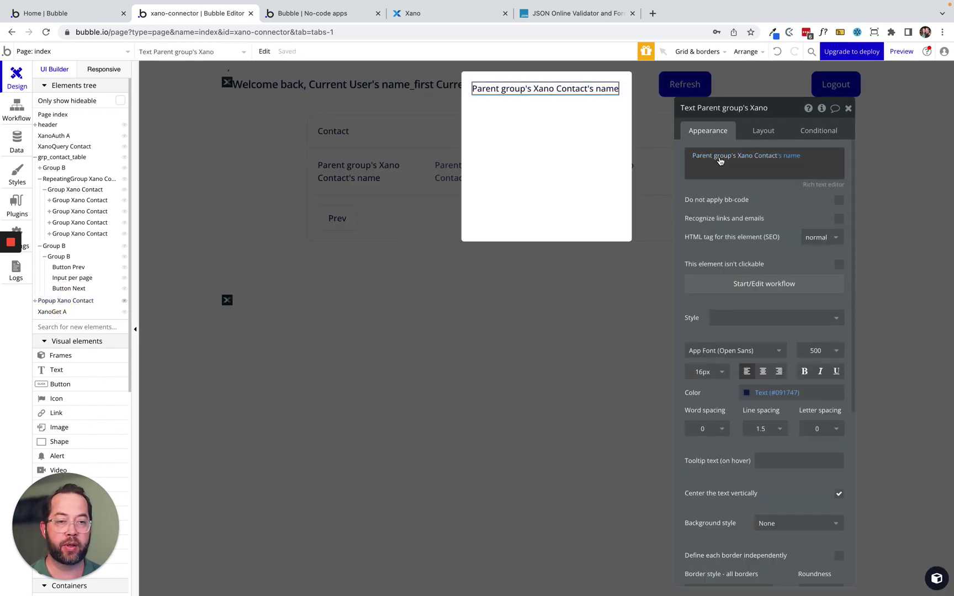
click(703, 155)
key(BackSpace)
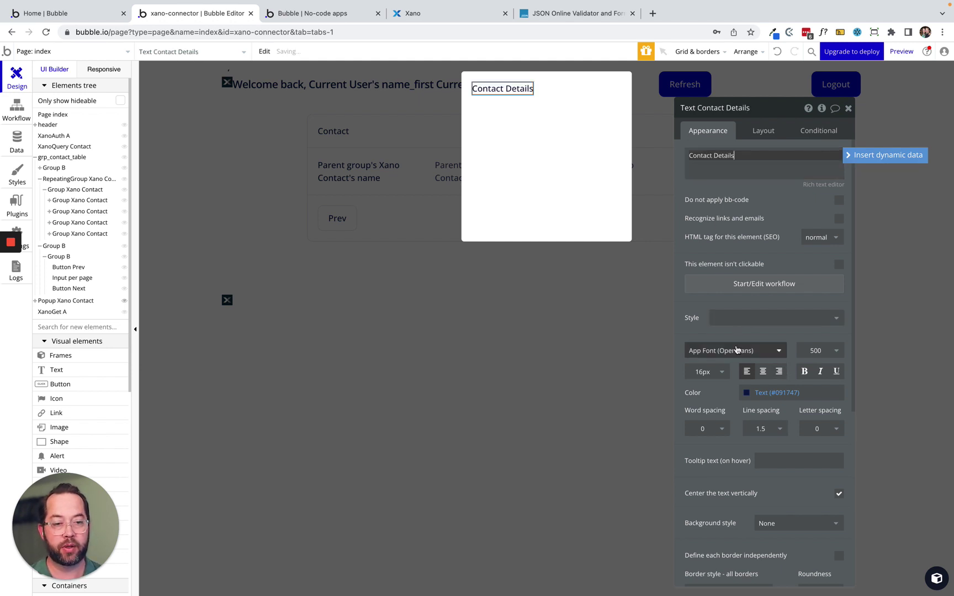
click(838, 351)
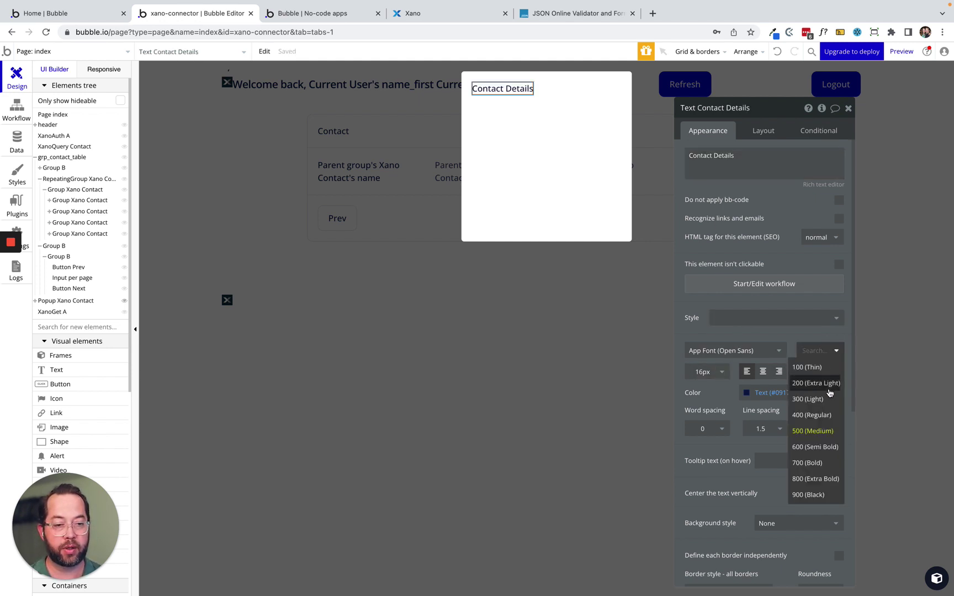
click(817, 447)
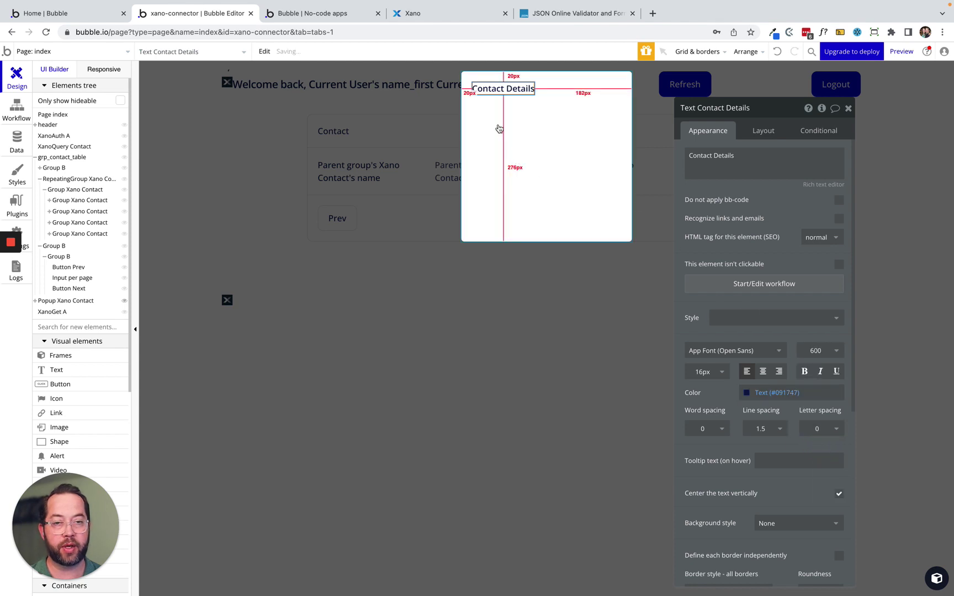
key(ctrl+c)
key(ctrl+v)
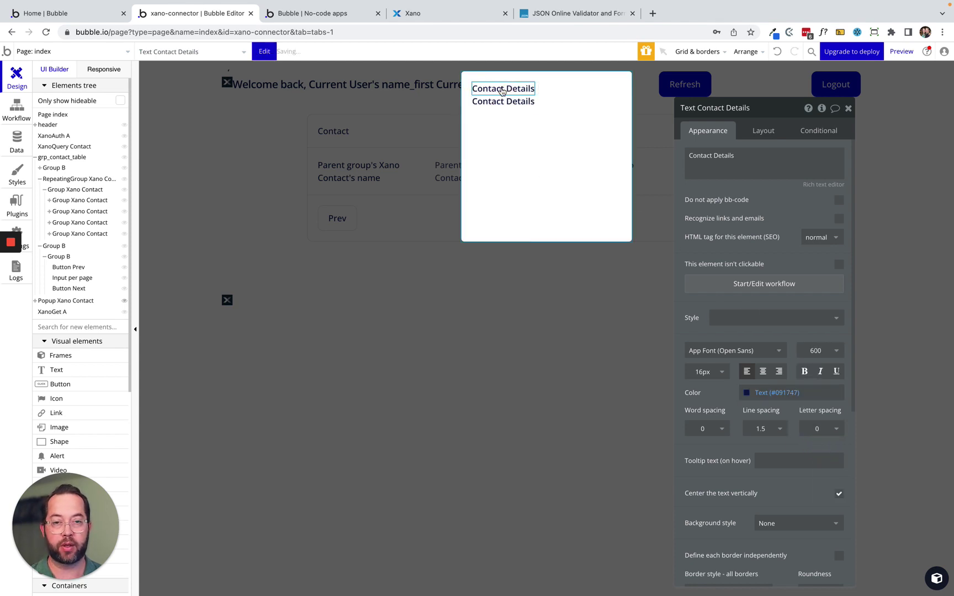
Enable gap spacing on the popup with a 10 px row gap.
click(560, 100)
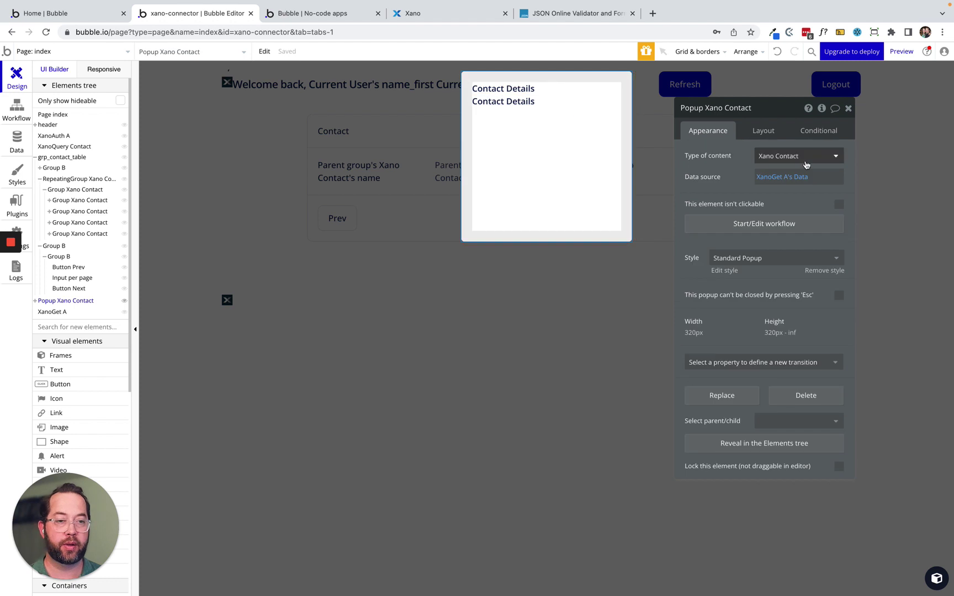
click(765, 128)
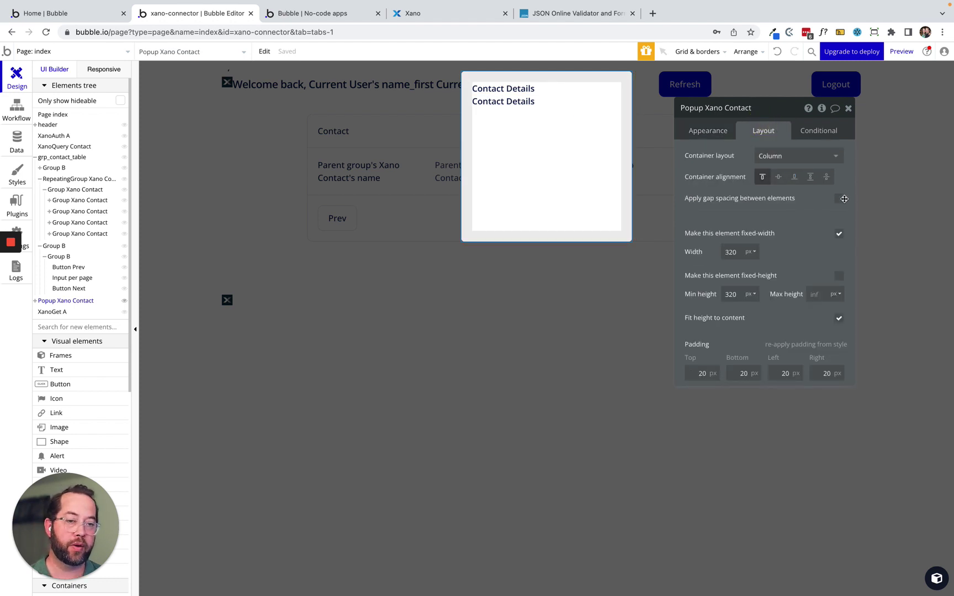
click(838, 199)
click(823, 220)
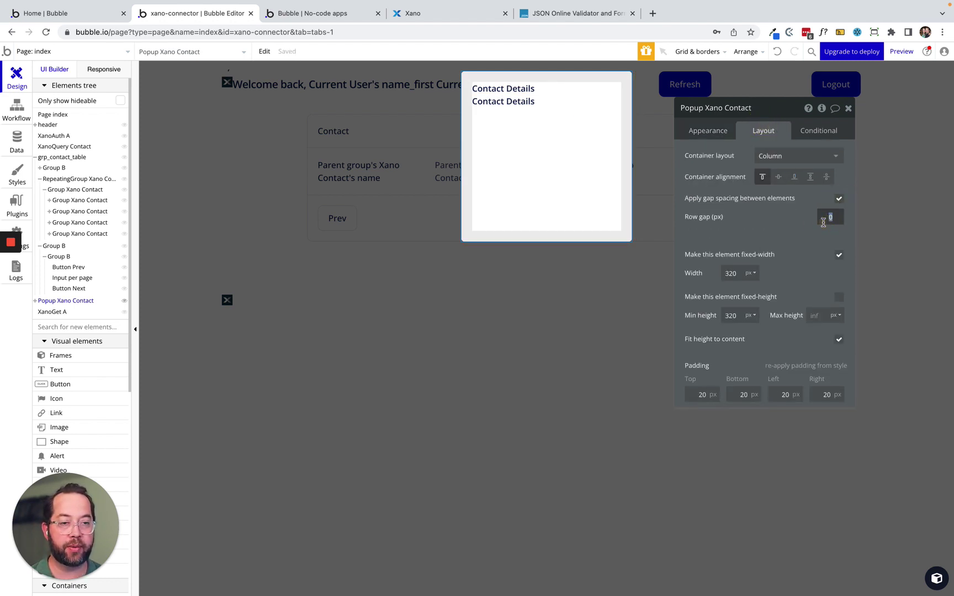
text(10)
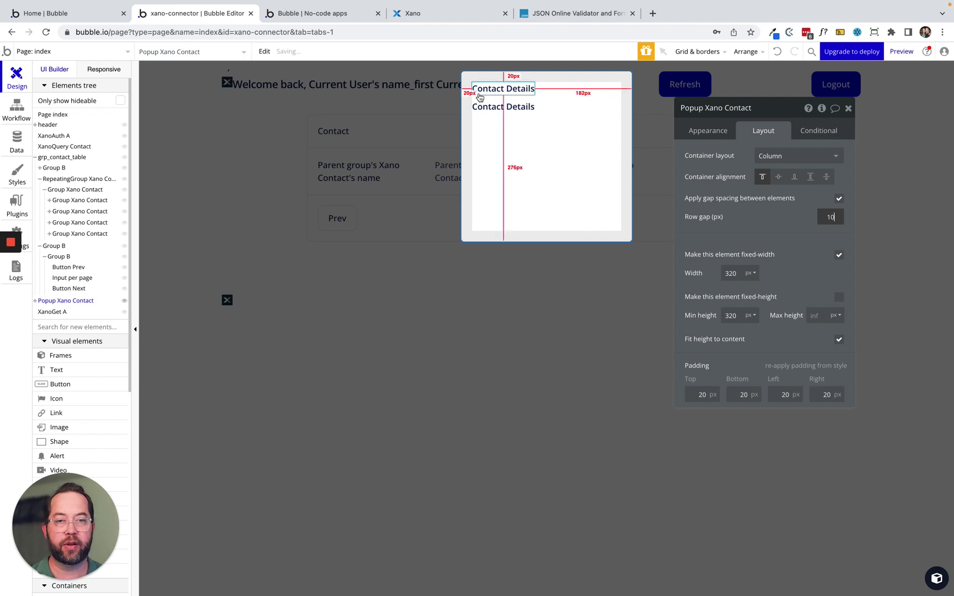
click(497, 106)
click(705, 132)
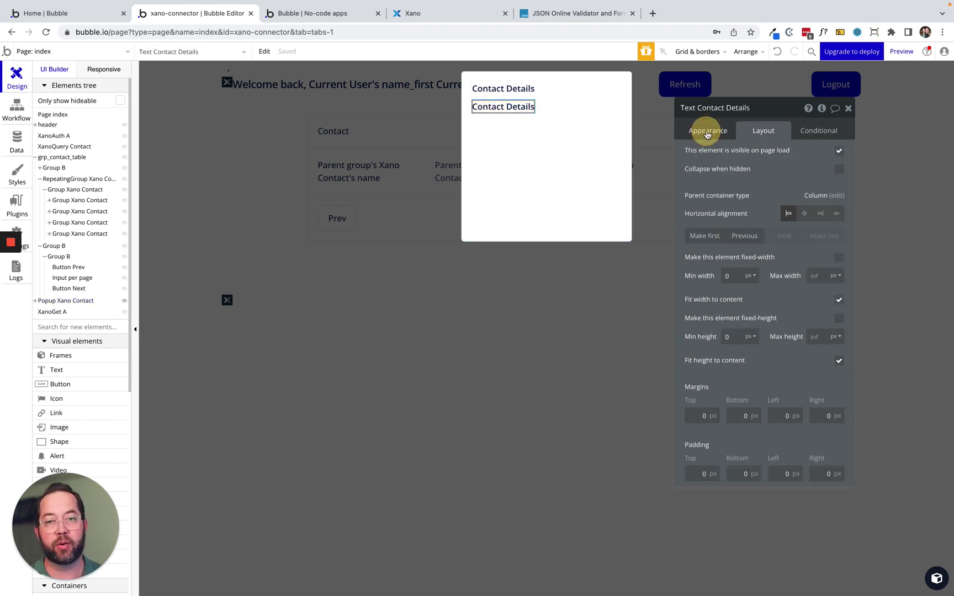
Set the popup text to weight 400 and bind it to Parent group's Xano Contact's name.
click(837, 351)
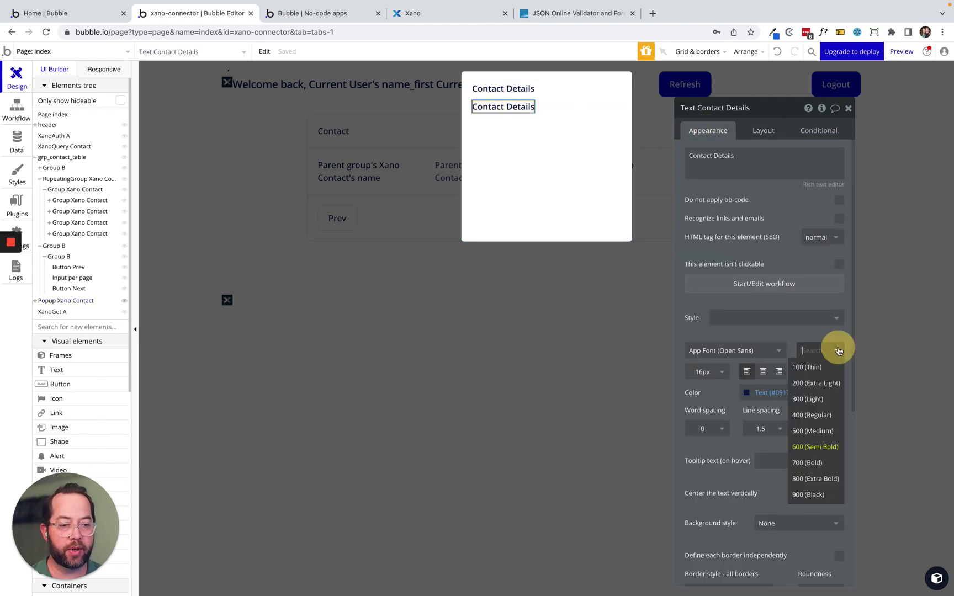
click(822, 414)
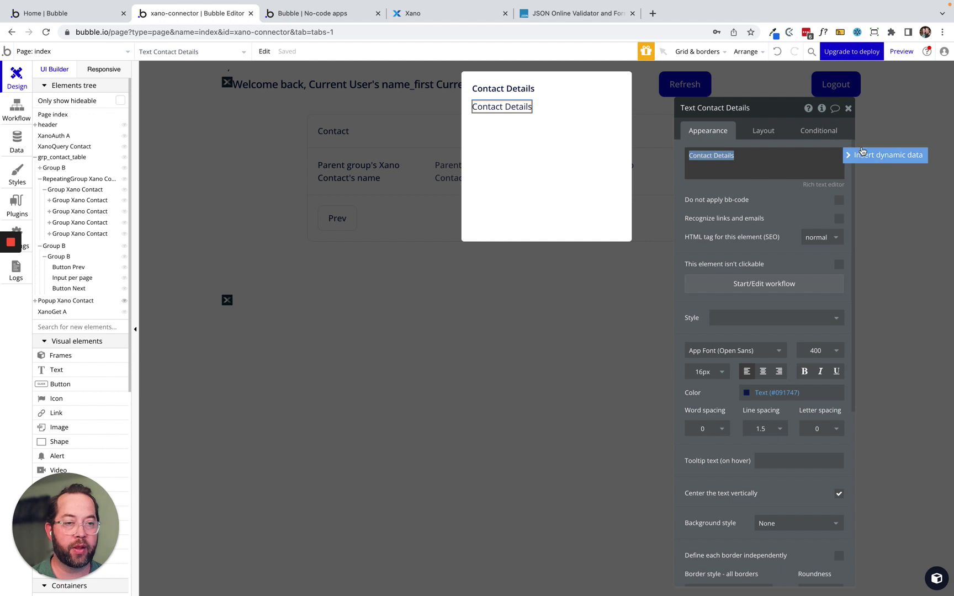
click(885, 154)
click(716, 186)
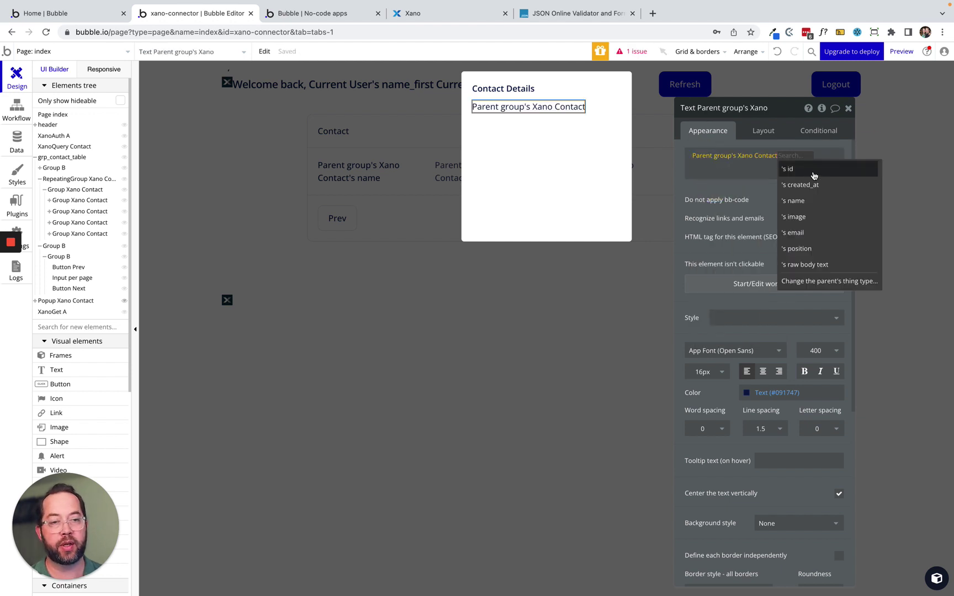
click(810, 201)
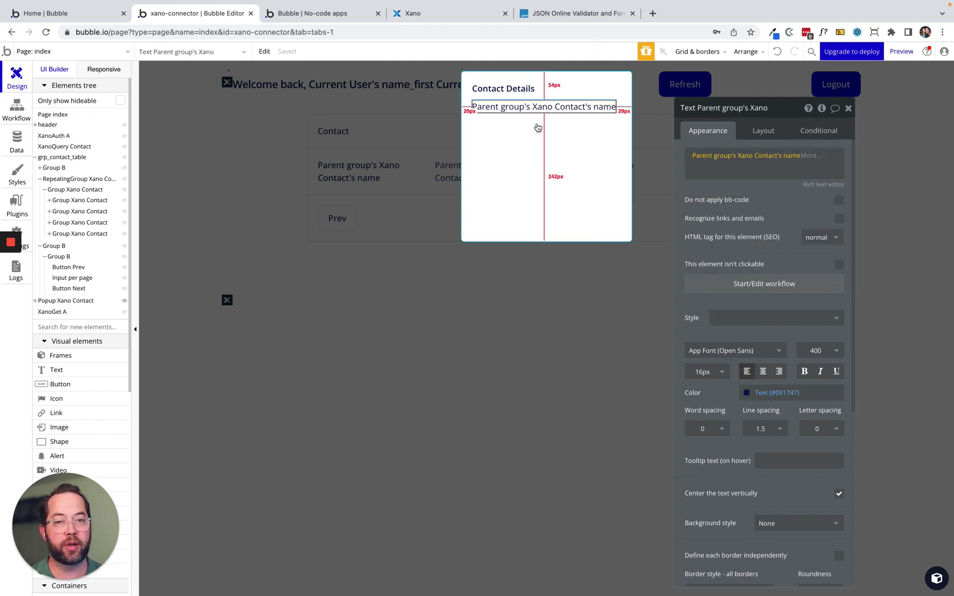
click(827, 154)
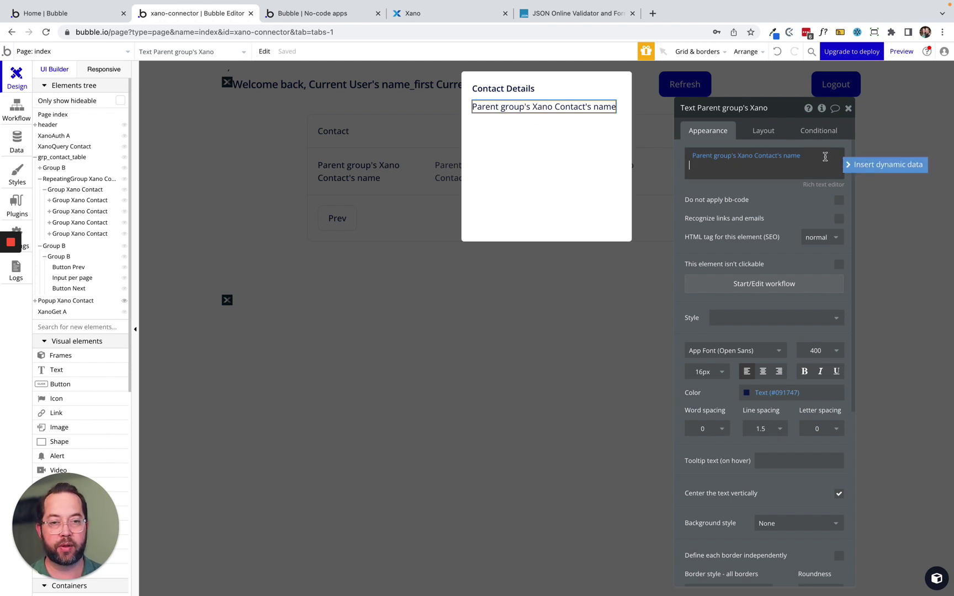
Duplicate the name text and change the copy to show the contact's email.
click(498, 106)
key(ctrl+c)
key(ctrl+v)
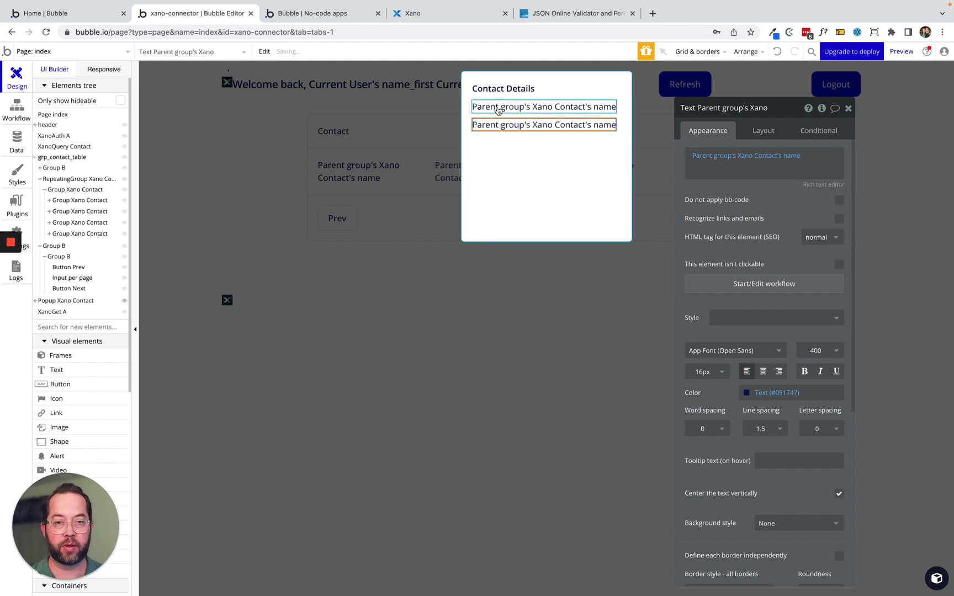
click(788, 155)
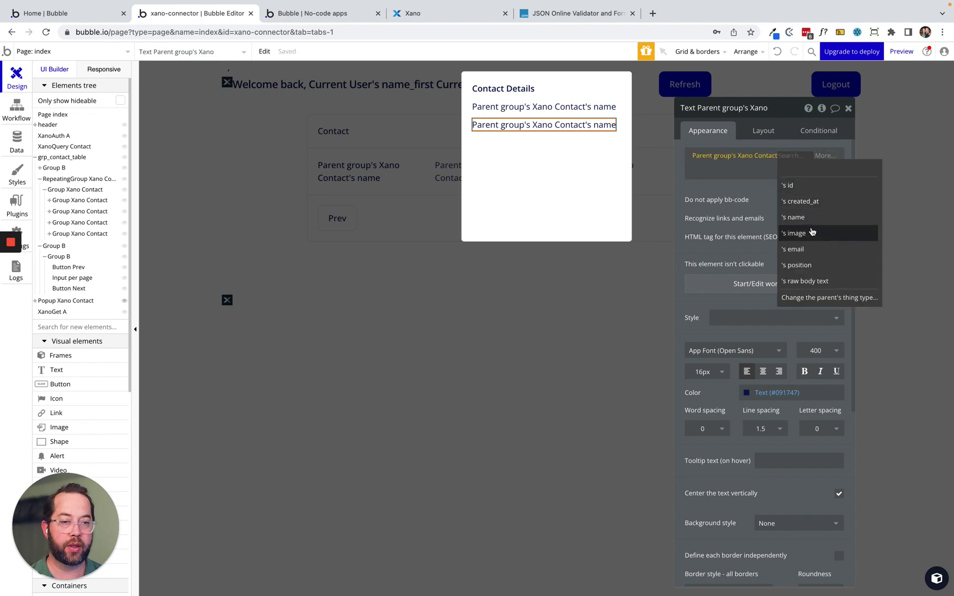
click(815, 249)
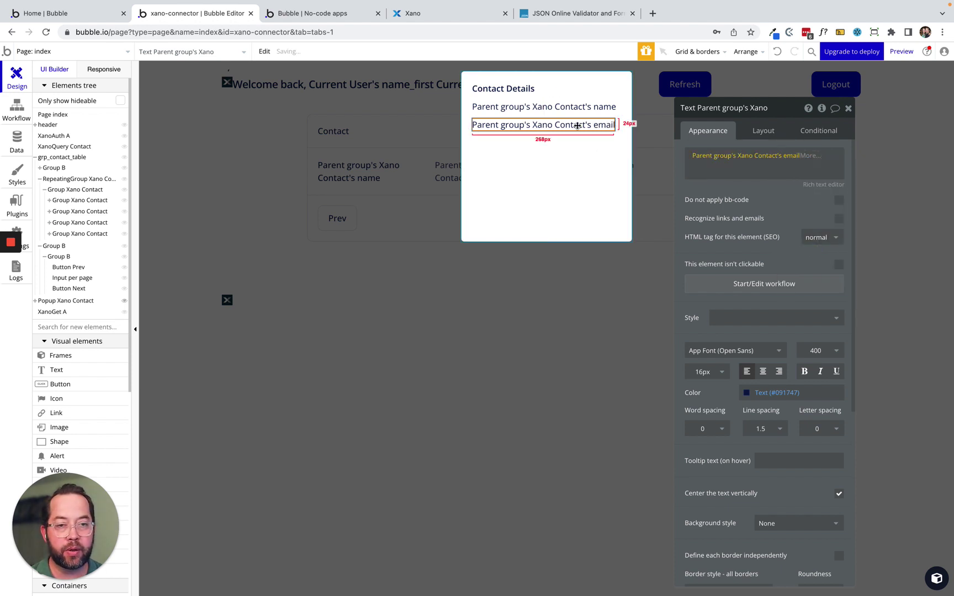
Duplicate the email text and change the copy to show the contact's position.
click(577, 125)
key(ctrl+c)
key(ctrl+v)
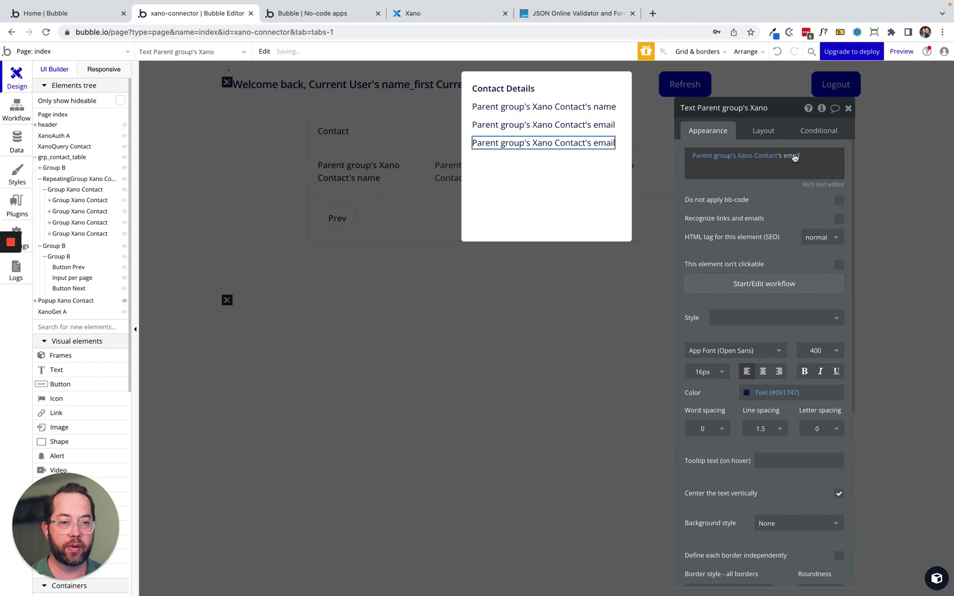
click(794, 157)
click(826, 265)
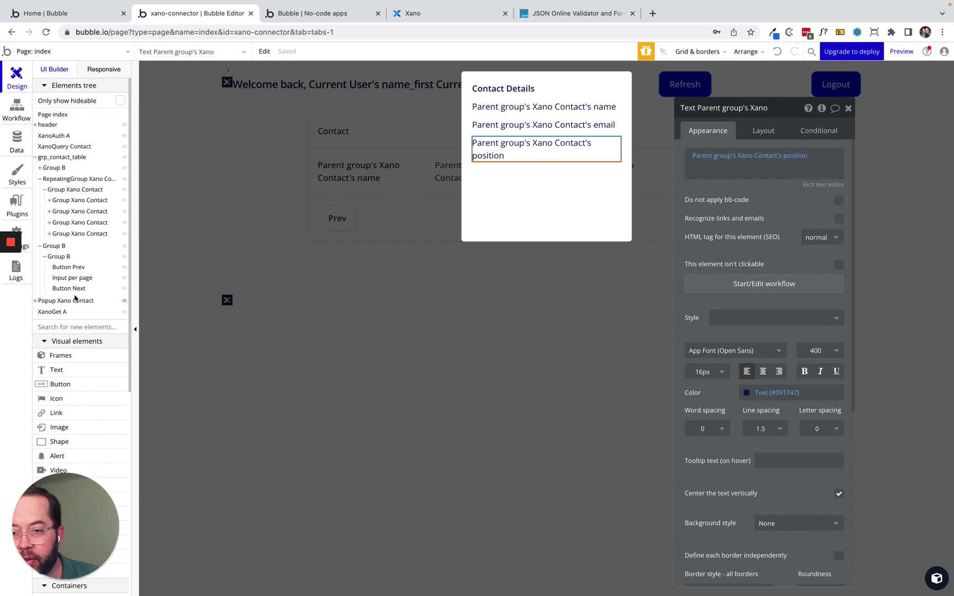
scroll(68, 346, down, 4)
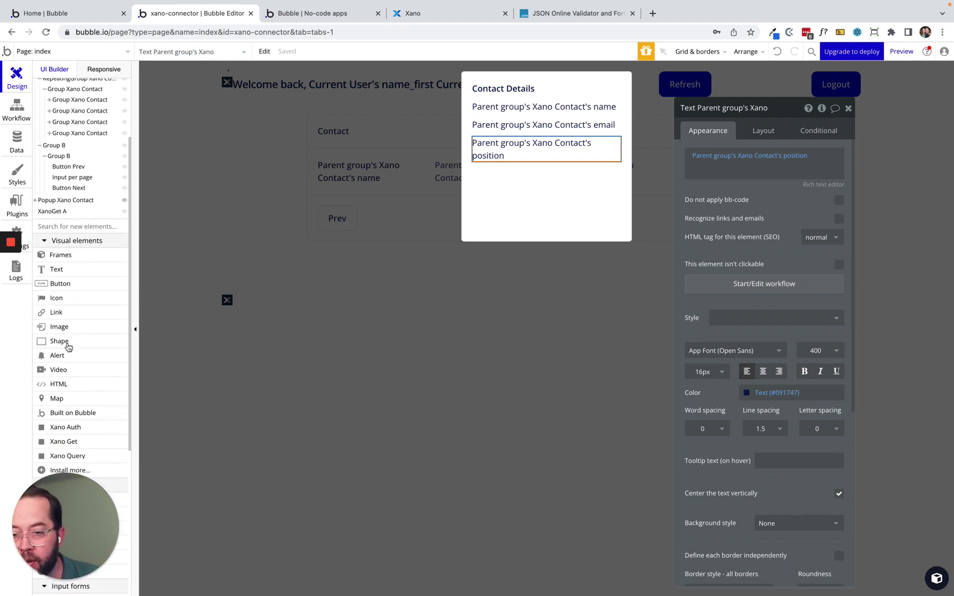
click(57, 326)
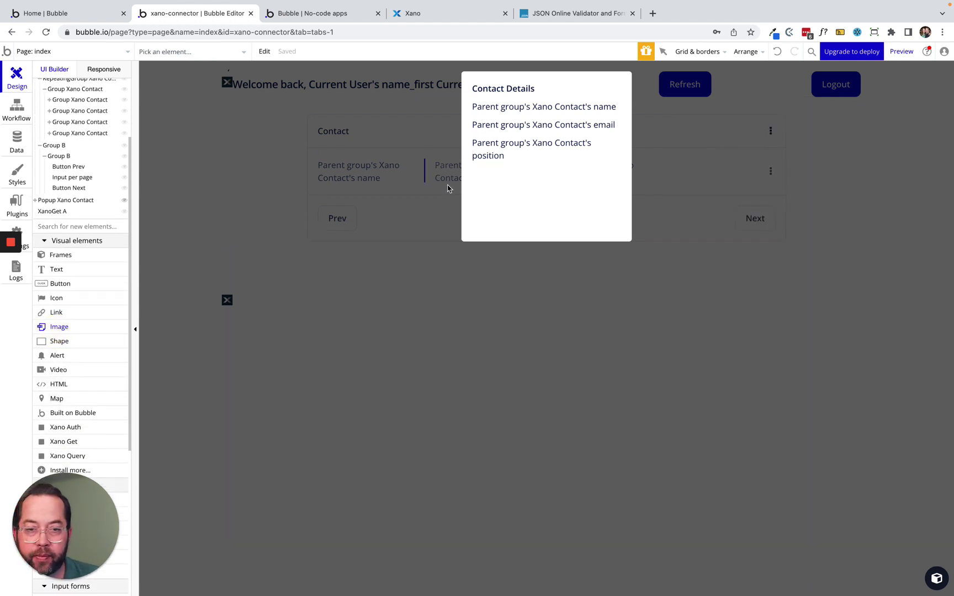
Add an image below the details with non-fixed width, min width/height 0 and fixed aspect ratio.
click(515, 177)
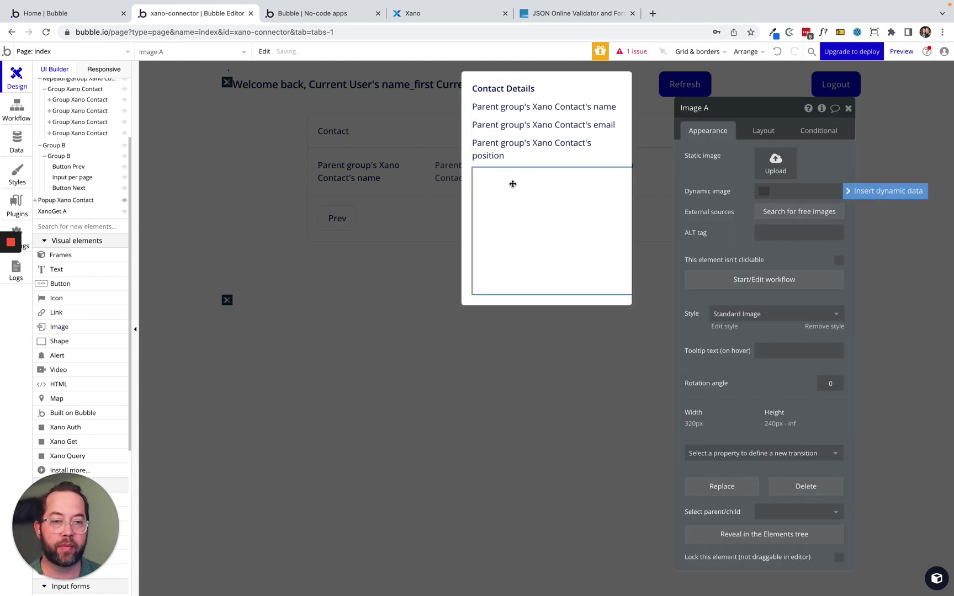
click(770, 130)
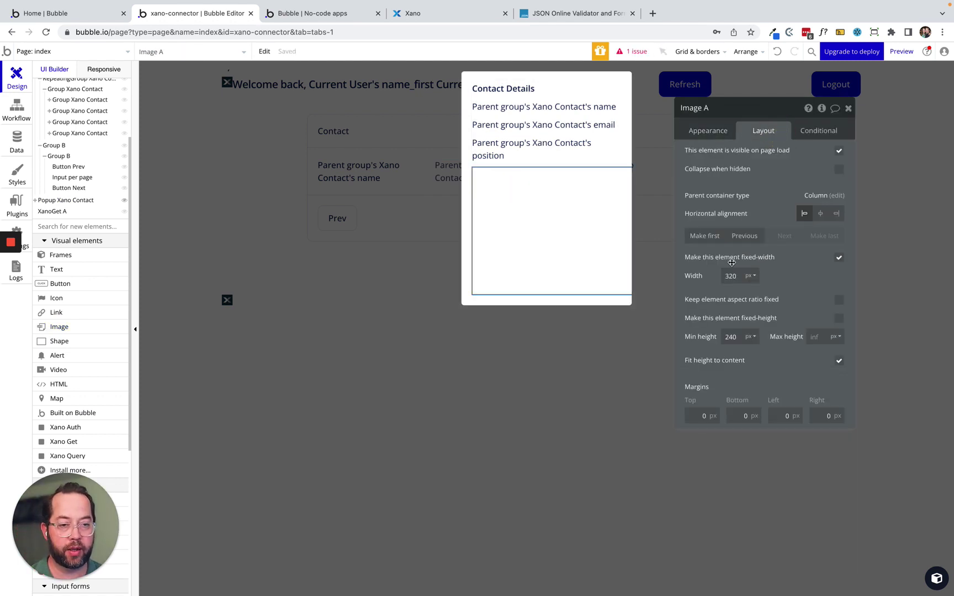
click(838, 257)
double_click(731, 275)
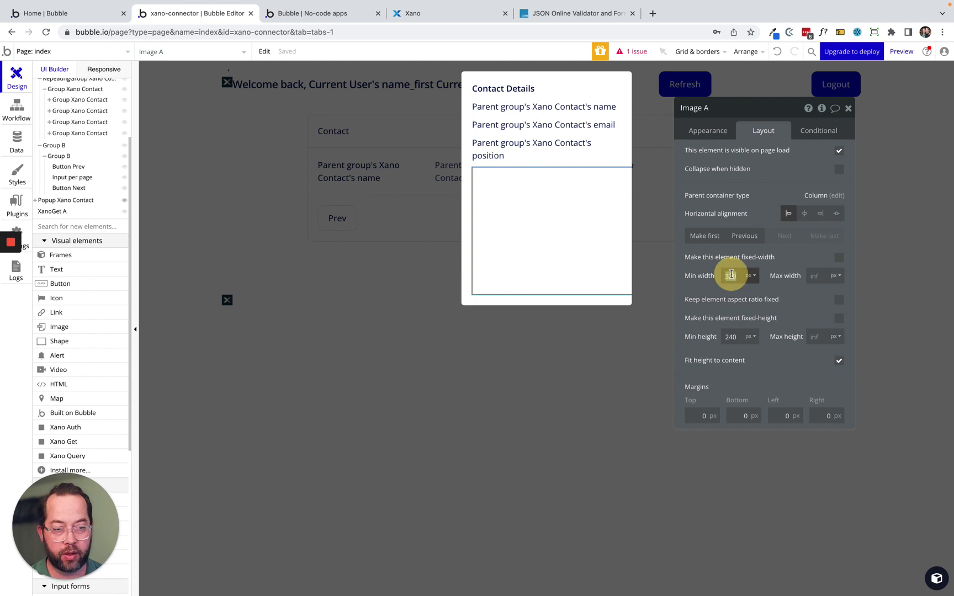
text(0)
key(Tab)
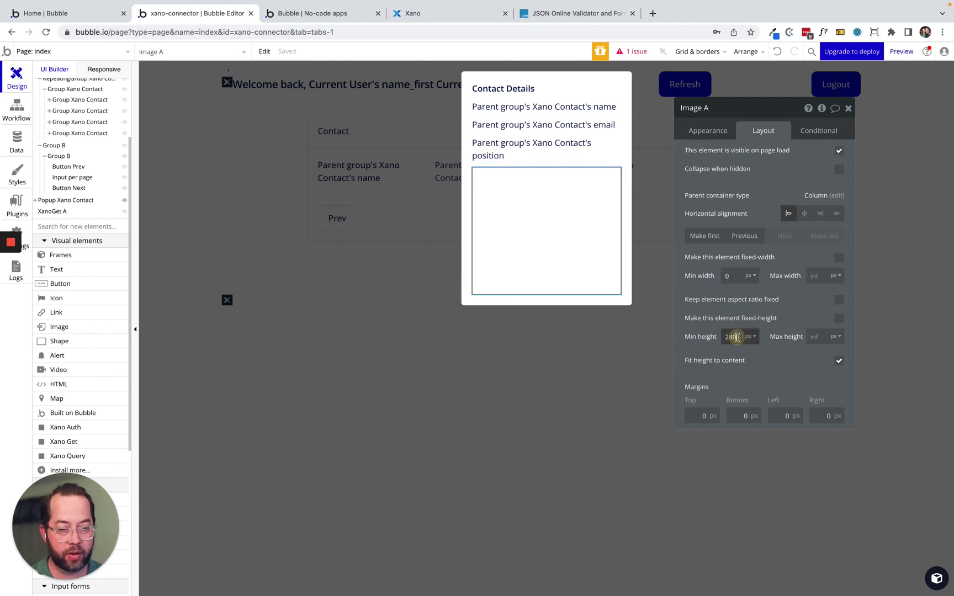
double_click(731, 335)
text(0)
key(Tab)
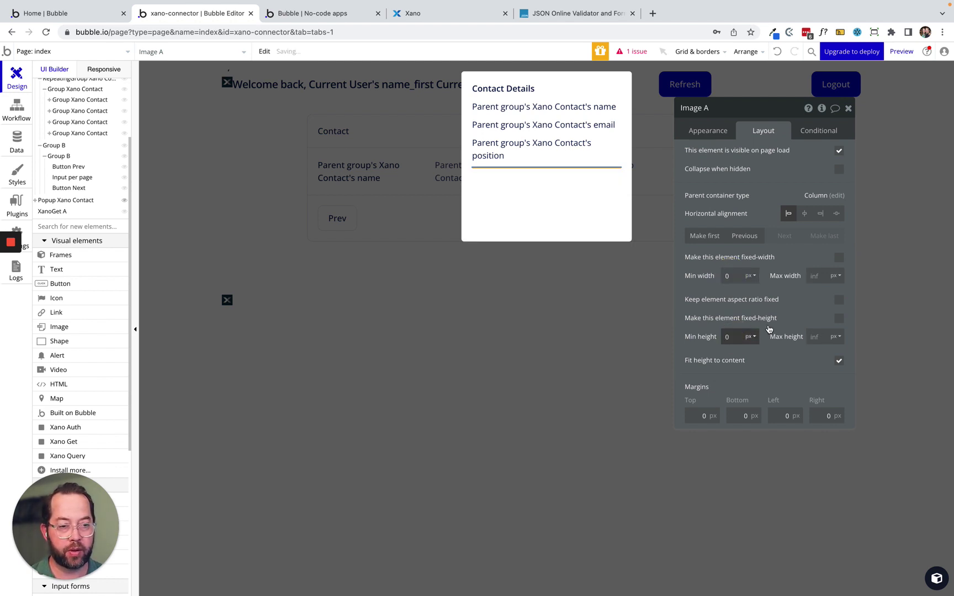
click(838, 301)
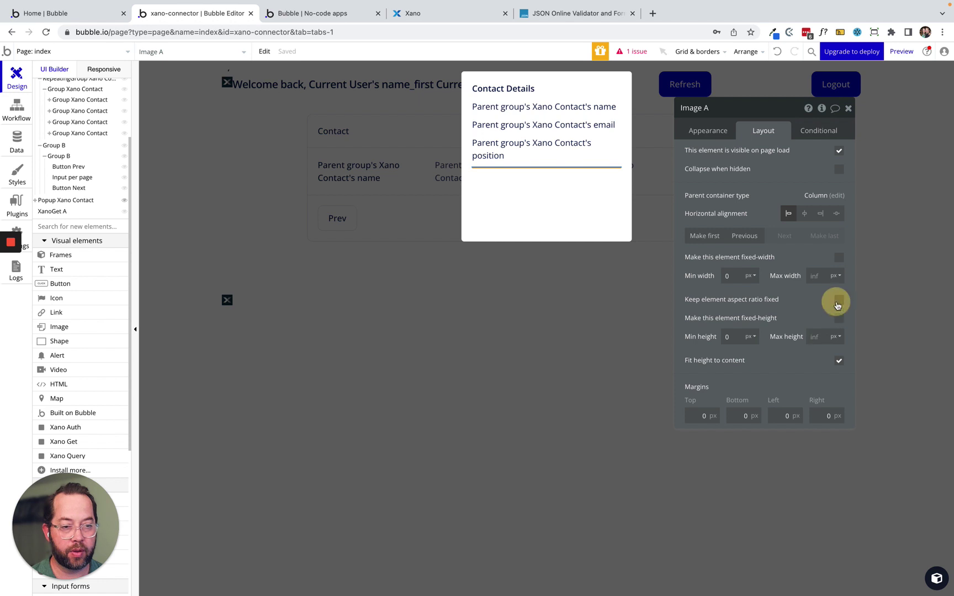
click(549, 192)
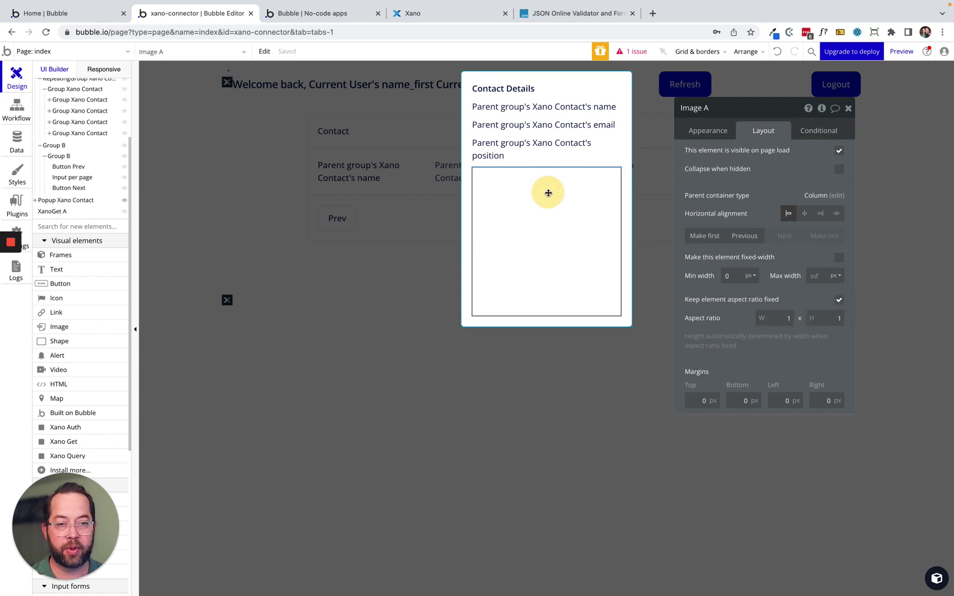
Make the image show Parent group's Xano Contact's image, rendered with Zoom, then return to the page.
click(708, 131)
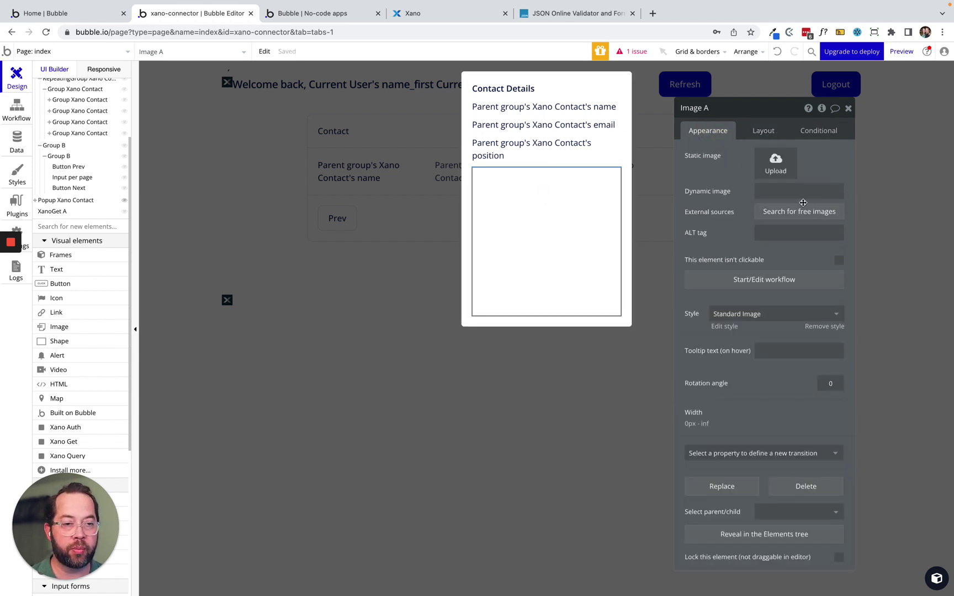
click(803, 193)
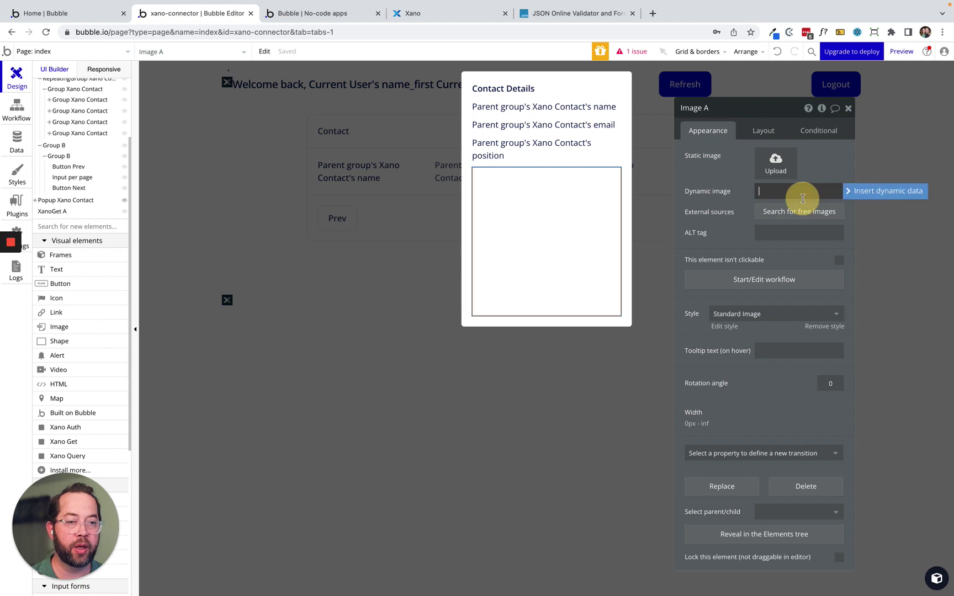
click(848, 193)
click(800, 218)
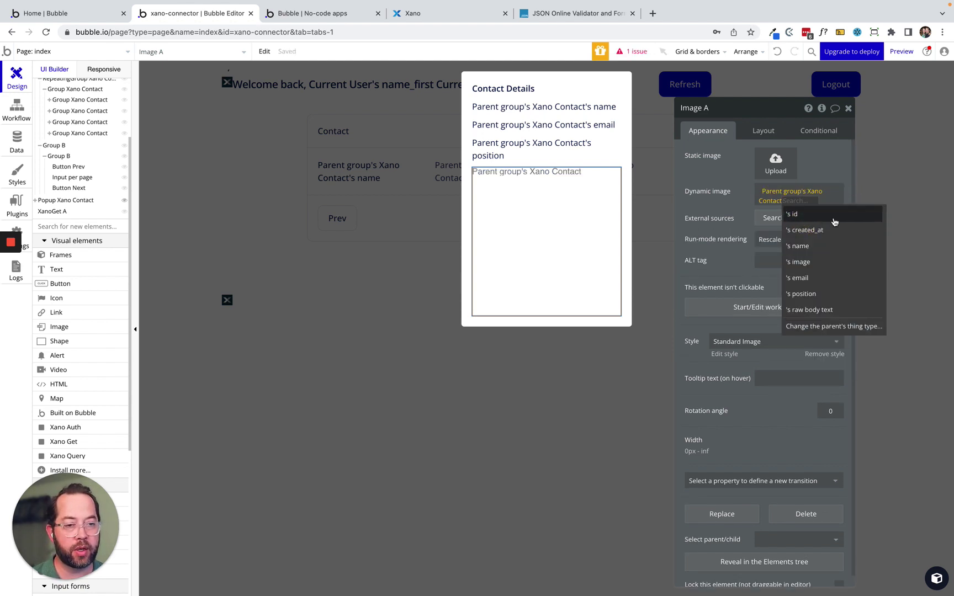
click(815, 261)
click(713, 194)
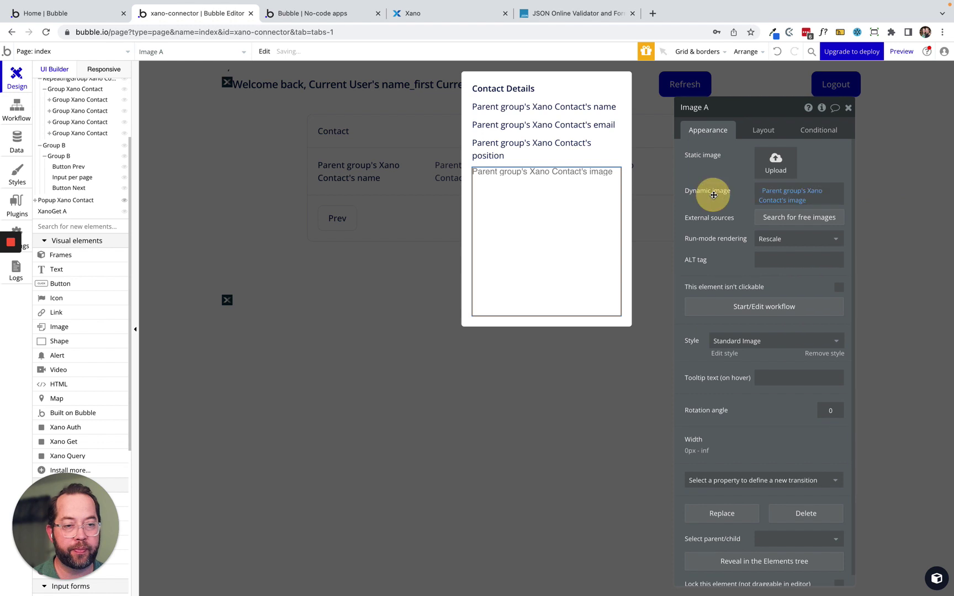
click(773, 239)
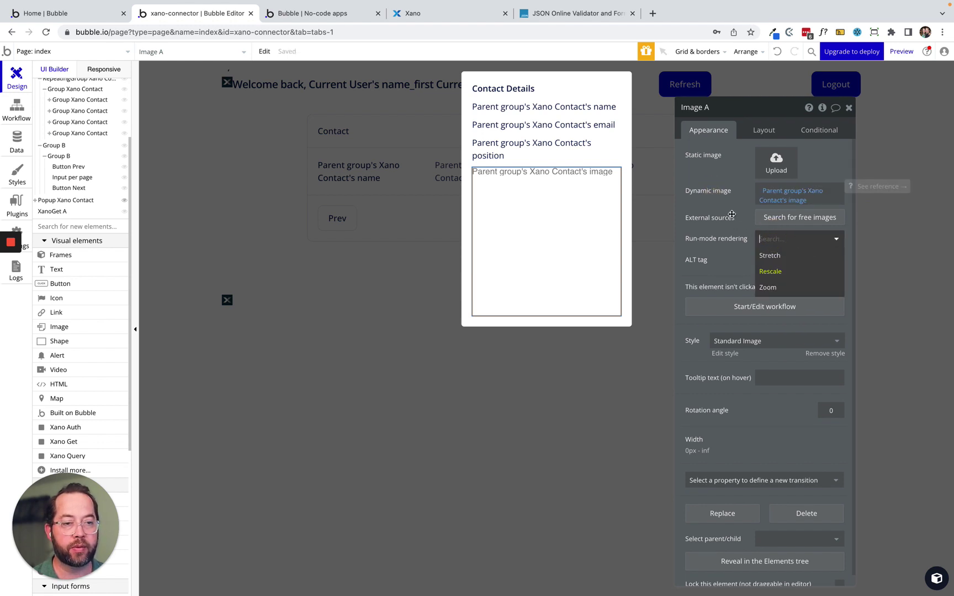
click(791, 289)
click(716, 194)
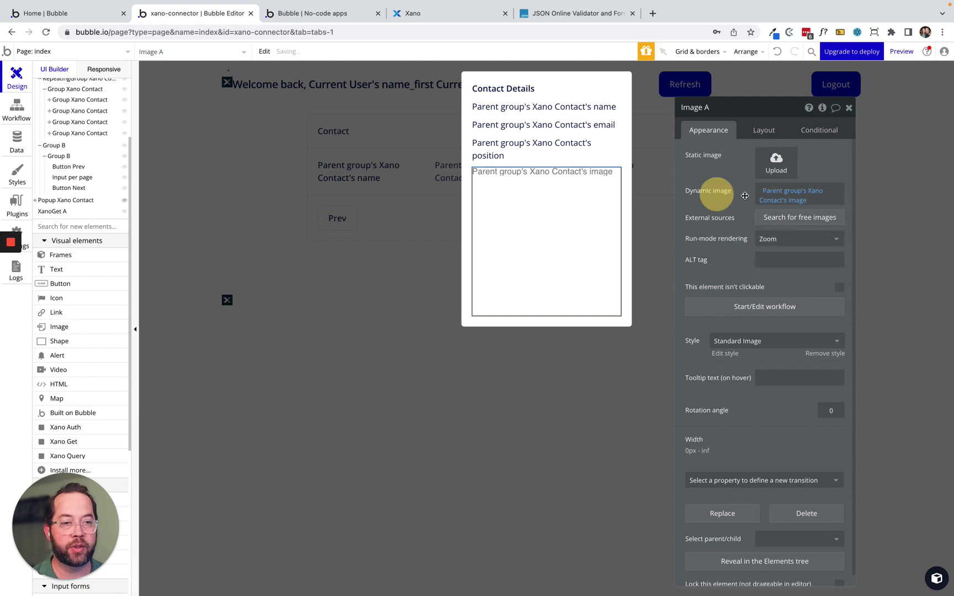
click(801, 202)
click(731, 179)
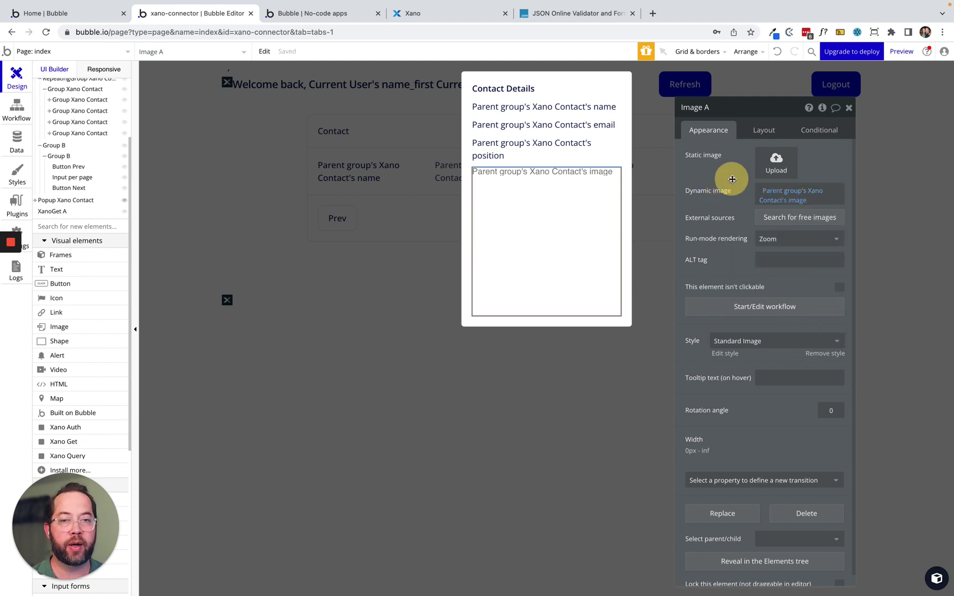
click(374, 315)
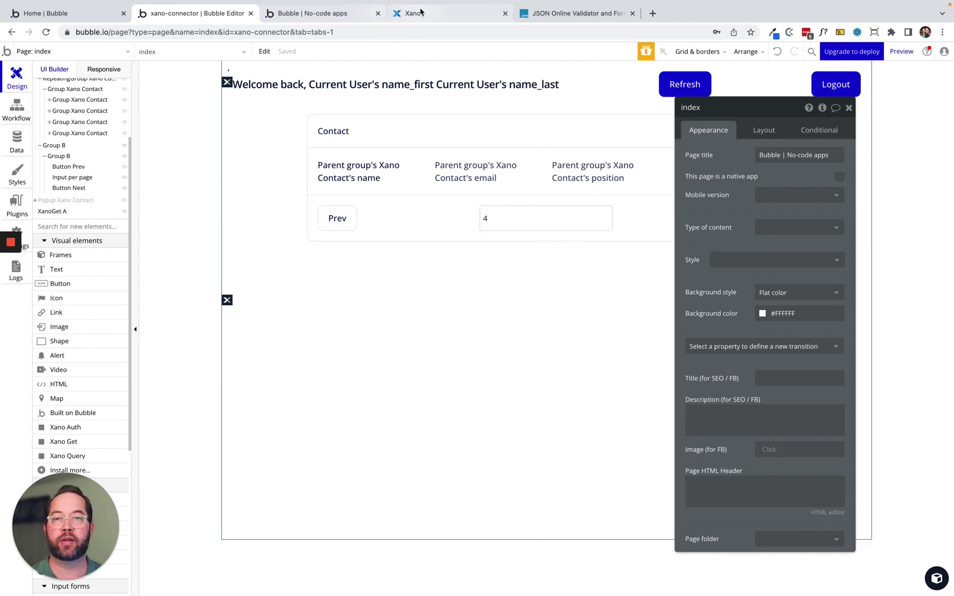
Reload the app preview and open and close the details popups of the first three contacts.
click(329, 13)
click(323, 53)
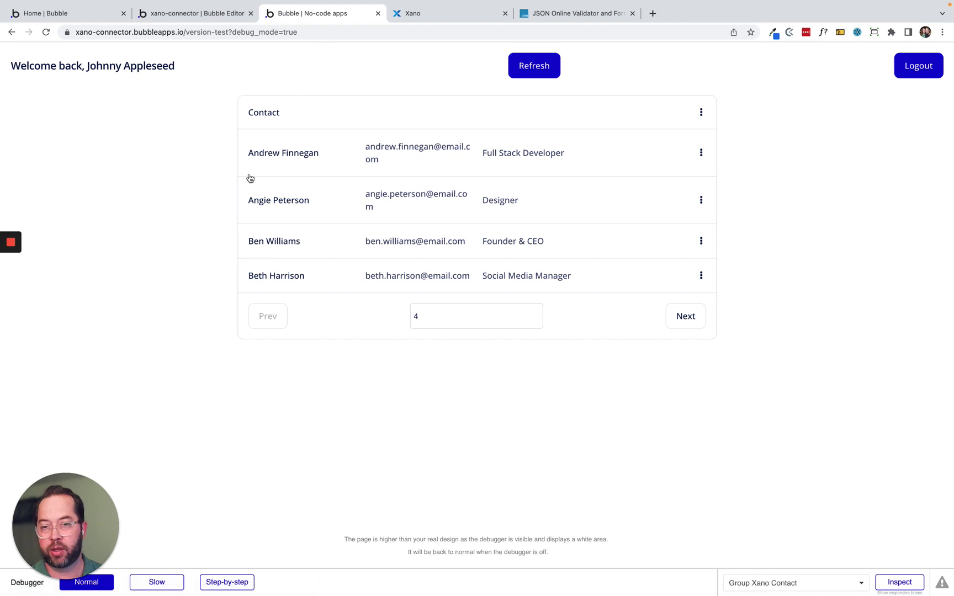
click(611, 154)
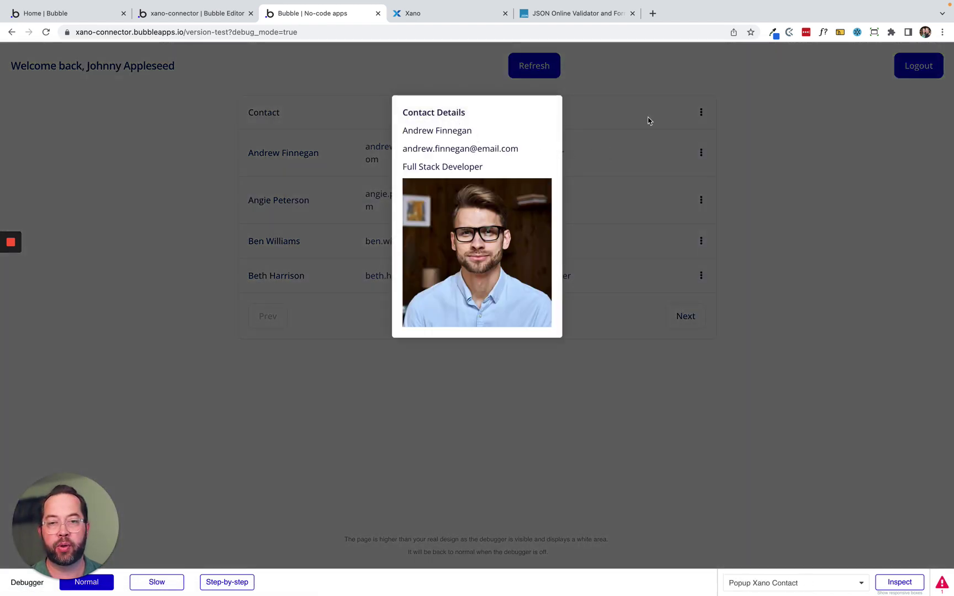
click(664, 112)
click(644, 165)
click(638, 196)
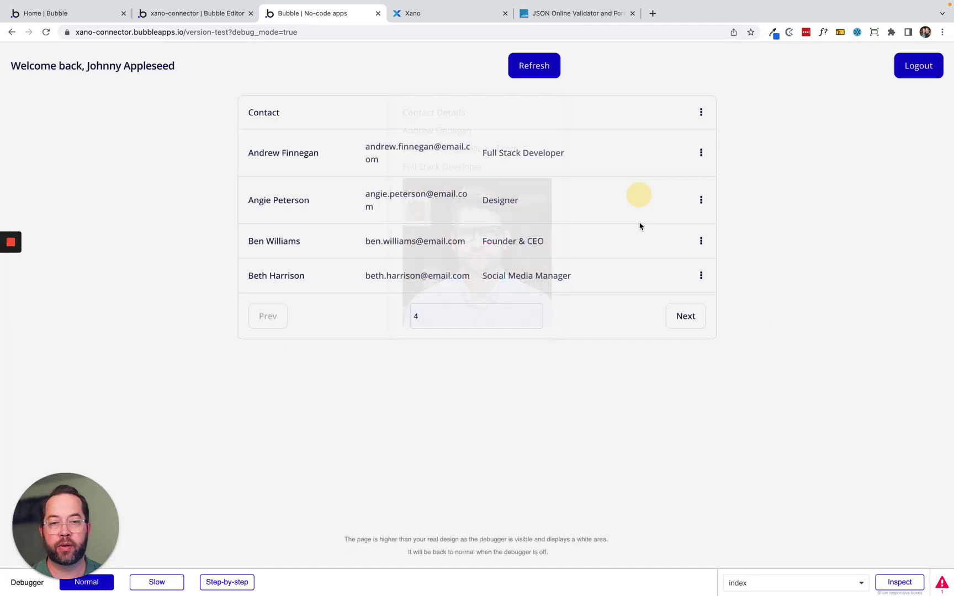
click(637, 223)
click(637, 223)
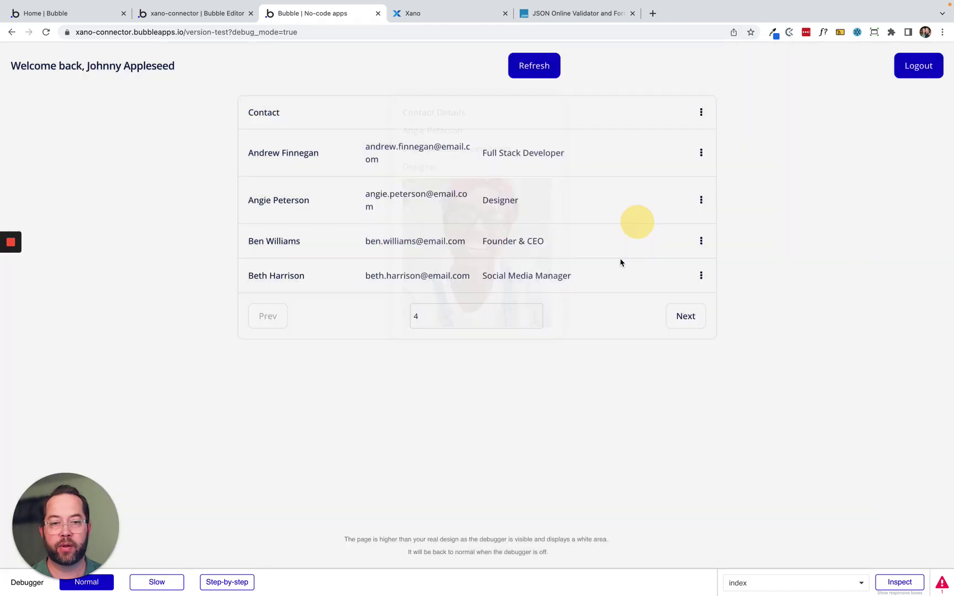
click(603, 279)
click(600, 302)
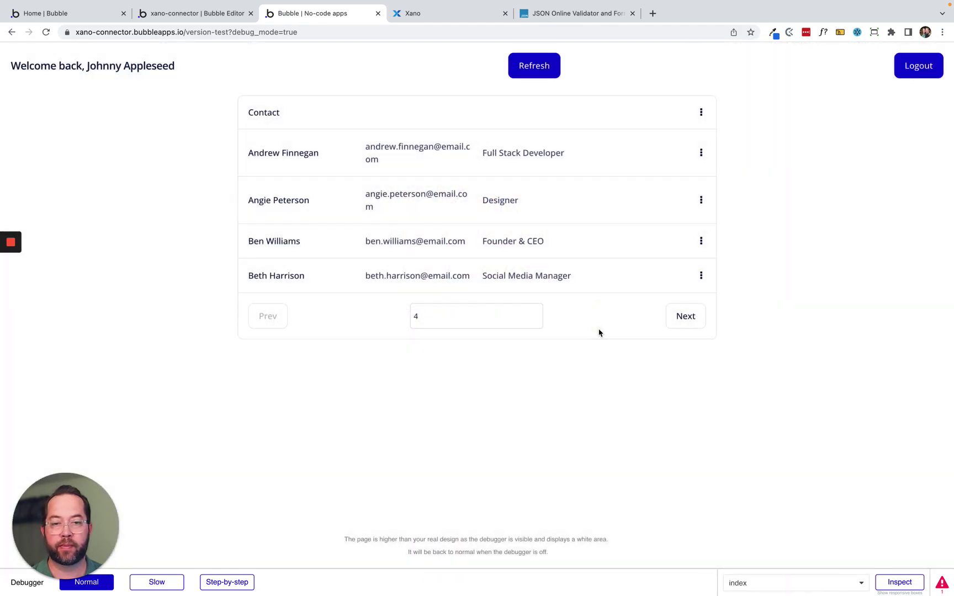
click(590, 293)
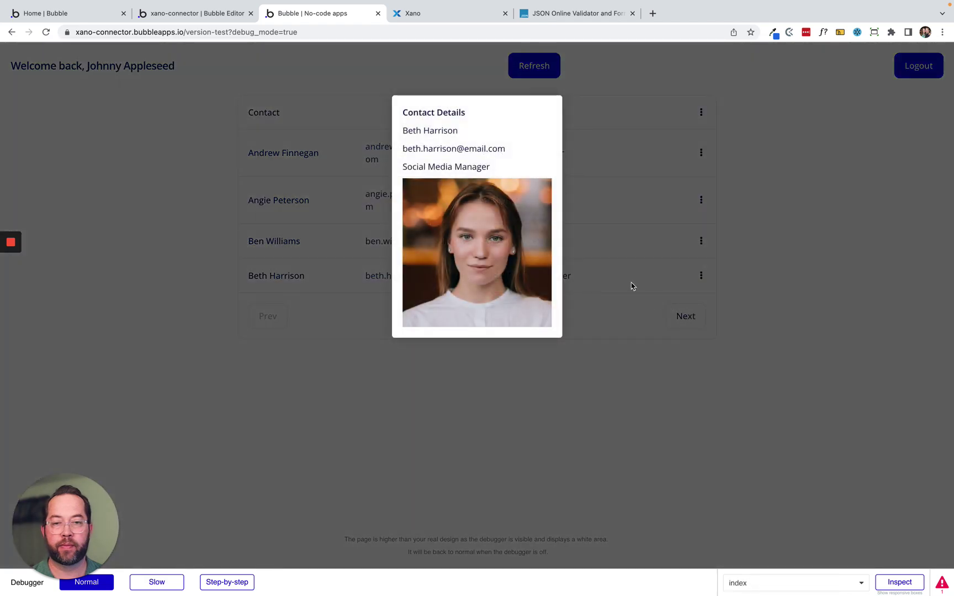
click(615, 262)
Go to the next page of contacts and check two more contacts' detail popups.
click(683, 313)
click(572, 183)
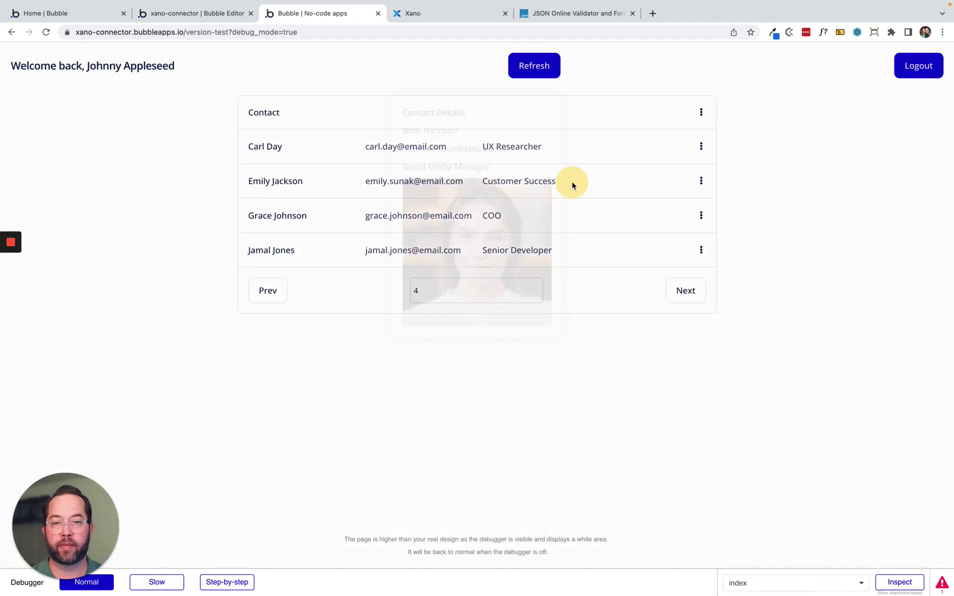
click(611, 144)
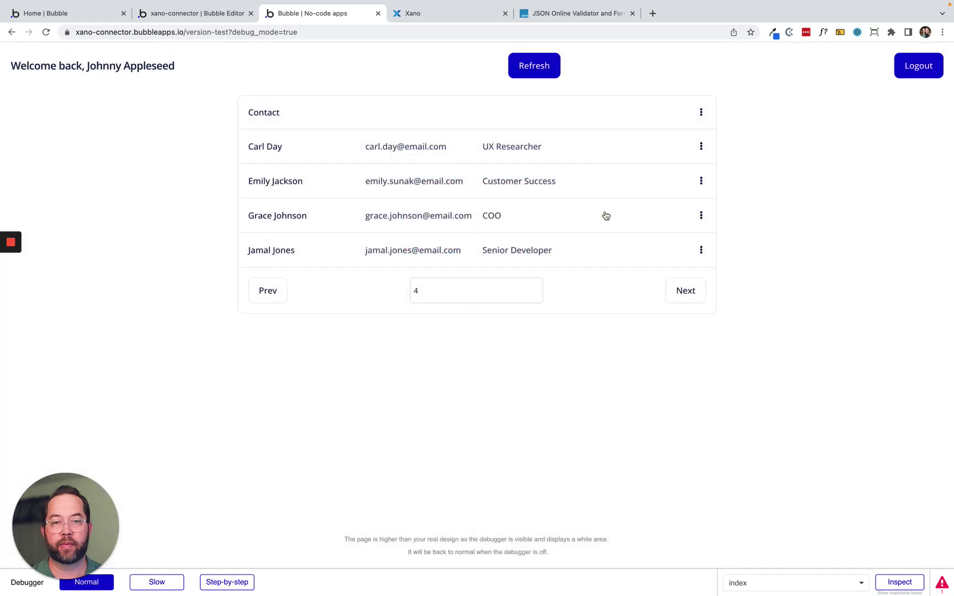
click(606, 215)
click(605, 215)
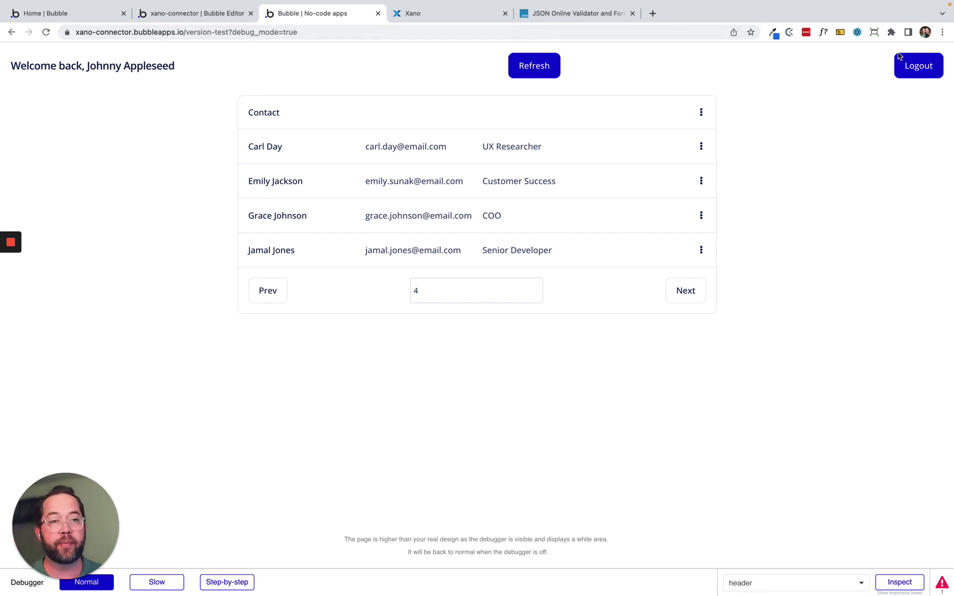
Log out and remove the u/login path from the app's page address.
click(918, 66)
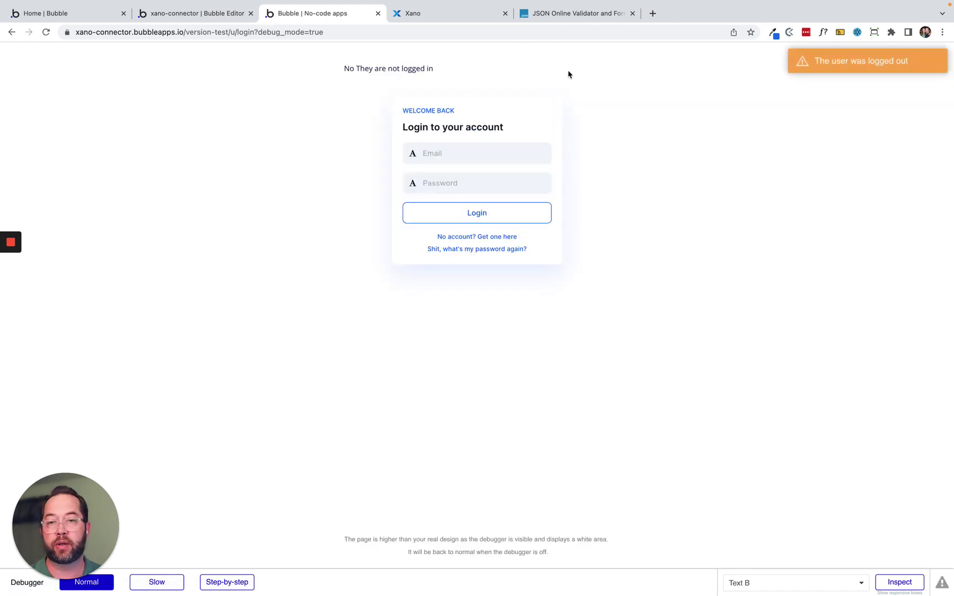
click(202, 13)
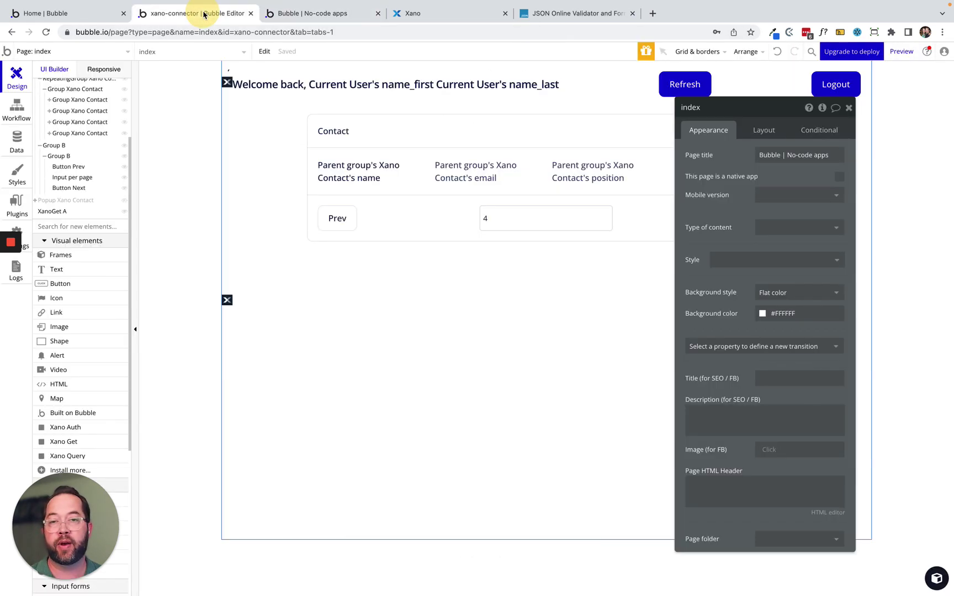
click(325, 13)
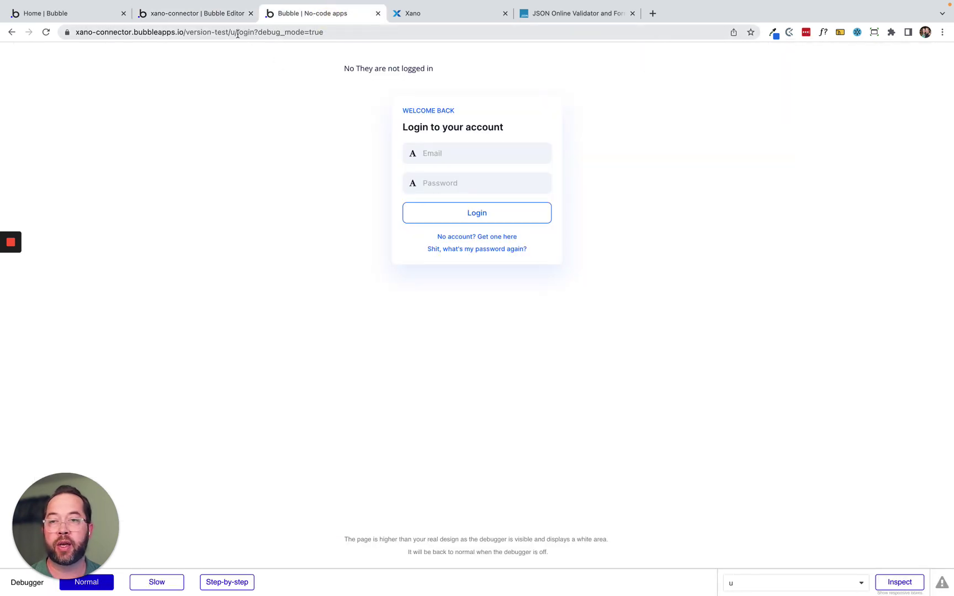
drag(231, 33, 502, 31)
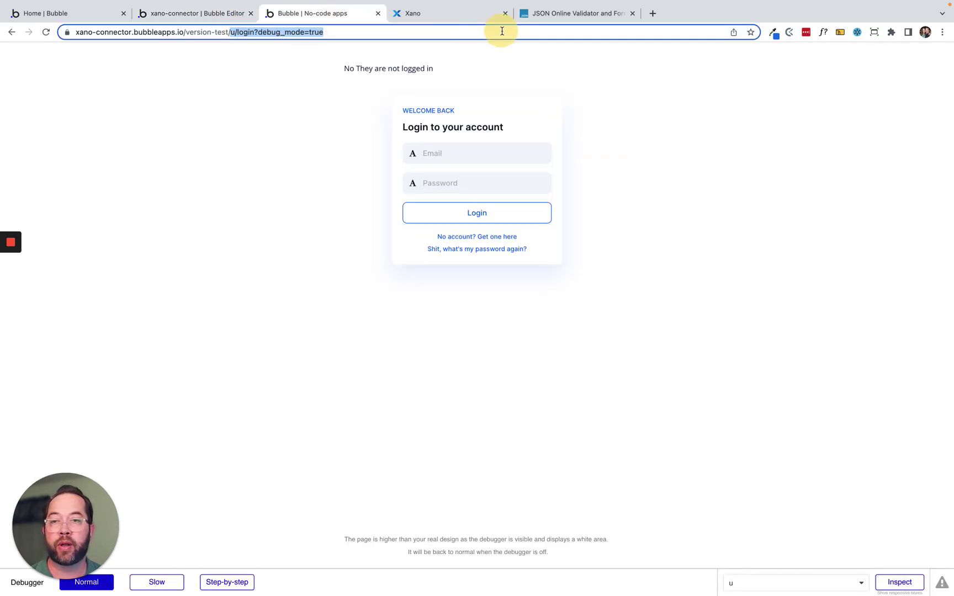
key(BackSpace)
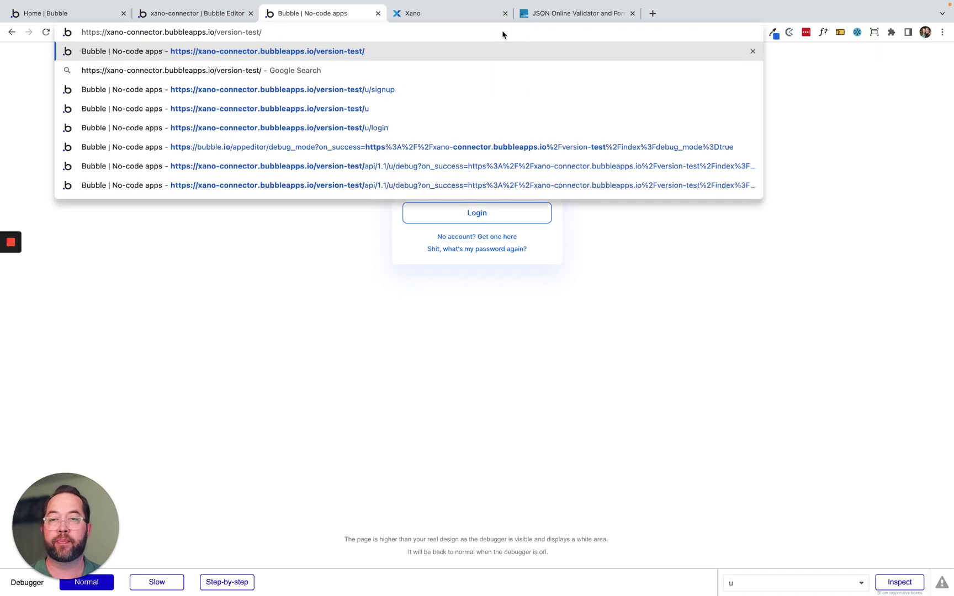
Disable the 'XanoAuth A user is logged out' workflow and return to the running app.
click(159, 15)
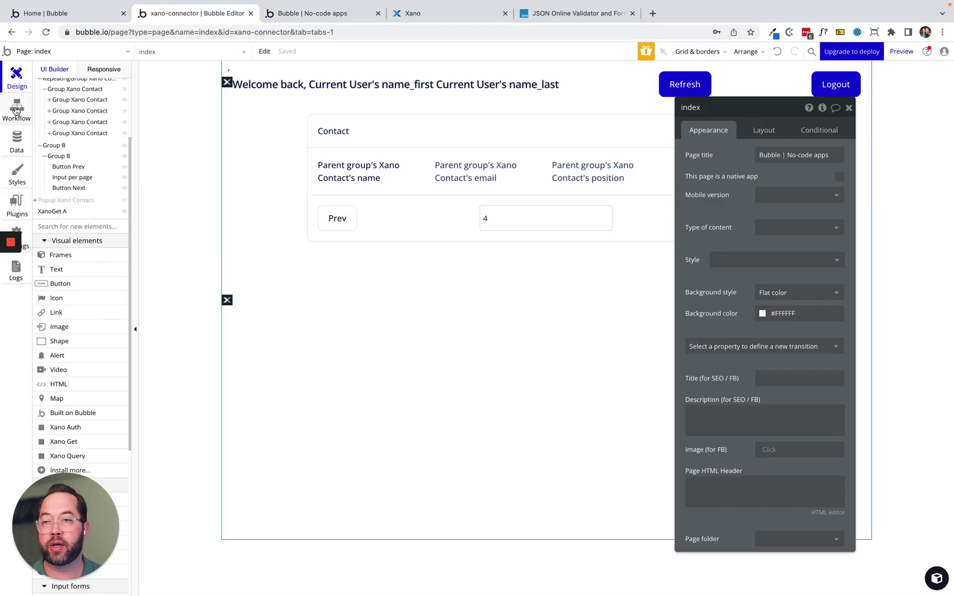
click(16, 111)
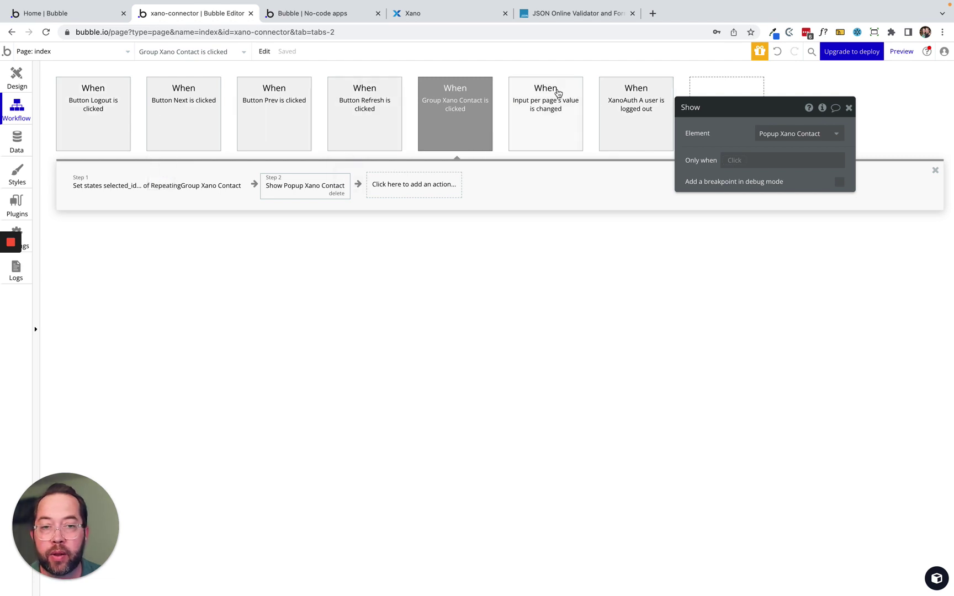
click(629, 138)
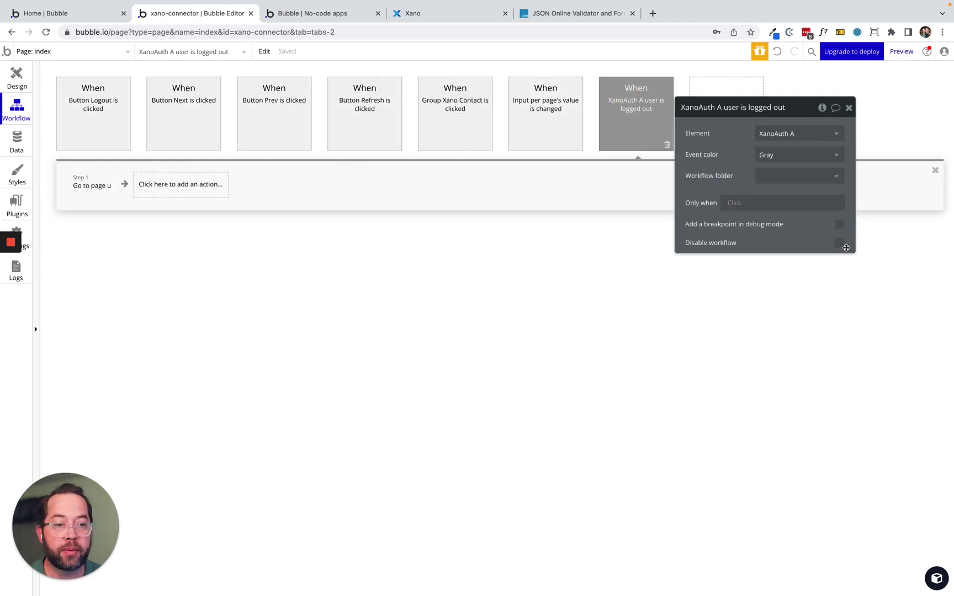
click(843, 245)
click(328, 12)
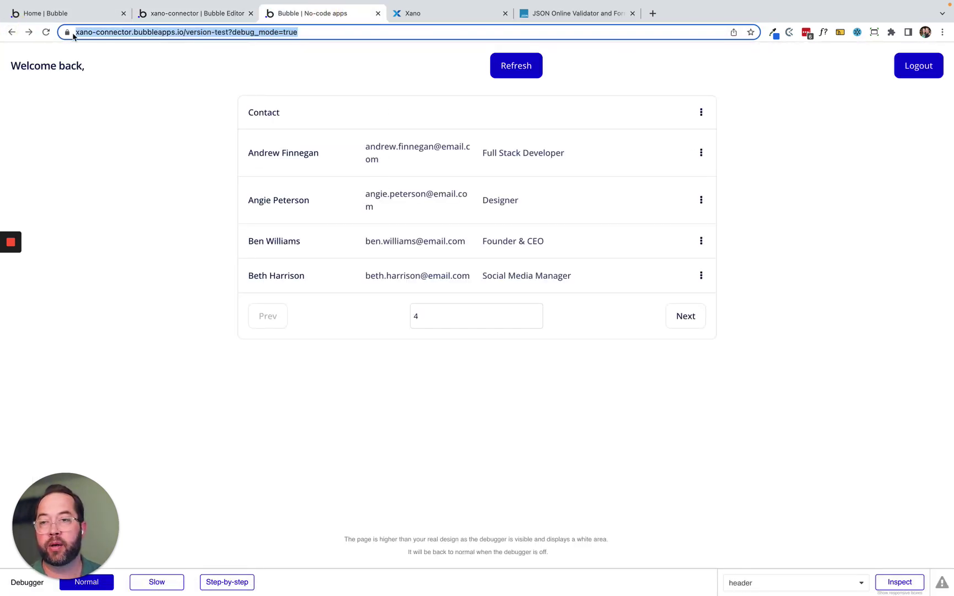
Reload while logged out, check the Authentication Required error in the log, clear it and reload.
click(46, 32)
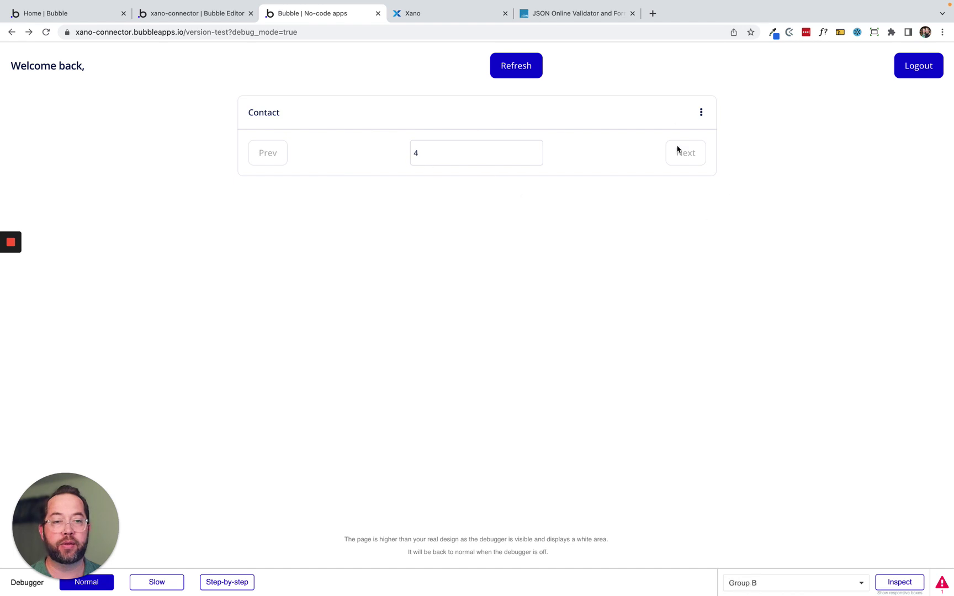
double_click(481, 159)
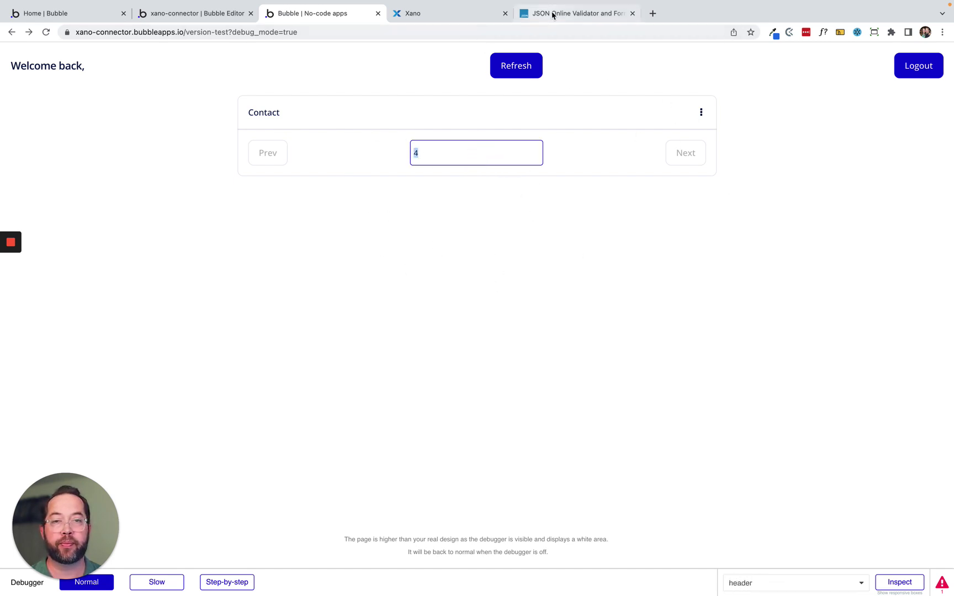
click(938, 587)
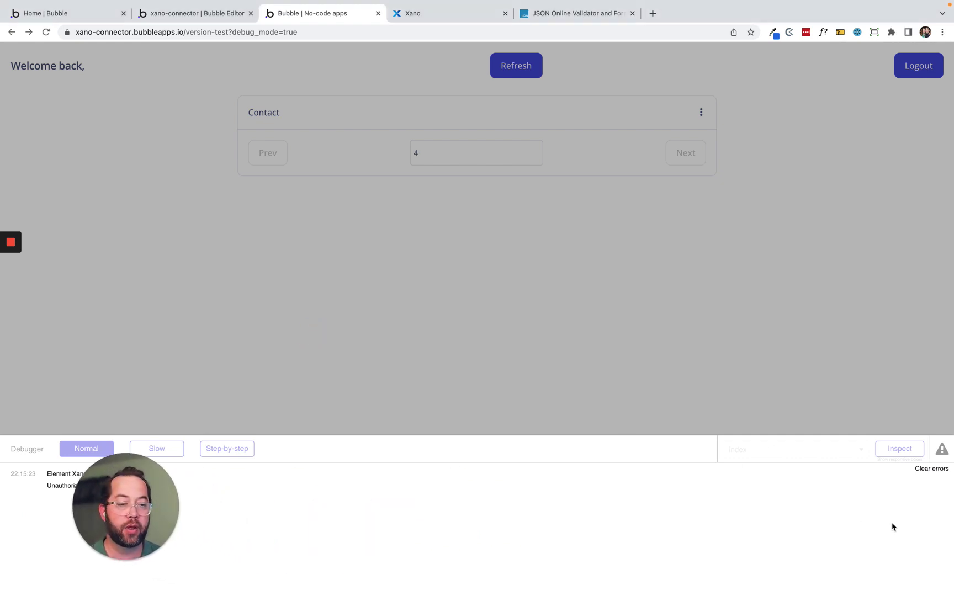
click(927, 474)
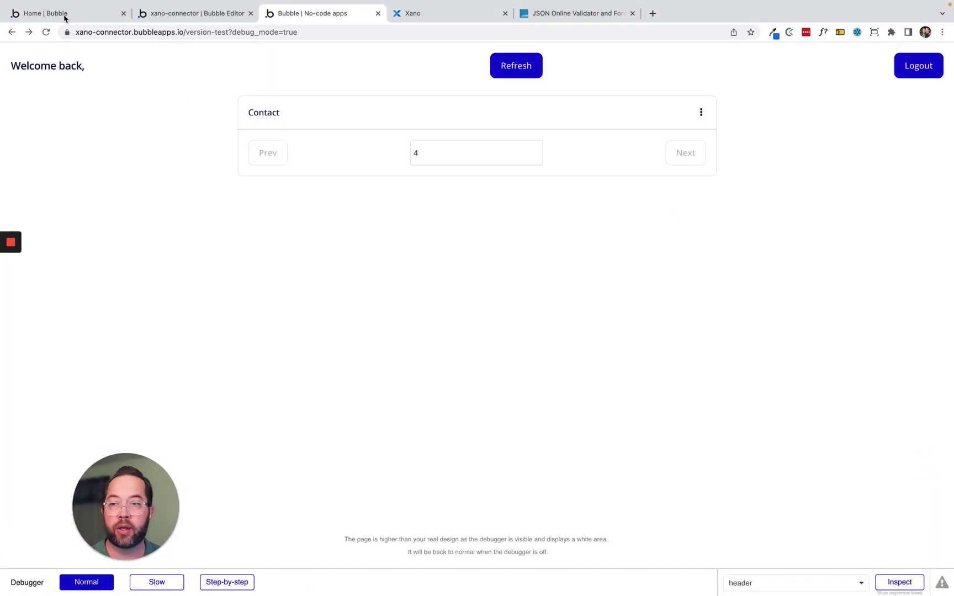
click(44, 32)
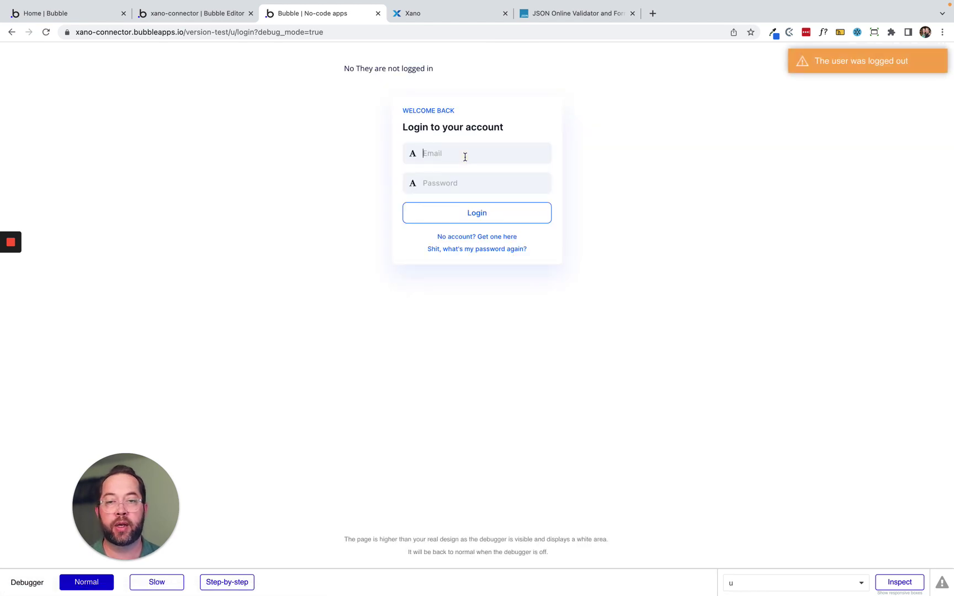
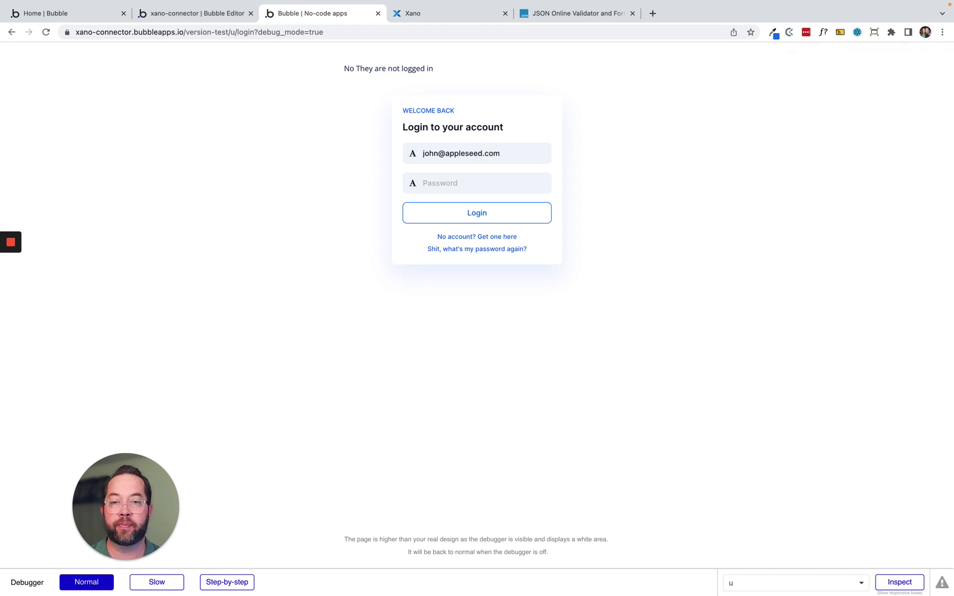
Log in with the account email and password, then open and close a contact's details popup.
key(Tab)
text(test)
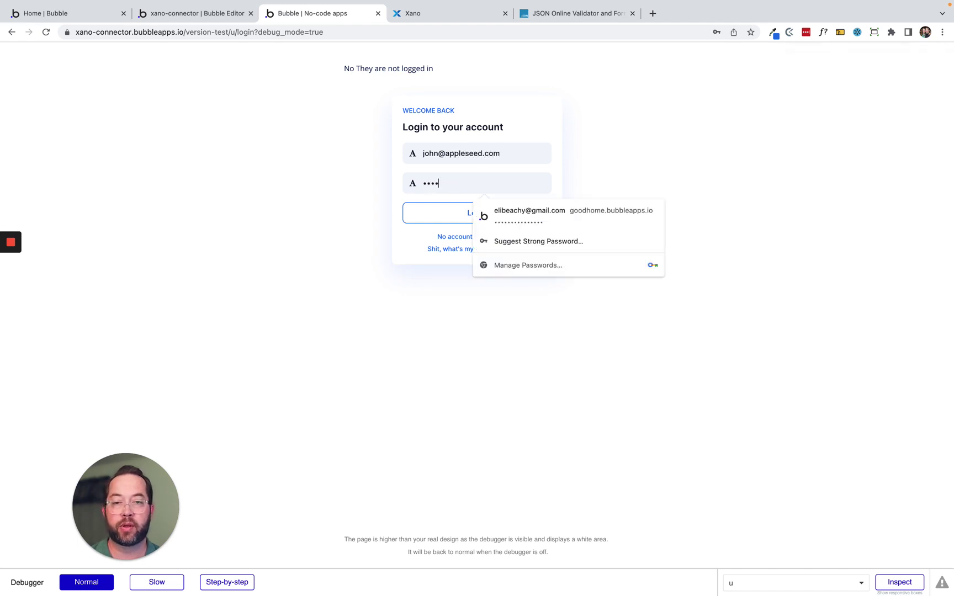
click(434, 213)
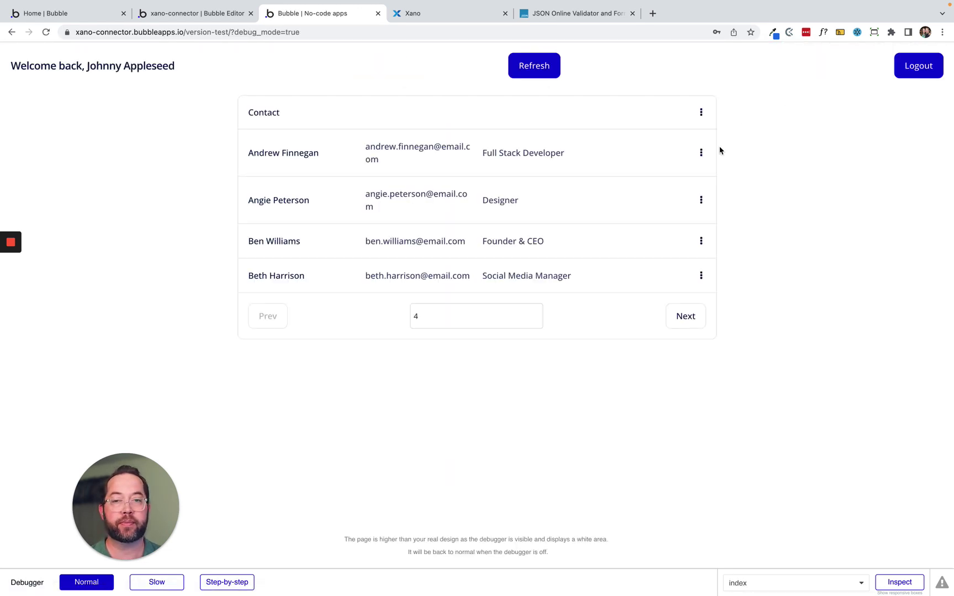
click(568, 164)
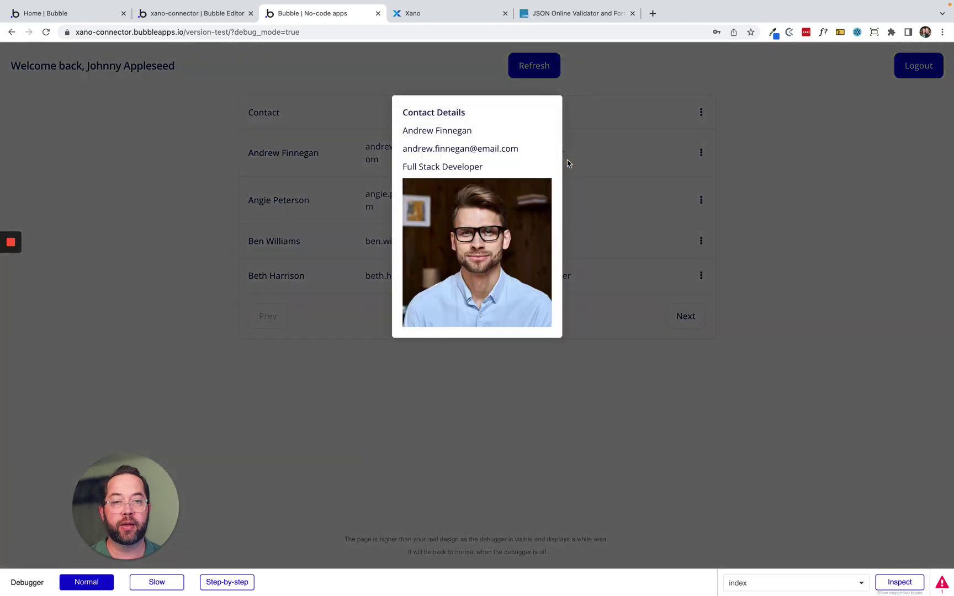
click(614, 167)
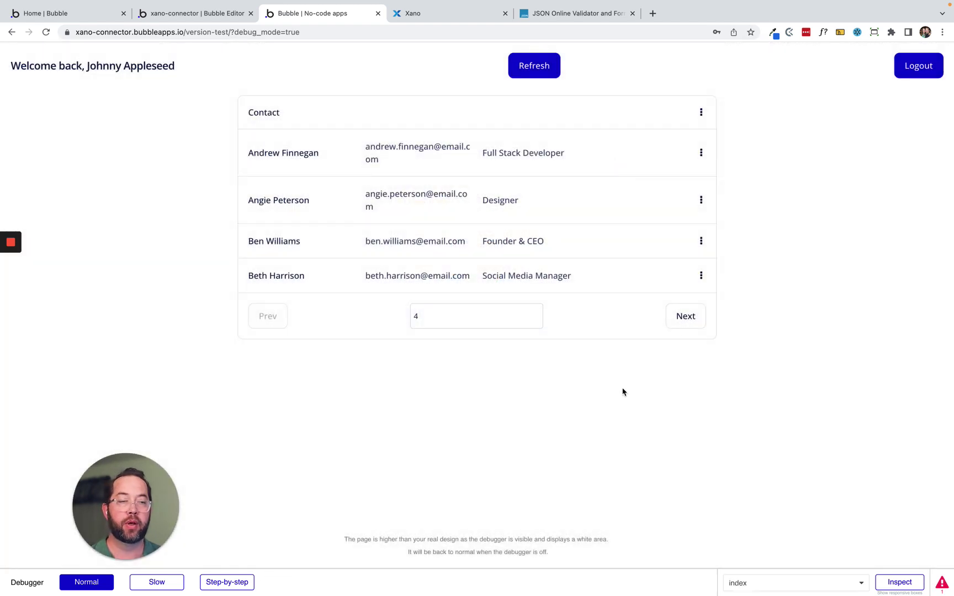